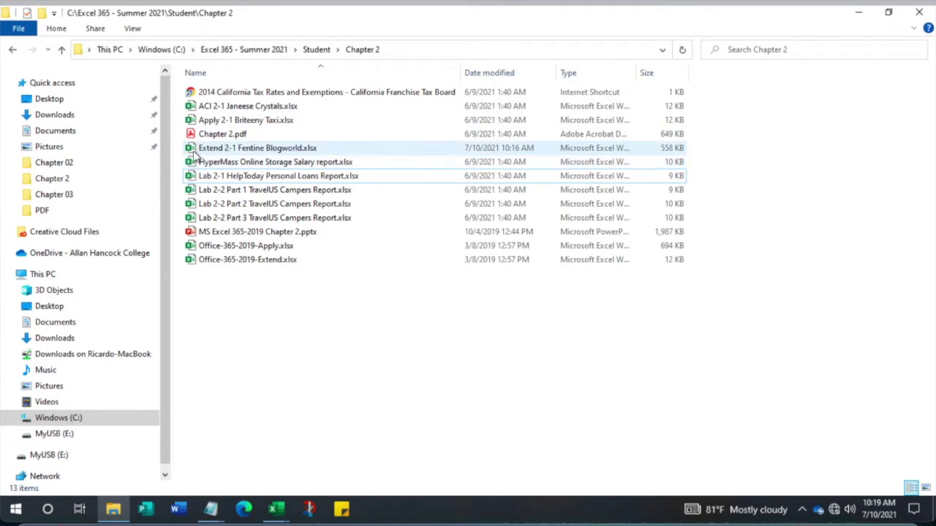
- Minimize the Chapter 2 folder window so the Extend 2-1 Fentine Blogworld workbook shows in Excel
{"action": "left_click", "coordinate": [236, 150]}
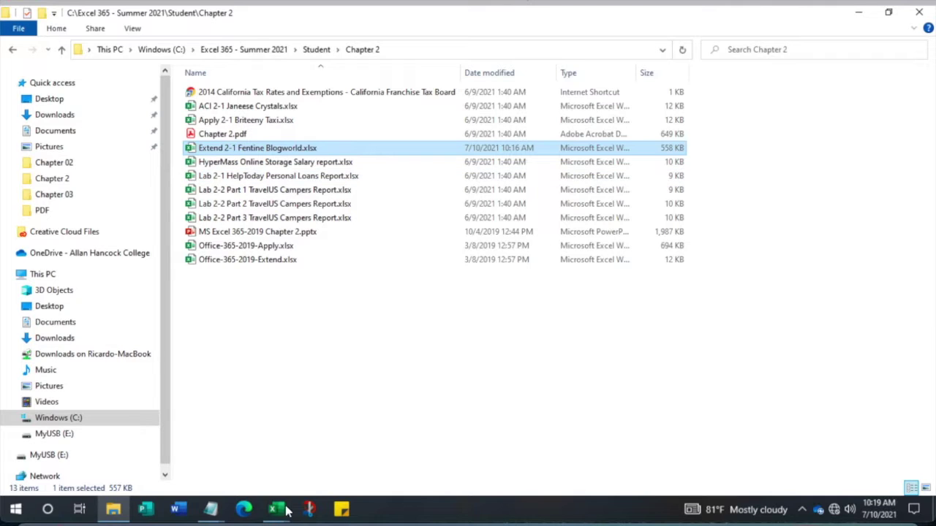
{"action": "mouse_move", "coordinate": [285, 517]}
{"action": "left_click", "coordinate": [861, 17]}
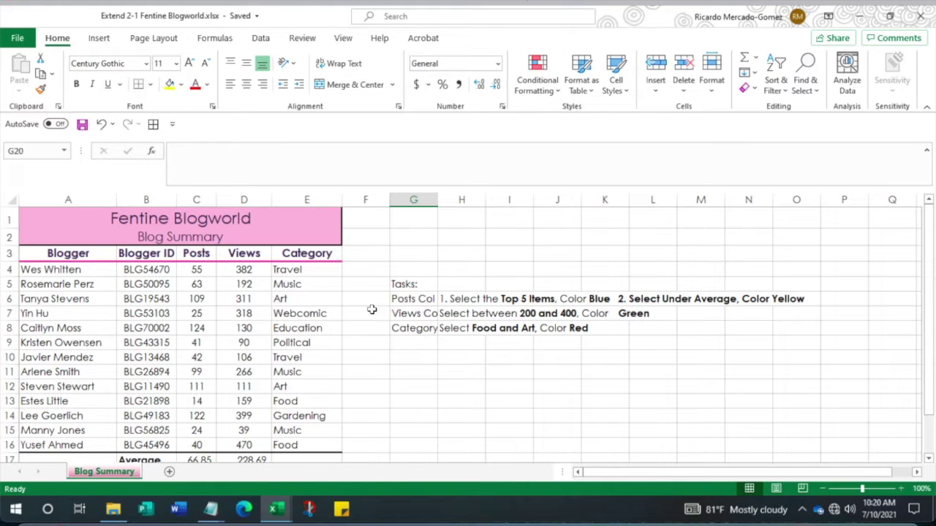
- Widen column G slightly
{"action": "scroll", "coordinate": [365, 364], "scroll_direction": "down", "scroll_amount": 1}
{"action": "scroll", "coordinate": [365, 364], "scroll_direction": "up", "scroll_amount": 1}
{"action": "left_click_drag", "start_coordinate": [437, 200], "coordinate": [442, 200]}
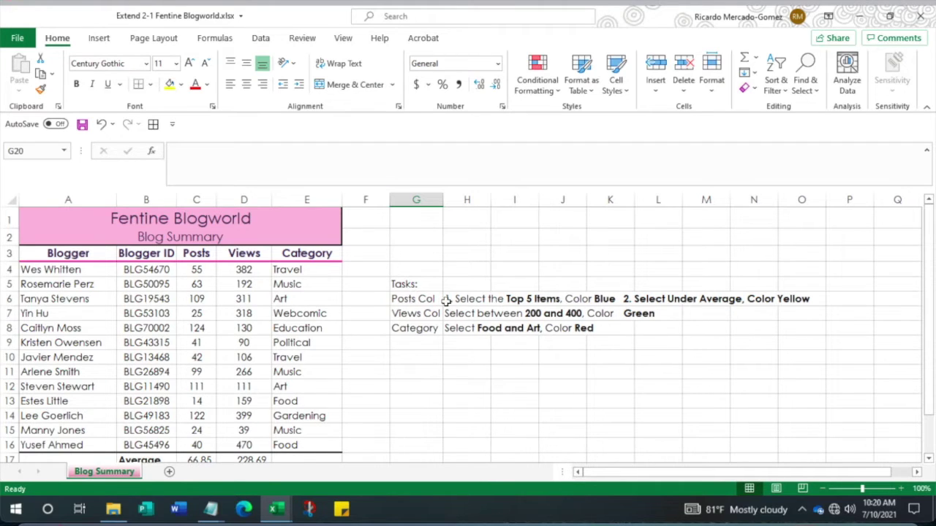
- Select the Posts values in C4:C16
{"action": "left_click", "coordinate": [197, 201]}
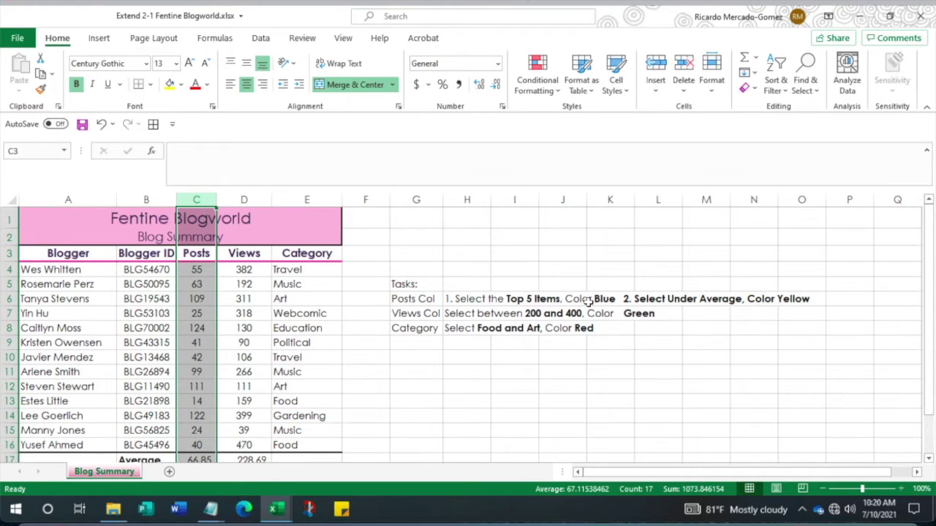
{"action": "left_click_drag", "start_coordinate": [194, 267], "coordinate": [195, 443]}
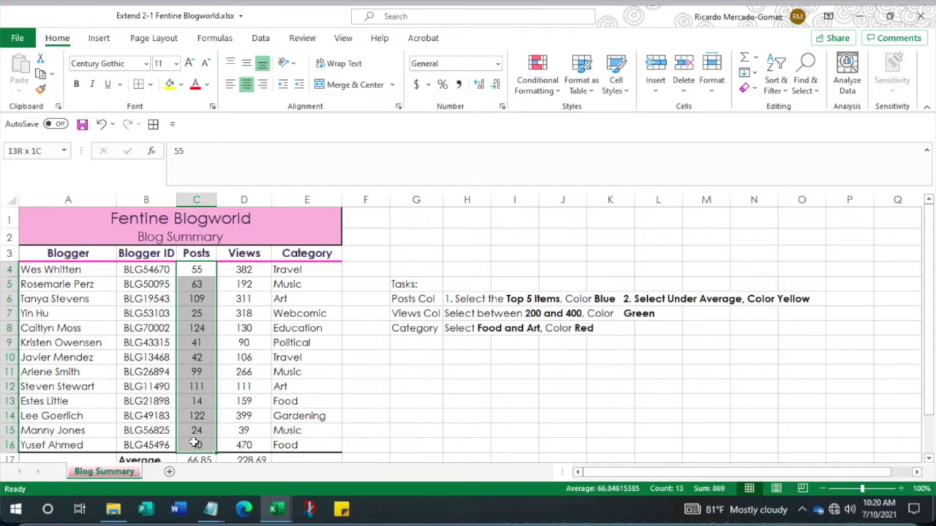
{"action": "left_click_drag", "start_coordinate": [195, 443], "coordinate": [195, 443]}
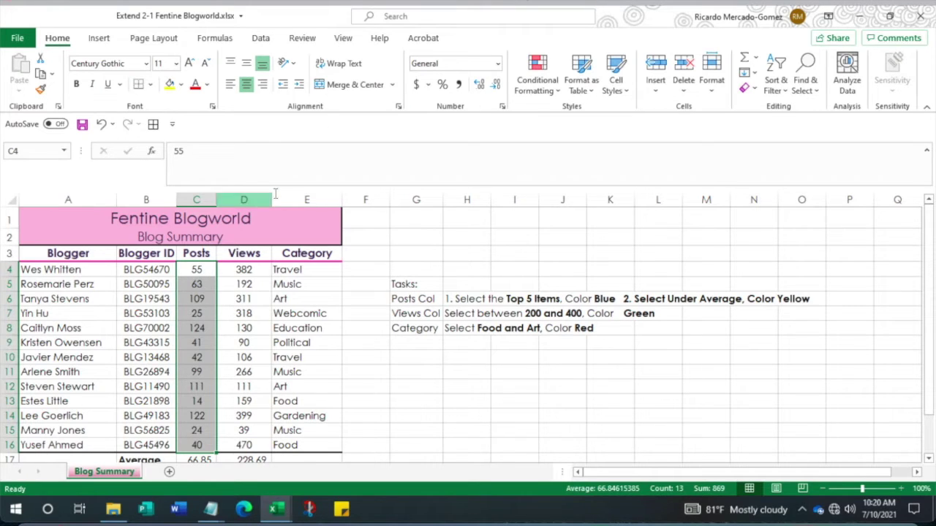
- Start a Top 10 Items rule on the Posts values and reduce it to the top 5
{"action": "left_click", "coordinate": [559, 91]}
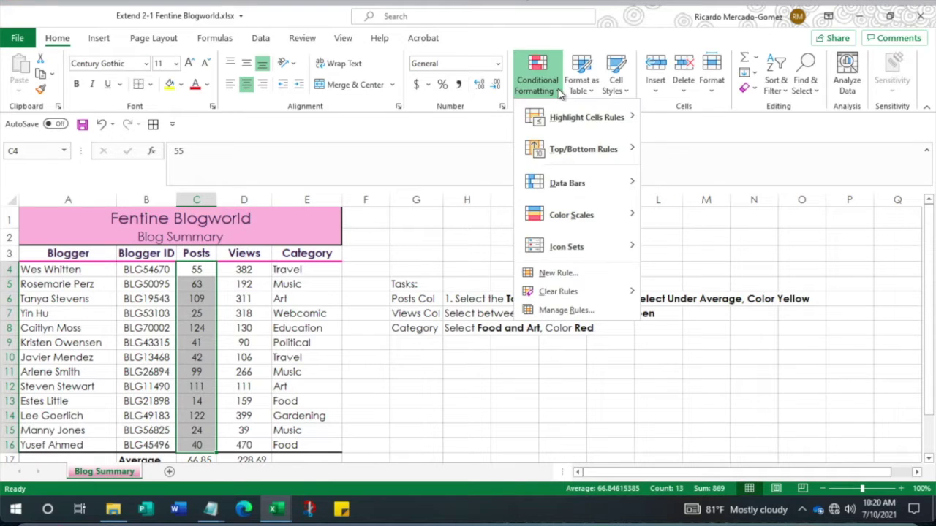
{"action": "mouse_move", "coordinate": [568, 152]}
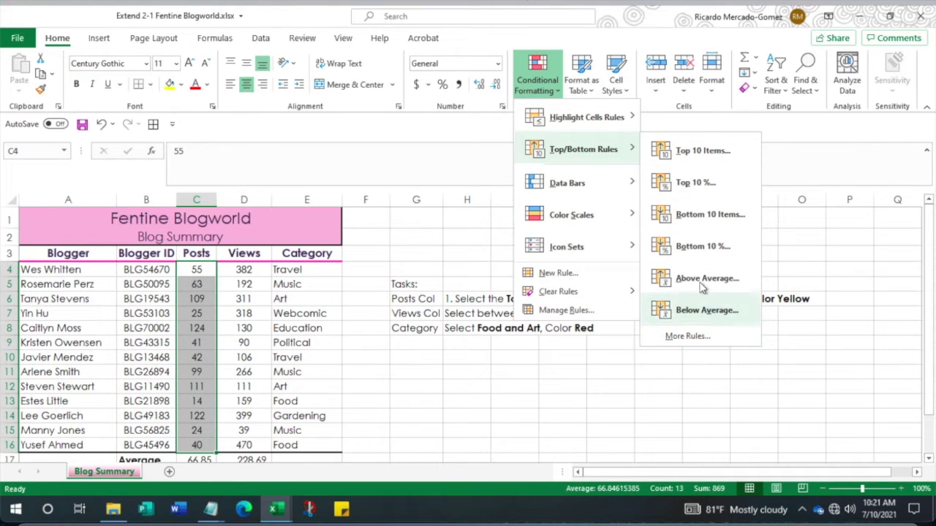
{"action": "left_click", "coordinate": [702, 151]}
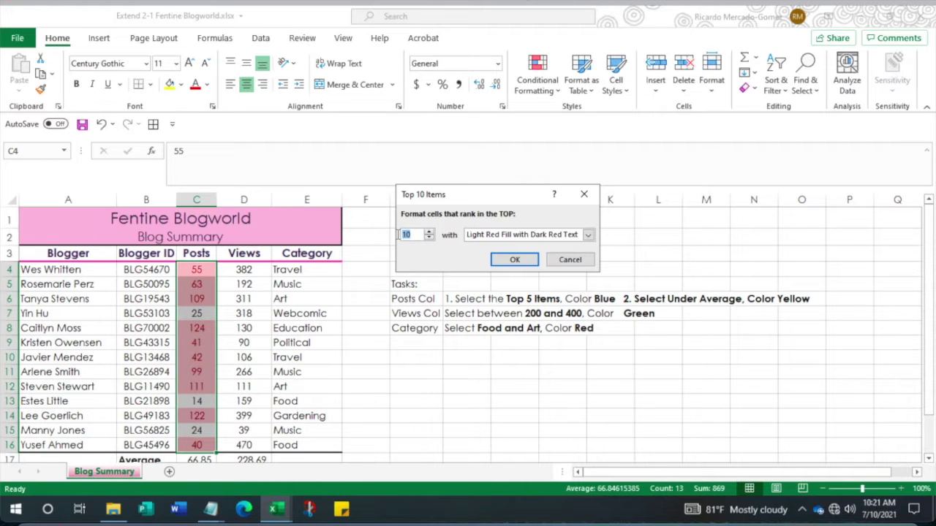
{"action": "type", "text": "5"}
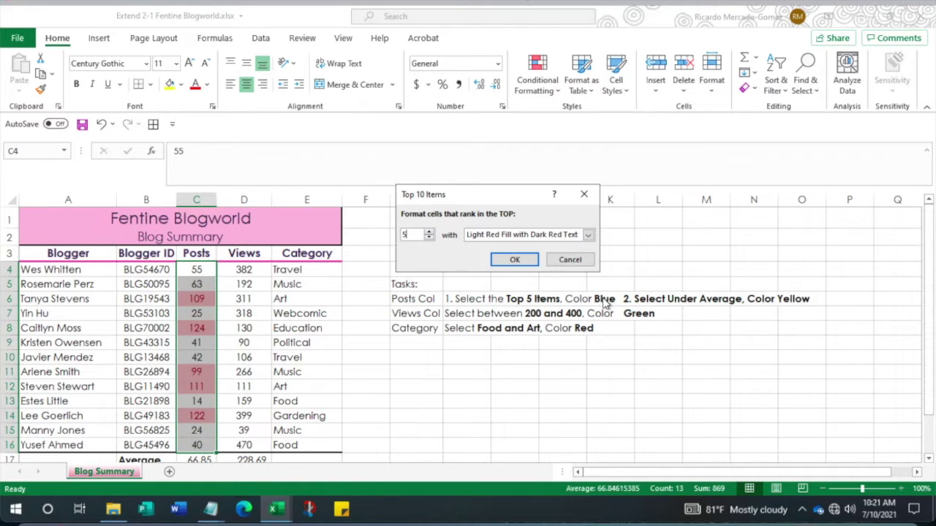
{"action": "left_click", "coordinate": [588, 236]}
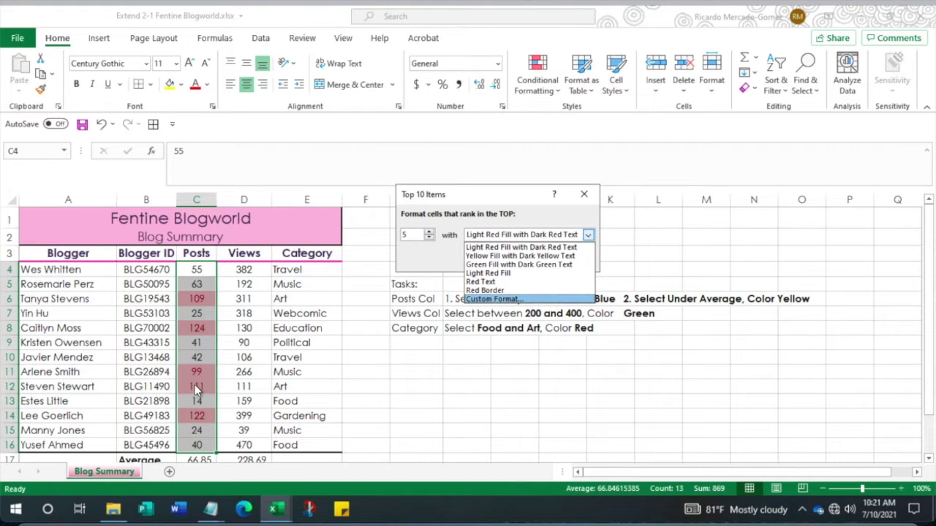
- Give the top 5 rule a custom dark blue fill with bold white text, and apply it
{"action": "left_click", "coordinate": [504, 300]}
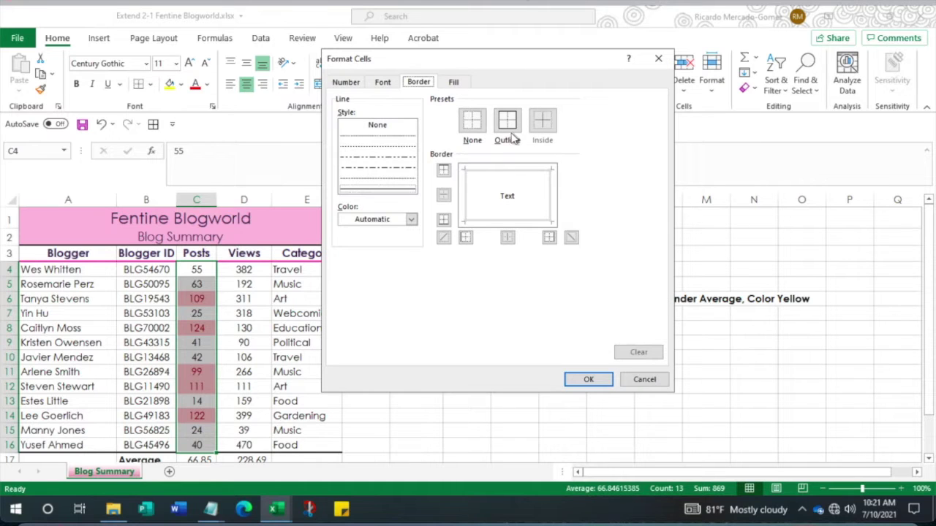
{"action": "left_click", "coordinate": [452, 83]}
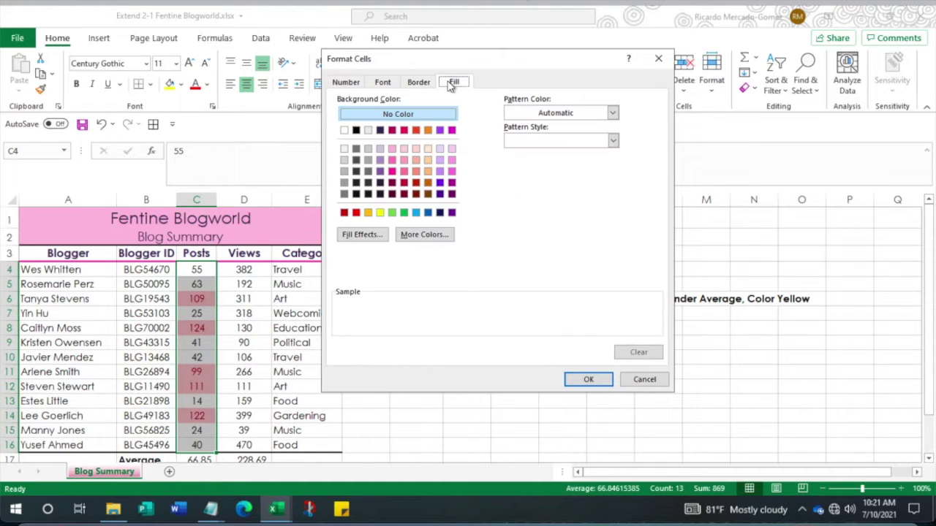
{"action": "left_click", "coordinate": [440, 213]}
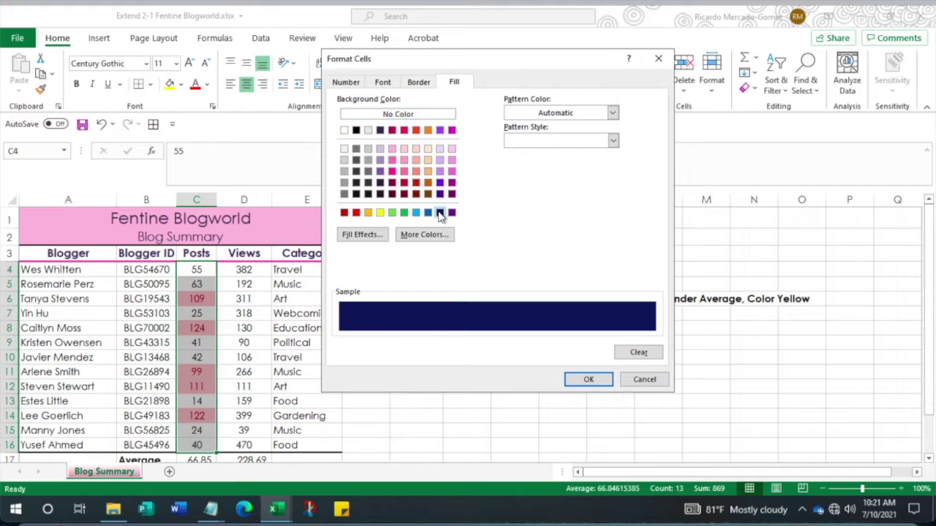
{"action": "left_click", "coordinate": [379, 82]}
{"action": "left_click", "coordinate": [524, 142]}
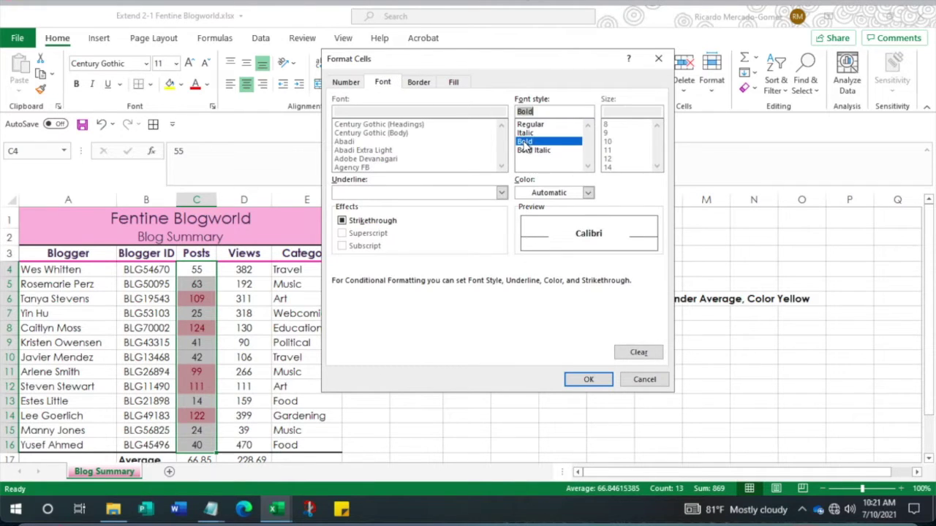
{"action": "left_click", "coordinate": [589, 193]}
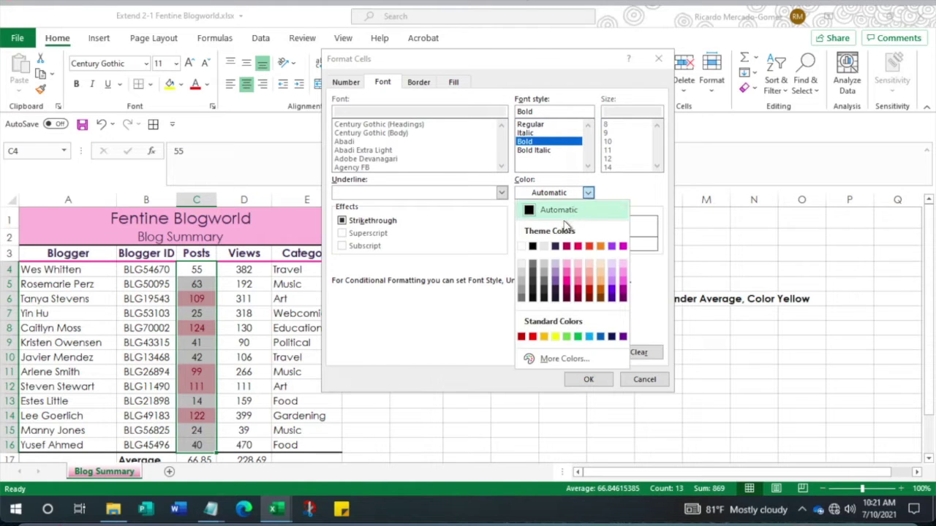
{"action": "left_click", "coordinate": [522, 246]}
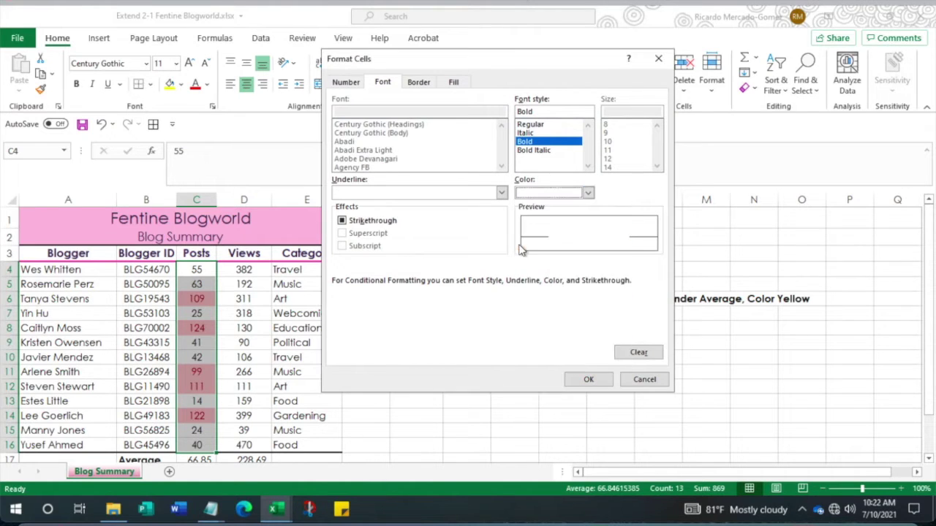
{"action": "left_click", "coordinate": [588, 380]}
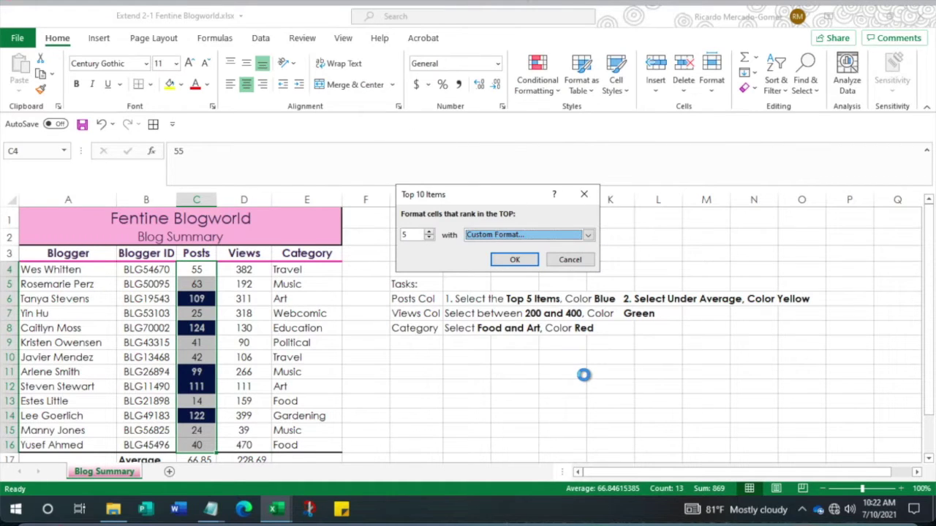
{"action": "left_click", "coordinate": [510, 261]}
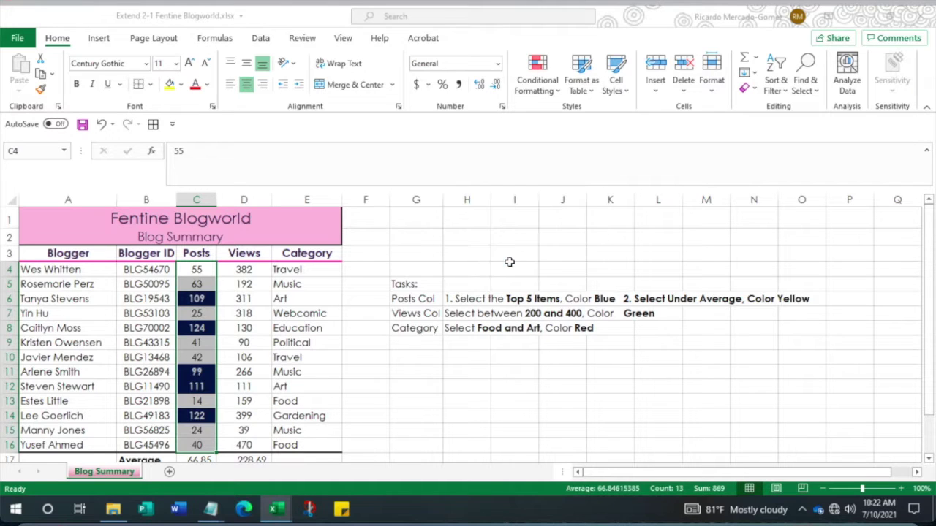
{"action": "left_click", "coordinate": [204, 298]}
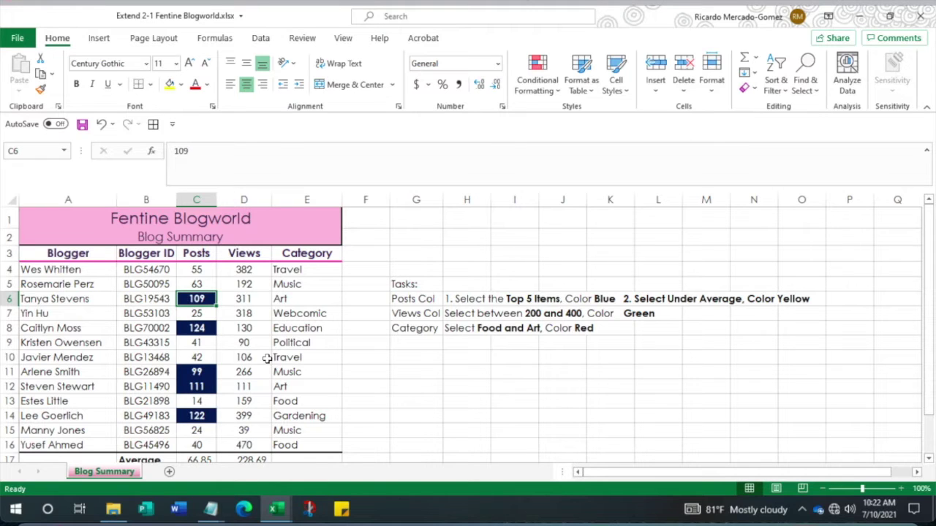
{"action": "type", "text": "67"}
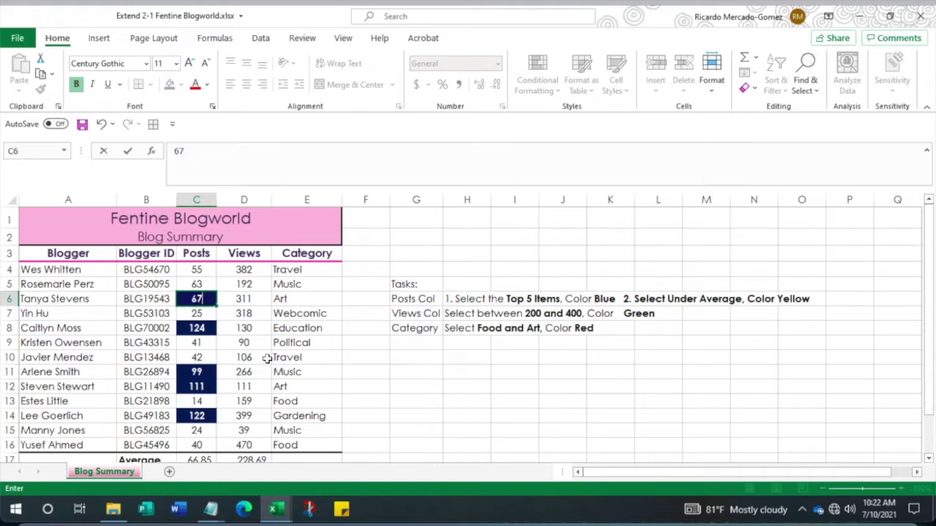
{"action": "key", "text": "Return"}
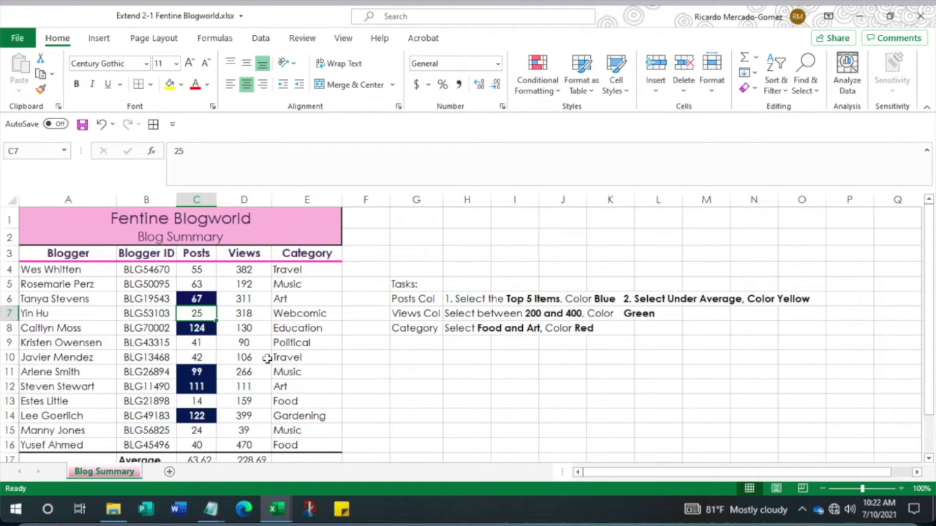
{"action": "key", "text": "Up"}
{"action": "key", "text": "Up"}
{"action": "key", "text": "Down"}
{"action": "type", "text": "34"}
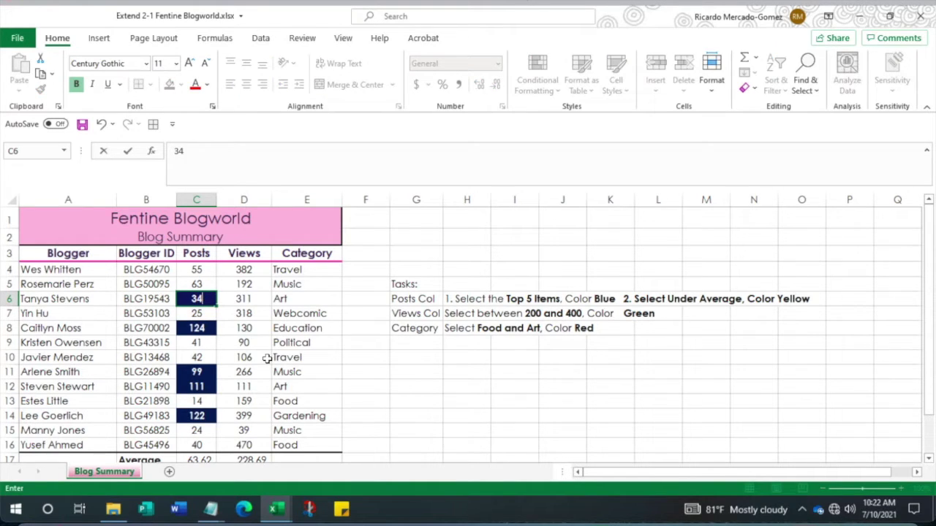
{"action": "key", "text": "Return"}
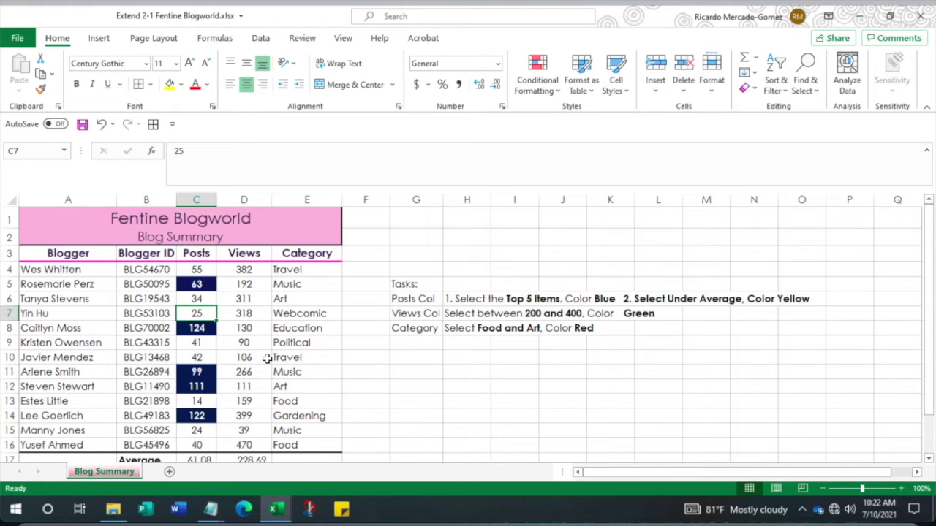
{"action": "key", "text": "Up"}
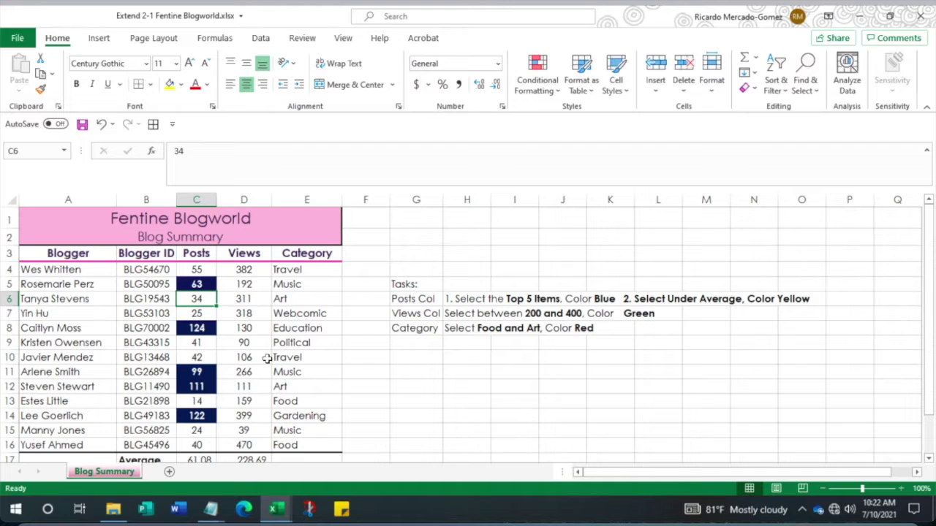
{"action": "type", "text": "109"}
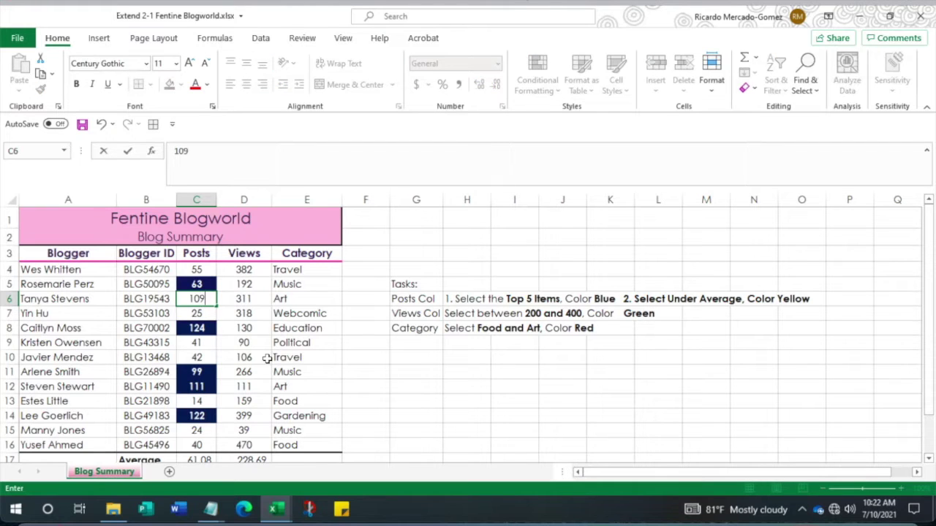
{"action": "key", "text": "Return"}
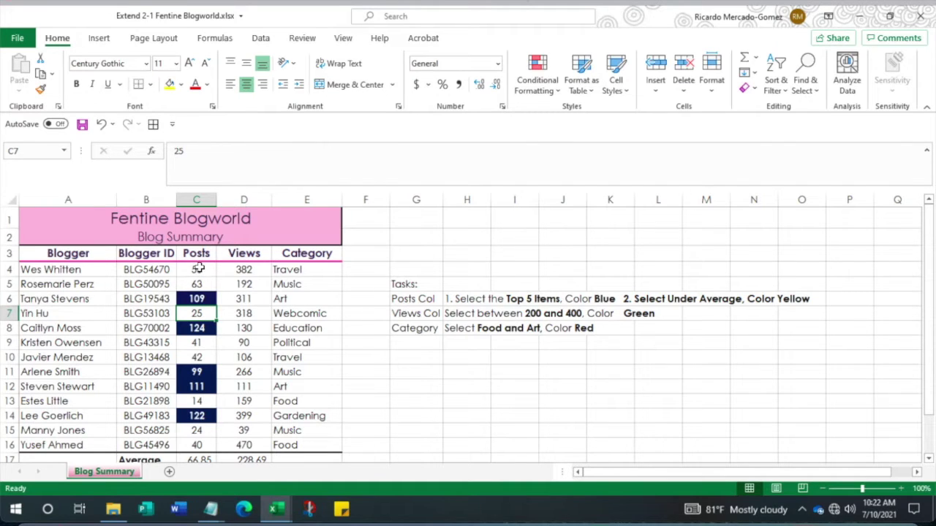
{"action": "left_click_drag", "start_coordinate": [196, 269], "coordinate": [196, 445]}
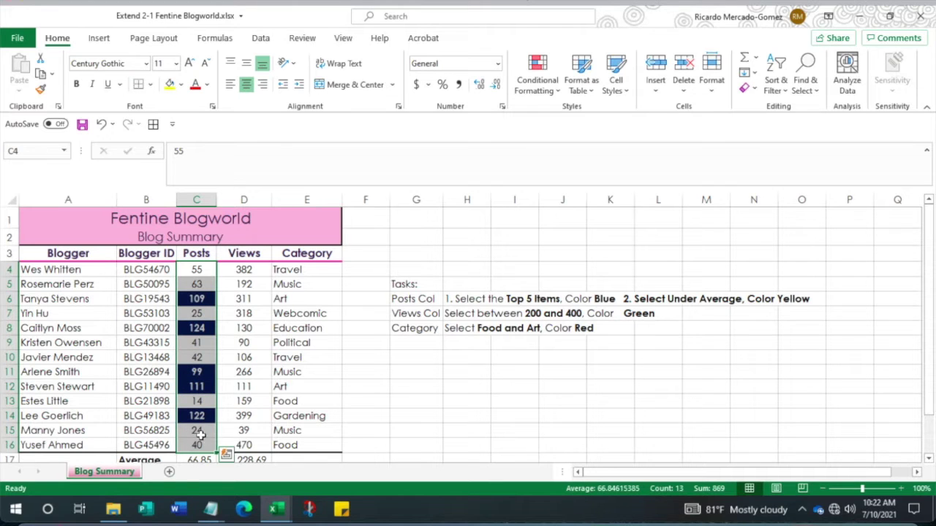
- Add a Below Average rule to the Posts values with a custom yellow fill
{"action": "left_click", "coordinate": [561, 95]}
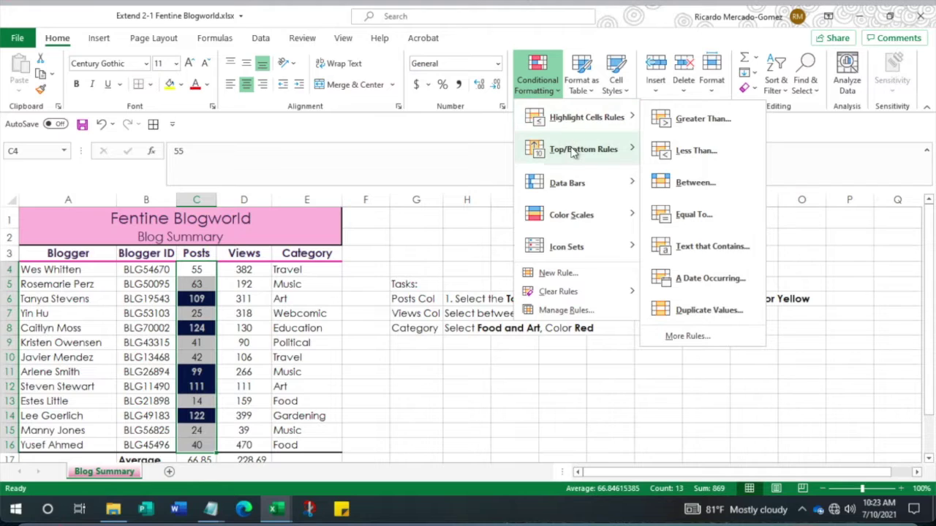
{"action": "mouse_move", "coordinate": [574, 153]}
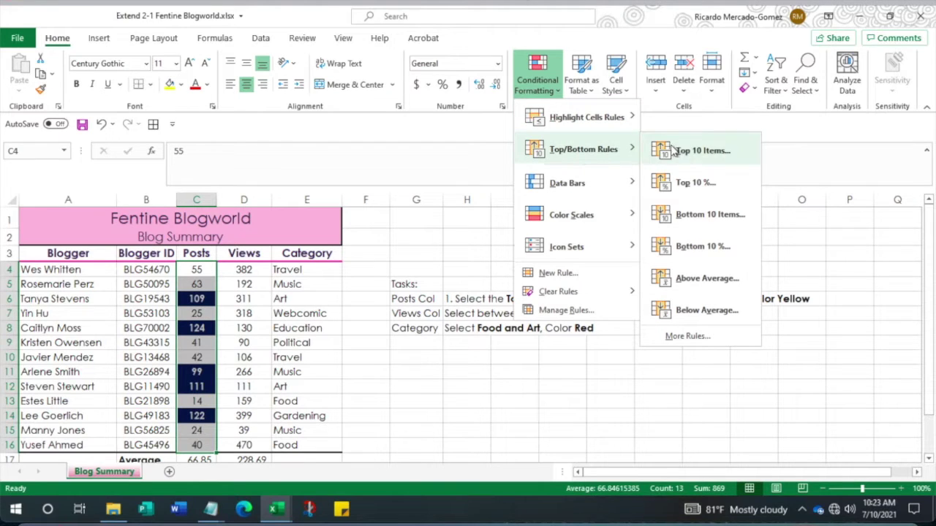
{"action": "left_click", "coordinate": [706, 311]}
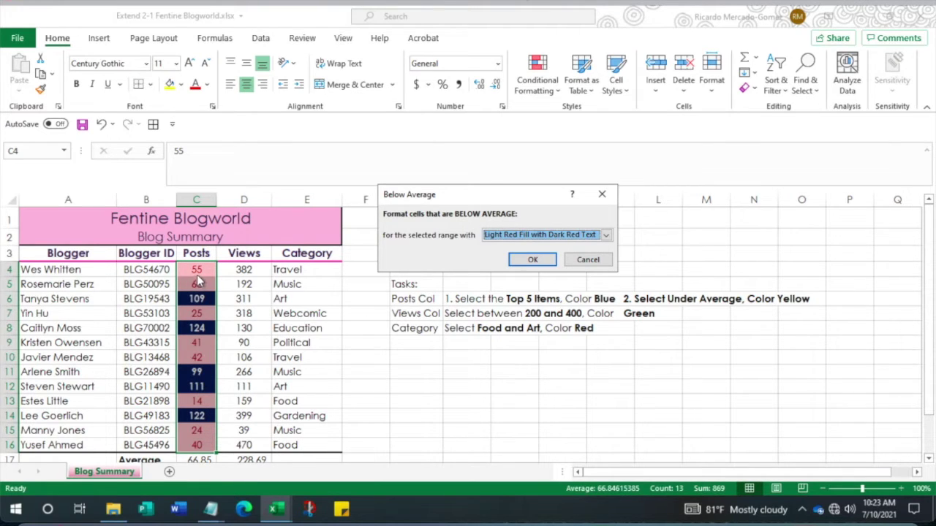
{"action": "left_click", "coordinate": [607, 236]}
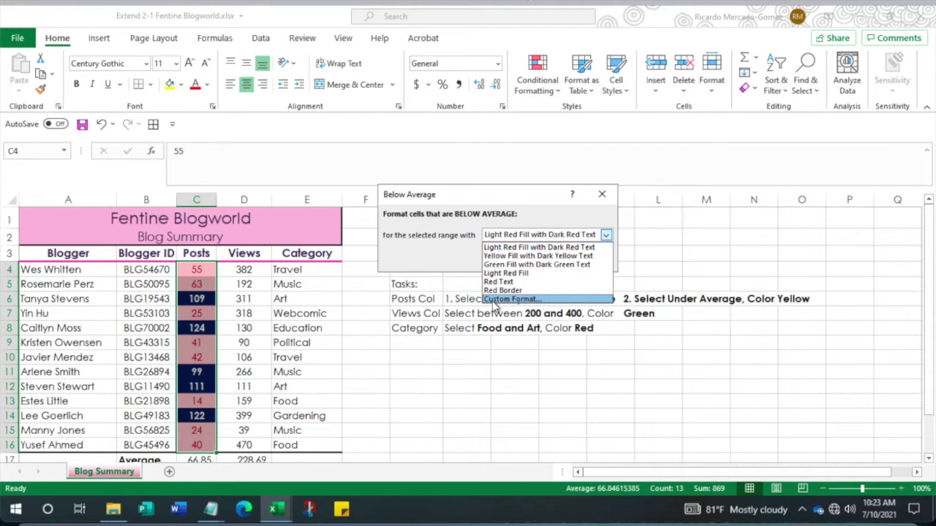
{"action": "left_click", "coordinate": [497, 300]}
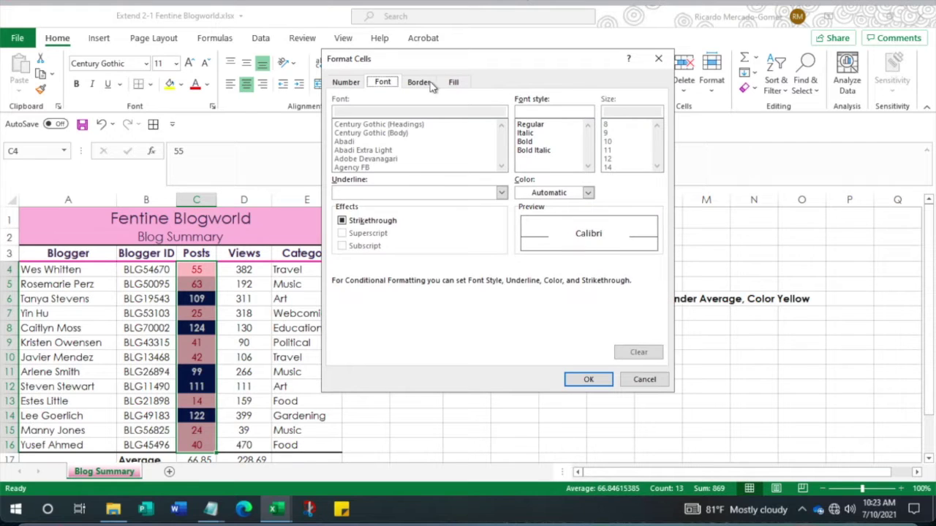
{"action": "left_click", "coordinate": [452, 82]}
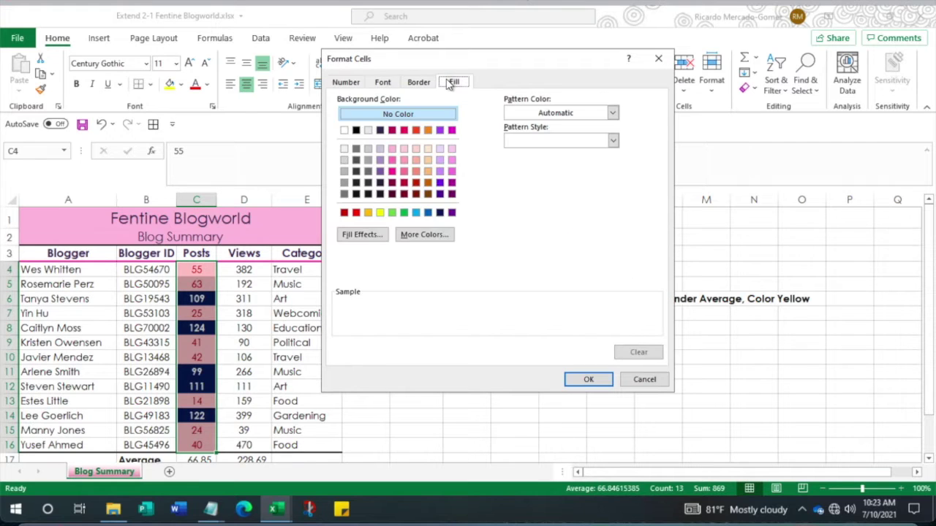
{"action": "left_click", "coordinate": [380, 213]}
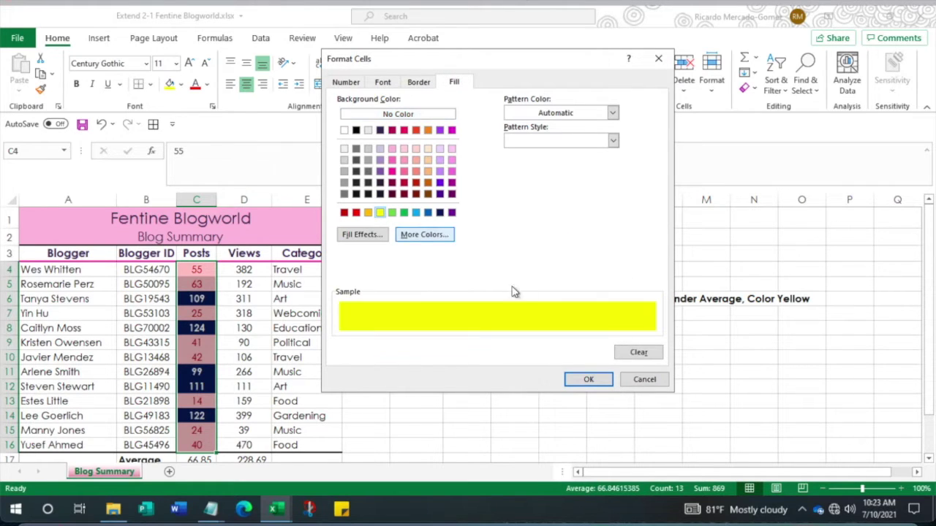
{"action": "left_click", "coordinate": [588, 380]}
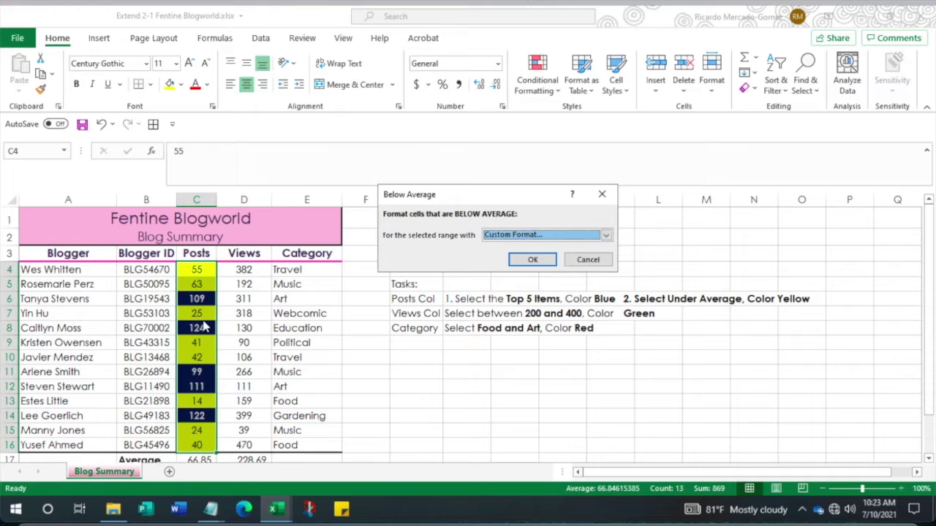
{"action": "left_click", "coordinate": [544, 261]}
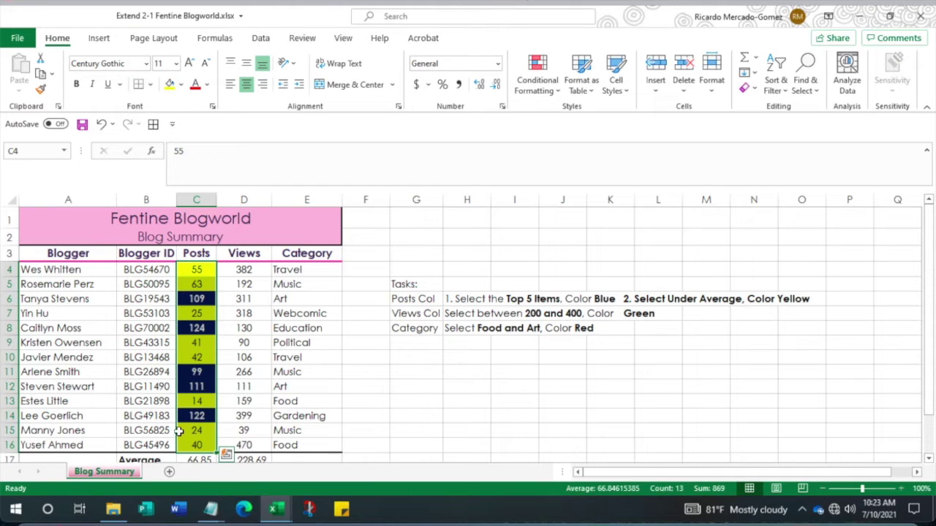
{"action": "left_click", "coordinate": [197, 444]}
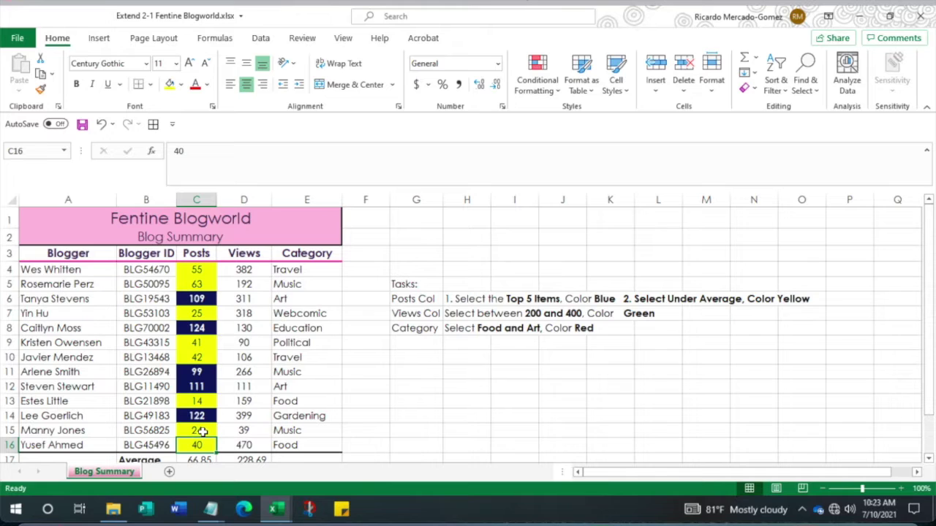
{"action": "type", "text": "134"}
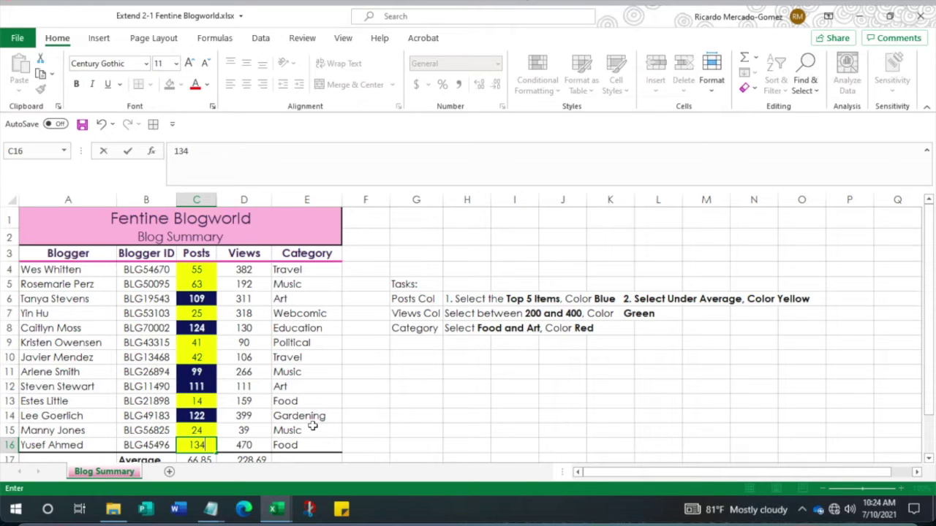
{"action": "key", "text": "Return"}
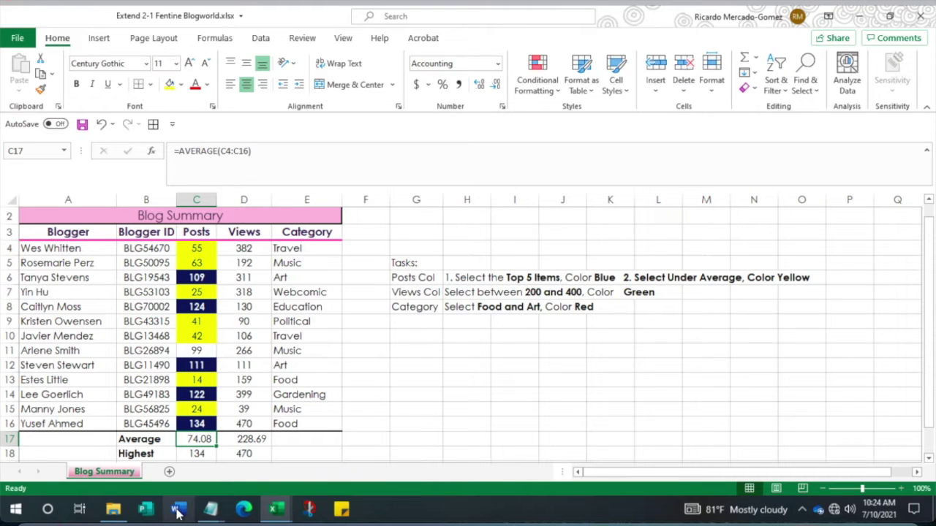
{"action": "key", "text": "ctrl+z"}
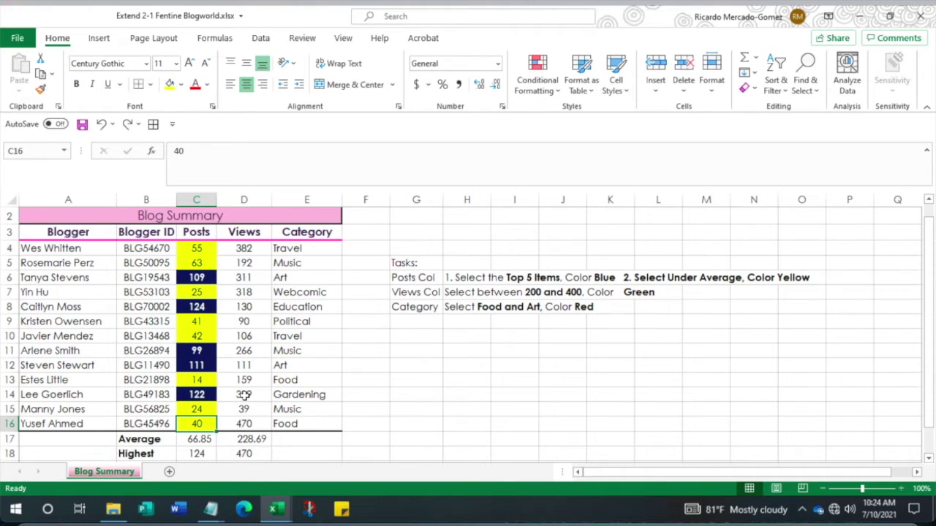
- Select the Views values in D4:D16 and start a Highlight Cells Between rule
{"action": "left_click_drag", "start_coordinate": [239, 249], "coordinate": [235, 427]}
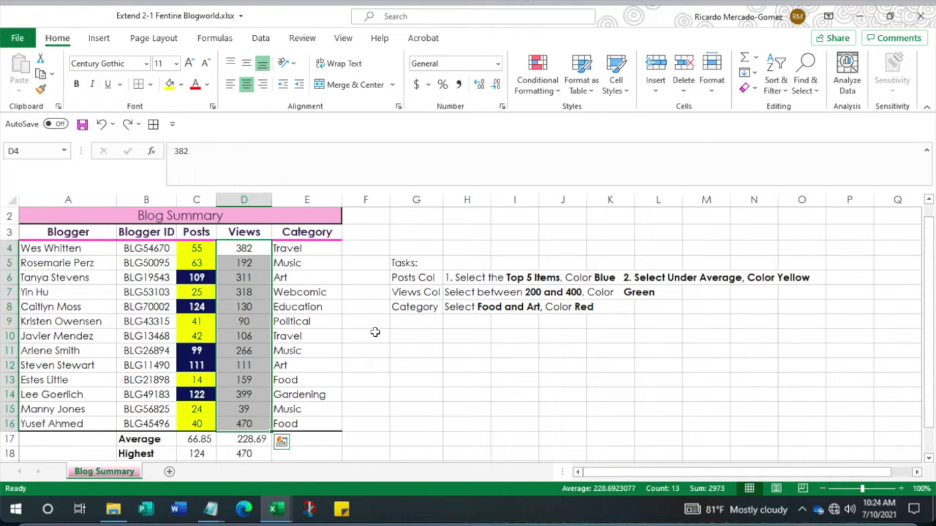
{"action": "left_click", "coordinate": [559, 93]}
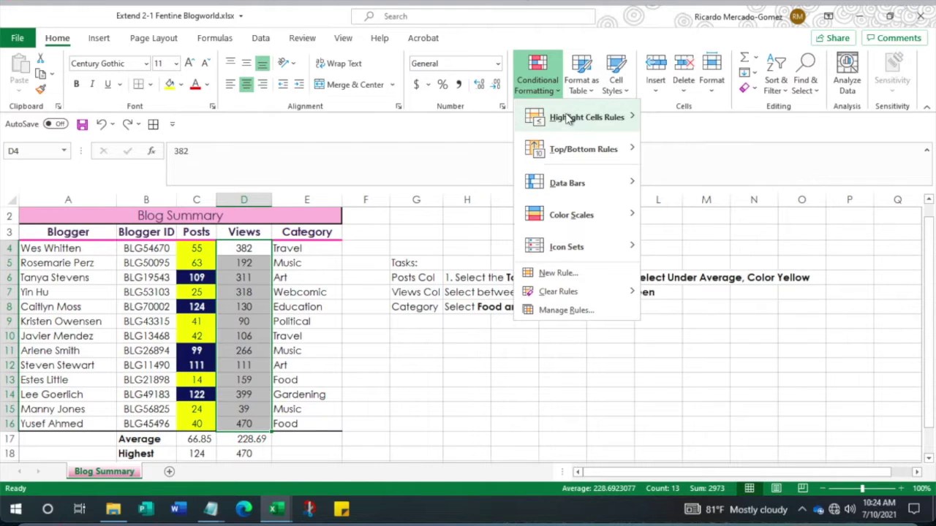
{"action": "mouse_move", "coordinate": [629, 155]}
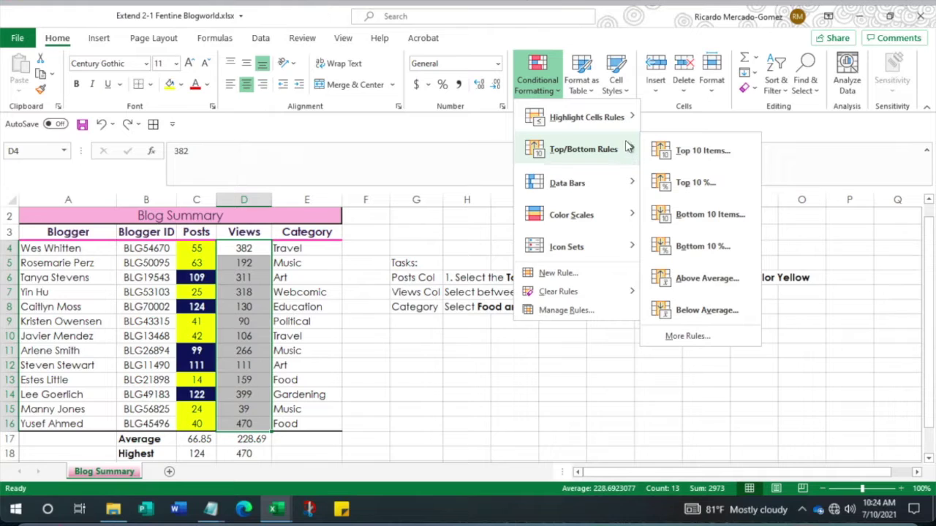
{"action": "mouse_move", "coordinate": [627, 118]}
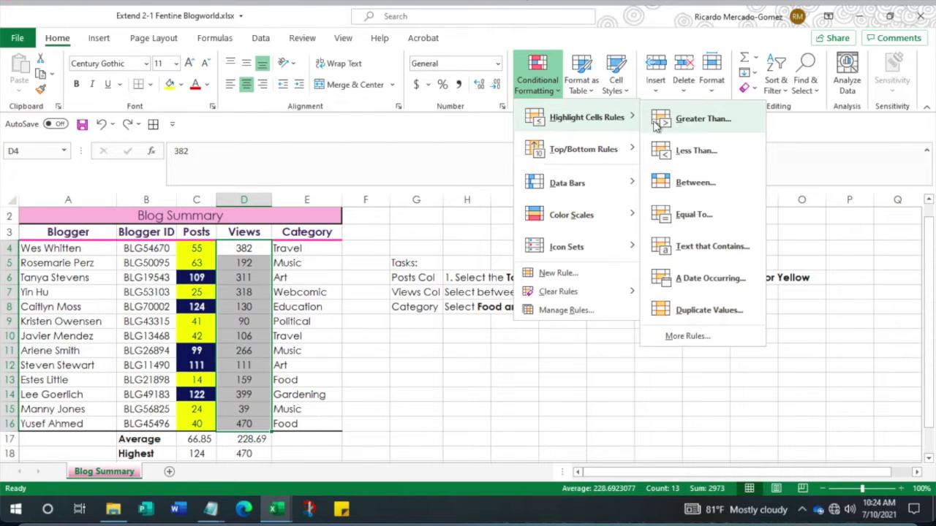
{"action": "left_click", "coordinate": [702, 186]}
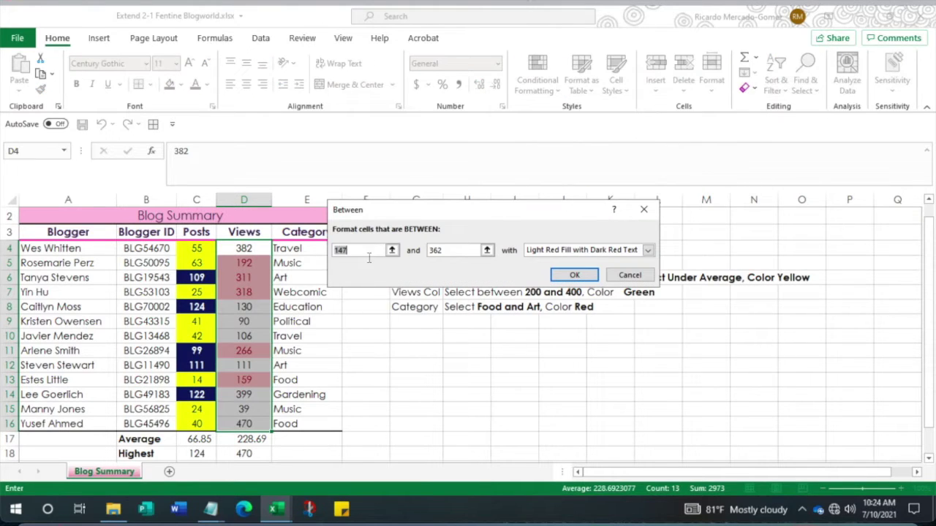
{"action": "left_click_drag", "start_coordinate": [405, 212], "coordinate": [372, 140]}
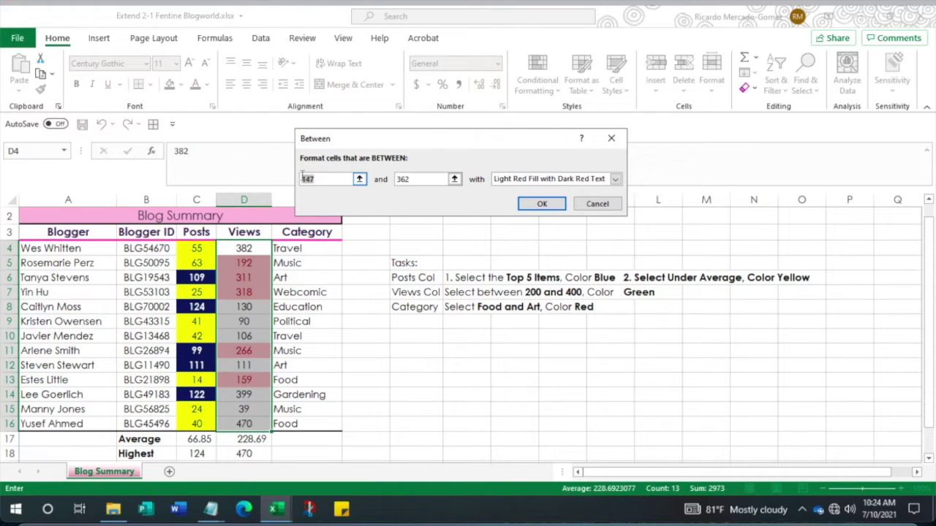
- Enter 200 and 400 as the Between rule's lower and upper bounds
{"action": "type", "text": "20"}
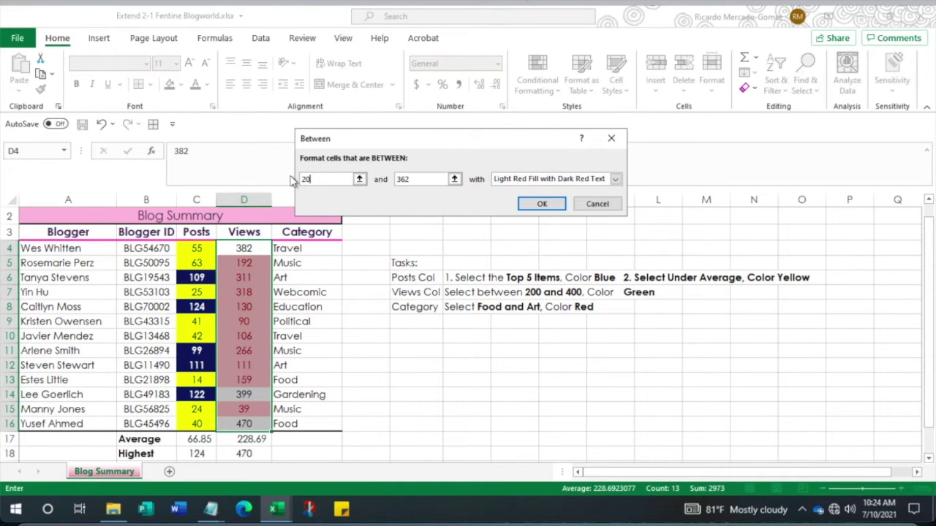
{"action": "type", "text": "0"}
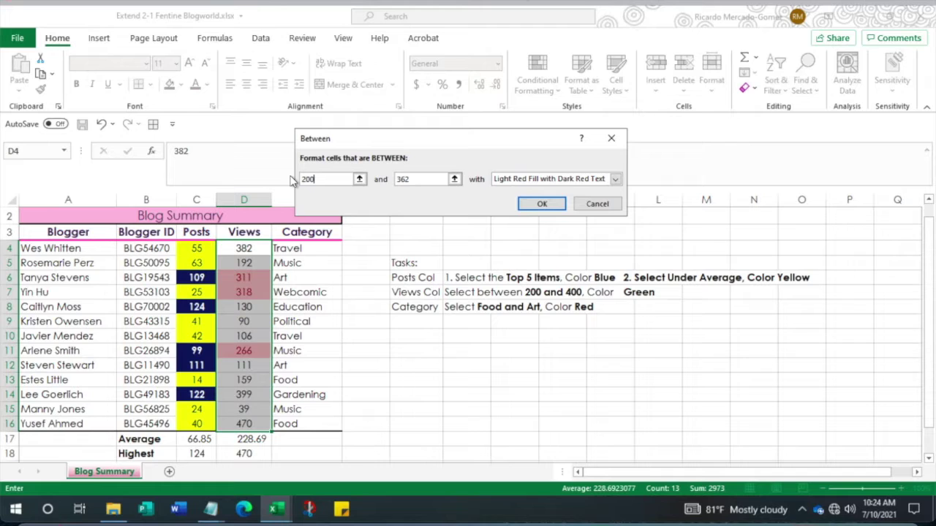
{"action": "left_click", "coordinate": [411, 182]}
{"action": "left_click_drag", "start_coordinate": [412, 181], "coordinate": [393, 182]}
{"action": "type", "text": "400"}
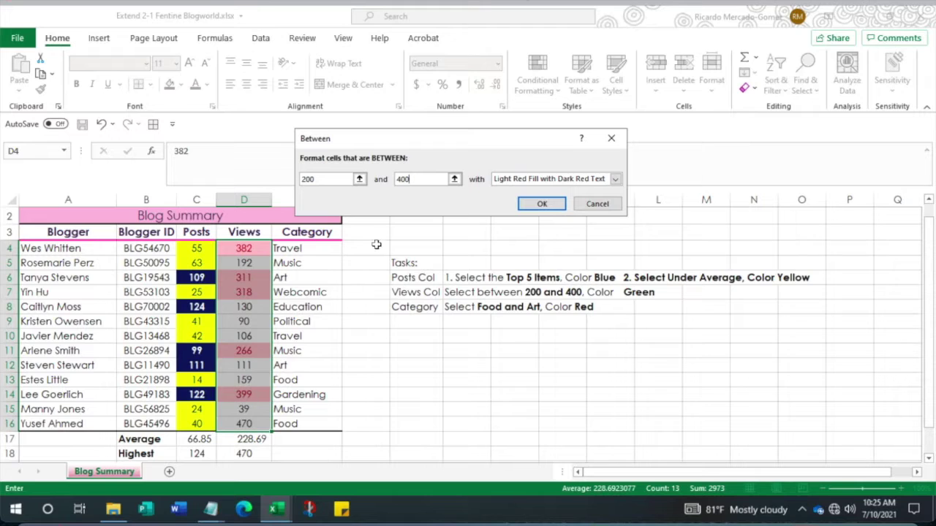
{"action": "left_click", "coordinate": [246, 410]}
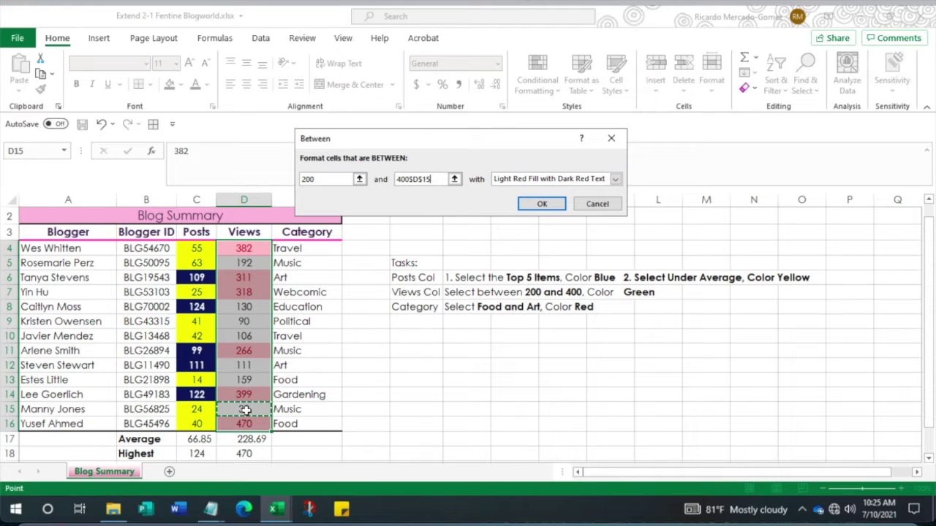
{"action": "key", "text": "BackSpace"}
{"action": "key", "text": "BackSpace"}
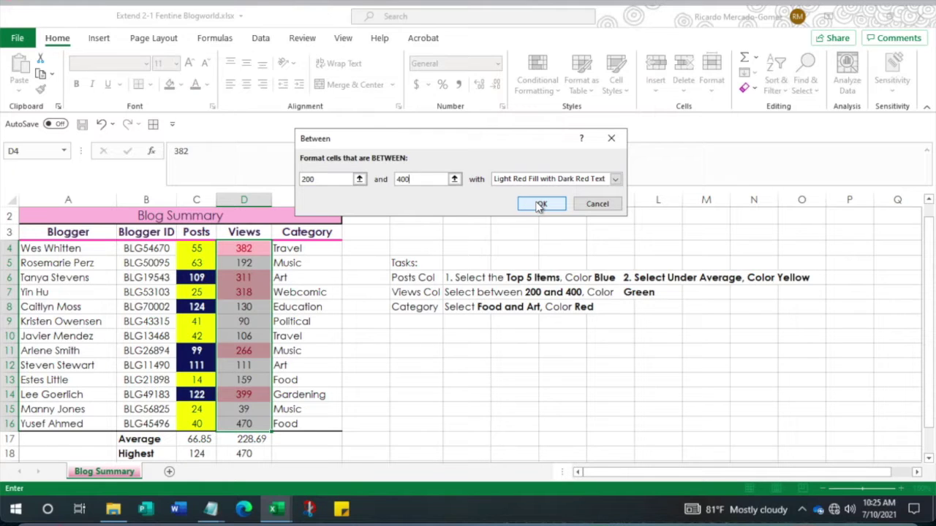
{"action": "left_click", "coordinate": [615, 179]}
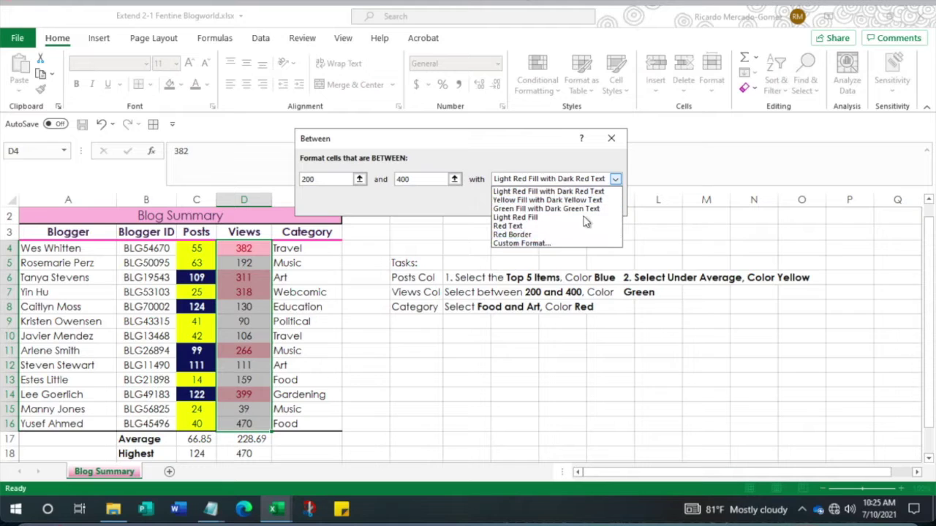
- Give the Between rule a custom green fill
{"action": "left_click", "coordinate": [519, 244]}
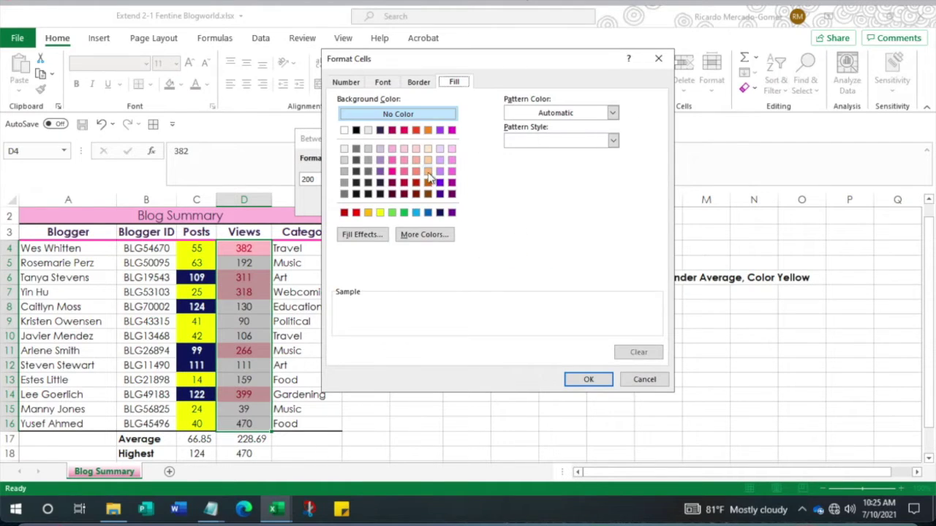
{"action": "left_click", "coordinate": [404, 213]}
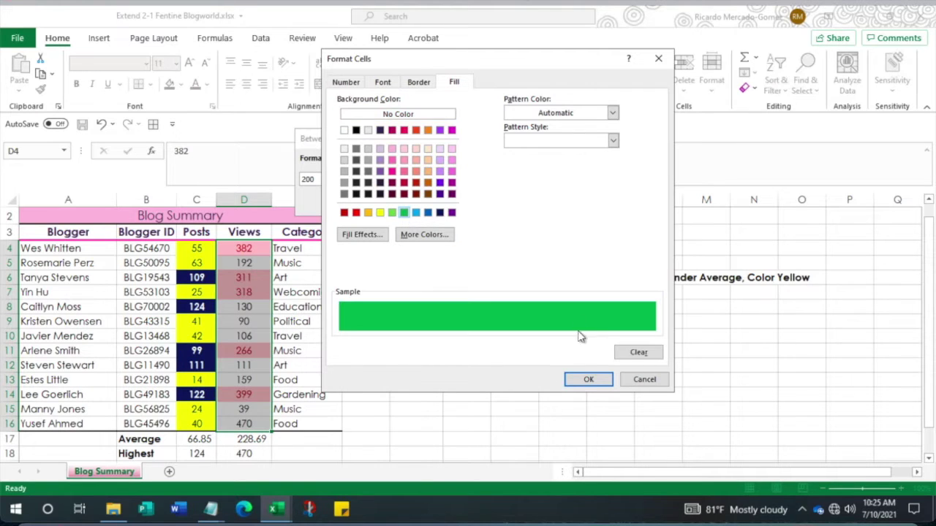
{"action": "left_click", "coordinate": [586, 380]}
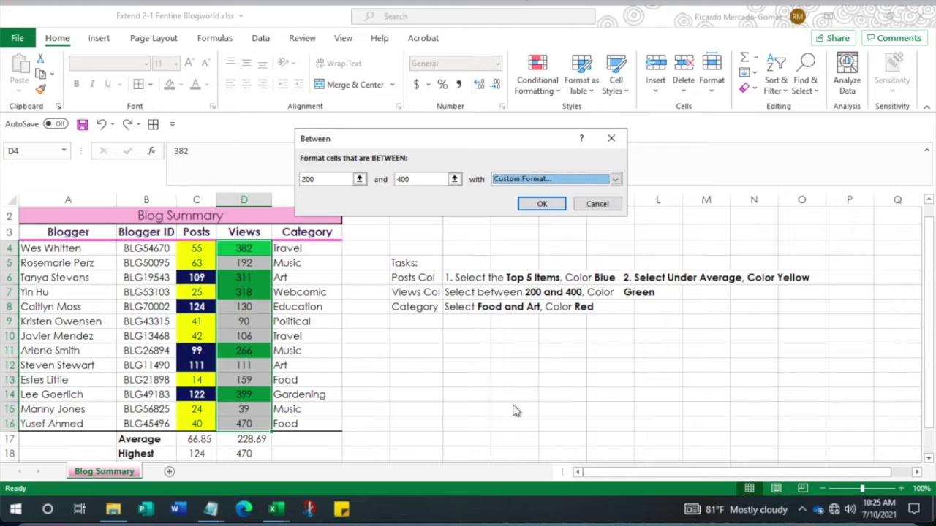
{"action": "left_click", "coordinate": [543, 205]}
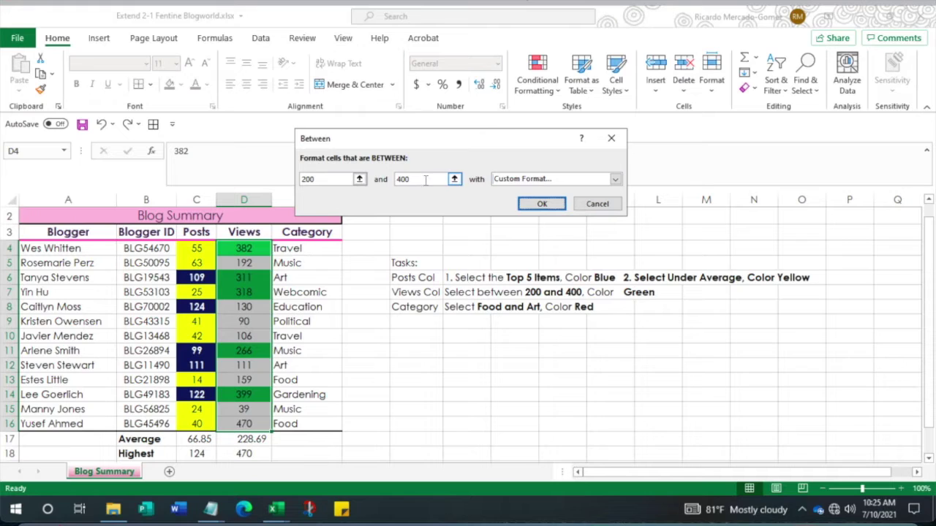
- Set the bounds to 200 and 400 and apply the green highlight to Views
{"action": "left_click_drag", "start_coordinate": [322, 179], "coordinate": [299, 179]}
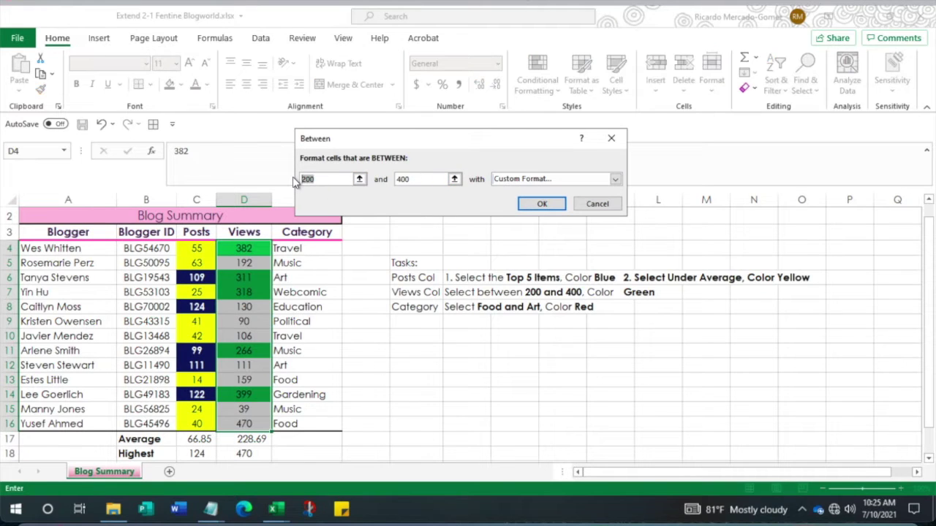
{"action": "type", "text": "199"}
{"action": "double_click", "coordinate": [410, 179]}
{"action": "type", "text": "39"}
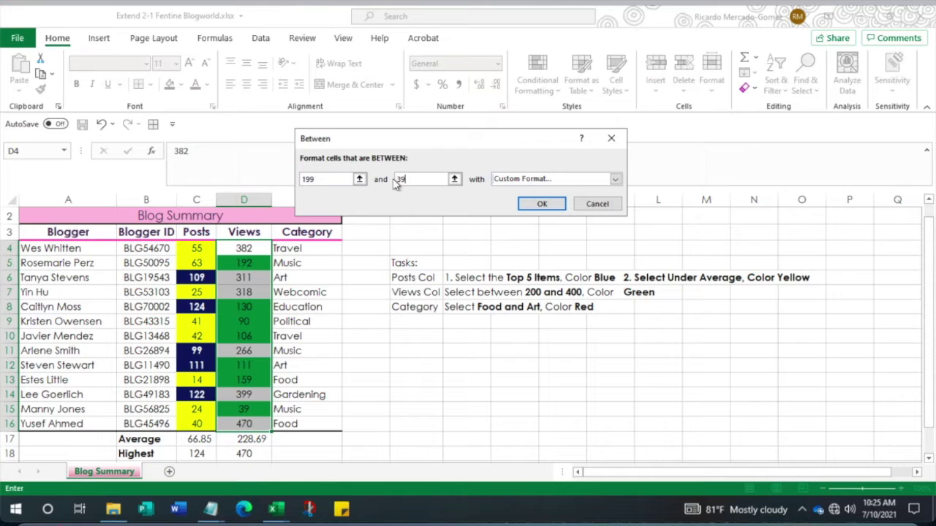
{"action": "type", "text": "9"}
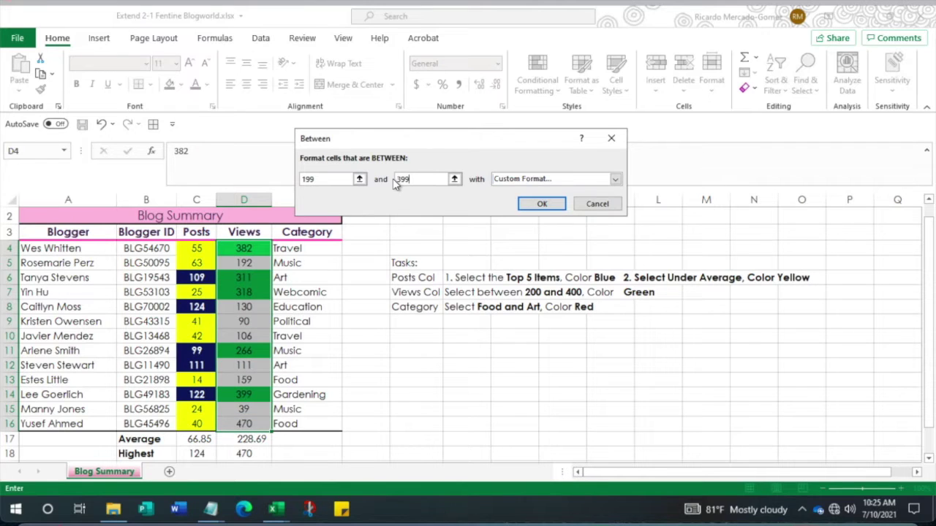
{"action": "key", "text": "BackSpace"}
{"action": "key", "text": "BackSpace"}
{"action": "type", "text": "01"}
{"action": "key", "text": "BackSpace"}
{"action": "key", "text": "BackSpace"}
{"action": "key", "text": "BackSpace"}
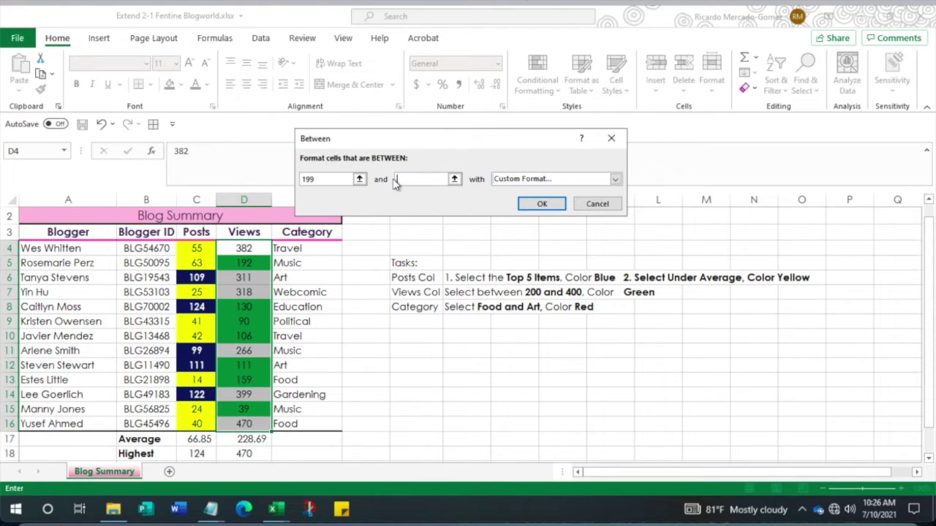
{"action": "type", "text": "400"}
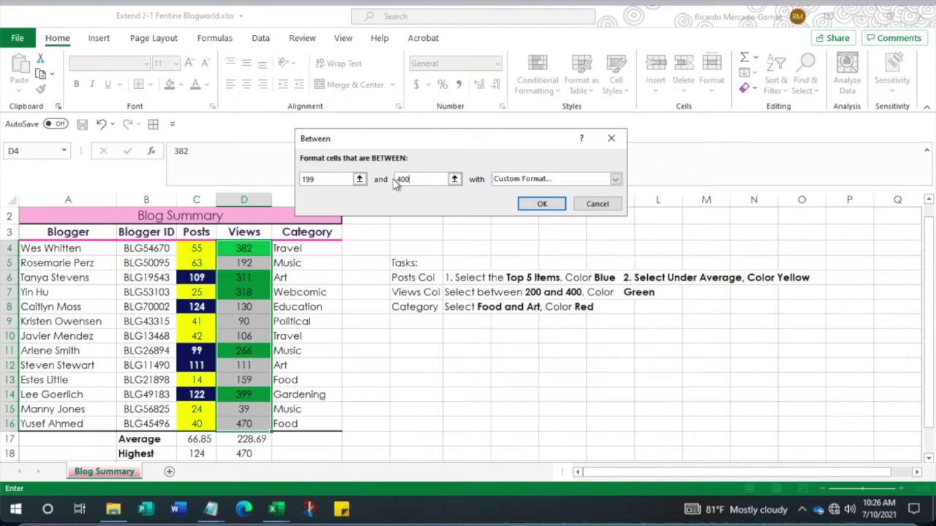
{"action": "left_click_drag", "start_coordinate": [337, 180], "coordinate": [296, 181]}
{"action": "type", "text": "200"}
{"action": "left_click", "coordinate": [541, 207]}
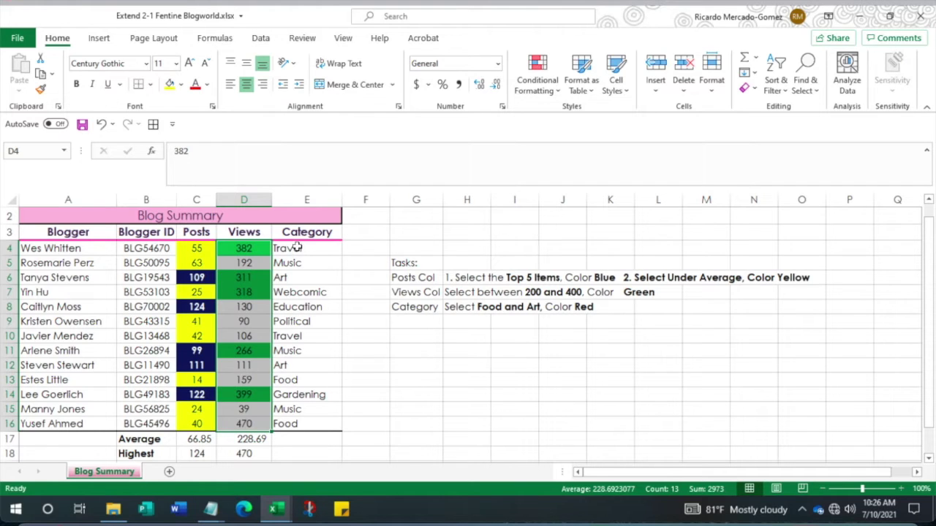
{"action": "left_click_drag", "start_coordinate": [296, 247], "coordinate": [291, 424]}
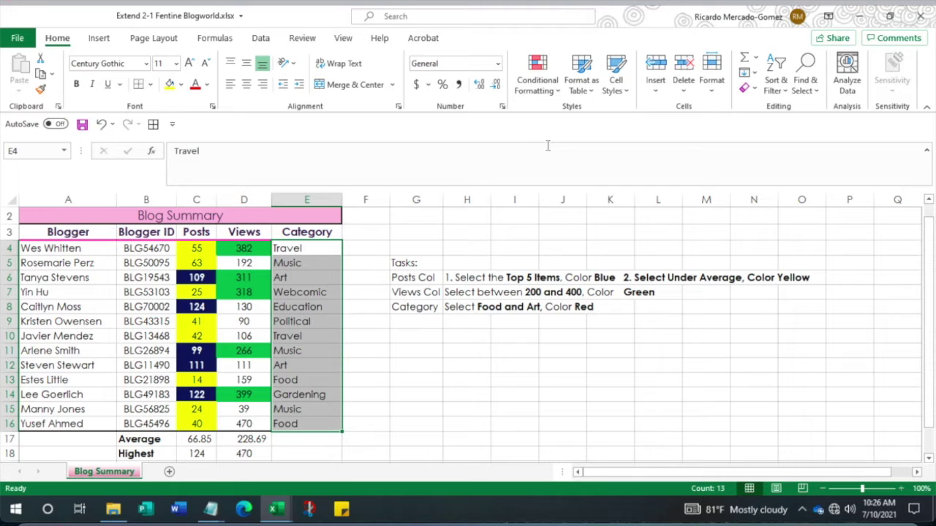
{"action": "left_click", "coordinate": [537, 84]}
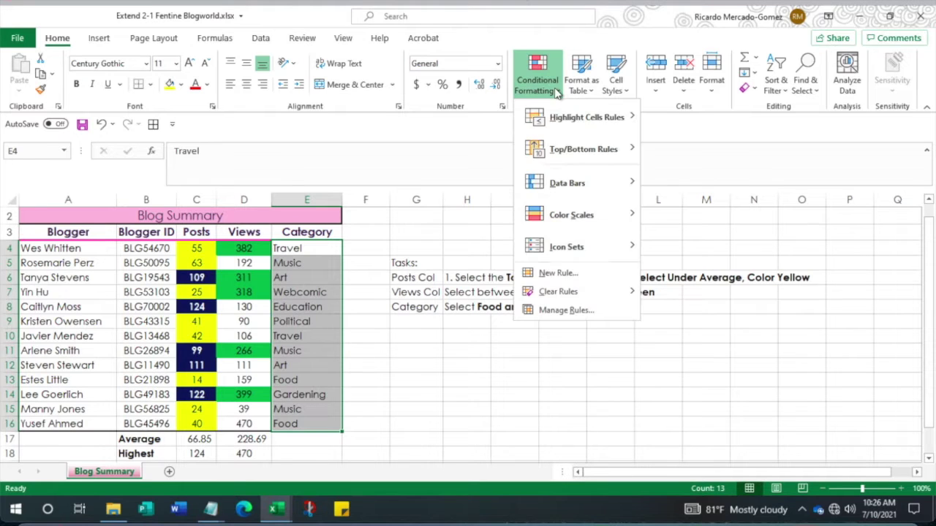
{"action": "mouse_move", "coordinate": [587, 121]}
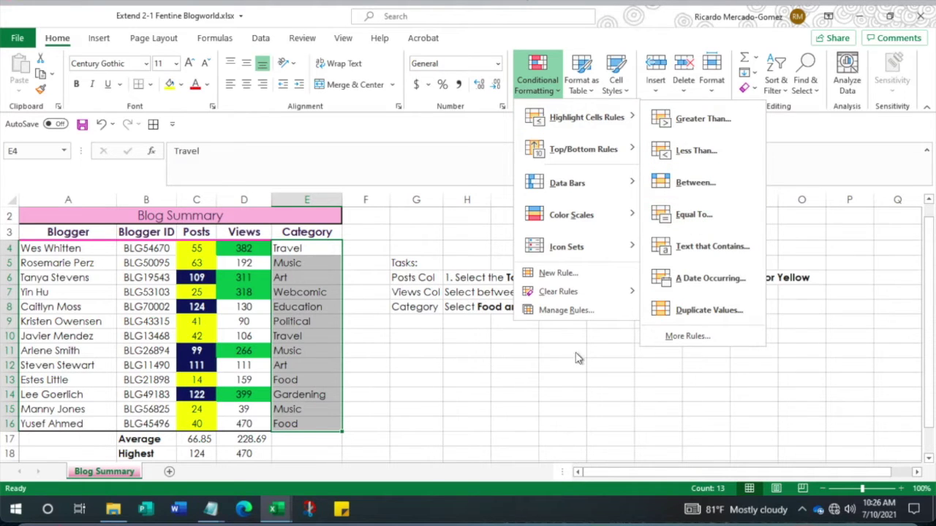
{"action": "left_click", "coordinate": [511, 386]}
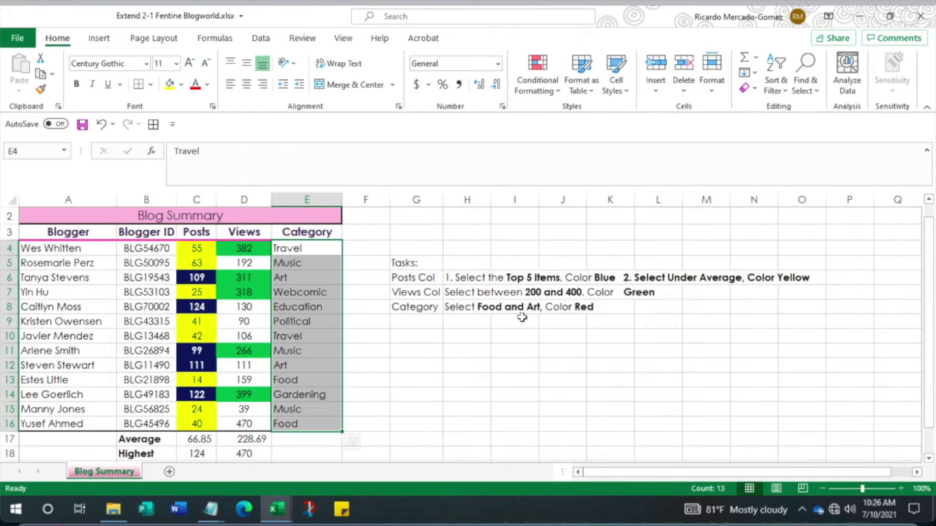
{"action": "left_click", "coordinate": [556, 69]}
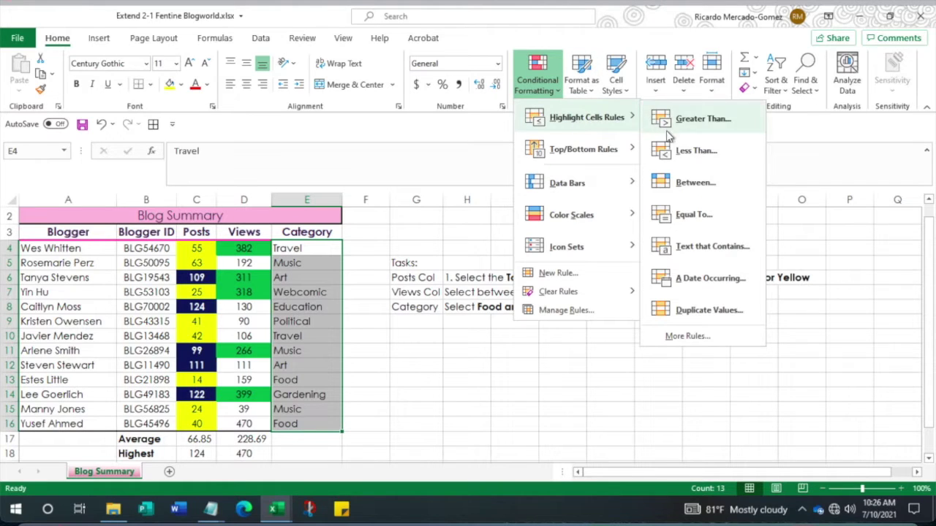
{"action": "left_click", "coordinate": [707, 215]}
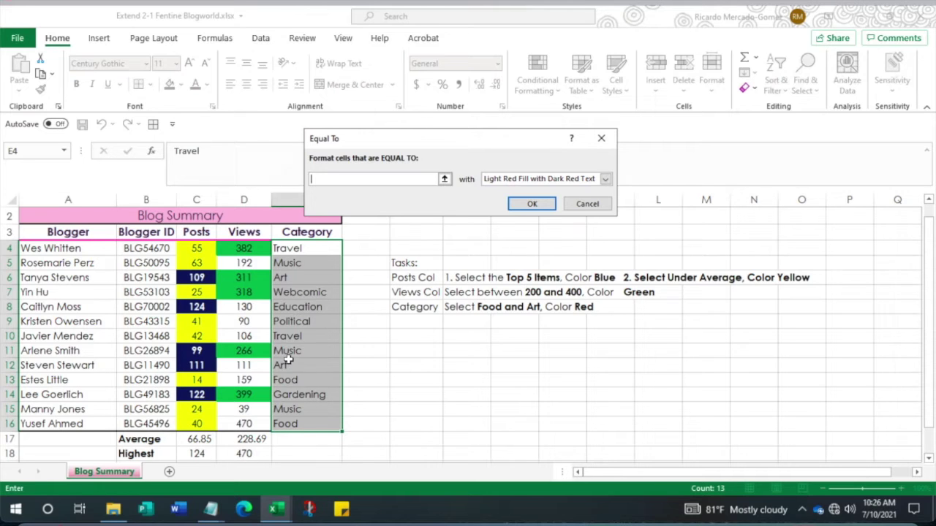
{"action": "left_click", "coordinate": [281, 278]}
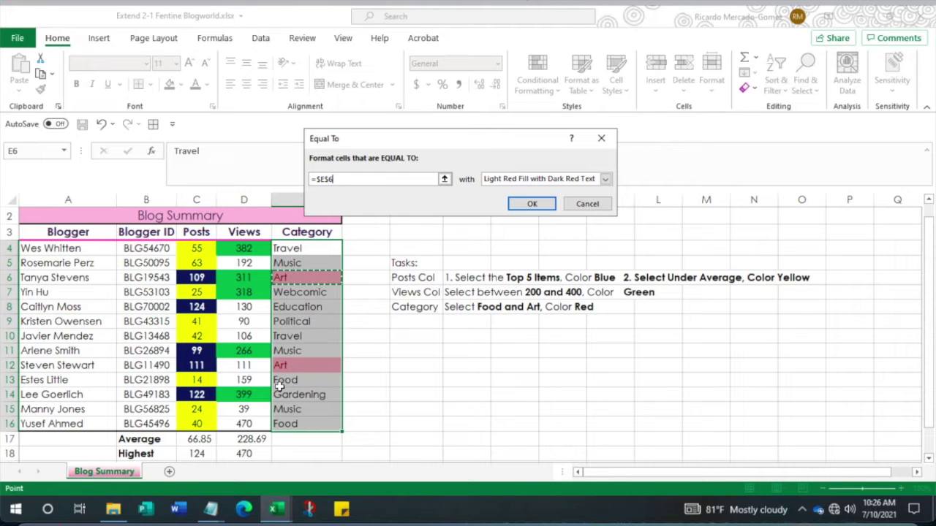
{"action": "left_click", "coordinate": [282, 381]}
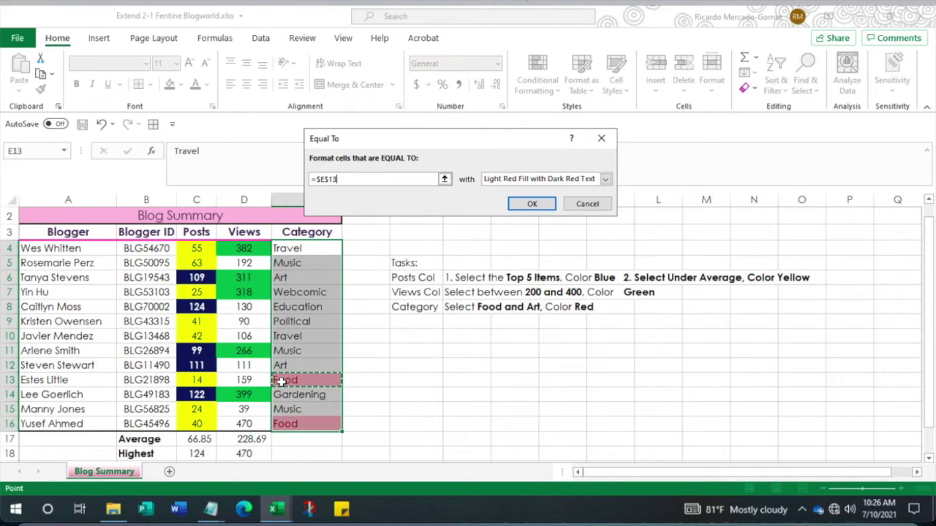
{"action": "left_click", "coordinate": [280, 365]}
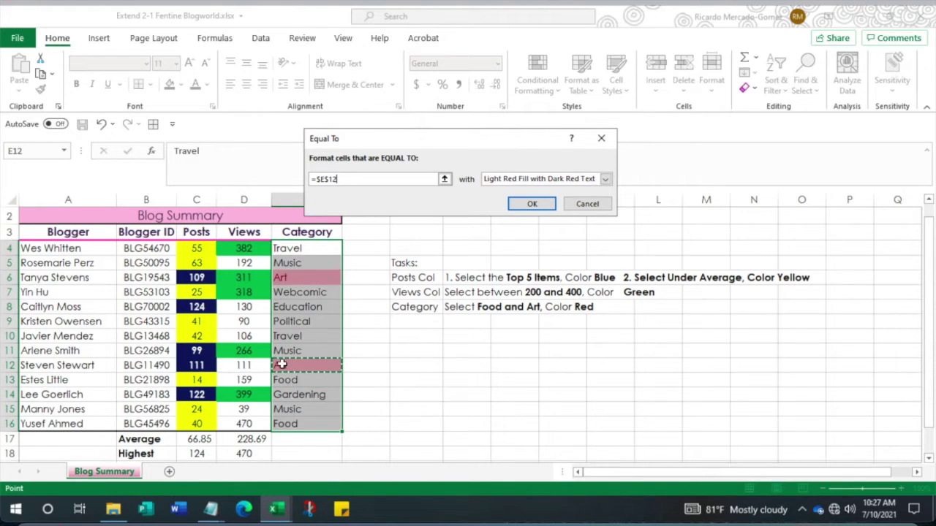
{"action": "left_click", "coordinate": [282, 380], "text": "ctrl"}
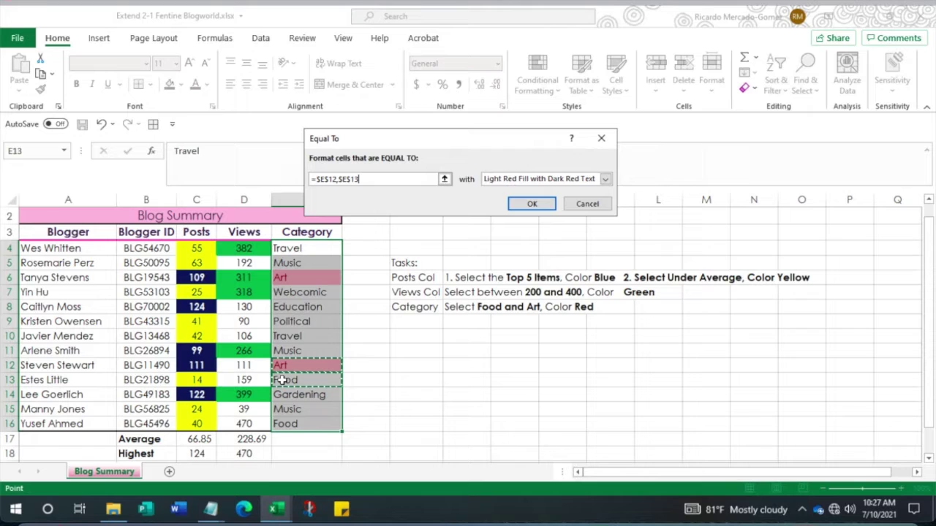
{"action": "key", "text": "Escape"}
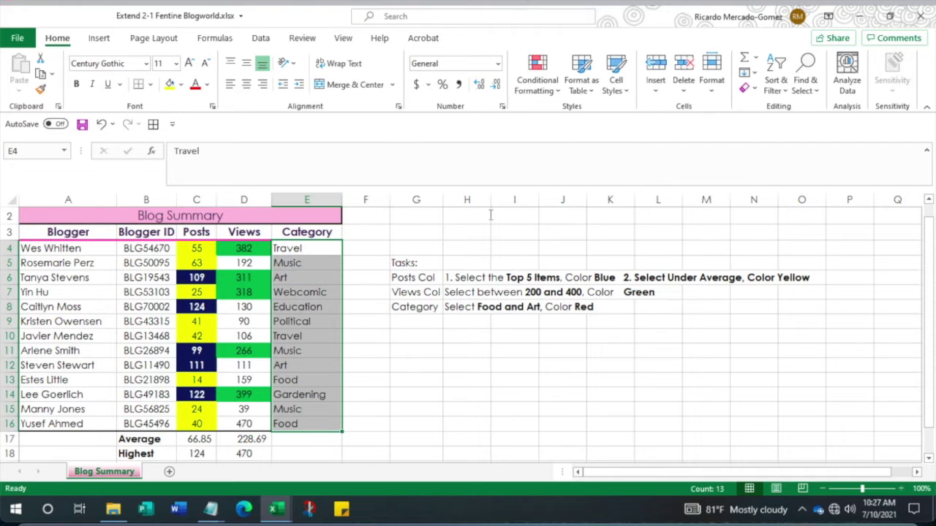
- Highlight Category cells equal to Art (=$E$6) in light red with dark red text
{"action": "left_click", "coordinate": [557, 86]}
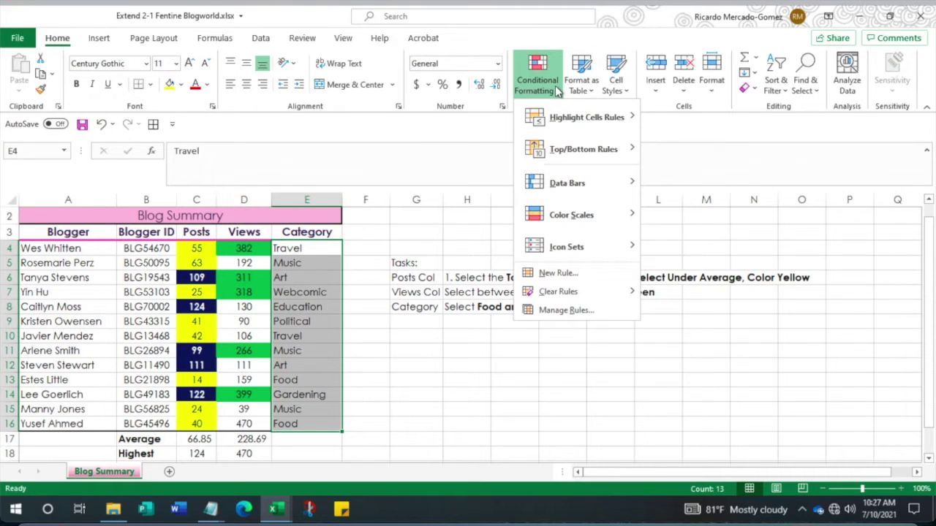
{"action": "mouse_move", "coordinate": [567, 118]}
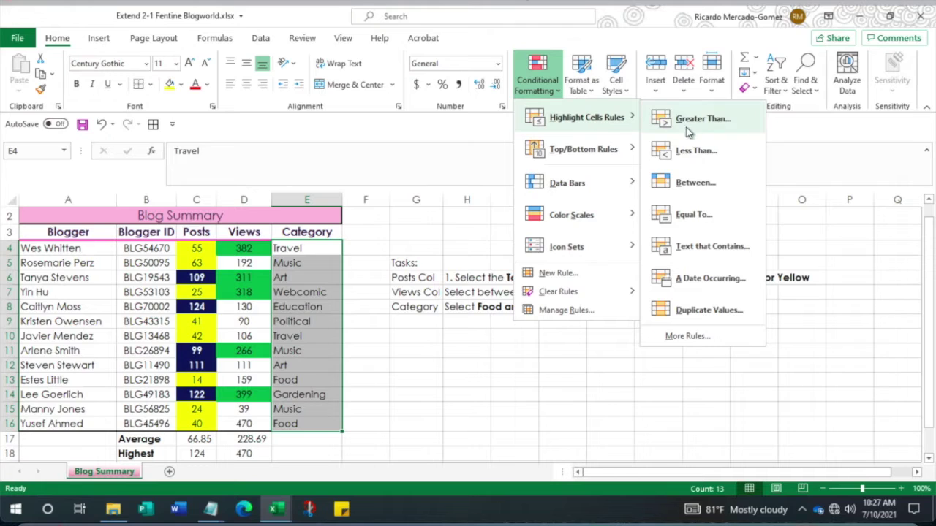
{"action": "left_click", "coordinate": [691, 214]}
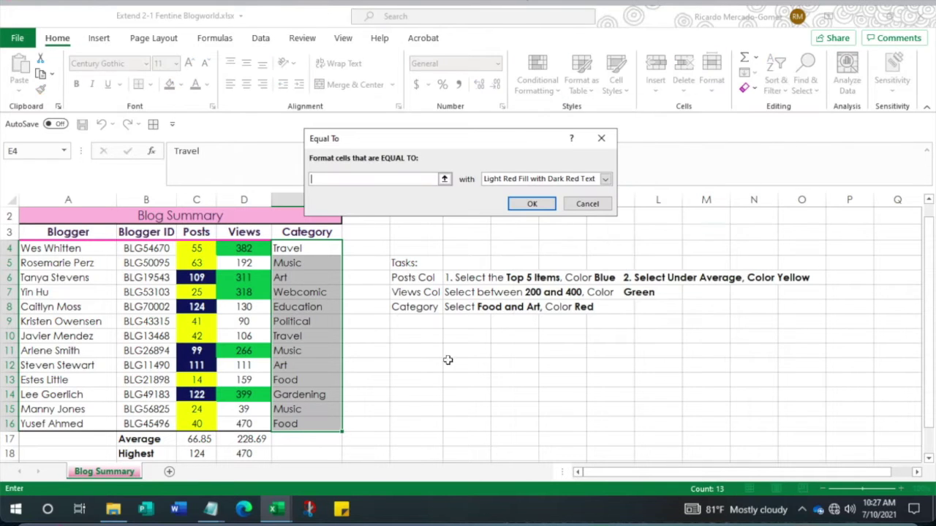
{"action": "left_click", "coordinate": [286, 279]}
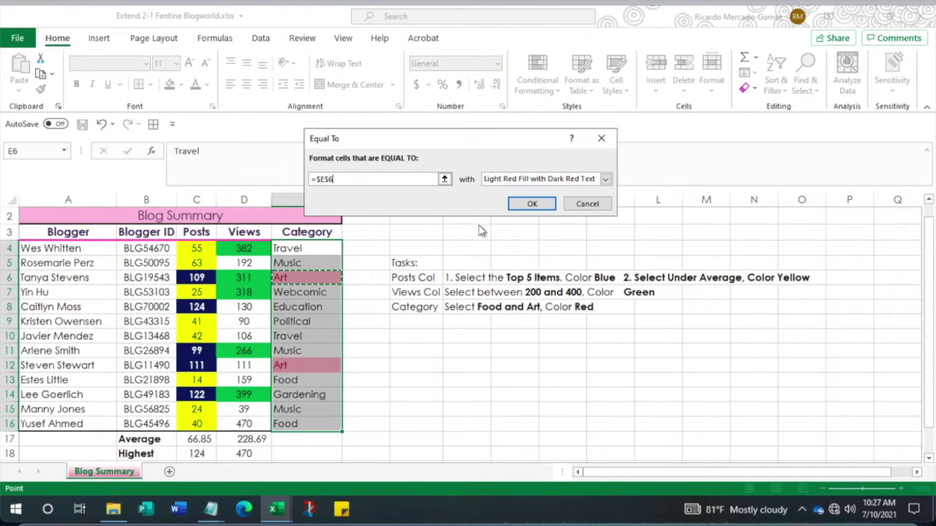
{"action": "left_click", "coordinate": [532, 205]}
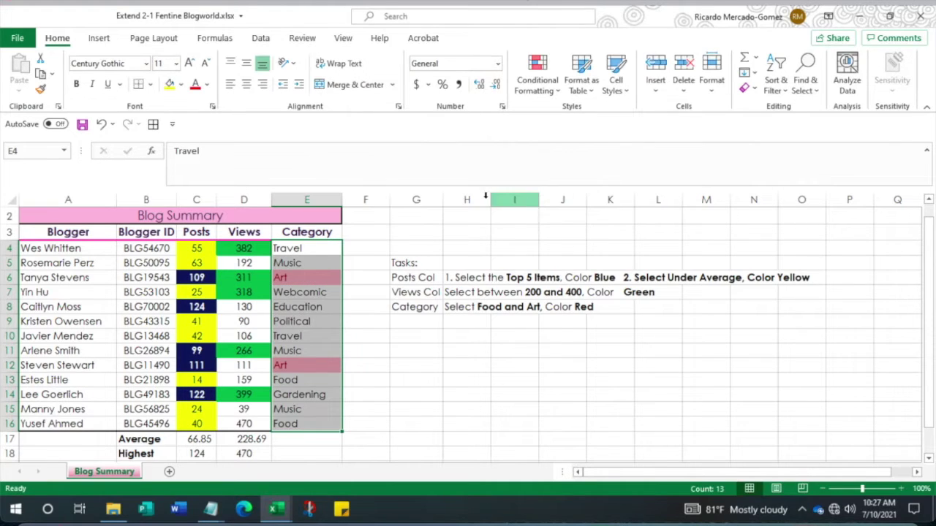
- Reselect E4:E16 and highlight cells equal to Food (=$E$16) the same way
{"action": "left_click_drag", "start_coordinate": [303, 249], "coordinate": [296, 424]}
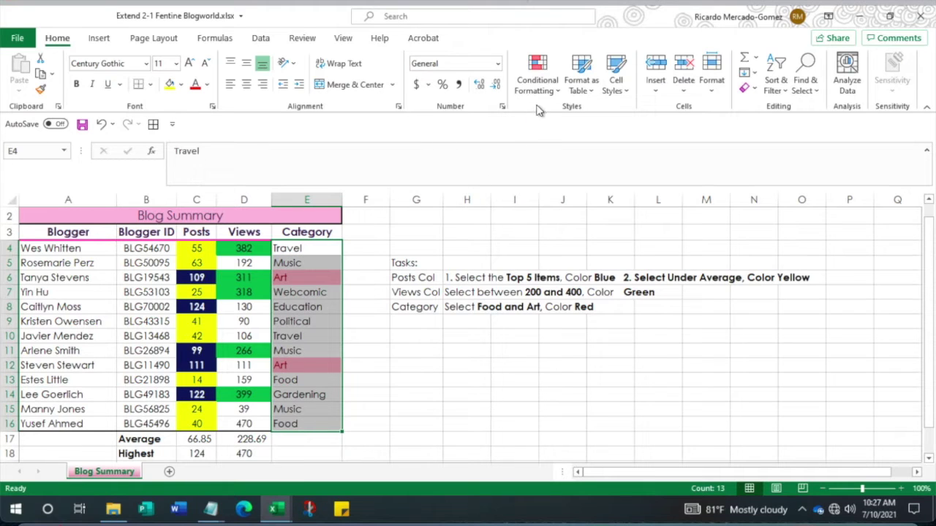
{"action": "left_click", "coordinate": [538, 81]}
{"action": "mouse_move", "coordinate": [564, 120]}
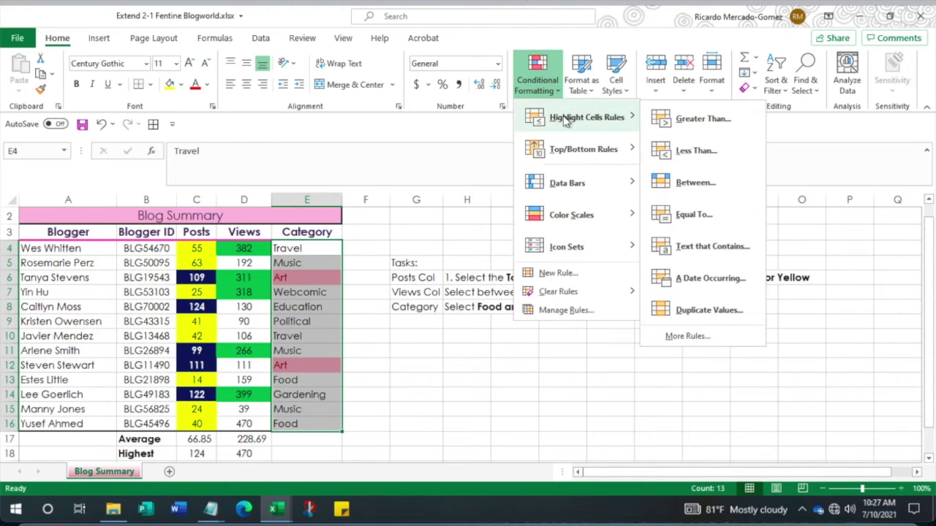
{"action": "left_click", "coordinate": [700, 217]}
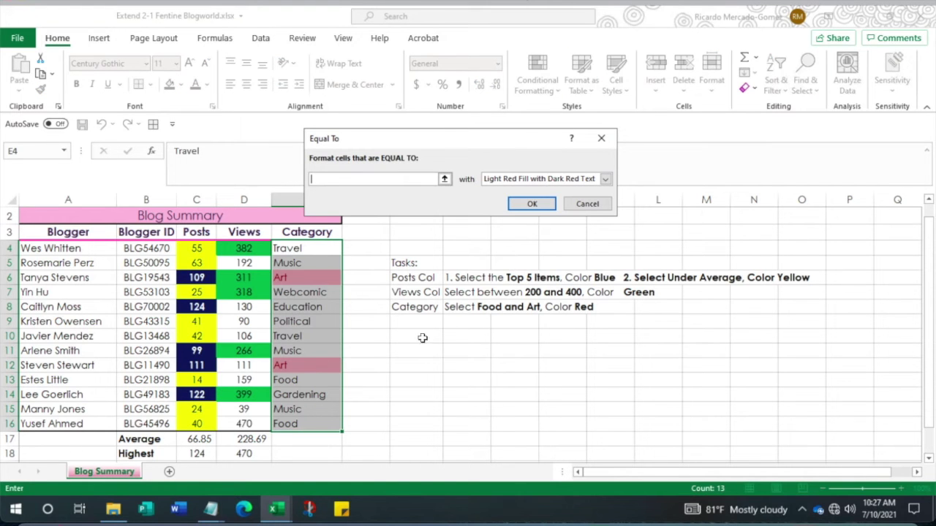
{"action": "left_click", "coordinate": [287, 424]}
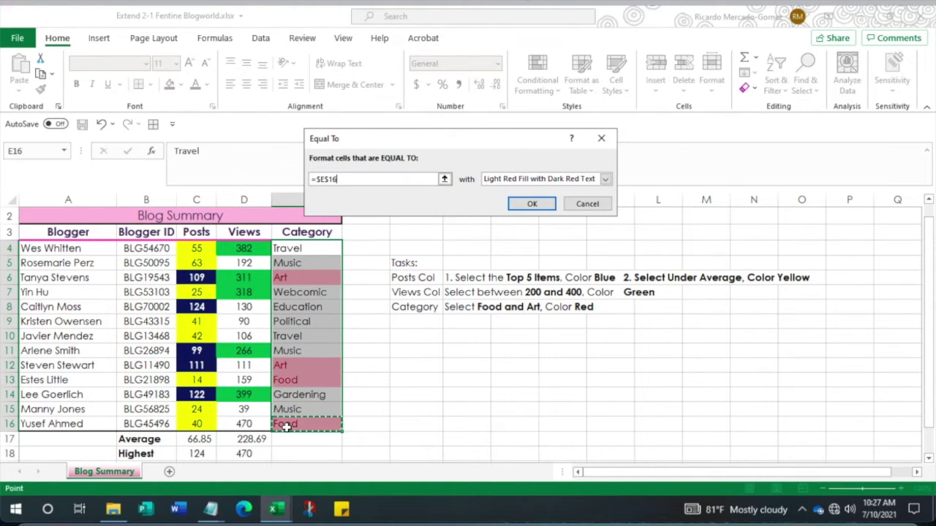
{"action": "left_click", "coordinate": [533, 206]}
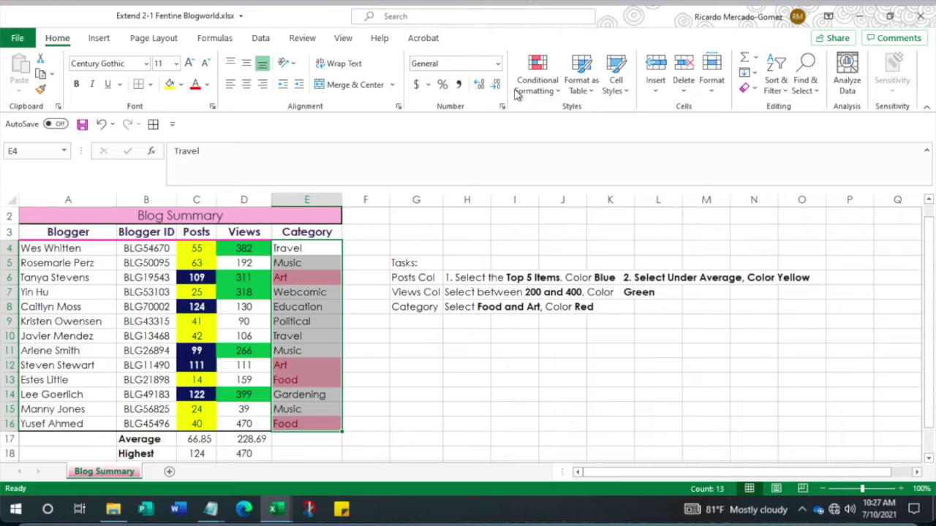
{"action": "left_click", "coordinate": [559, 90]}
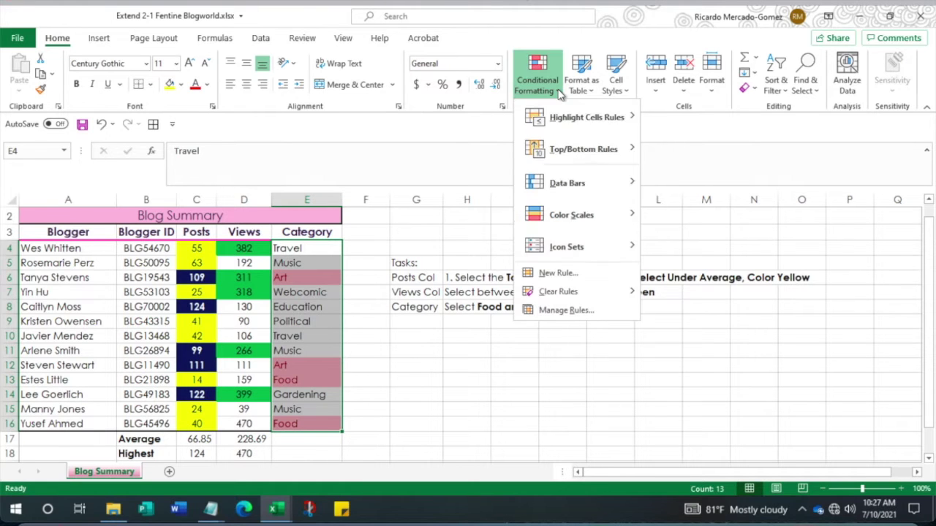
{"action": "left_click", "coordinate": [560, 313]}
{"action": "left_click_drag", "start_coordinate": [343, 84], "coordinate": [526, 50]}
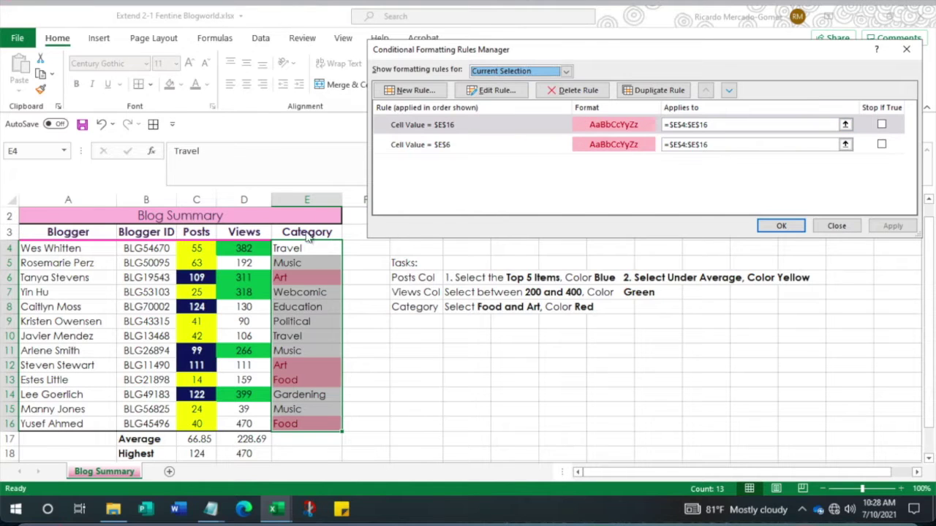
{"action": "left_click", "coordinate": [567, 72]}
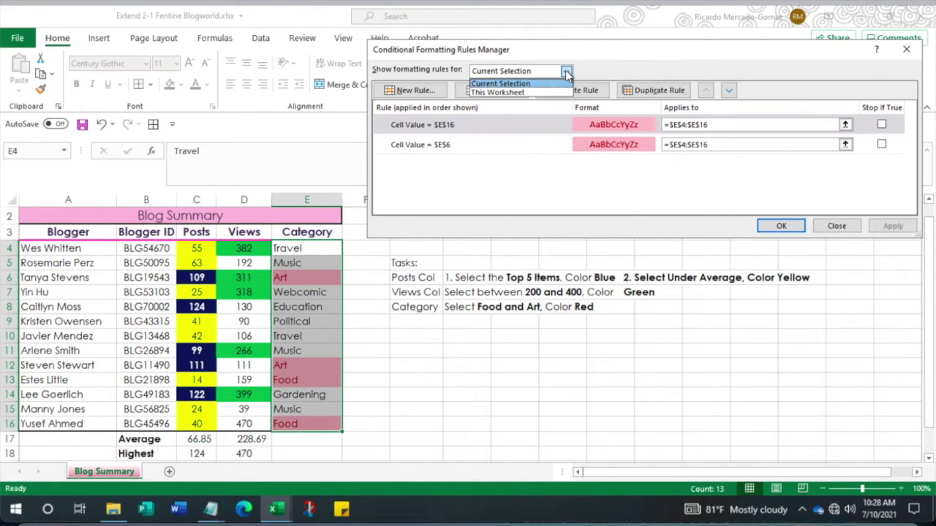
{"action": "left_click", "coordinate": [504, 93]}
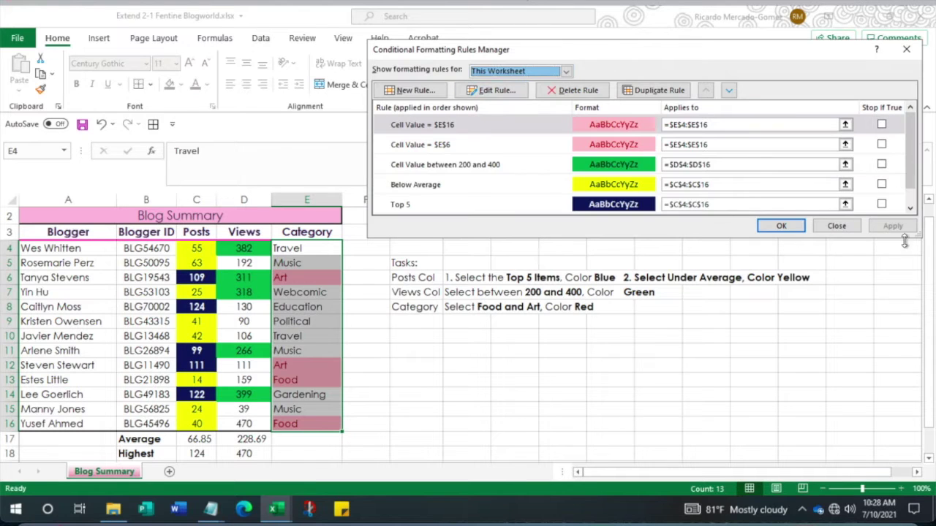
{"action": "left_click_drag", "start_coordinate": [910, 239], "coordinate": [901, 302]}
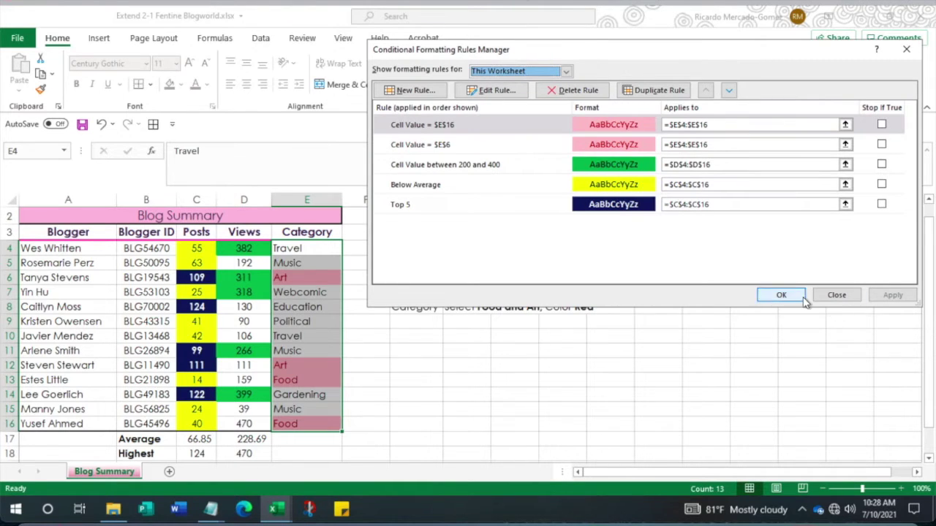
{"action": "left_click", "coordinate": [842, 295]}
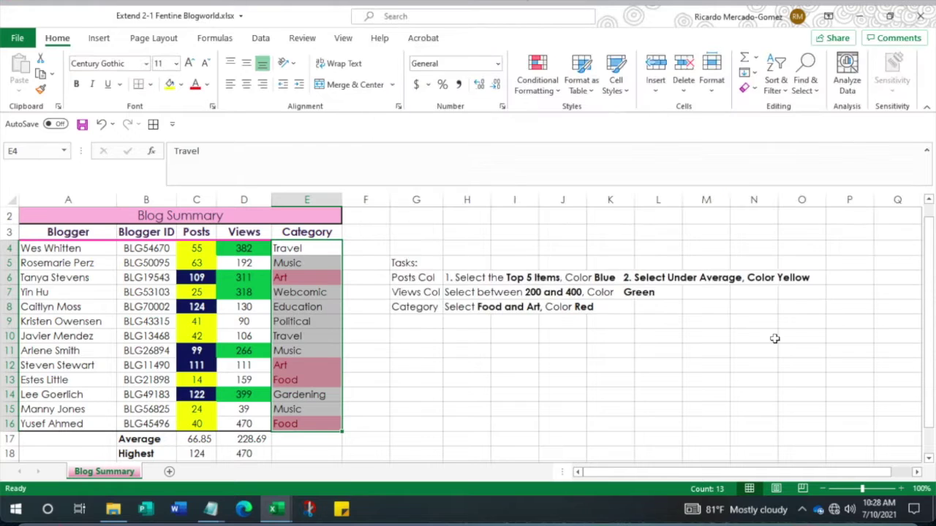
- Begin a Save As for the Blogworld workbook, then return to the sheet without saving
{"action": "left_click", "coordinate": [21, 40]}
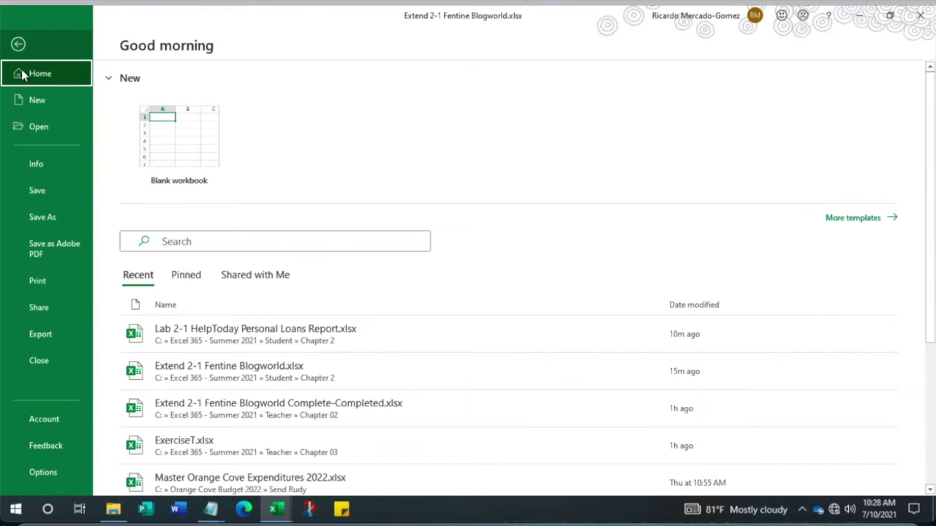
{"action": "left_click", "coordinate": [46, 220]}
{"action": "left_click", "coordinate": [479, 106]}
{"action": "left_click", "coordinate": [482, 106]}
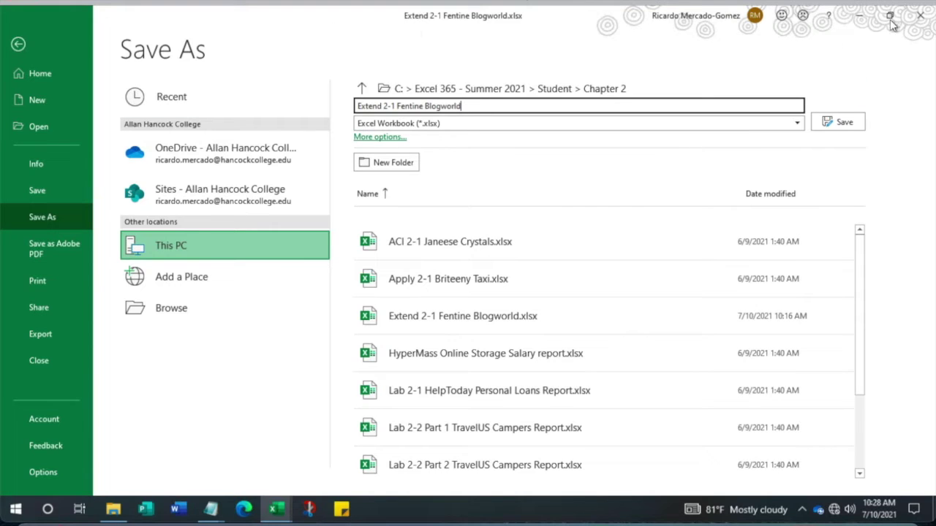
{"action": "left_click", "coordinate": [20, 44]}
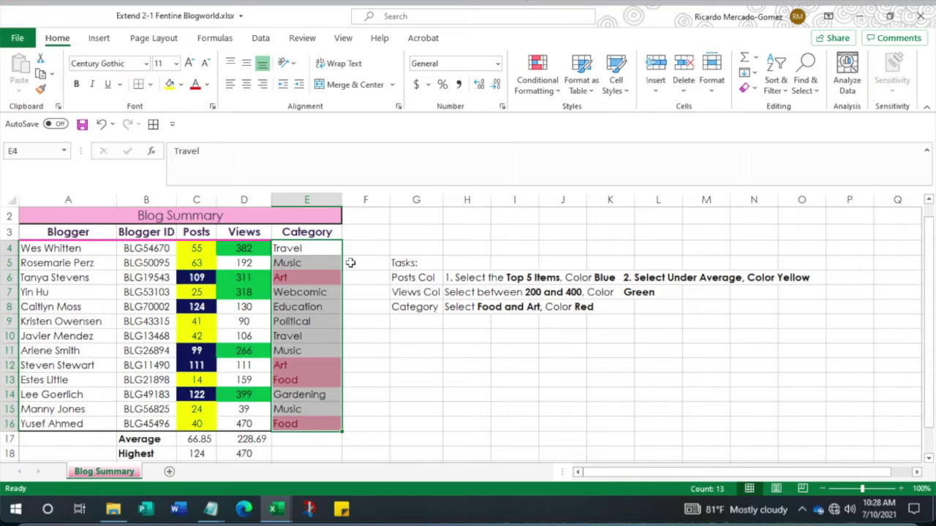
- Close the Blogworld workbook, discarding its changes
{"action": "left_click_drag", "start_coordinate": [399, 262], "coordinate": [815, 322]}
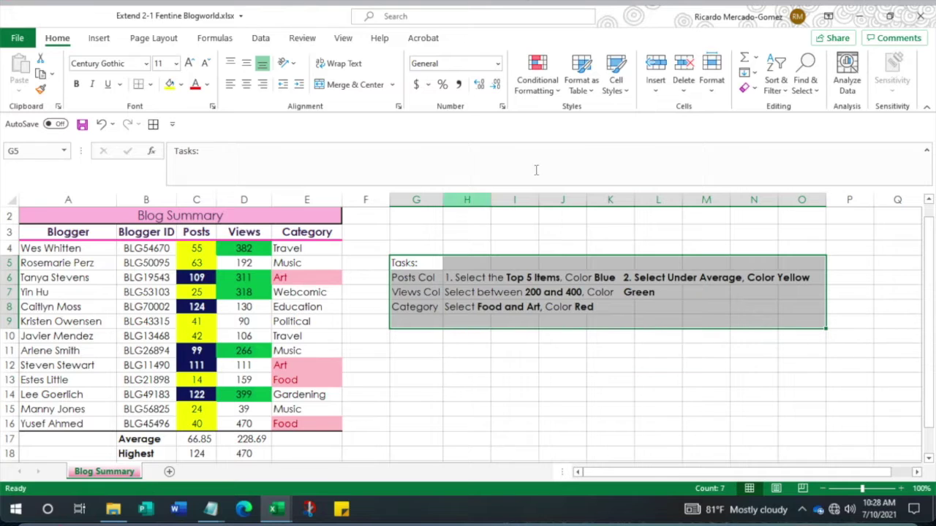
{"action": "left_click", "coordinate": [616, 230]}
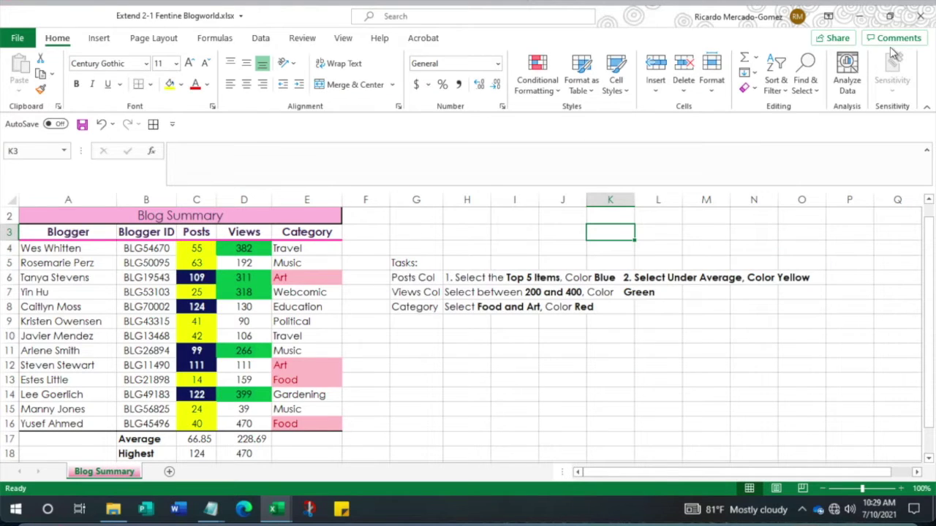
{"action": "left_click", "coordinate": [921, 21]}
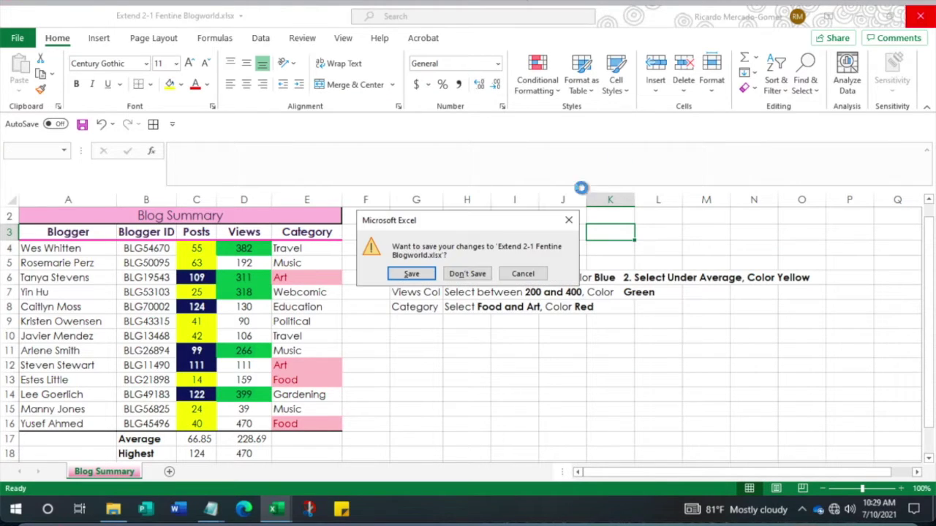
{"action": "left_click", "coordinate": [473, 273]}
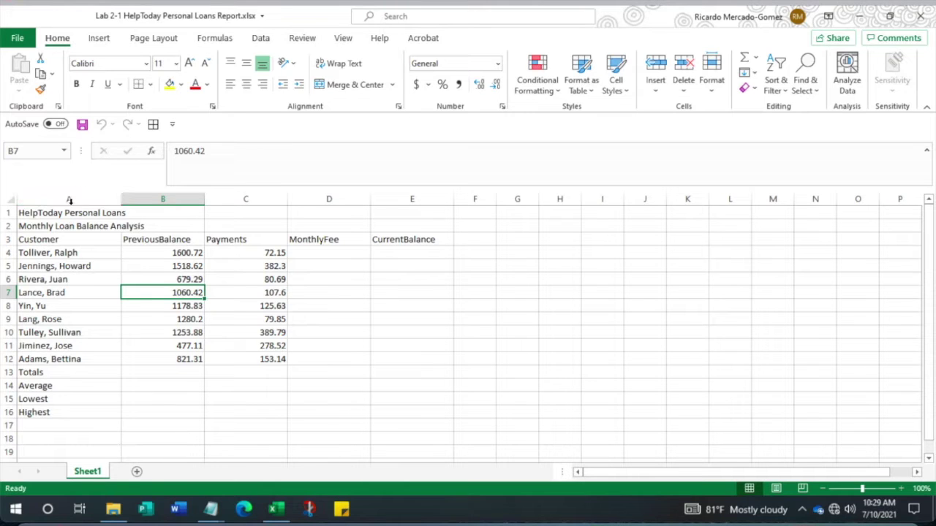
- Select the title cells A1:E1 on the HelpToday Personal Loans sheet
{"action": "left_click_drag", "start_coordinate": [61, 198], "coordinate": [409, 199]}
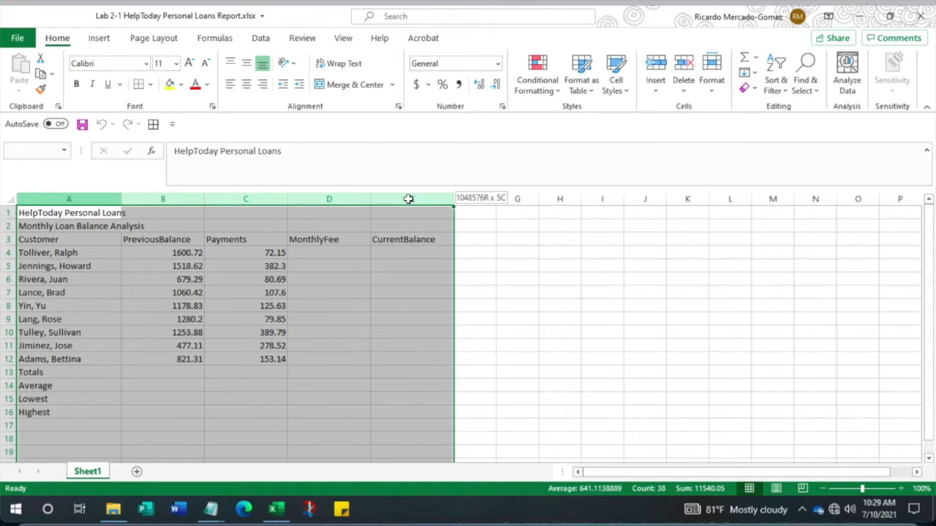
{"action": "left_click_drag", "start_coordinate": [409, 199], "coordinate": [408, 199]}
{"action": "left_click", "coordinate": [512, 359]}
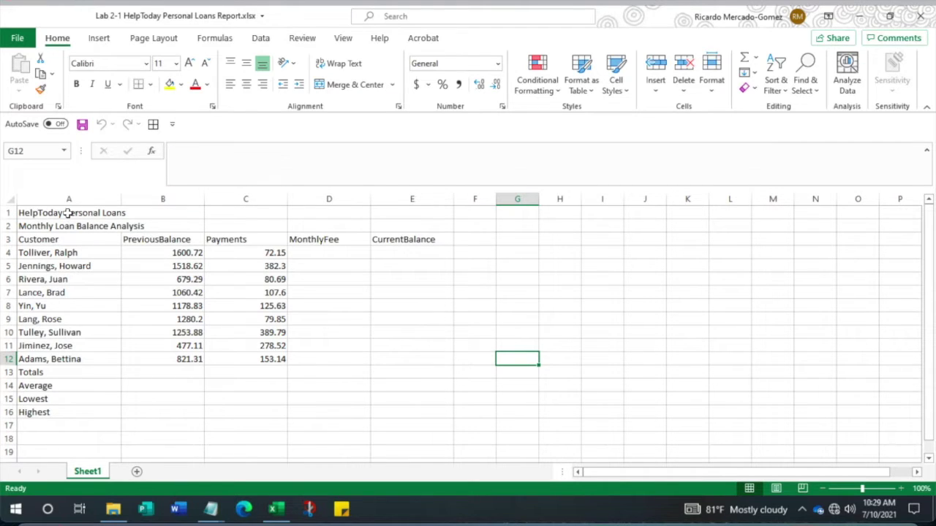
{"action": "left_click_drag", "start_coordinate": [68, 213], "coordinate": [411, 213]}
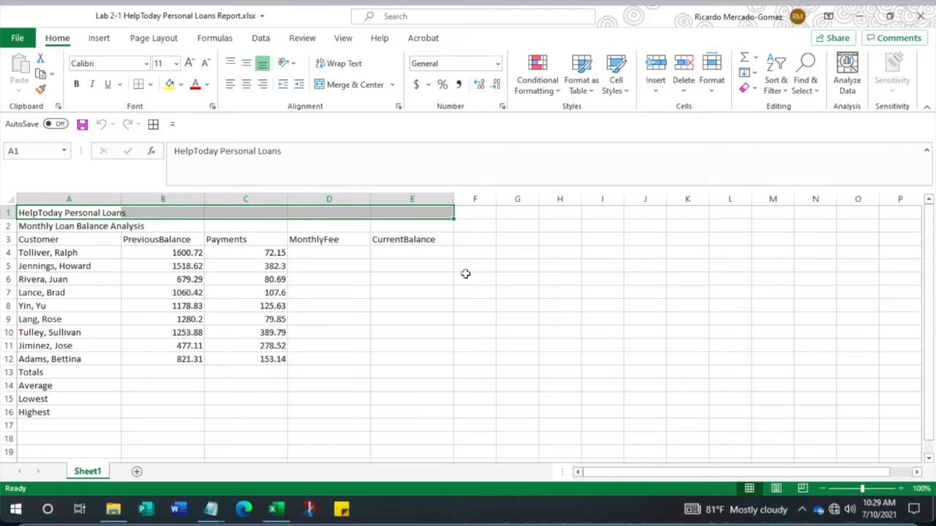
{"action": "left_click", "coordinate": [624, 90]}
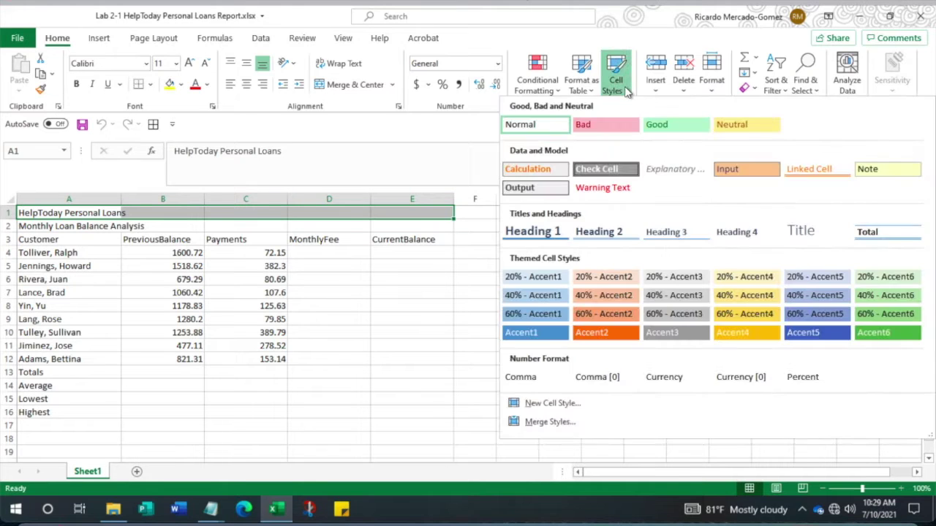
- Apply the Title style to A1:E1, merged and centred, with light green fill and bold dark blue 20-point text
{"action": "left_click", "coordinate": [810, 236]}
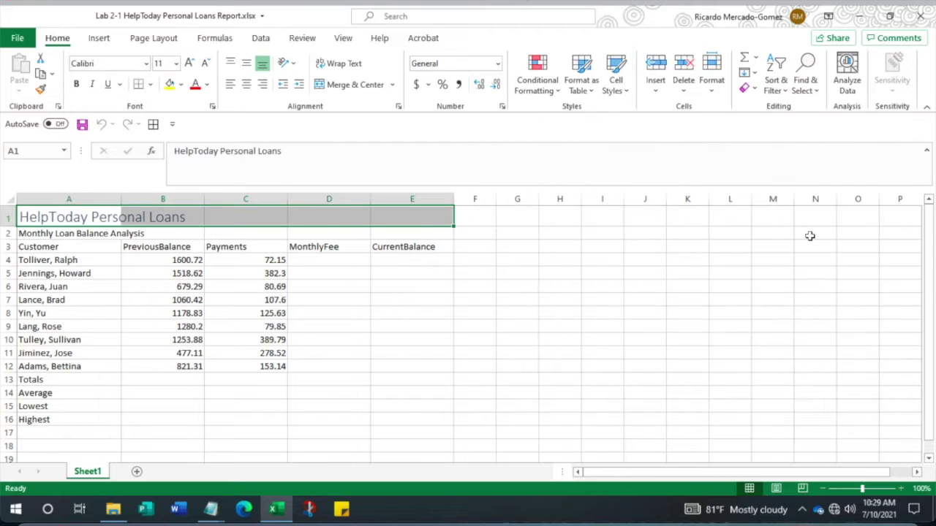
{"action": "left_click", "coordinate": [357, 87]}
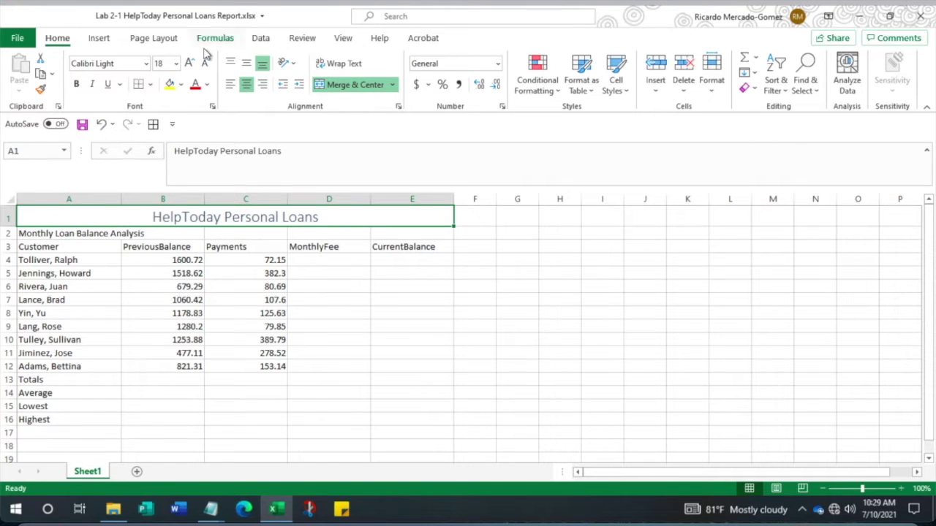
{"action": "left_click", "coordinate": [183, 86]}
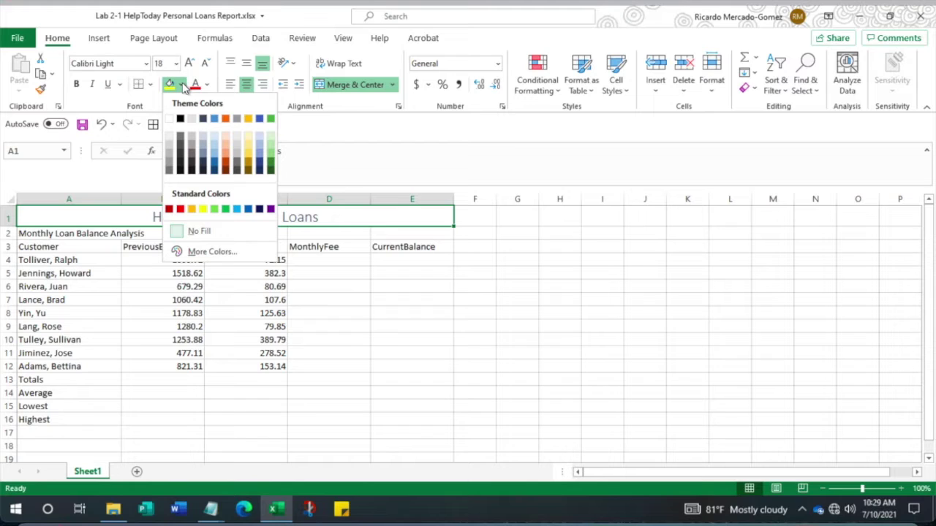
{"action": "left_click", "coordinate": [271, 155]}
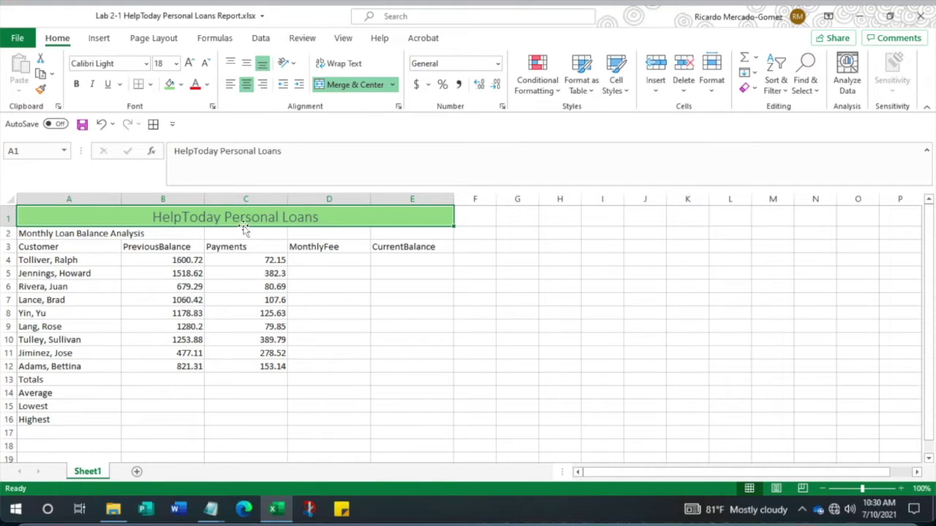
{"action": "left_click", "coordinate": [76, 84]}
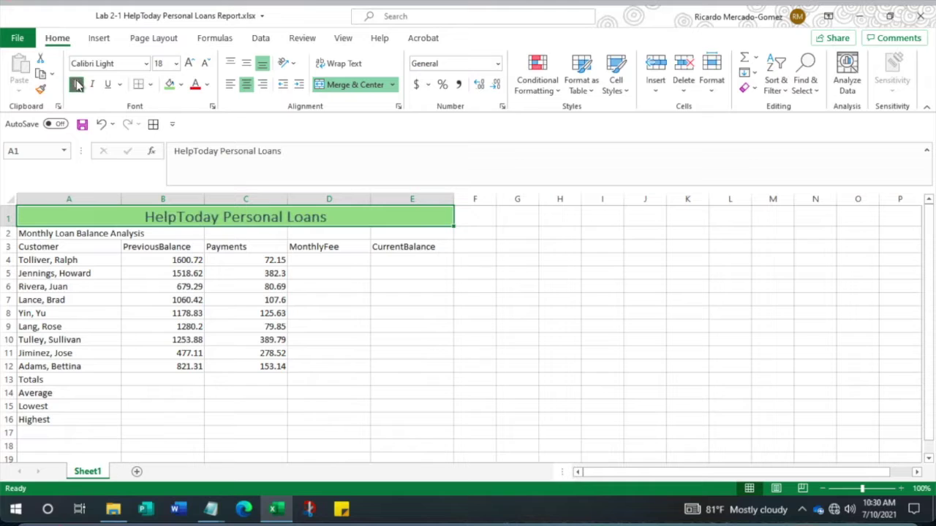
{"action": "left_click", "coordinate": [208, 85]}
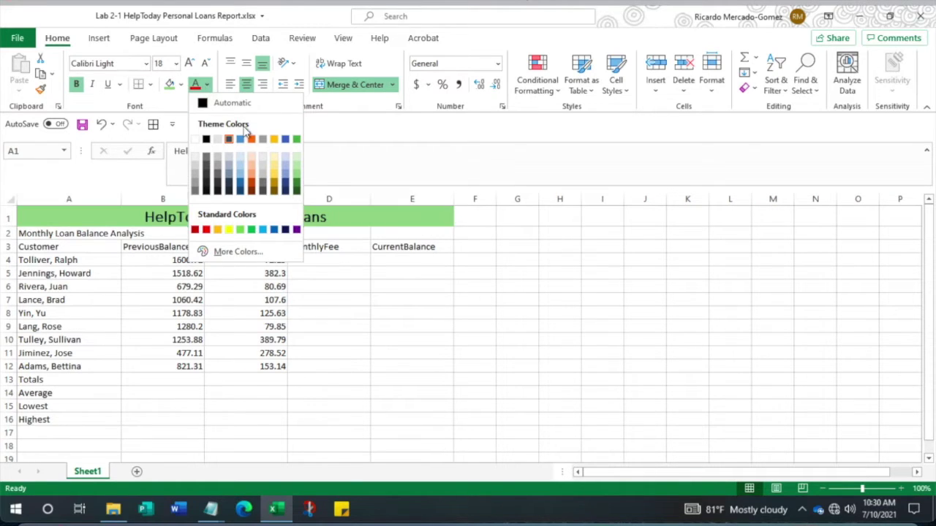
{"action": "left_click", "coordinate": [285, 192]}
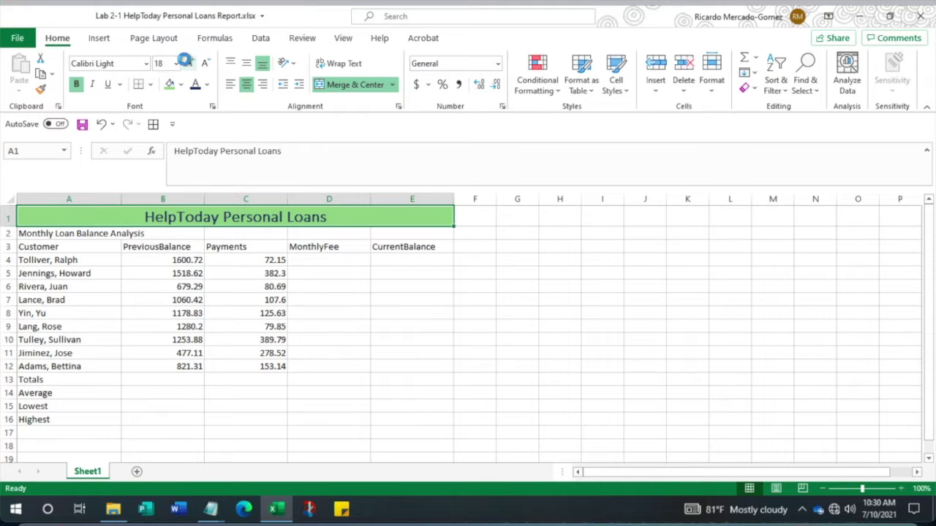
{"action": "left_click", "coordinate": [188, 64]}
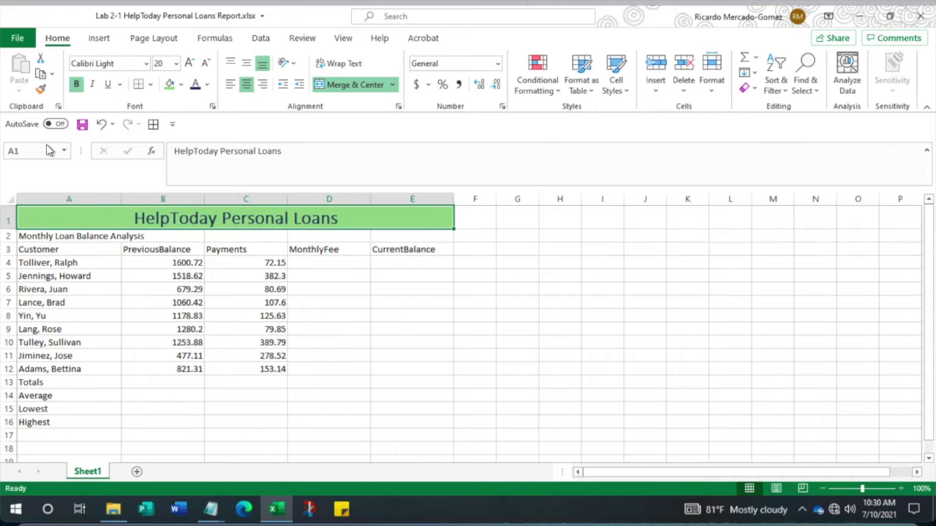
- Paint the title's green centred formatting onto the A2 subtitle, size it 16 point, then select the customer names
{"action": "left_click", "coordinate": [42, 91]}
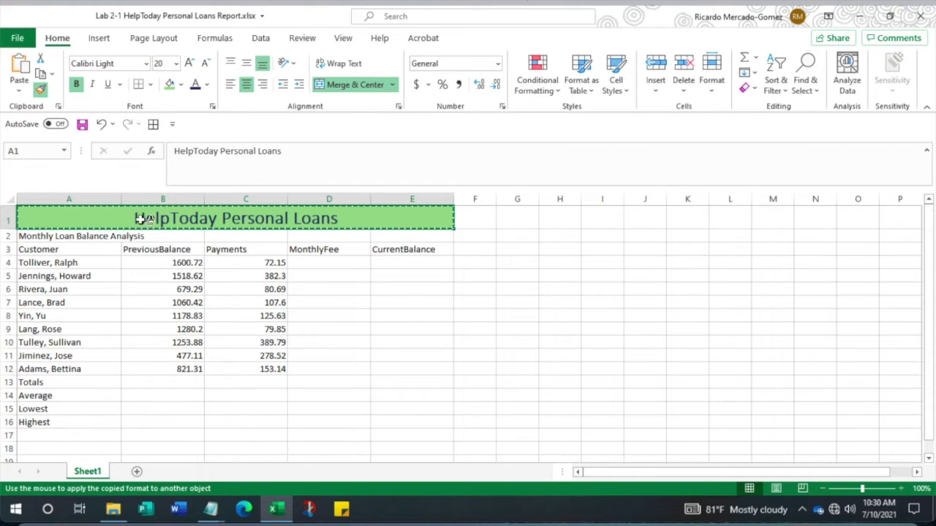
{"action": "left_click", "coordinate": [25, 237]}
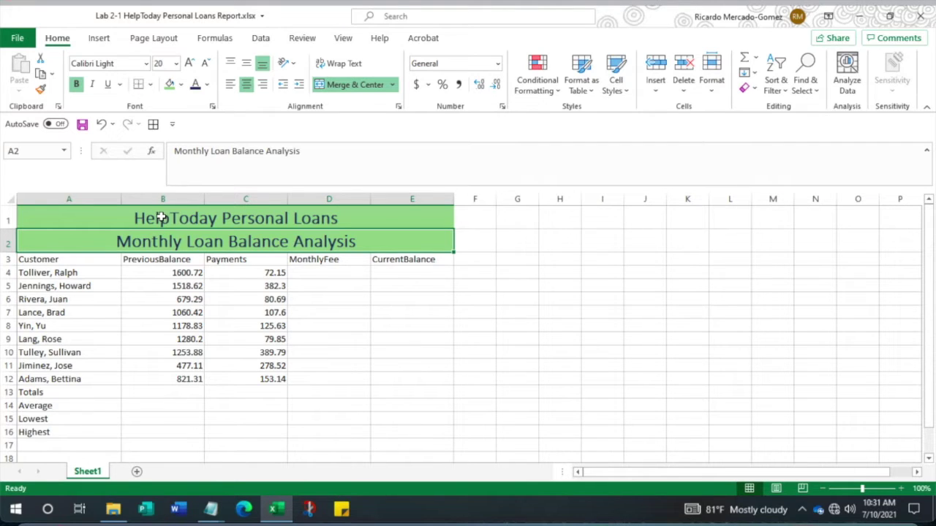
{"action": "left_click", "coordinate": [167, 64]}
{"action": "left_click", "coordinate": [176, 63]}
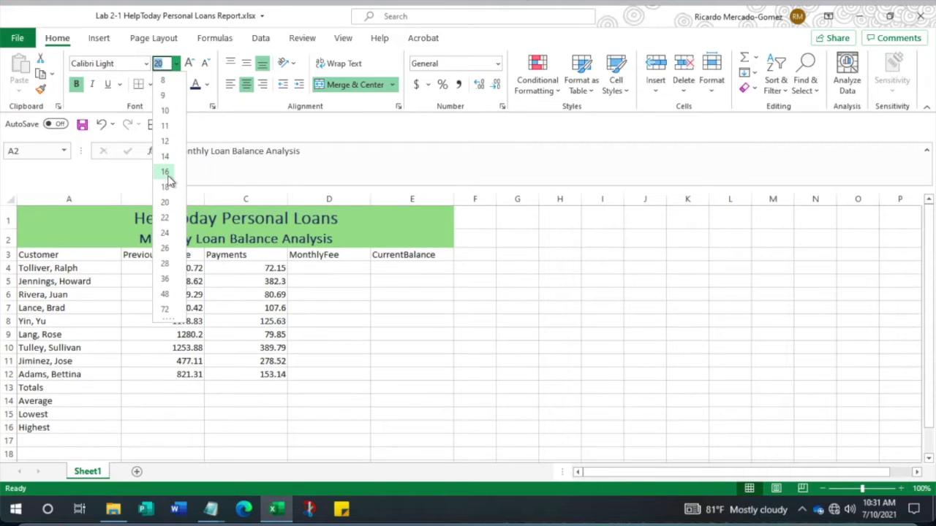
{"action": "left_click", "coordinate": [167, 173]}
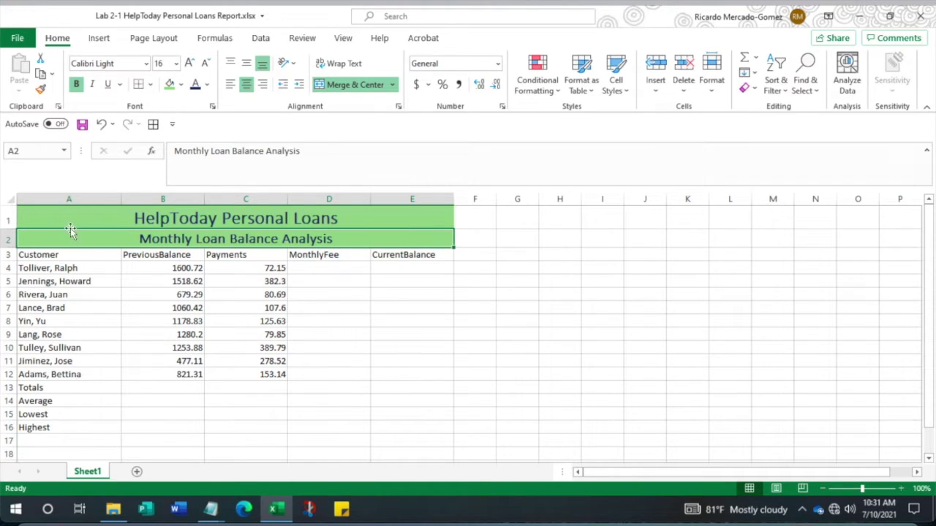
{"action": "left_click", "coordinate": [36, 255]}
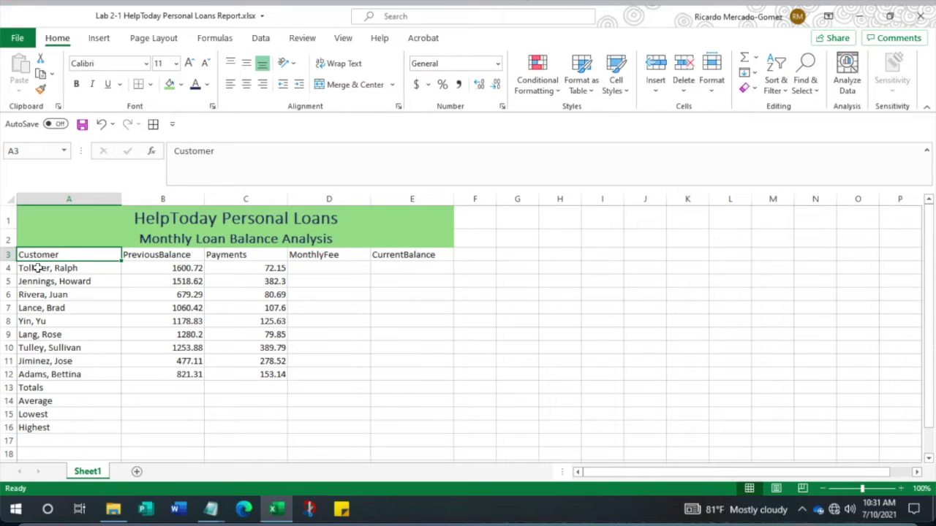
{"action": "left_click_drag", "start_coordinate": [37, 267], "coordinate": [31, 375]}
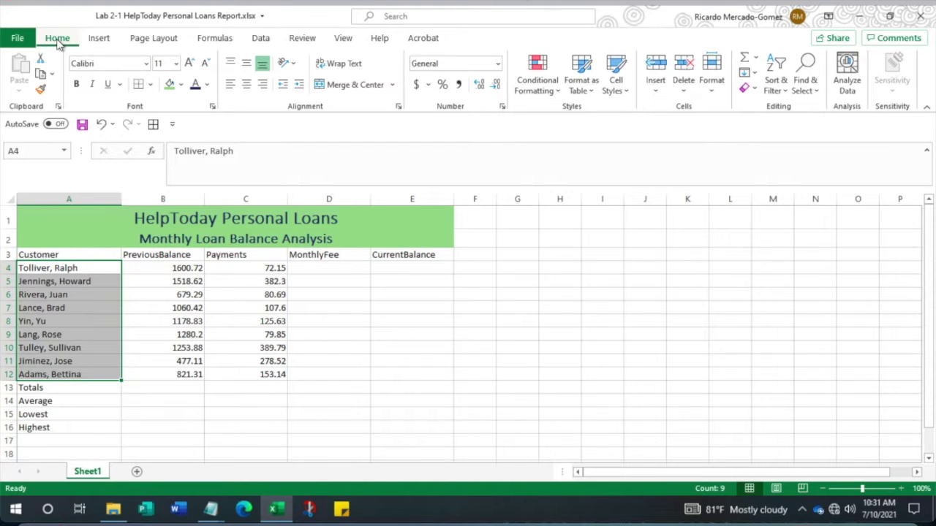
- Increase the indent of the customer names in A4:A12, then select the row 3 headings
{"action": "left_click", "coordinate": [299, 85]}
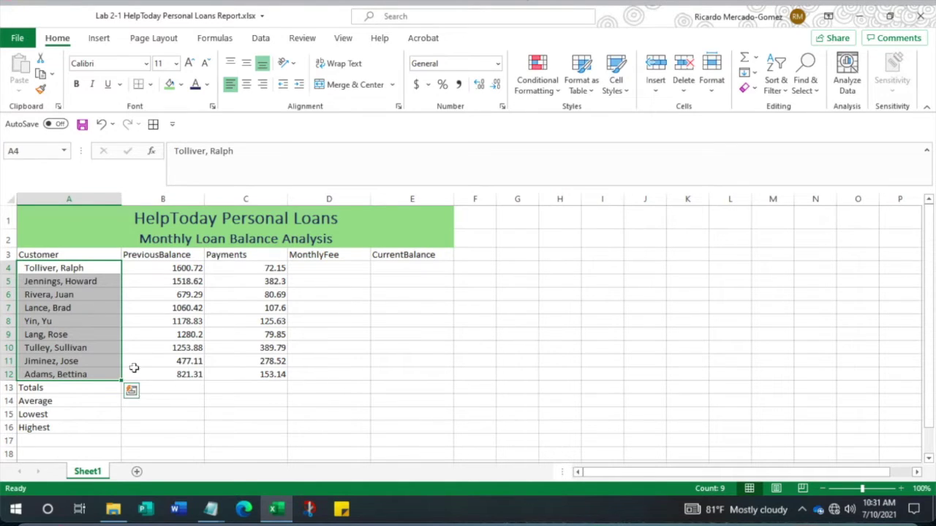
{"action": "left_click_drag", "start_coordinate": [34, 255], "coordinate": [400, 255]}
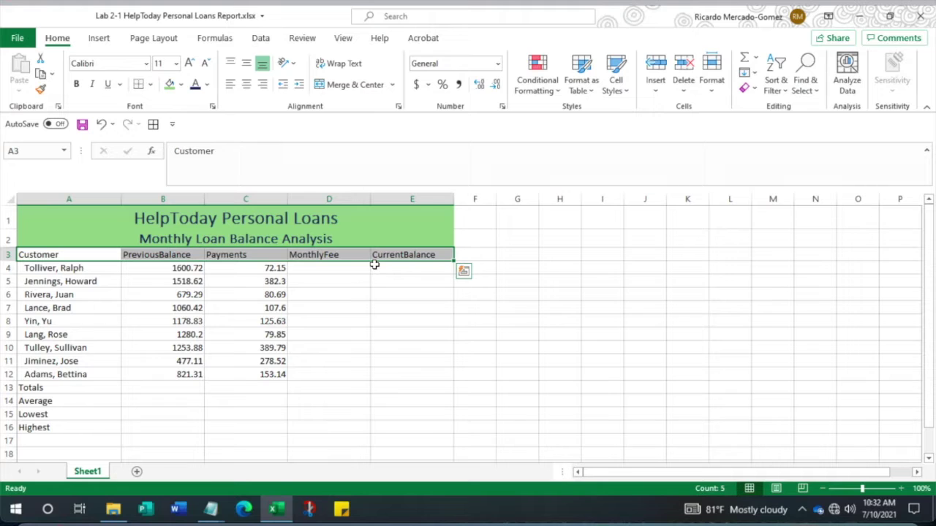
- Apply the Heading 4 cell style to headings A3:E3 and set their font size to 12
{"action": "left_click", "coordinate": [616, 84]}
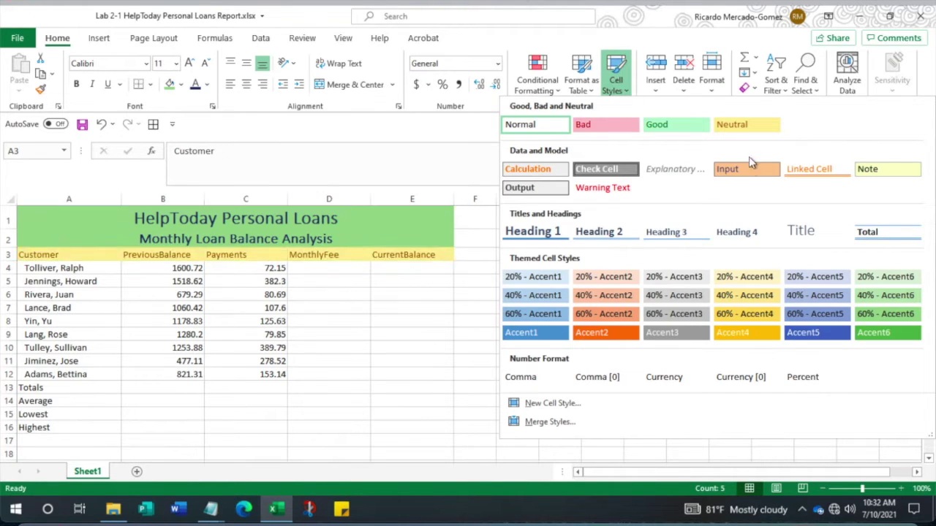
{"action": "left_click", "coordinate": [746, 235]}
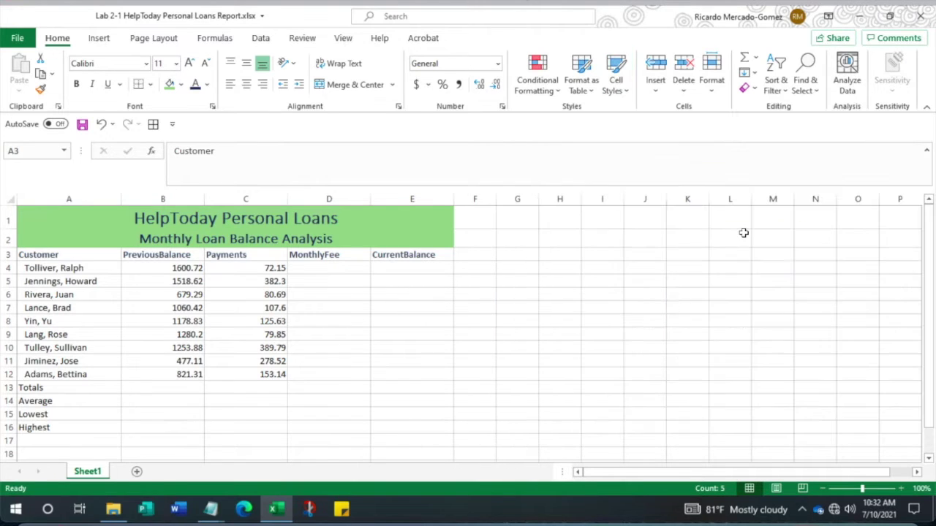
{"action": "left_click", "coordinate": [207, 66]}
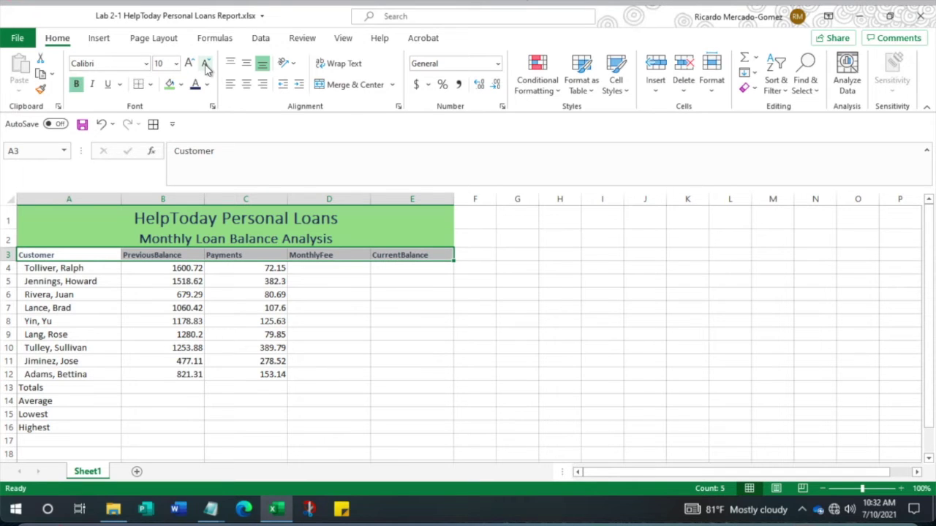
{"action": "left_click", "coordinate": [189, 65]}
{"action": "left_click", "coordinate": [188, 65]}
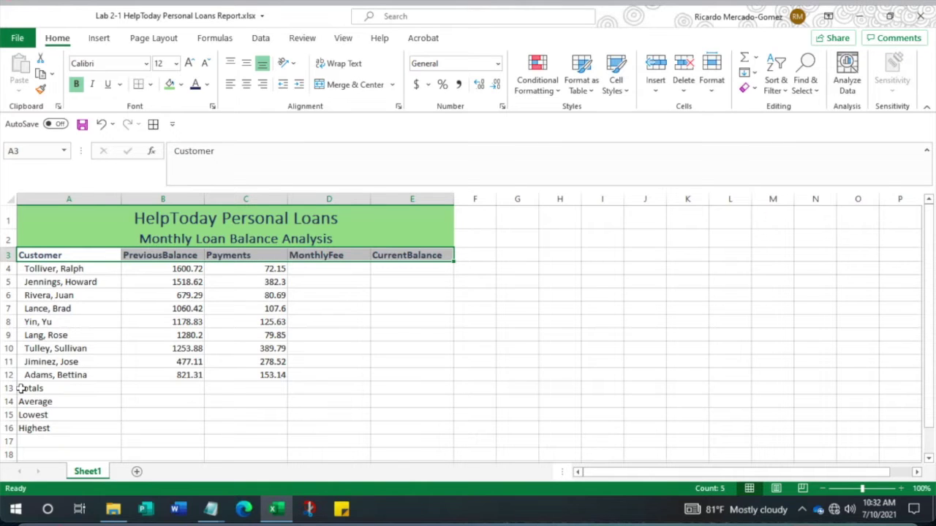
- Apply the Heading 1 cell style to the Totals row A13:E13, then reselect the row
{"action": "left_click", "coordinate": [25, 388]}
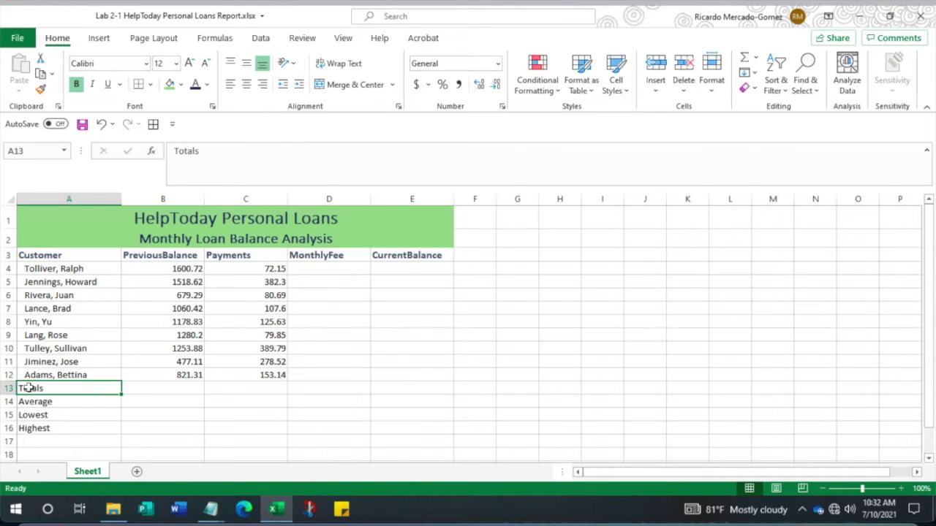
{"action": "left_click_drag", "start_coordinate": [28, 388], "coordinate": [396, 390]}
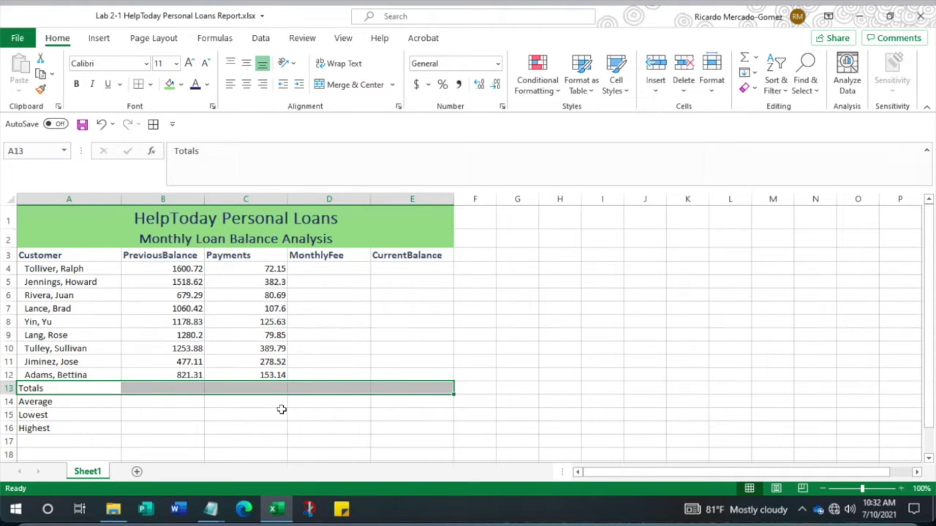
{"action": "left_click", "coordinate": [618, 87]}
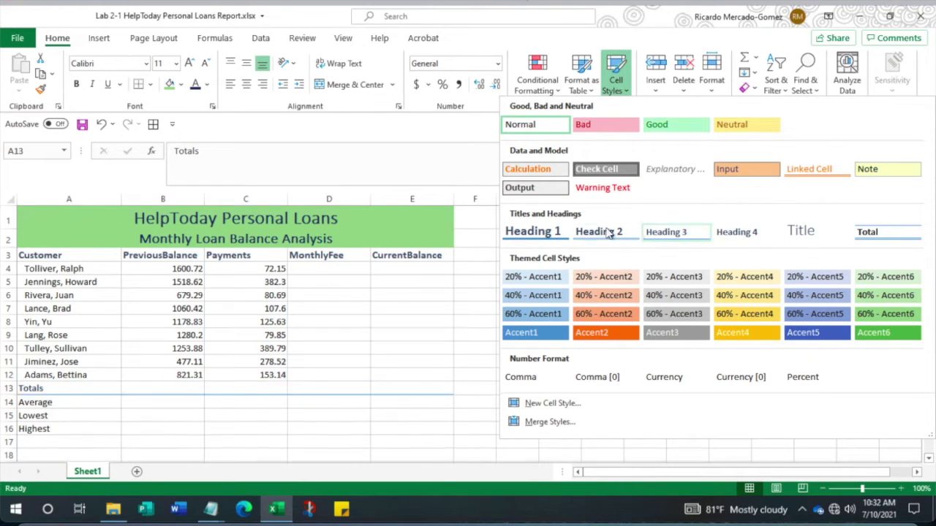
{"action": "left_click", "coordinate": [533, 231]}
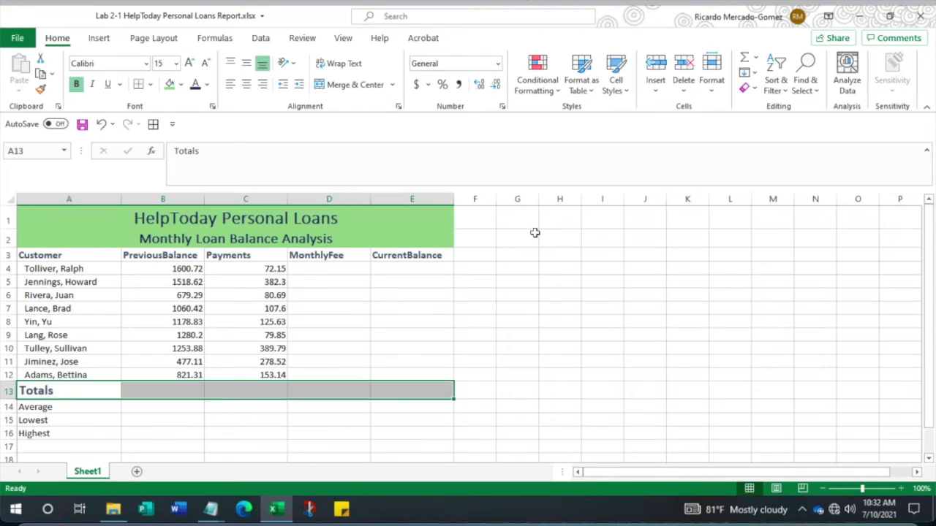
{"action": "left_click", "coordinate": [391, 418]}
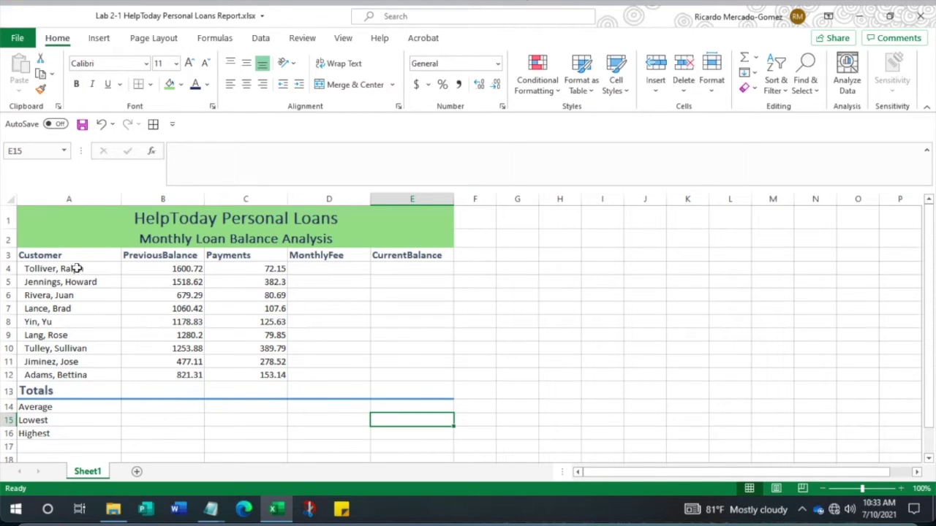
{"action": "left_click", "coordinate": [43, 393]}
{"action": "left_click_drag", "start_coordinate": [73, 390], "coordinate": [404, 393]}
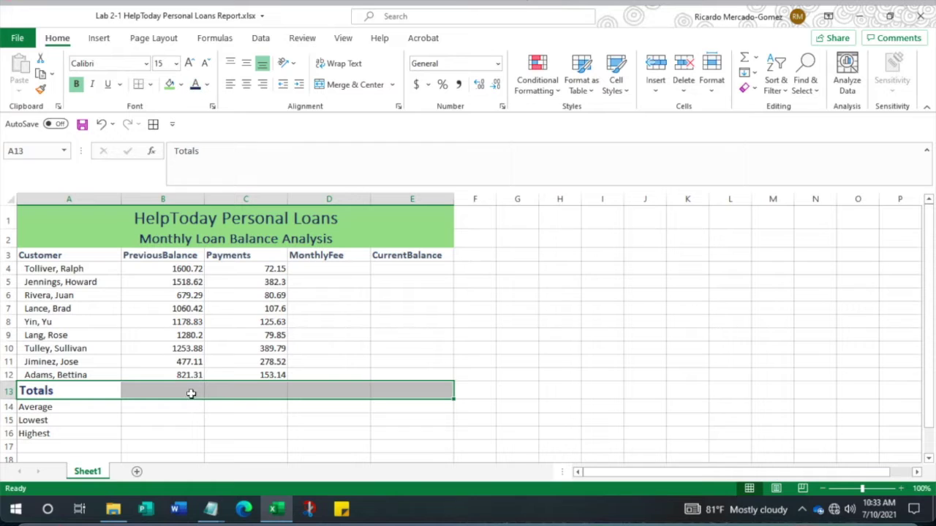
{"action": "left_click", "coordinate": [151, 84]}
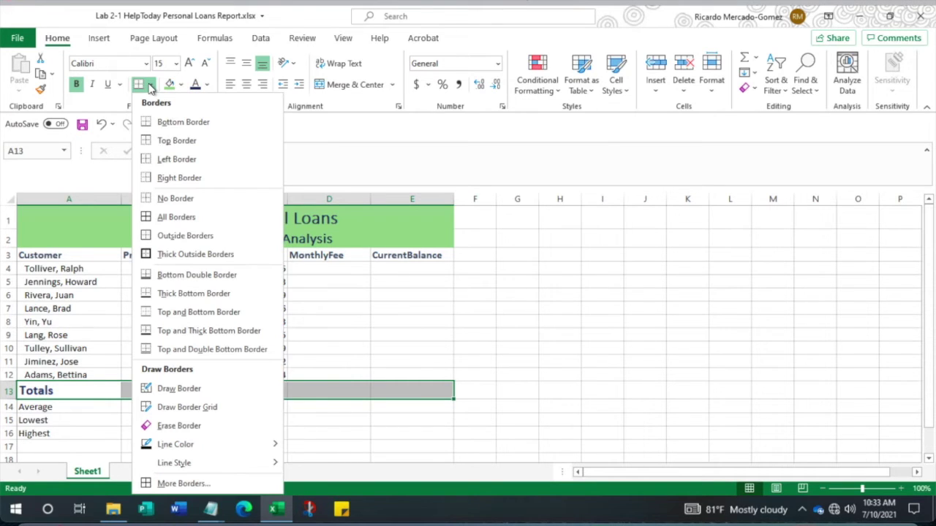
- Draw a dark green border line under the Totals row with the border drawing tool
{"action": "mouse_move", "coordinate": [220, 454]}
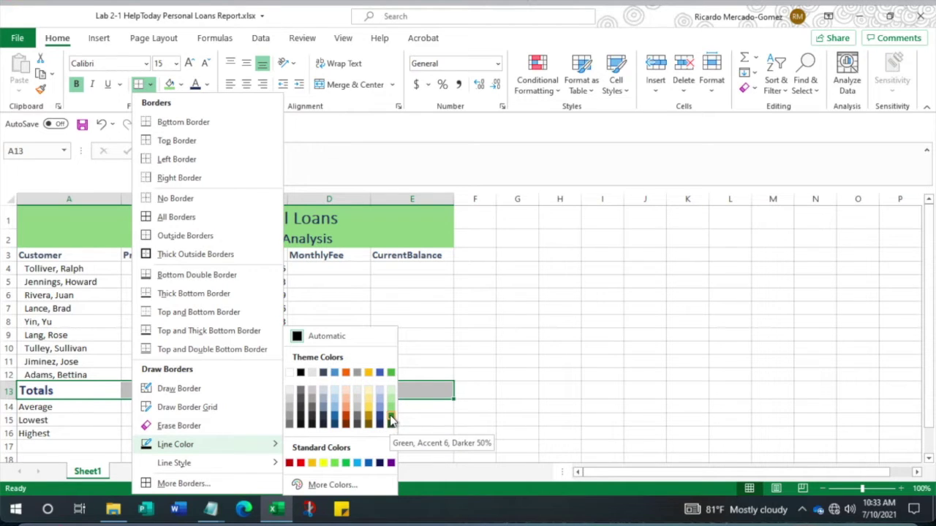
{"action": "left_click", "coordinate": [391, 420]}
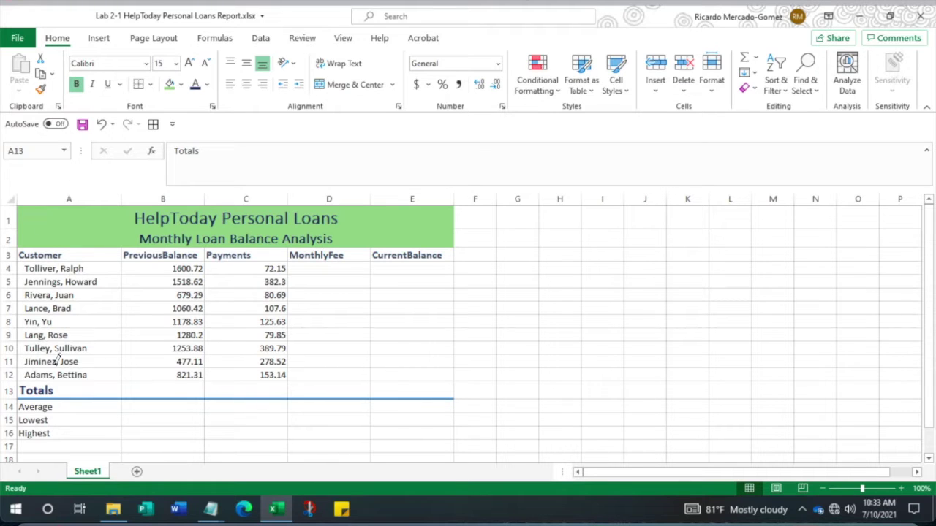
{"action": "left_click", "coordinate": [54, 42]}
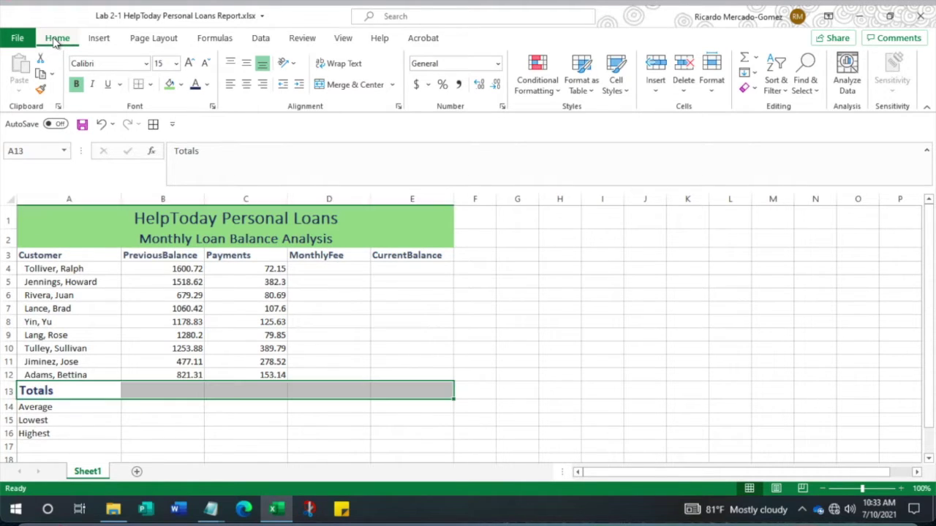
{"action": "left_click", "coordinate": [151, 84]}
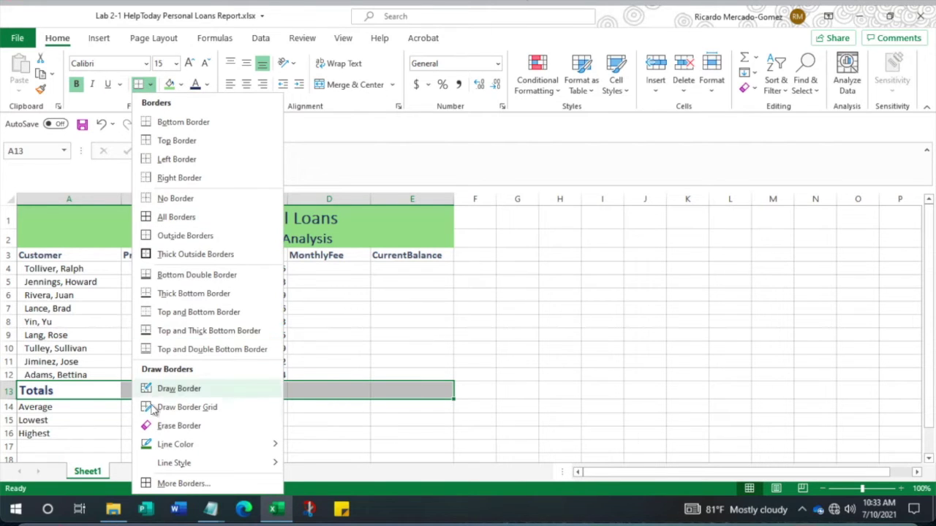
{"action": "mouse_move", "coordinate": [167, 450]}
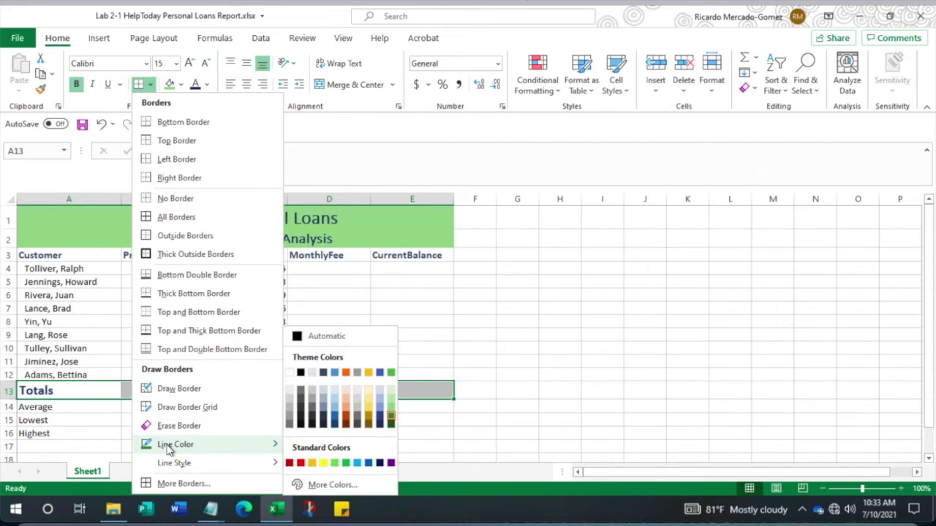
{"action": "left_click", "coordinate": [392, 418]}
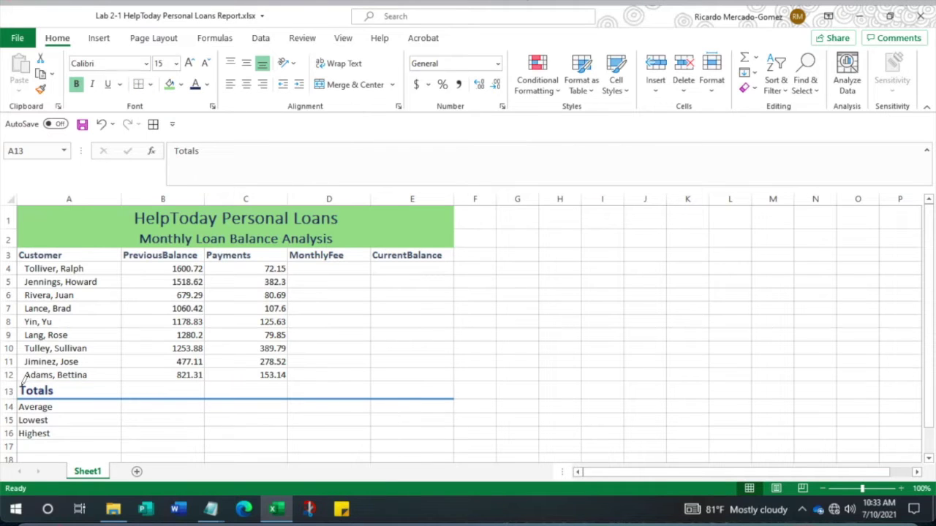
{"action": "left_click_drag", "start_coordinate": [37, 395], "coordinate": [456, 396]}
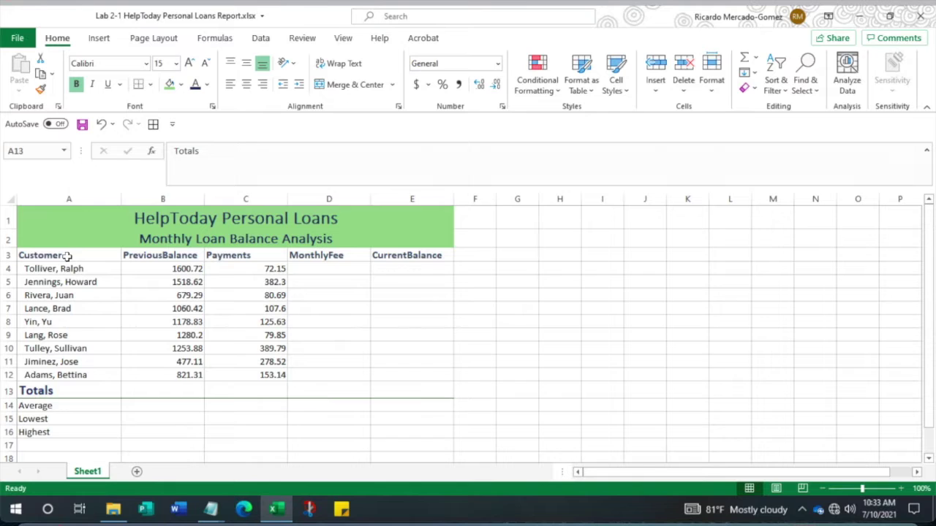
{"action": "left_click", "coordinate": [98, 420]}
- Give A13:E13 a thicker dark green bottom border through the Format Cells Border settings
{"action": "left_click_drag", "start_coordinate": [41, 389], "coordinate": [160, 372]}
{"action": "left_click_drag", "start_coordinate": [218, 386], "coordinate": [404, 396]}
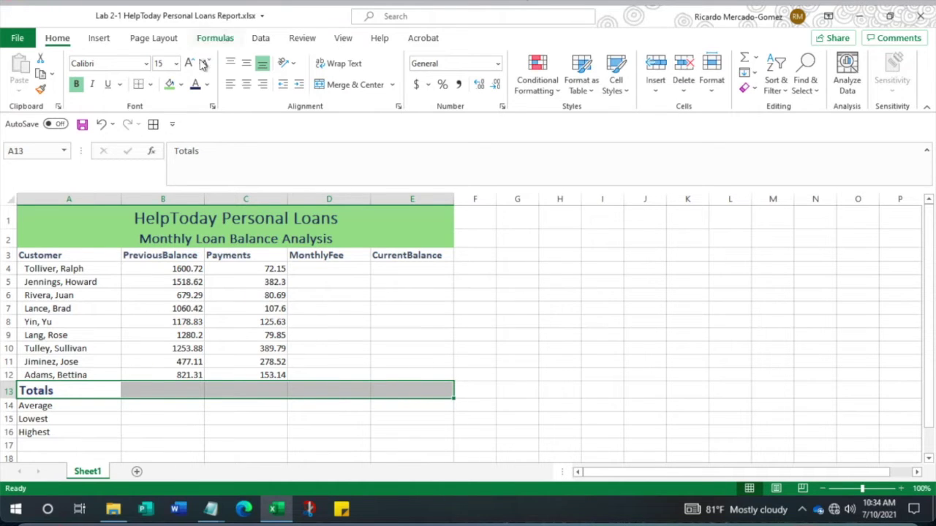
{"action": "left_click", "coordinate": [151, 86]}
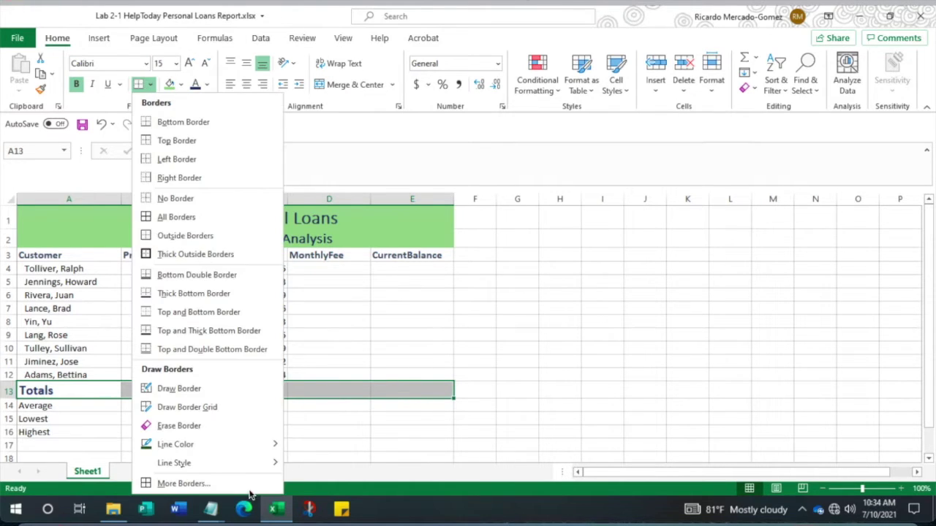
{"action": "left_click", "coordinate": [182, 484]}
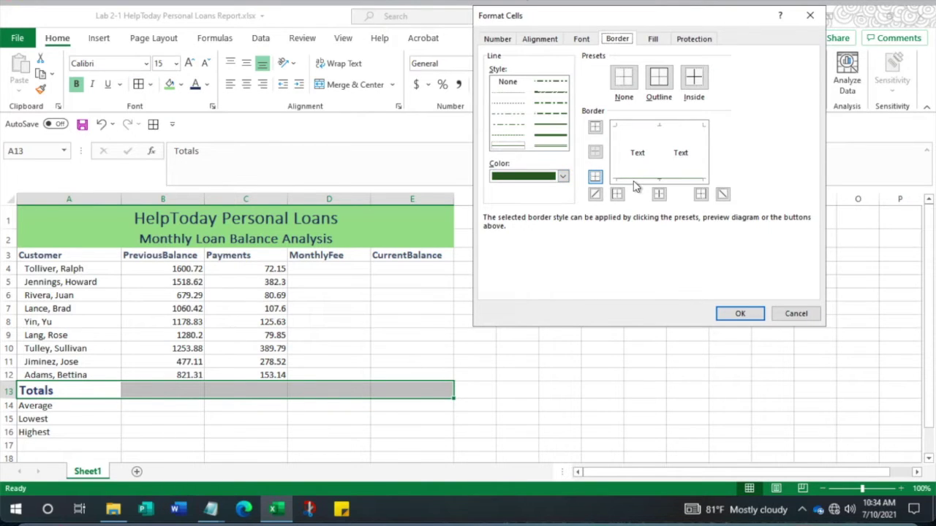
{"action": "left_click", "coordinate": [595, 179]}
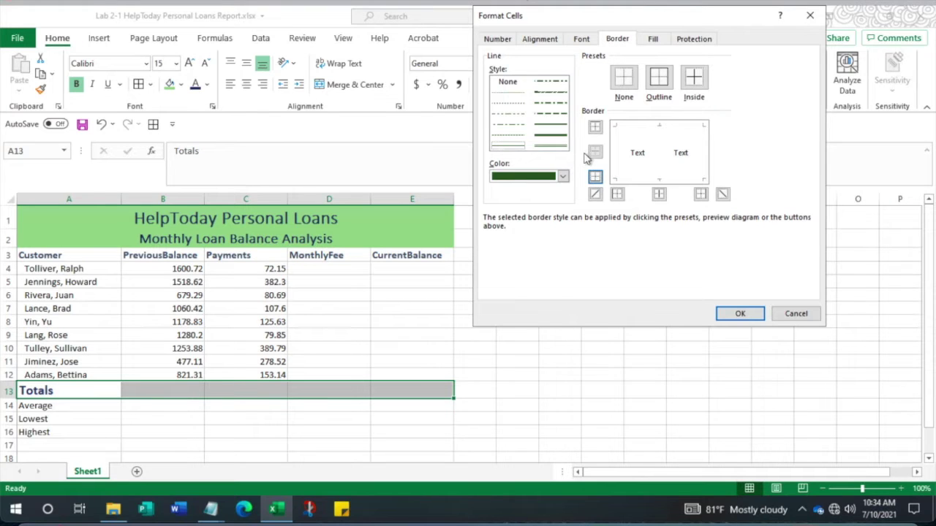
{"action": "left_click", "coordinate": [550, 126]}
{"action": "left_click", "coordinate": [596, 179]}
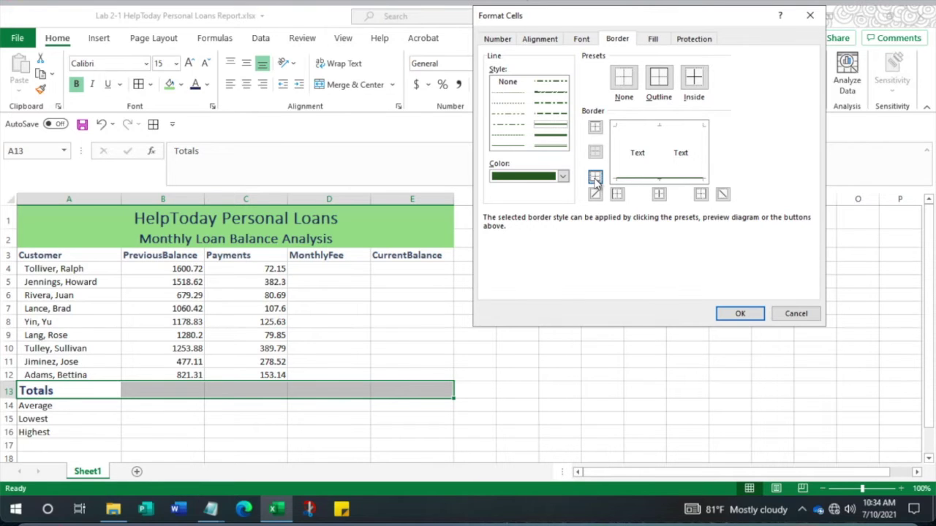
{"action": "left_click", "coordinate": [562, 176]}
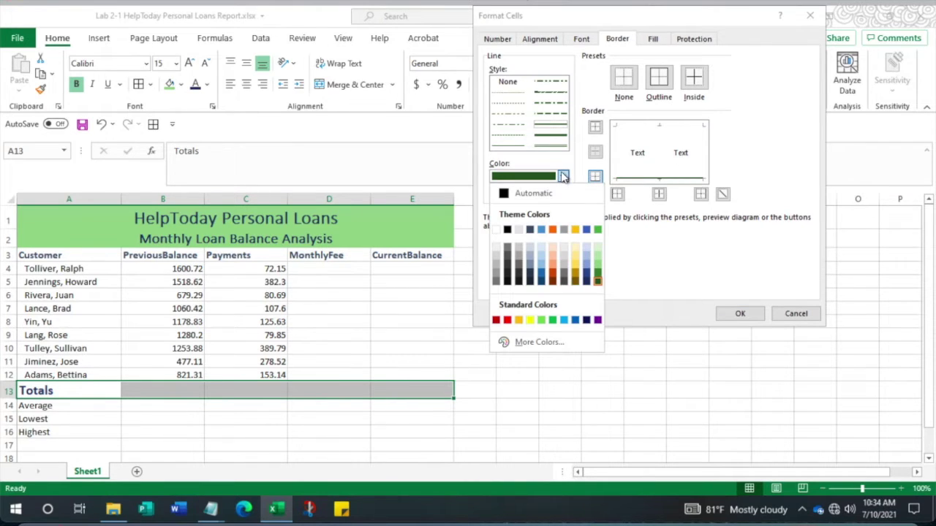
{"action": "left_click", "coordinate": [562, 172]}
{"action": "left_click", "coordinate": [739, 316]}
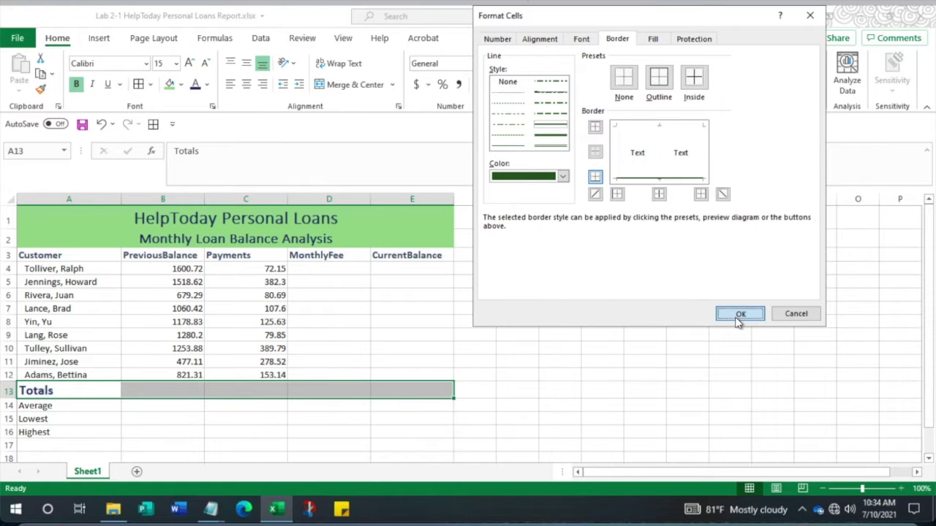
{"action": "left_click", "coordinate": [554, 395]}
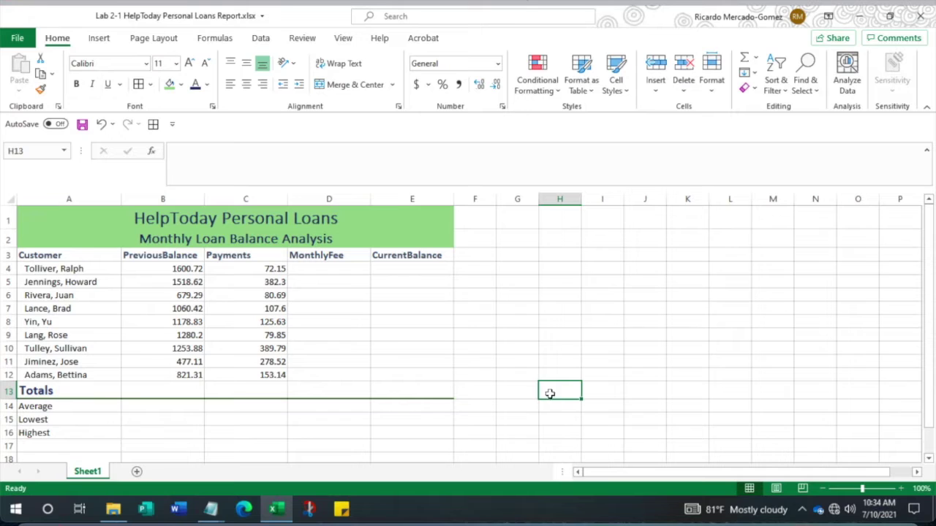
- Copy row 13's Totals formatting onto the Average, Lowest and Highest rows 14–16 with Format Painter
{"action": "left_click", "coordinate": [5, 391]}
{"action": "right_click", "coordinate": [5, 391]}
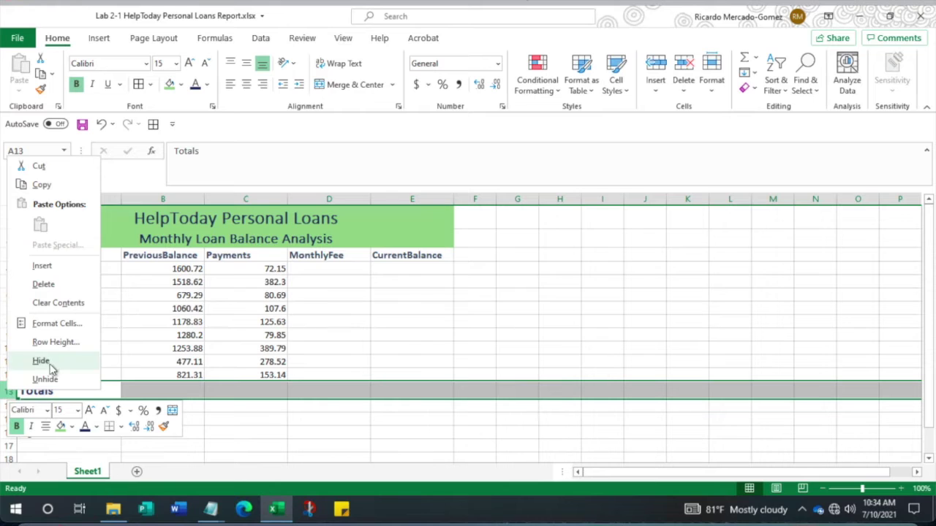
{"action": "left_click", "coordinate": [52, 343]}
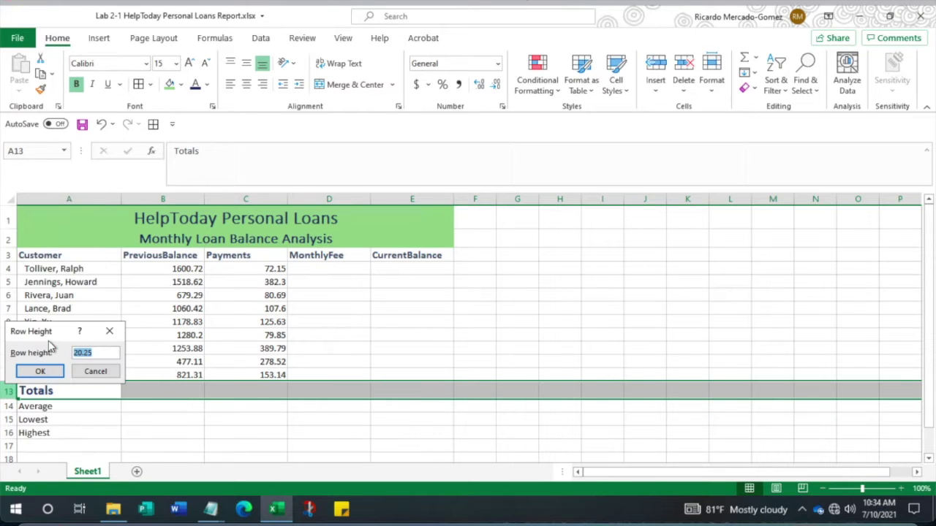
{"action": "left_click", "coordinate": [95, 371]}
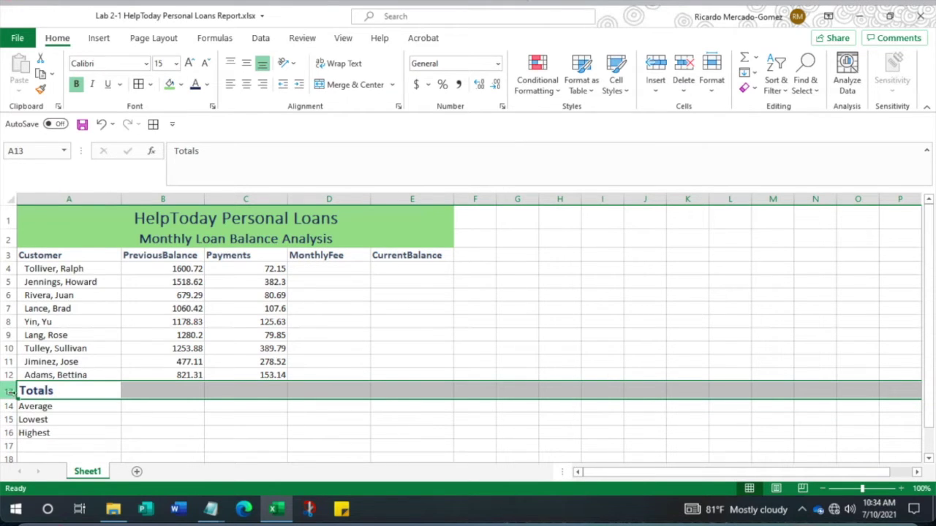
{"action": "left_click", "coordinate": [40, 88]}
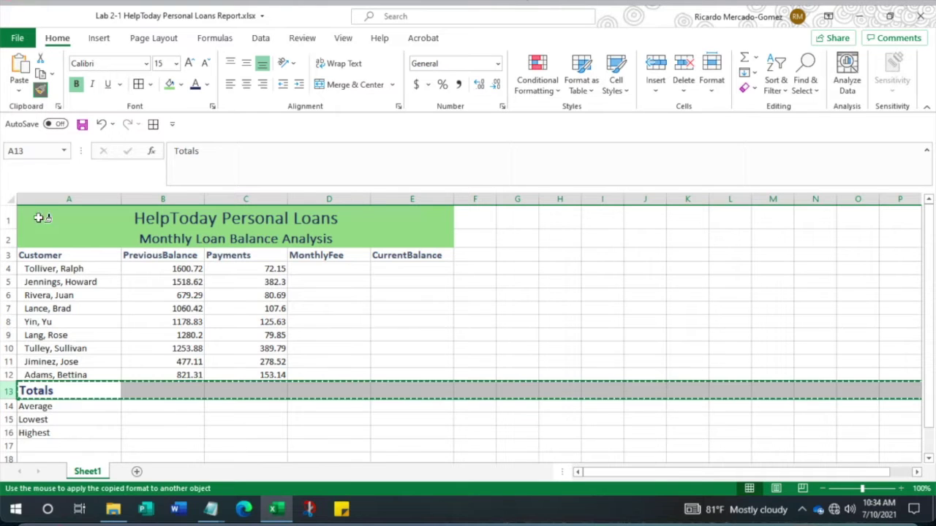
{"action": "left_click_drag", "start_coordinate": [7, 406], "coordinate": [3, 431]}
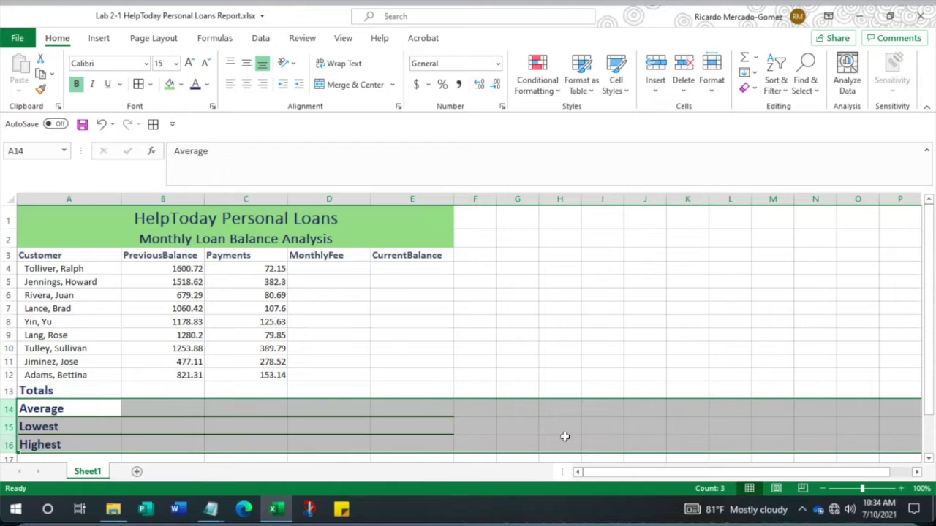
{"action": "left_click", "coordinate": [560, 408]}
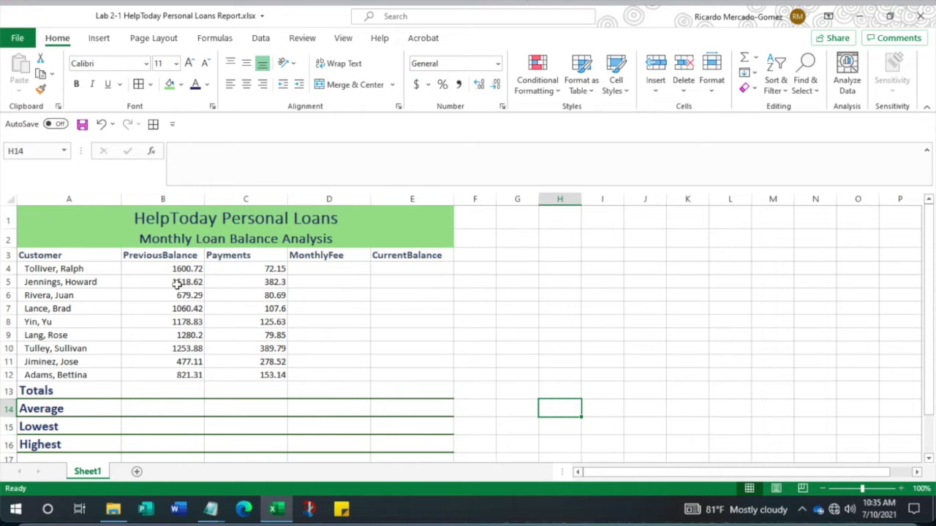
- Format the loan figures in B4:E16 as Currency, e.g. $1,600.72
{"action": "left_click_drag", "start_coordinate": [181, 270], "coordinate": [396, 444]}
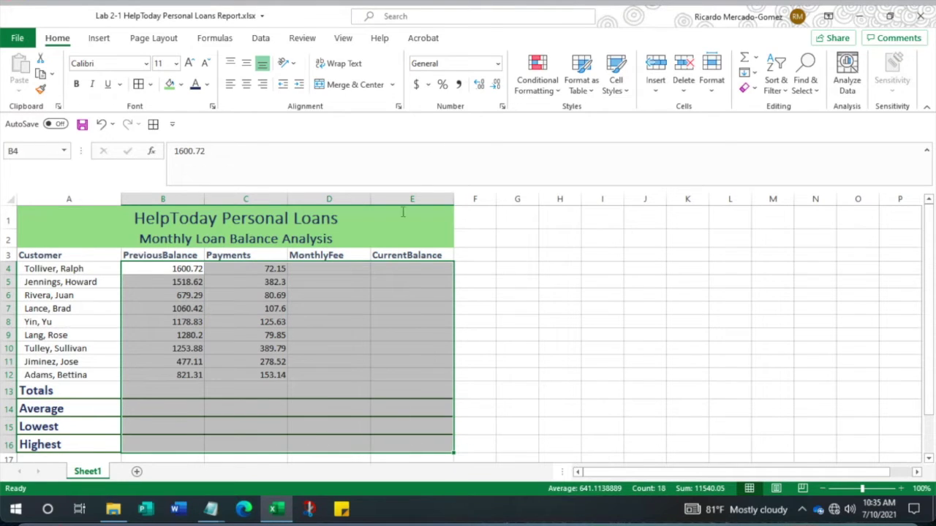
{"action": "left_click", "coordinate": [498, 64]}
{"action": "left_click", "coordinate": [479, 147]}
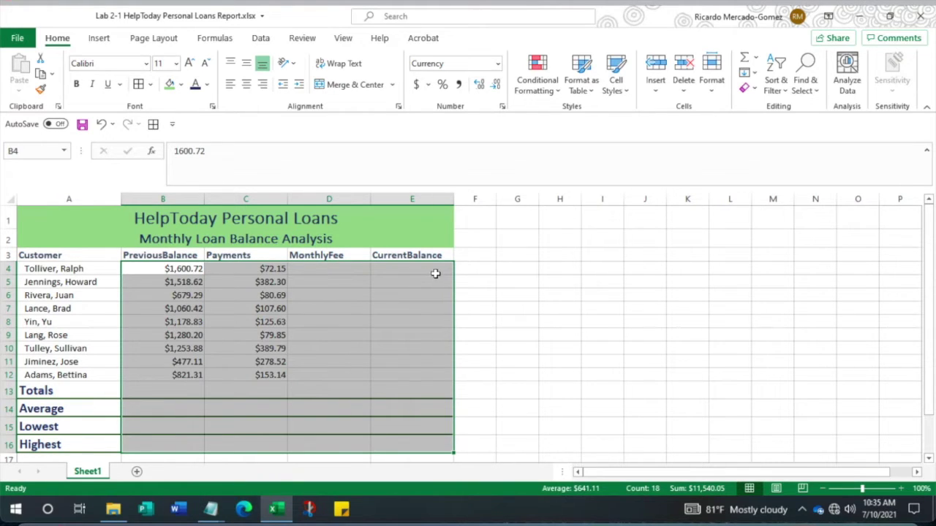
{"action": "scroll", "coordinate": [192, 404], "scroll_direction": "down", "scroll_amount": 1}
{"action": "scroll", "coordinate": [192, 404], "scroll_direction": "down", "scroll_amount": 1}
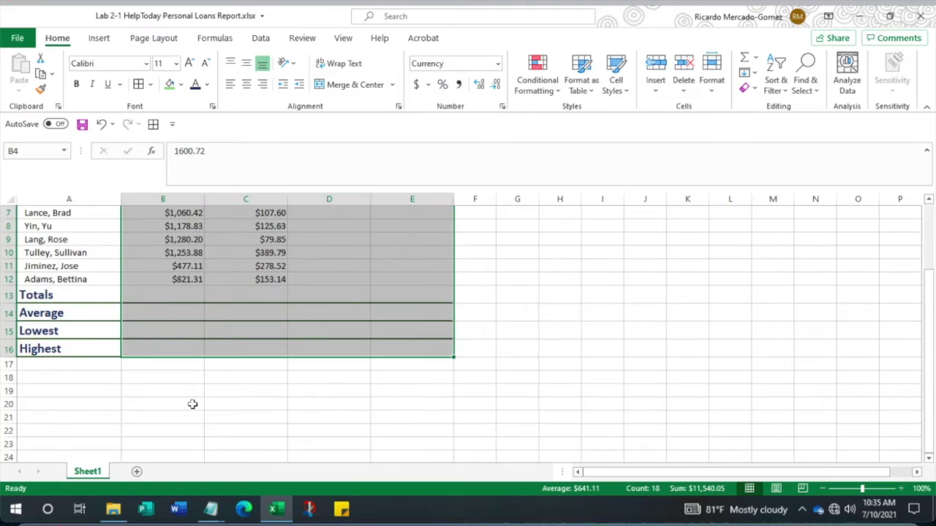
{"action": "scroll", "coordinate": [193, 404], "scroll_direction": "up", "scroll_amount": 2}
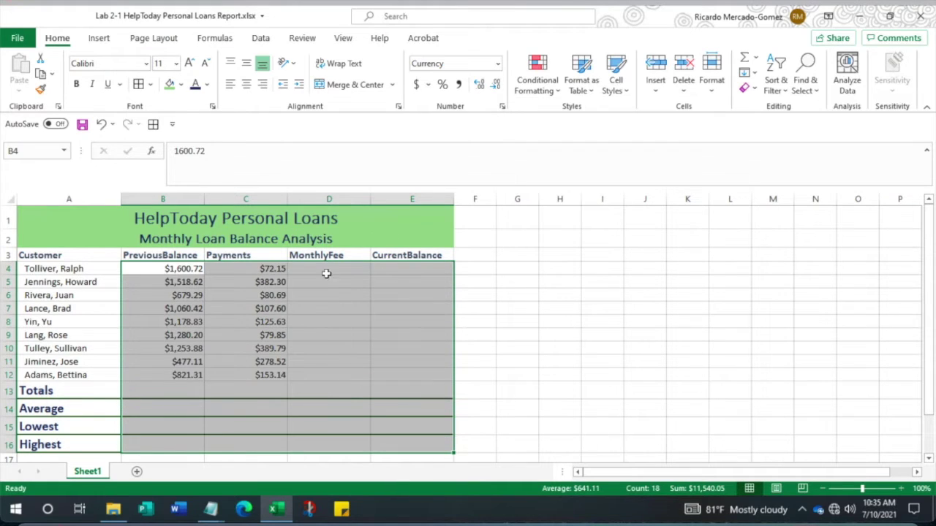
{"action": "left_click", "coordinate": [212, 510]}
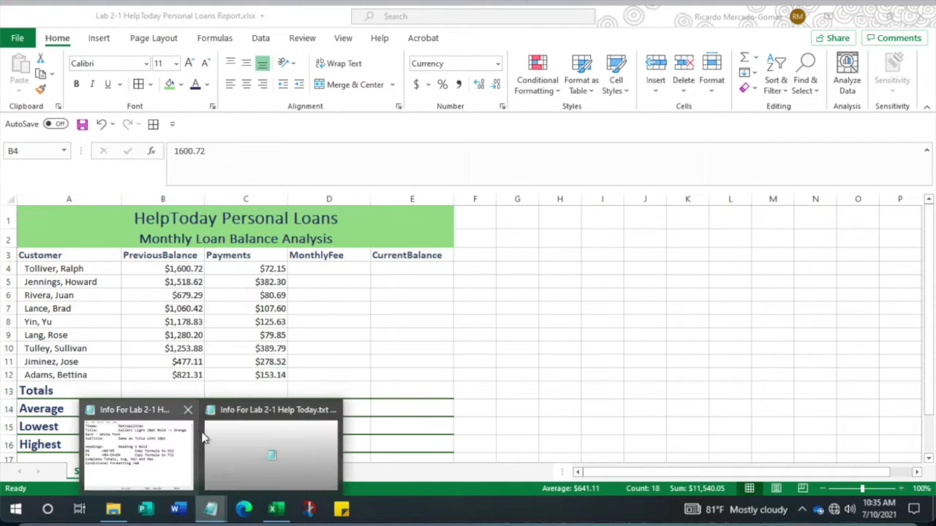
- Read the lab instructions in Notepad, then minimize Notepad to reveal the worksheet
{"action": "left_click", "coordinate": [136, 444]}
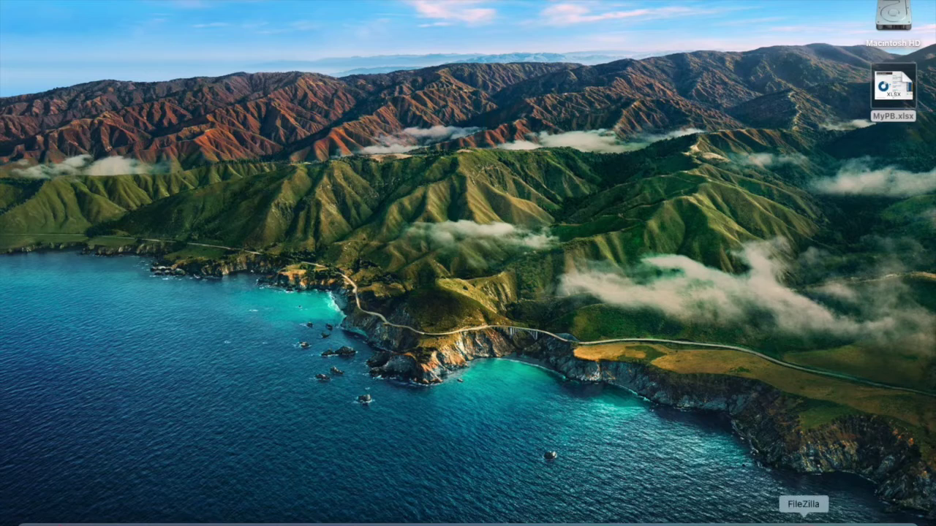
{"action": "left_click", "coordinate": [741, 523]}
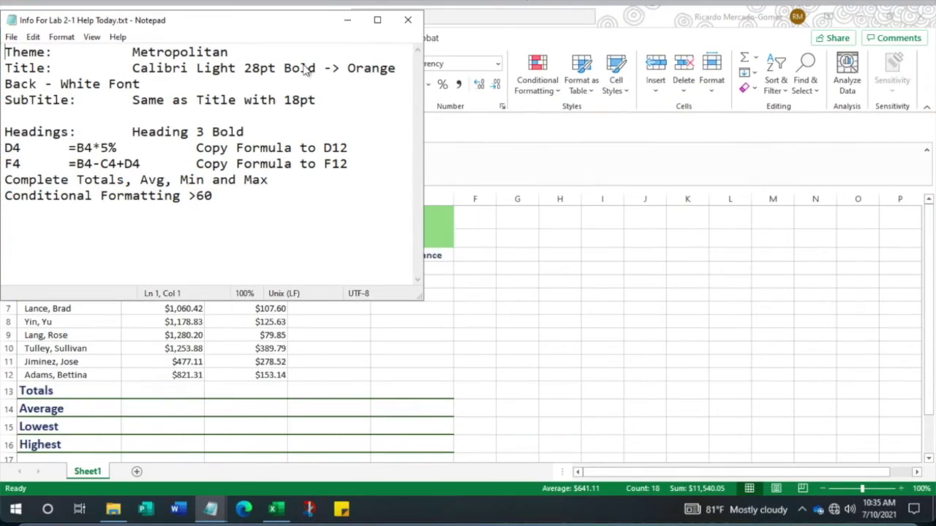
{"action": "left_click", "coordinate": [347, 20]}
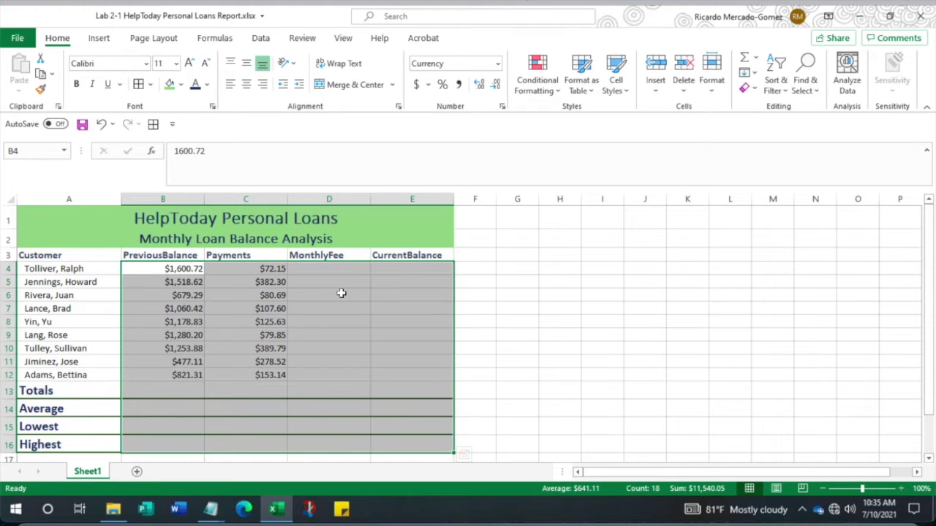
- Enter the fee formula =B4*5% in D4, giving $80.04
{"action": "left_click", "coordinate": [314, 270]}
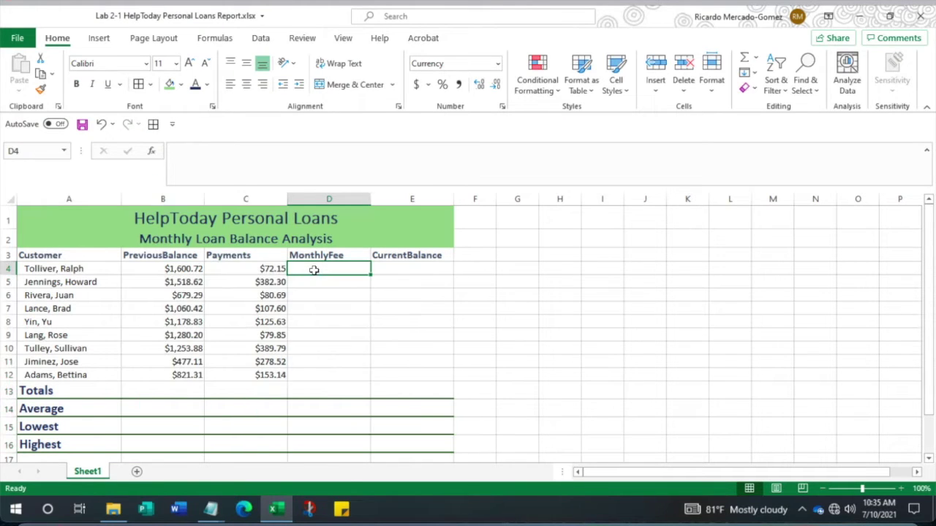
{"action": "type", "text": "="}
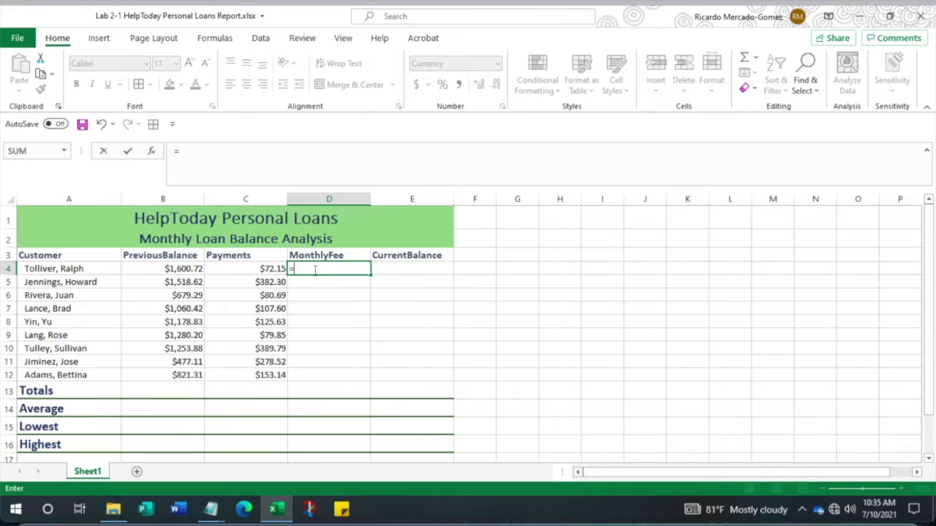
{"action": "left_click", "coordinate": [178, 271]}
{"action": "type", "text": "*5%"}
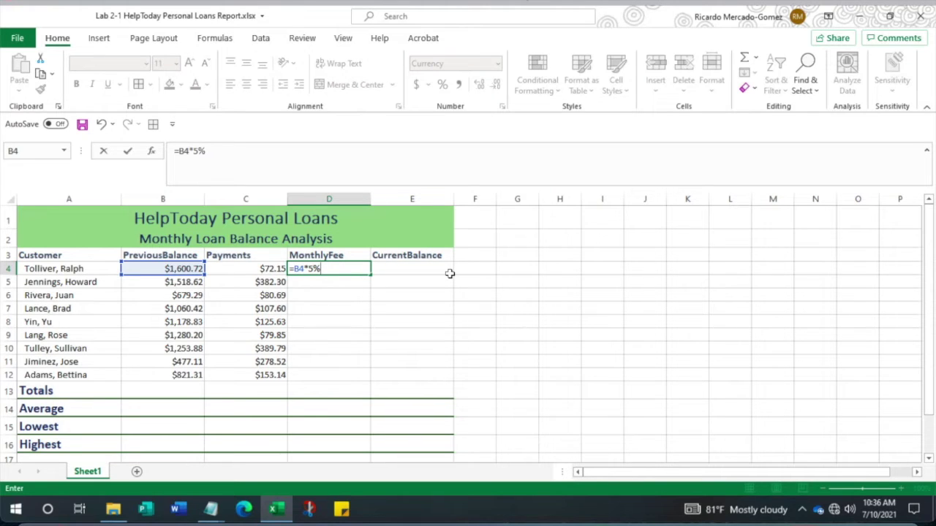
{"action": "key", "text": "Return"}
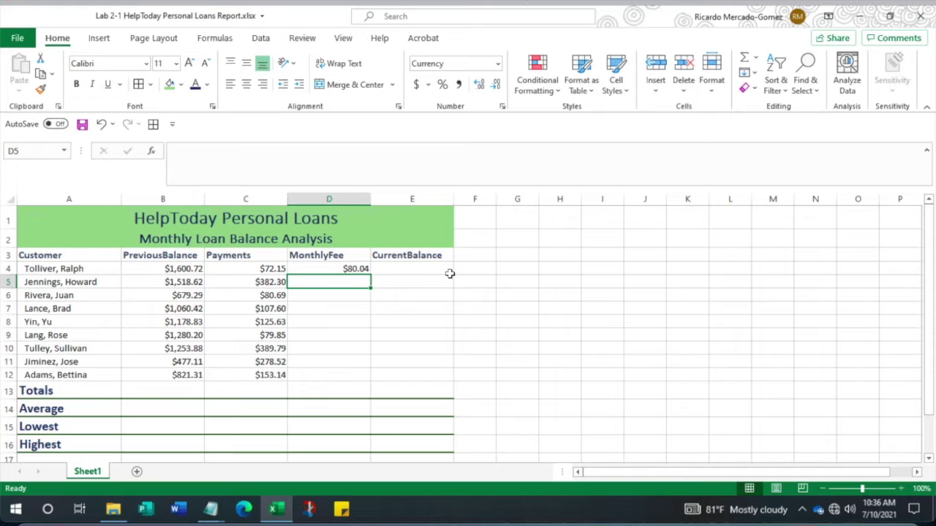
{"action": "left_click", "coordinate": [187, 269]}
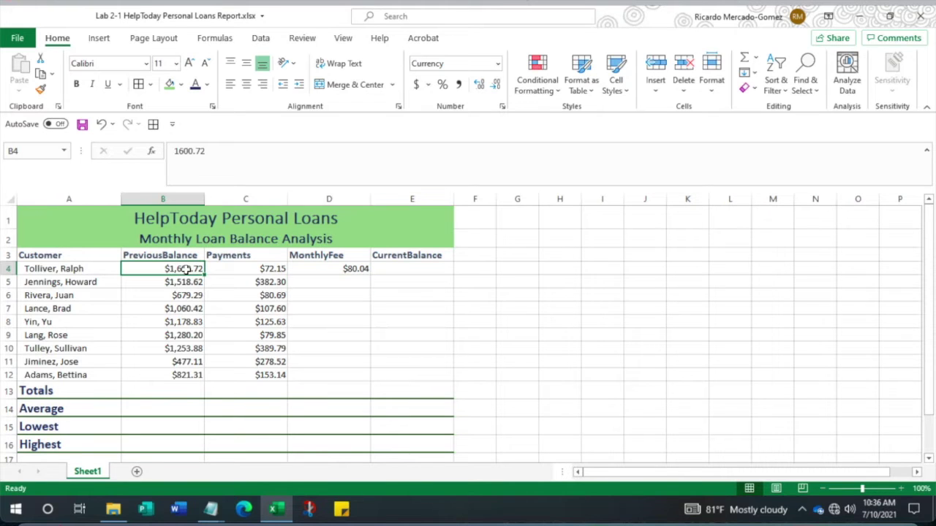
{"action": "left_click", "coordinate": [353, 270]}
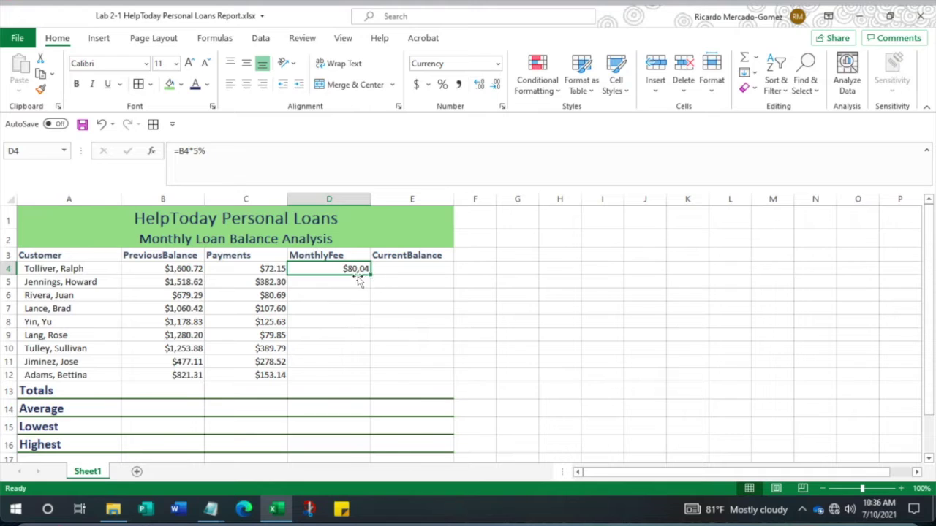
- Fill the fee formula down to D12 only, undoing fills that overshoot into the totals rows
{"action": "left_click_drag", "start_coordinate": [372, 275], "coordinate": [360, 386]}
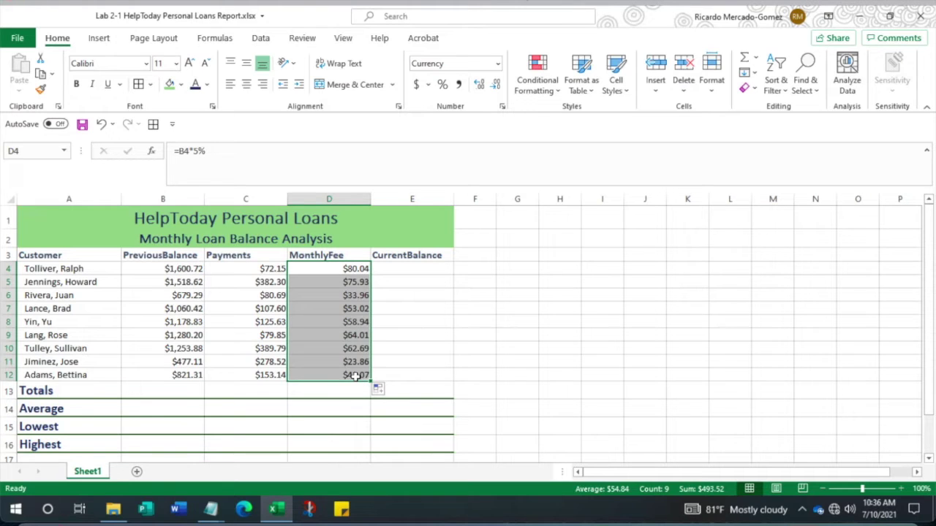
{"action": "key", "text": "ctrl+z"}
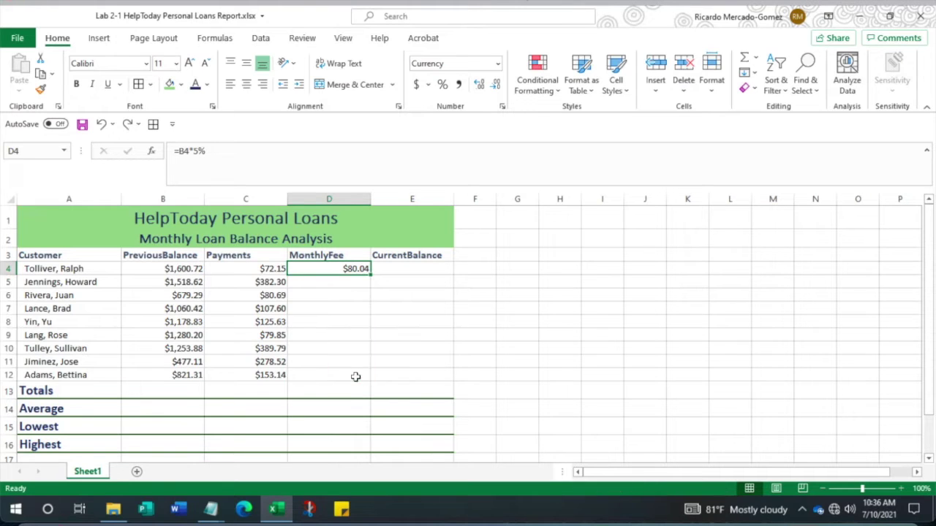
{"action": "double_click", "coordinate": [371, 275]}
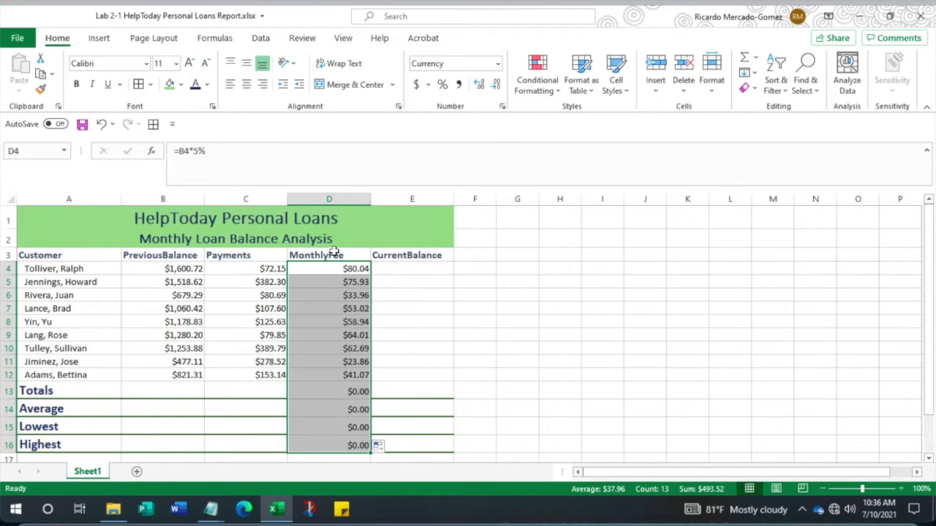
{"action": "key", "text": "ctrl+z"}
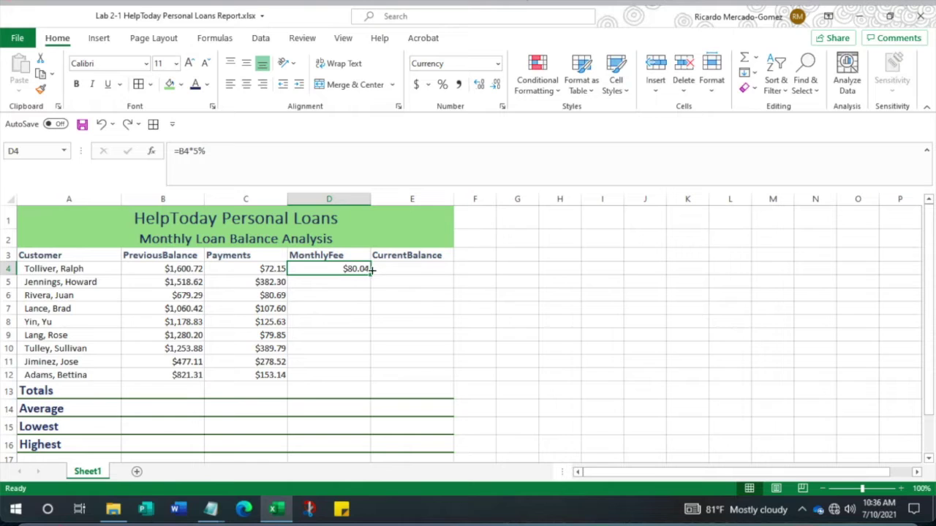
{"action": "left_click_drag", "start_coordinate": [371, 277], "coordinate": [356, 380]}
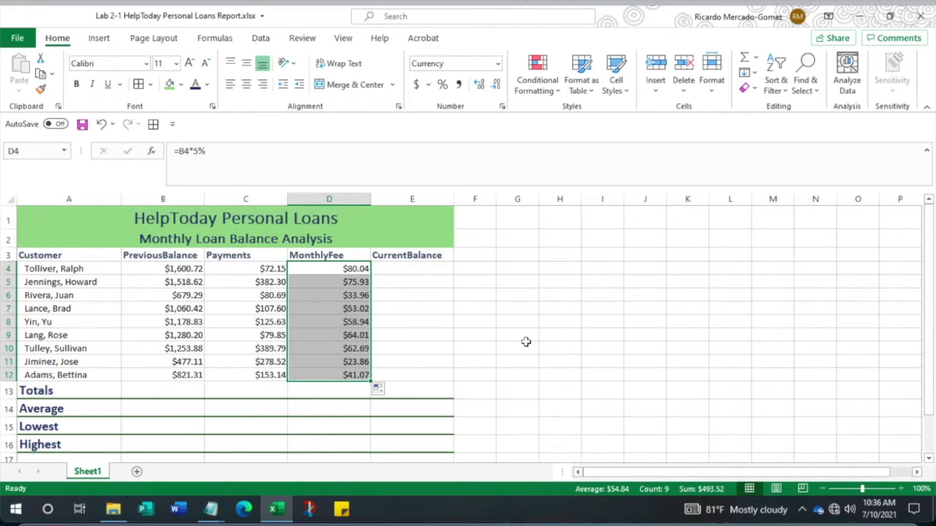
{"action": "left_click", "coordinate": [211, 511]}
{"action": "left_click", "coordinate": [178, 473]}
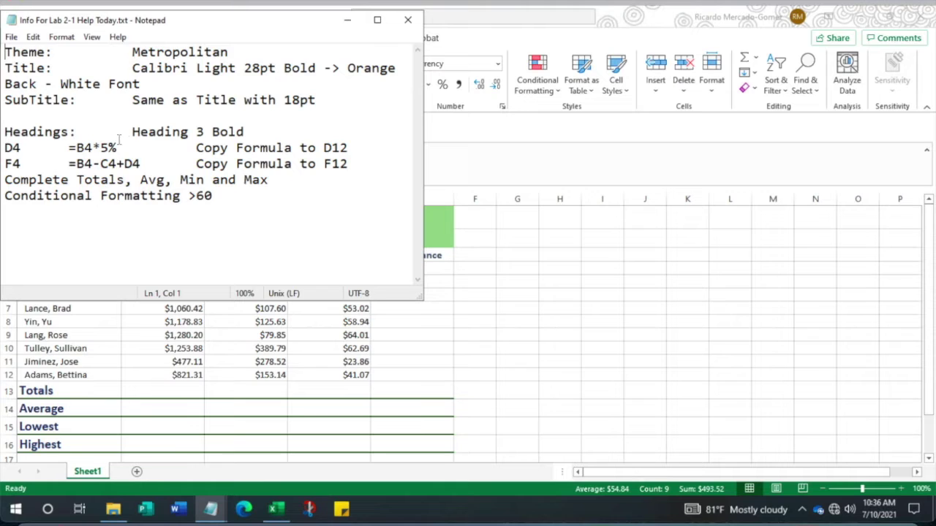
{"action": "left_click", "coordinate": [347, 21]}
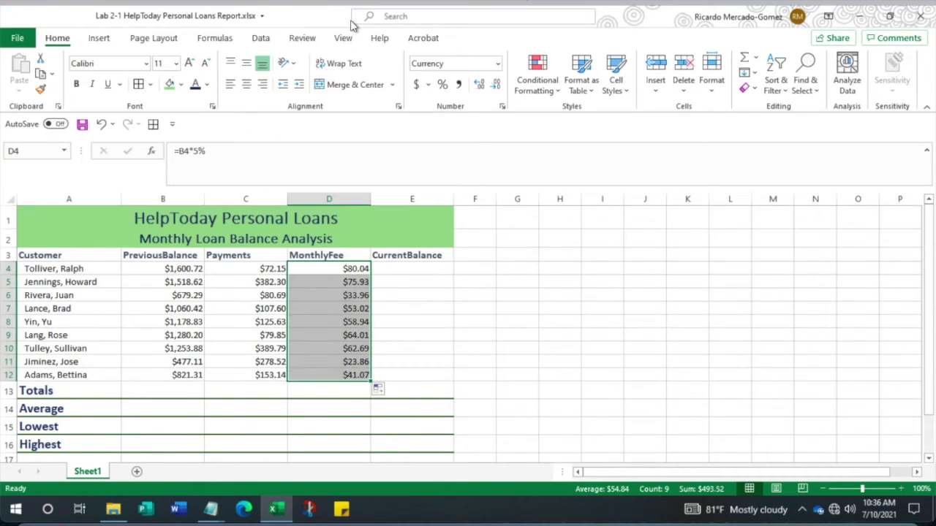
{"action": "left_click", "coordinate": [179, 270]}
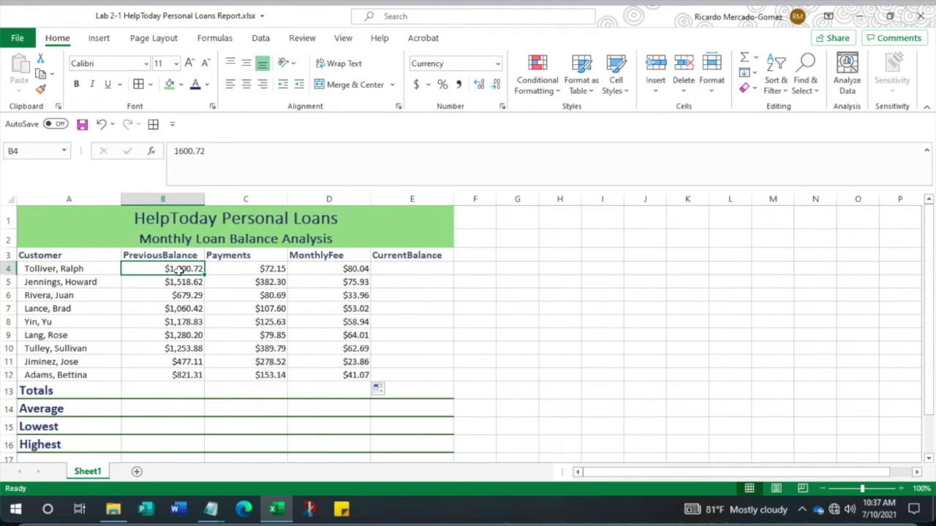
- Enter a CurrentBalance formula in E4 subtracting C4 and D4 from B4
{"action": "left_click", "coordinate": [270, 269]}
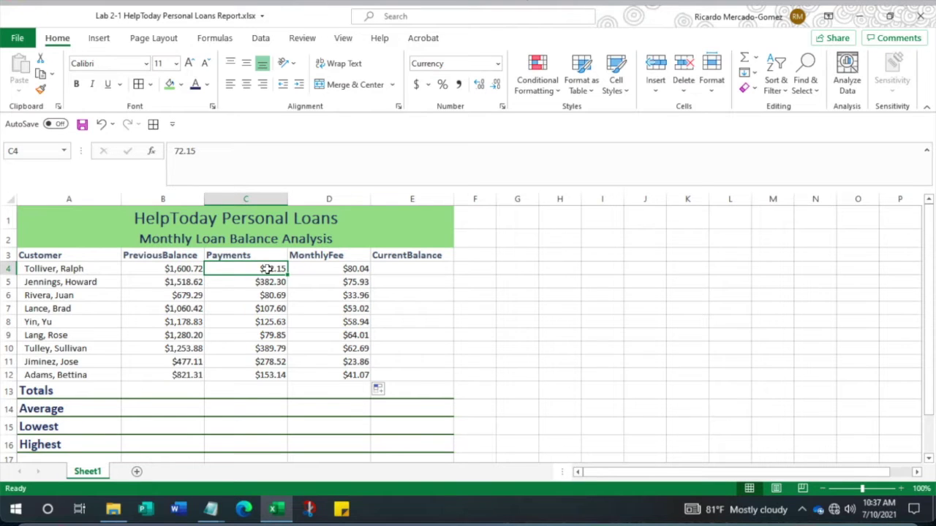
{"action": "left_click", "coordinate": [333, 269]}
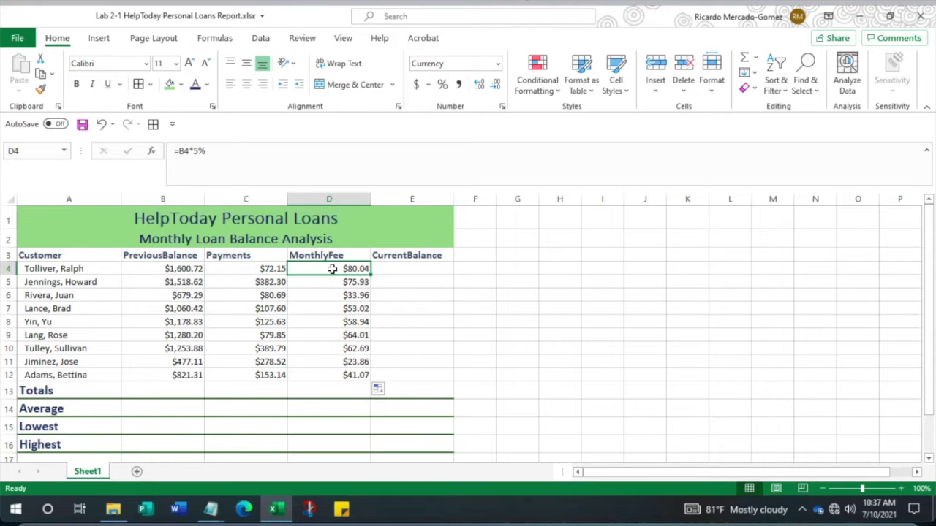
{"action": "left_click", "coordinate": [250, 268]}
{"action": "left_click", "coordinate": [341, 268]}
{"action": "left_click", "coordinate": [407, 269]}
{"action": "type", "text": "="}
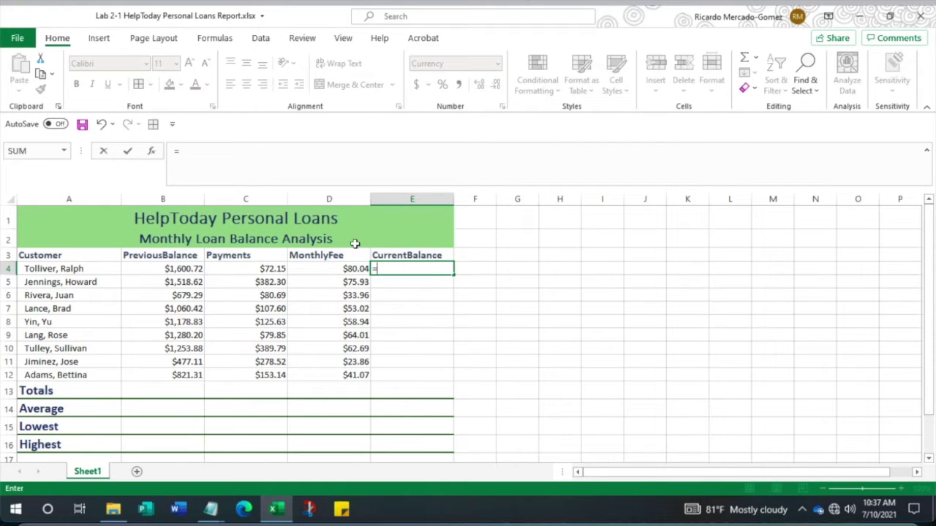
{"action": "left_click", "coordinate": [179, 273]}
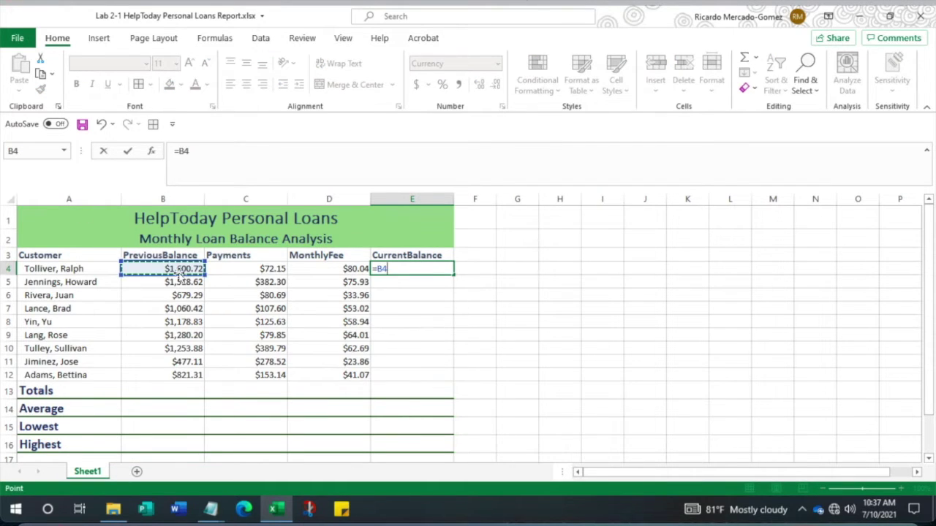
{"action": "type", "text": "-"}
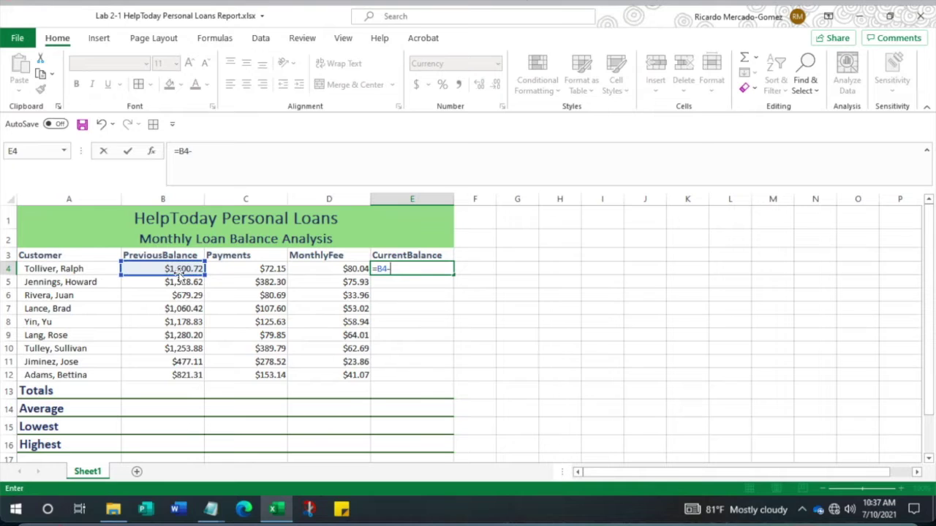
{"action": "left_click", "coordinate": [268, 270]}
{"action": "type", "text": "-"}
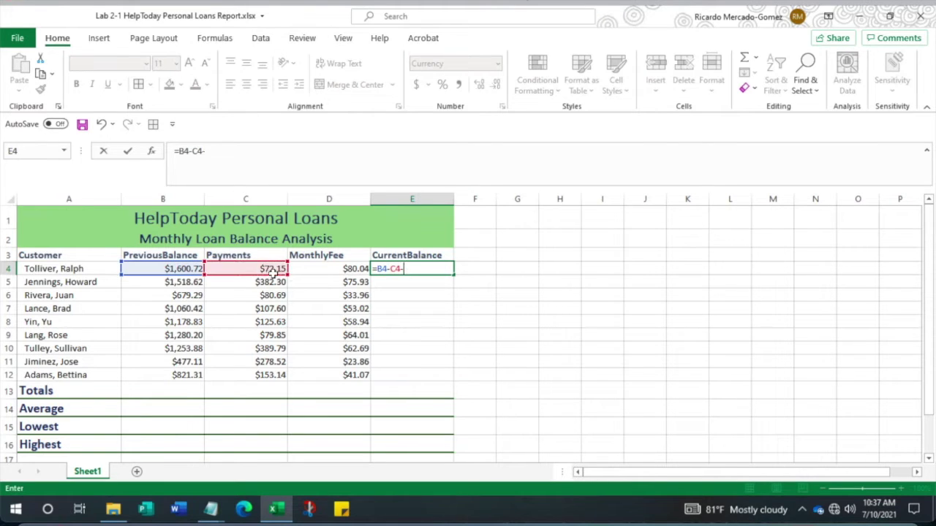
{"action": "left_click", "coordinate": [347, 269]}
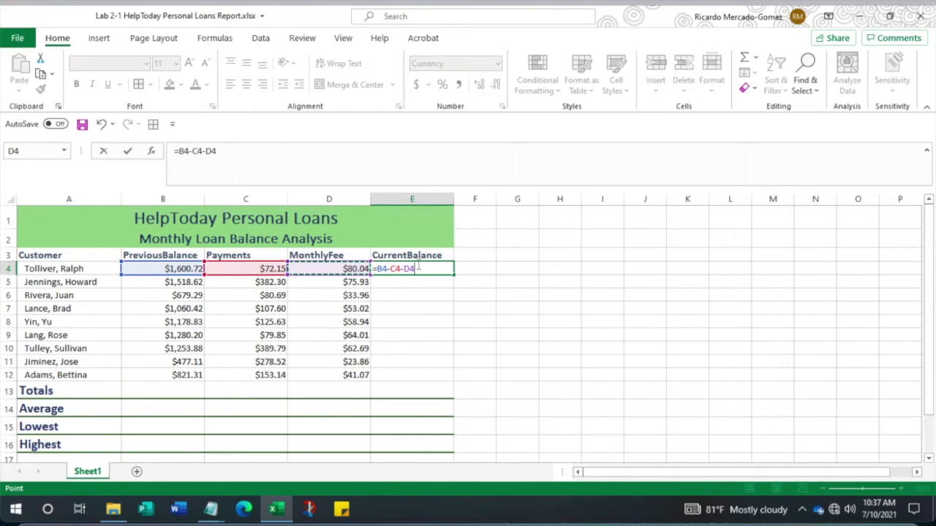
{"action": "key", "text": "Return"}
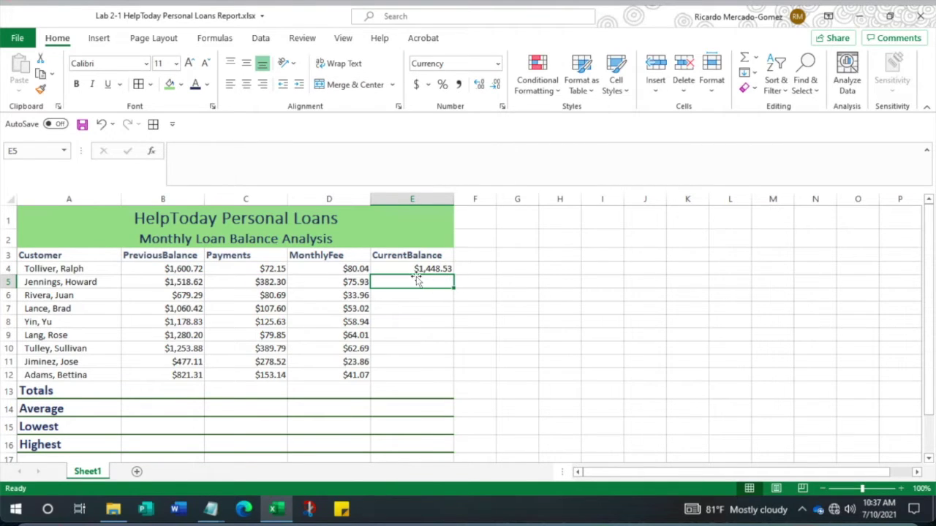
- Revise E4's formula to =B4-(C4+D4)
{"action": "left_click", "coordinate": [438, 270]}
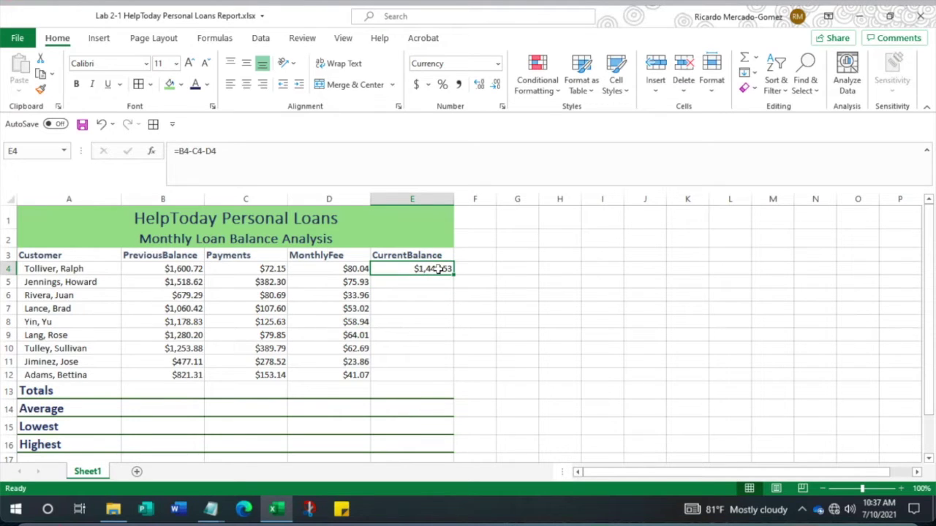
{"action": "key", "text": "Return"}
{"action": "double_click", "coordinate": [437, 269]}
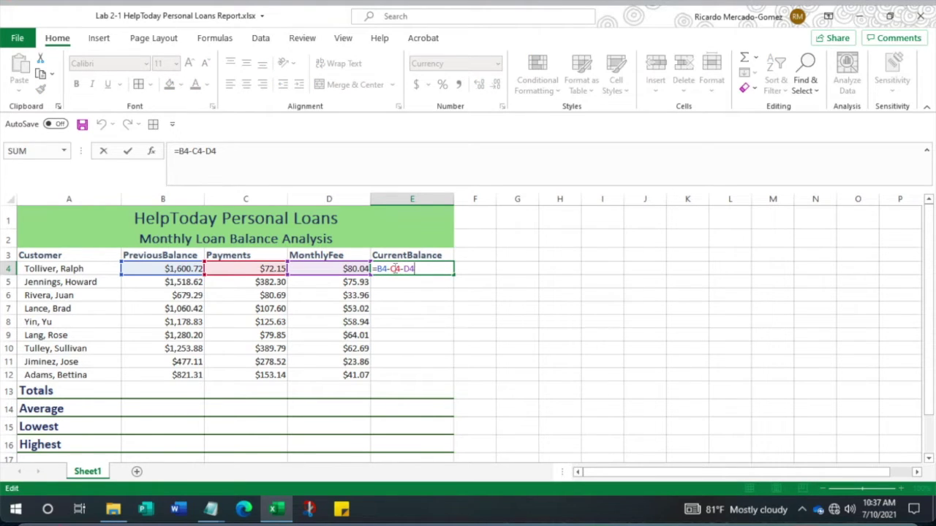
{"action": "left_click_drag", "start_coordinate": [193, 150], "coordinate": [229, 151]}
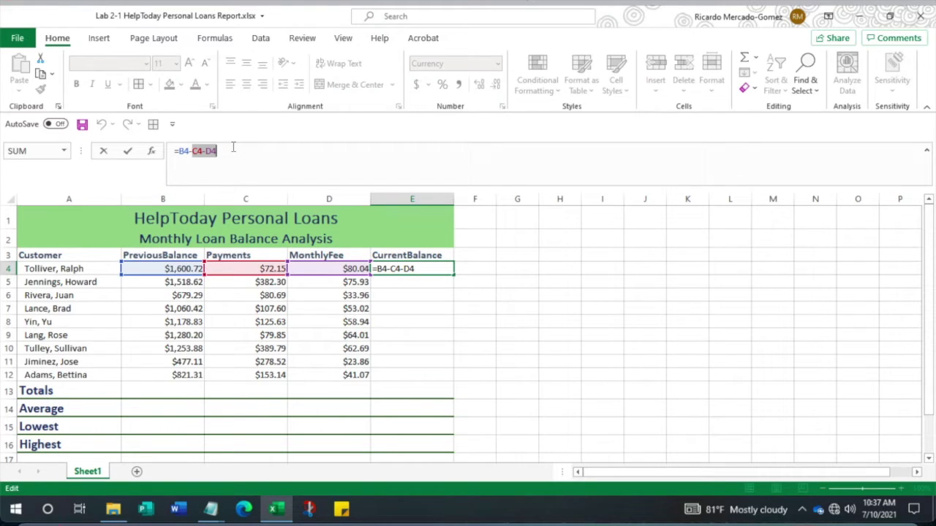
{"action": "type", "text": "(c4"}
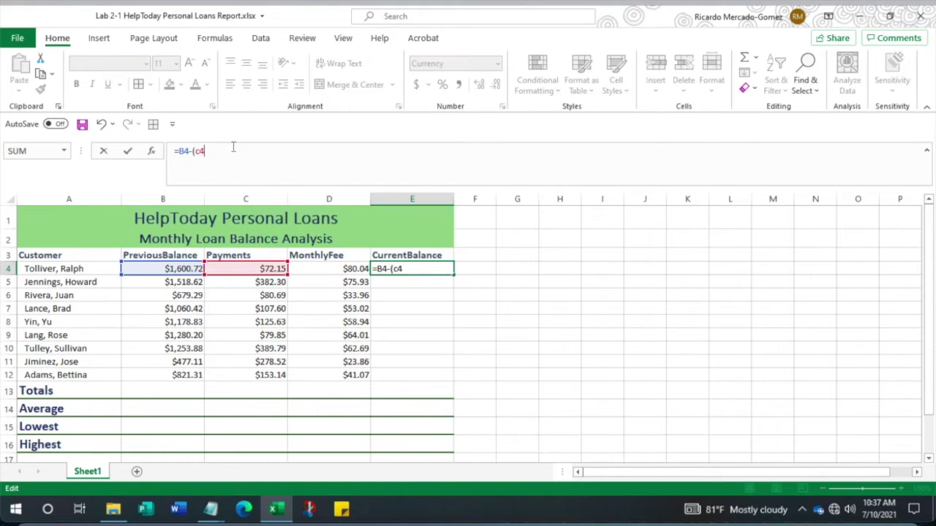
{"action": "type", "text": "+d4"}
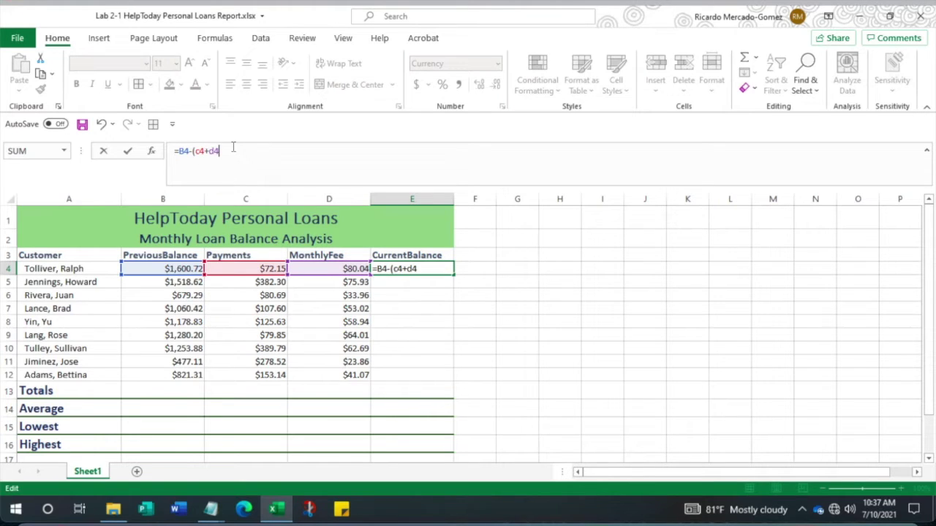
{"action": "type", "text": ")"}
{"action": "key", "text": "Return"}
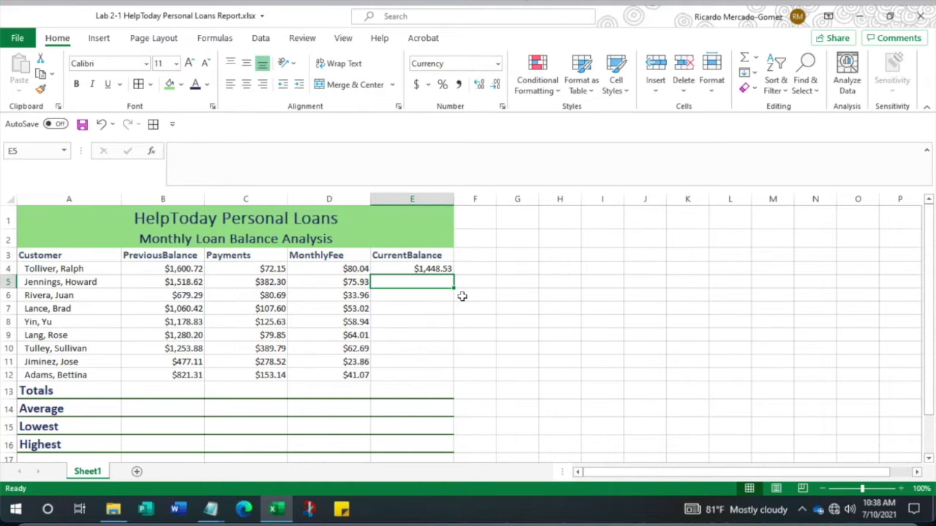
- Copy the balance formula down to E12 ($1,448.53 to $627.10) and select B13
{"action": "left_click", "coordinate": [434, 269]}
{"action": "left_click_drag", "start_coordinate": [455, 277], "coordinate": [454, 379]}
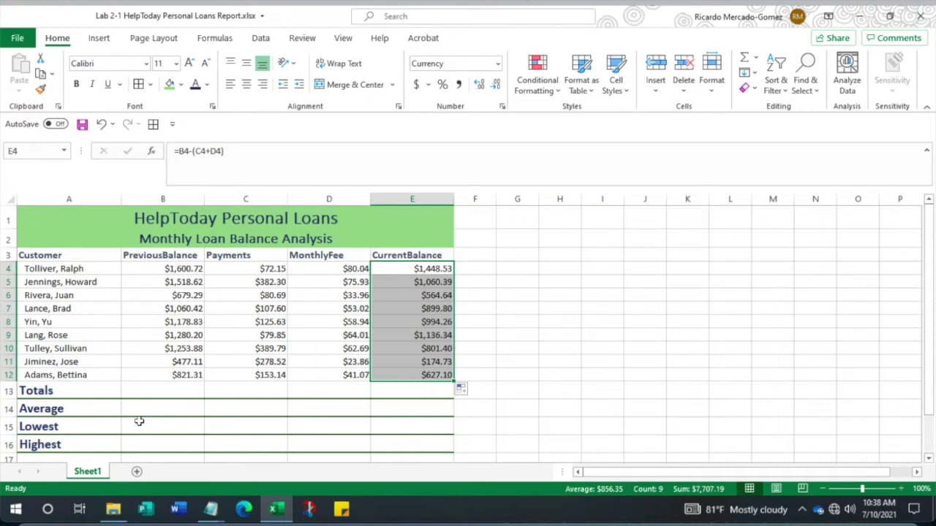
{"action": "left_click_drag", "start_coordinate": [166, 393], "coordinate": [194, 447]}
{"action": "left_click", "coordinate": [156, 385]}
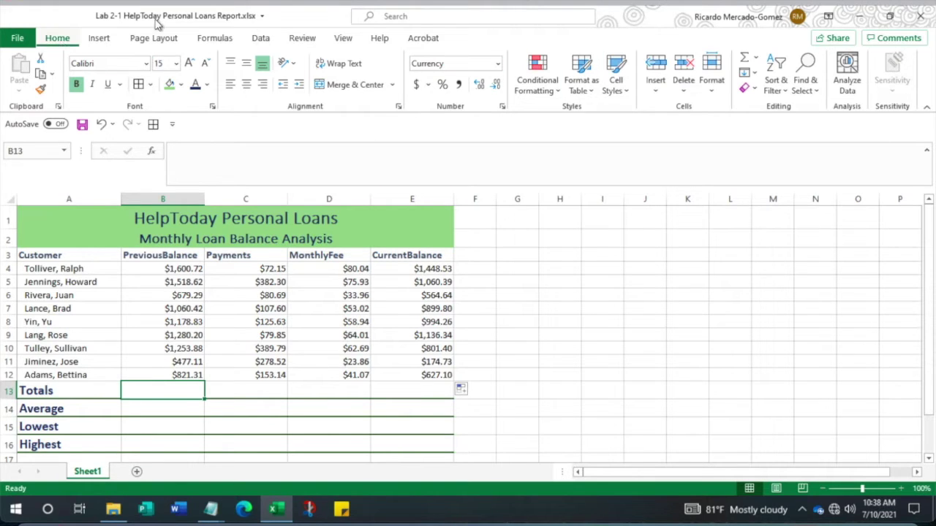
- AutoSum B13 and fill it to E13: $9,870.38, $1,669.67, $493.52, $7,707.19
{"action": "left_click", "coordinate": [747, 64]}
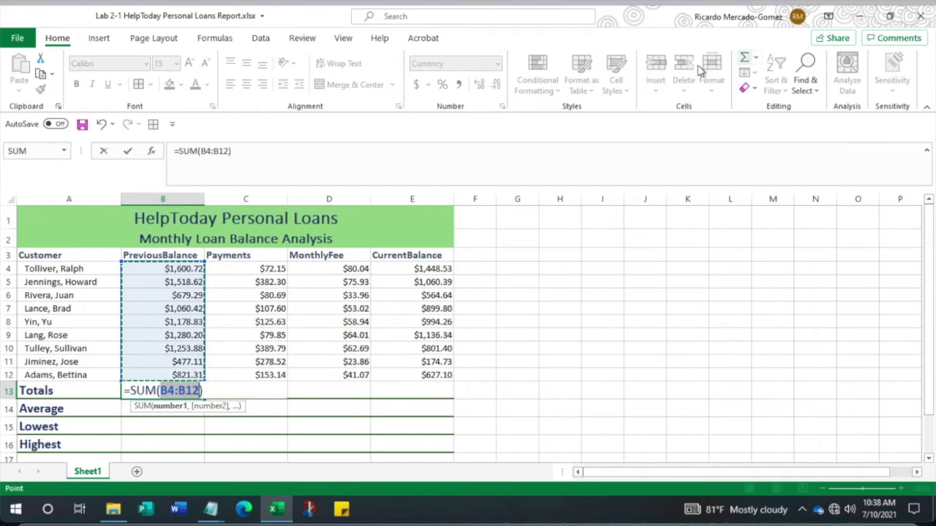
{"action": "key", "text": "Return"}
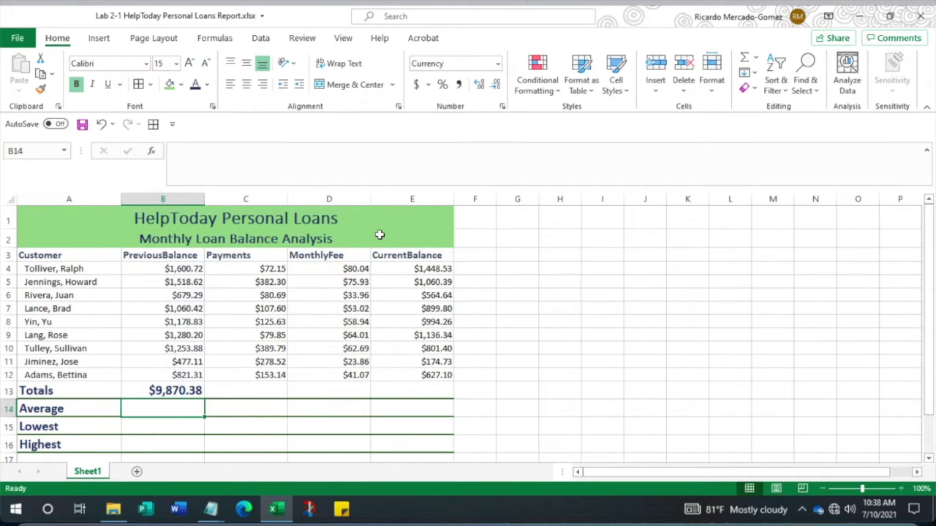
{"action": "left_click", "coordinate": [185, 393]}
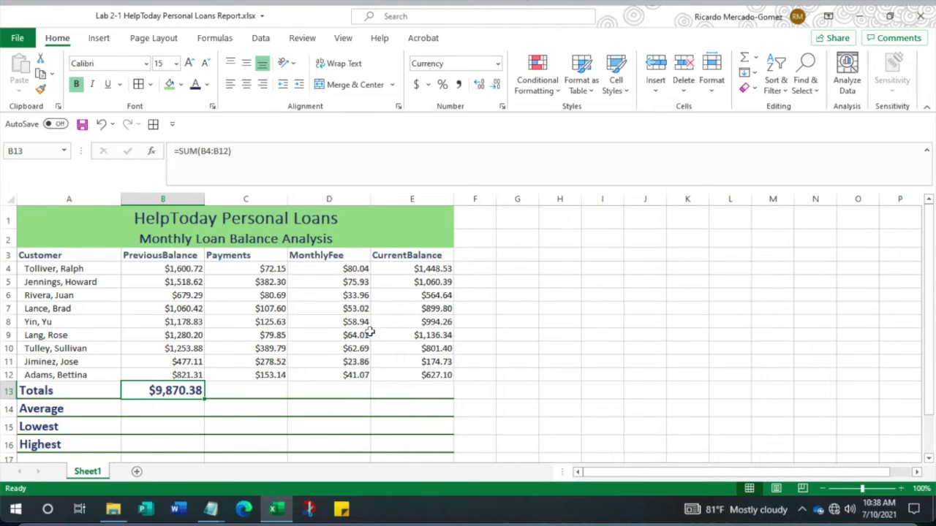
{"action": "left_click_drag", "start_coordinate": [206, 399], "coordinate": [261, 396]}
{"action": "left_click_drag", "start_coordinate": [334, 394], "coordinate": [428, 392]}
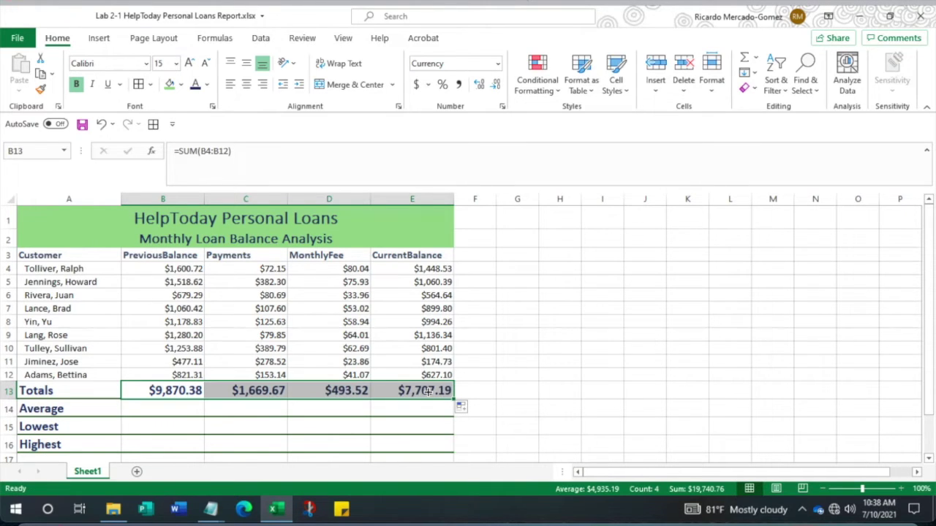
{"action": "left_click", "coordinate": [551, 417]}
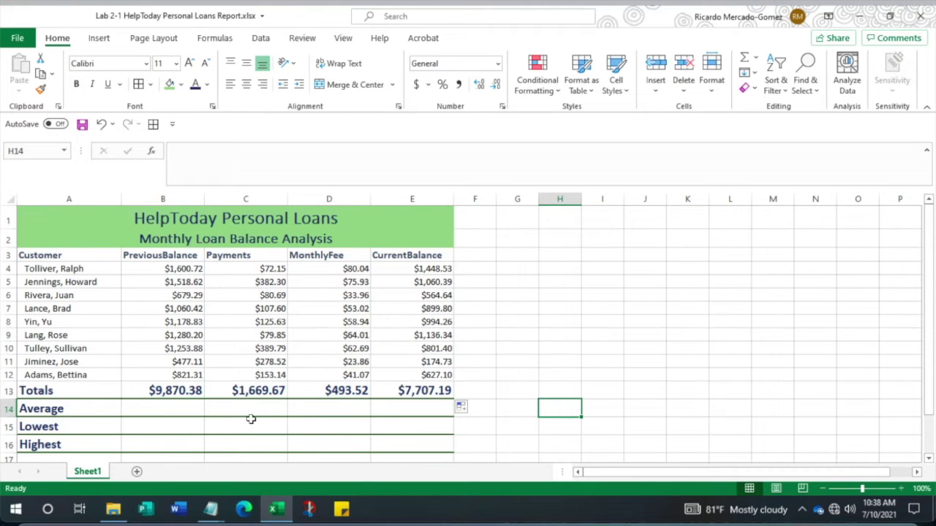
{"action": "scroll", "coordinate": [186, 415], "scroll_direction": "down", "scroll_amount": 1}
{"action": "scroll", "coordinate": [187, 414], "scroll_direction": "up", "scroll_amount": 1}
- Enter =AVERAGE(B4:B12) in B14 for the PreviousBalance average of $1,096.71
{"action": "left_click", "coordinate": [163, 411]}
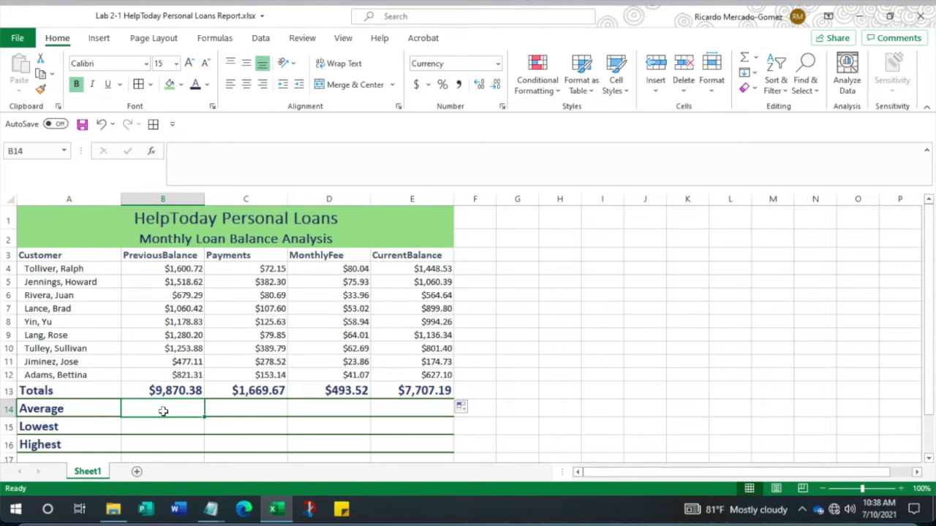
{"action": "type", "text": "=ave"}
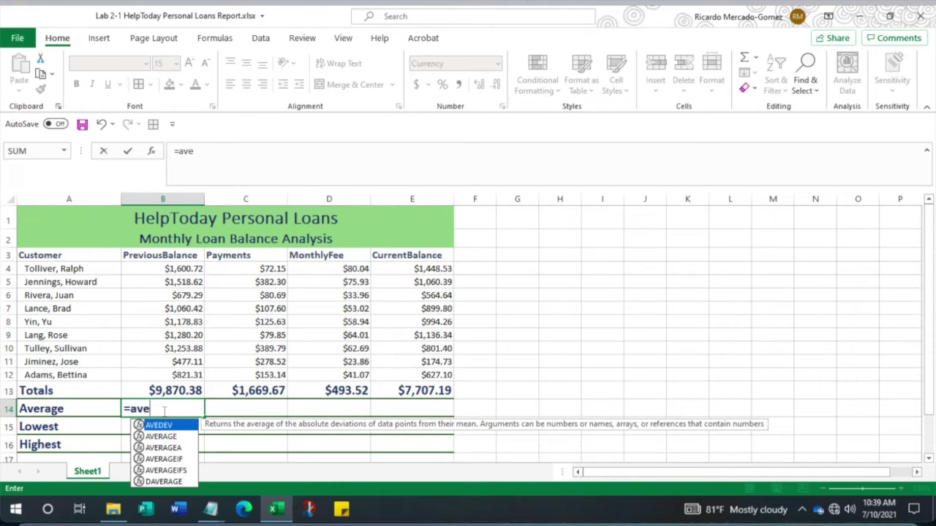
{"action": "type", "text": "r"}
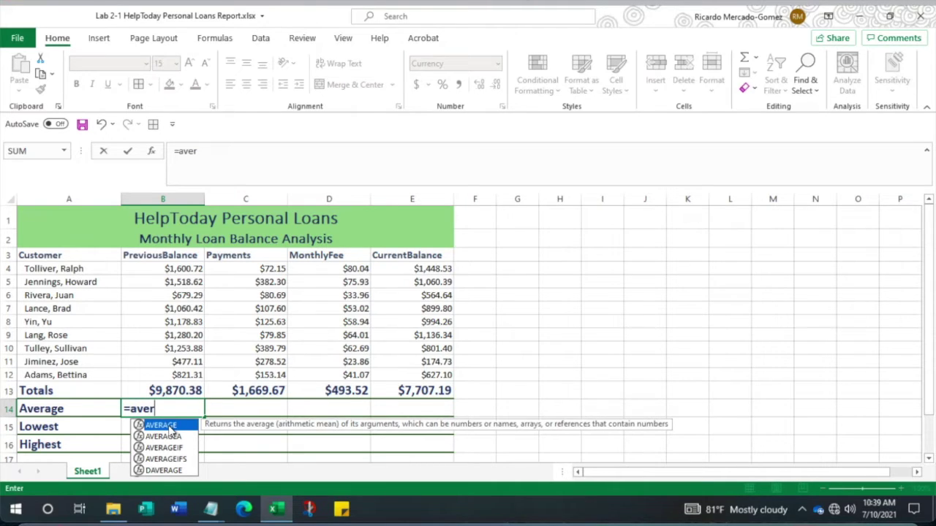
{"action": "double_click", "coordinate": [163, 426]}
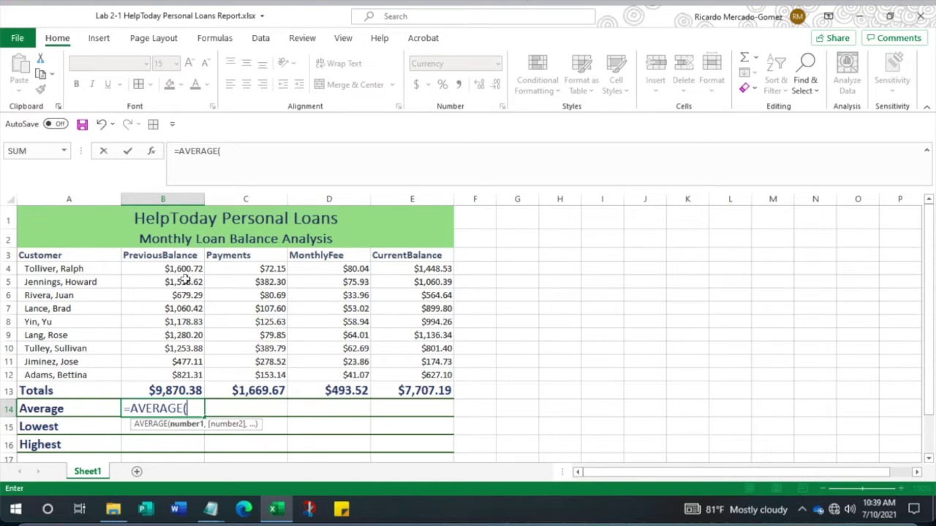
{"action": "left_click_drag", "start_coordinate": [184, 268], "coordinate": [167, 369]}
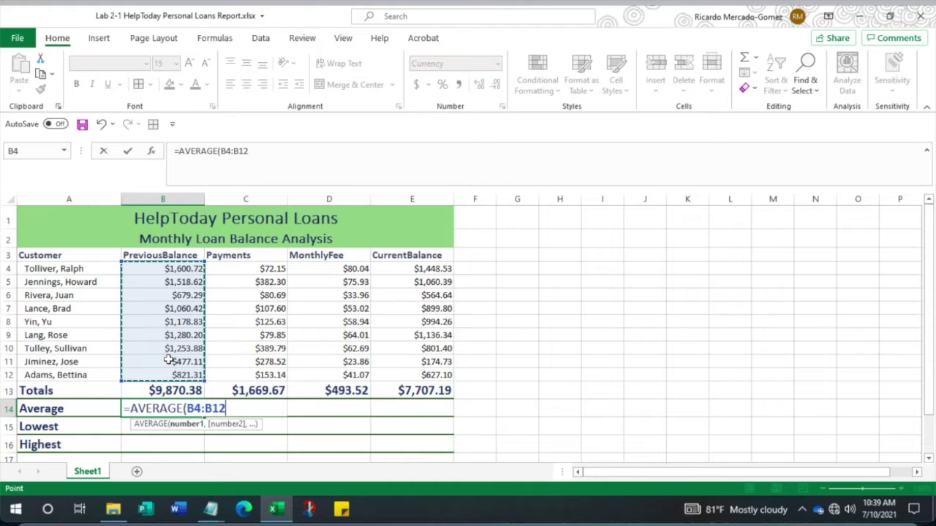
{"action": "type", "text": ")"}
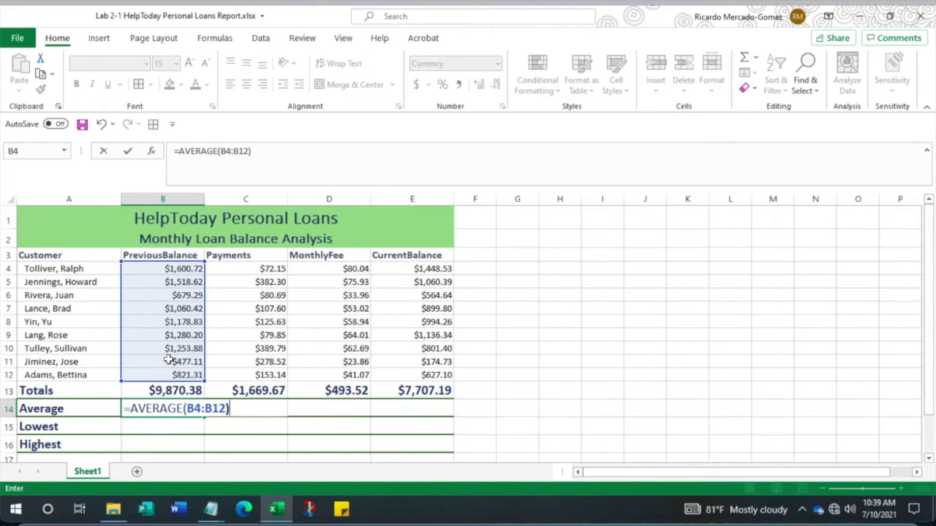
{"action": "key", "text": "Return"}
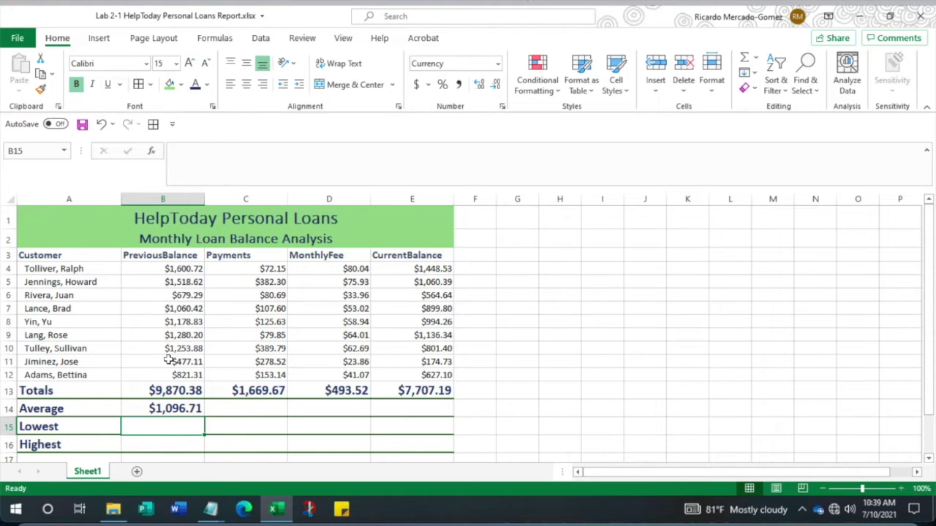
- Copy the average to E14 ($185.52, $54.84, $856.35) and verify the B13 and B14 formulas
{"action": "left_click", "coordinate": [169, 408]}
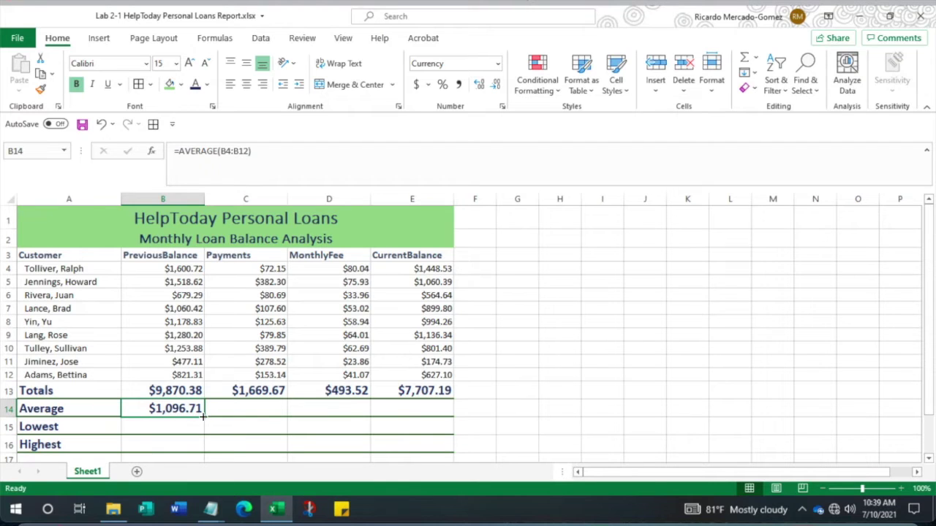
{"action": "left_click_drag", "start_coordinate": [204, 418], "coordinate": [434, 411]}
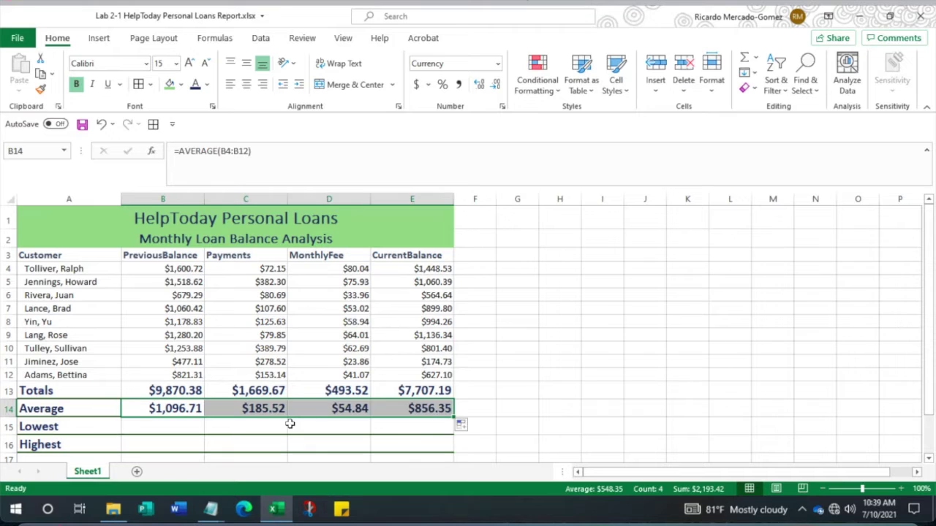
{"action": "left_click_drag", "start_coordinate": [187, 375], "coordinate": [181, 270]}
{"action": "left_click", "coordinate": [160, 392]}
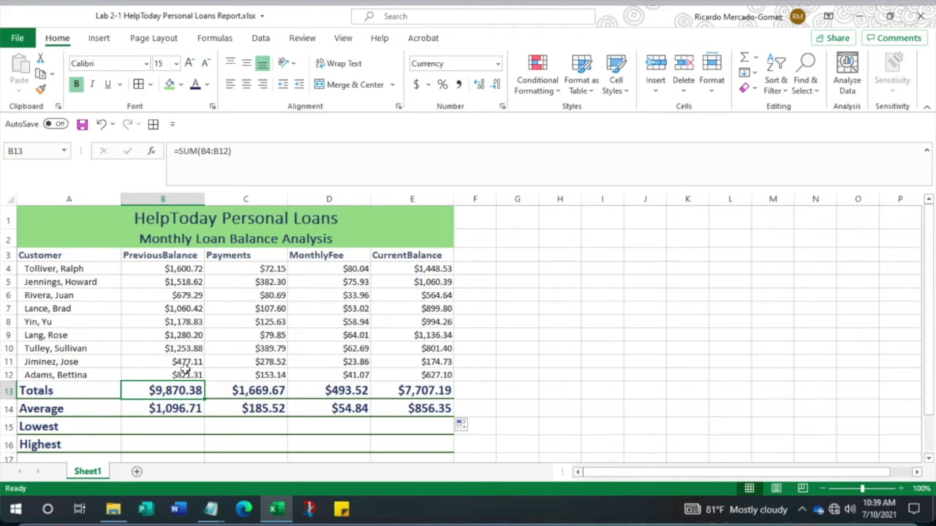
{"action": "left_click_drag", "start_coordinate": [178, 268], "coordinate": [179, 374]}
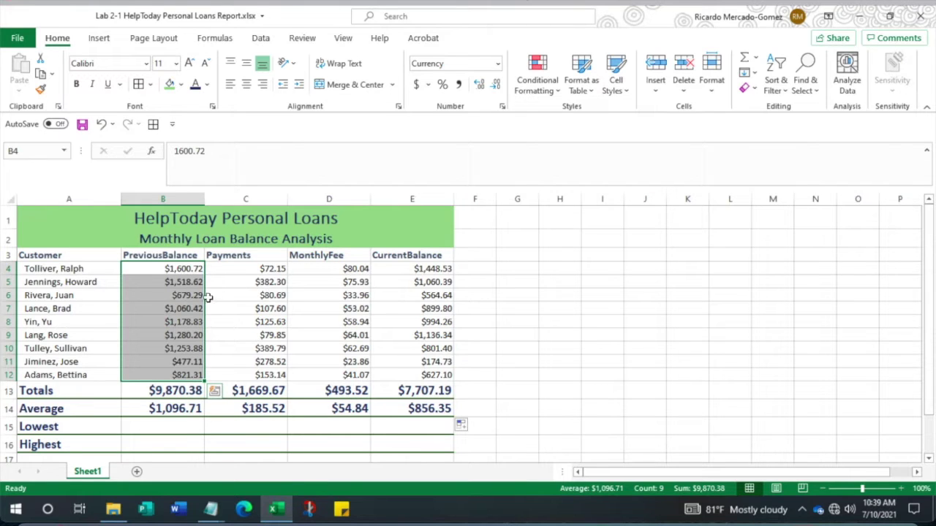
{"action": "left_click", "coordinate": [173, 411]}
{"action": "left_click", "coordinate": [158, 427]}
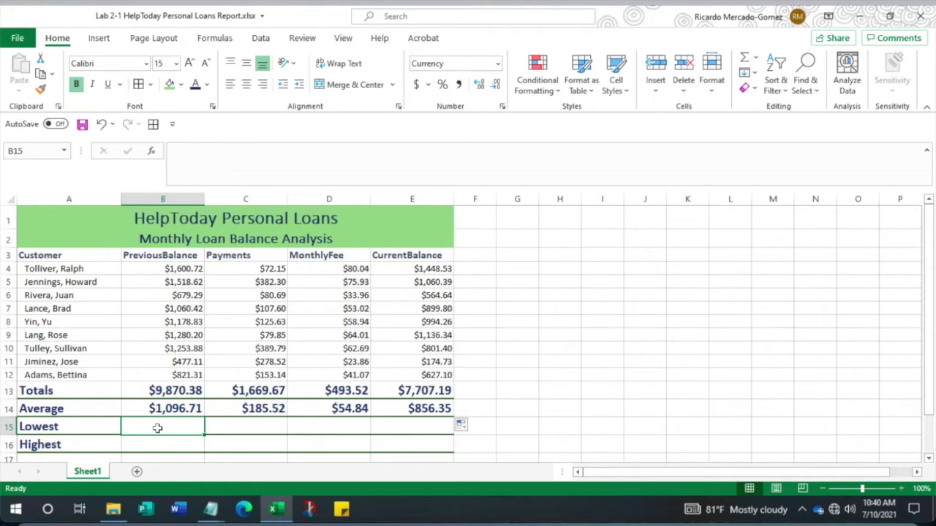
- Enter =MIN(B4:B12) in B15, giving the lowest PreviousBalance of $477.11
{"action": "type", "text": "="}
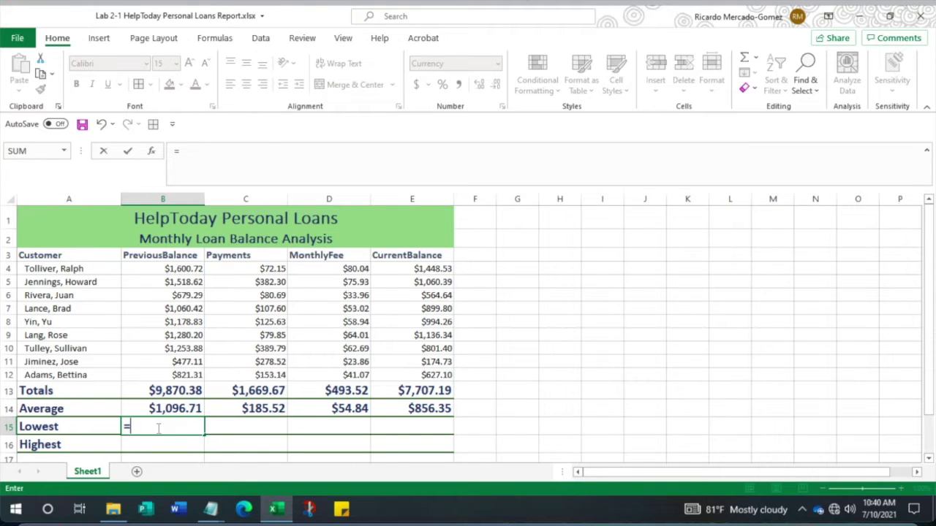
{"action": "type", "text": "m"}
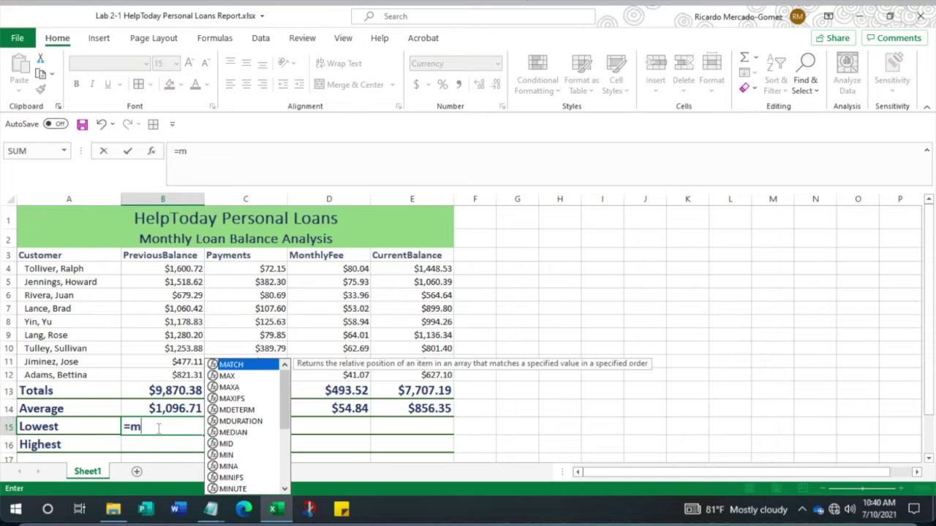
{"action": "type", "text": "in"}
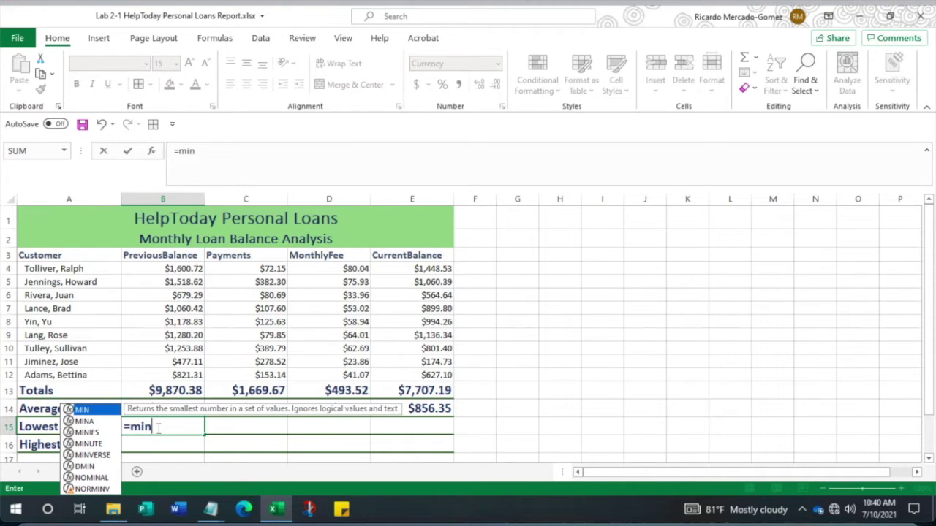
{"action": "key", "text": "Tab"}
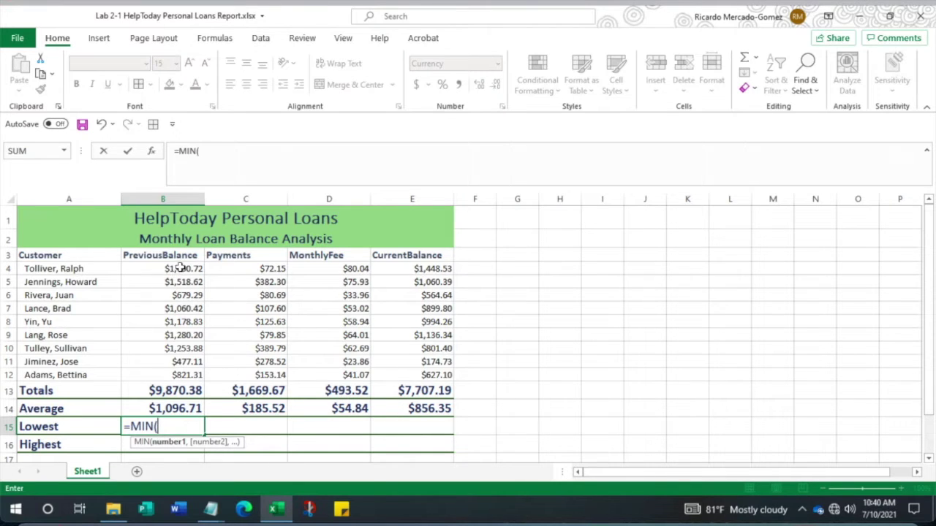
{"action": "left_click_drag", "start_coordinate": [183, 268], "coordinate": [182, 370]}
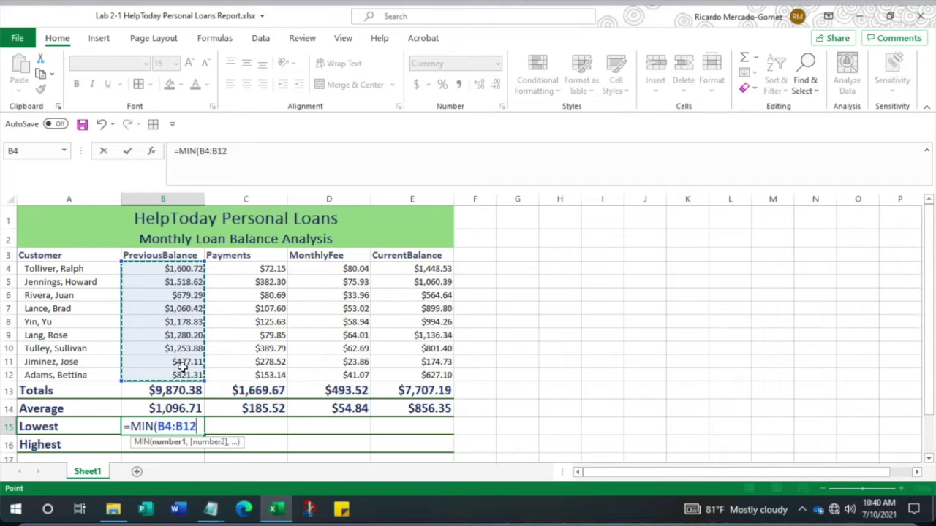
{"action": "type", "text": ")"}
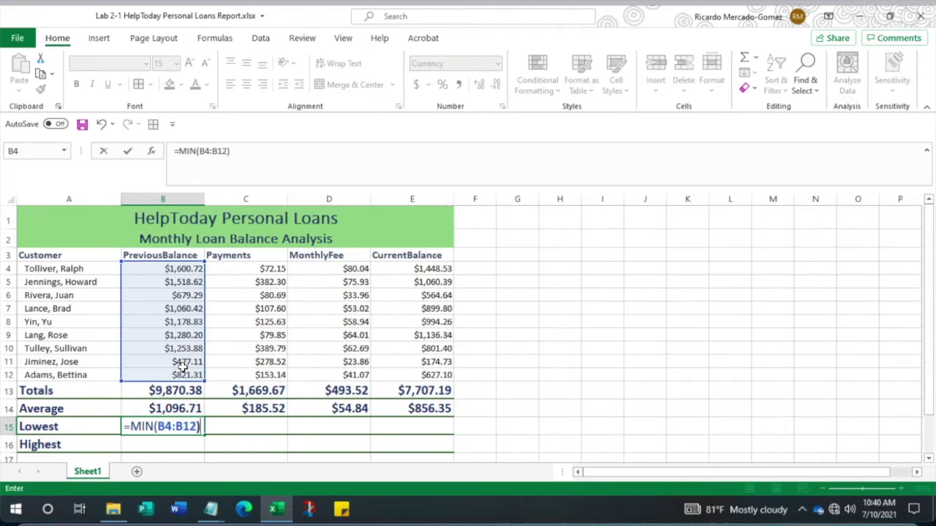
{"action": "key", "text": "Return"}
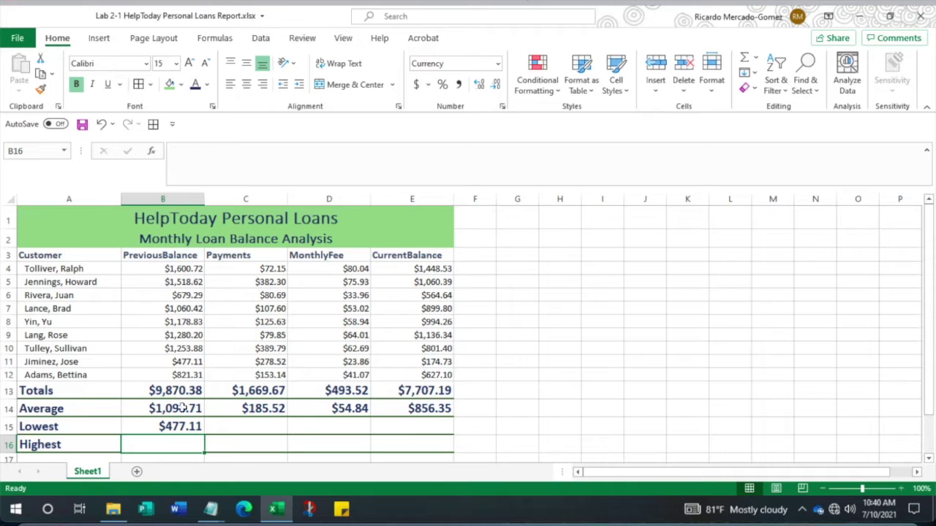
{"action": "left_click", "coordinate": [184, 364]}
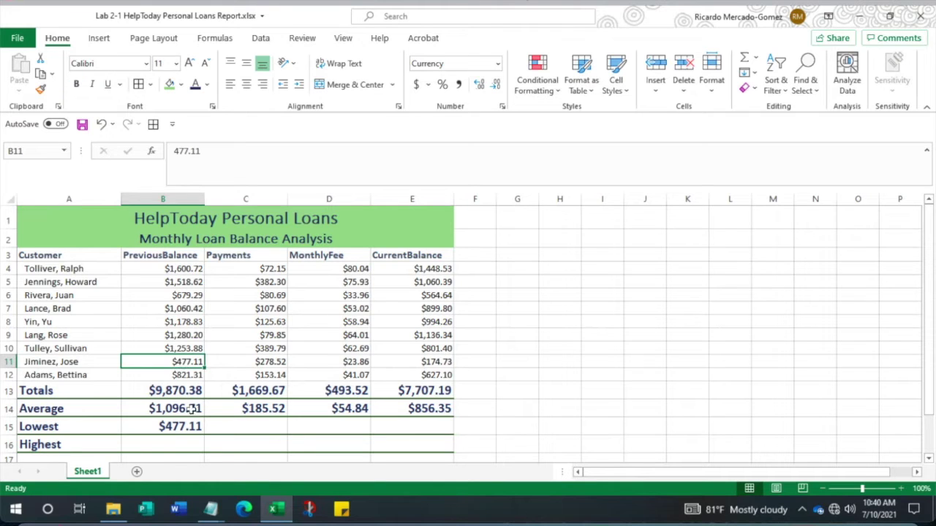
- Copy the minimum formula to E15 and check C15:E15 ($72.15, $23.86, $174.73)
{"action": "left_click", "coordinate": [165, 429]}
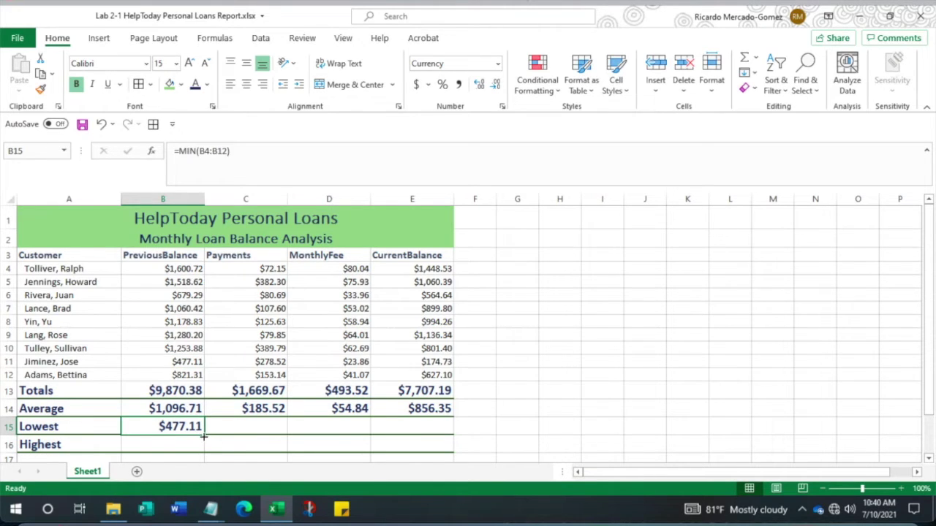
{"action": "left_click_drag", "start_coordinate": [206, 437], "coordinate": [430, 428]}
{"action": "left_click", "coordinate": [292, 449]}
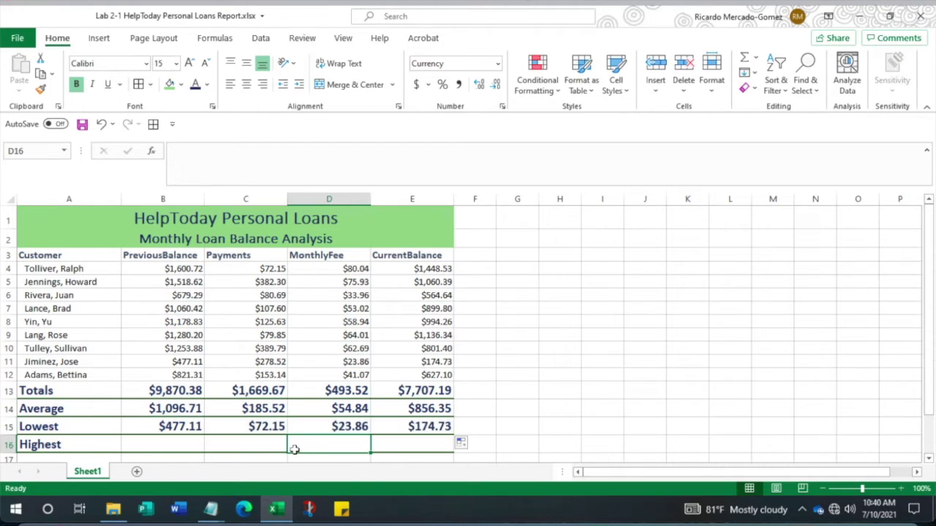
{"action": "left_click", "coordinate": [255, 428]}
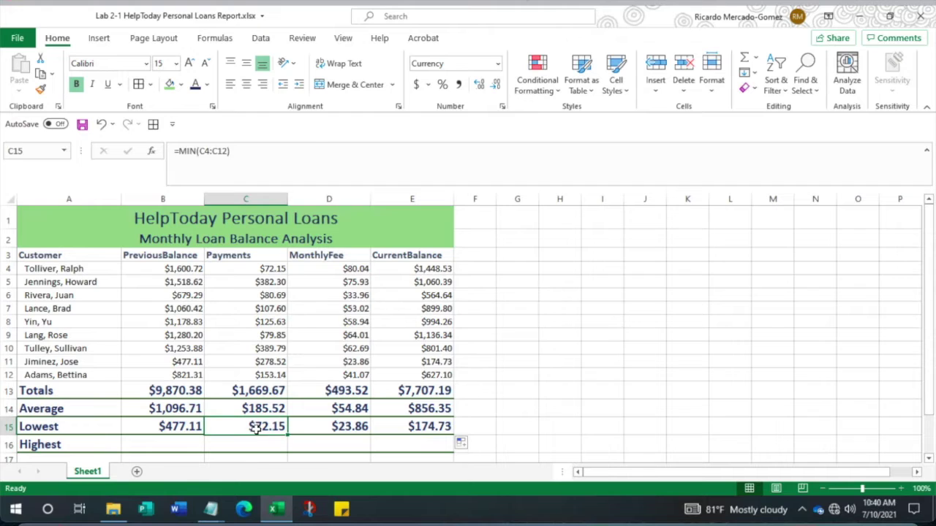
{"action": "left_click", "coordinate": [342, 430]}
{"action": "left_click", "coordinate": [426, 430]}
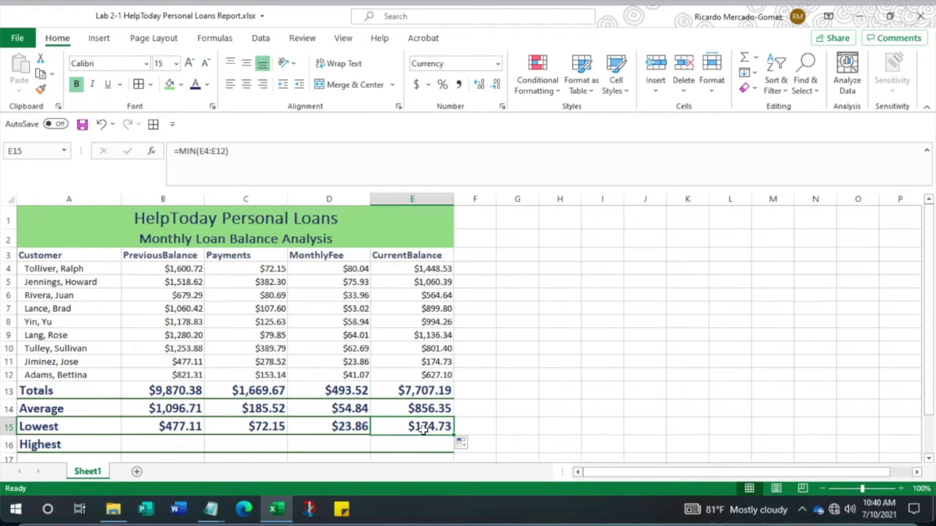
{"action": "left_click", "coordinate": [168, 446]}
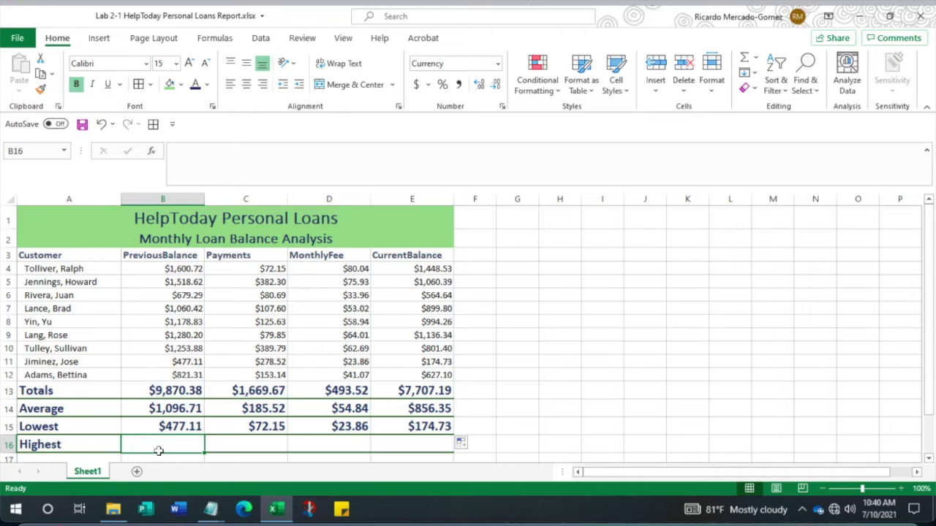
- Enter =MAX(B4:B12) in B16 and copy it to E16: $1,600.72, $389.79, $80.04, $1,448.53
{"action": "type", "text": "="}
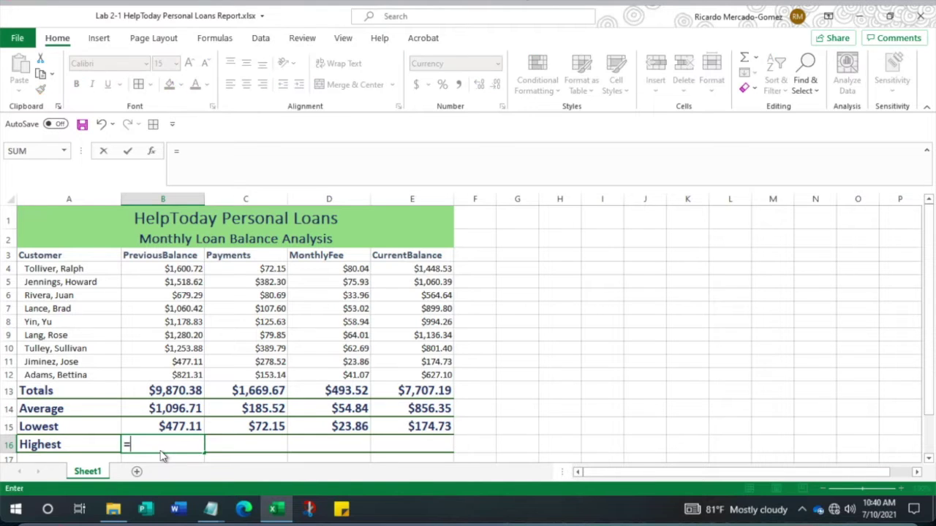
{"action": "type", "text": "max"}
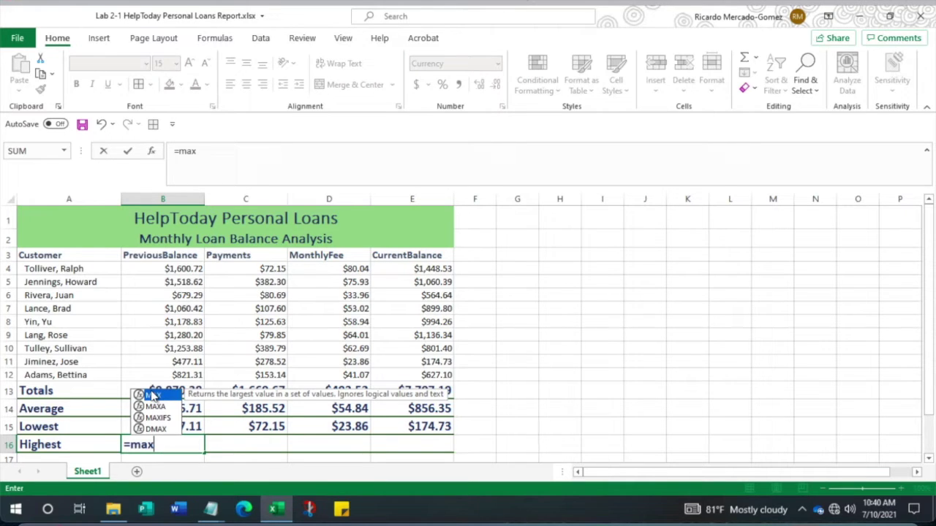
{"action": "double_click", "coordinate": [153, 395]}
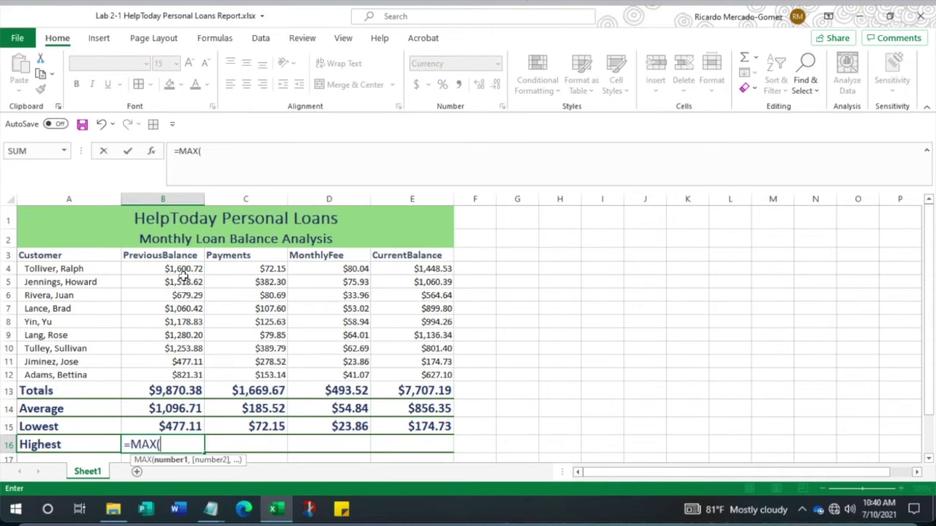
{"action": "left_click_drag", "start_coordinate": [185, 269], "coordinate": [192, 372]}
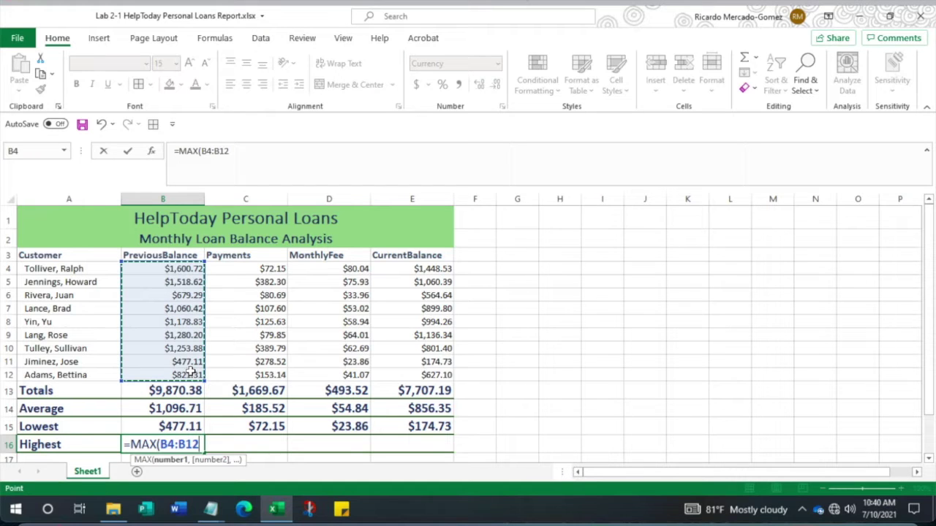
{"action": "type", "text": ")"}
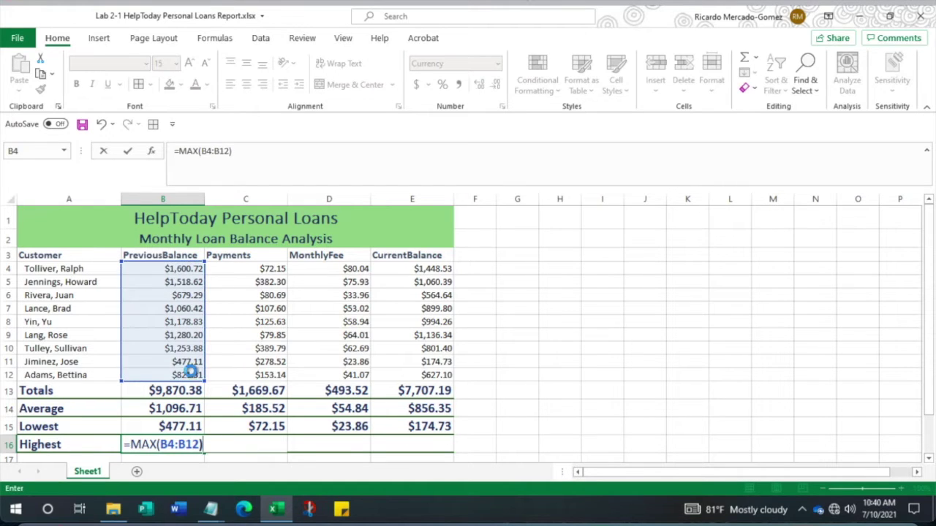
{"action": "key", "text": "Return"}
{"action": "left_click", "coordinate": [192, 424]}
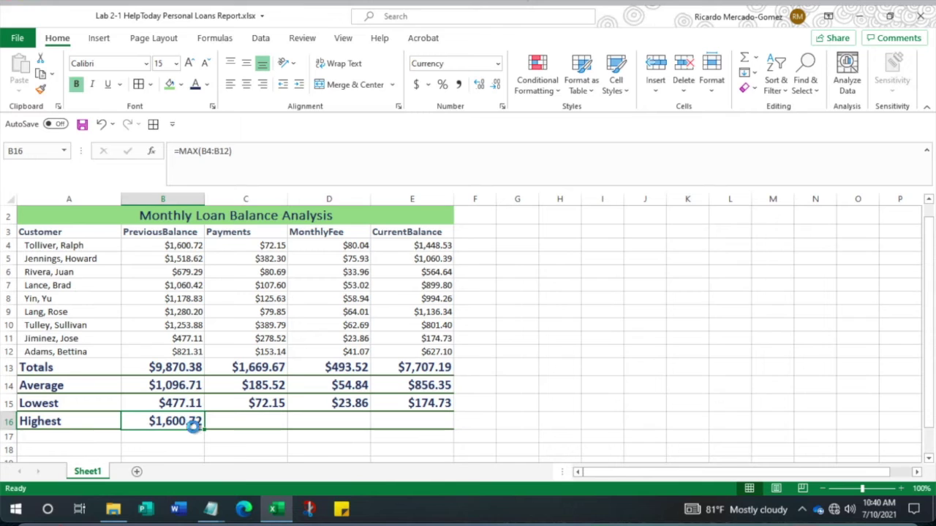
{"action": "left_click_drag", "start_coordinate": [193, 427], "coordinate": [414, 422]}
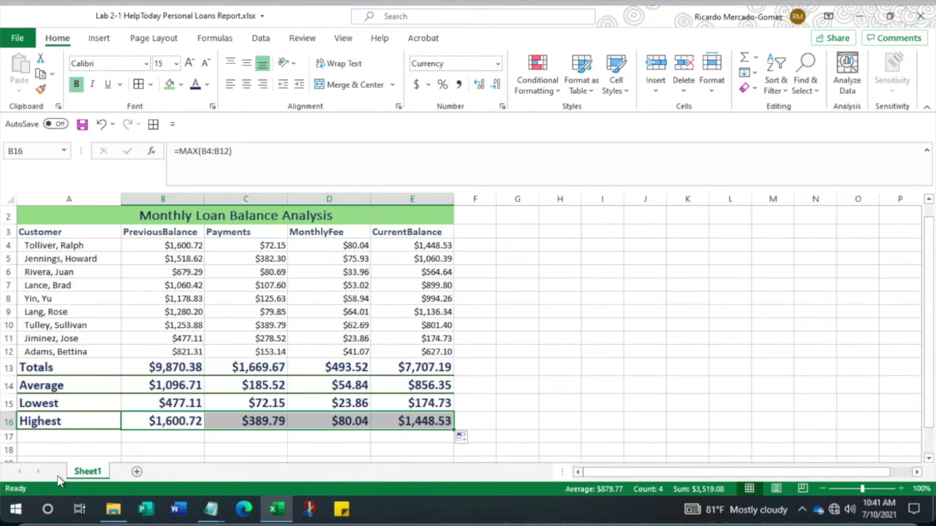
{"action": "left_click", "coordinate": [214, 439]}
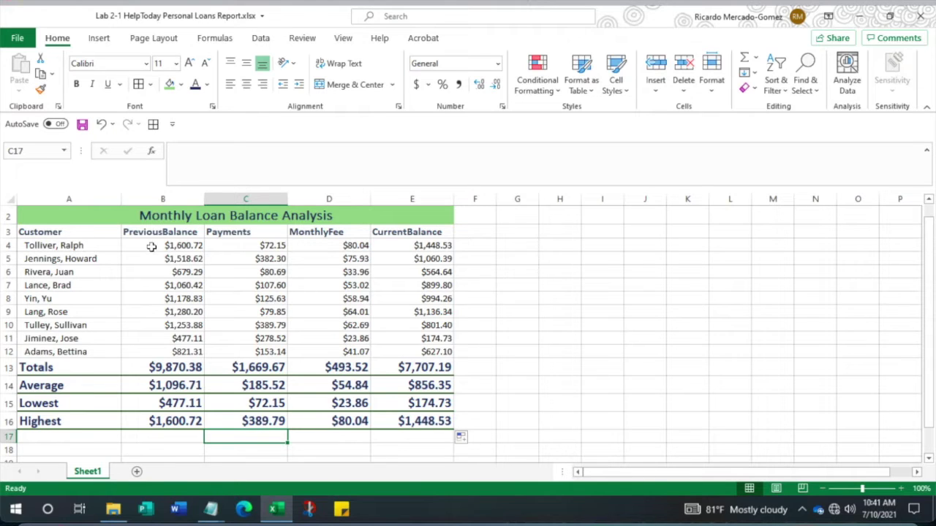
- Select names A4:A12 plus CurrentBalance E4:E12 and insert the recommended clustered bar chart
{"action": "left_click", "coordinate": [49, 247]}
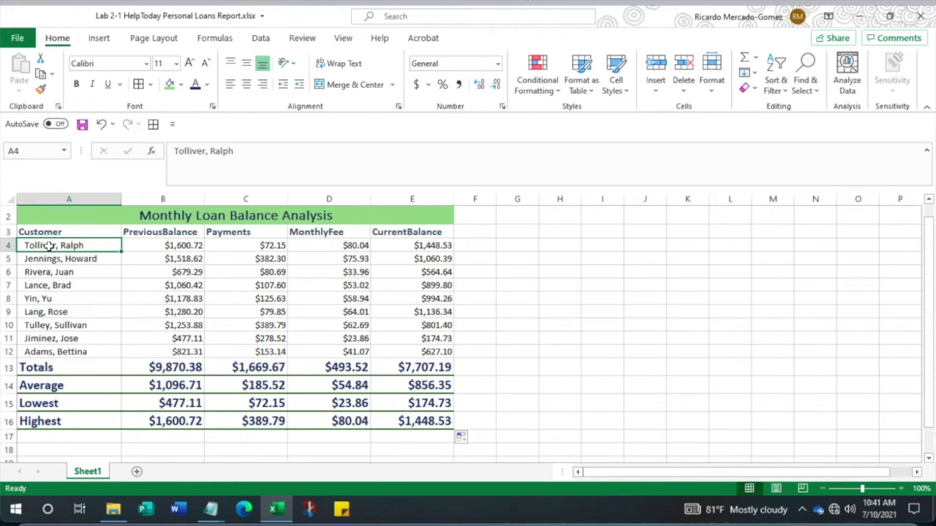
{"action": "left_click_drag", "start_coordinate": [49, 247], "coordinate": [48, 352]}
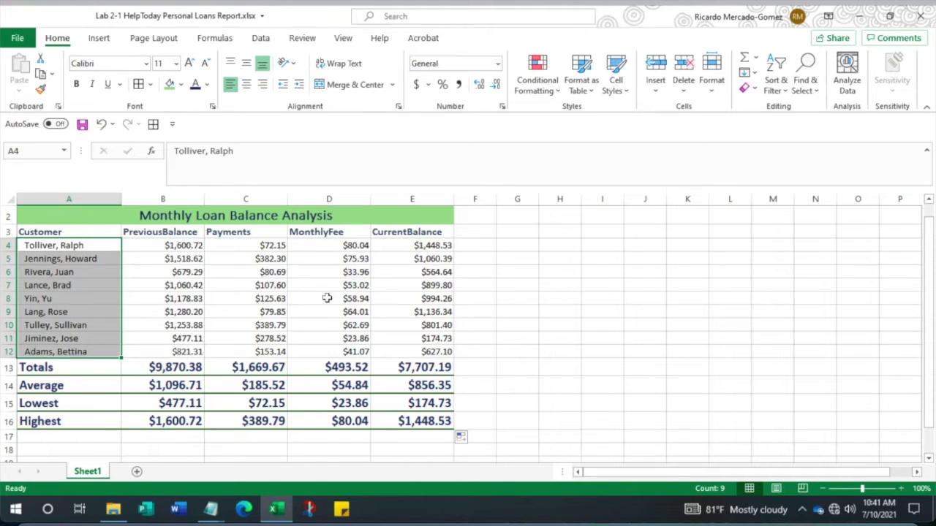
{"action": "left_click_drag", "start_coordinate": [426, 246], "coordinate": [414, 351]}
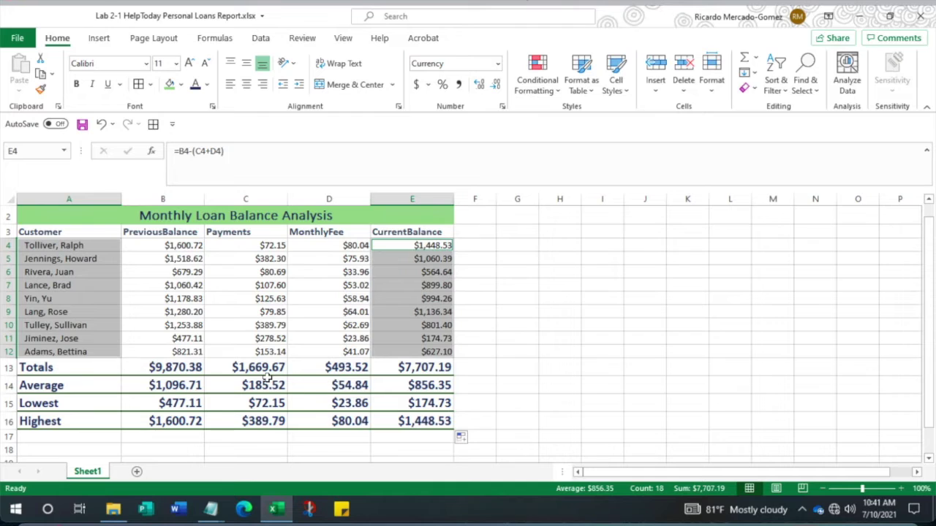
{"action": "left_click", "coordinate": [100, 39]}
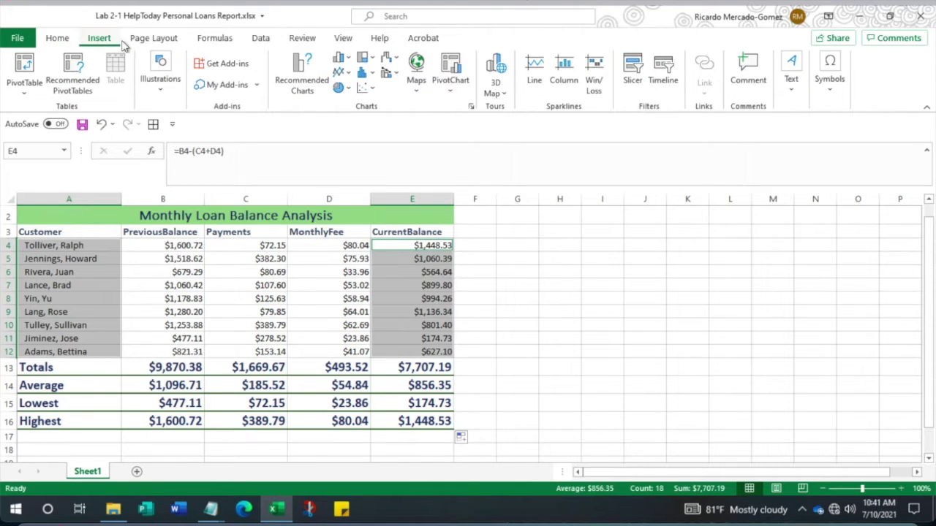
{"action": "left_click", "coordinate": [297, 73]}
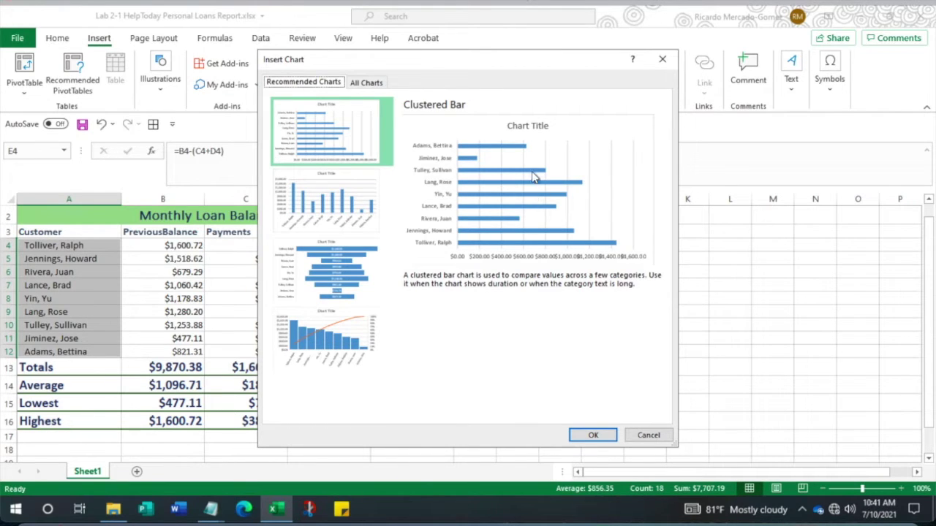
{"action": "left_click", "coordinate": [595, 435]}
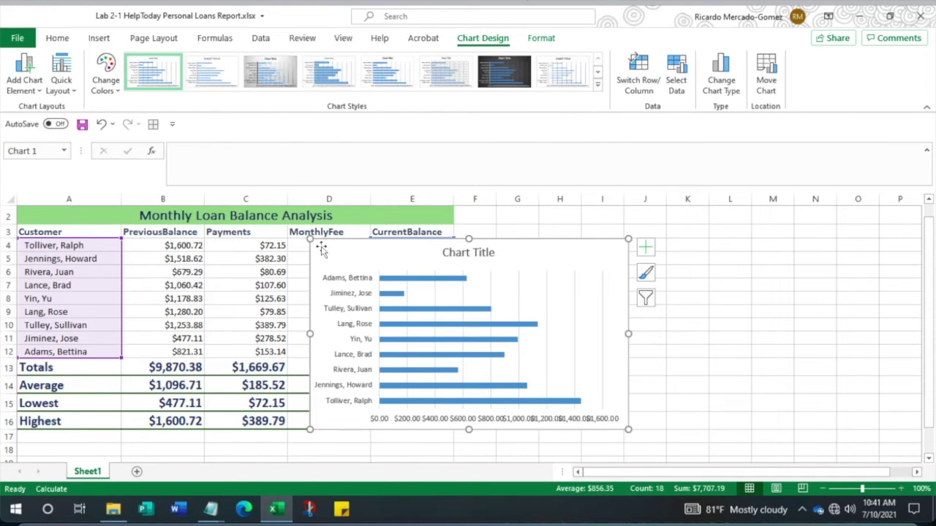
- Move the chart beside the table and link its title to A2, 'Monthly Loan Balance Analysis'
{"action": "left_click_drag", "start_coordinate": [330, 254], "coordinate": [482, 230]}
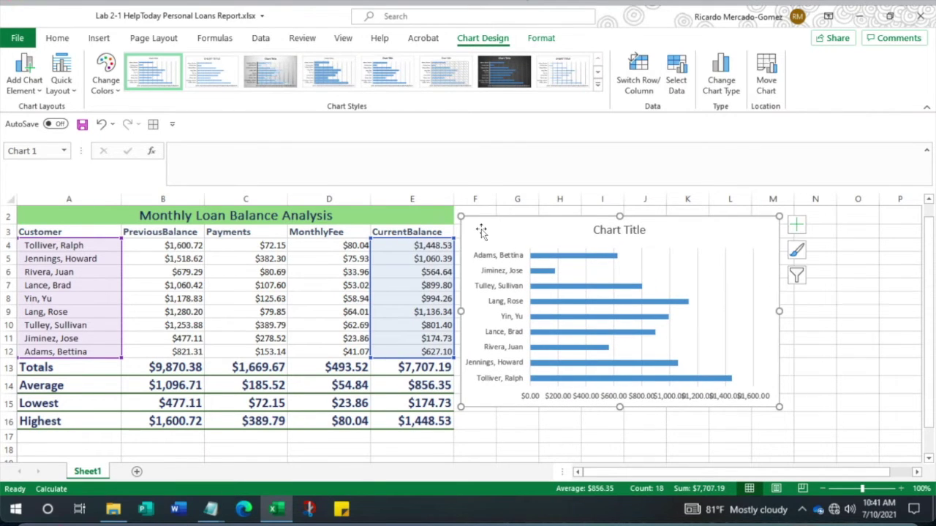
{"action": "left_click", "coordinate": [618, 231]}
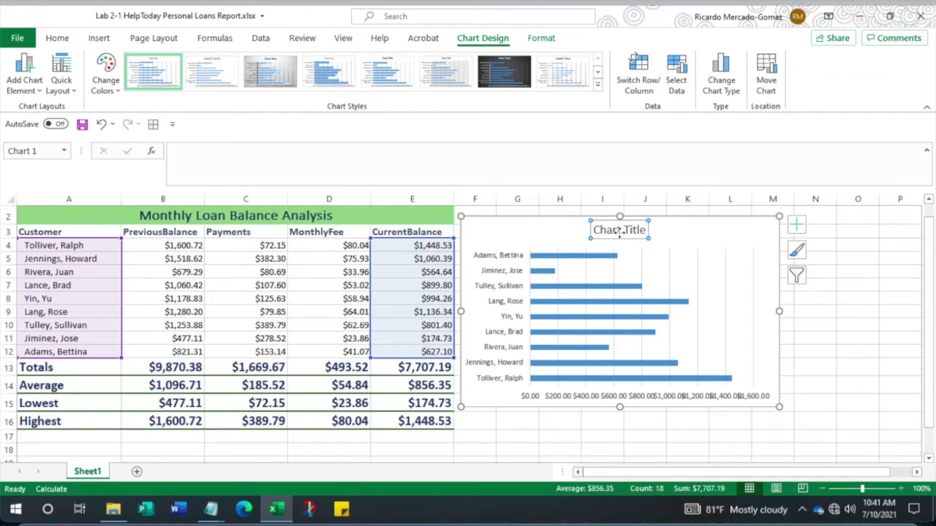
{"action": "left_click", "coordinate": [176, 152]}
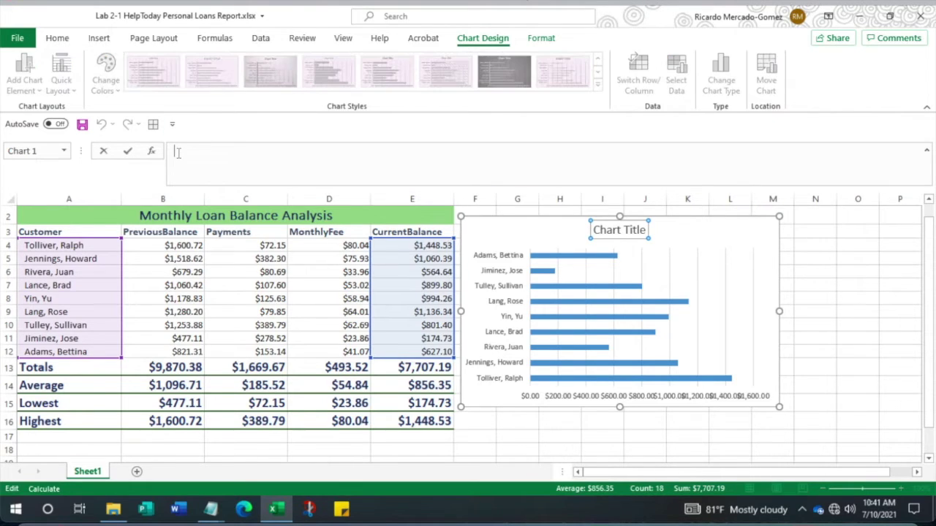
{"action": "left_click", "coordinate": [927, 150]}
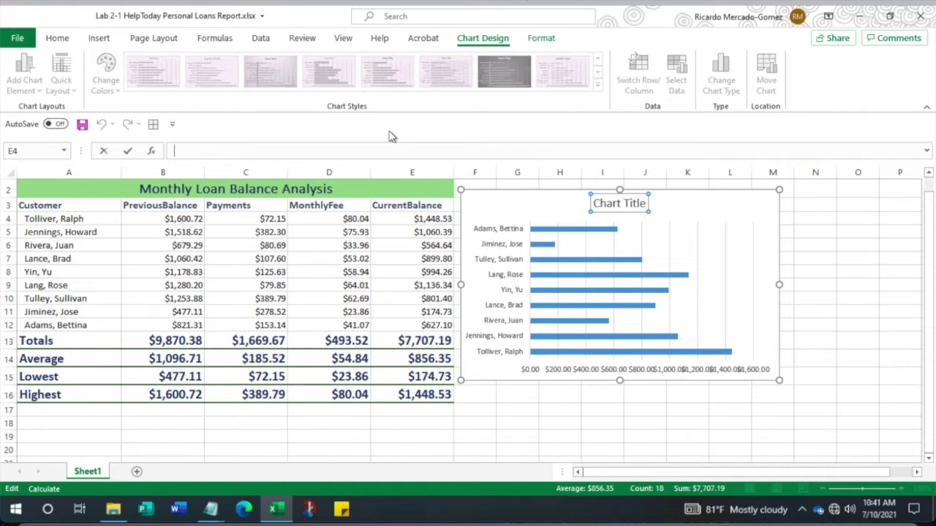
{"action": "left_click", "coordinate": [928, 151]}
{"action": "left_click", "coordinate": [928, 152]}
{"action": "scroll", "coordinate": [164, 189], "scroll_direction": "up", "scroll_amount": 1}
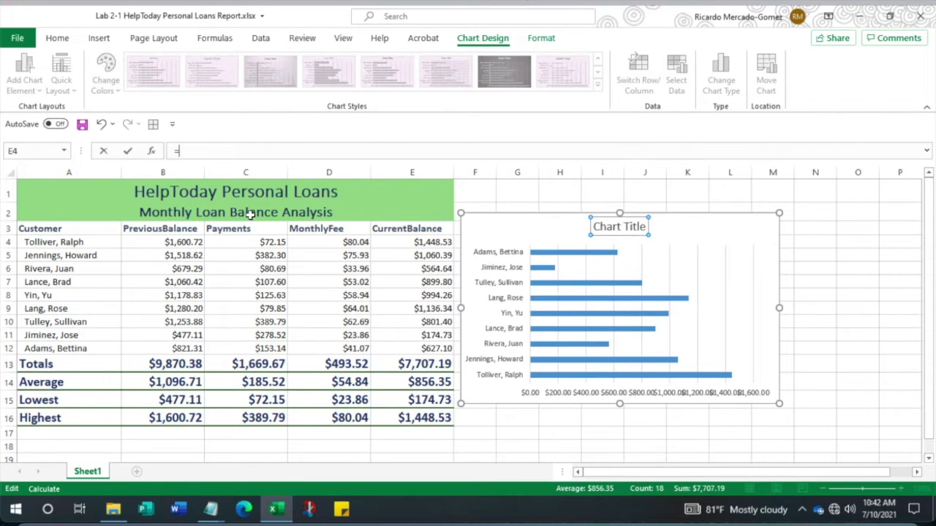
{"action": "left_click", "coordinate": [161, 214]}
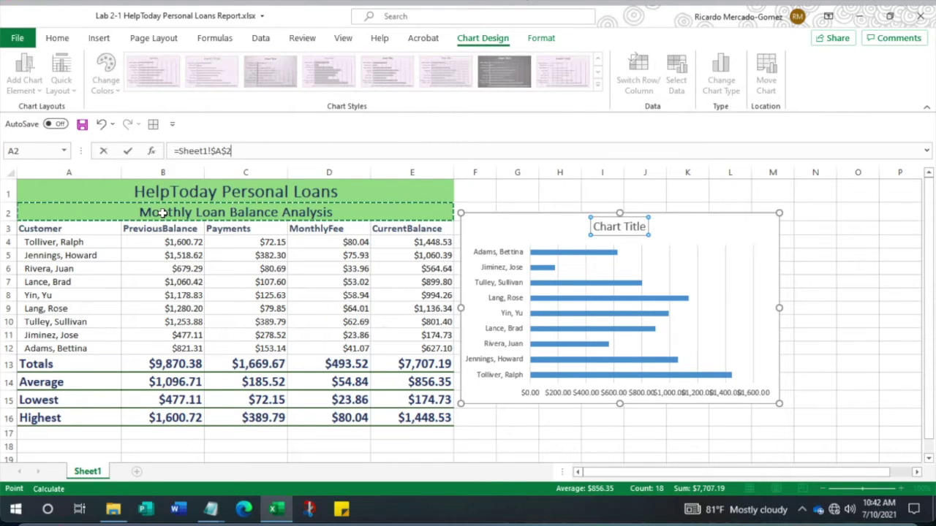
{"action": "key", "text": "Return"}
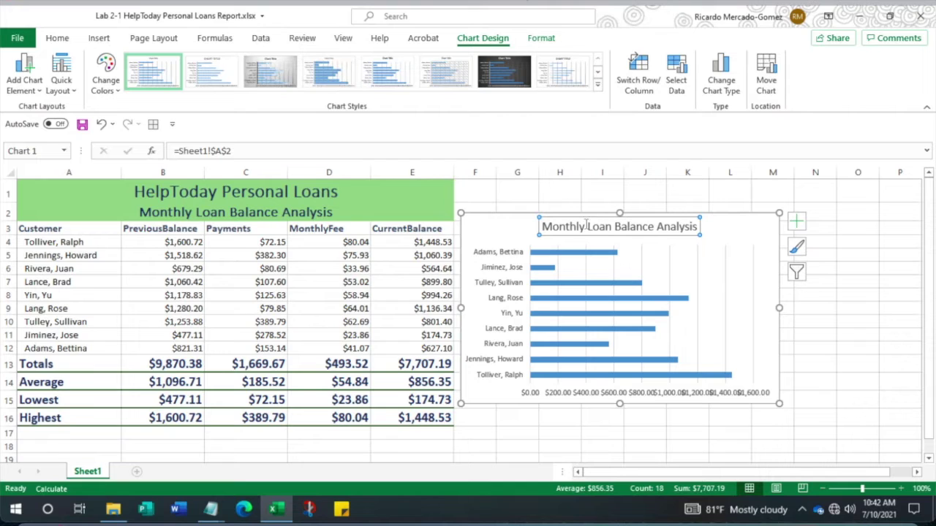
{"action": "left_click", "coordinate": [161, 214]}
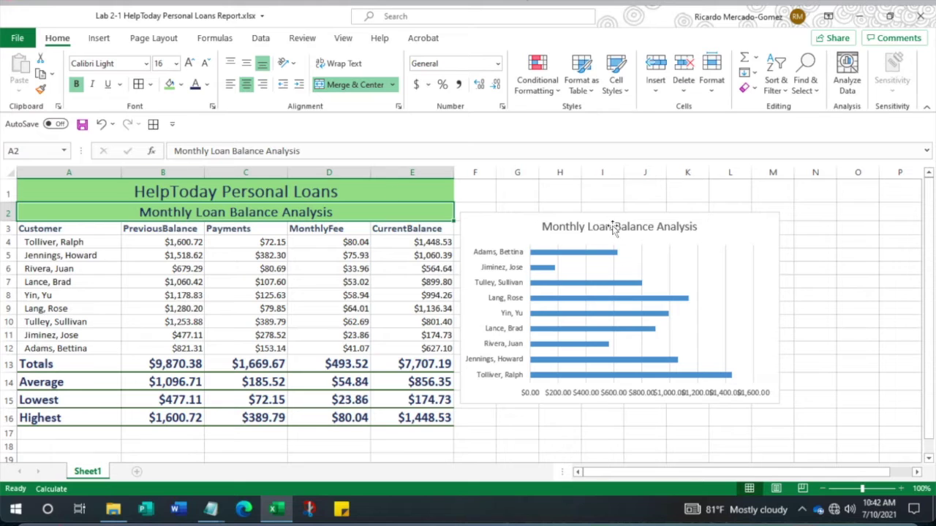
- Delete the chart's horizontal value axis and its major gridlines
{"action": "left_click", "coordinate": [747, 229]}
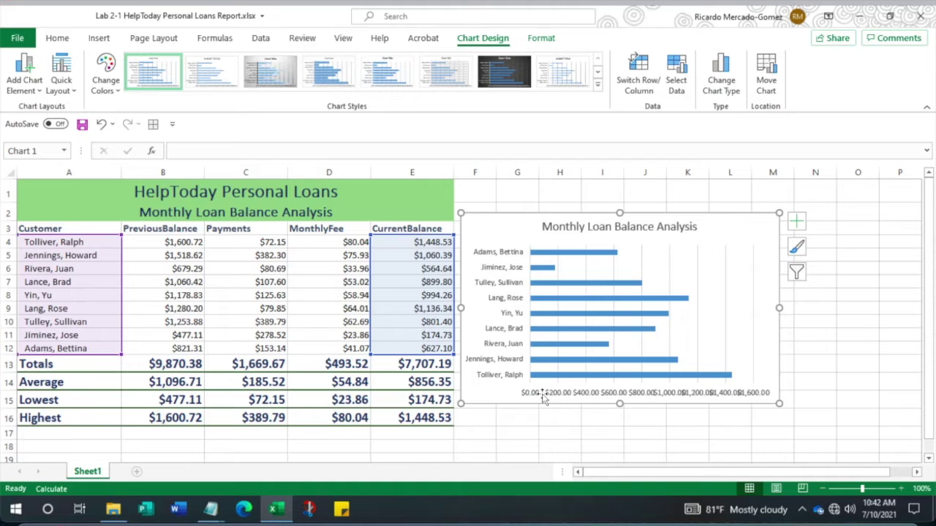
{"action": "left_click", "coordinate": [585, 398]}
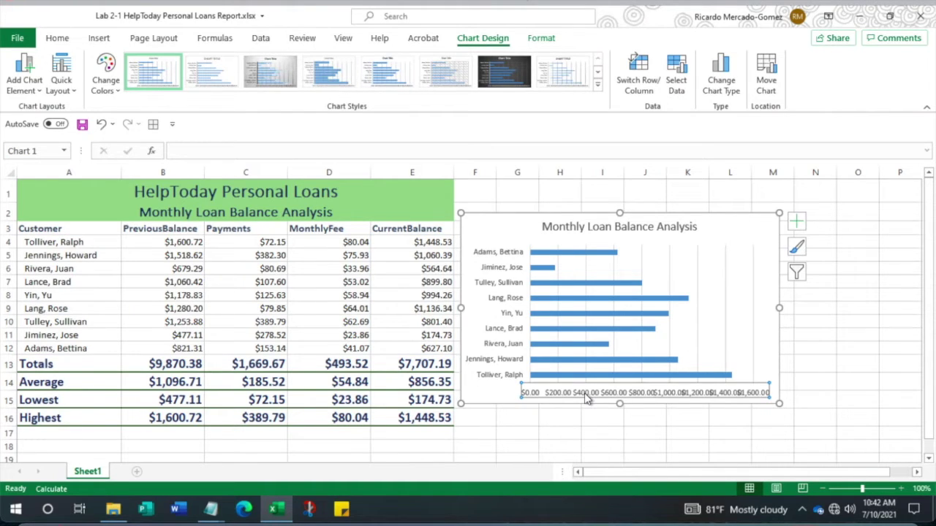
{"action": "key", "text": "Delete"}
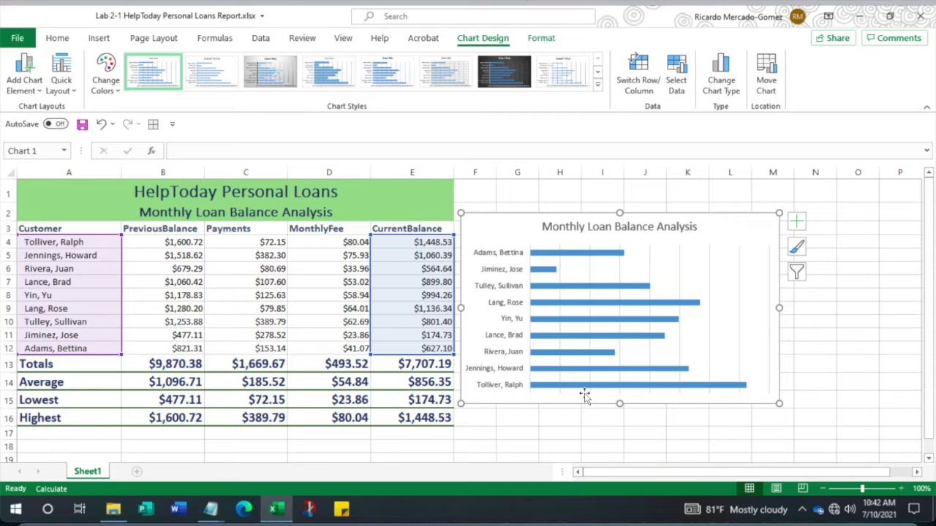
{"action": "left_click", "coordinate": [736, 256]}
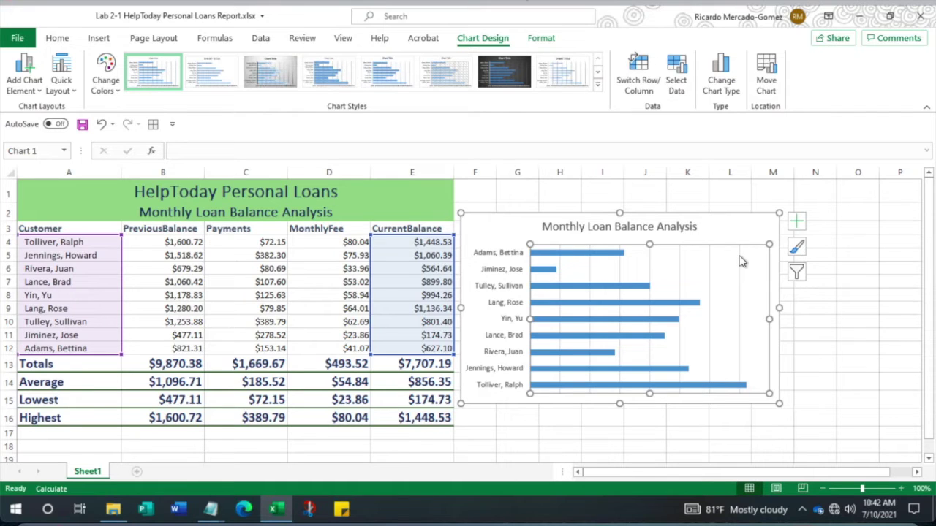
{"action": "left_click", "coordinate": [740, 260]}
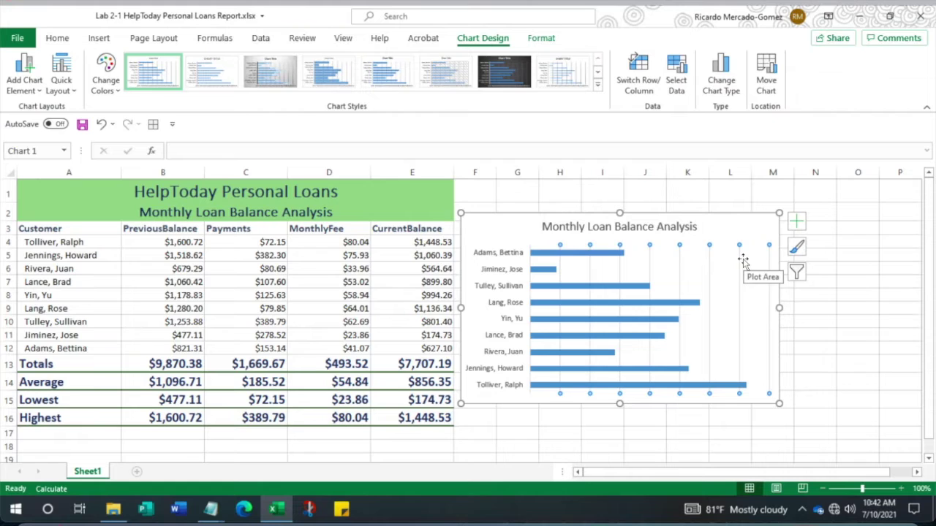
{"action": "key", "text": "Delete"}
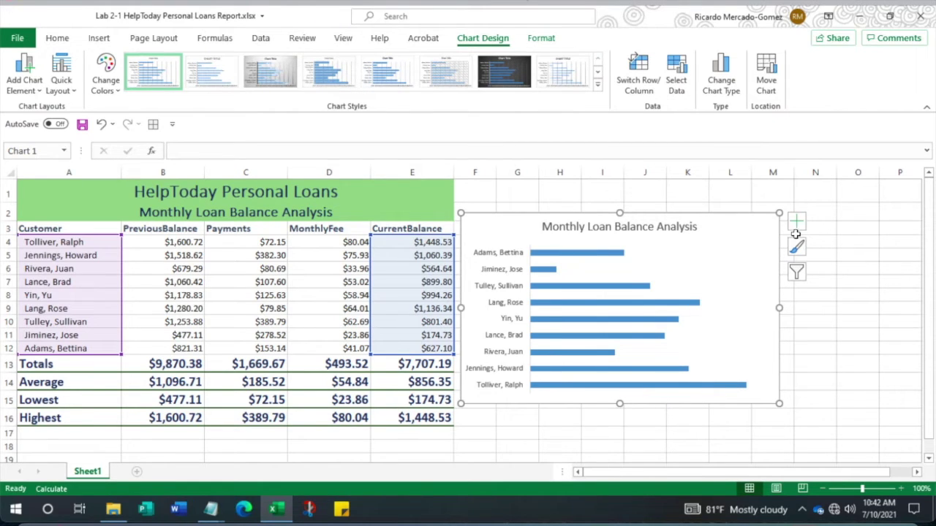
- Turn on data labels so each bar shows its CurrentBalance value
{"action": "left_click", "coordinate": [797, 223]}
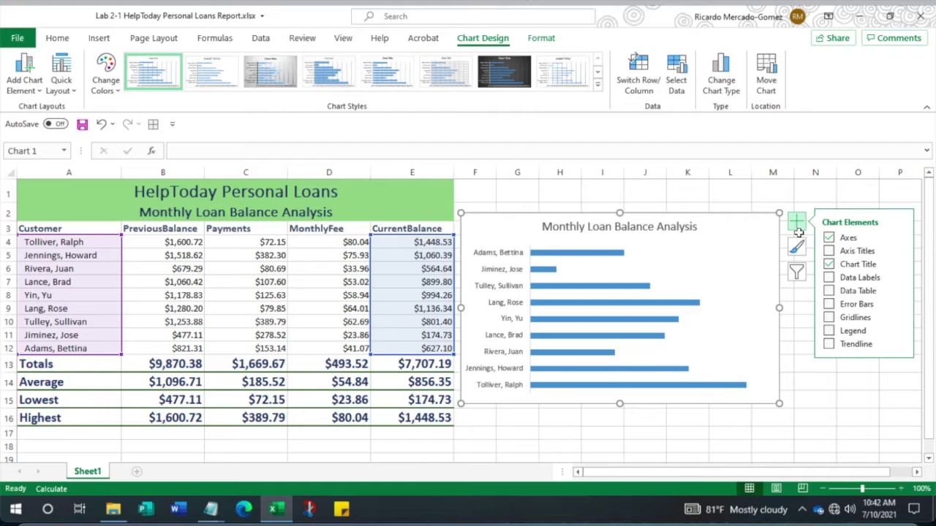
{"action": "left_click", "coordinate": [829, 279]}
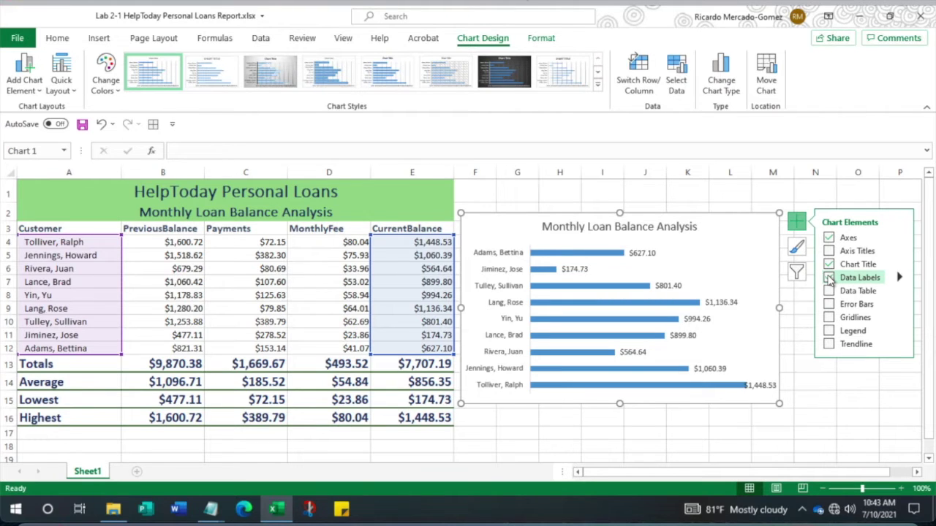
{"action": "left_click", "coordinate": [585, 431]}
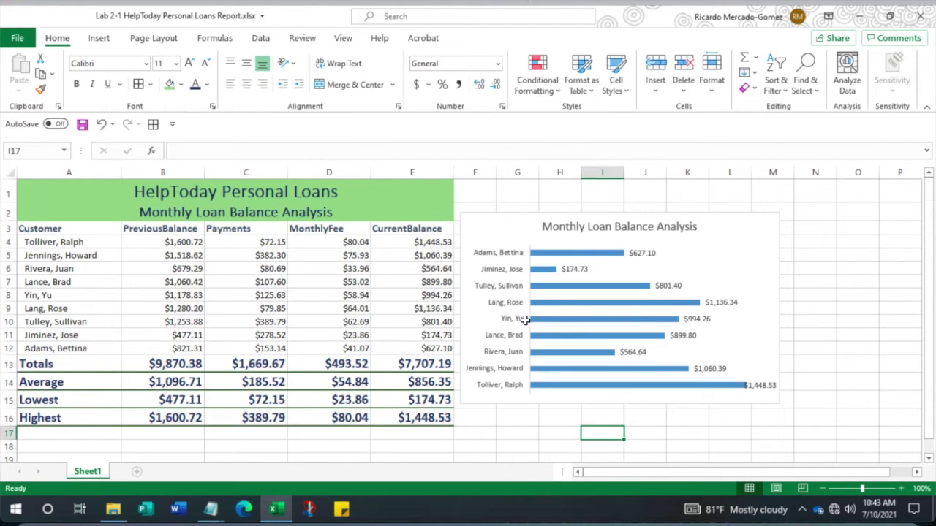
{"action": "left_click", "coordinate": [484, 225]}
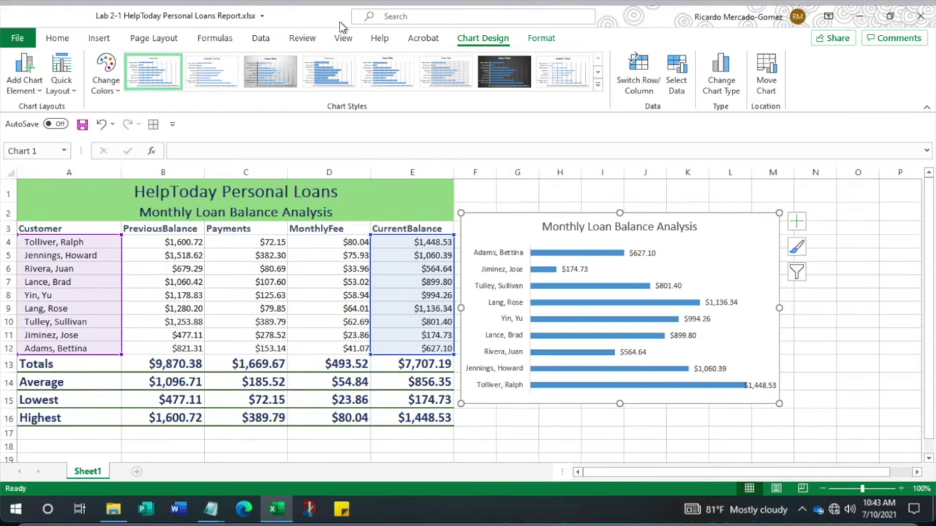
- Fill the chart area with Green Accent 6 Lighter 80% and give it a 1 pt green outline
{"action": "left_click", "coordinate": [540, 38]}
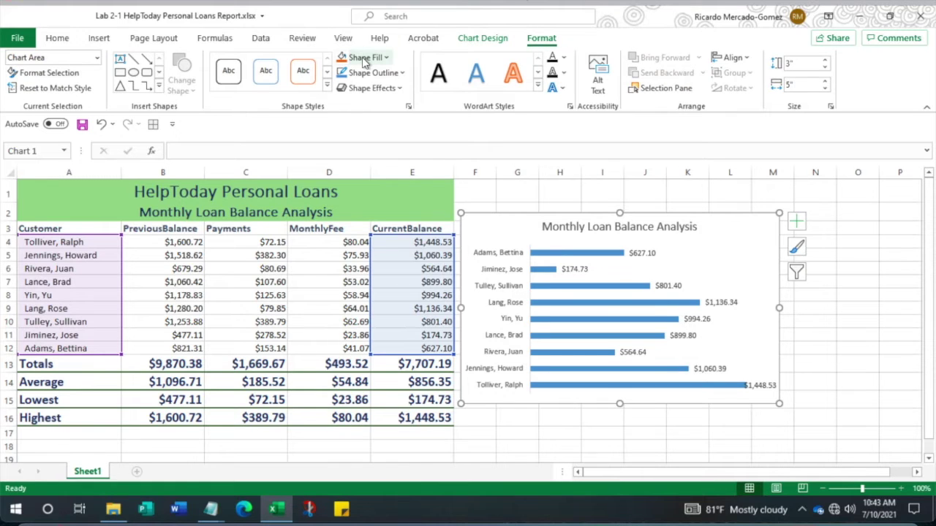
{"action": "left_click", "coordinate": [385, 58]}
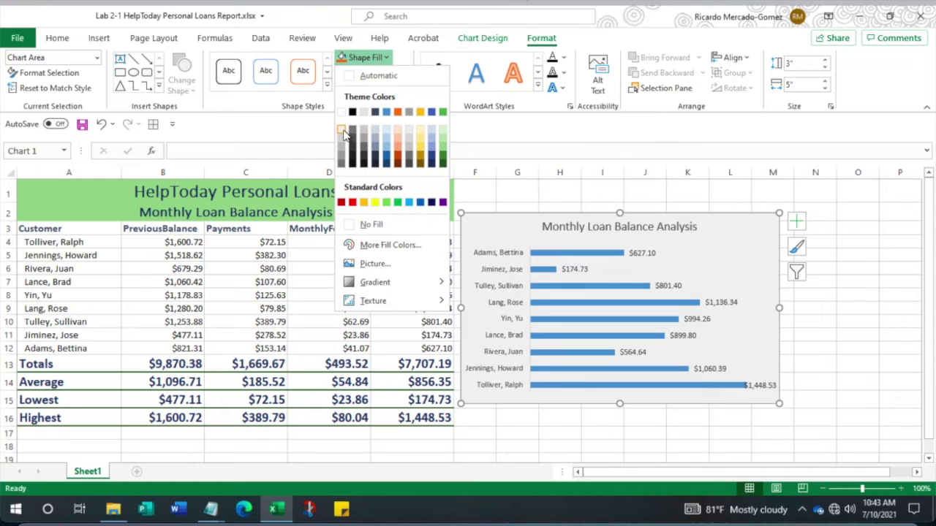
{"action": "left_click", "coordinate": [442, 133]}
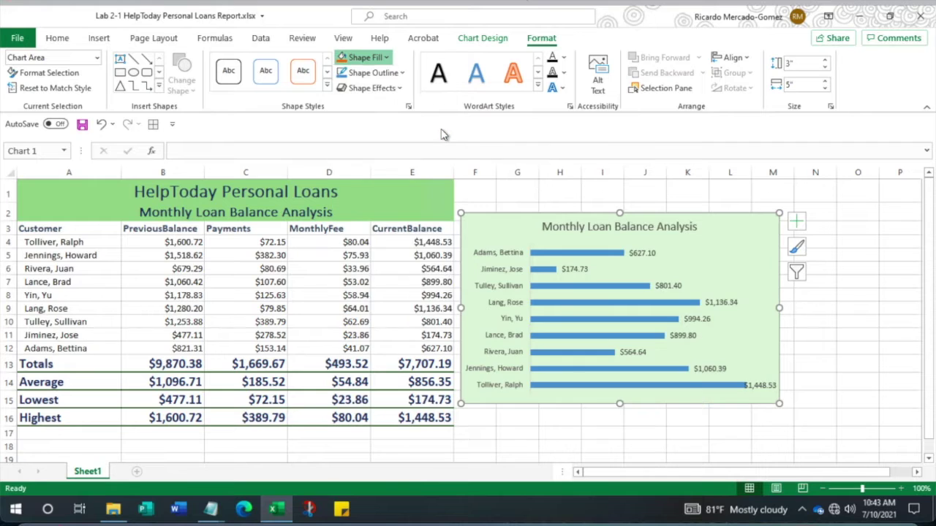
{"action": "left_click", "coordinate": [403, 74]}
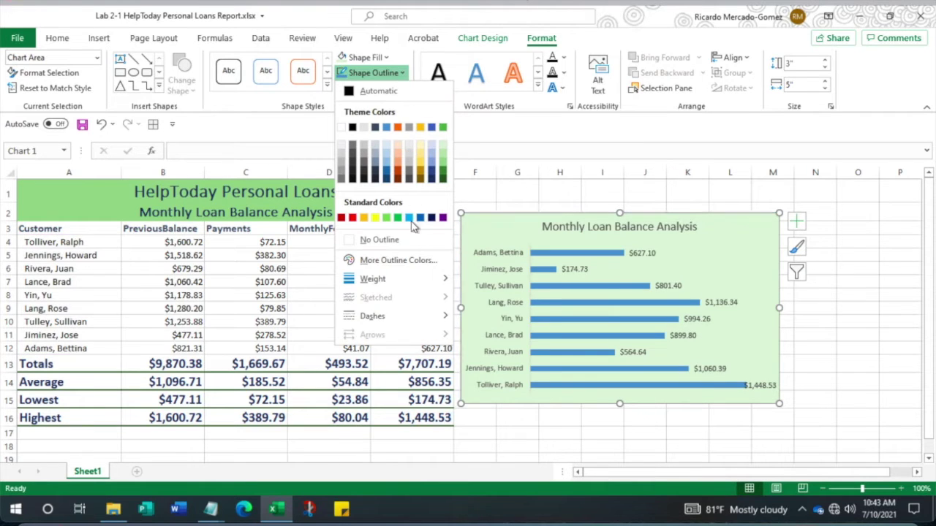
{"action": "mouse_move", "coordinate": [420, 283]}
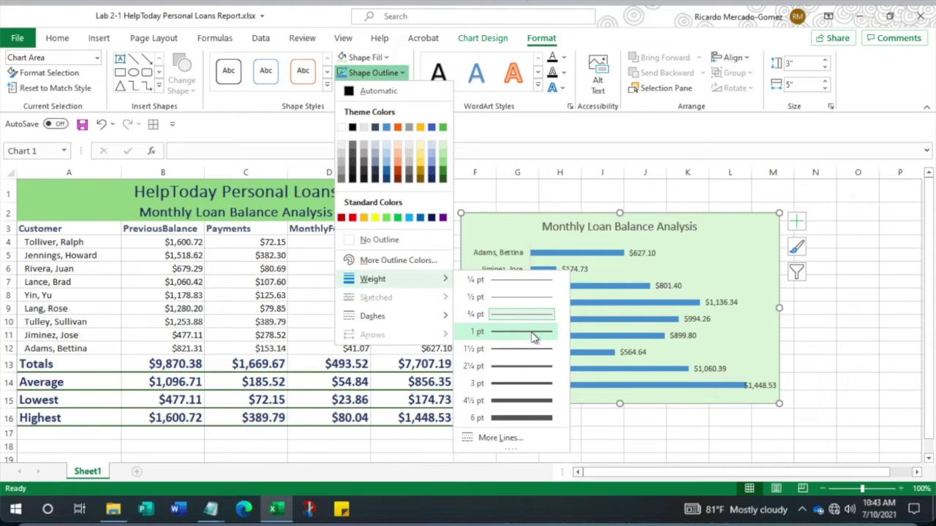
{"action": "left_click", "coordinate": [532, 337]}
{"action": "left_click", "coordinate": [401, 73]}
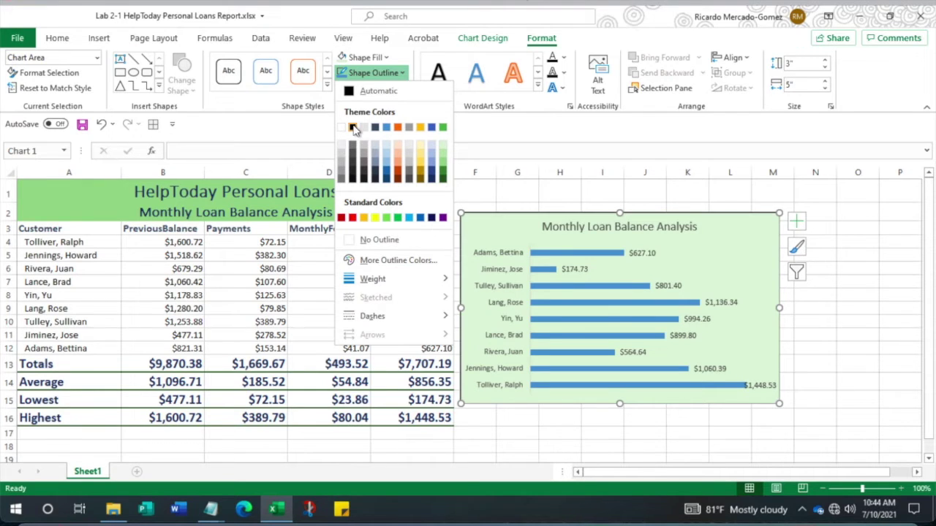
{"action": "left_click", "coordinate": [397, 218]}
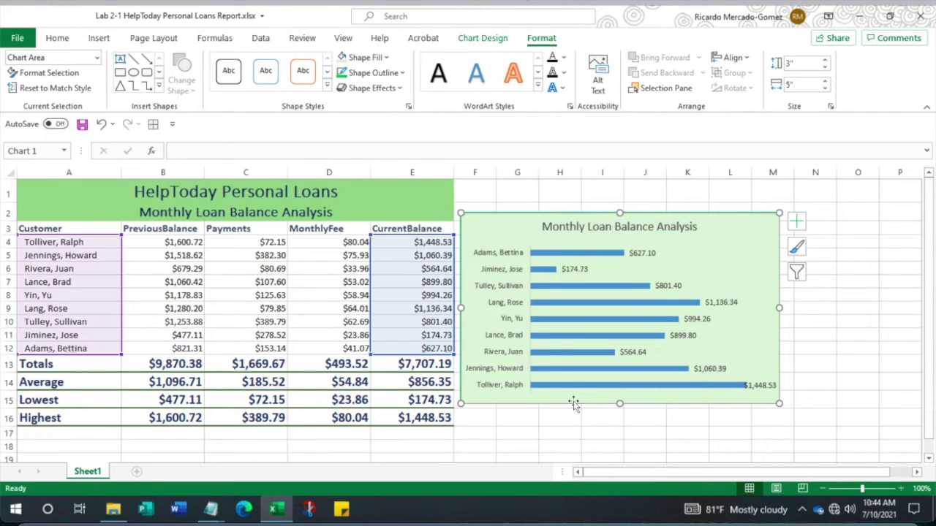
{"action": "left_click", "coordinate": [563, 431]}
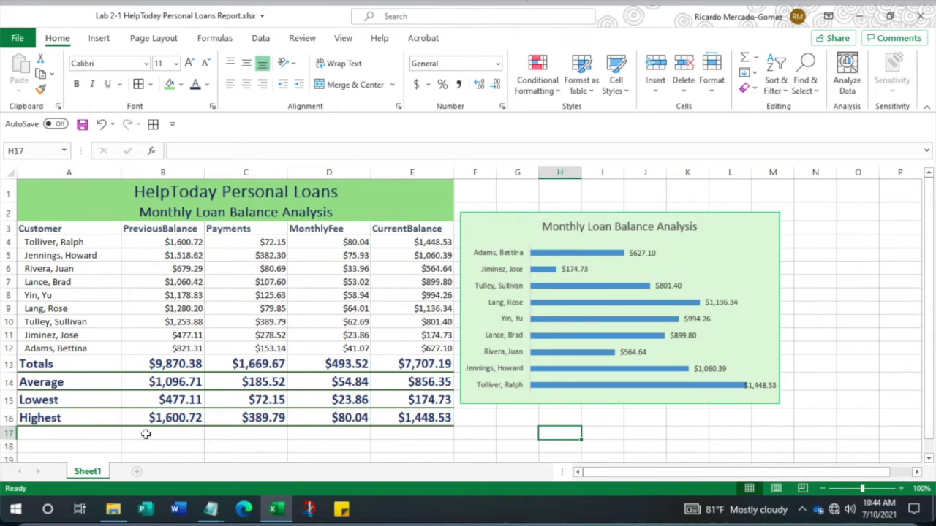
- Rename the Sheet1 tab to 'Personal Loans'
{"action": "double_click", "coordinate": [86, 473]}
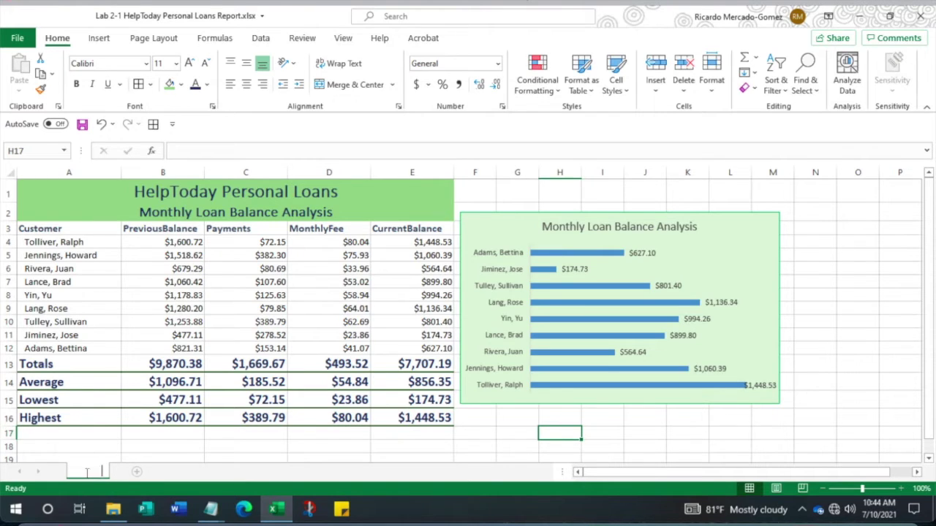
{"action": "type", "text": "P"}
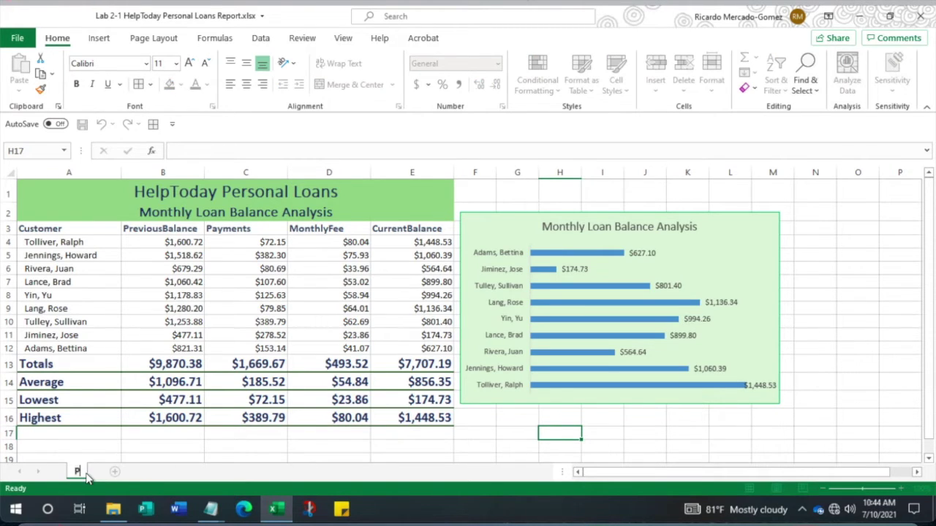
{"action": "type", "text": "ersonal"}
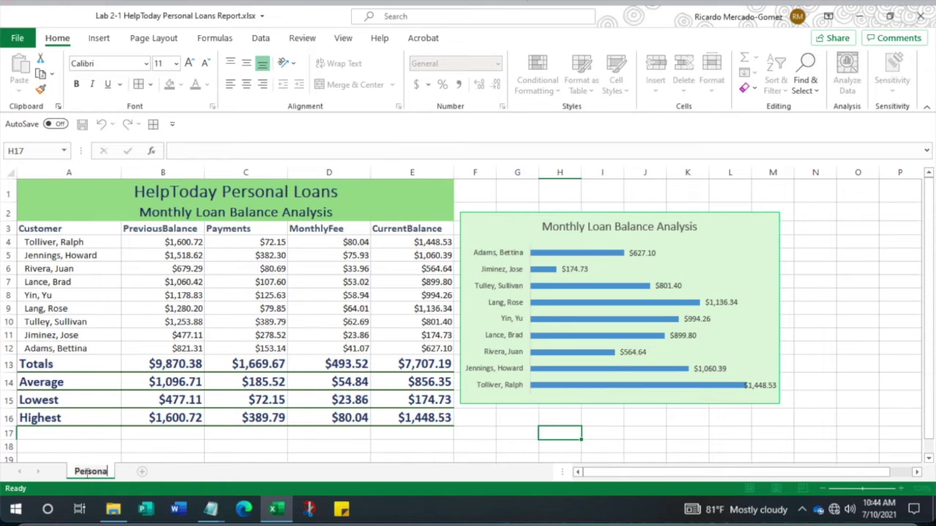
{"action": "type", "text": " Loans"}
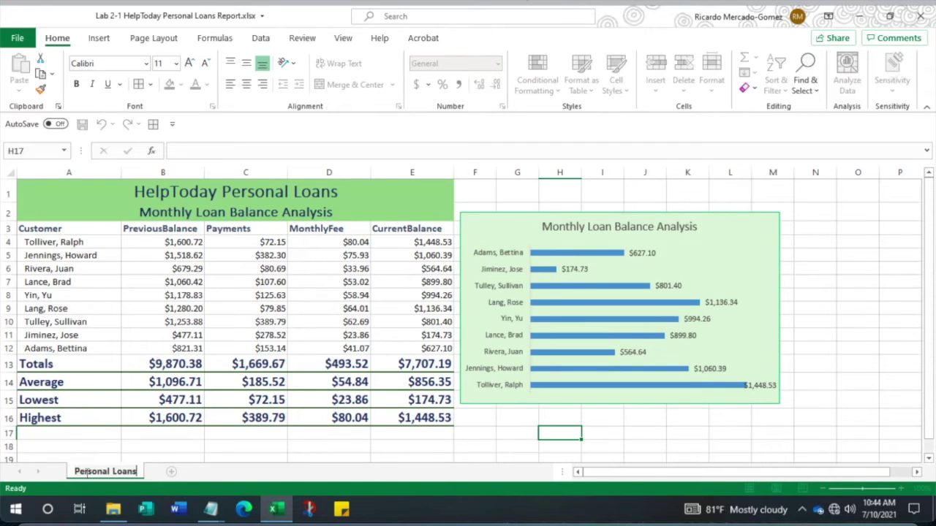
{"action": "key", "text": "Return"}
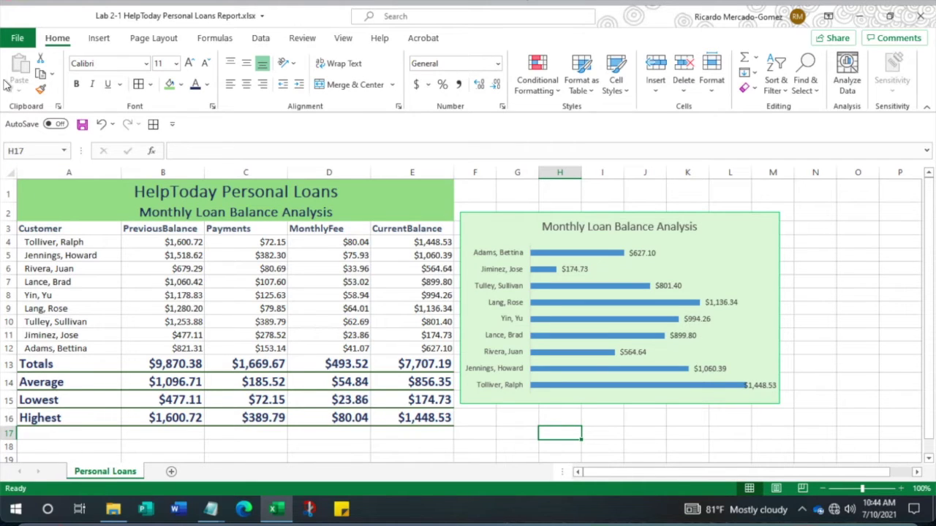
{"action": "left_click", "coordinate": [18, 40]}
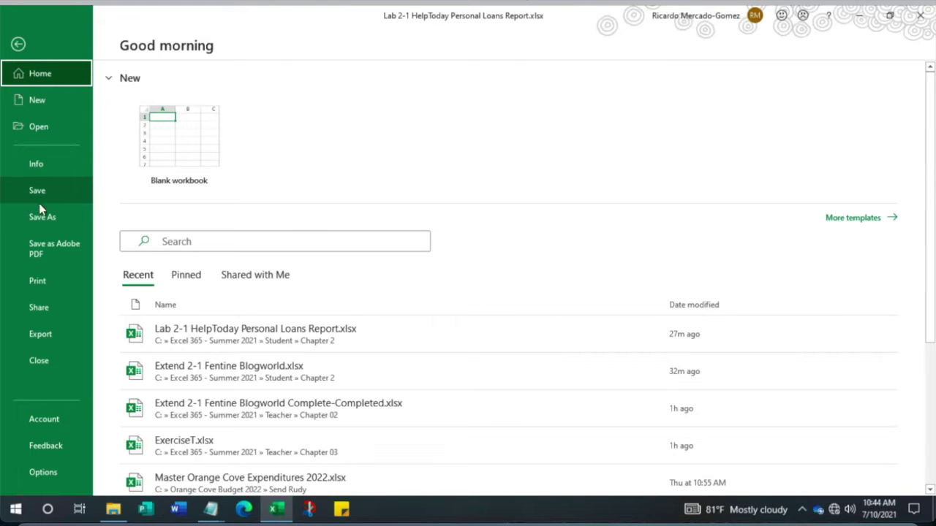
{"action": "left_click", "coordinate": [48, 218]}
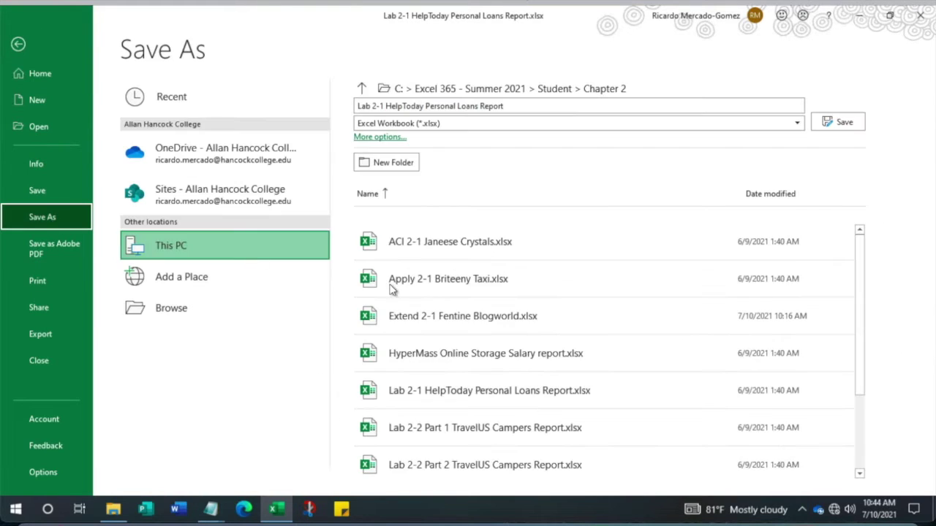
{"action": "left_click", "coordinate": [552, 104]}
{"action": "left_click", "coordinate": [552, 105]}
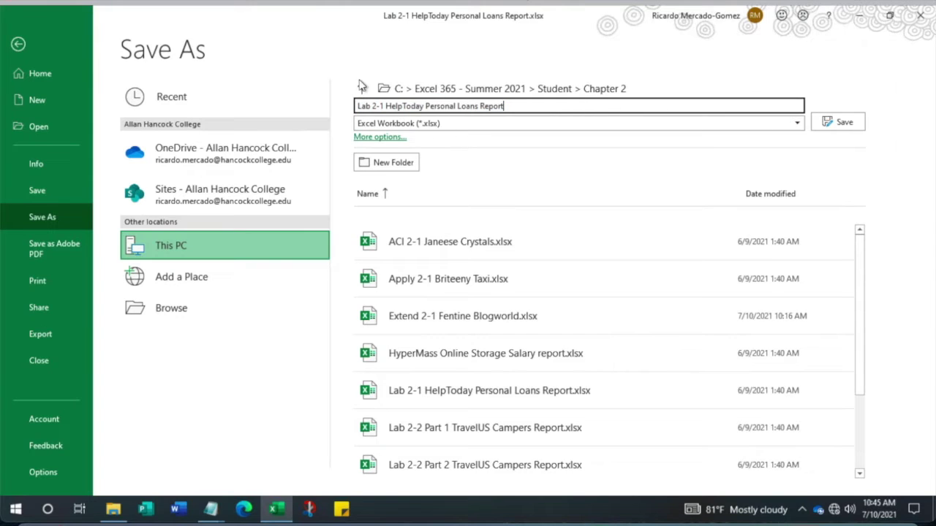
{"action": "left_click", "coordinate": [21, 44]}
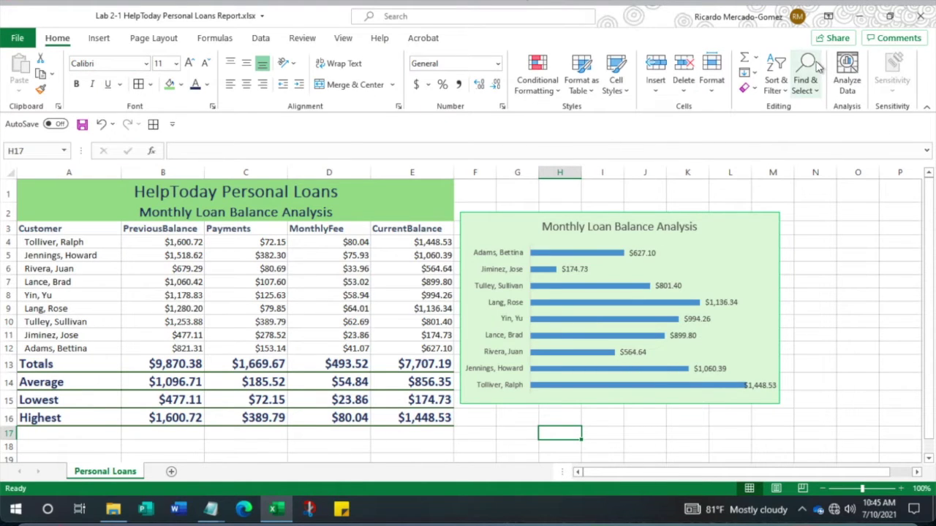
{"action": "left_click", "coordinate": [921, 18]}
{"action": "left_click", "coordinate": [485, 274]}
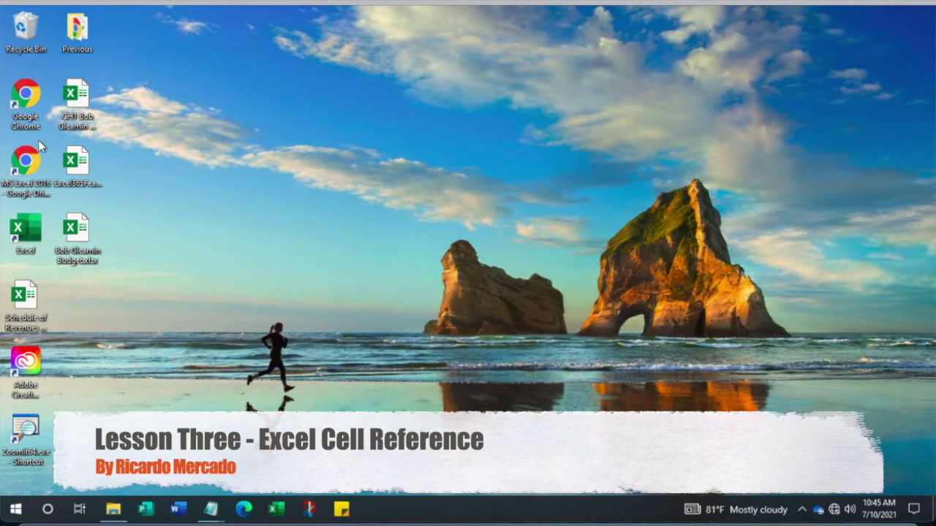
- In File Explorer, go to Student > Chapter 3 and open Exercise.xlsx
{"action": "left_click", "coordinate": [114, 510]}
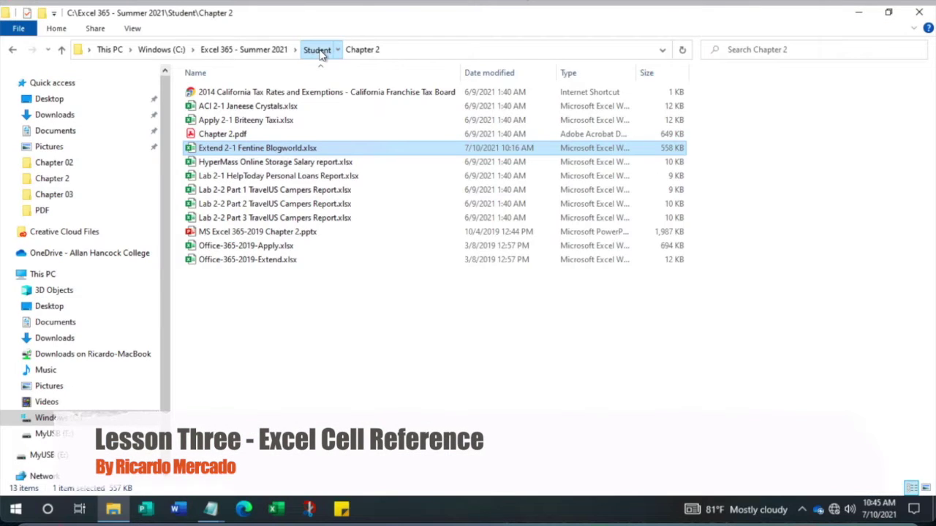
{"action": "left_click", "coordinate": [319, 50]}
{"action": "double_click", "coordinate": [216, 122]}
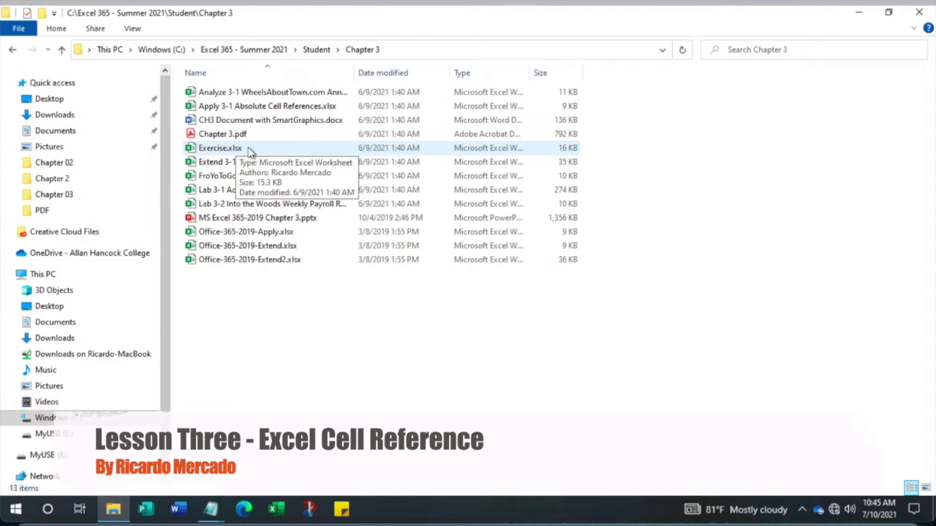
{"action": "left_click", "coordinate": [208, 152]}
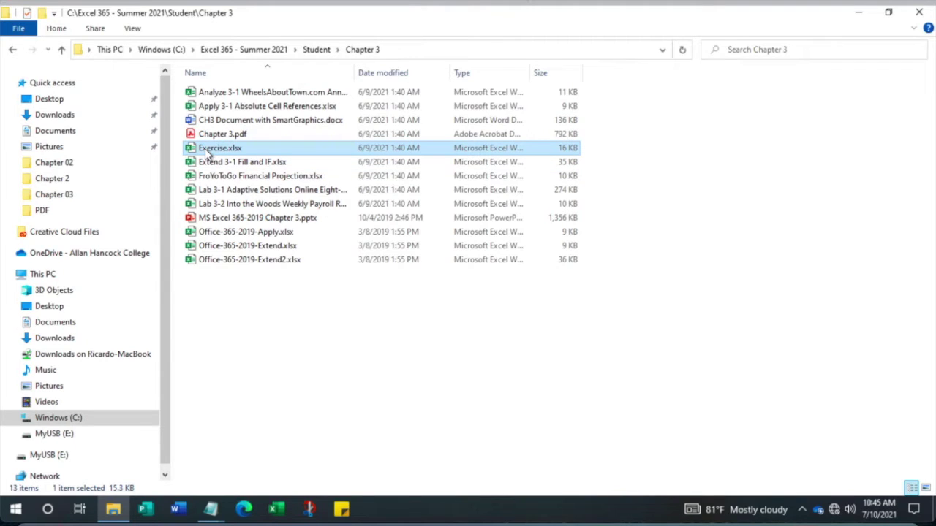
{"action": "double_click", "coordinate": [211, 150]}
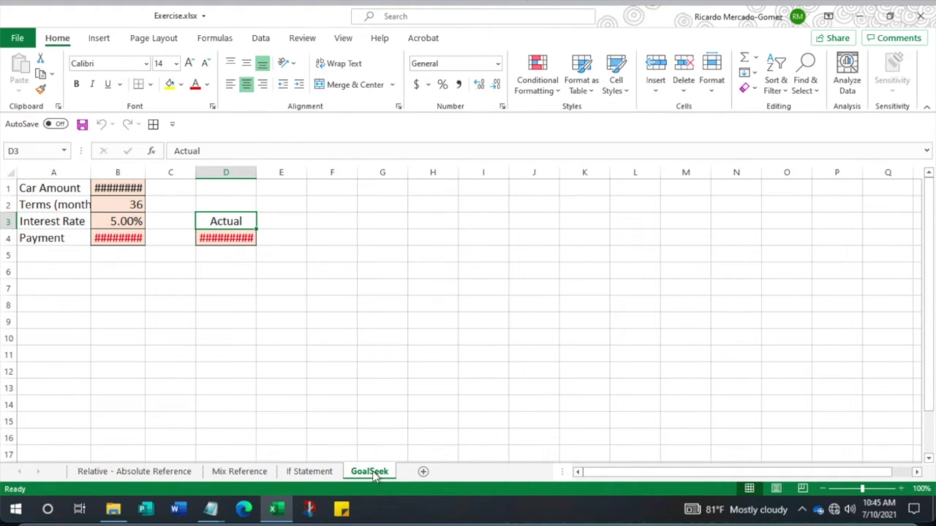
- On the Relative - Absolute Reference sheet, autofit column B so prices like $2.99 show fully
{"action": "left_click", "coordinate": [115, 474]}
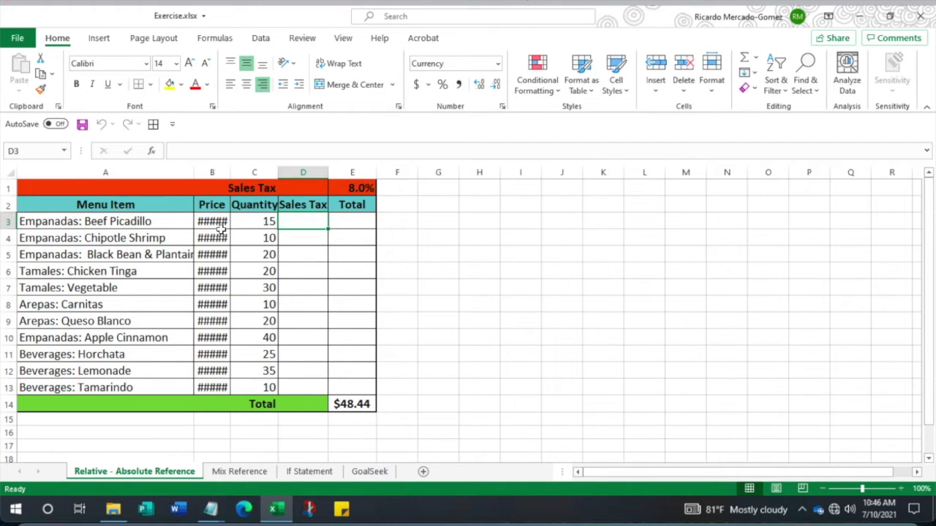
{"action": "double_click", "coordinate": [229, 171]}
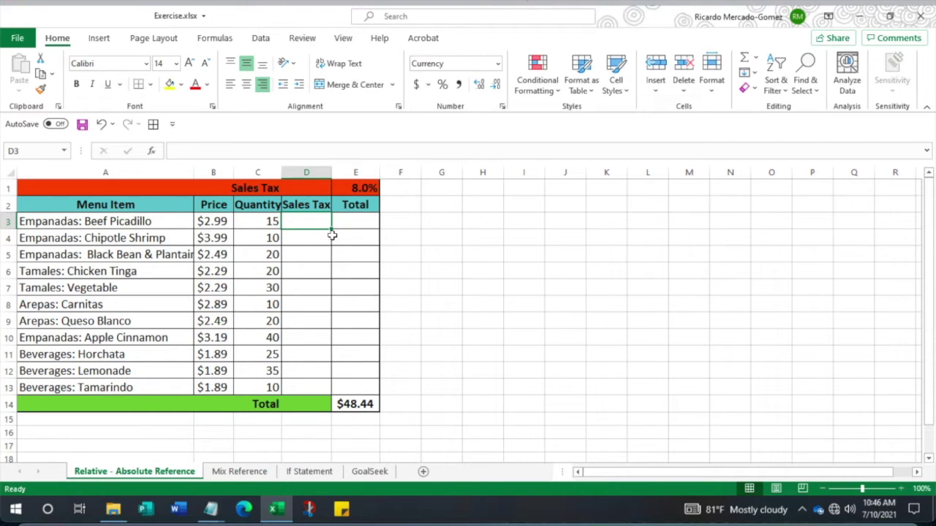
- Clear the $48.44 grand total from E14, then begin a formula in D3
{"action": "left_click", "coordinate": [348, 404]}
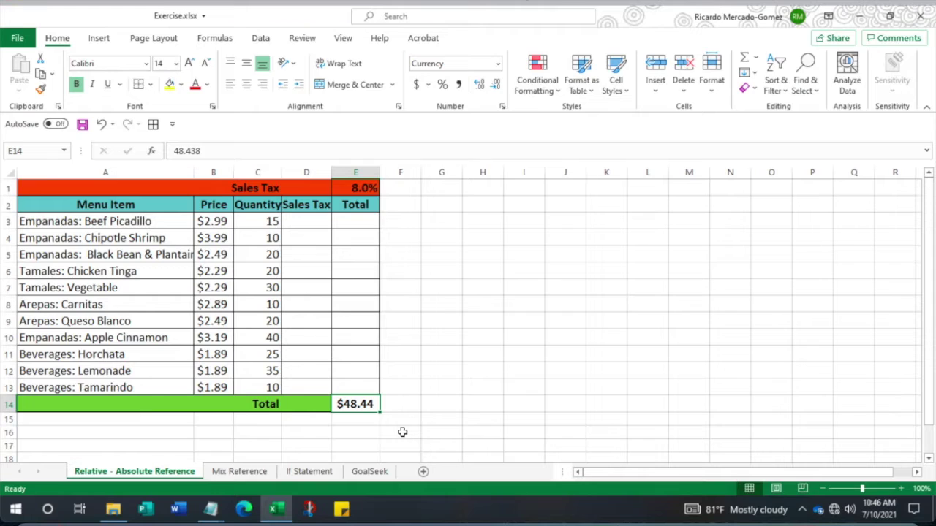
{"action": "key", "text": "BackSpace"}
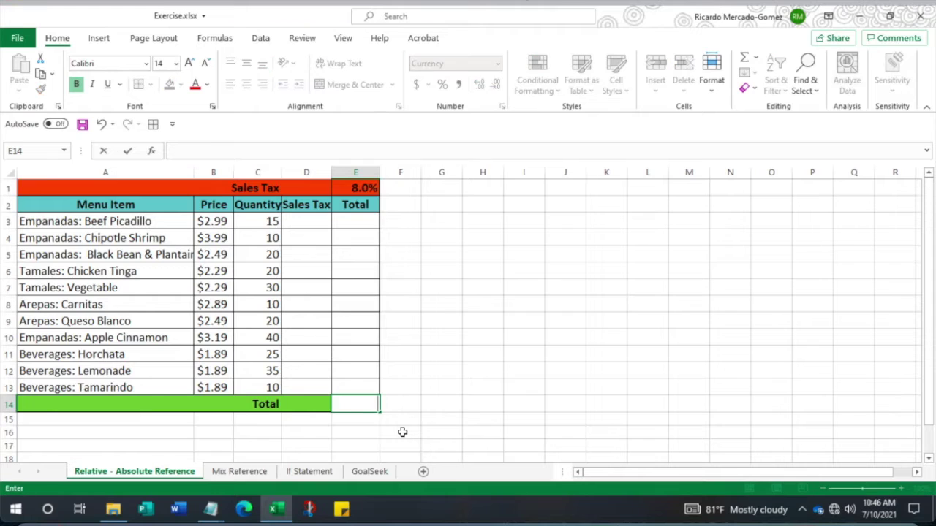
{"action": "left_click", "coordinate": [312, 219]}
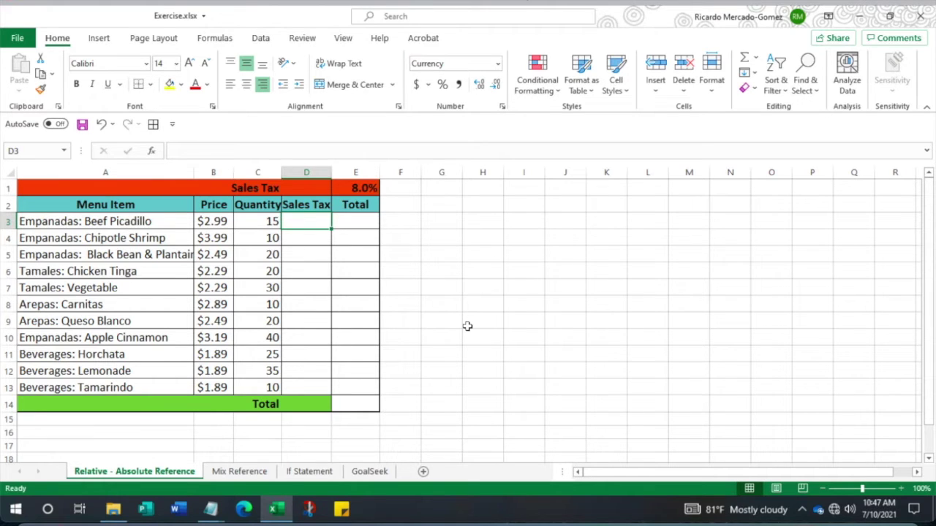
{"action": "type", "text": "="}
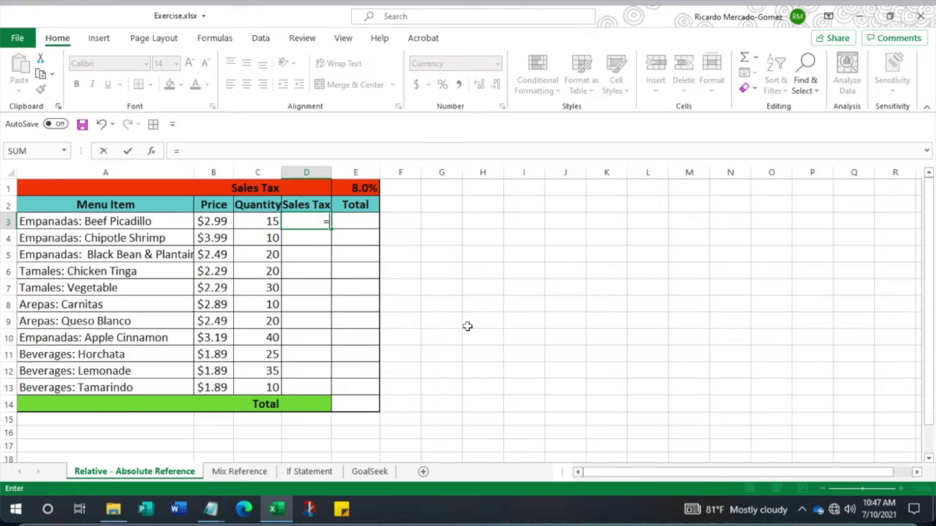
- Enter =B3*C3*8% in D3 and fill it down through D13
{"action": "left_click", "coordinate": [207, 223]}
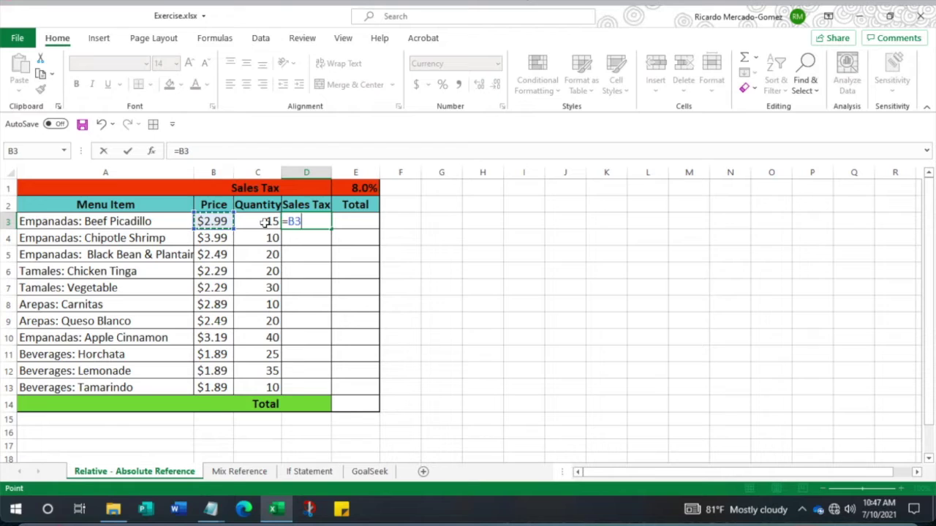
{"action": "type", "text": "*"}
{"action": "left_click", "coordinate": [265, 223]}
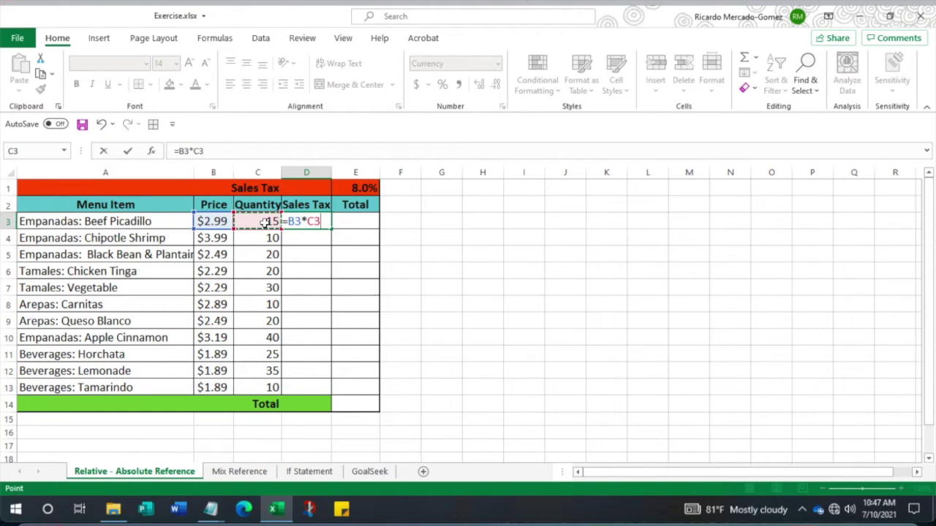
{"action": "type", "text": "*8"}
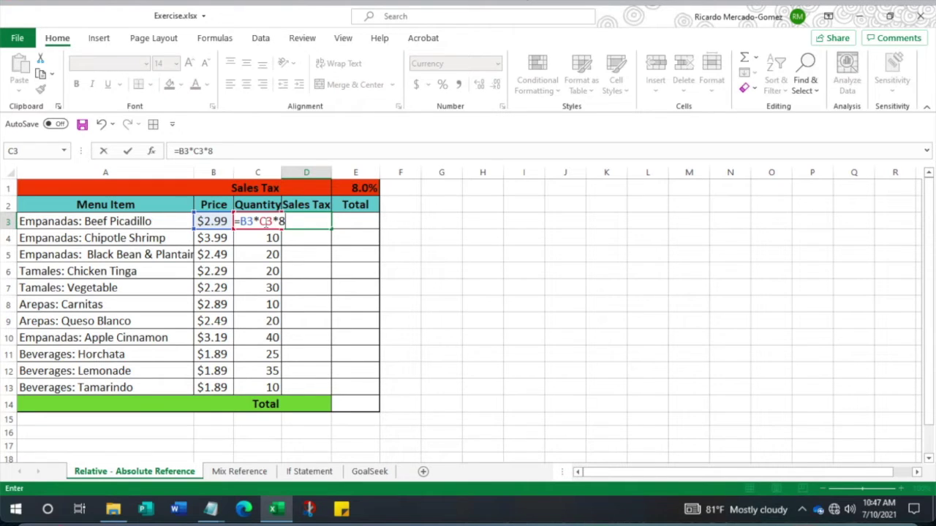
{"action": "type", "text": "%"}
{"action": "key", "text": "Return"}
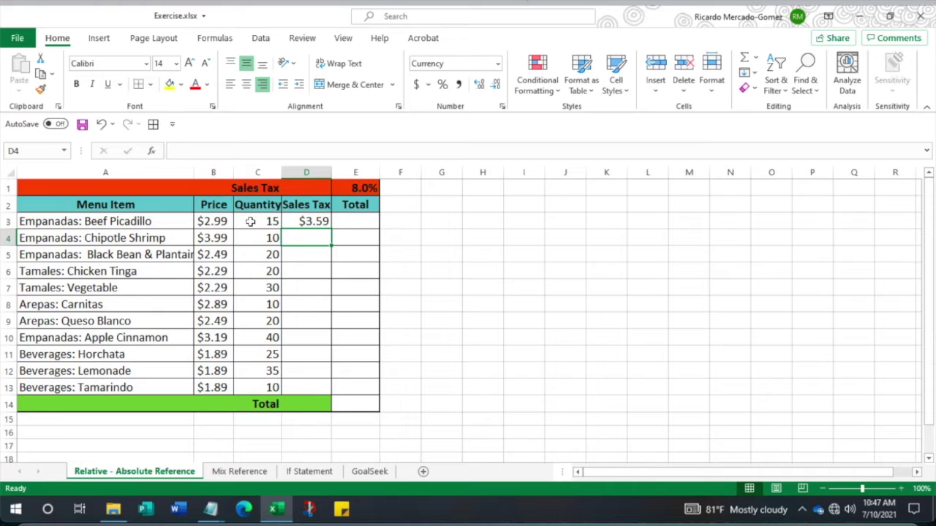
{"action": "left_click", "coordinate": [325, 222]}
{"action": "left_click_drag", "start_coordinate": [331, 232], "coordinate": [317, 388]}
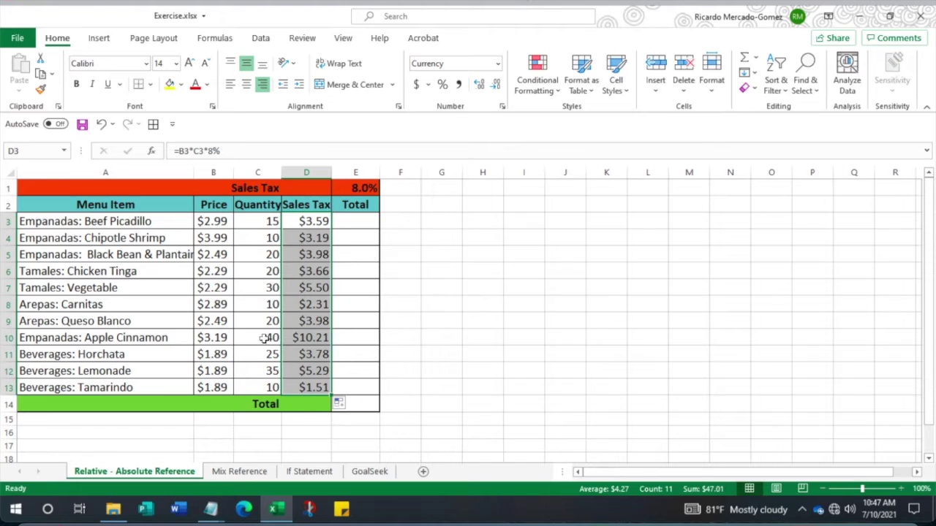
{"action": "left_click", "coordinate": [202, 240]}
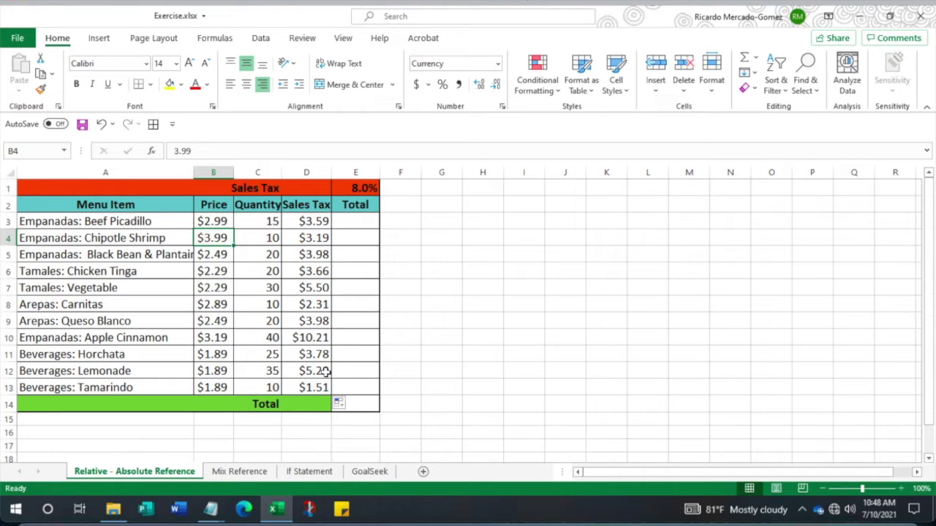
{"action": "left_click", "coordinate": [308, 223]}
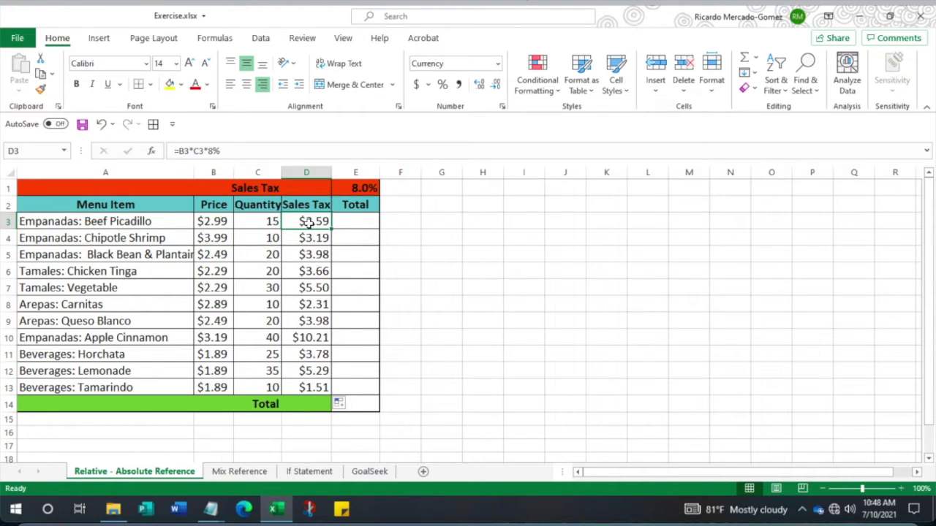
{"action": "left_click", "coordinate": [212, 151]}
{"action": "left_click_drag", "start_coordinate": [210, 150], "coordinate": [223, 152]}
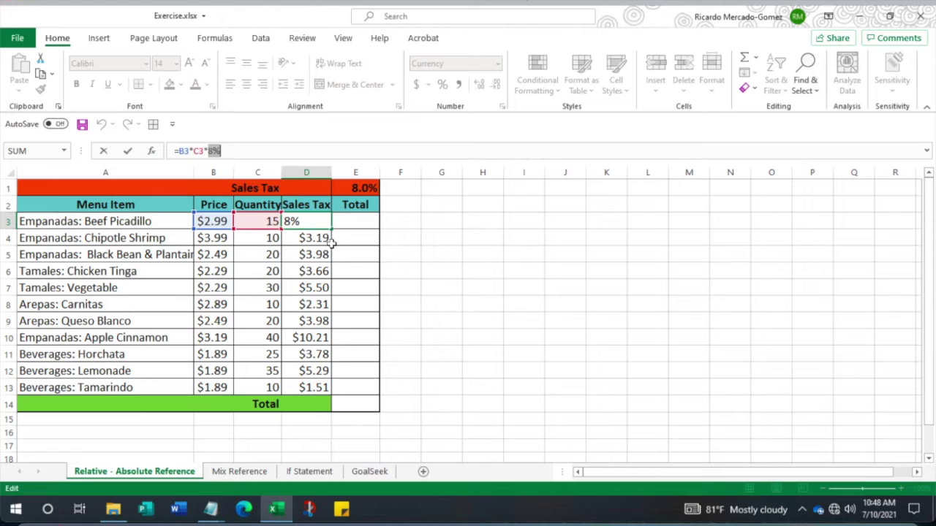
{"action": "key", "text": "ctrl+Return"}
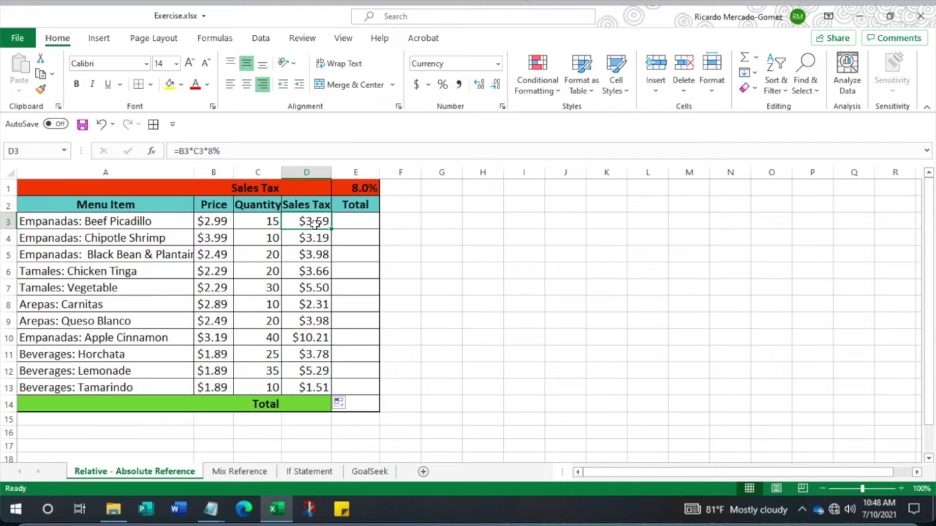
{"action": "double_click", "coordinate": [210, 151]}
{"action": "key", "text": "Right"}
{"action": "left_click_drag", "start_coordinate": [209, 151], "coordinate": [225, 151]}
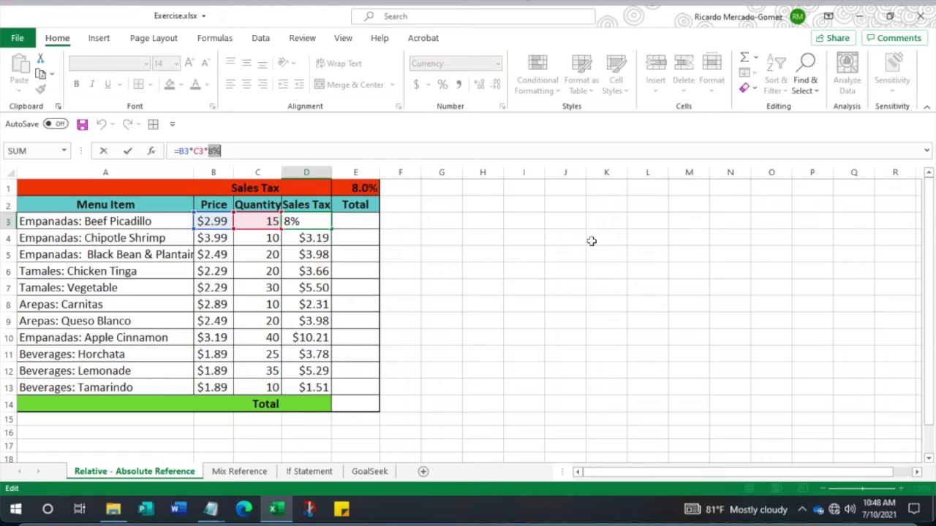
{"action": "key", "text": "ctrl+Return"}
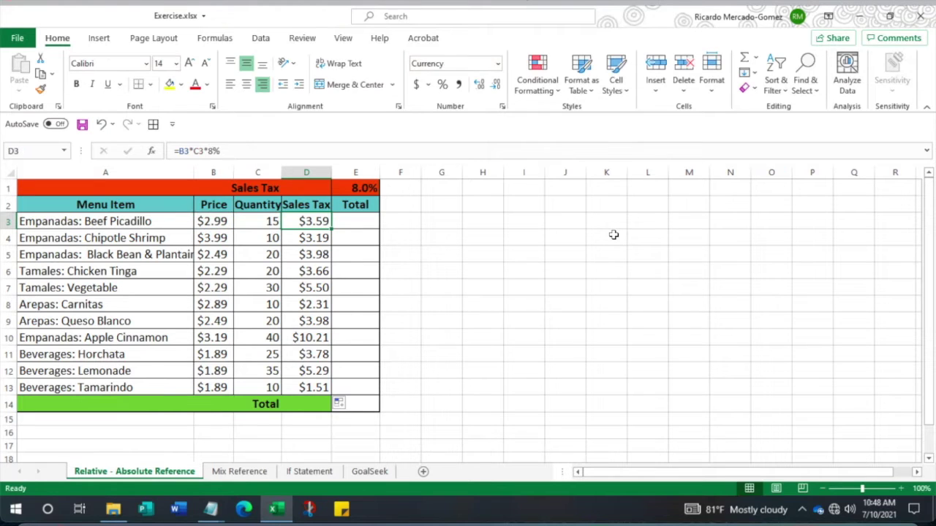
{"action": "left_click", "coordinate": [606, 237]}
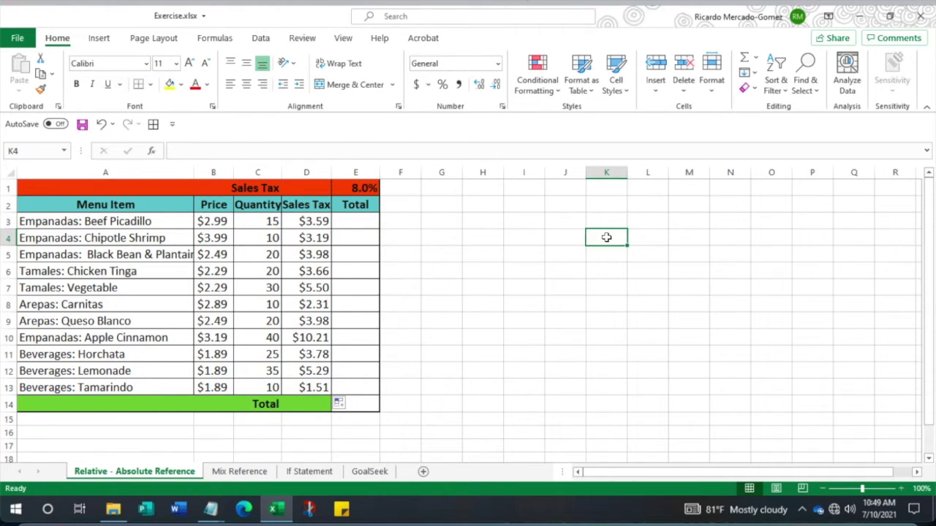
- Link test cell K4 to the tax rate with =E1
{"action": "type", "text": "="}
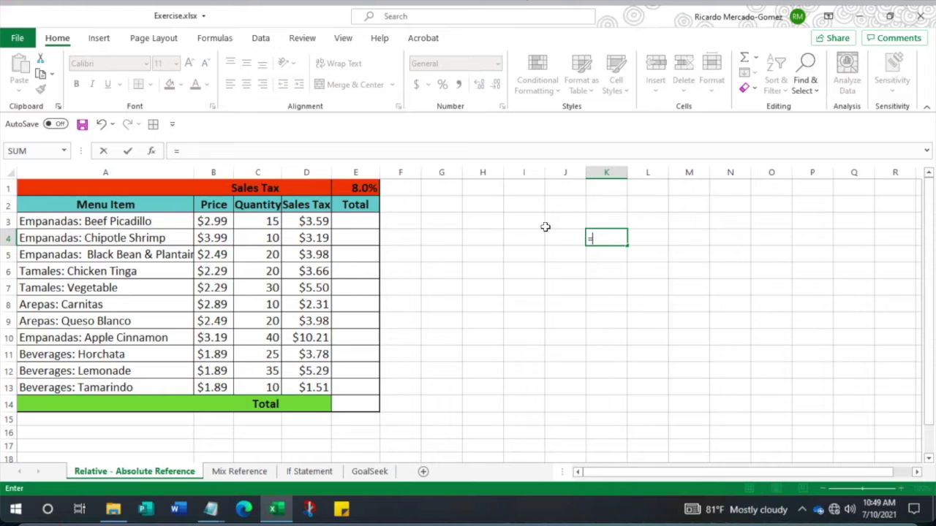
{"action": "left_click", "coordinate": [355, 188]}
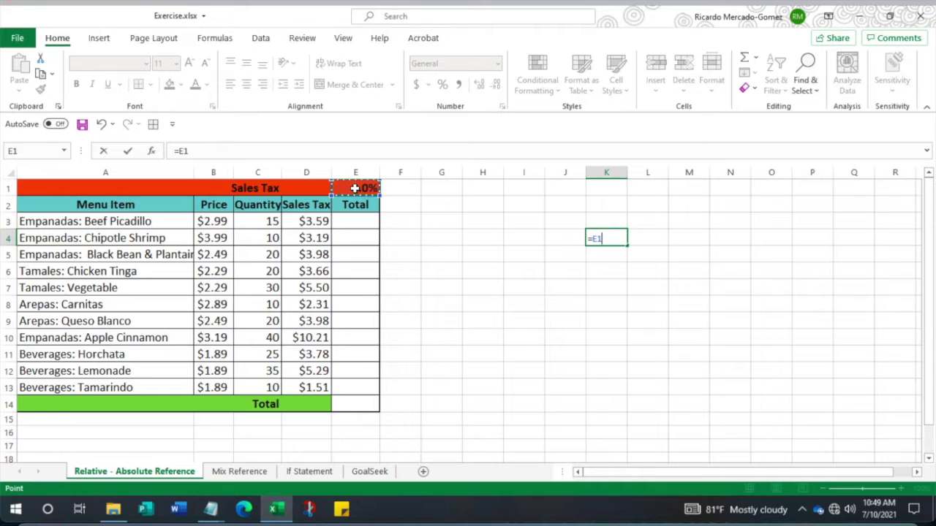
{"action": "key", "text": "Return"}
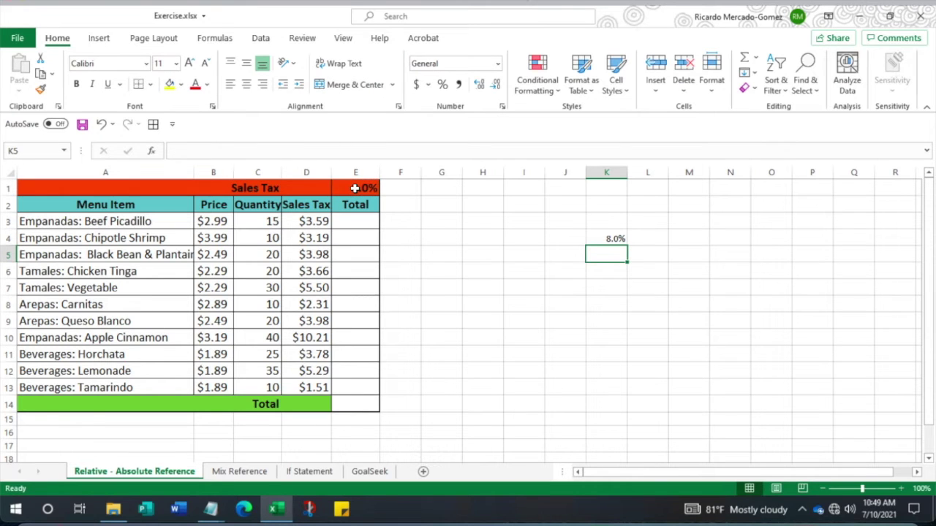
- Change the E1 tax rate to 9% and clear the test formula from K4
{"action": "left_click", "coordinate": [352, 189]}
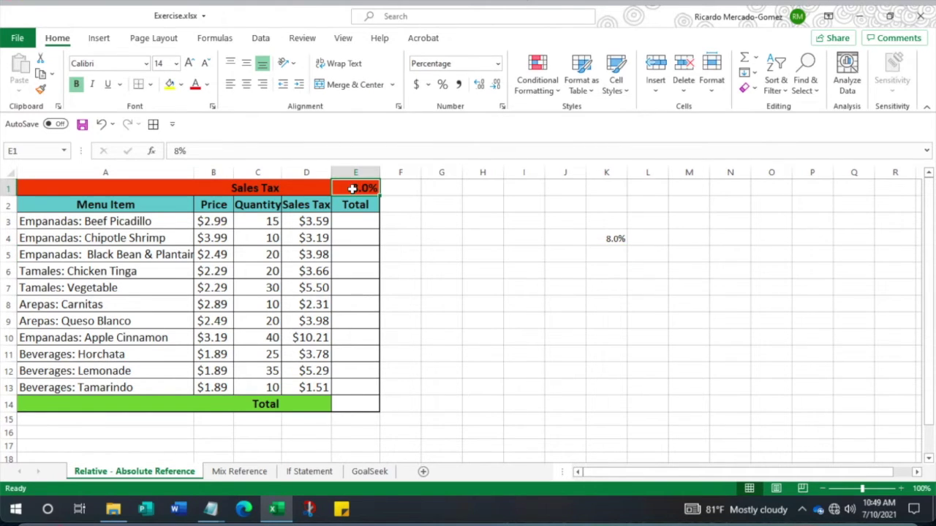
{"action": "type", "text": "9"}
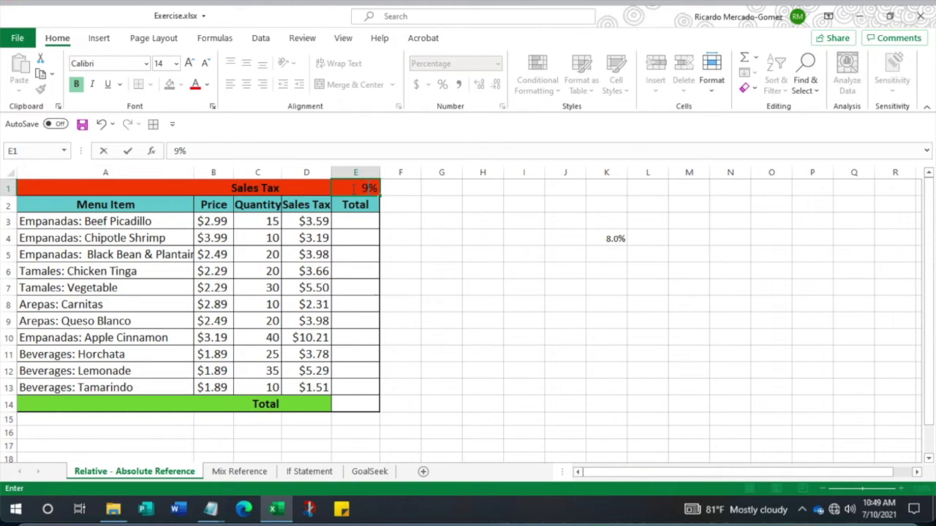
{"action": "key", "text": "Return"}
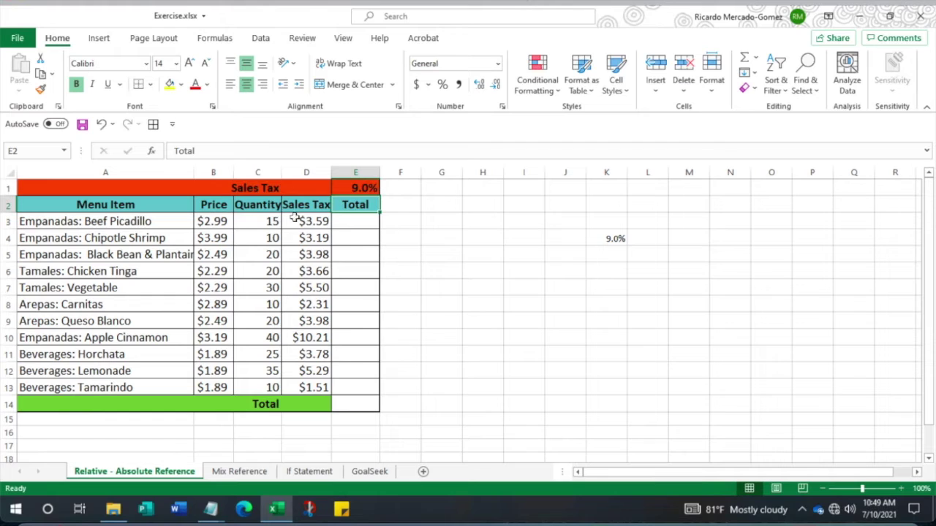
{"action": "left_click", "coordinate": [618, 239]}
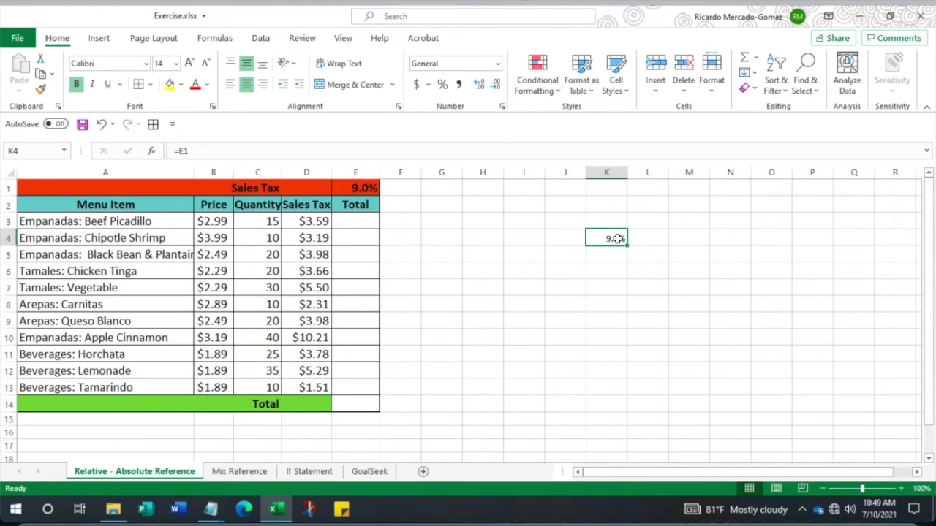
{"action": "key", "text": "BackSpace"}
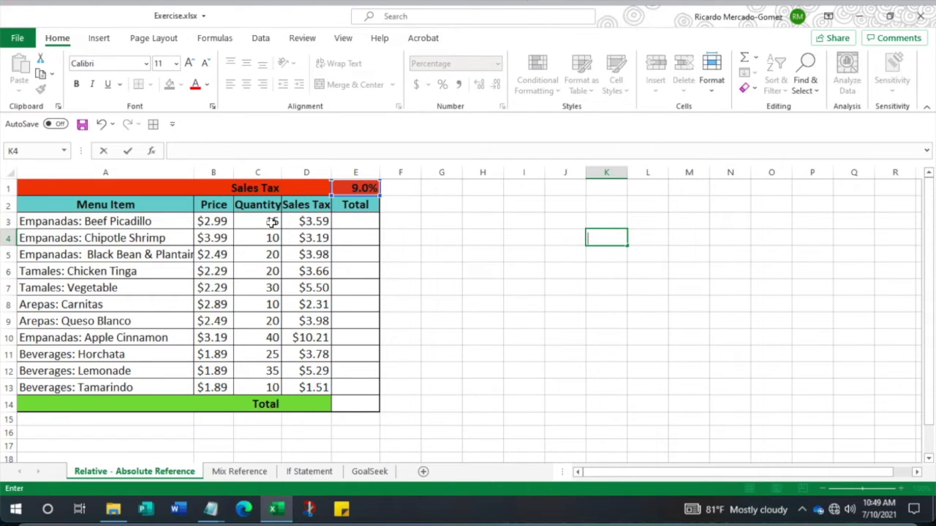
- Replace the hard-coded 8% in D3's formula with E1, giving =B3*C3*E1
{"action": "left_click", "coordinate": [363, 221]}
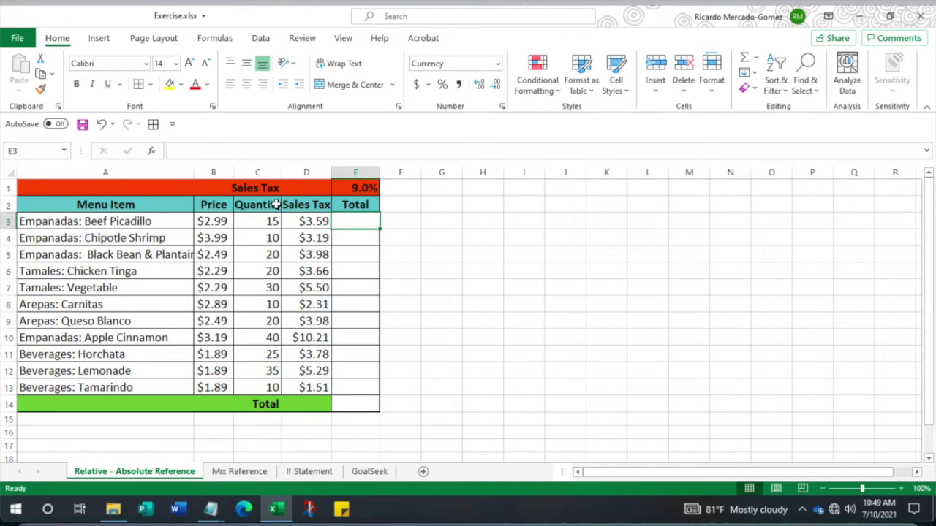
{"action": "left_click", "coordinate": [301, 224]}
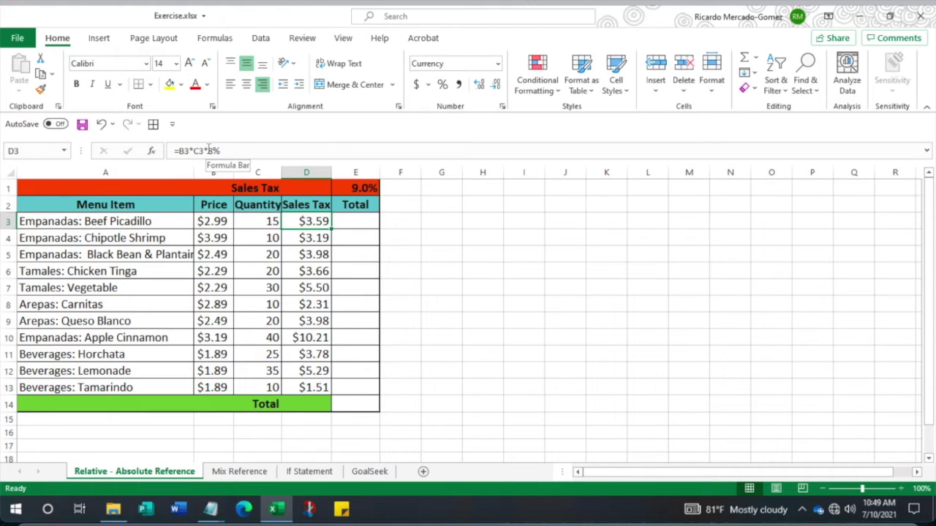
{"action": "left_click_drag", "start_coordinate": [209, 150], "coordinate": [260, 151]}
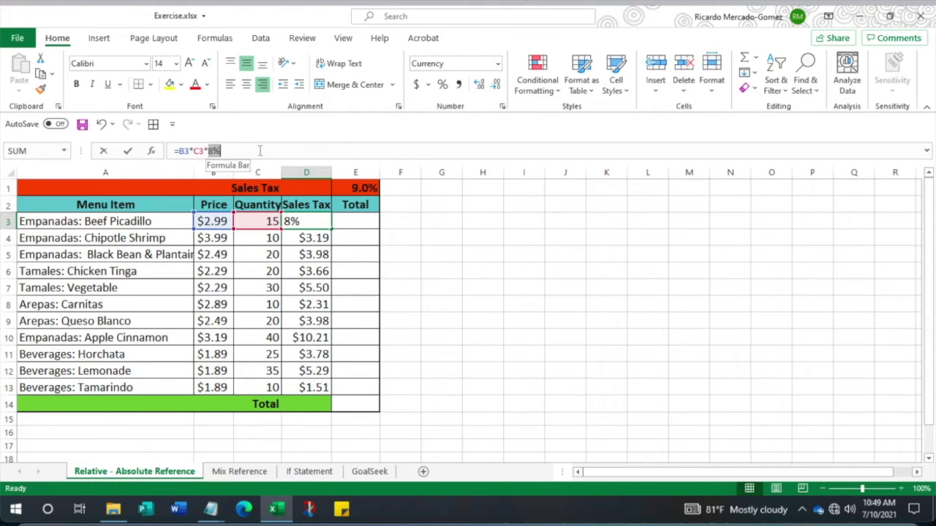
{"action": "key", "text": "BackSpace"}
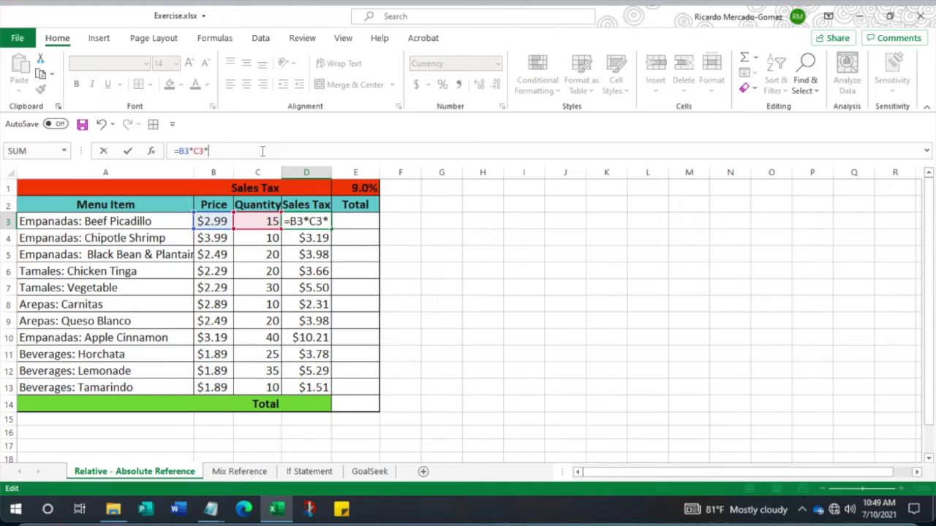
{"action": "left_click", "coordinate": [358, 189]}
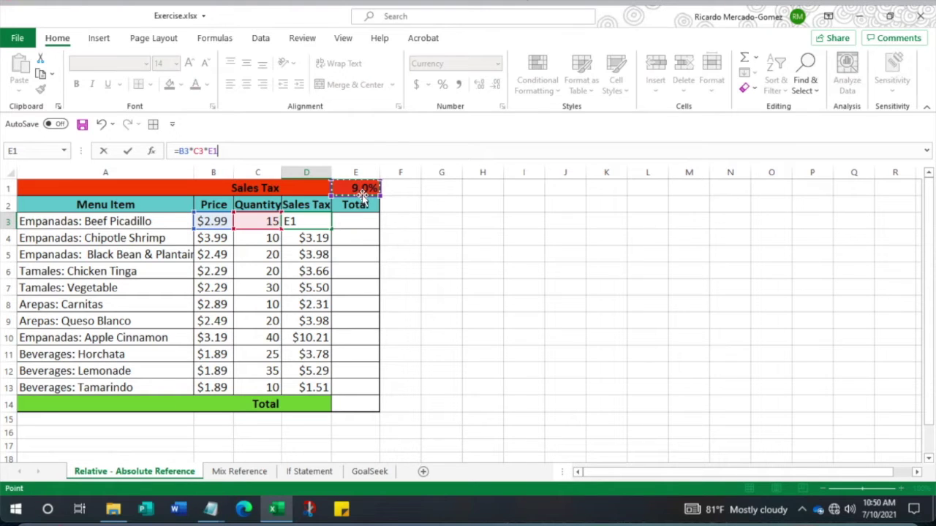
{"action": "key", "text": "Return"}
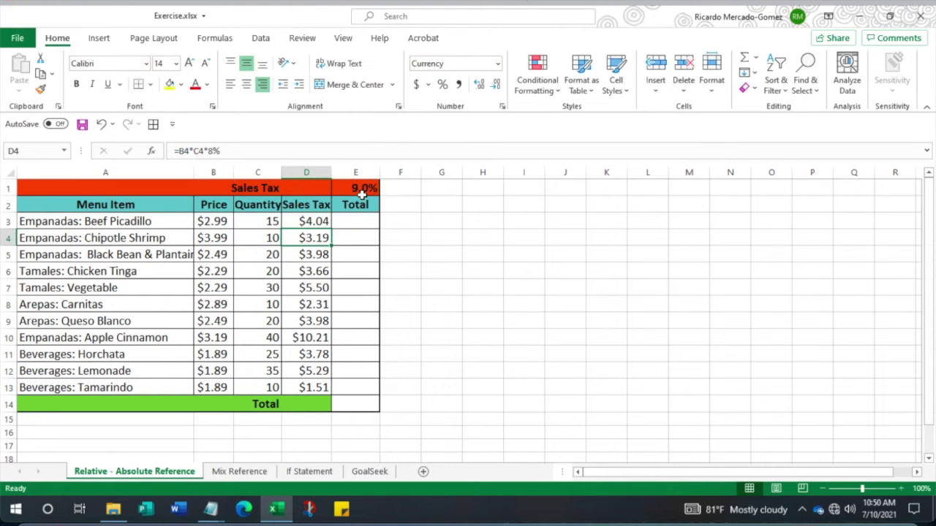
{"action": "left_click", "coordinate": [312, 222]}
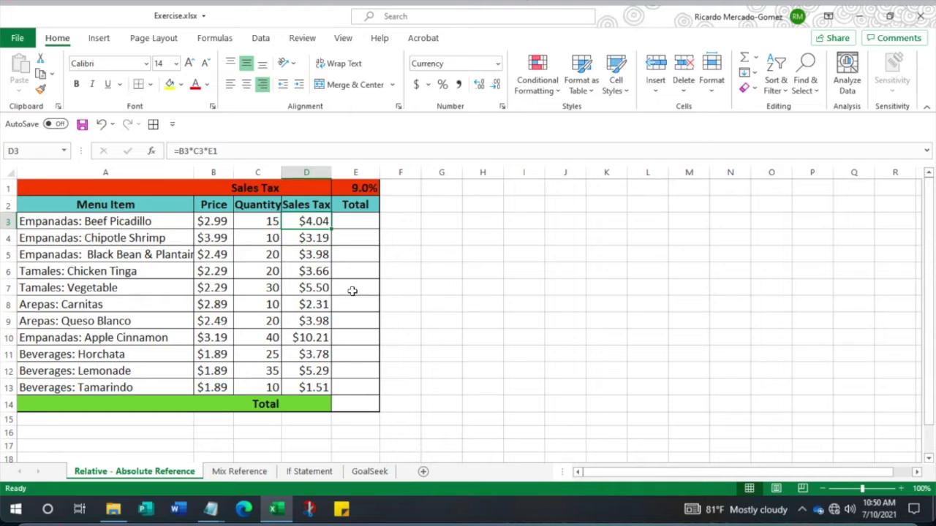
- Set the tax rate in E1 back to 8%
{"action": "left_click", "coordinate": [364, 188]}
{"action": "type", "text": "8"}
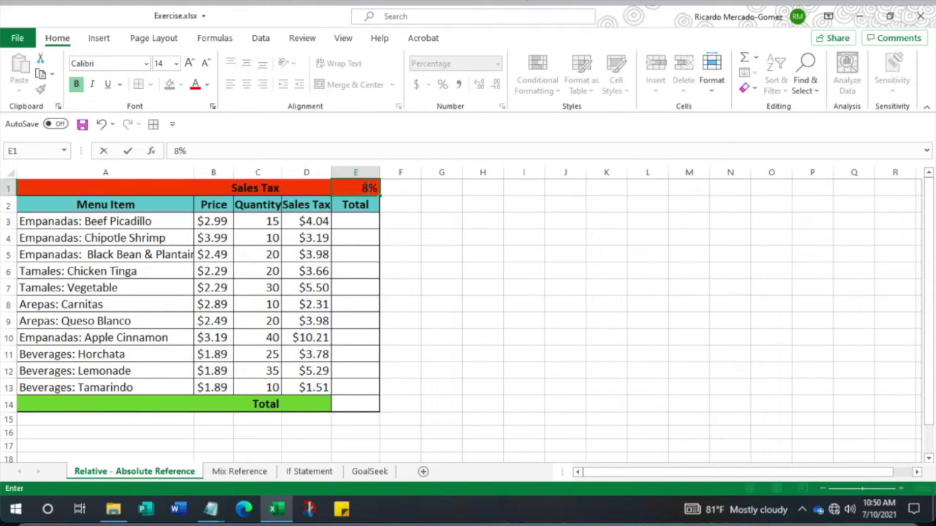
{"action": "key", "text": "Return"}
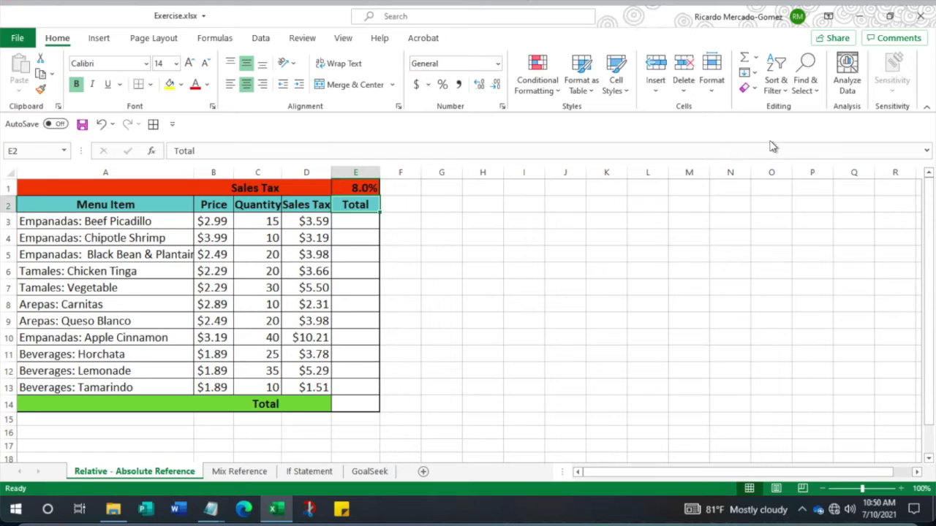
{"action": "left_click", "coordinate": [319, 221]}
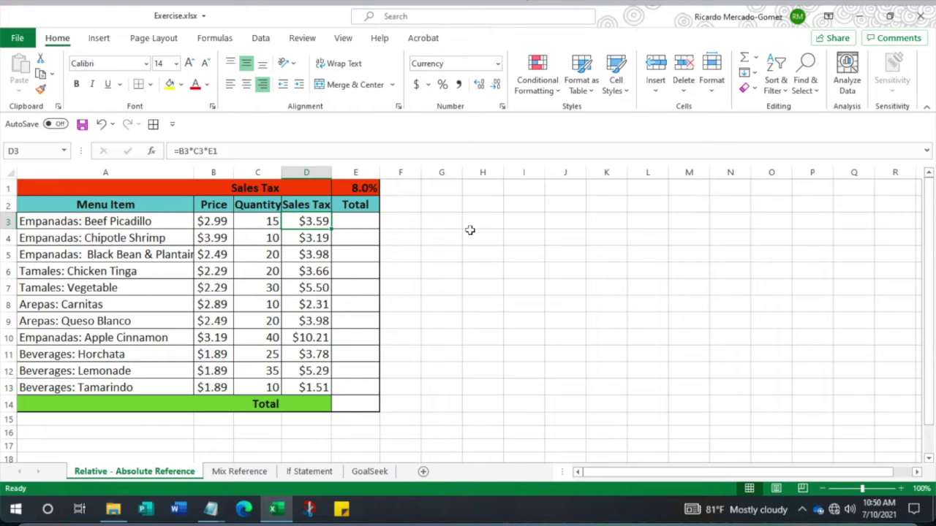
{"action": "left_click", "coordinate": [520, 222]}
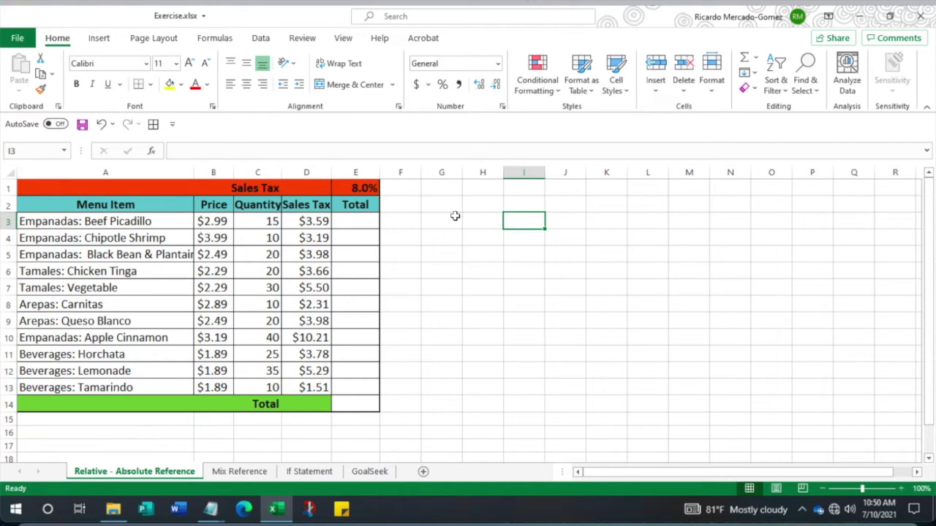
{"action": "left_click", "coordinate": [435, 219]}
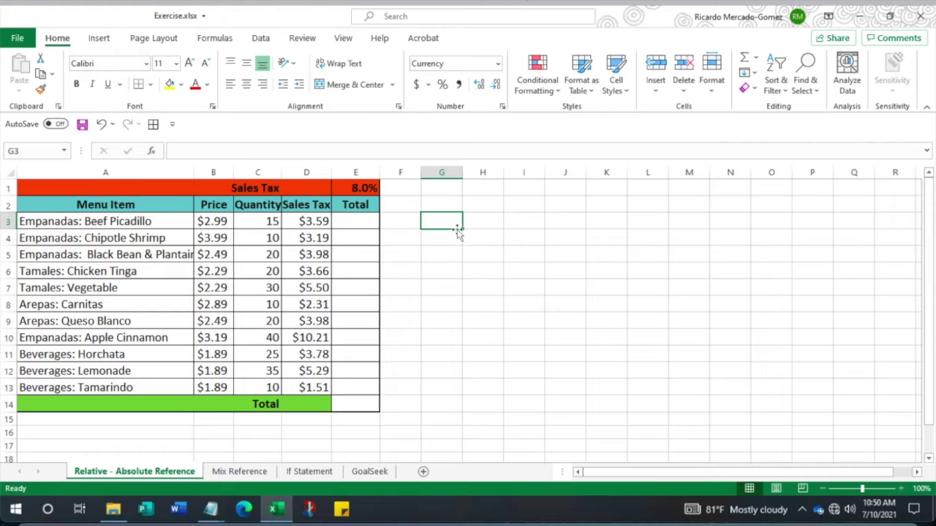
{"action": "left_click", "coordinate": [515, 220]}
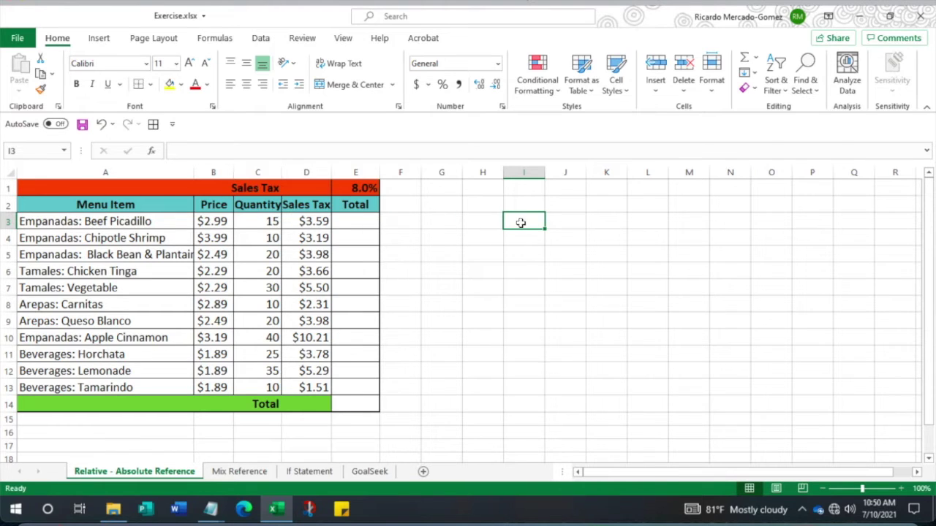
{"action": "left_click", "coordinate": [474, 222]}
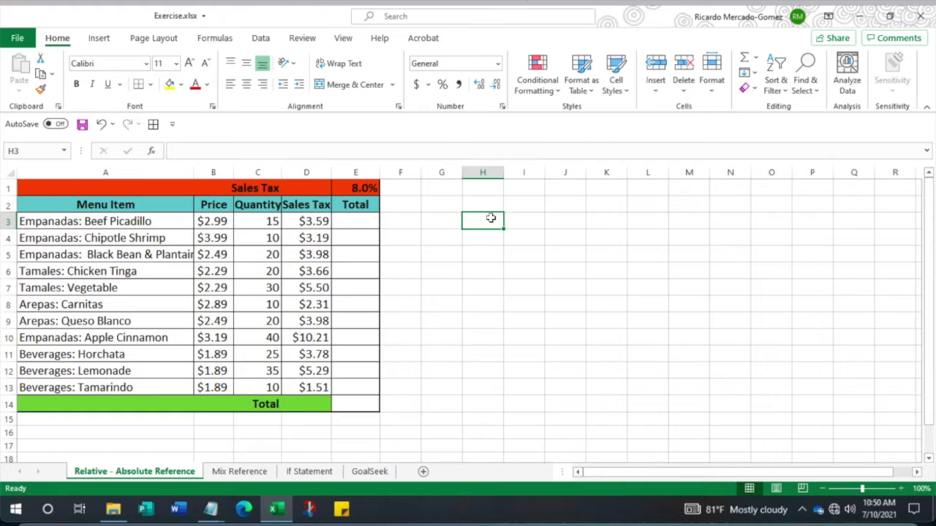
{"action": "key", "text": "Return"}
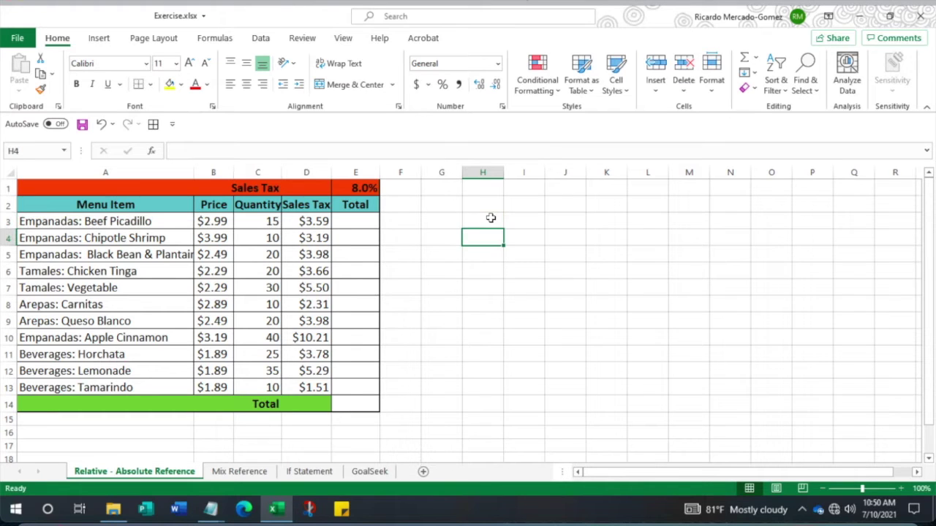
{"action": "left_click", "coordinate": [490, 218]}
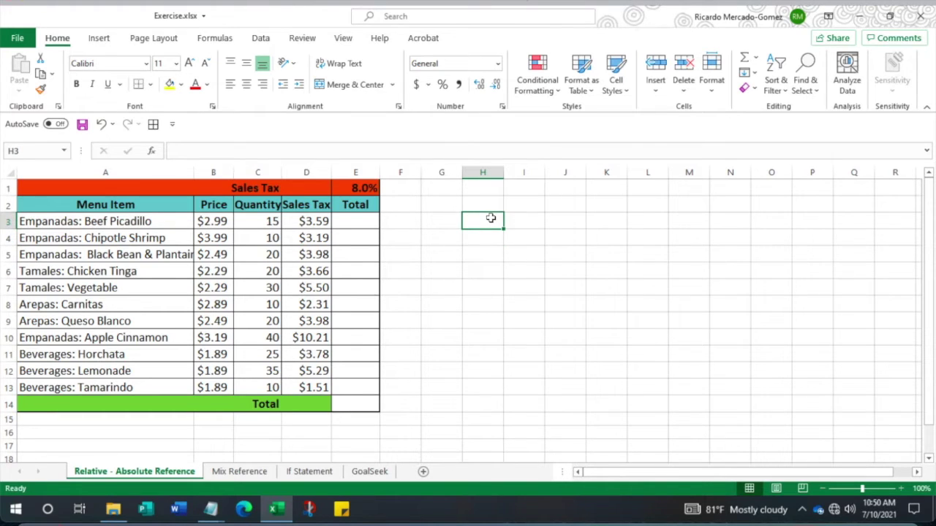
{"action": "key", "text": "Return"}
{"action": "key", "text": "Return"}
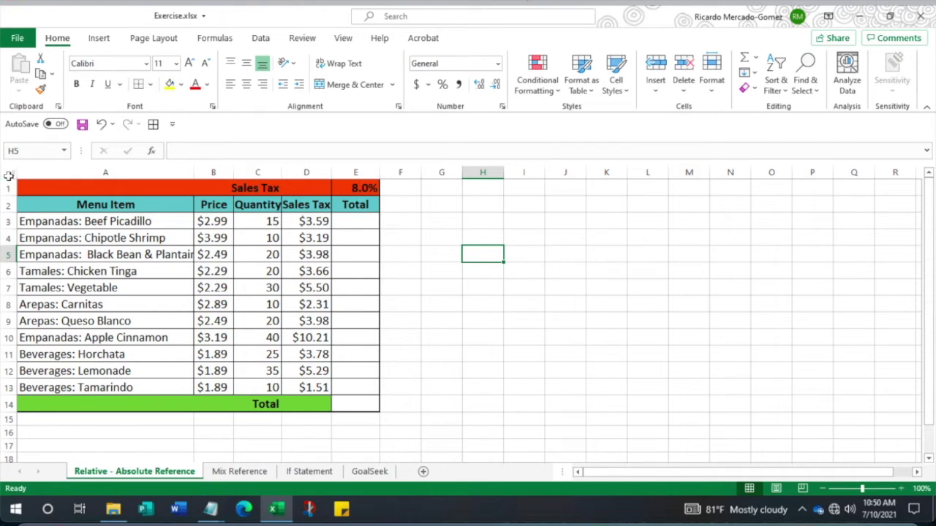
{"action": "left_click", "coordinate": [472, 272]}
{"action": "key", "text": "Down"}
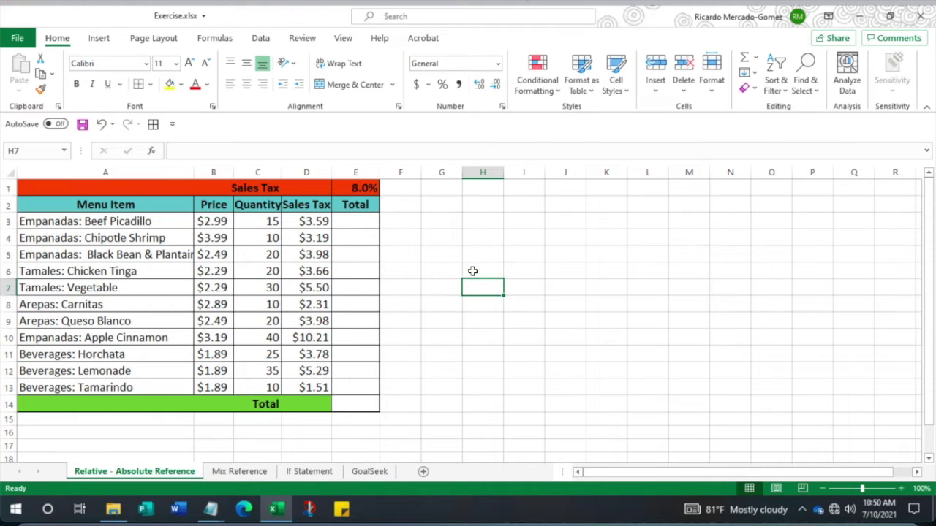
{"action": "key", "text": "Up"}
{"action": "key", "text": "Up"}
{"action": "key", "text": "Up"}
{"action": "key", "text": "Up"}
{"action": "key", "text": "Up"}
{"action": "key", "text": "Up"}
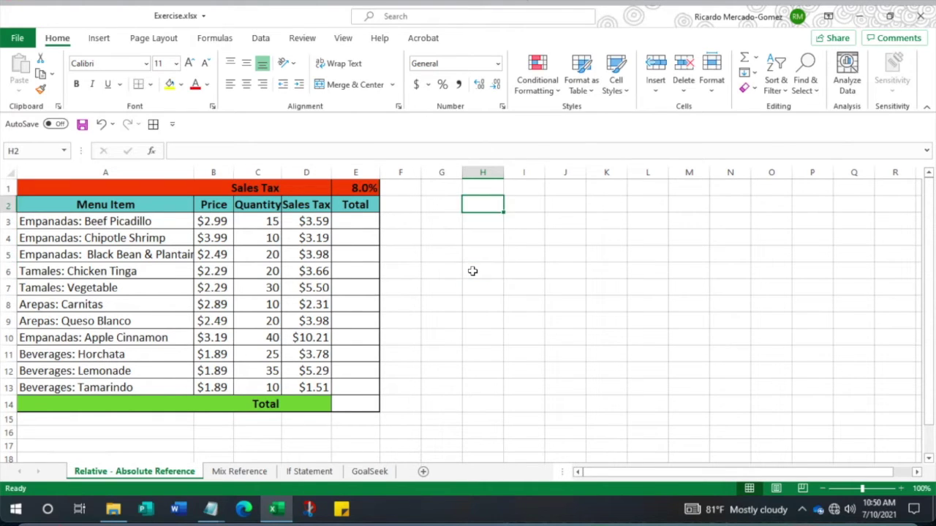
{"action": "key", "text": "Down"}
{"action": "key", "text": "Up"}
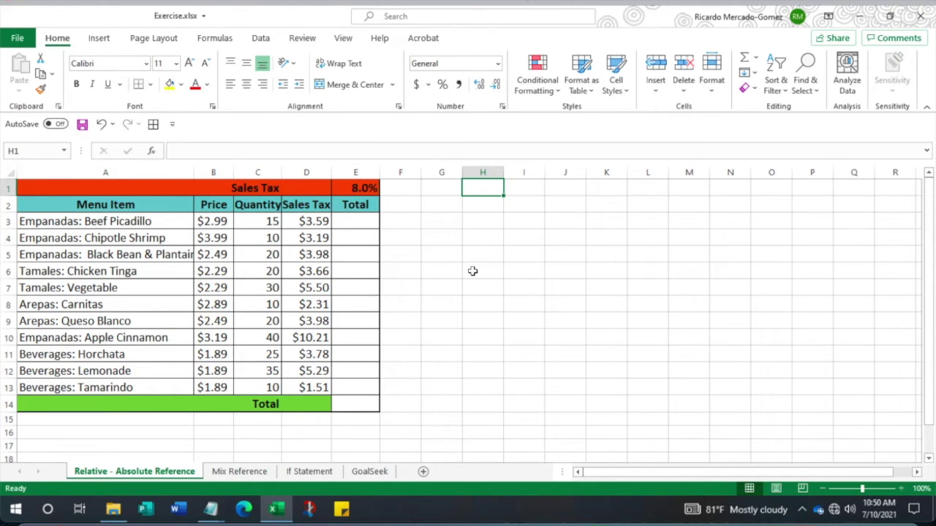
{"action": "key", "text": "Left"}
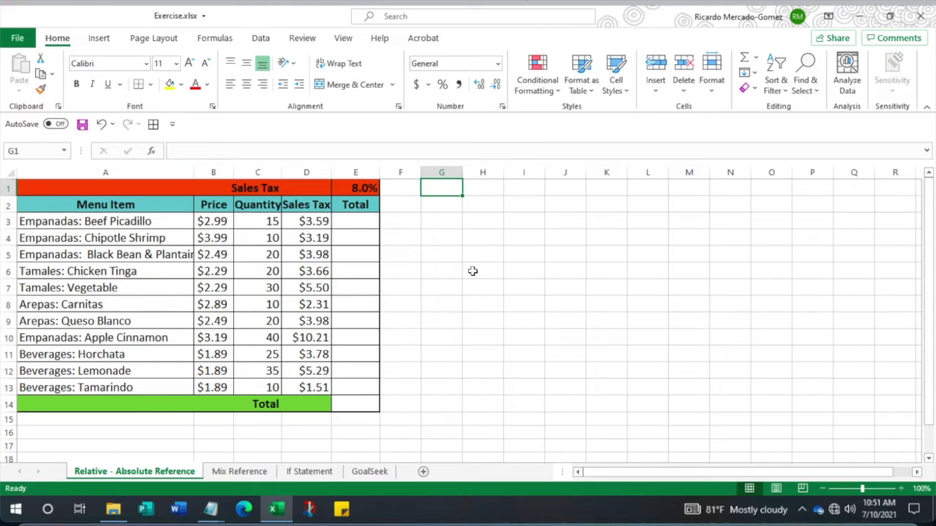
{"action": "key", "text": "Right"}
{"action": "key", "text": "Left"}
{"action": "key", "text": "Right"}
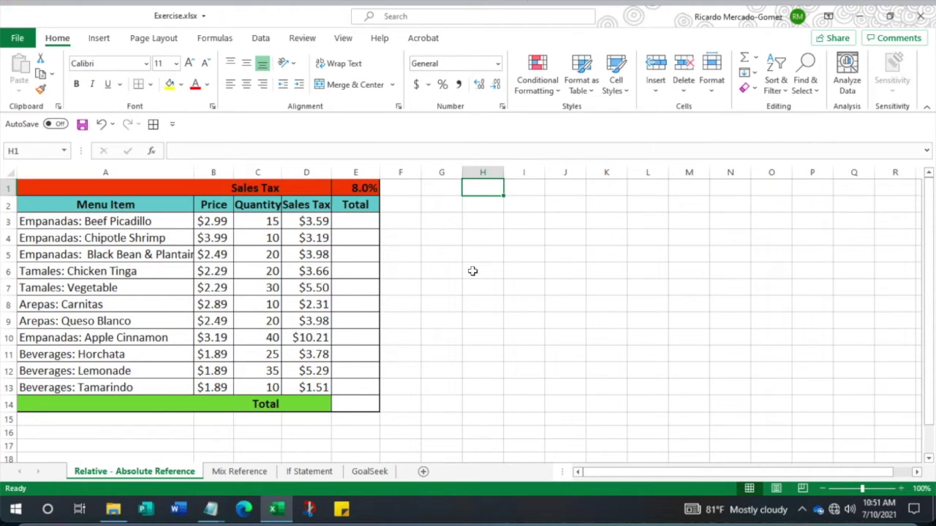
{"action": "key", "text": "Left"}
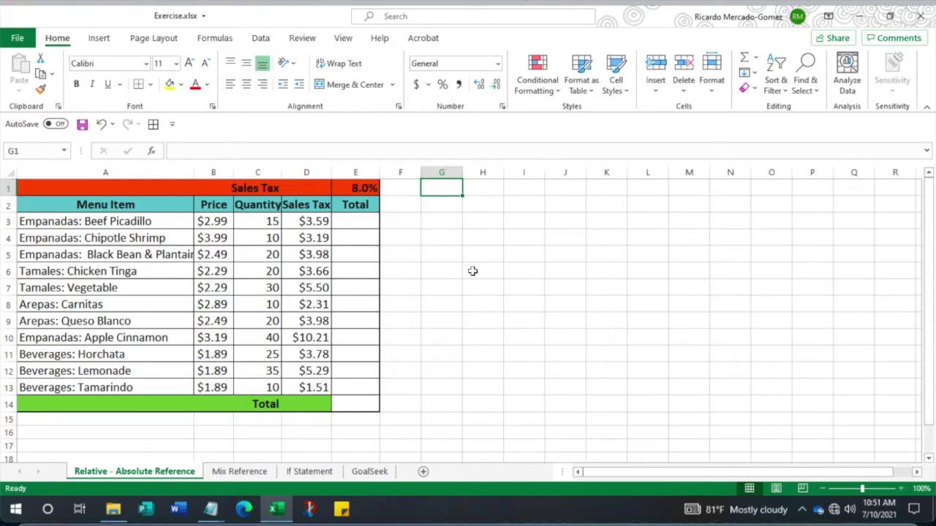
{"action": "key", "text": "Right"}
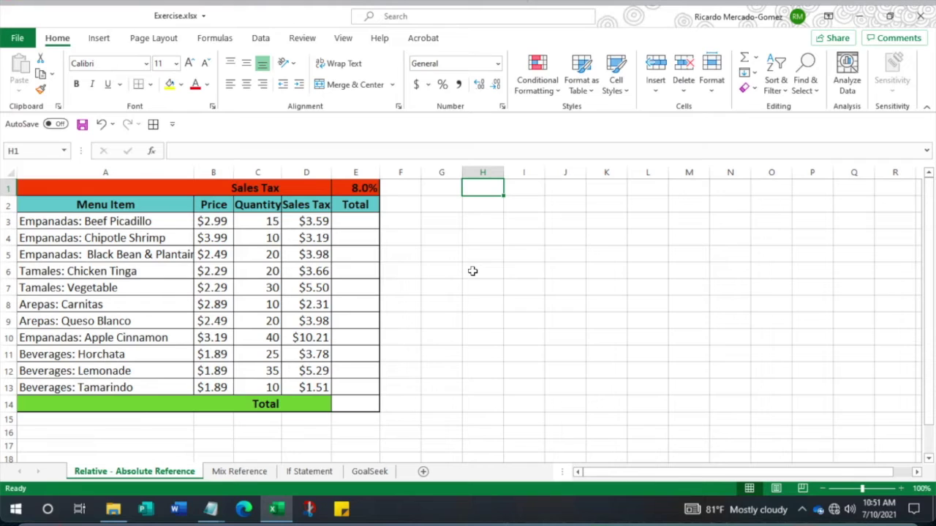
{"action": "key", "text": "Right"}
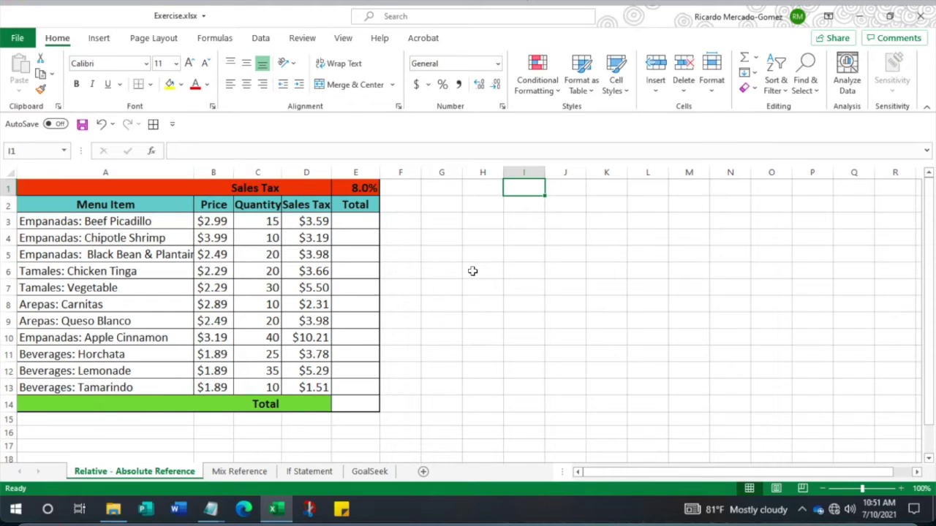
{"action": "left_click", "coordinate": [309, 221]}
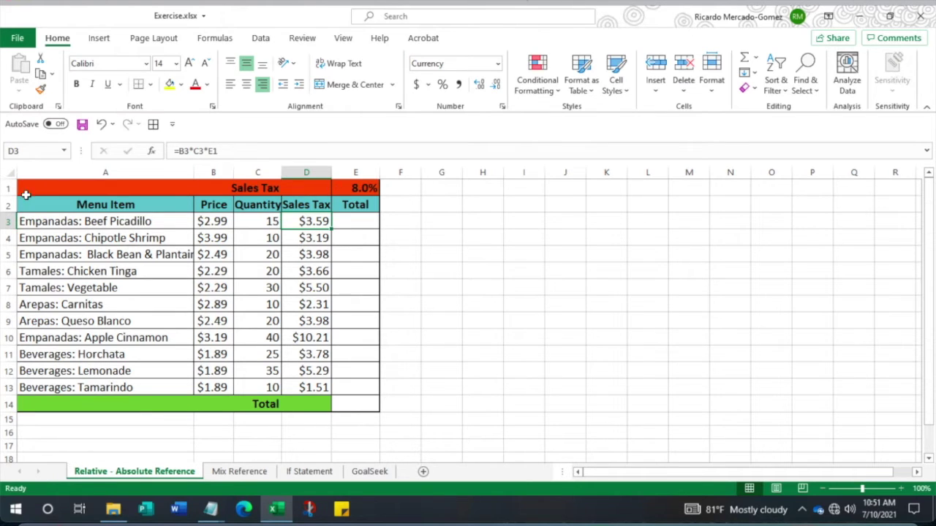
- Fill D3's formula down to D13, producing #VALUE! in D4 and $0.00 below
{"action": "left_click", "coordinate": [363, 207]}
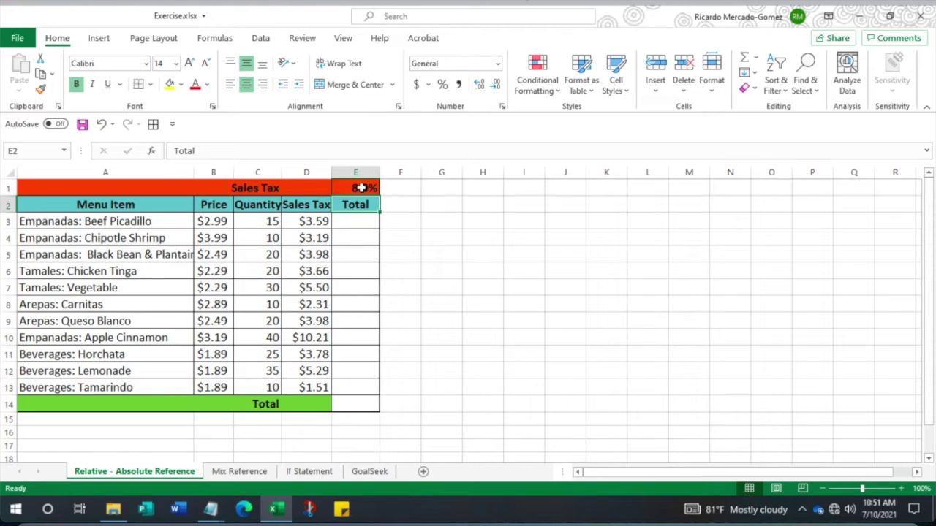
{"action": "left_click", "coordinate": [360, 188]}
{"action": "left_click", "coordinate": [364, 206]}
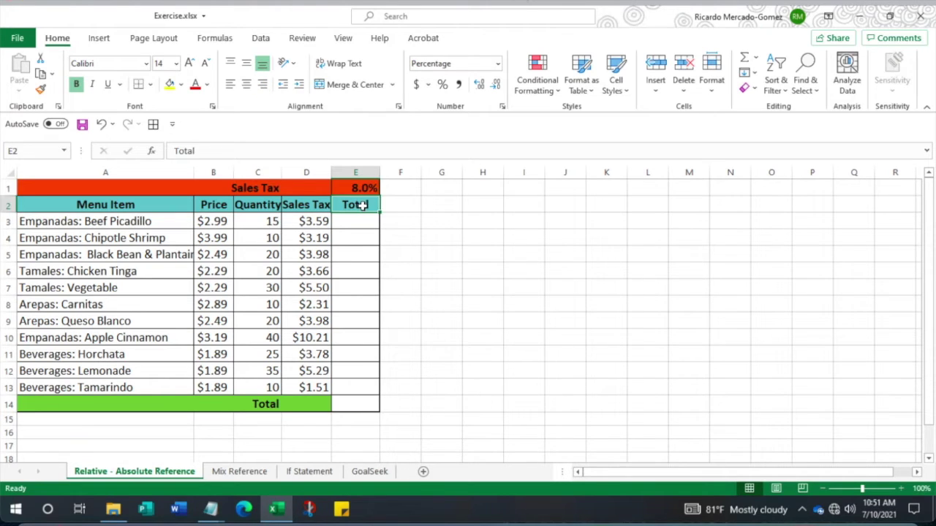
{"action": "left_click", "coordinate": [310, 221]}
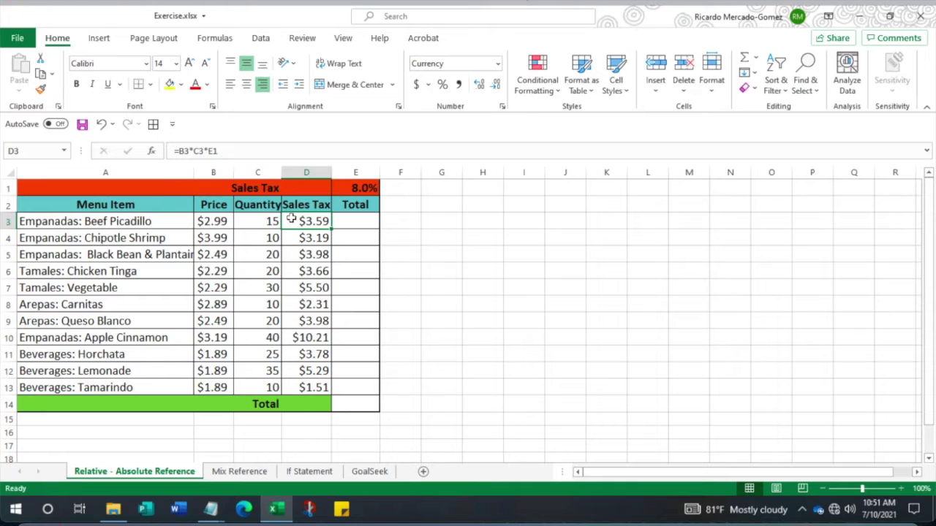
{"action": "left_click_drag", "start_coordinate": [332, 230], "coordinate": [311, 389]}
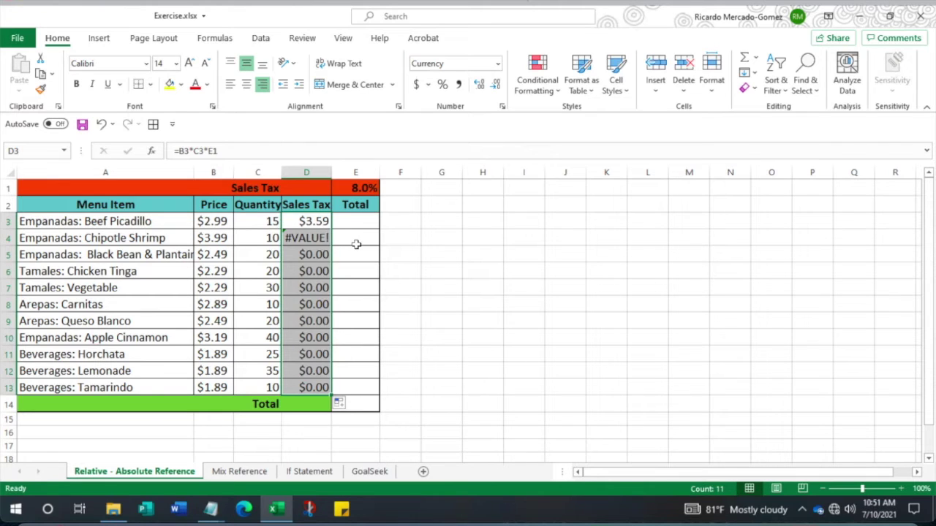
{"action": "left_click", "coordinate": [313, 223]}
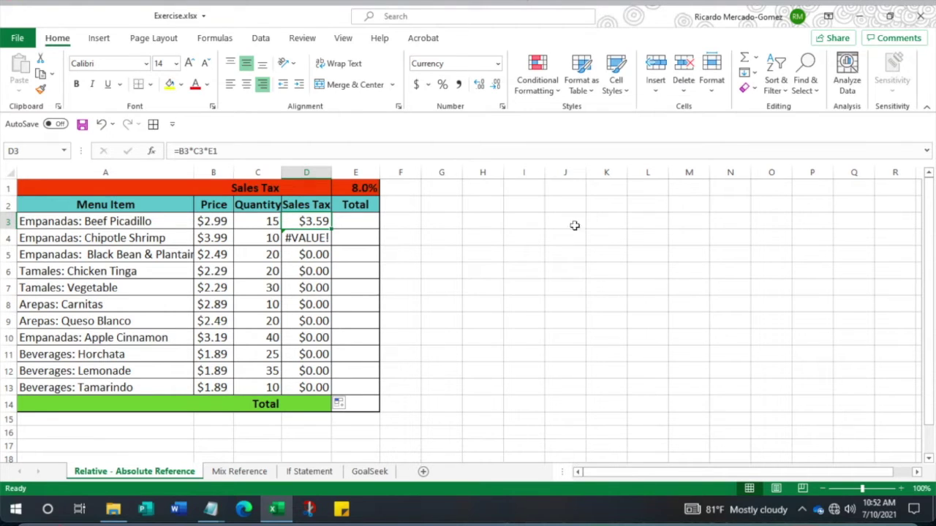
{"action": "left_click", "coordinate": [477, 203]}
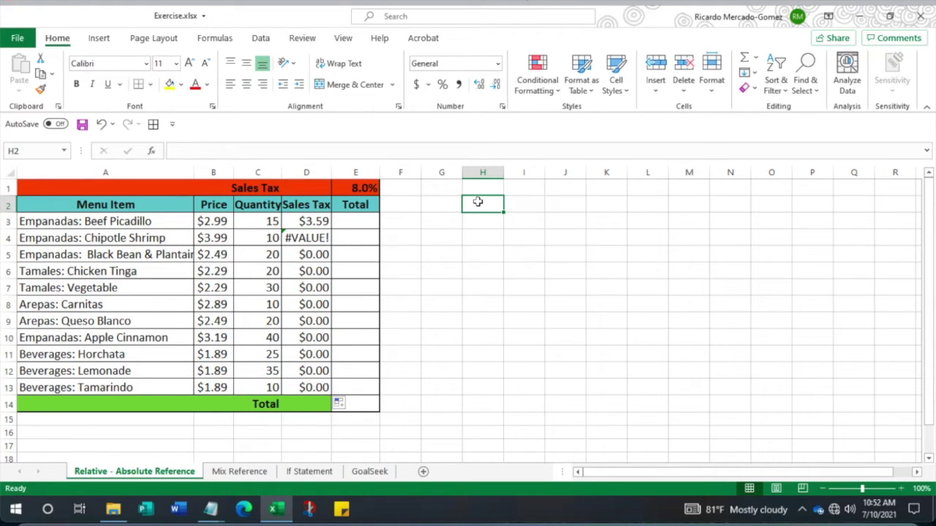
- Enter the absolute reference =$E$1 in H2, showing 8.0%
{"action": "type", "text": "="}
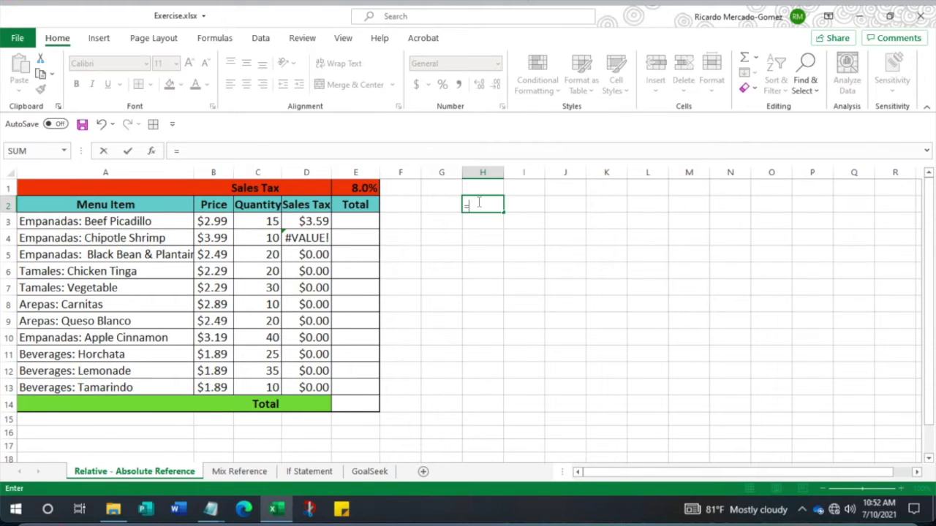
{"action": "left_click", "coordinate": [363, 190]}
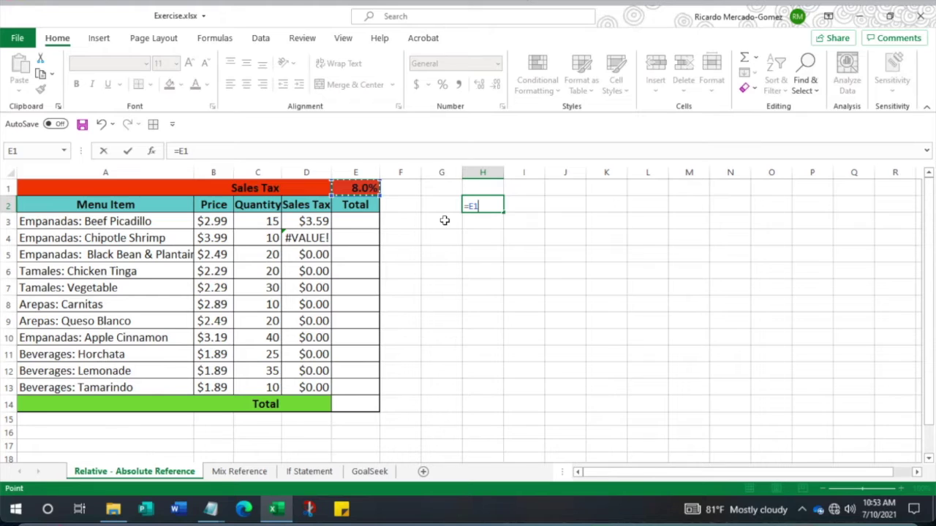
{"action": "key", "text": "F4"}
{"action": "key", "text": "Return"}
{"action": "left_click", "coordinate": [562, 207]}
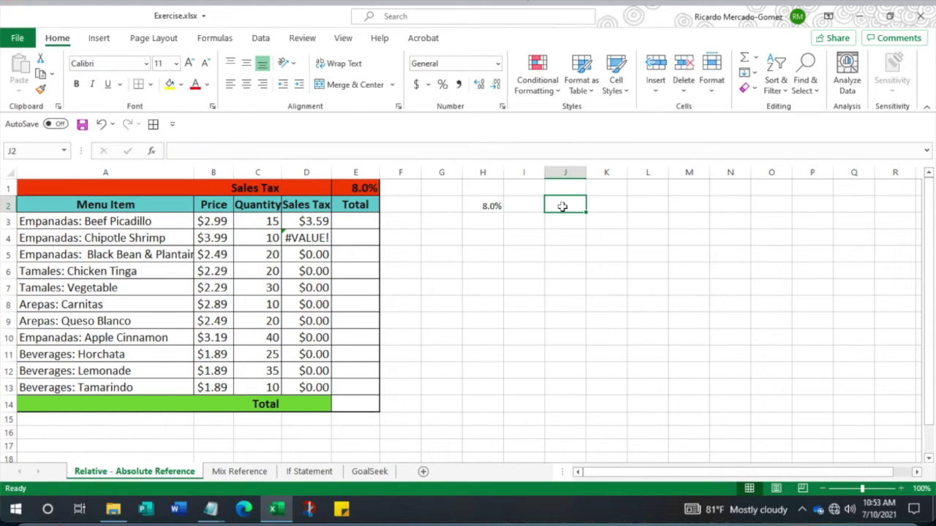
- Label J2 'Absolute Reference', then copy H2 into H3 and change it to =E$1
{"action": "type", "text": "Ab"}
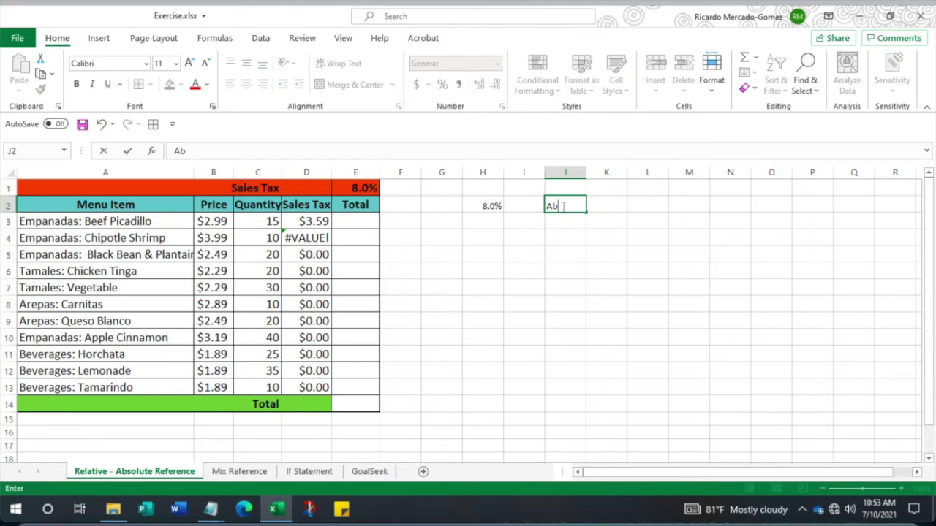
{"action": "type", "text": "solute Reference"}
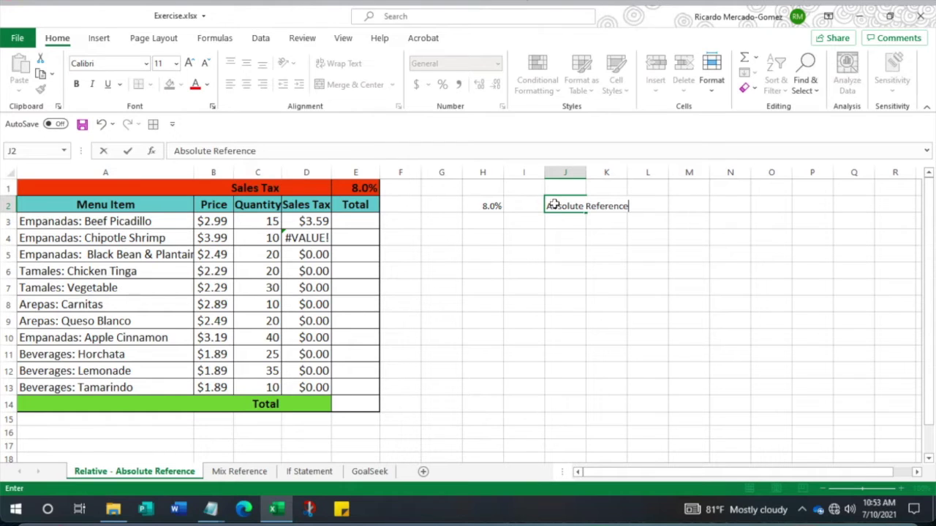
{"action": "left_click", "coordinate": [492, 209]}
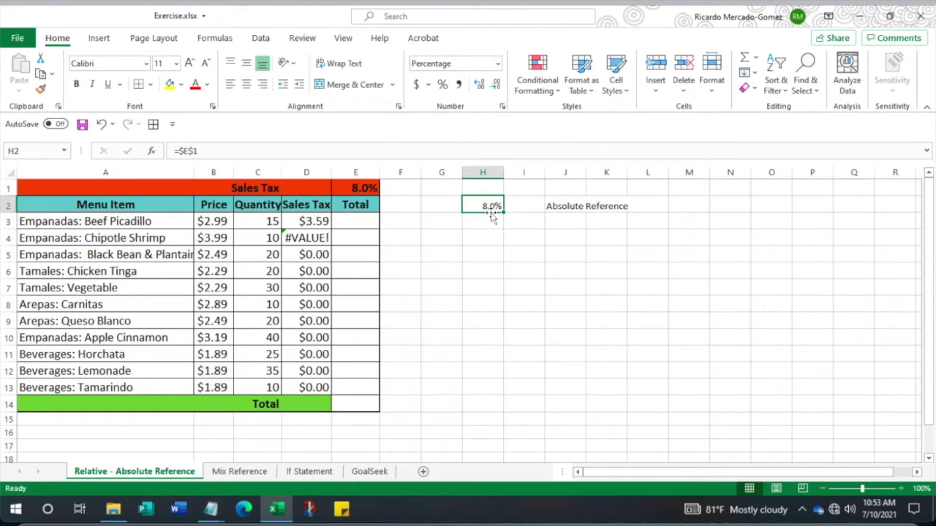
{"action": "key", "text": "ctrl+c"}
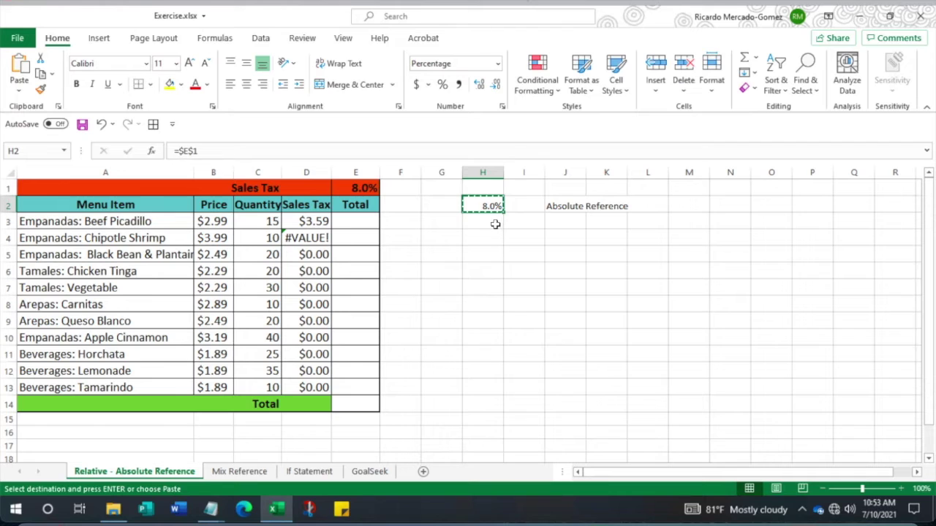
{"action": "left_click", "coordinate": [496, 225]}
{"action": "key", "text": "ctrl+v"}
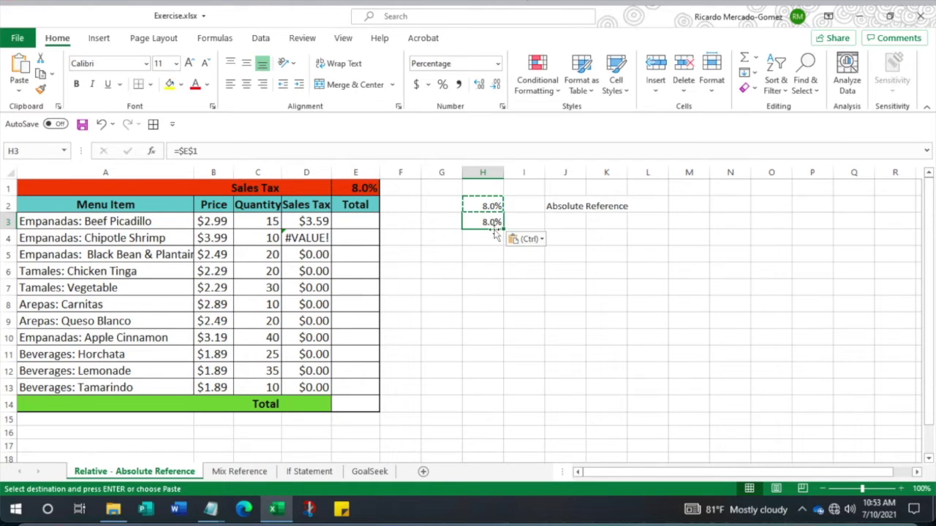
{"action": "key", "text": "F2"}
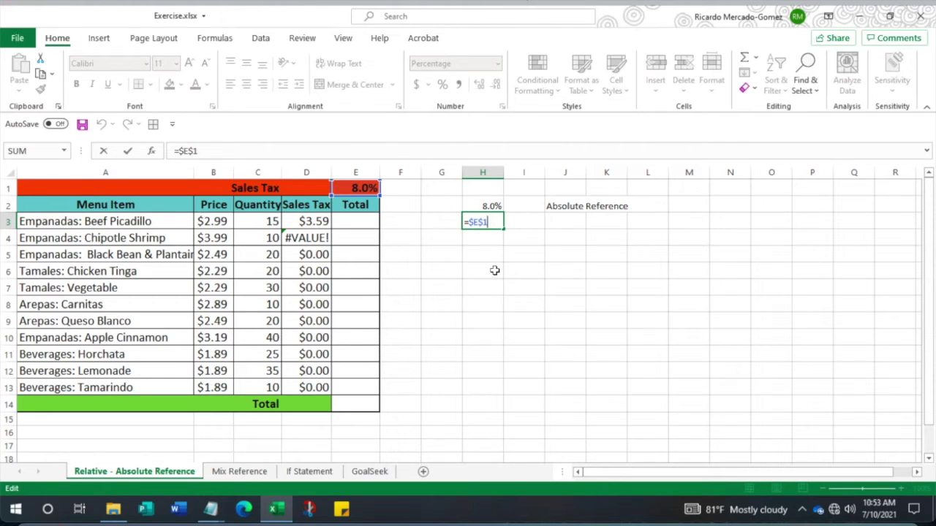
{"action": "key", "text": "F4"}
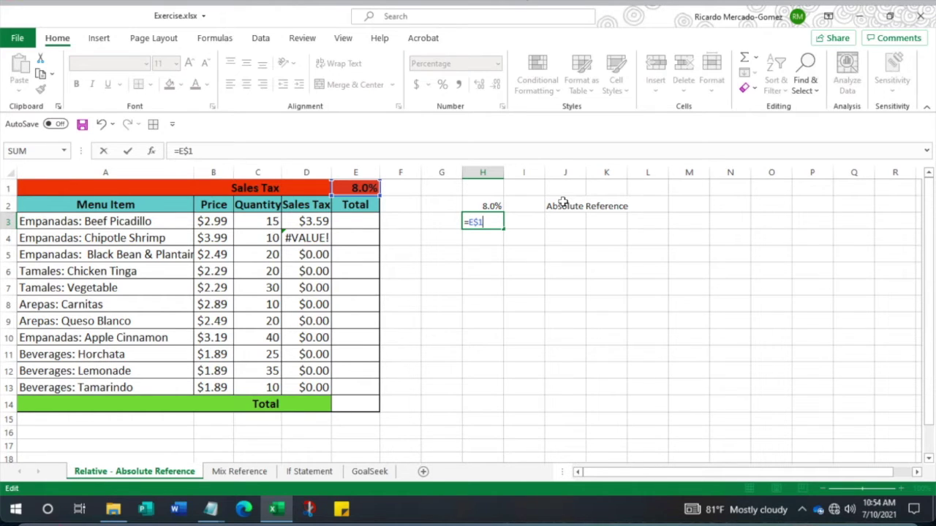
{"action": "key", "text": "Tab"}
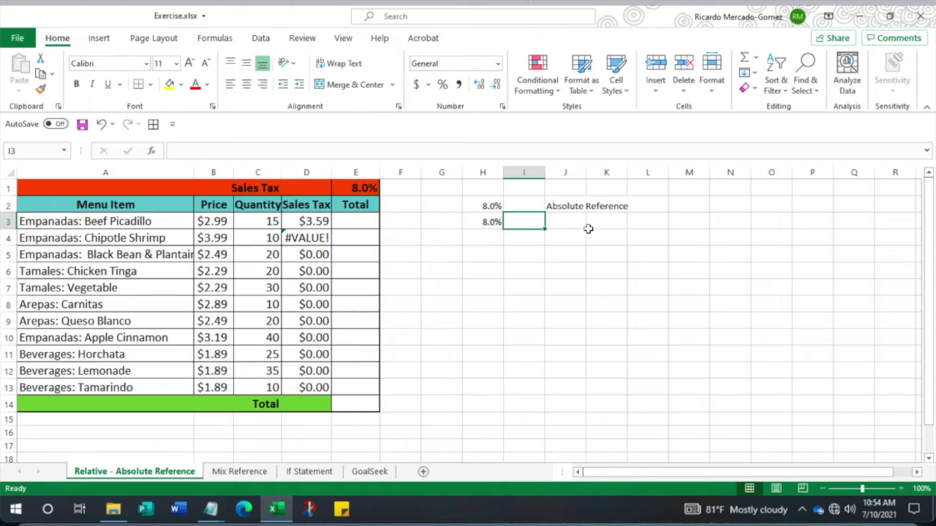
- Label J3 'Mixed - Row is Locked'
{"action": "key", "text": "Tab"}
{"action": "type", "text": "Mixed"}
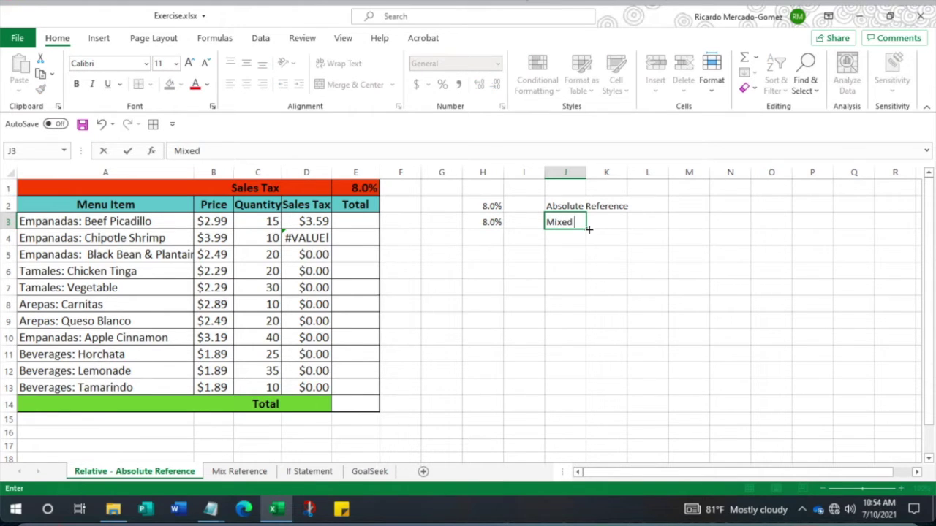
{"action": "type", "text": " - C"}
{"action": "key", "text": "BackSpace"}
{"action": "type", "text": "Rw"}
{"action": "key", "text": "BackSpace"}
{"action": "key", "text": "BackSpace"}
{"action": "type", "text": "ow is Locked"}
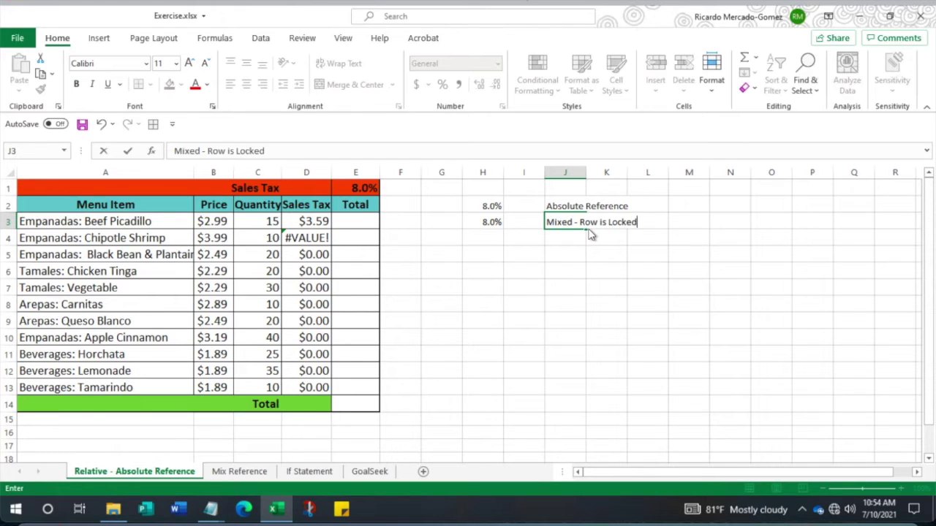
- Copy the =E$1 formula from H3 into H4:H5
{"action": "left_click", "coordinate": [487, 224]}
{"action": "key", "text": "ctrl+c"}
{"action": "left_click_drag", "start_coordinate": [490, 236], "coordinate": [487, 252]}
{"action": "key", "text": "ctrl+v"}
{"action": "left_click", "coordinate": [490, 288]}
- Review H2 and H3, then change H4 to the column-locked =$E1
{"action": "left_click", "coordinate": [491, 206]}
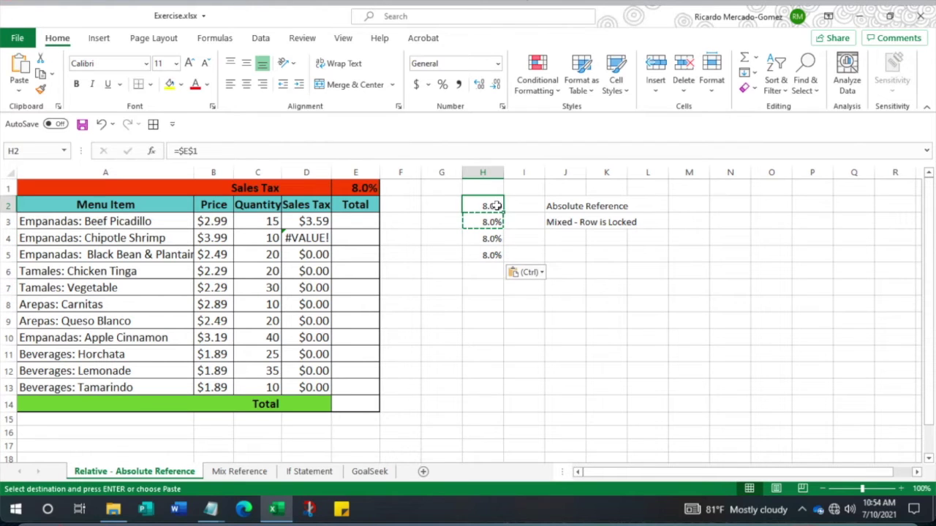
{"action": "left_click", "coordinate": [197, 150]}
{"action": "left_click_drag", "start_coordinate": [198, 151], "coordinate": [175, 151]}
{"action": "left_click", "coordinate": [247, 149]}
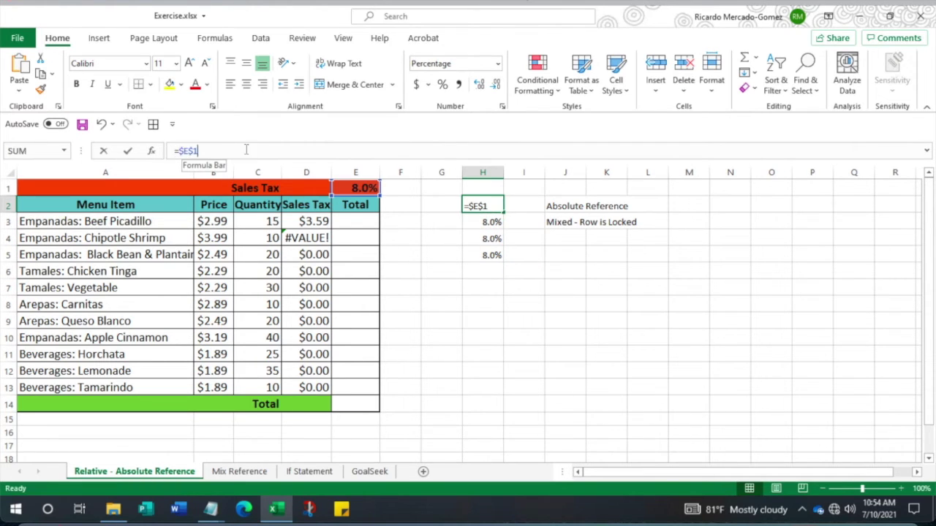
{"action": "key", "text": "Escape"}
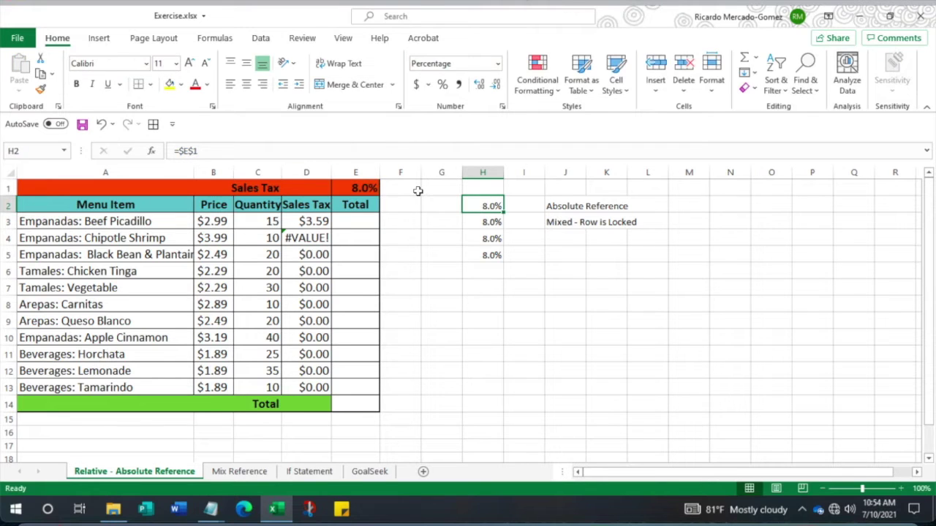
{"action": "left_click", "coordinate": [486, 222]}
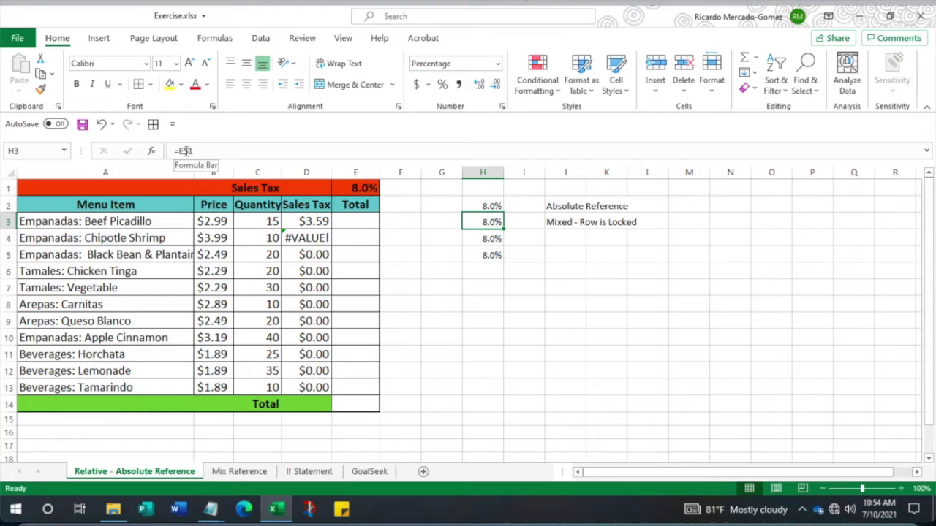
{"action": "left_click", "coordinate": [489, 239]}
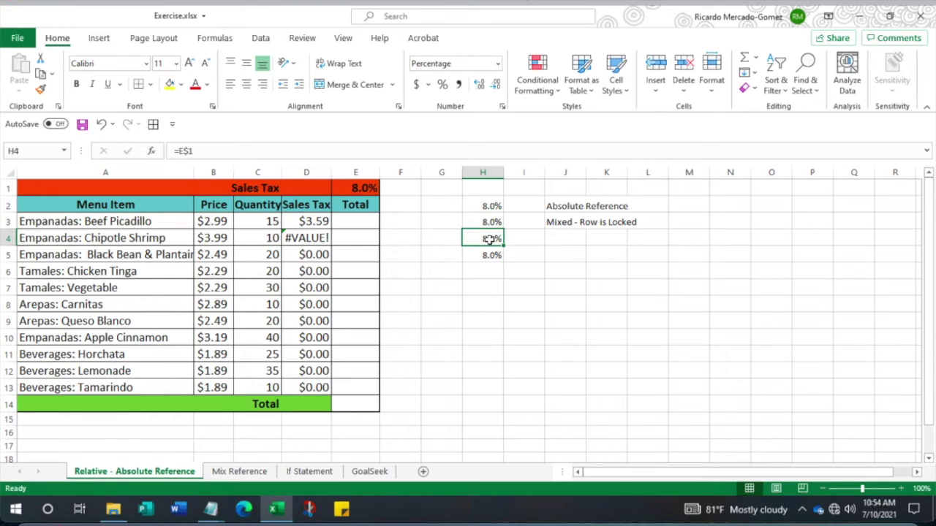
{"action": "left_click", "coordinate": [187, 152]}
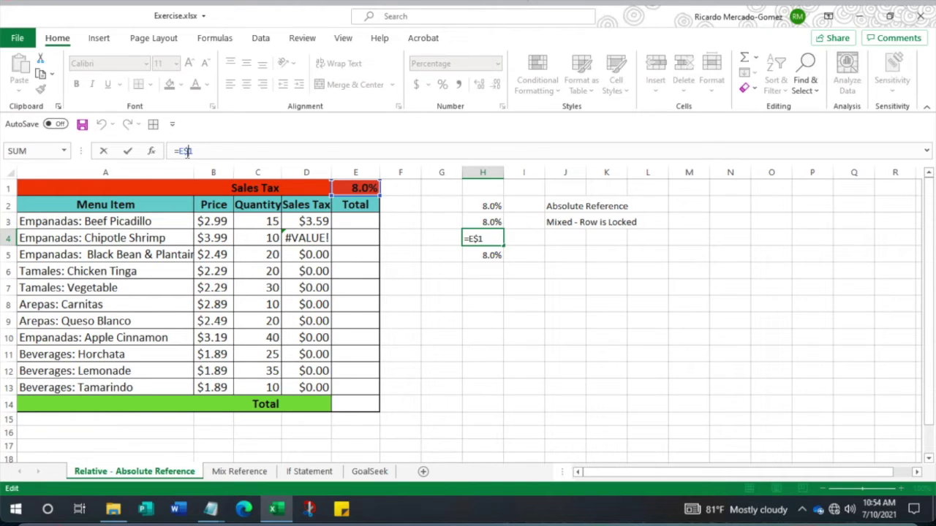
{"action": "key", "text": "F4"}
{"action": "left_click", "coordinate": [187, 151]}
{"action": "key", "text": "Tab"}
{"action": "key", "text": "Tab"}
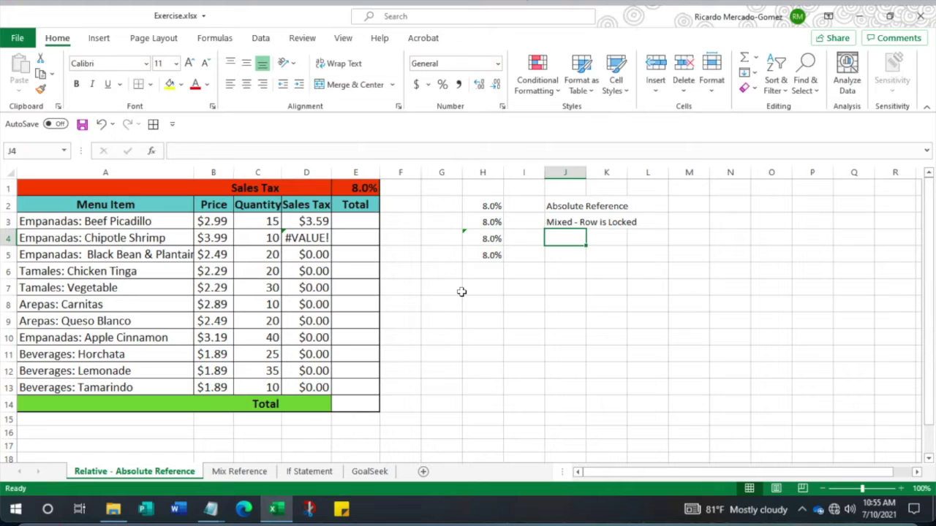
- Label J4 'Mixed - Col is Locked' and widen column J to fit
{"action": "type", "text": "Mixed"}
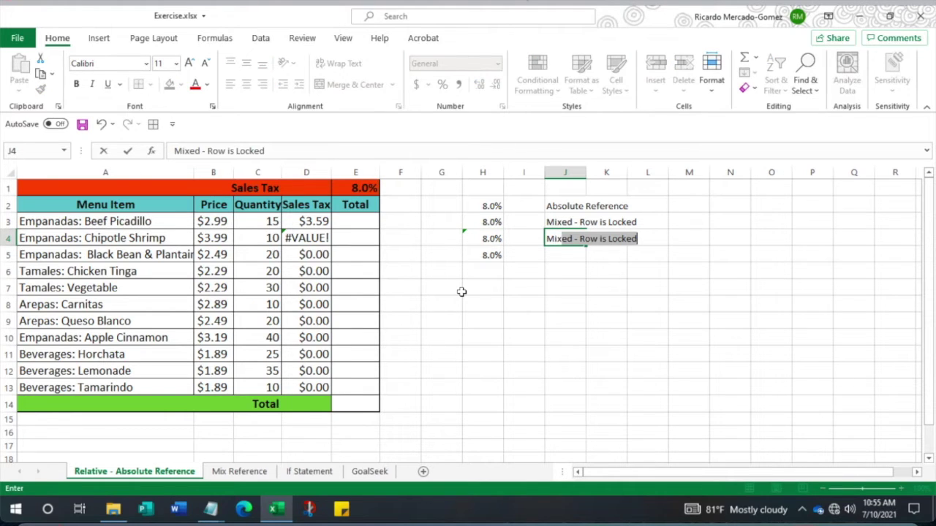
{"action": "type", "text": " - Col "}
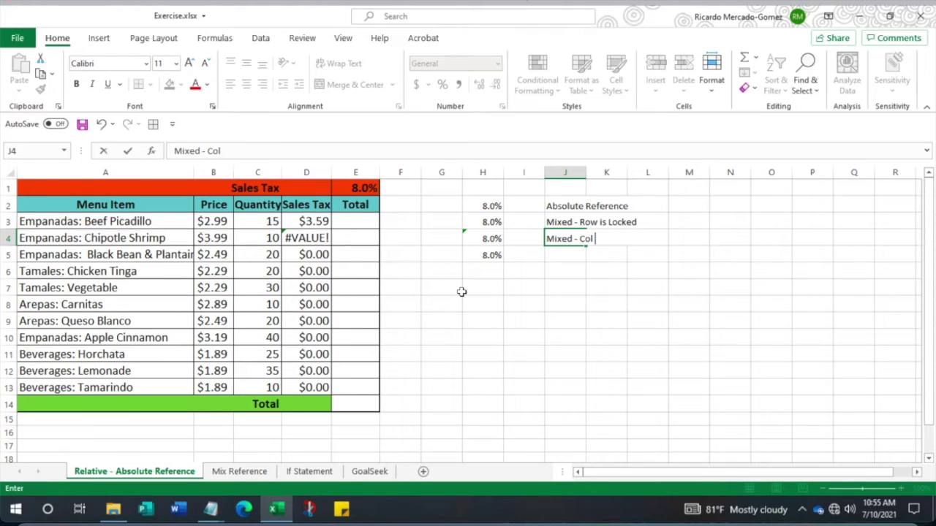
{"action": "type", "text": "is Locked"}
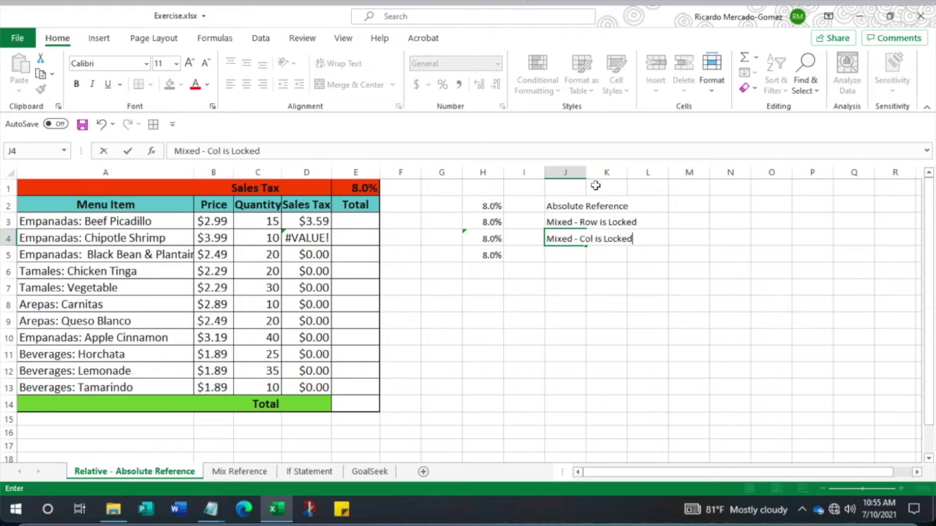
{"action": "left_click", "coordinate": [569, 204]}
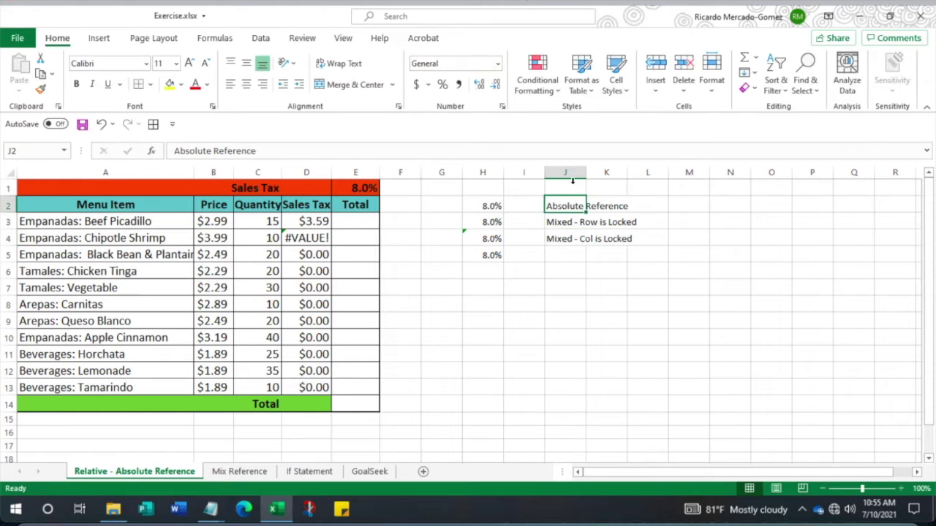
{"action": "left_click_drag", "start_coordinate": [585, 171], "coordinate": [711, 175]}
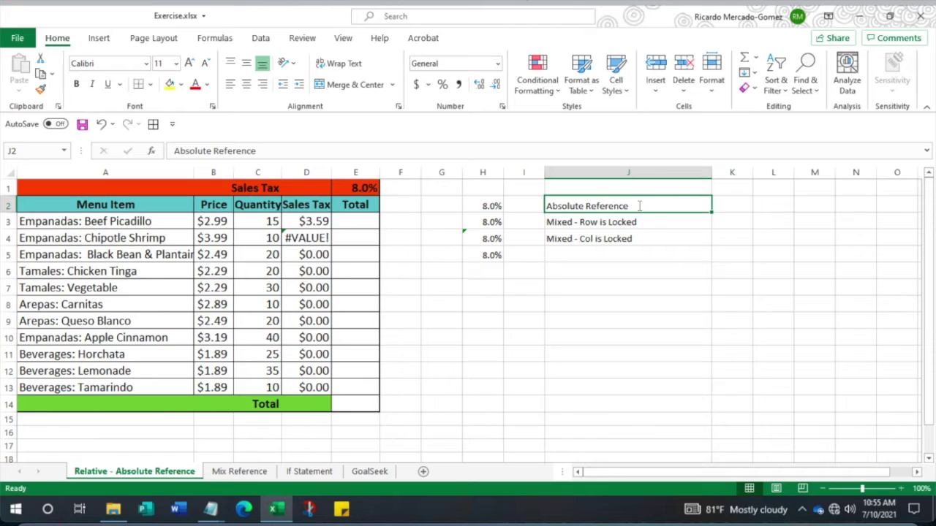
- Append the example '$E$1' to the Absolute Reference label in J2
{"action": "double_click", "coordinate": [638, 206]}
{"action": "type", "text": "ex"}
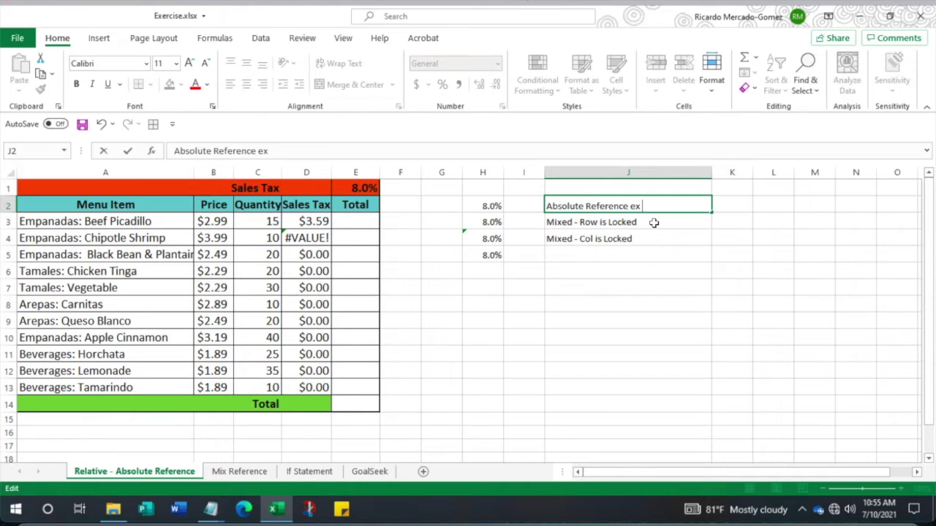
{"action": "type", "text": "$E$1"}
{"action": "left_click", "coordinate": [653, 223]}
- Append 'ex E$1' to the J3 label and 'ex $E1' to the J4 label
{"action": "double_click", "coordinate": [645, 223]}
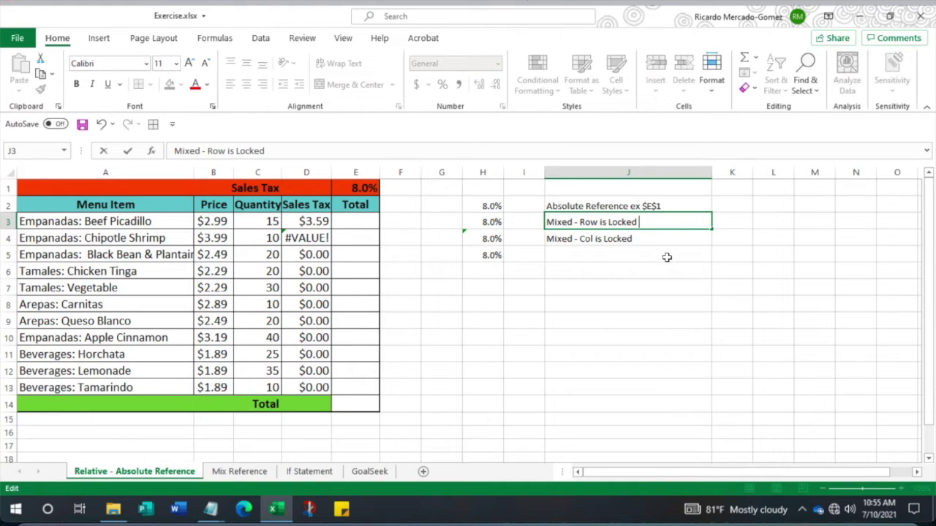
{"action": "type", "text": "ex E$1"}
{"action": "key", "text": "Return"}
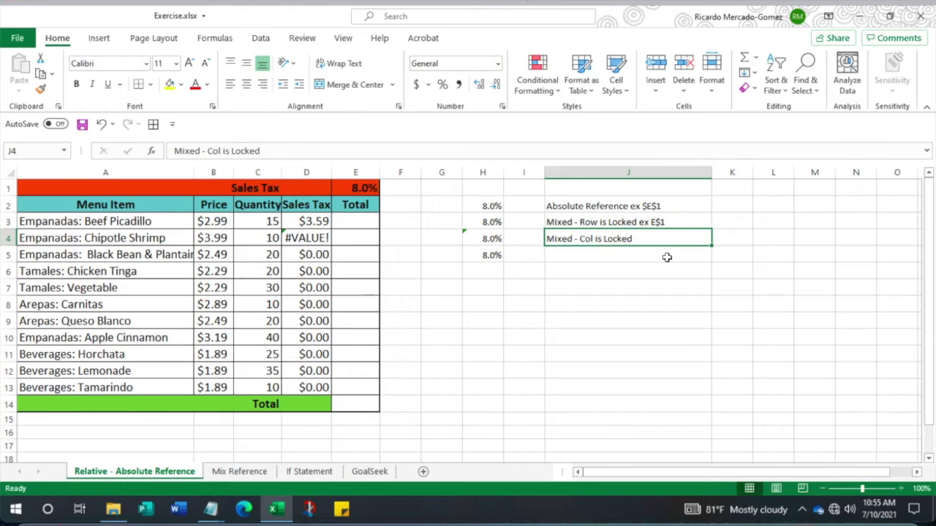
{"action": "double_click", "coordinate": [641, 239]}
{"action": "type", "text": "ex"}
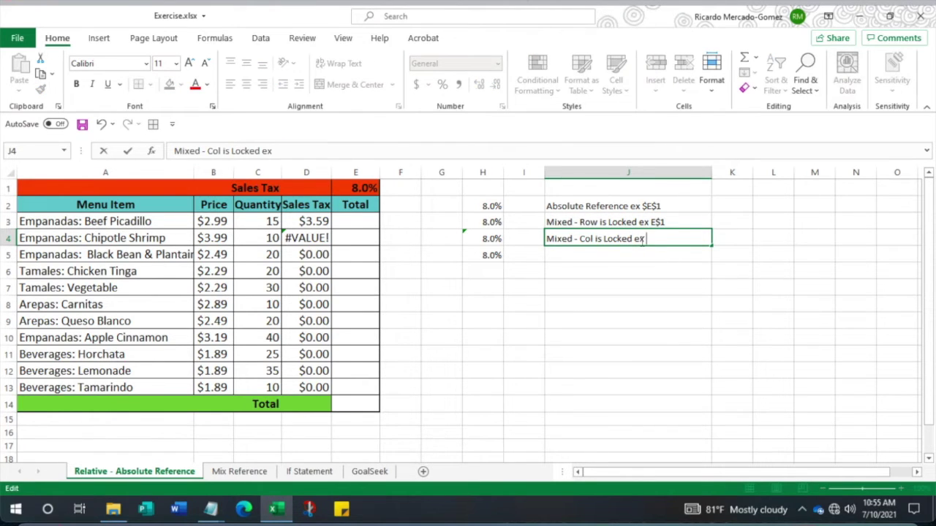
{"action": "type", "text": " $E1"}
{"action": "key", "text": "Return"}
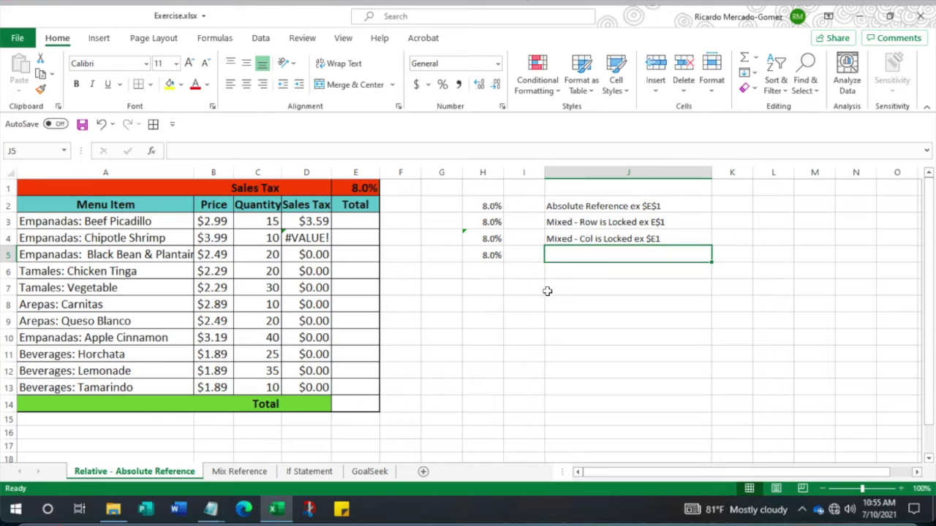
- Change H5's formula to the plain relative reference =E1
{"action": "left_click", "coordinate": [480, 260]}
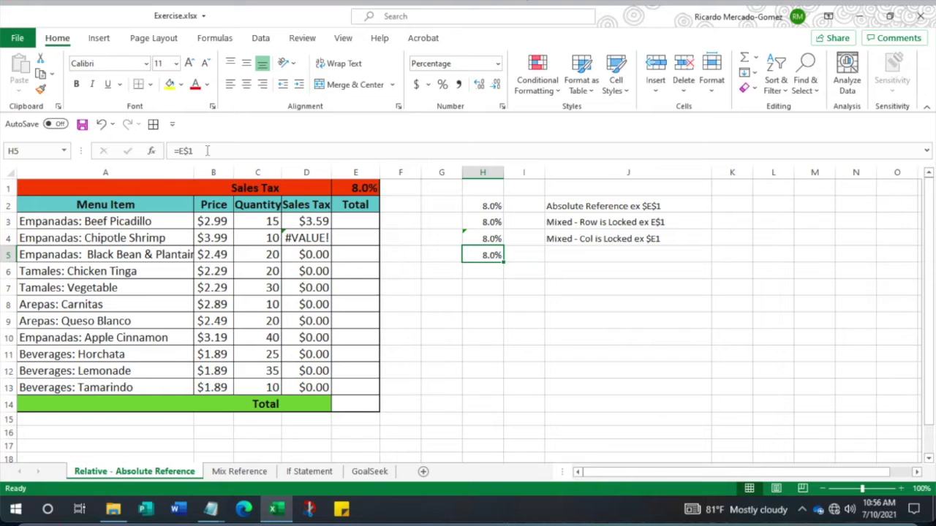
{"action": "left_click", "coordinate": [183, 151]}
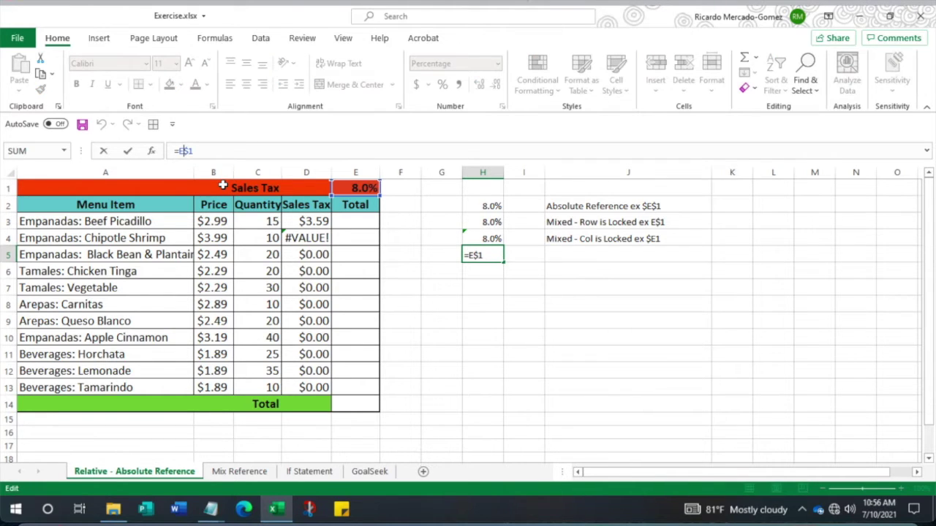
{"action": "key", "text": "F4"}
{"action": "key", "text": "F4"}
{"action": "left_click", "coordinate": [565, 258]}
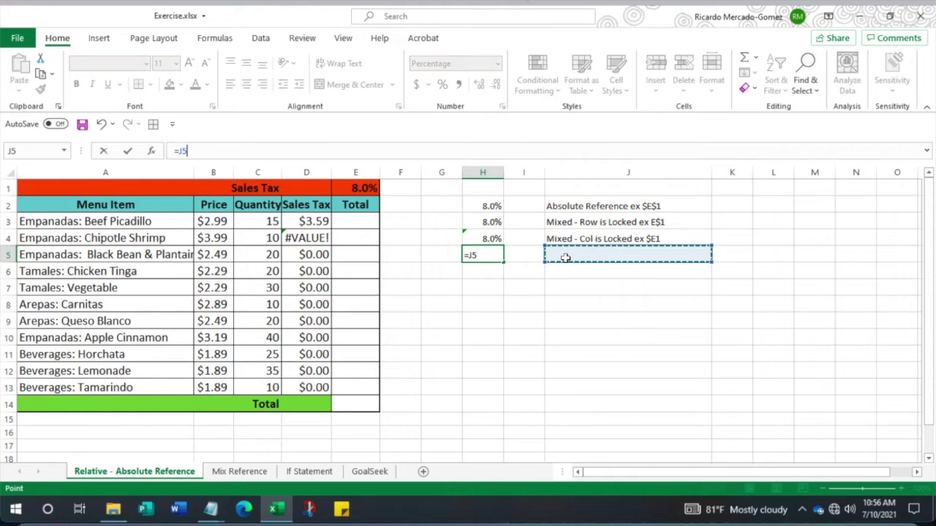
{"action": "key", "text": "Escape"}
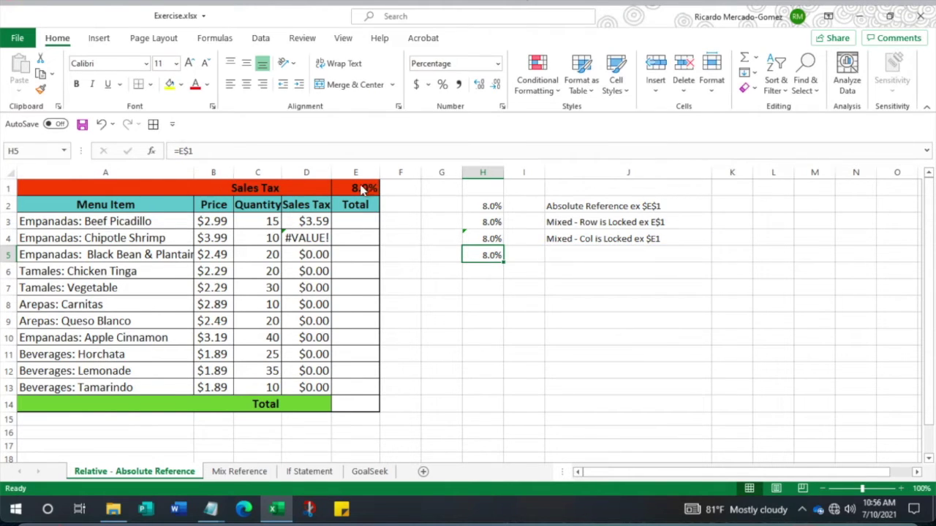
{"action": "left_click", "coordinate": [188, 151]}
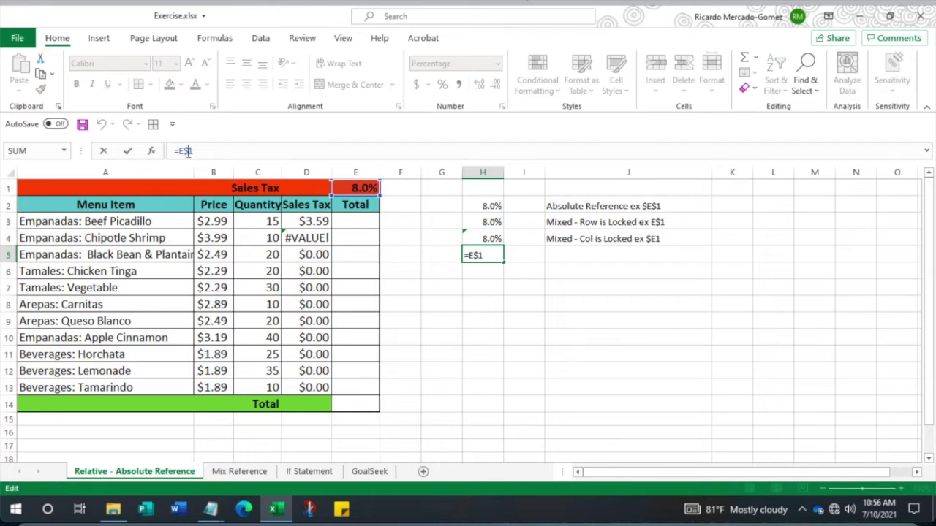
{"action": "key", "text": "BackSpace"}
{"action": "key", "text": "Return"}
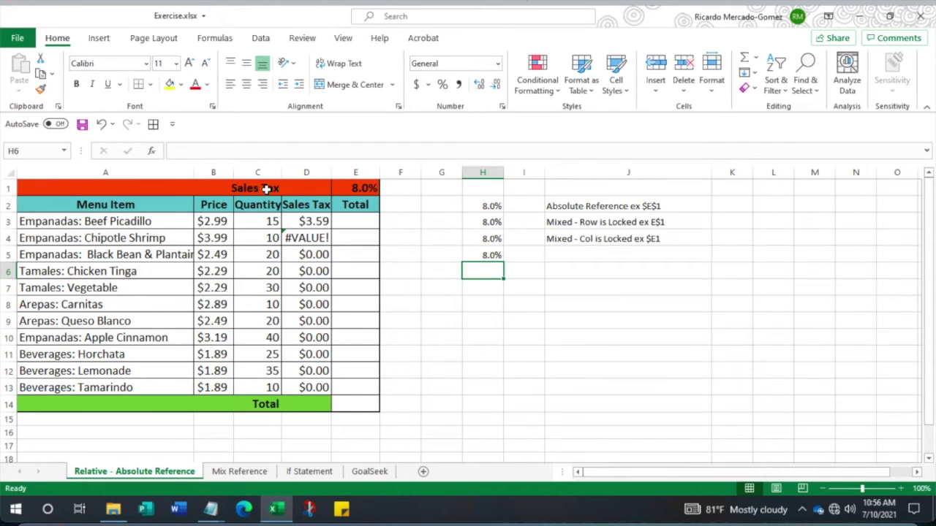
- Enter the note 'Relative the default ex E1' in J5
{"action": "left_click", "coordinate": [566, 255]}
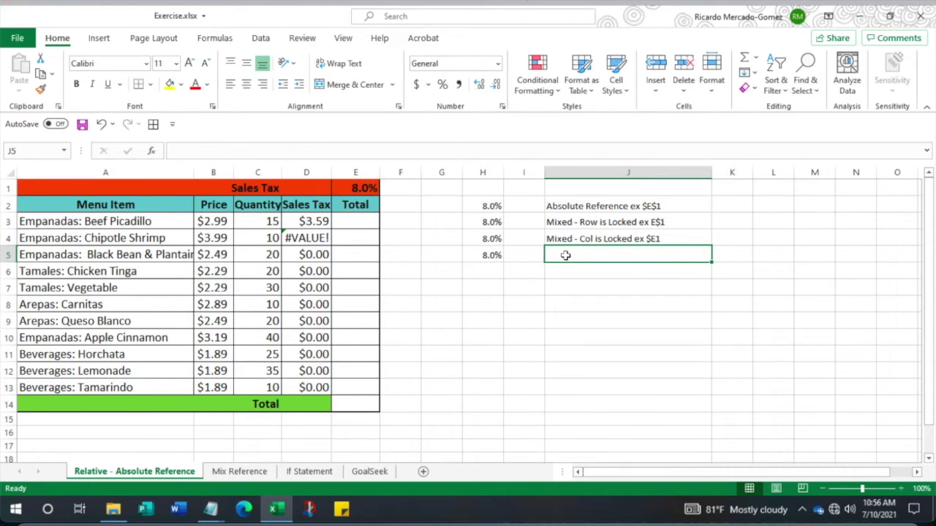
{"action": "type", "text": "Relative"}
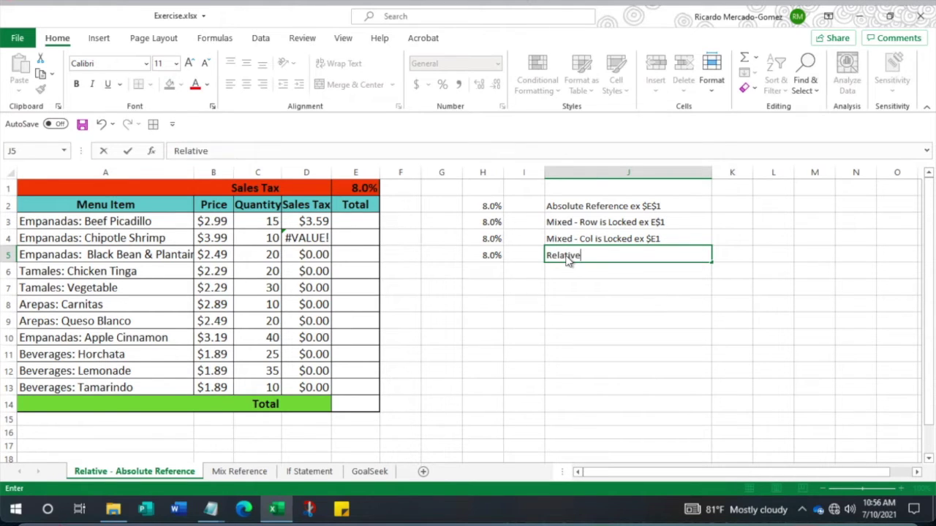
{"action": "type", "text": " the default ex E"}
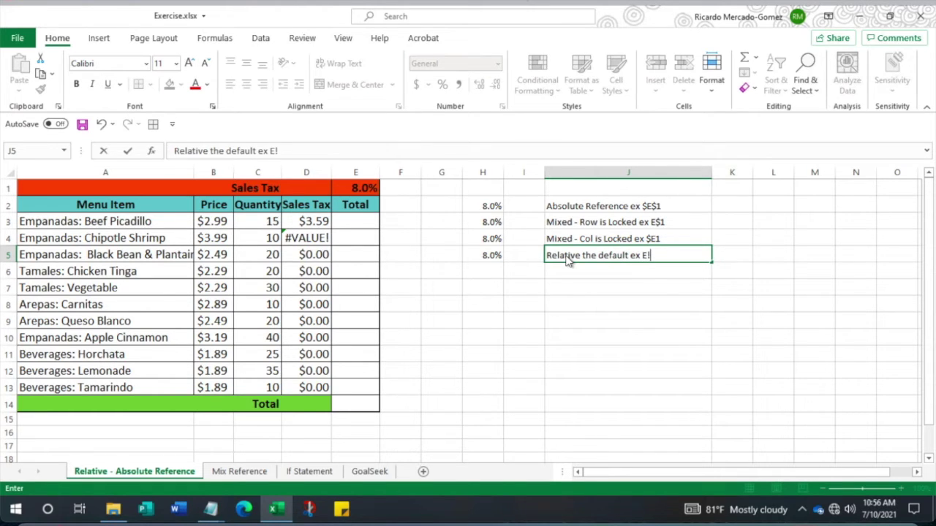
{"action": "type", "text": "1"}
{"action": "key", "text": "Return"}
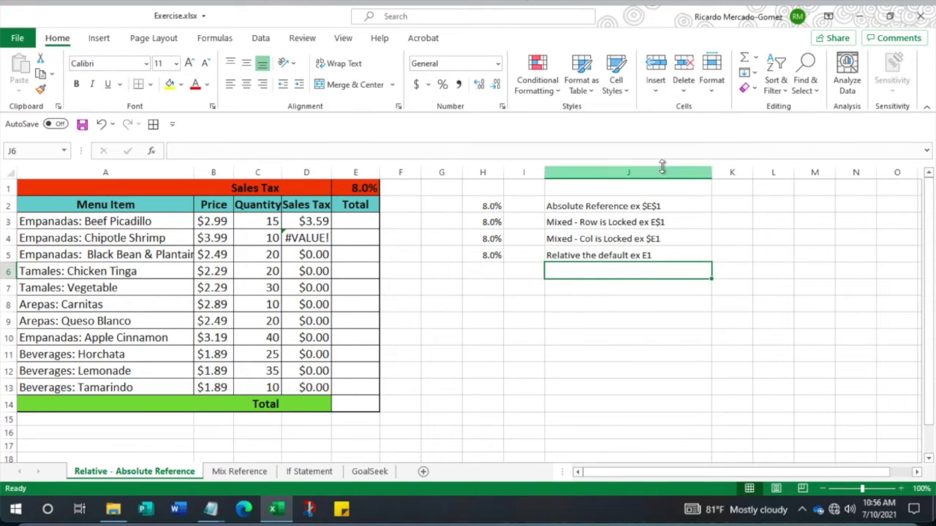
{"action": "left_click", "coordinate": [316, 223]}
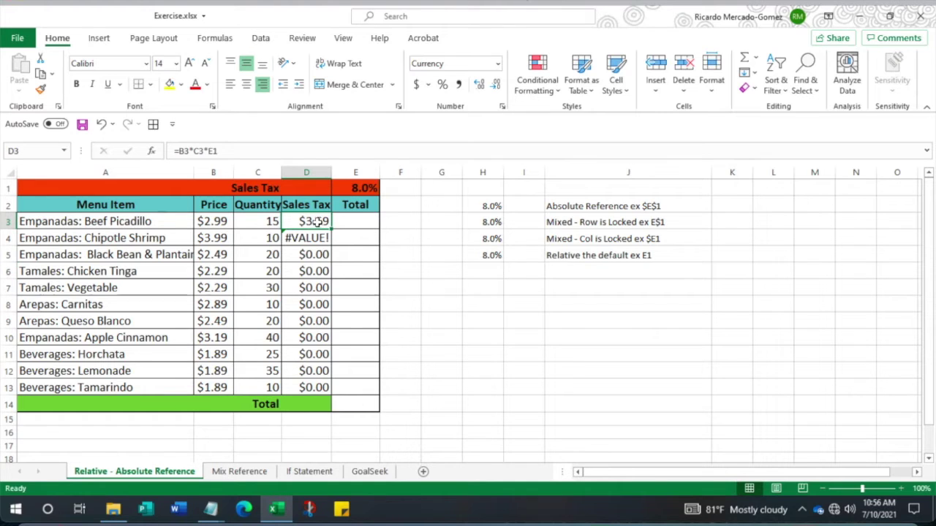
{"action": "left_click", "coordinate": [367, 188]}
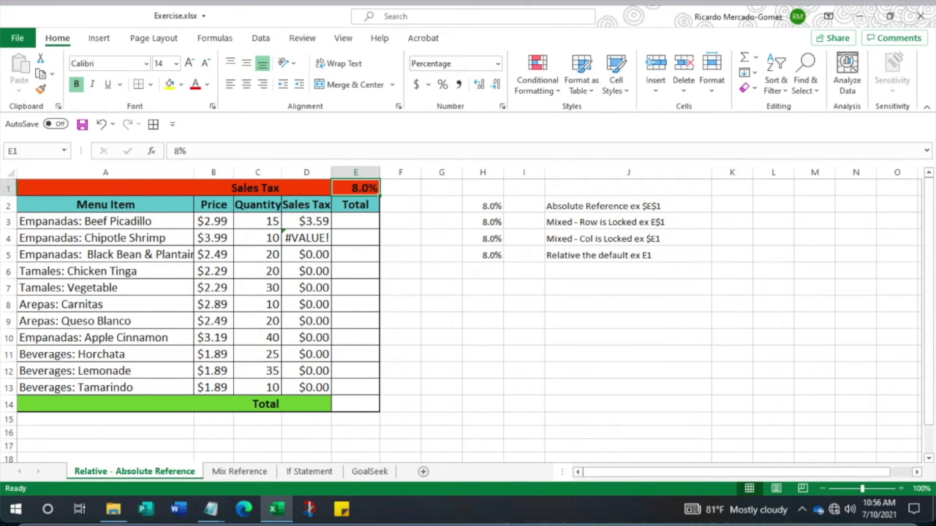
{"action": "left_click", "coordinate": [6, 188]}
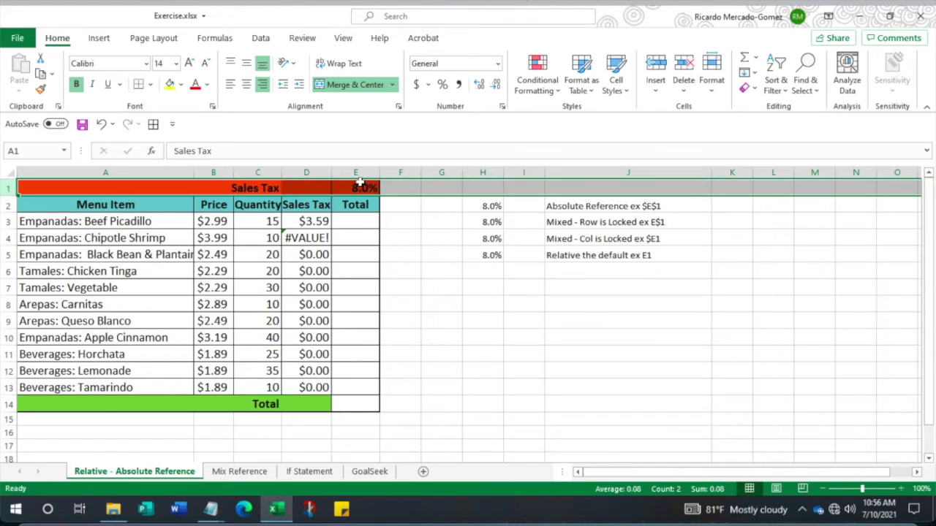
{"action": "left_click", "coordinate": [313, 172]}
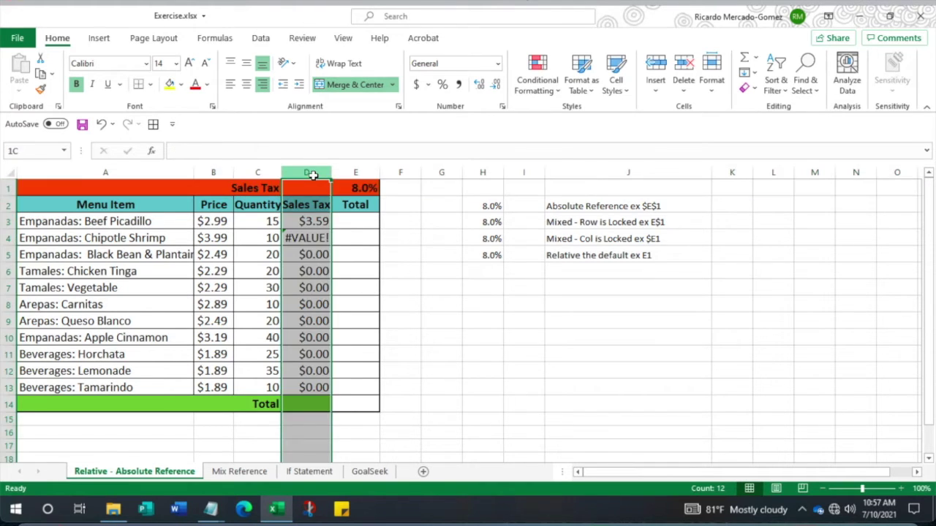
{"action": "left_click", "coordinate": [402, 172]}
{"action": "left_click", "coordinate": [364, 188]}
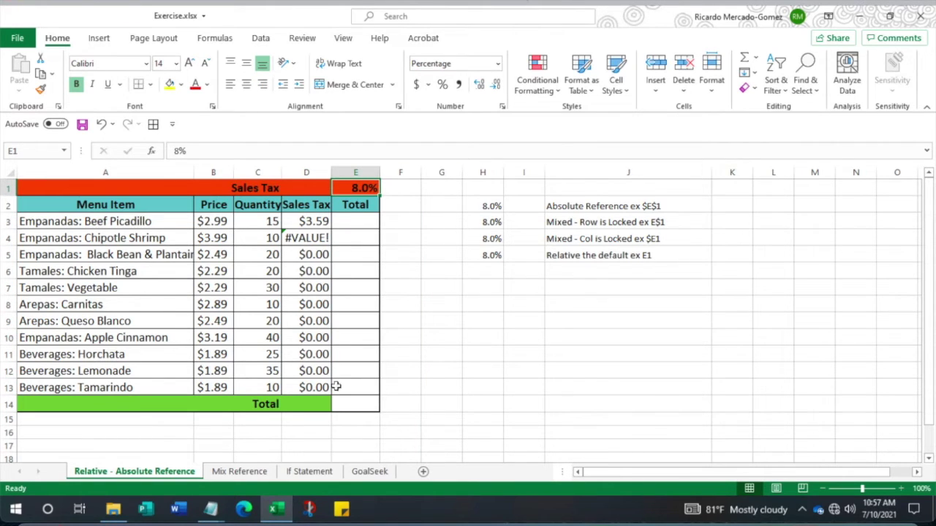
{"action": "left_click", "coordinate": [313, 220]}
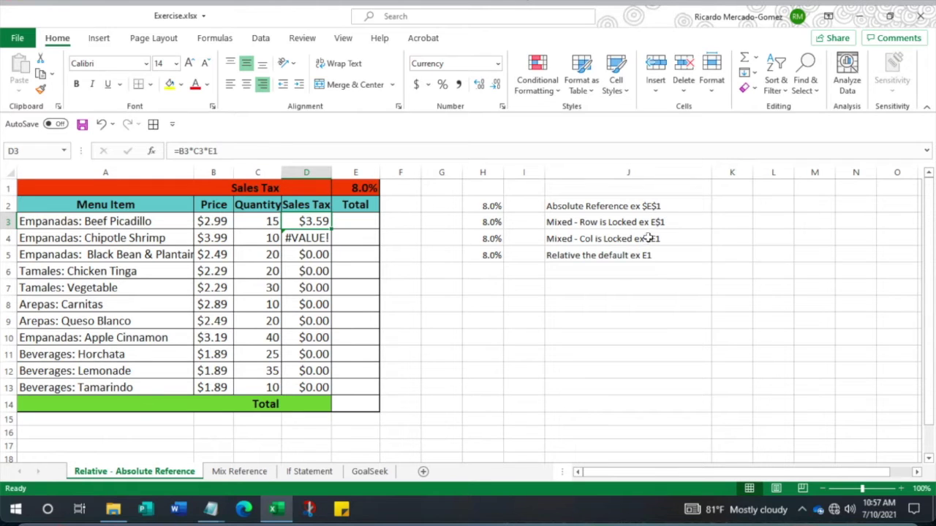
{"action": "left_click", "coordinate": [212, 151]}
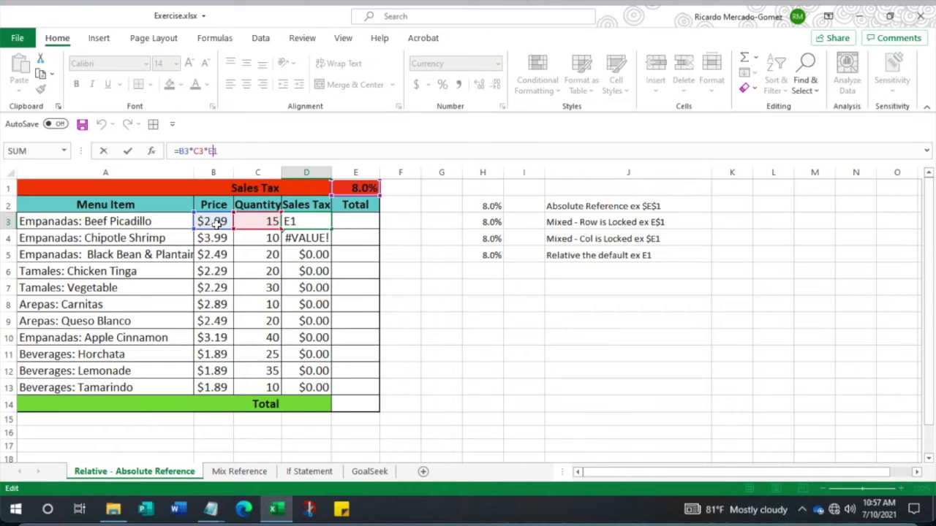
- Make D3 read =B3*C3*$E$1 and fill it down to D13, giving $3.59 through $1.51
{"action": "key", "text": "F4"}
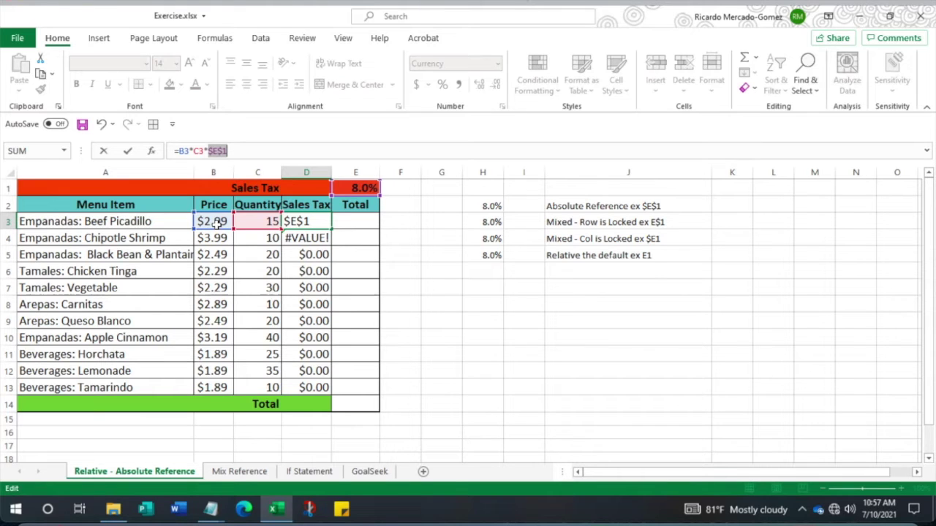
{"action": "key", "text": "Return"}
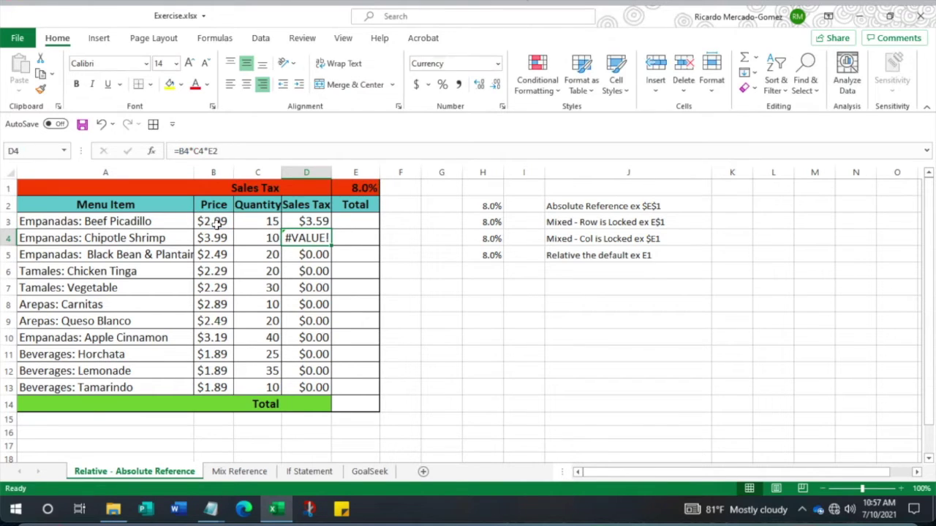
{"action": "left_click", "coordinate": [302, 224]}
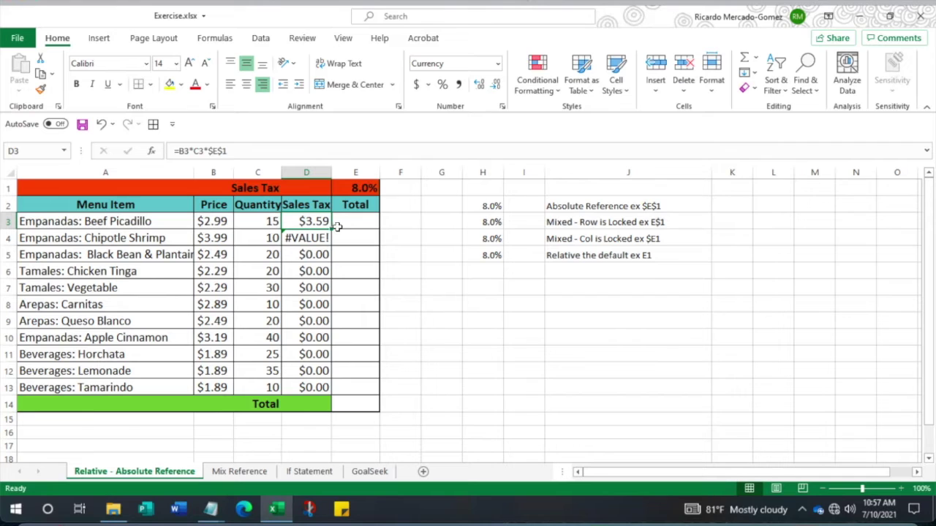
{"action": "left_click_drag", "start_coordinate": [331, 229], "coordinate": [330, 387]}
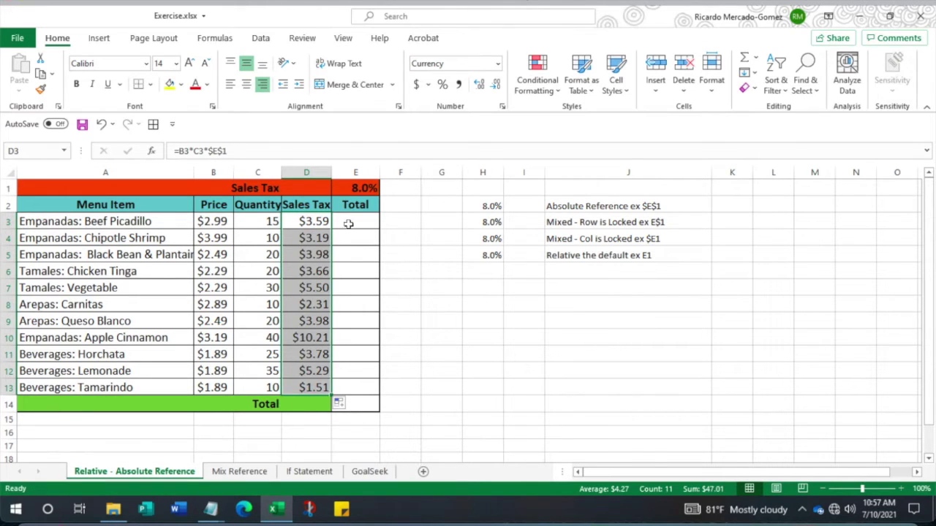
{"action": "left_click", "coordinate": [313, 222]}
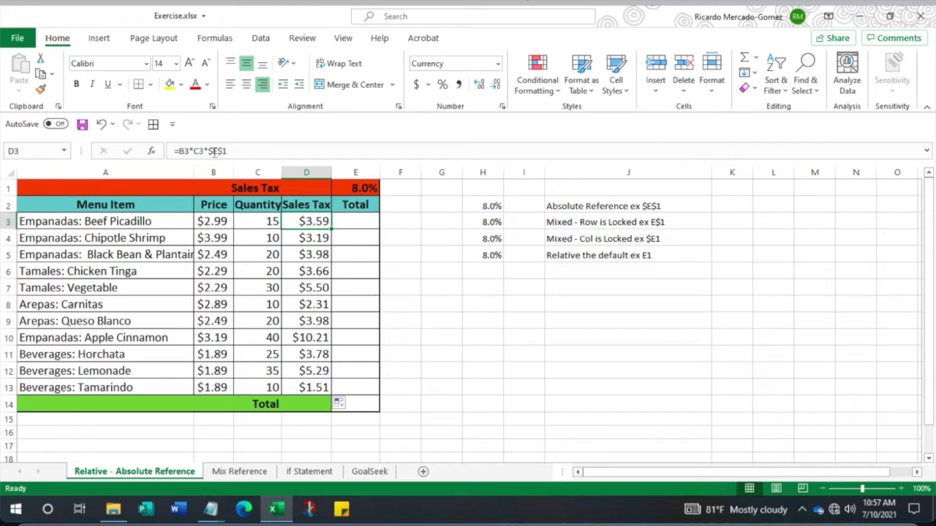
{"action": "left_click", "coordinate": [212, 151]}
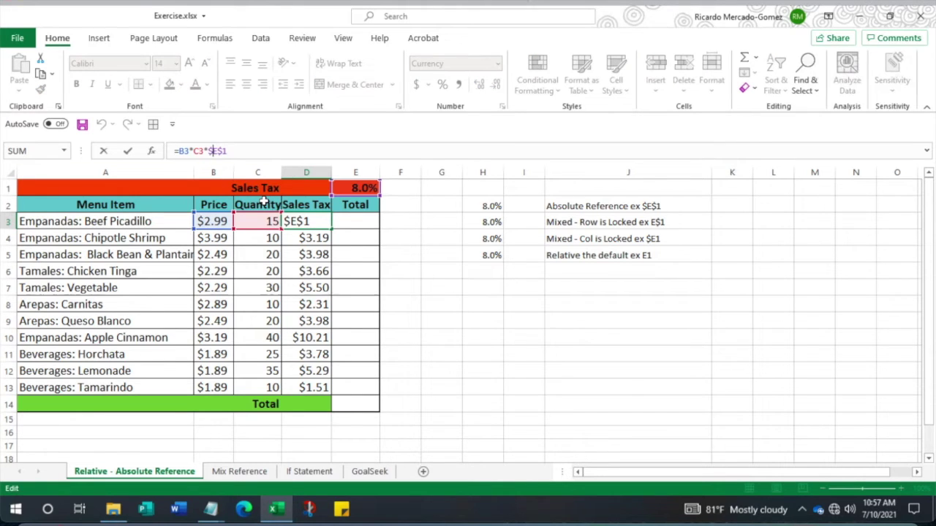
- Change D3's tax reference to row-locked E$1 and refill it down to D13
{"action": "key", "text": "F4"}
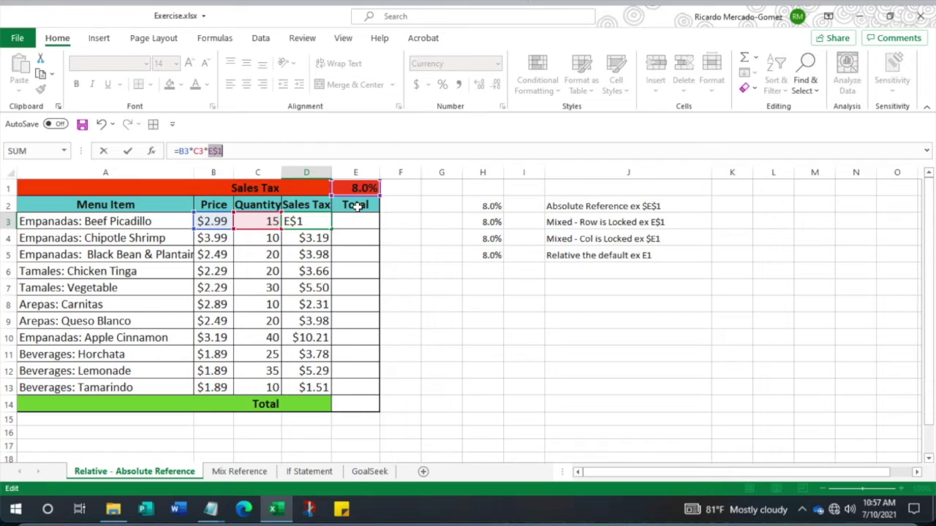
{"action": "key", "text": "Return"}
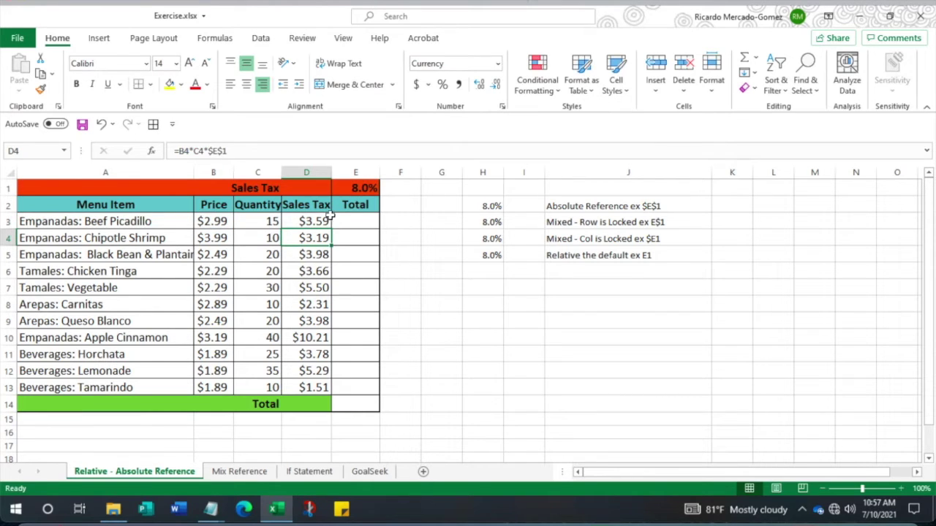
{"action": "left_click", "coordinate": [303, 221]}
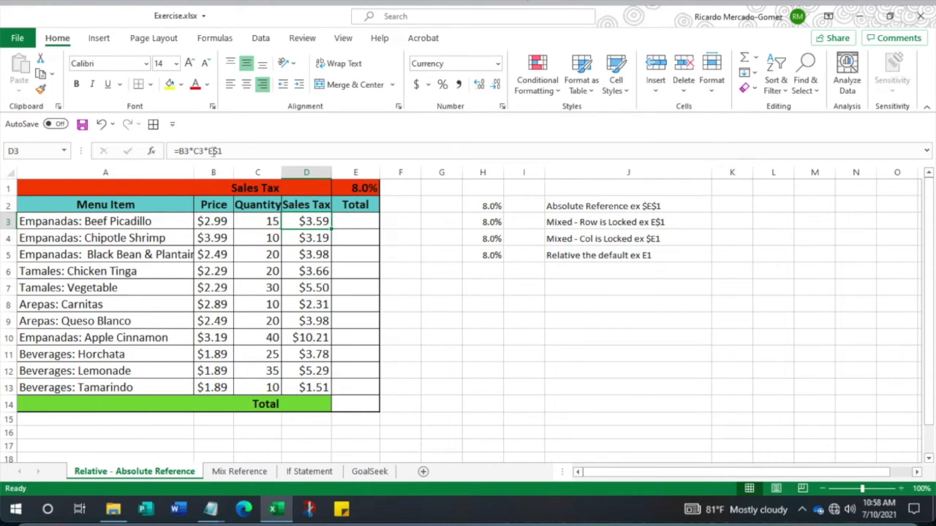
{"action": "left_click_drag", "start_coordinate": [331, 233], "coordinate": [331, 398]}
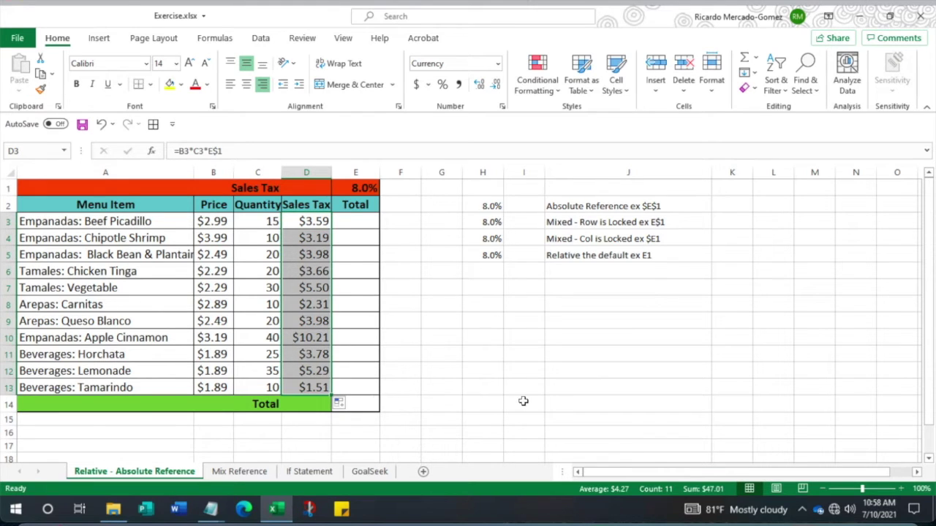
- Review the reference notes in J2:J4 and D3's formula
{"action": "left_click_drag", "start_coordinate": [550, 207], "coordinate": [557, 241]}
{"action": "left_click", "coordinate": [558, 246]}
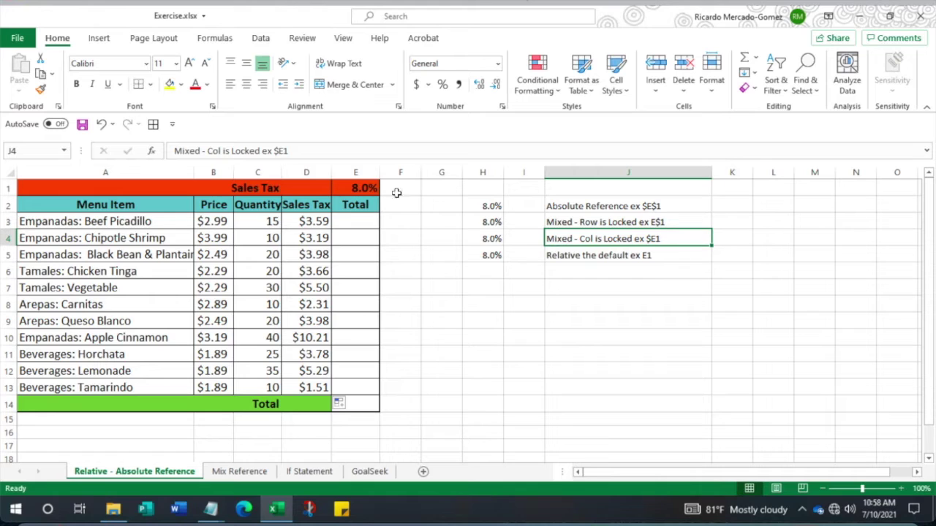
{"action": "left_click", "coordinate": [315, 224]}
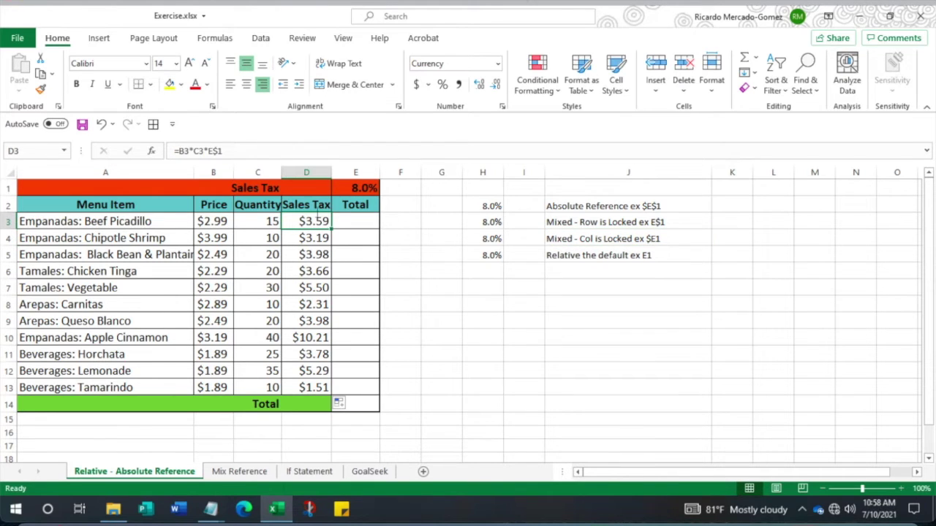
- Restore D3's tax reference to E$1 after accidentally referencing the whole of column E
{"action": "left_click", "coordinate": [216, 149]}
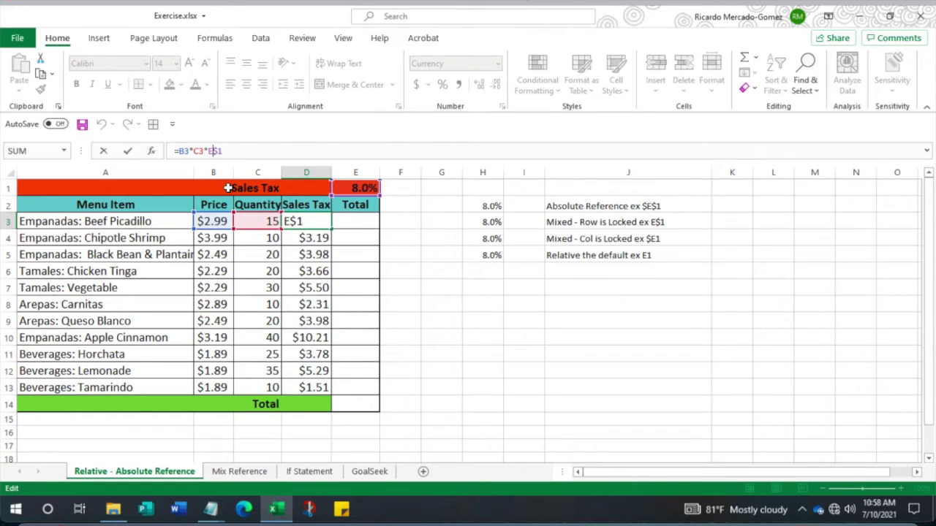
{"action": "key", "text": "F4"}
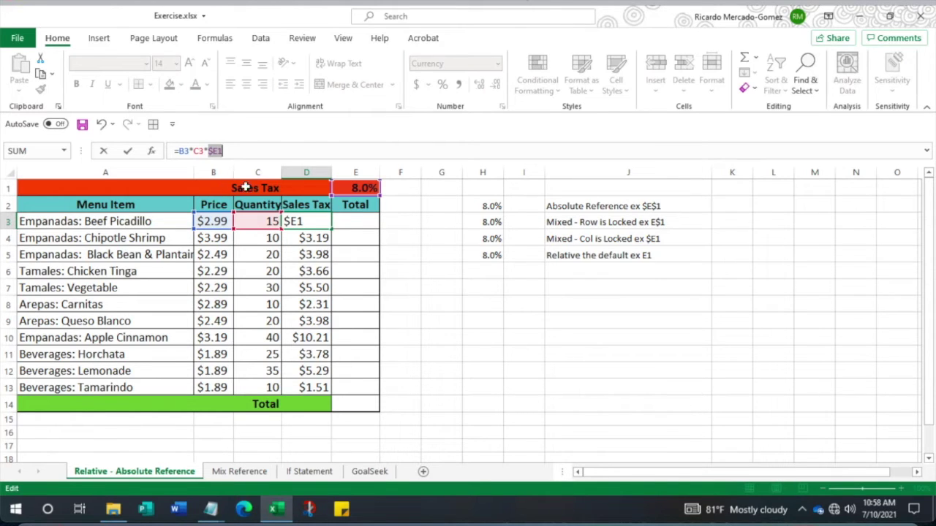
{"action": "left_click", "coordinate": [354, 173]}
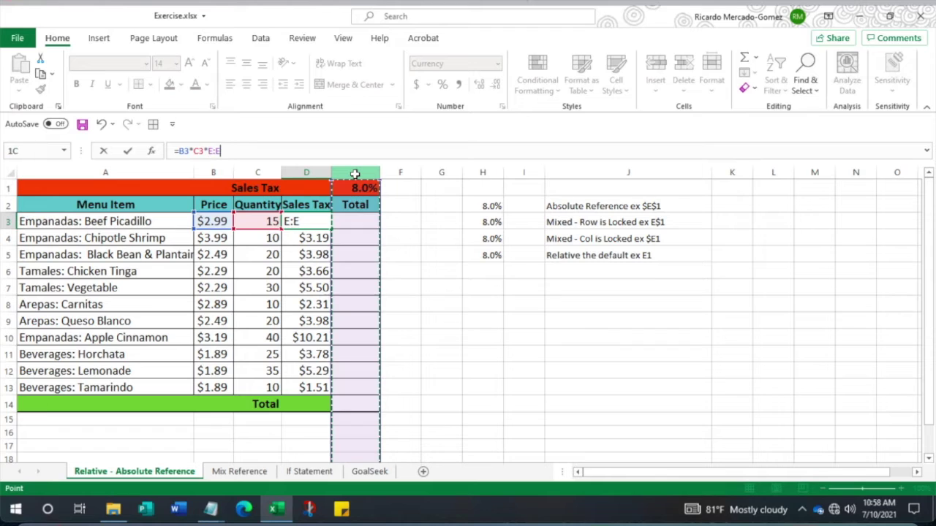
{"action": "key", "text": "BackSpace"}
{"action": "key", "text": "BackSpace"}
{"action": "key", "text": "BackSpace"}
{"action": "type", "text": "E$1"}
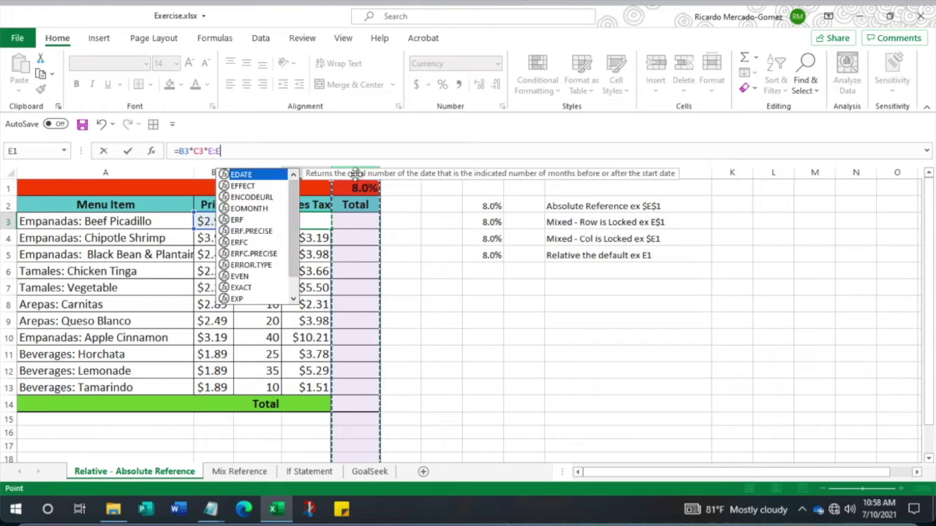
{"action": "key", "text": "ctrl+Return"}
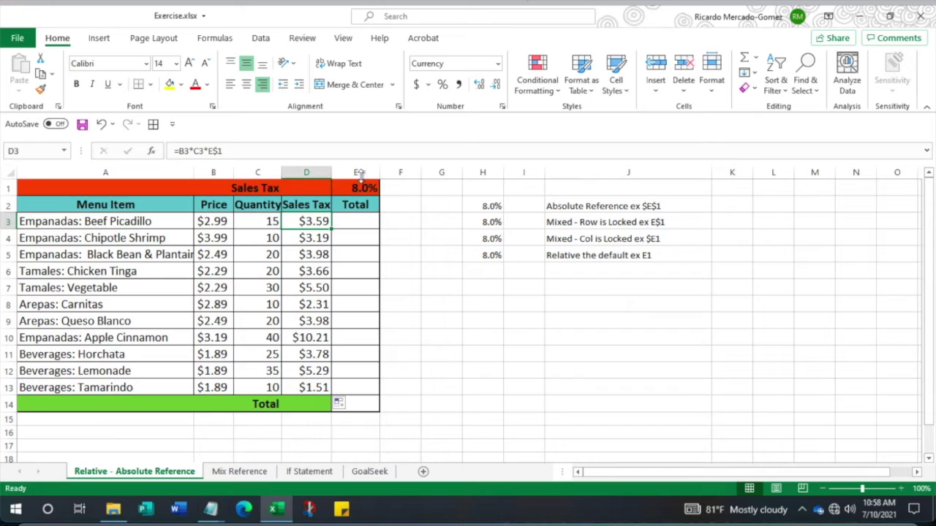
- Make D3 use column-locked $E1 and fill to D13, producing #VALUE! and $0.00 results
{"action": "left_click", "coordinate": [213, 151]}
{"action": "key", "text": "F4"}
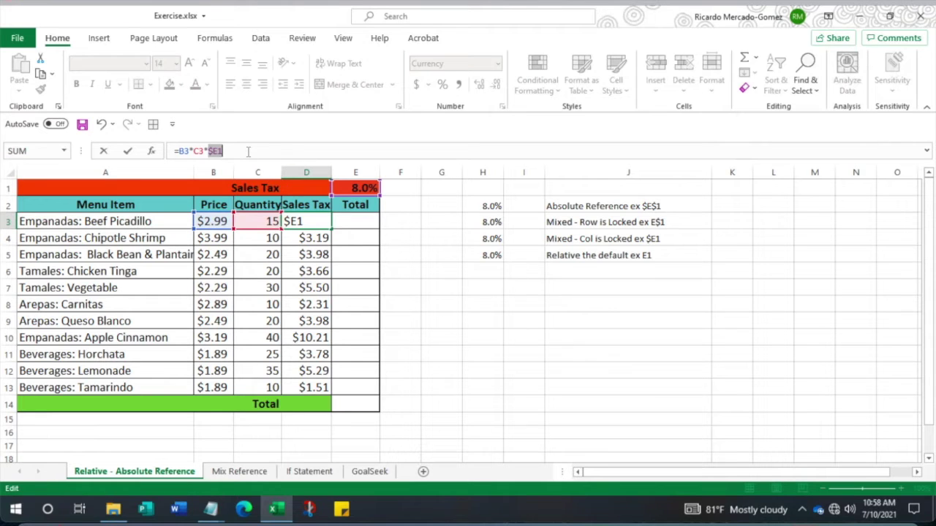
{"action": "key", "text": "Return"}
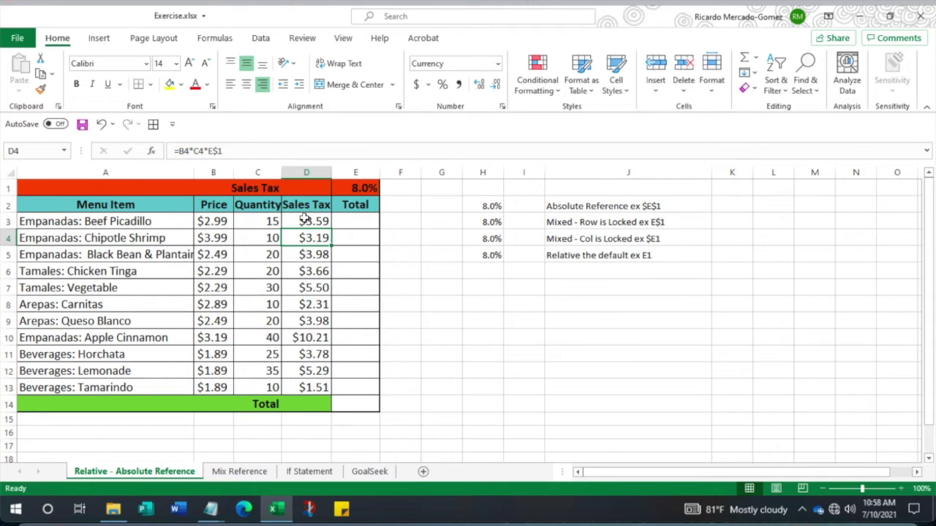
{"action": "left_click", "coordinate": [306, 222]}
{"action": "left_click_drag", "start_coordinate": [331, 229], "coordinate": [328, 388]}
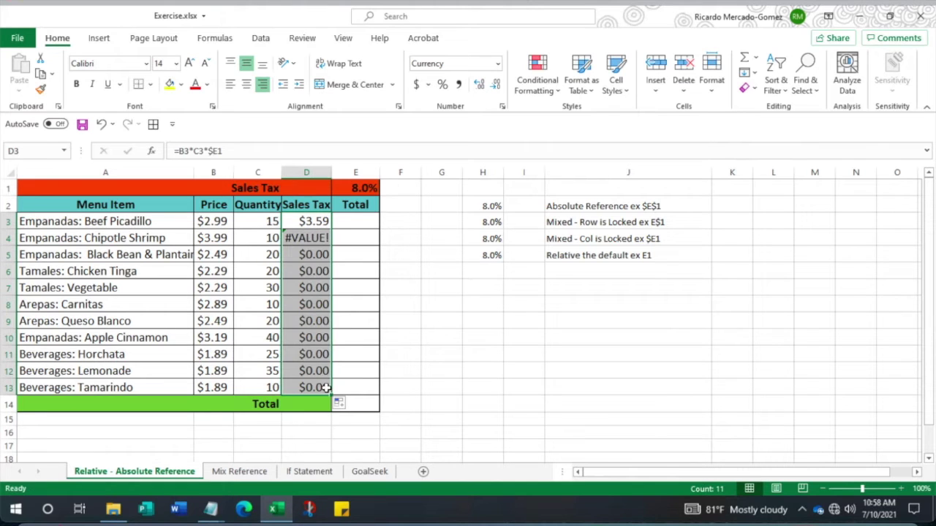
{"action": "left_click", "coordinate": [314, 220]}
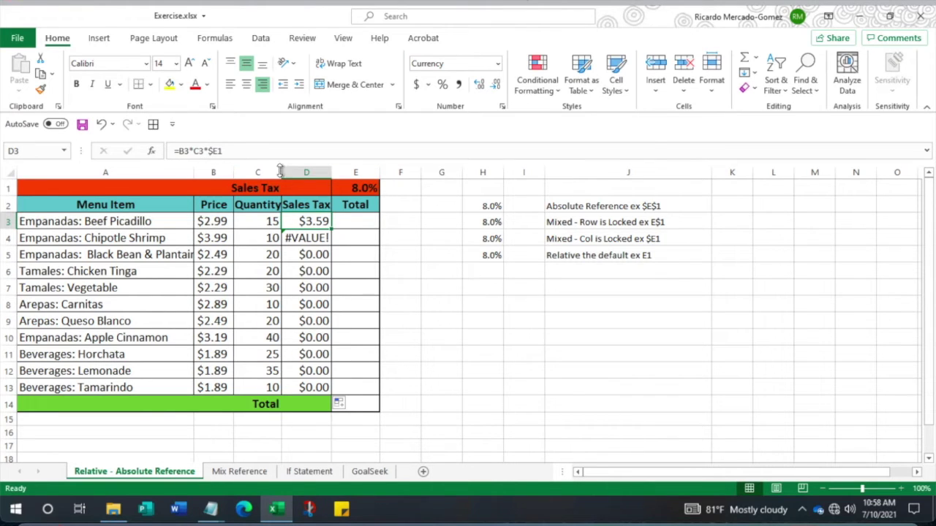
- Switch D3's reference back to $E$1 and refill D3:D13, restoring $3.59 through $1.51
{"action": "left_click", "coordinate": [215, 151]}
{"action": "key", "text": "F4"}
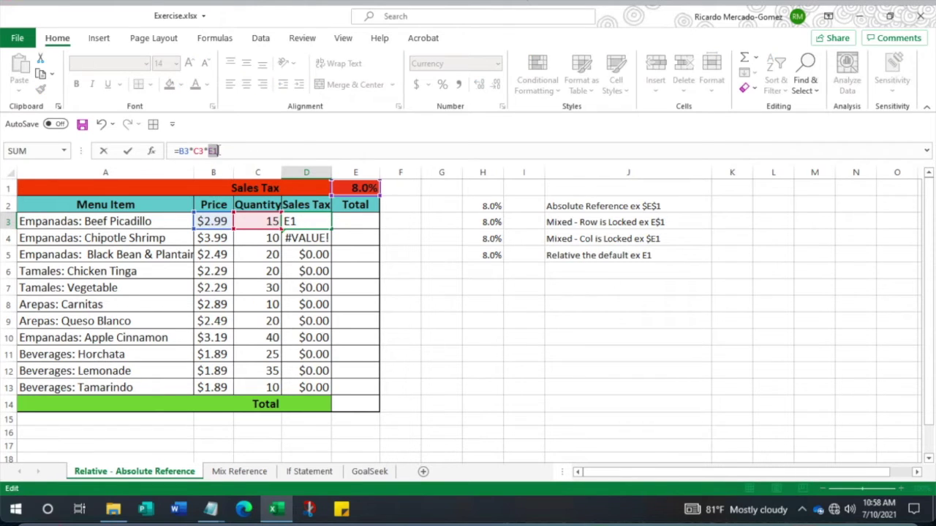
{"action": "key", "text": "F4"}
{"action": "key", "text": "Return"}
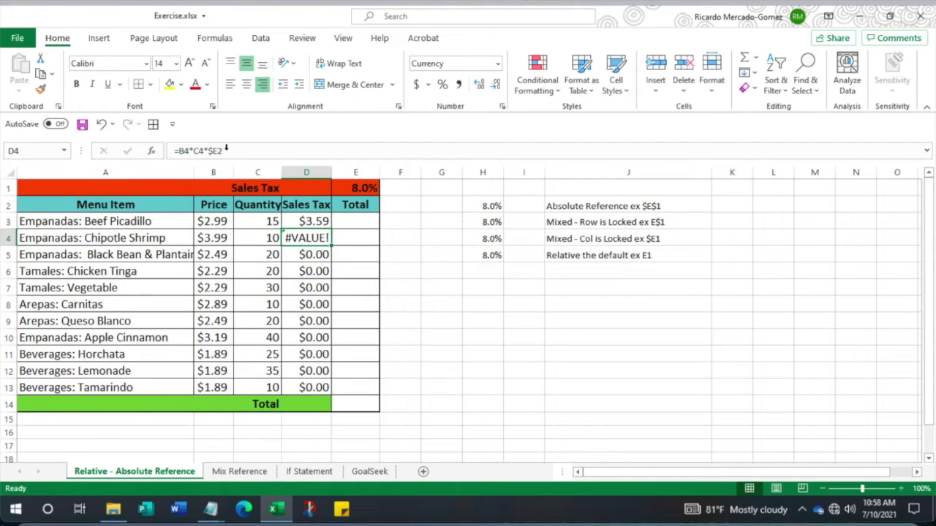
{"action": "left_click", "coordinate": [322, 221]}
{"action": "left_click_drag", "start_coordinate": [331, 229], "coordinate": [329, 389]}
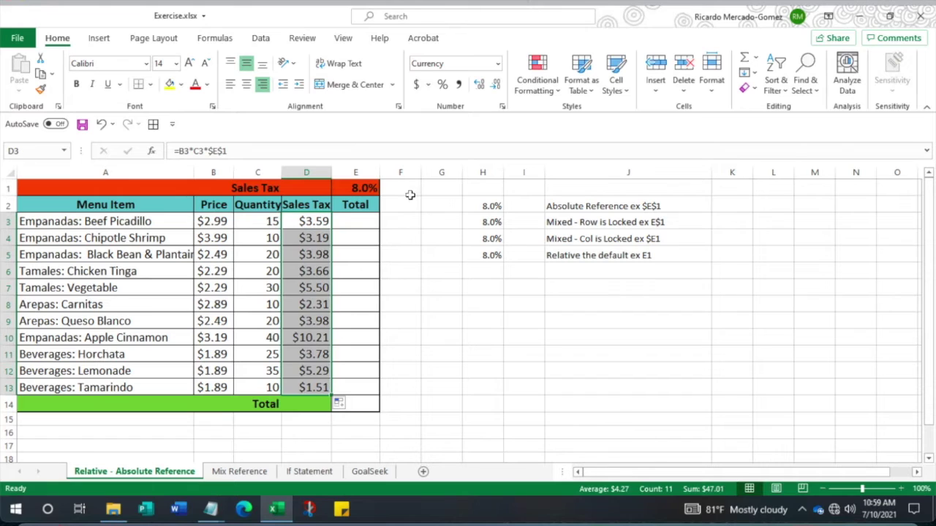
{"action": "left_click", "coordinate": [341, 219]}
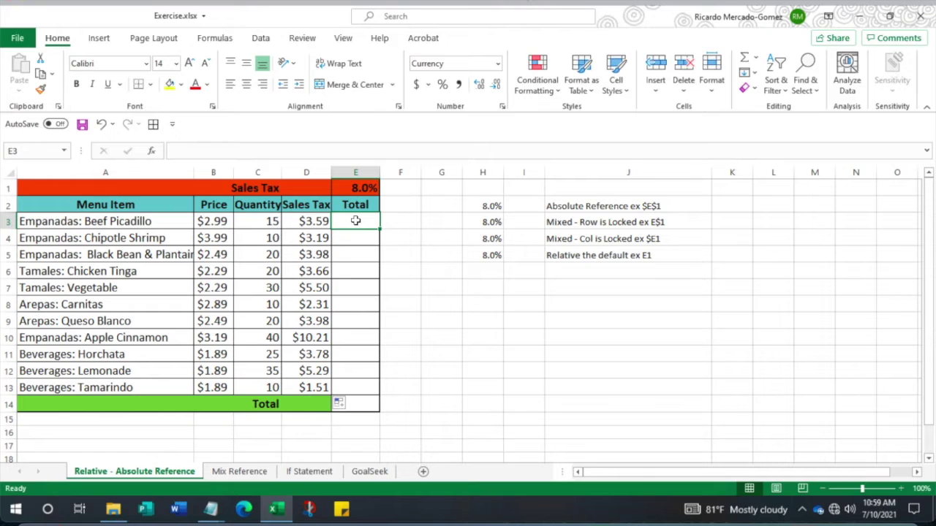
- Enter the Total formula =B3*C3+D3 in E3
{"action": "type", "text": "="}
{"action": "left_click", "coordinate": [210, 224]}
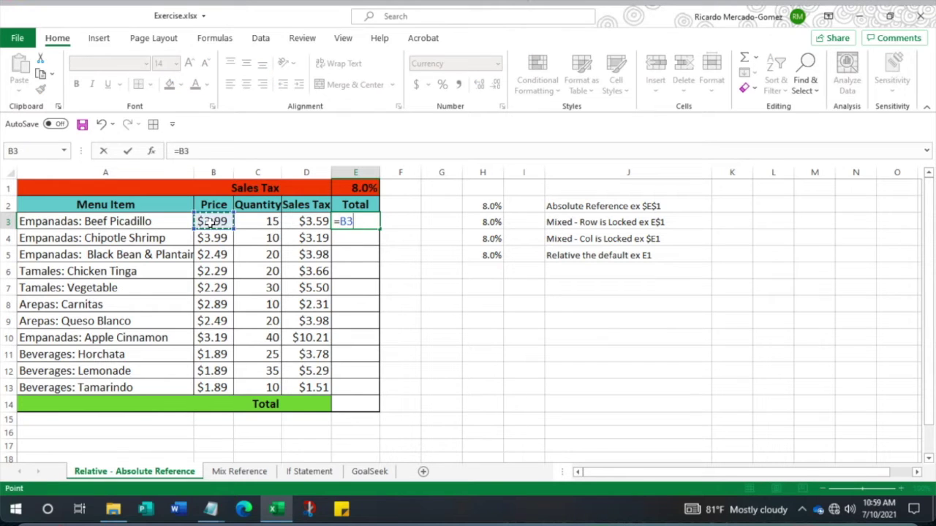
{"action": "type", "text": "*"}
{"action": "left_click", "coordinate": [269, 221]}
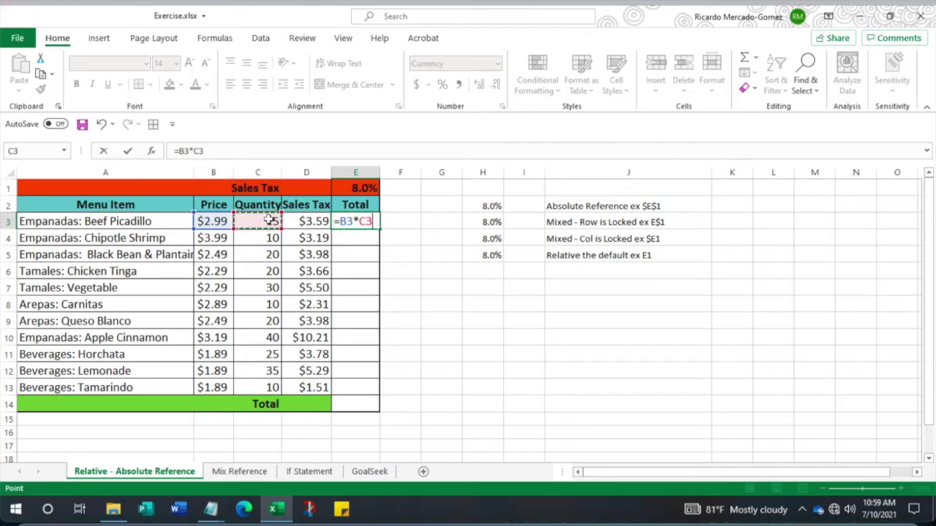
{"action": "type", "text": "+"}
{"action": "left_click", "coordinate": [303, 221]}
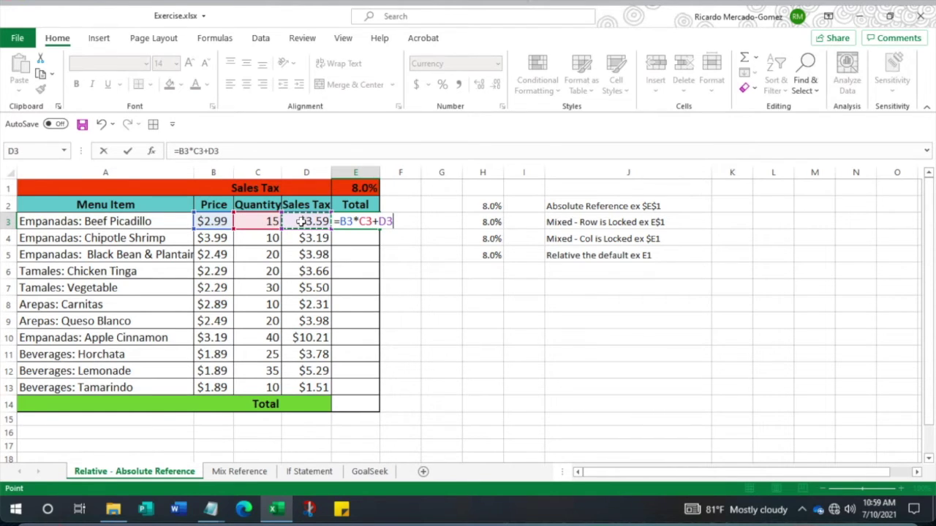
{"action": "key", "text": "Return"}
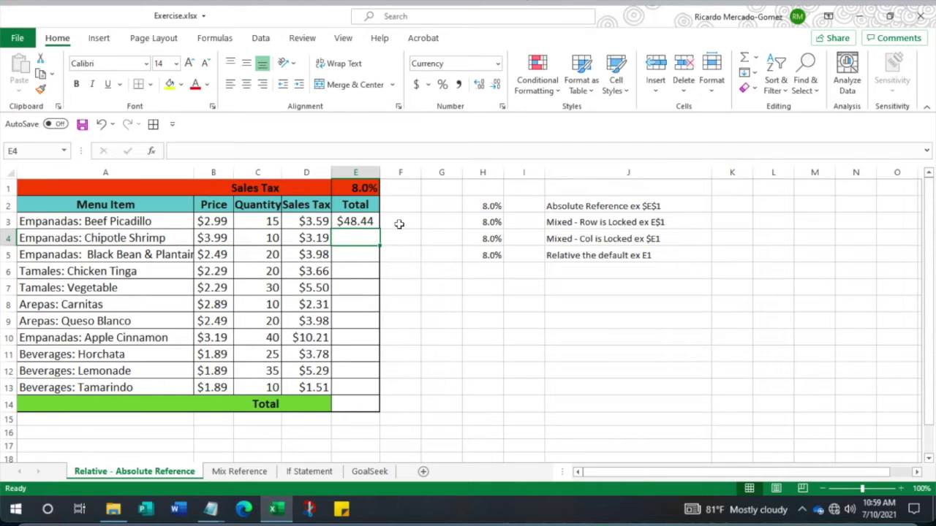
- Fill the total down to E13, autofit column E, and sum it to $634.66 in E14
{"action": "left_click", "coordinate": [357, 218]}
{"action": "left_click_drag", "start_coordinate": [378, 229], "coordinate": [380, 393]}
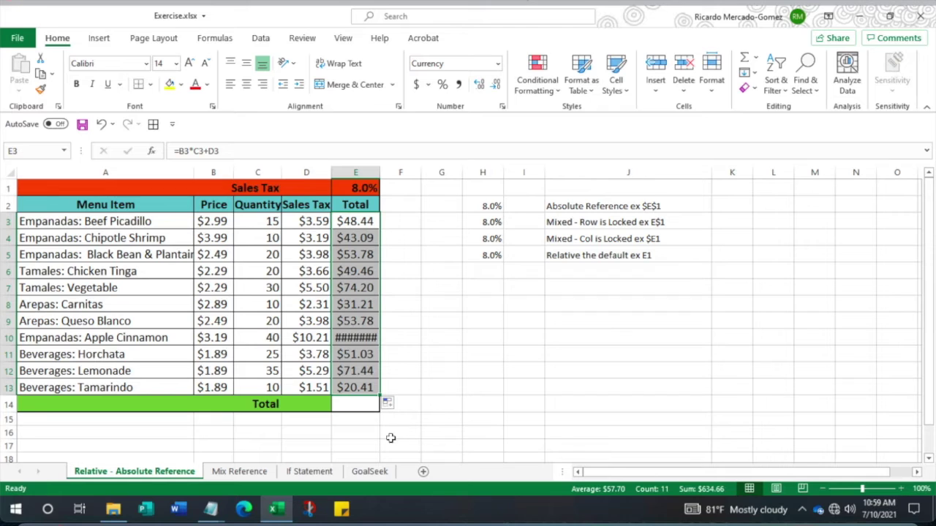
{"action": "double_click", "coordinate": [379, 171]}
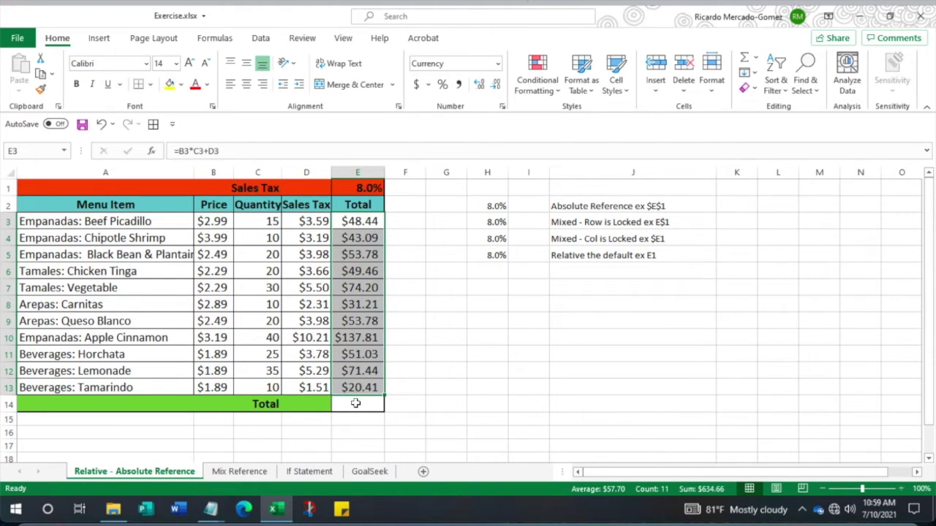
{"action": "left_click", "coordinate": [356, 405]}
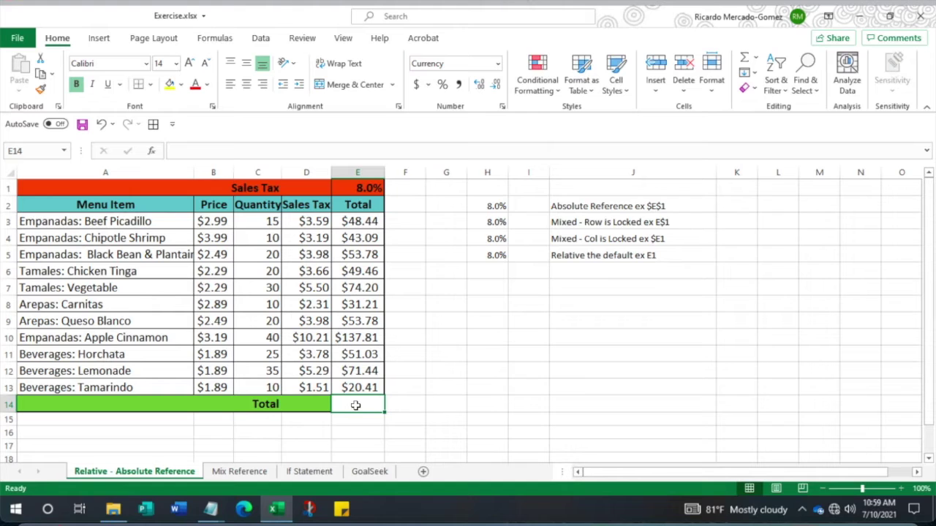
{"action": "key", "text": "alt+equal"}
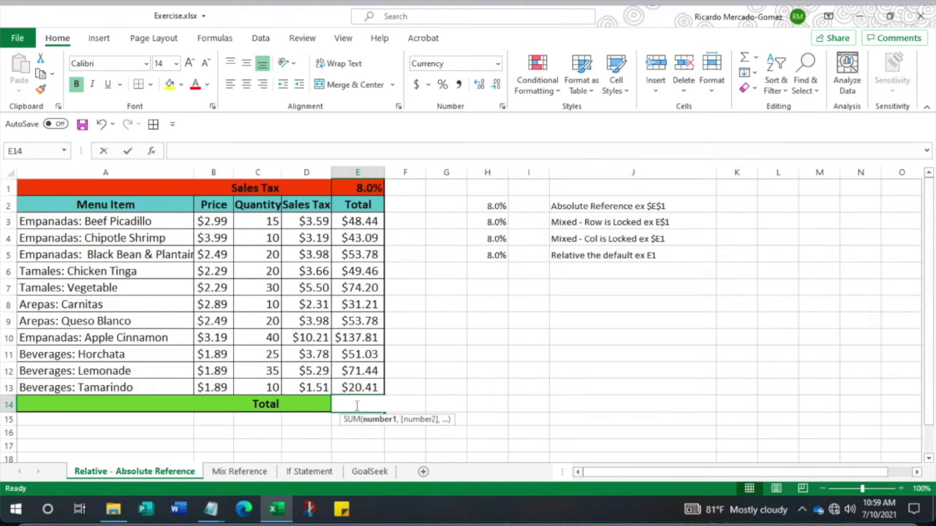
{"action": "key", "text": "Return"}
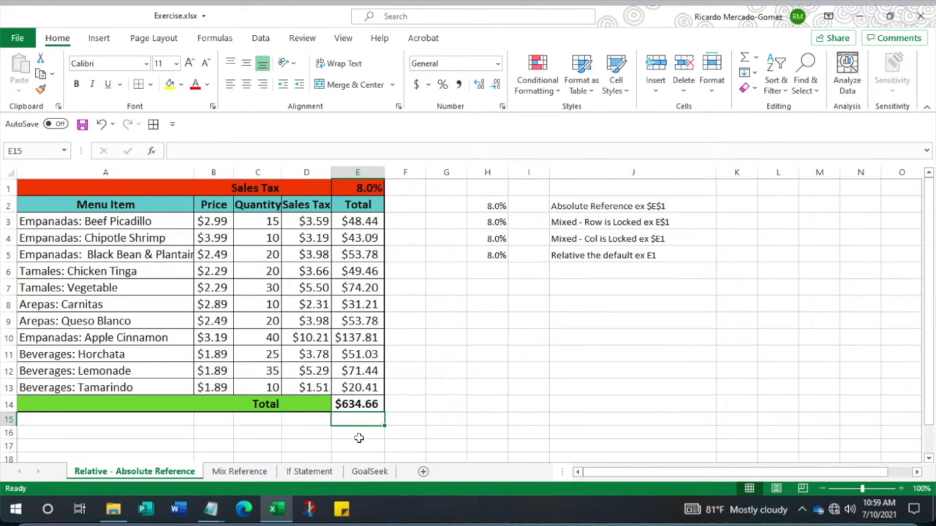
{"action": "left_click", "coordinate": [365, 188]}
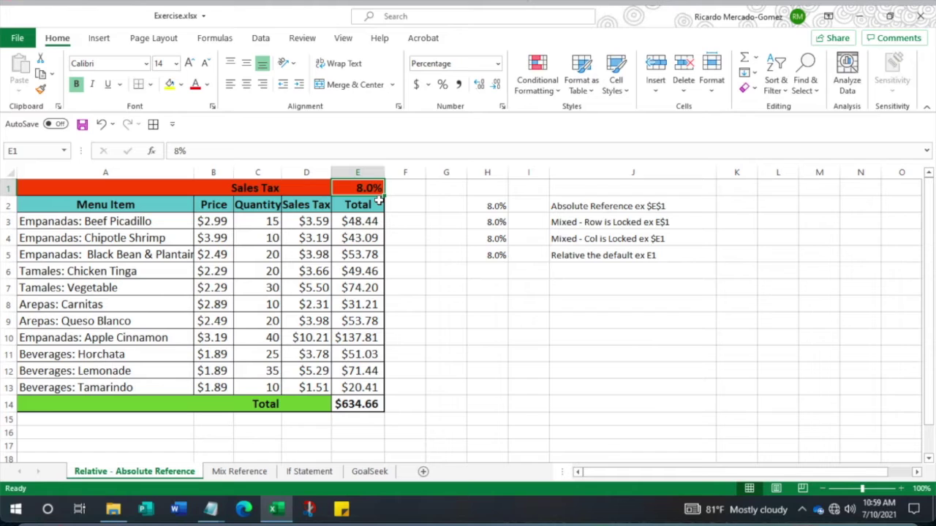
- Set the E1 sales tax rate to 7% and widen column A to fit item names
{"action": "type", "text": "7"}
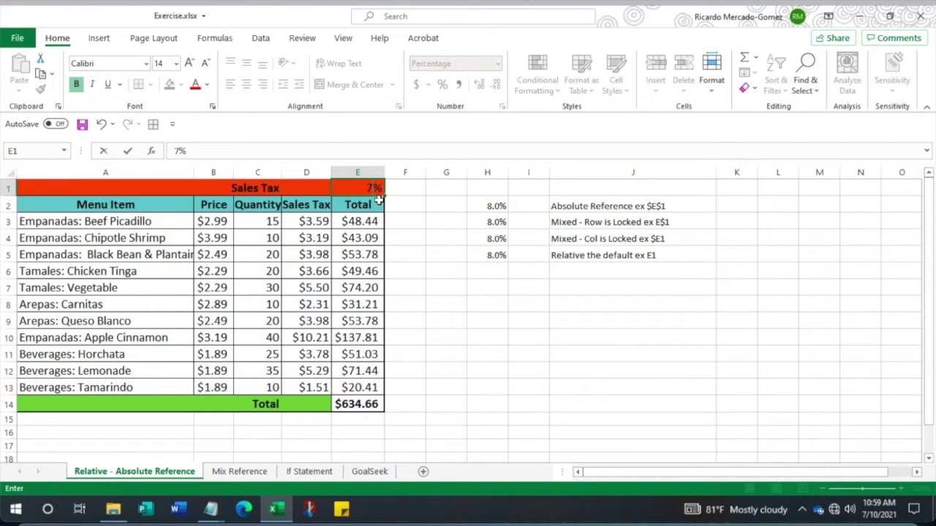
{"action": "key", "text": "Return"}
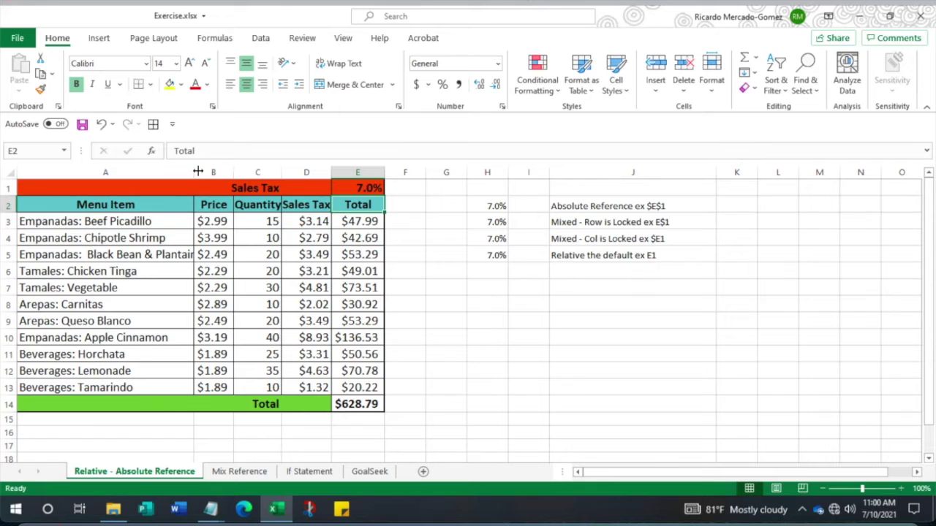
{"action": "left_click_drag", "start_coordinate": [194, 167], "coordinate": [206, 168]}
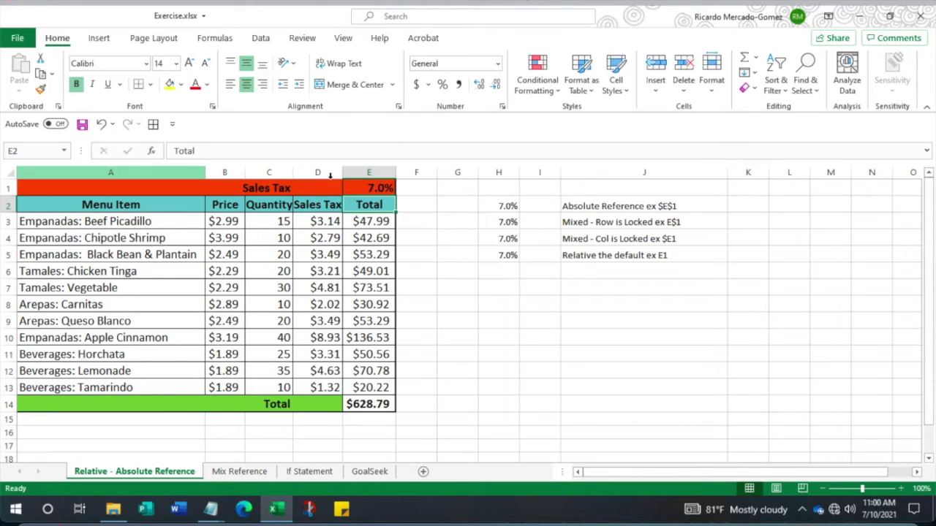
- Try a 10% sales tax rate, then restore it to 8%
{"action": "left_click", "coordinate": [381, 189]}
{"action": "type", "text": "1"}
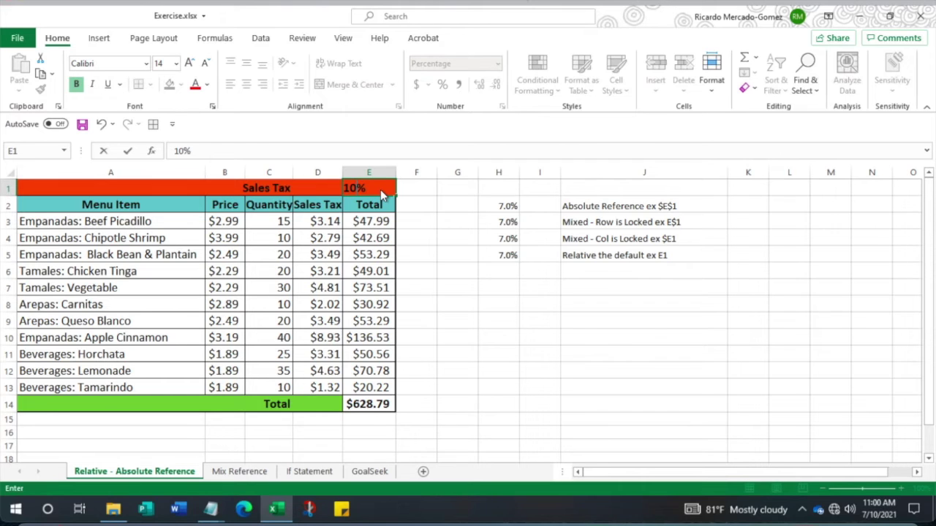
{"action": "type", "text": "0"}
{"action": "key", "text": "Return"}
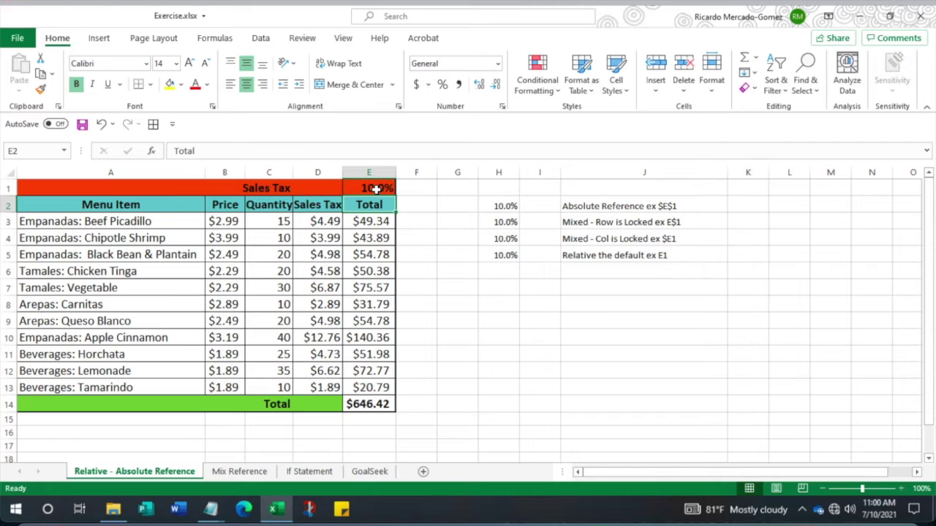
{"action": "left_click", "coordinate": [374, 188]}
{"action": "type", "text": "8"}
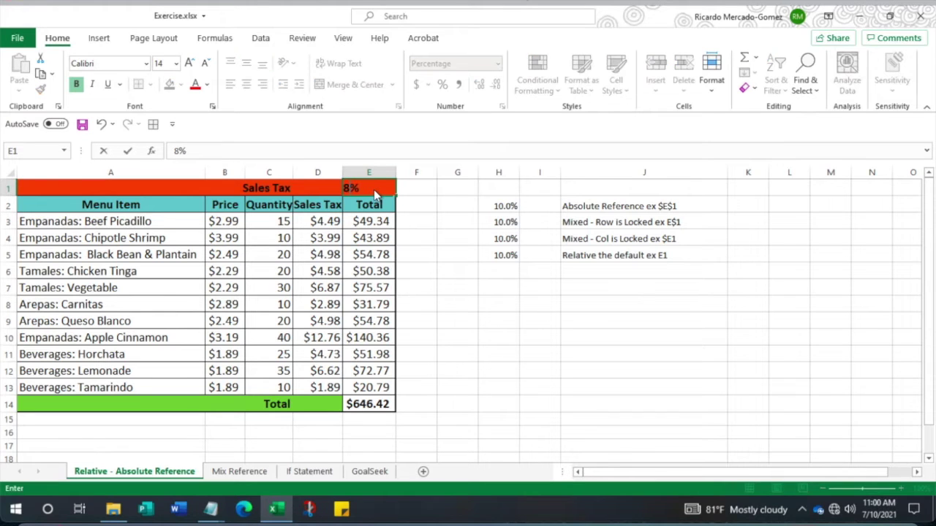
{"action": "key", "text": "Return"}
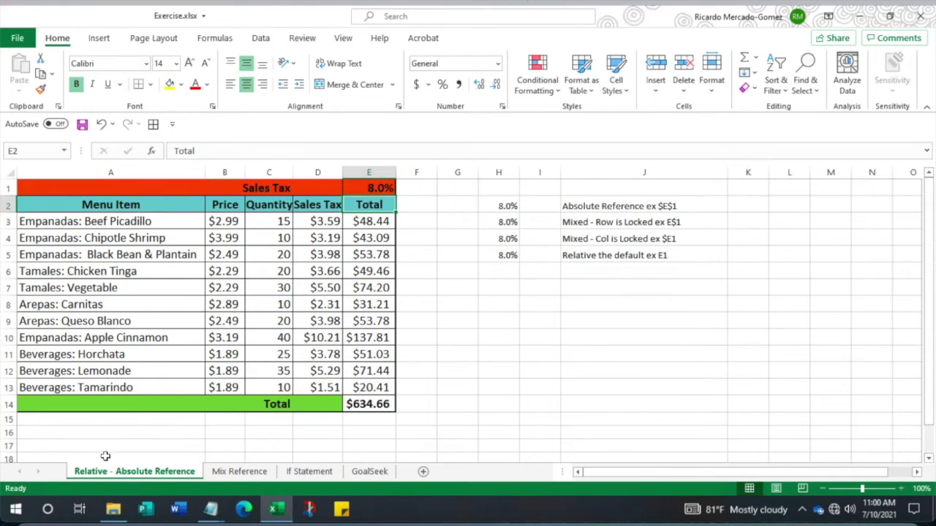
{"action": "left_click", "coordinate": [241, 472]}
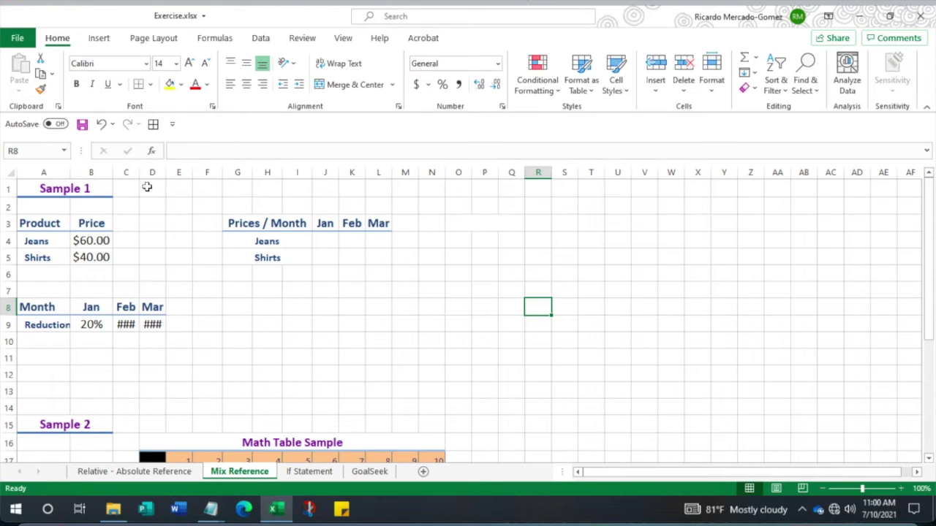
- Autofit columns C and D to show Feb 40% and Mar 80%, then select reductions B9:D9
{"action": "double_click", "coordinate": [138, 173]}
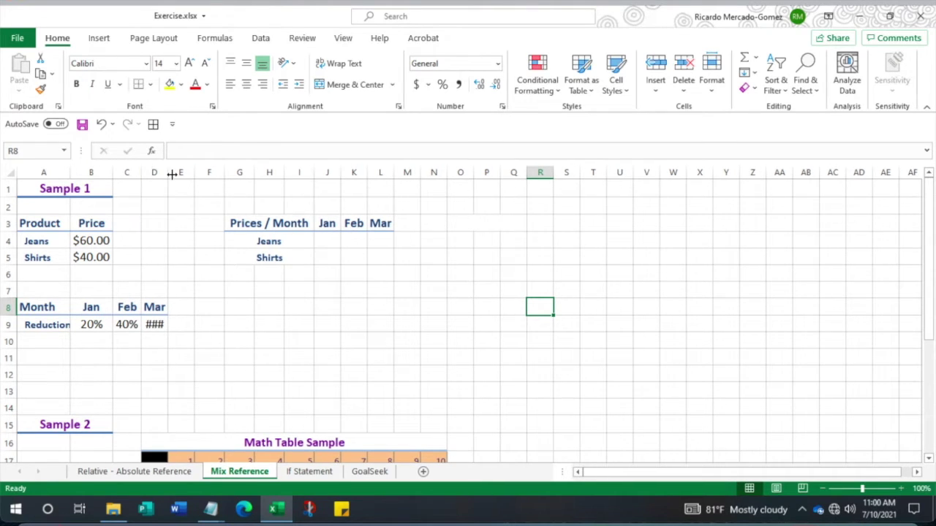
{"action": "double_click", "coordinate": [168, 173]}
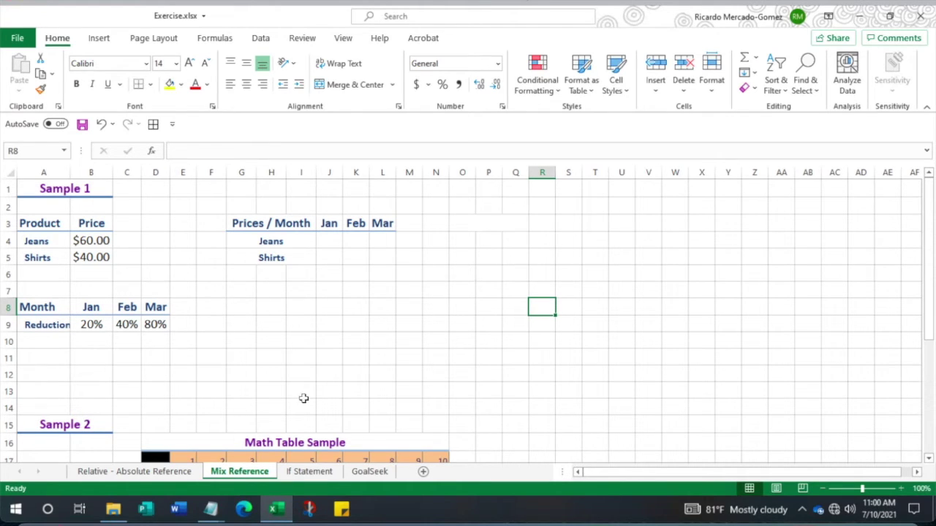
{"action": "scroll", "coordinate": [248, 300], "scroll_direction": "down", "scroll_amount": 1}
{"action": "scroll", "coordinate": [237, 267], "scroll_direction": "up", "scroll_amount": 1}
{"action": "left_click_drag", "start_coordinate": [92, 324], "coordinate": [153, 325]}
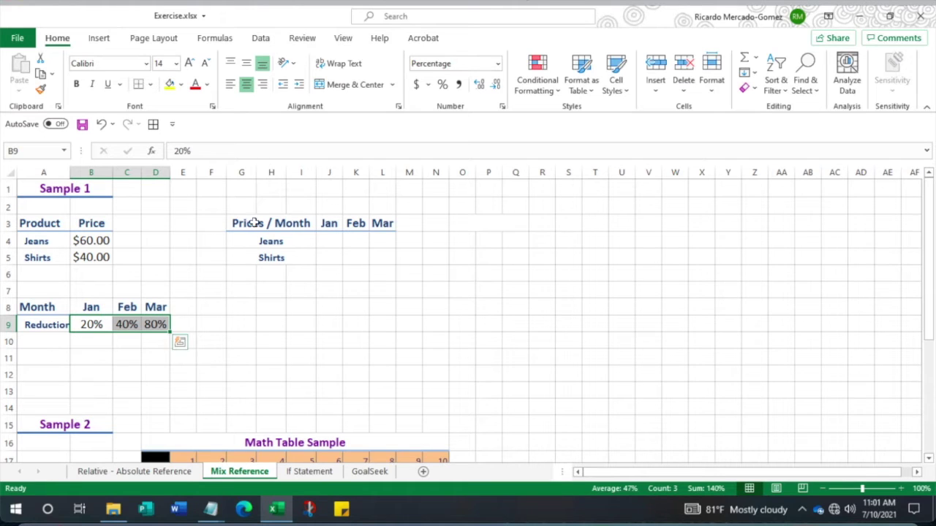
- Look over the $60.00 jeans price, the Jeans/Shirts labels, and the B9:D9 reduction rates
{"action": "left_click", "coordinate": [97, 242]}
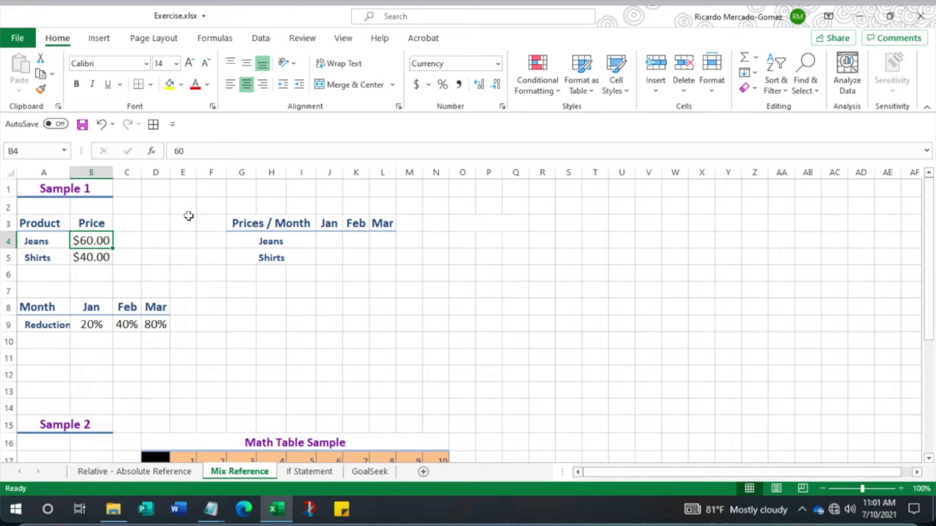
{"action": "left_click_drag", "start_coordinate": [41, 241], "coordinate": [42, 270]}
{"action": "left_click_drag", "start_coordinate": [92, 324], "coordinate": [155, 325]}
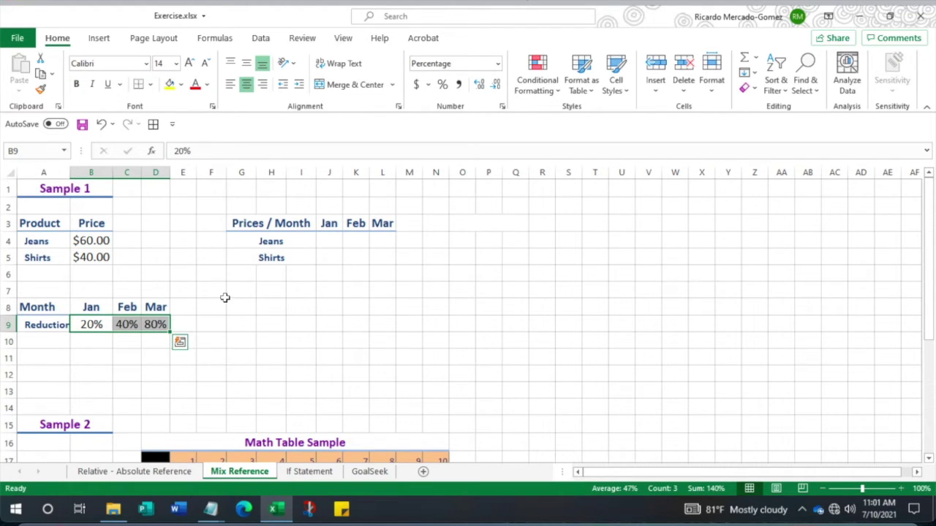
- Begin the January jeans formula in J4 as =B4-
{"action": "left_click", "coordinate": [324, 241]}
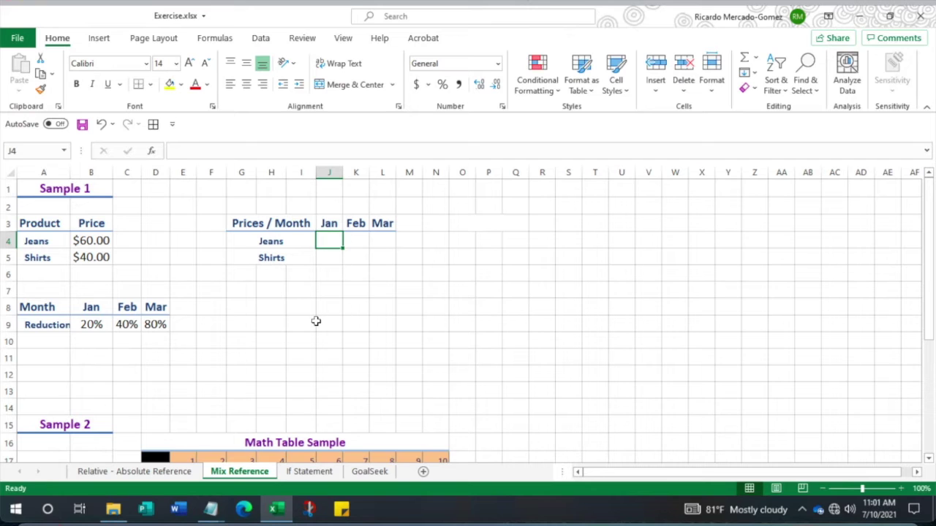
{"action": "type", "text": "="}
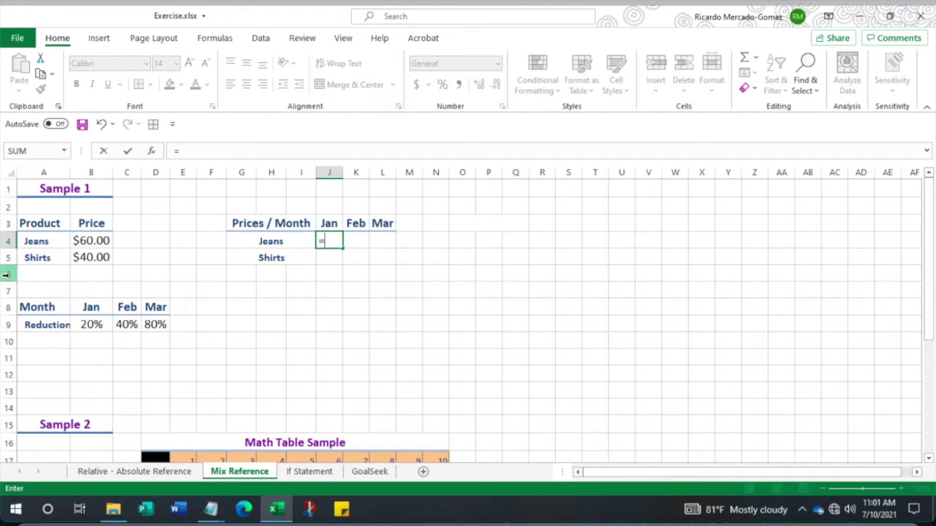
{"action": "left_click", "coordinate": [95, 243]}
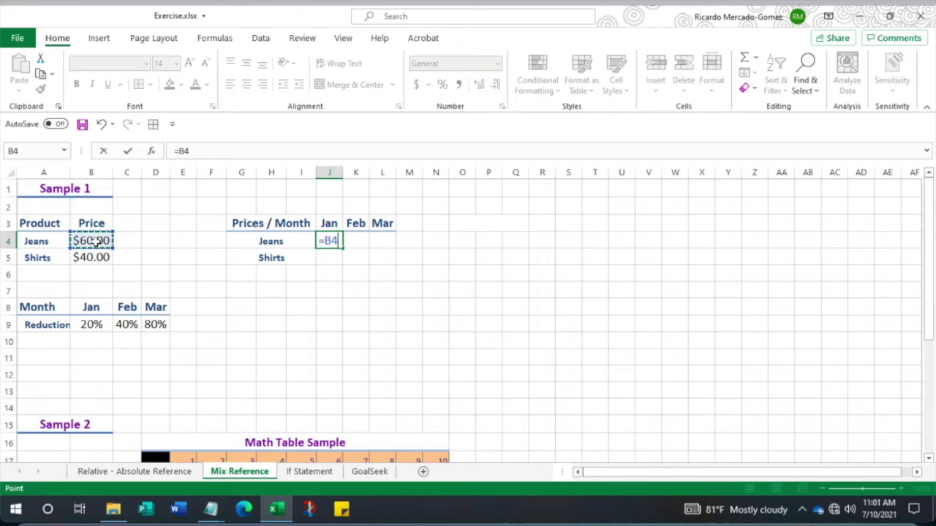
{"action": "type", "text": "-"}
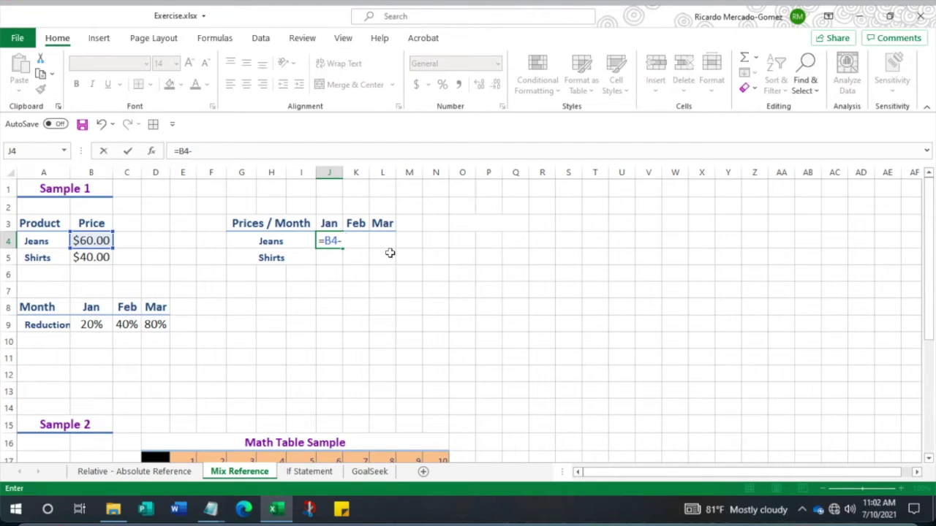
- Complete J4 as =B4*(1-B9), giving a $48.00 January jeans price
{"action": "type", "text": "1-"}
{"action": "left_click", "coordinate": [89, 327]}
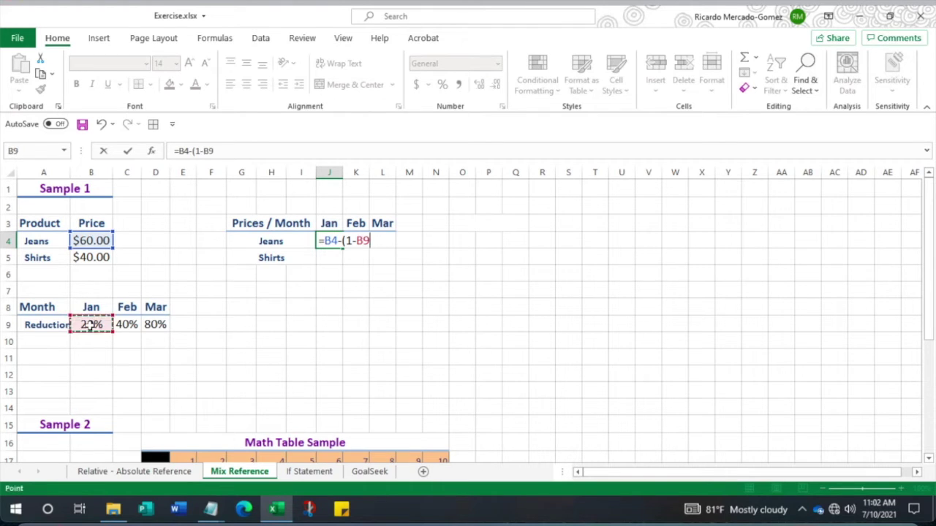
{"action": "type", "text": ")"}
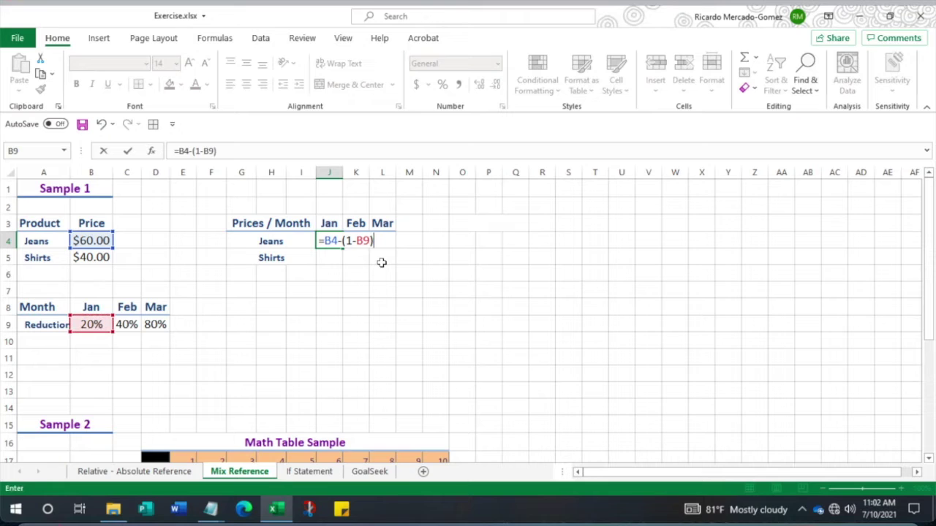
{"action": "left_click", "coordinate": [339, 240]}
{"action": "key", "text": "BackSpace"}
{"action": "type", "text": "*"}
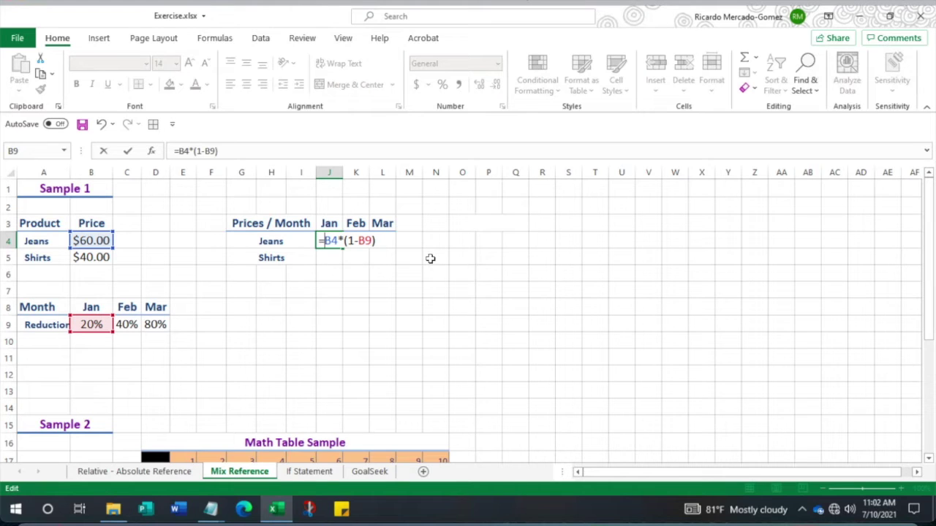
{"action": "key", "text": "Return"}
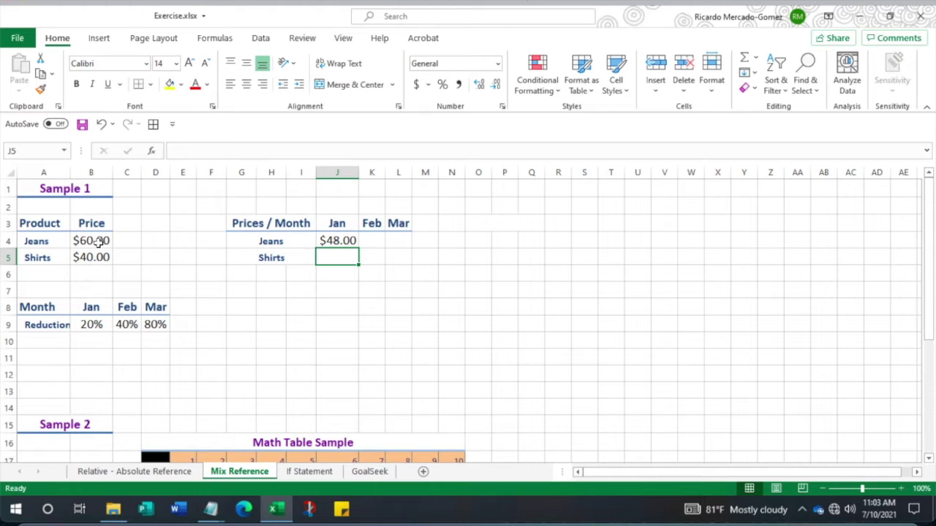
- Copy J4's formula down into J5 for Shirts
{"action": "left_click", "coordinate": [338, 240]}
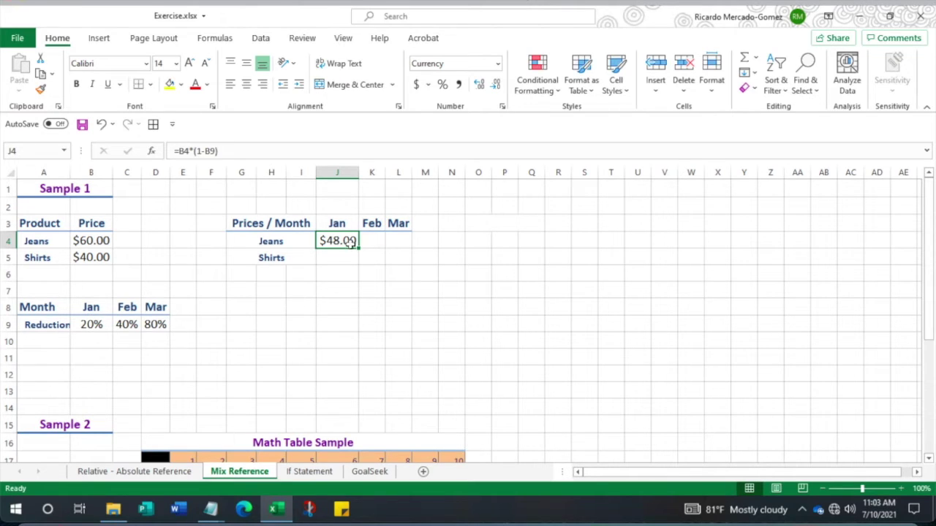
{"action": "left_click_drag", "start_coordinate": [358, 249], "coordinate": [359, 265]}
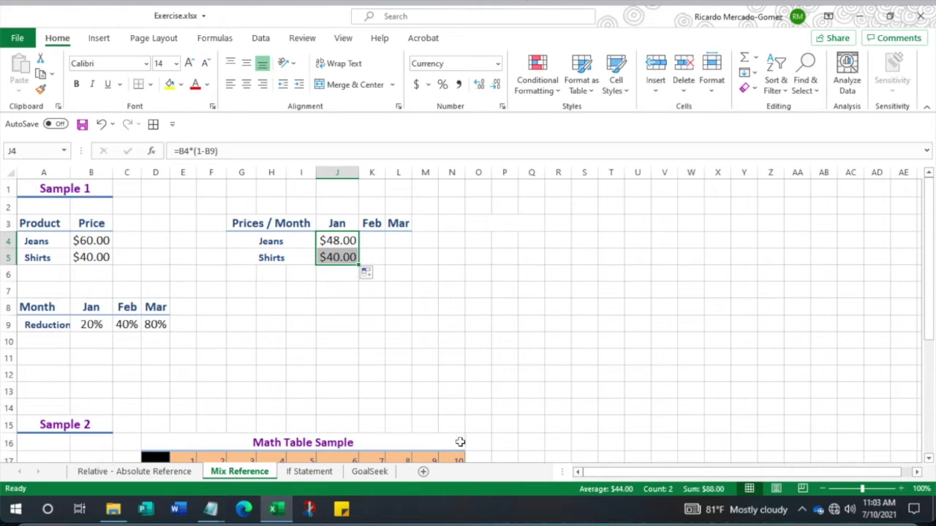
{"action": "left_click", "coordinate": [352, 327]}
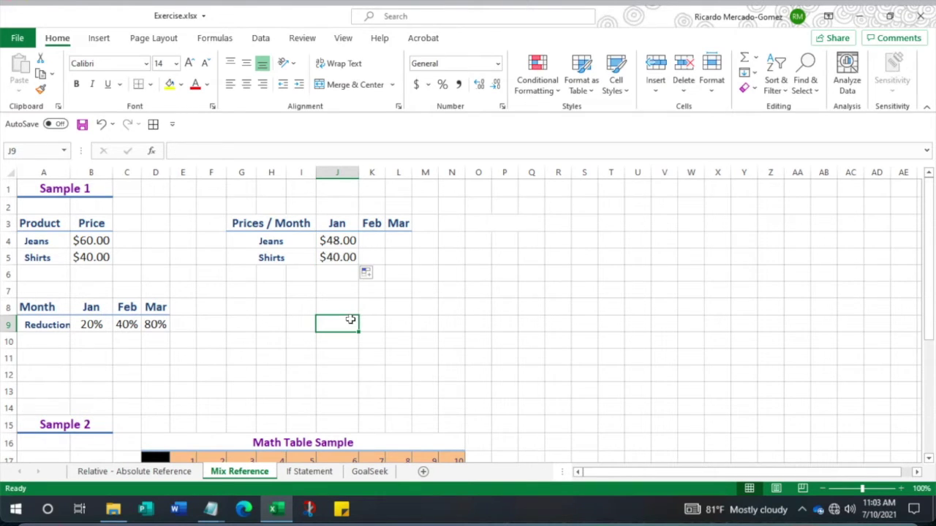
- Compare J5's =B5*(1-B10) with J4's =B4*(1-B9)
{"action": "left_click", "coordinate": [332, 257]}
{"action": "double_click", "coordinate": [332, 257]}
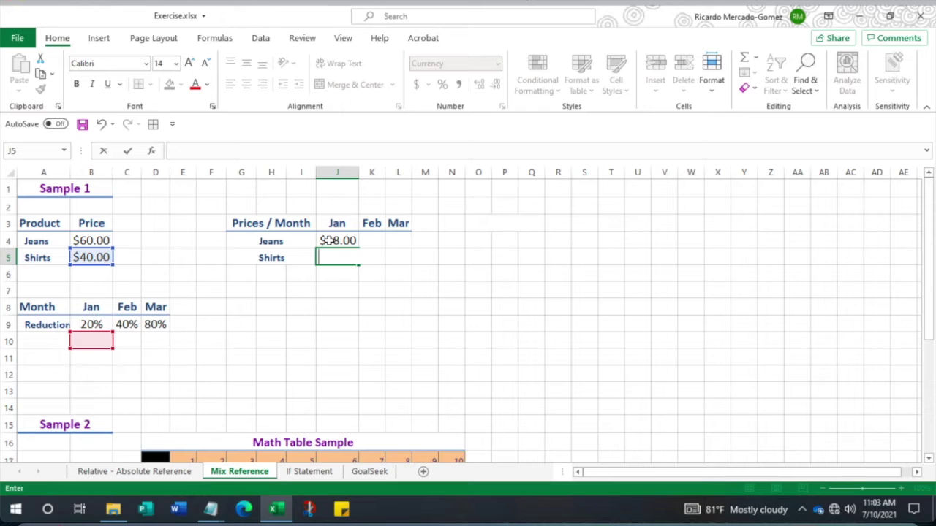
{"action": "key", "text": "Escape"}
{"action": "left_click", "coordinate": [329, 240]}
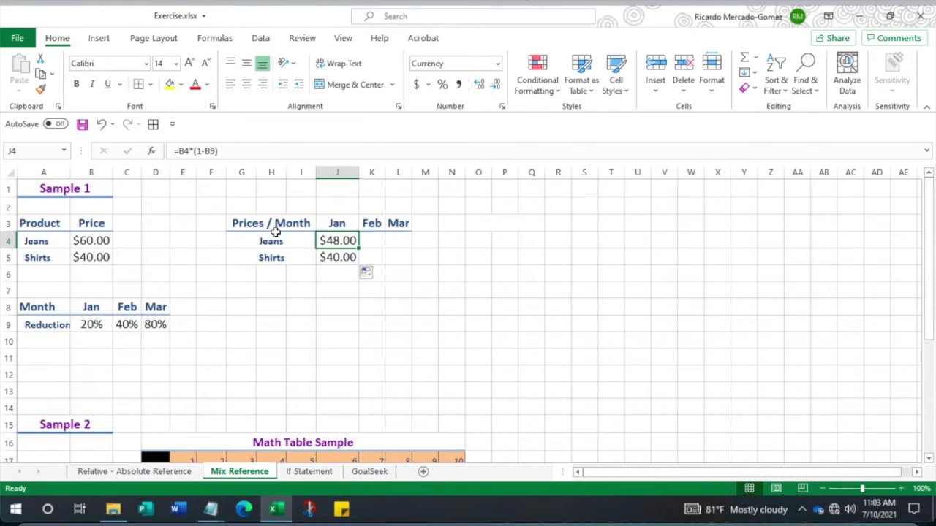
{"action": "left_click", "coordinate": [337, 258]}
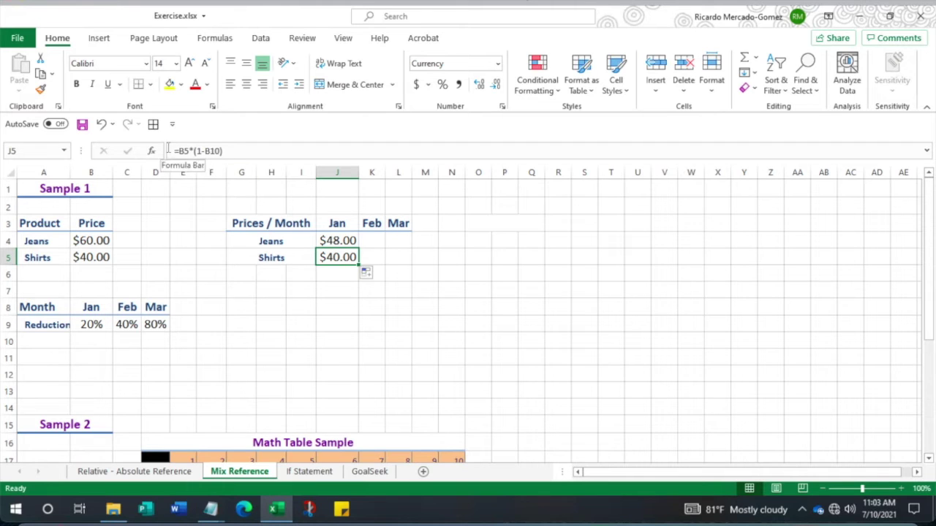
{"action": "left_click", "coordinate": [338, 239]}
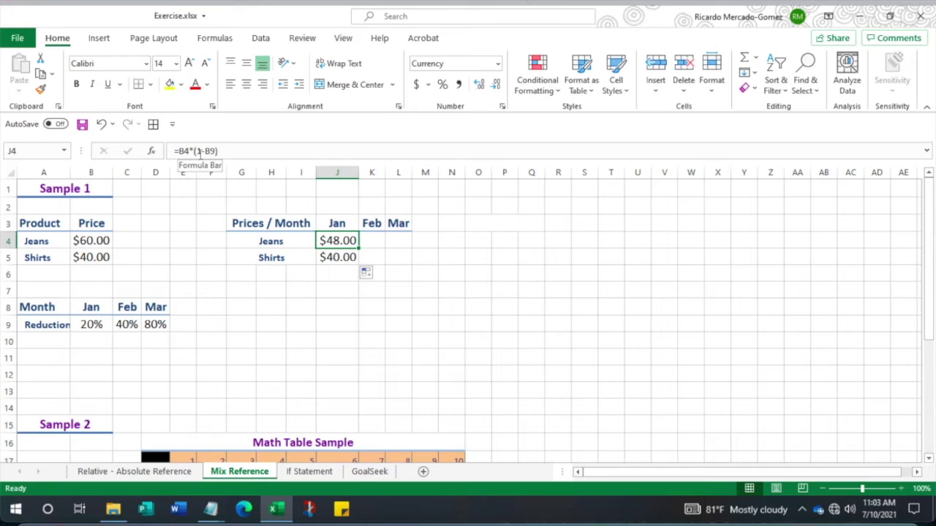
{"action": "left_click", "coordinate": [338, 257]}
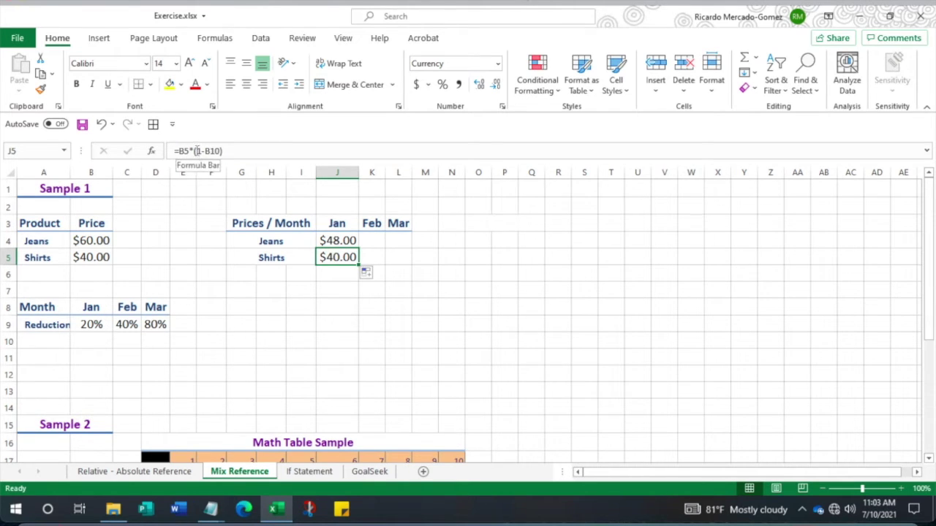
- Show that B10 below the 20% reduction is empty, then reopen J4's formula for editing
{"action": "left_click", "coordinate": [89, 343]}
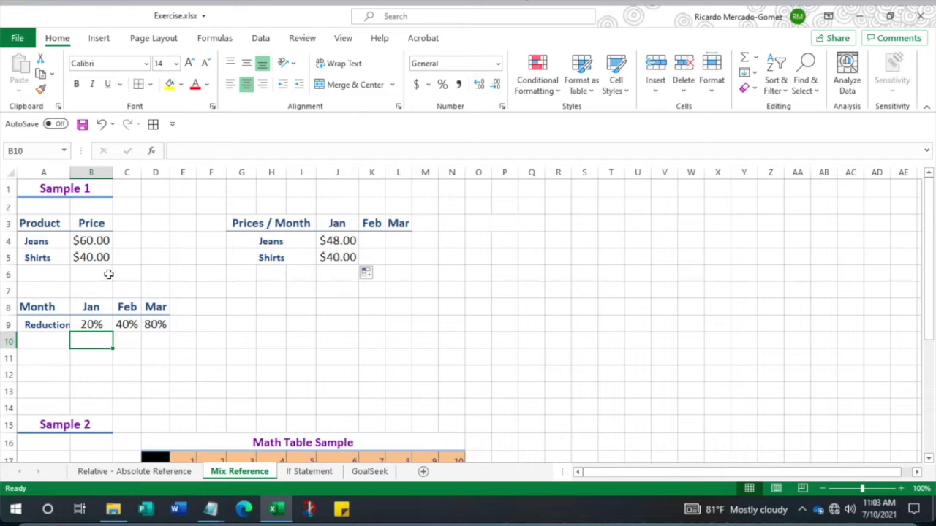
{"action": "left_click", "coordinate": [91, 327]}
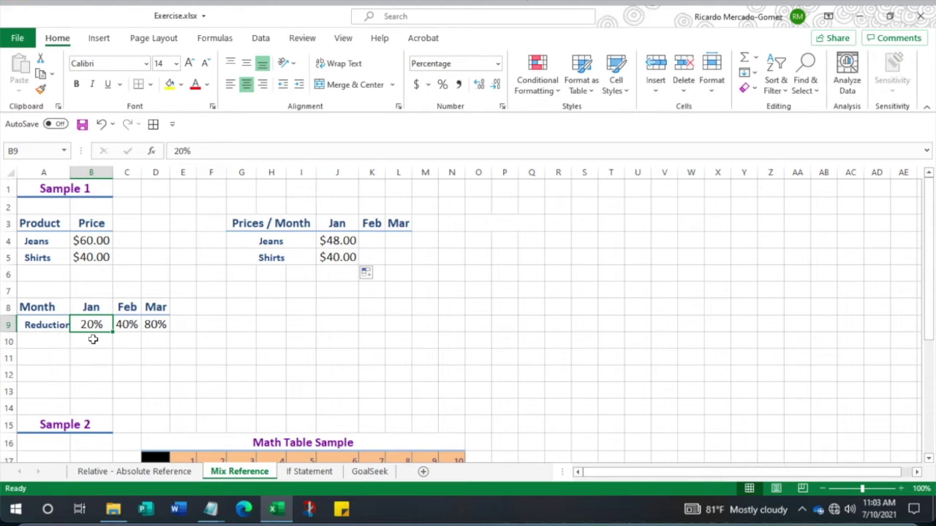
{"action": "left_click", "coordinate": [93, 339]}
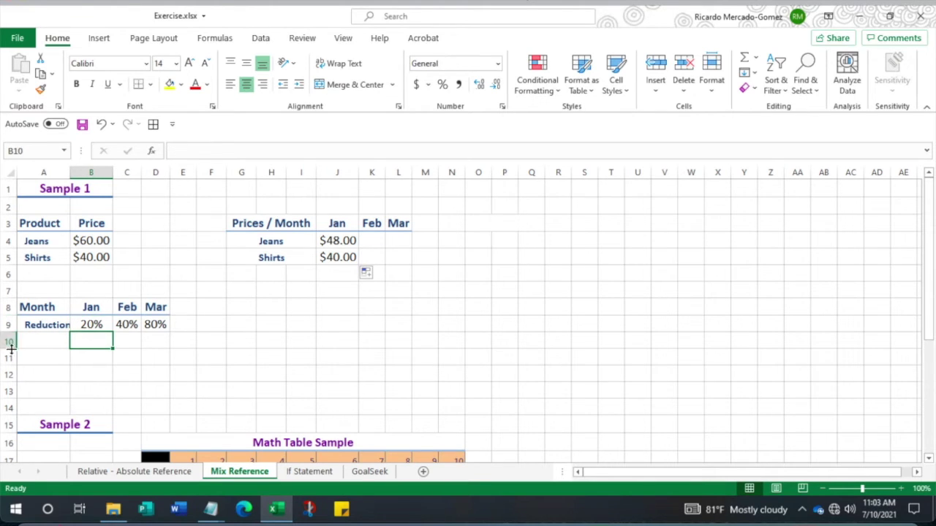
{"action": "left_click", "coordinate": [95, 174]}
{"action": "left_click", "coordinate": [87, 340]}
{"action": "left_click", "coordinate": [91, 324]}
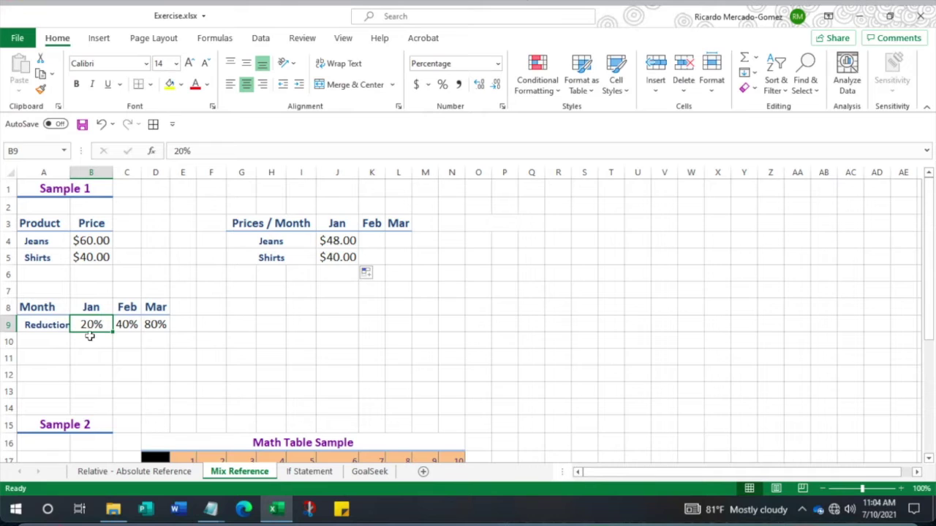
{"action": "left_click", "coordinate": [90, 341]}
{"action": "left_click", "coordinate": [91, 326]}
{"action": "left_click", "coordinate": [90, 337]}
{"action": "left_click", "coordinate": [89, 326]}
{"action": "left_click", "coordinate": [88, 341]}
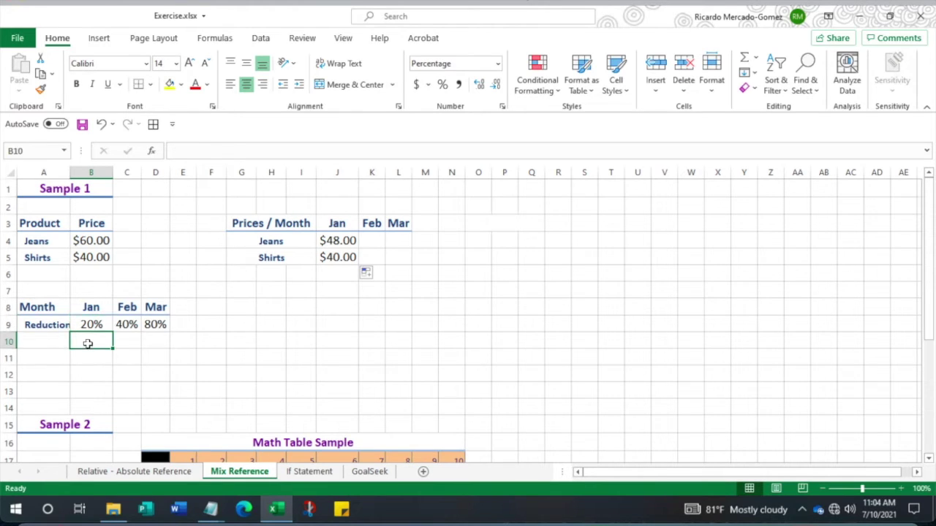
{"action": "left_click", "coordinate": [89, 326]}
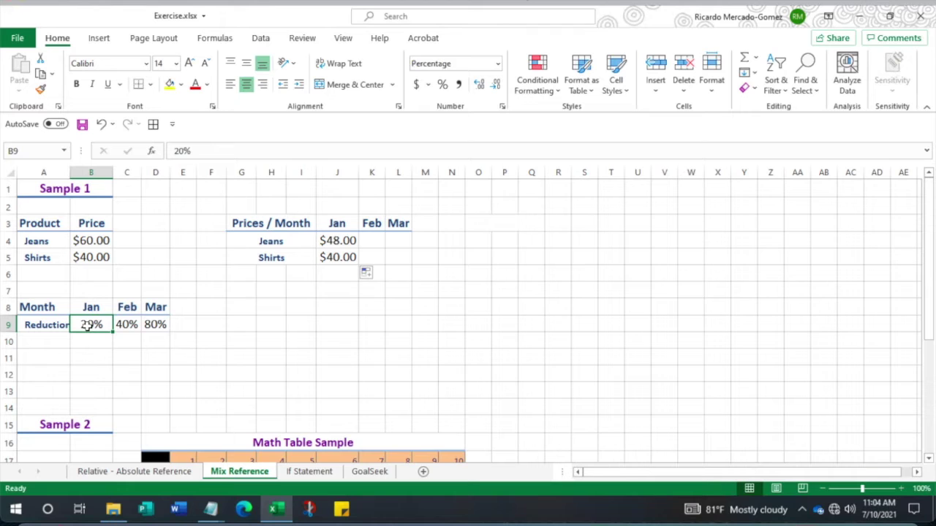
{"action": "left_click", "coordinate": [333, 241]}
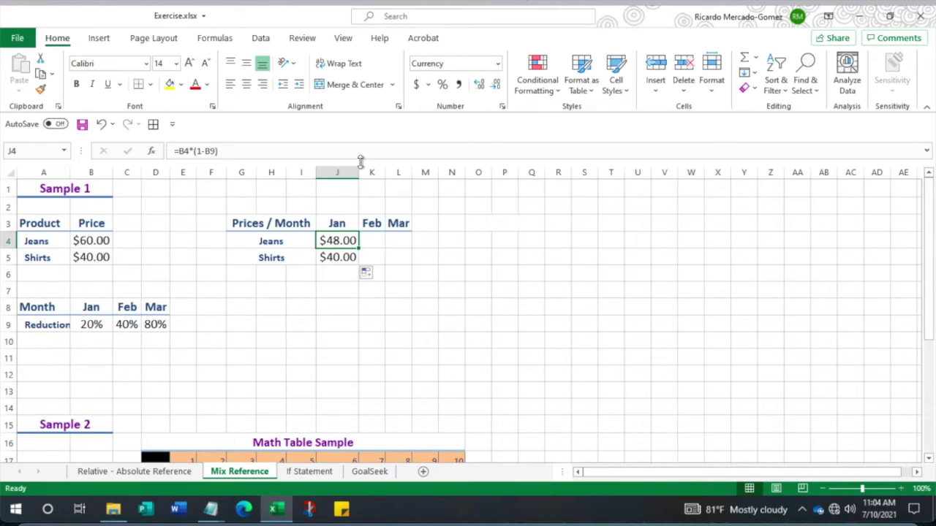
{"action": "left_click", "coordinate": [211, 151]}
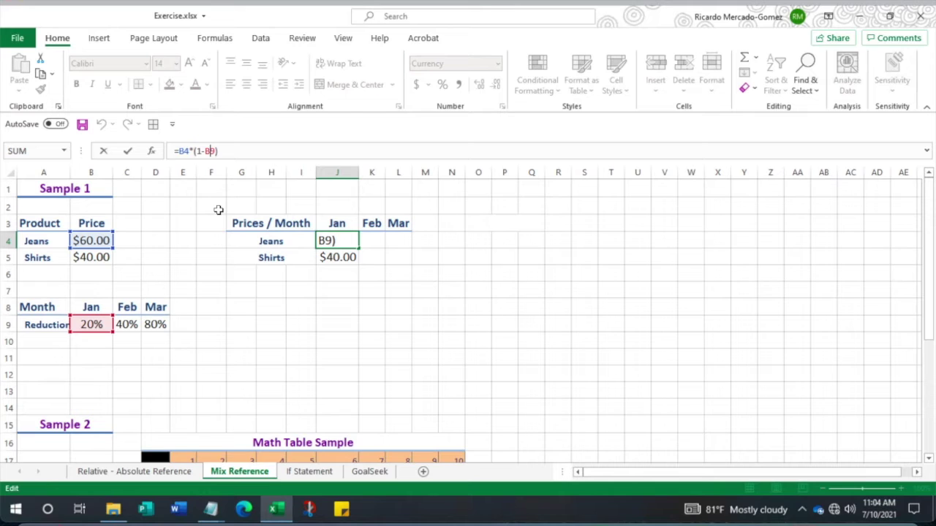
- Change J4's discount reference to B$9 so it reads =B4*(1-B$9)
{"action": "key", "text": "F4"}
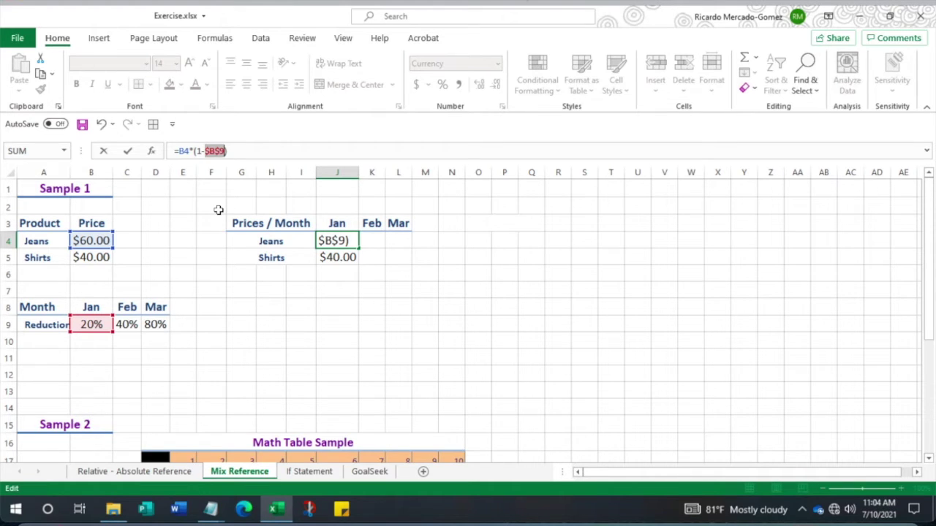
{"action": "key", "text": "F4"}
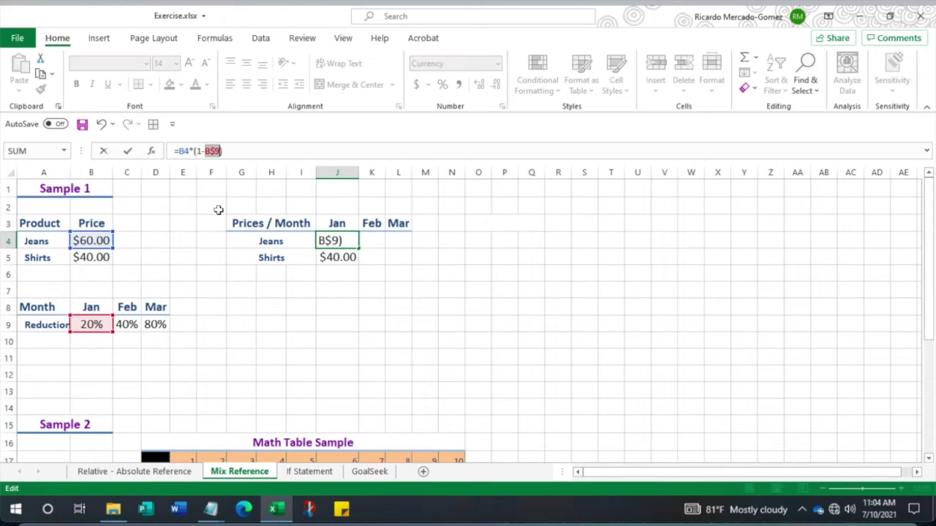
{"action": "left_click", "coordinate": [215, 151]}
{"action": "key", "text": "Return"}
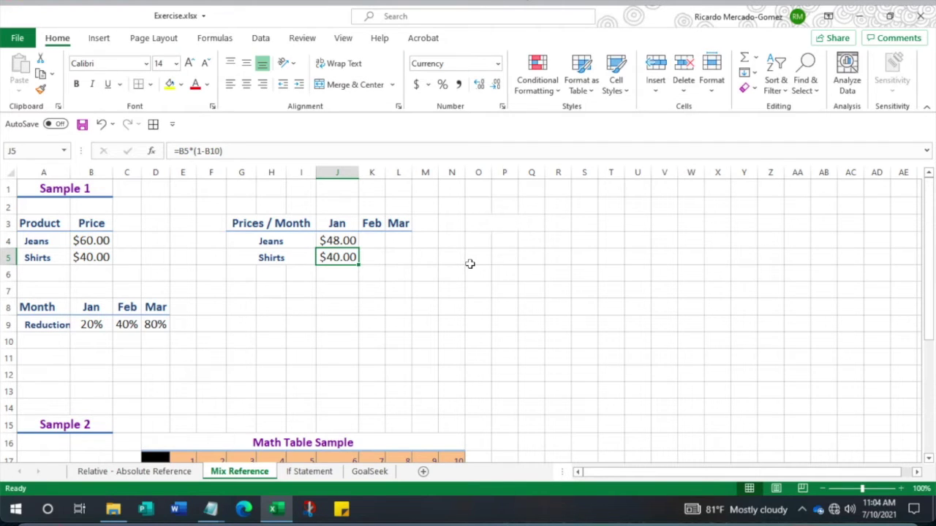
- Fill J4 down to J5 so Shirts shows $32.00, and compare both formulas
{"action": "left_click", "coordinate": [353, 244]}
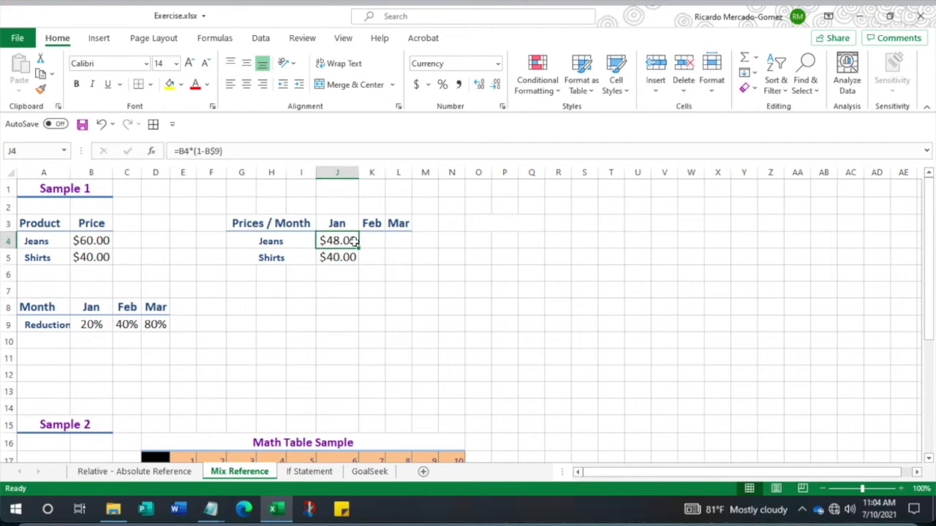
{"action": "left_click_drag", "start_coordinate": [359, 250], "coordinate": [358, 264]}
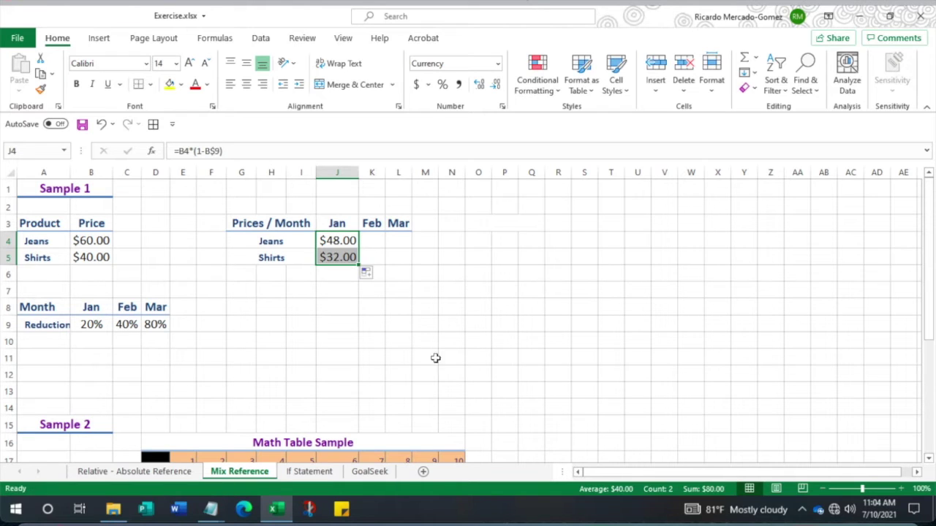
{"action": "left_click", "coordinate": [347, 327]}
{"action": "left_click", "coordinate": [345, 242]}
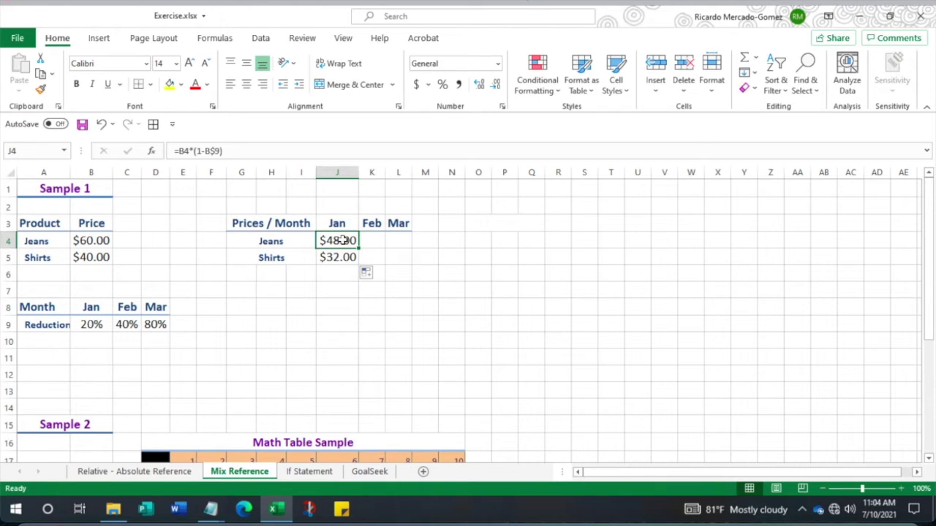
{"action": "left_click", "coordinate": [341, 256]}
{"action": "left_click", "coordinate": [339, 241]}
- Copy the J4 jeans formula across to L4 and autofit columns K and L
{"action": "left_click", "coordinate": [340, 256]}
{"action": "left_click", "coordinate": [337, 242]}
{"action": "left_click", "coordinate": [87, 246]}
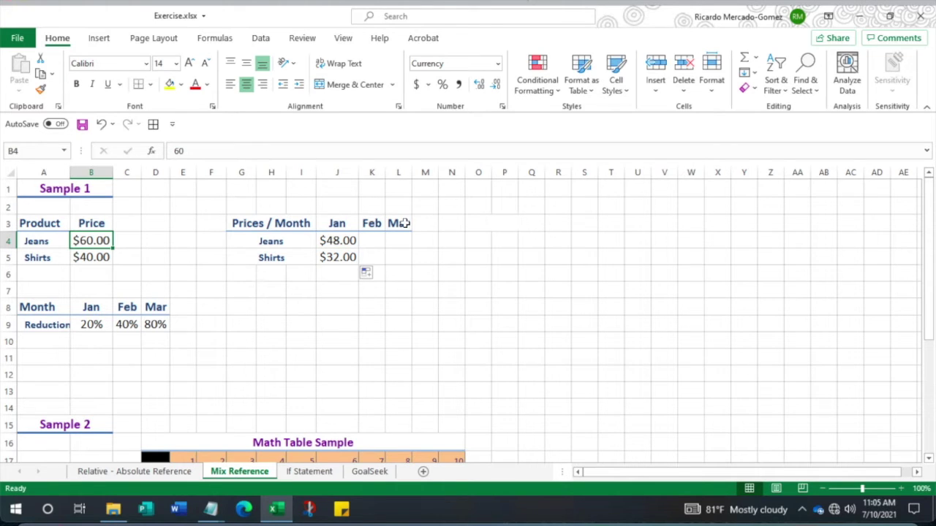
{"action": "left_click", "coordinate": [341, 243]}
{"action": "left_click_drag", "start_coordinate": [360, 251], "coordinate": [408, 249]}
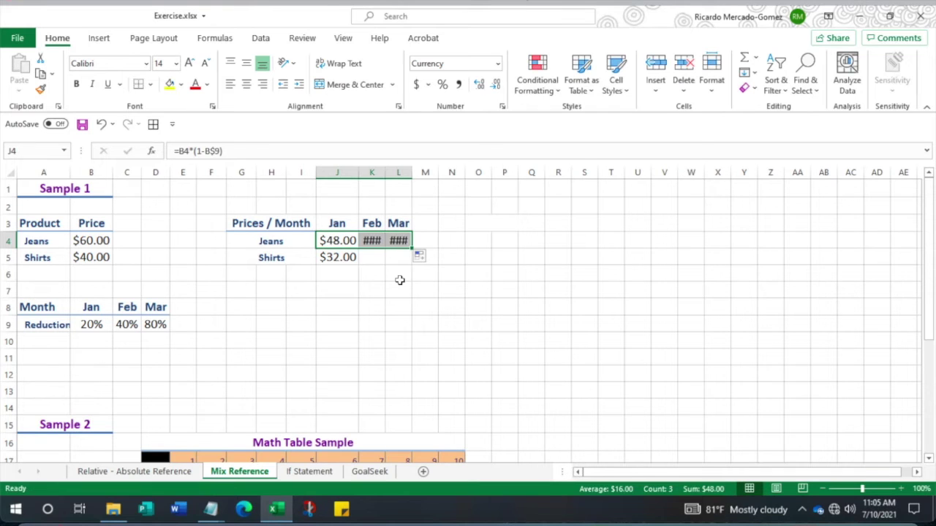
{"action": "left_click_drag", "start_coordinate": [374, 172], "coordinate": [393, 171]}
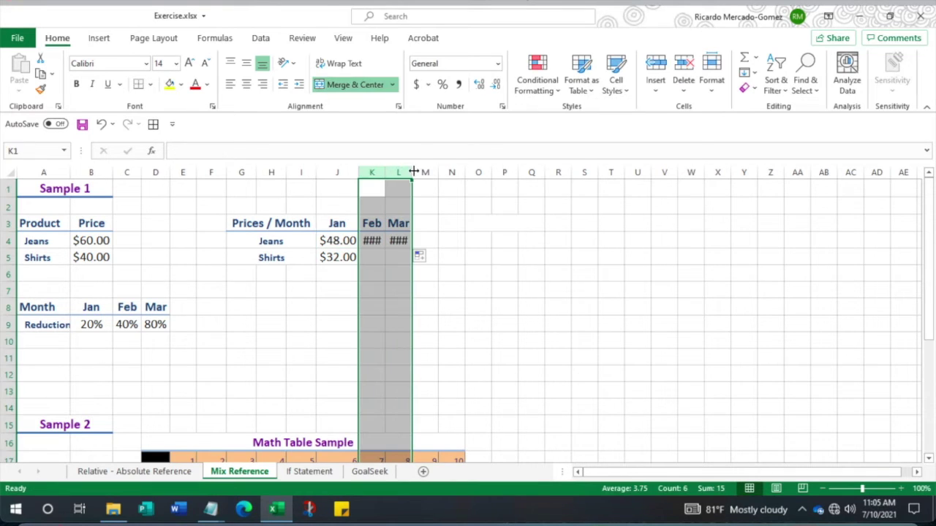
{"action": "double_click", "coordinate": [414, 172]}
{"action": "left_click", "coordinate": [496, 324]}
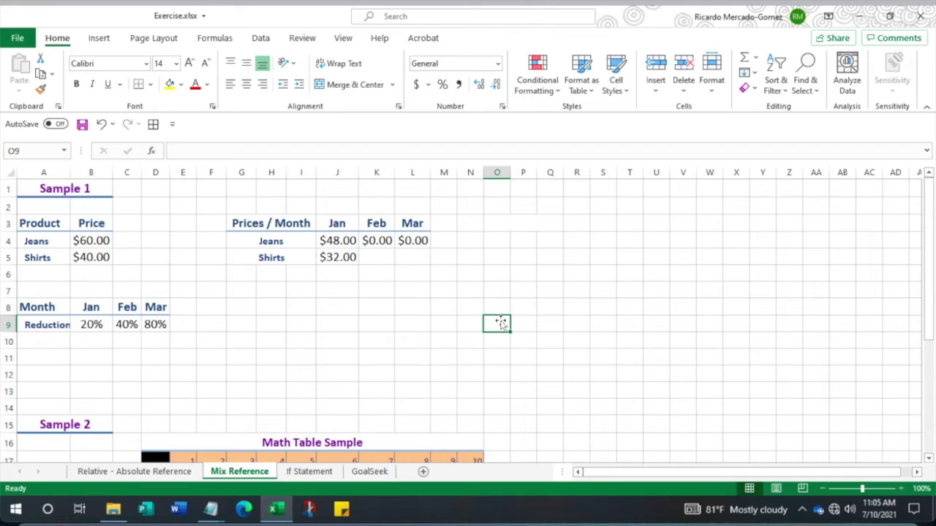
- Compare K4's shifted formula with J4, tracing column C, row 9 and column B
{"action": "left_click", "coordinate": [373, 241]}
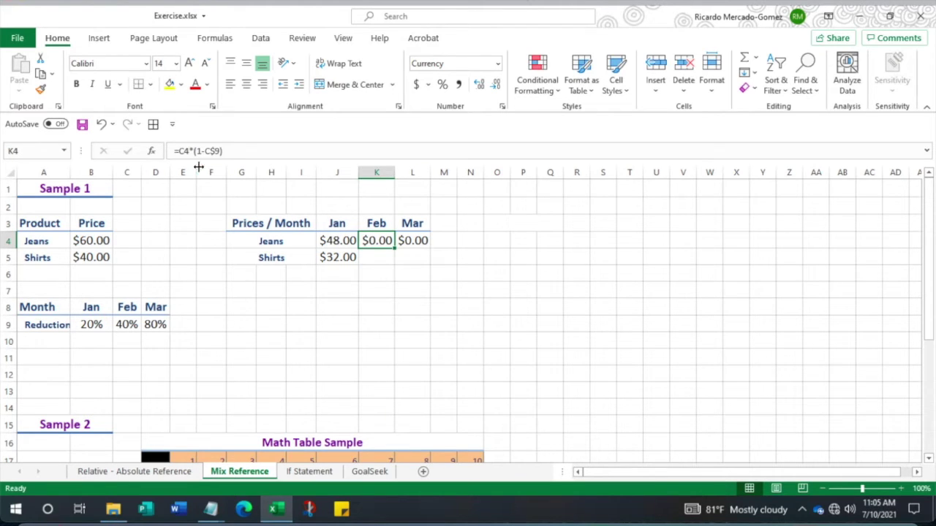
{"action": "left_click", "coordinate": [334, 241]}
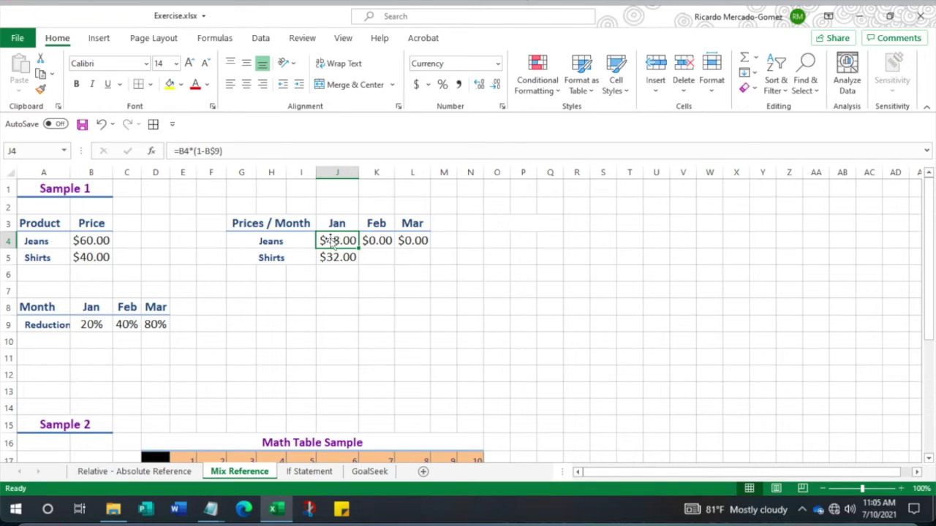
{"action": "left_click", "coordinate": [129, 172]}
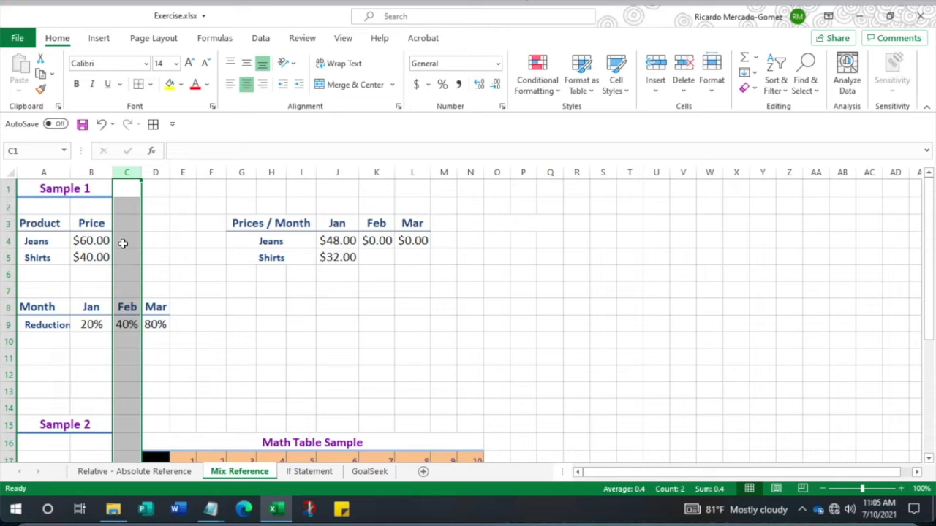
{"action": "left_click", "coordinate": [338, 243]}
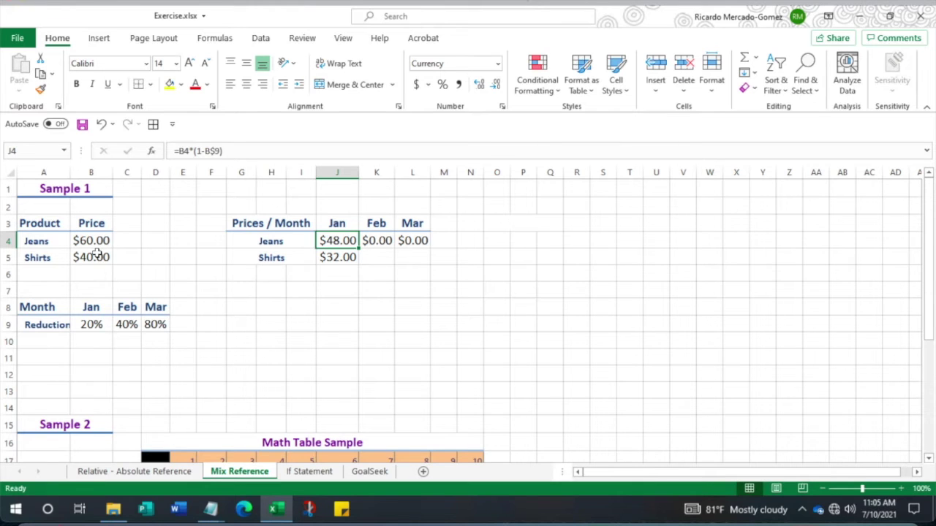
{"action": "left_click", "coordinate": [5, 325]}
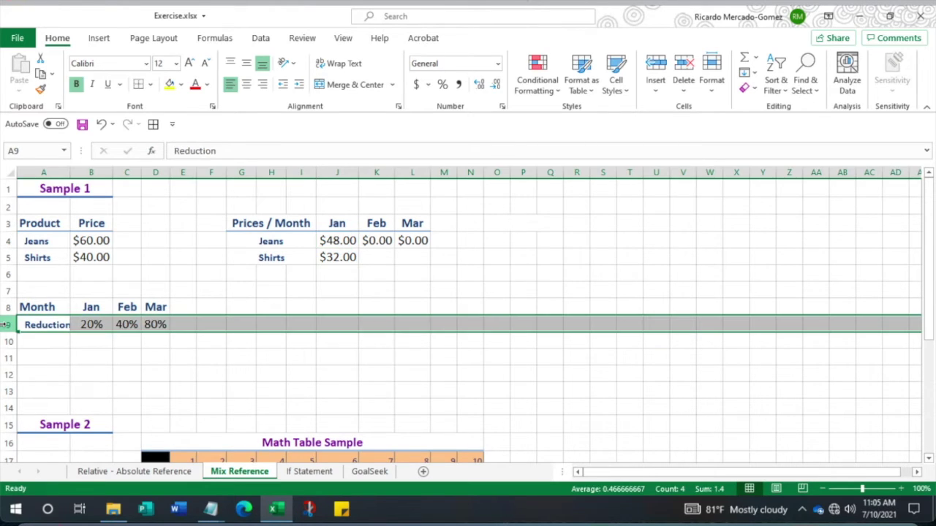
{"action": "left_click", "coordinate": [88, 171]}
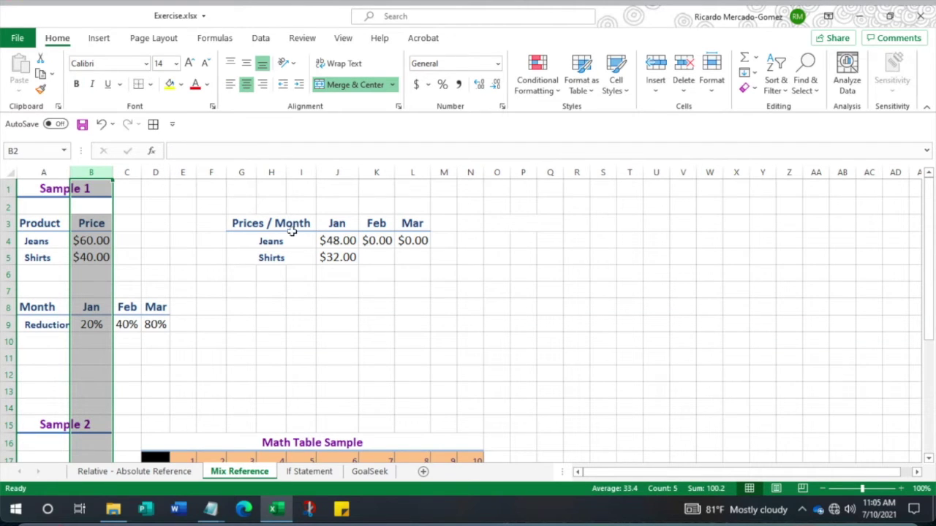
{"action": "left_click", "coordinate": [338, 242]}
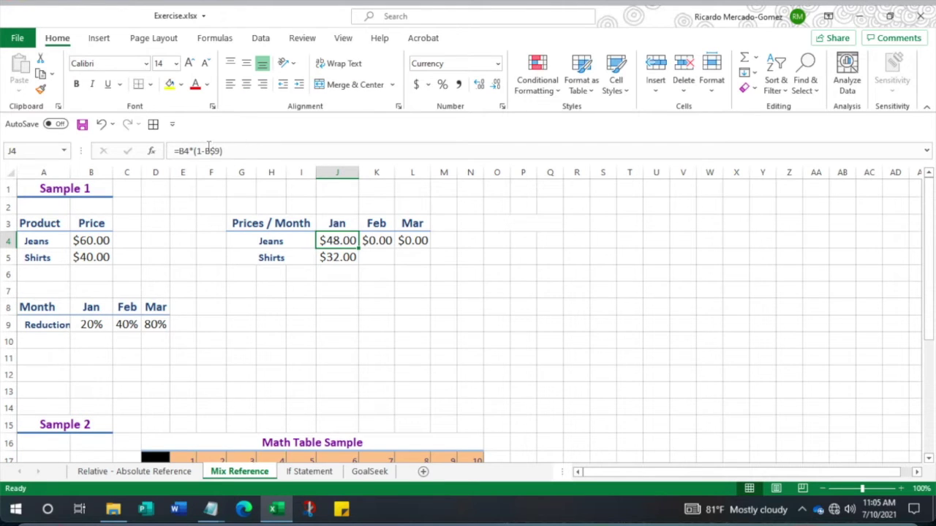
{"action": "left_click_drag", "start_coordinate": [204, 151], "coordinate": [219, 151]}
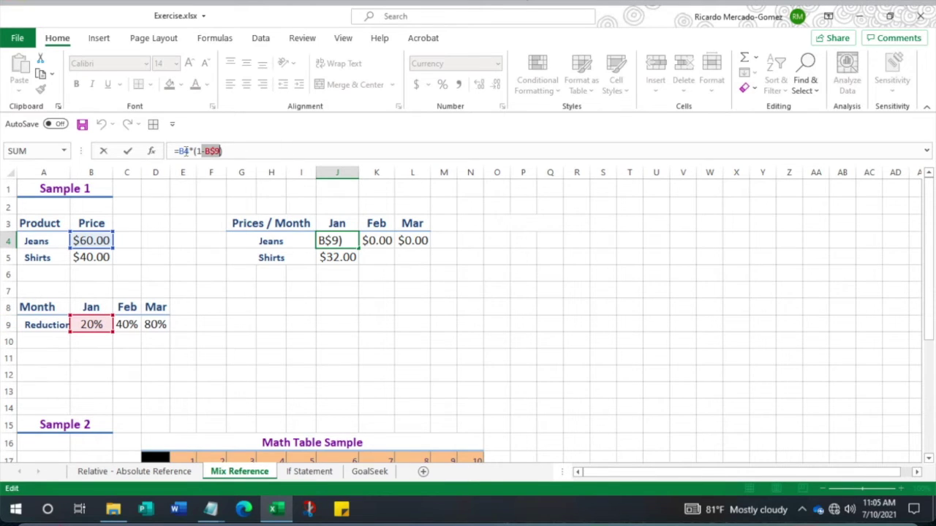
- Make J4's price reference $B4 so the formula reads =$B4*(1-B$9)
{"action": "left_click", "coordinate": [184, 151]}
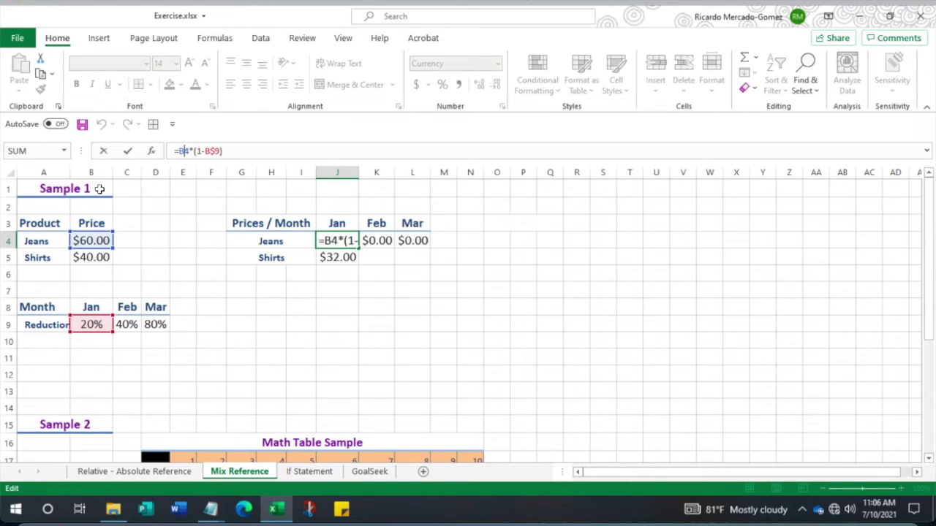
{"action": "key", "text": "F4"}
{"action": "key", "text": "F4"}
{"action": "key", "text": "F4"}
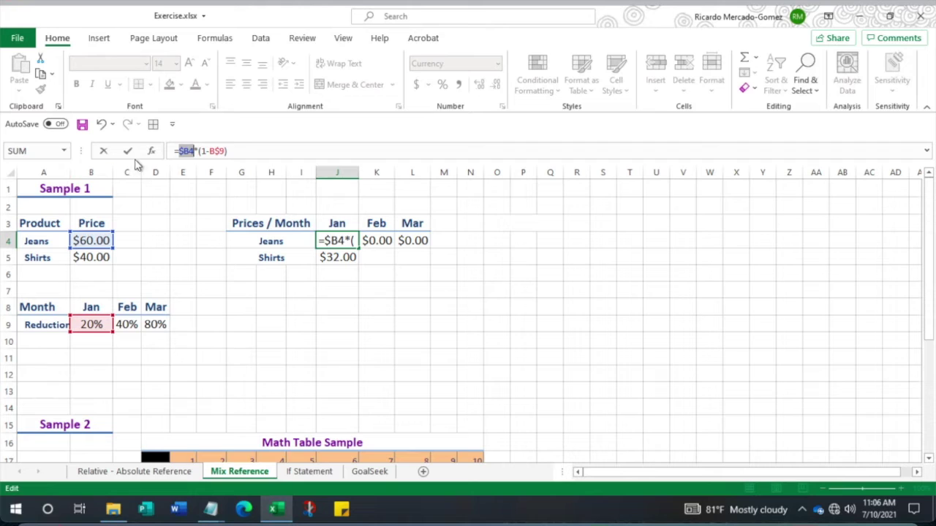
{"action": "left_click", "coordinate": [192, 151]}
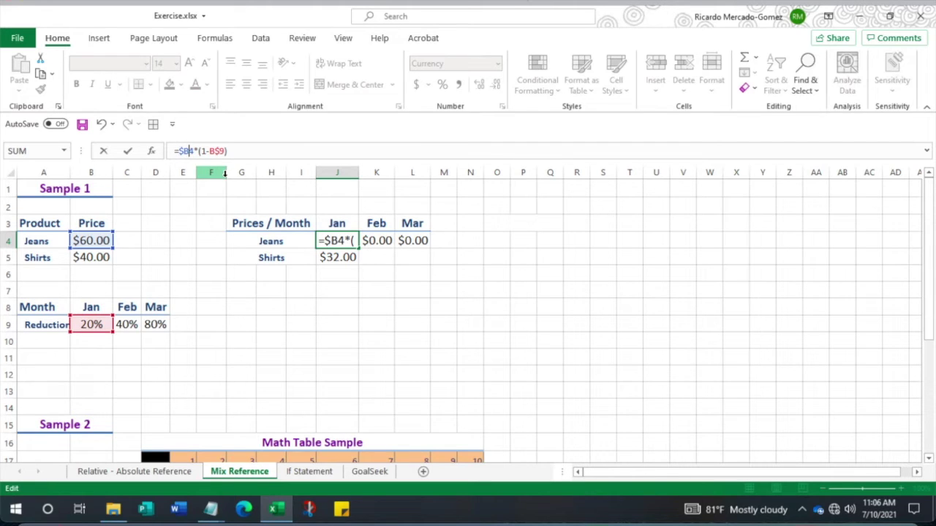
{"action": "key", "text": "Return"}
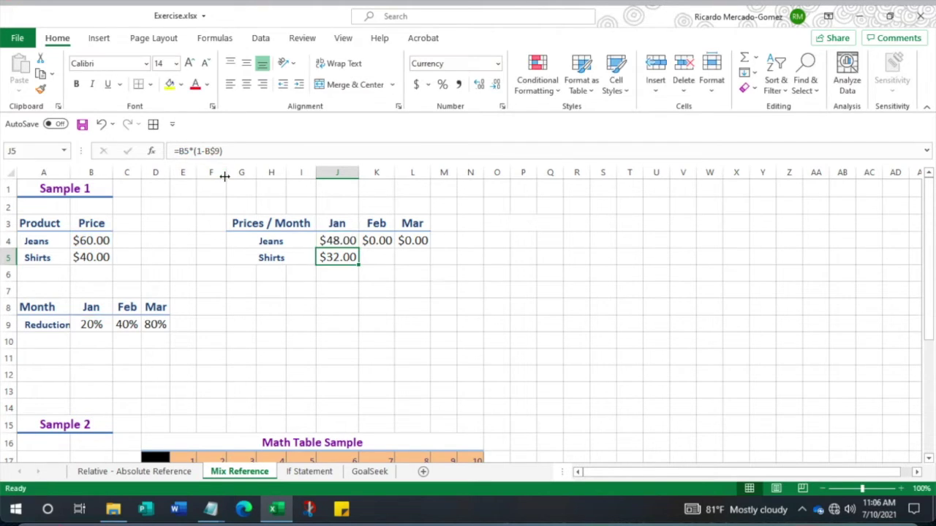
- Fill the new J4 formula down to J5 and across to L4, autofitting K:L
{"action": "left_click", "coordinate": [328, 240]}
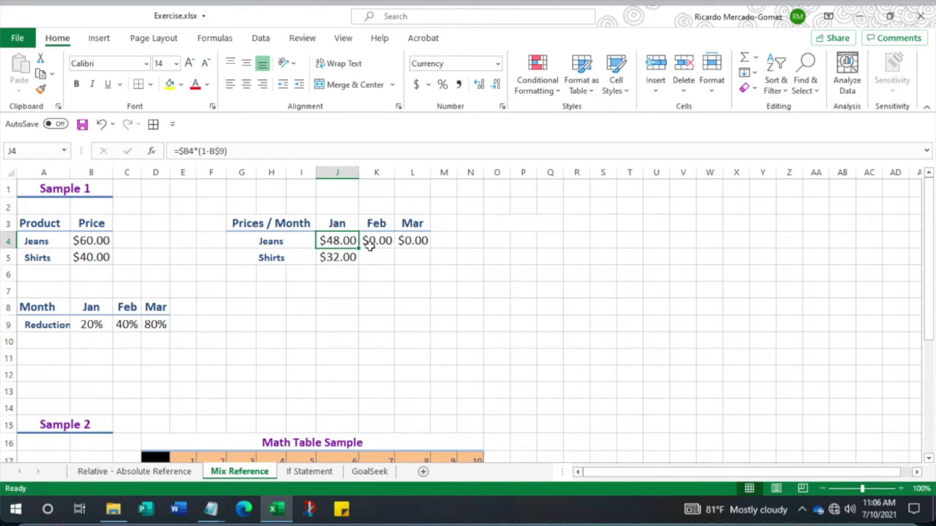
{"action": "left_click_drag", "start_coordinate": [360, 249], "coordinate": [359, 267]}
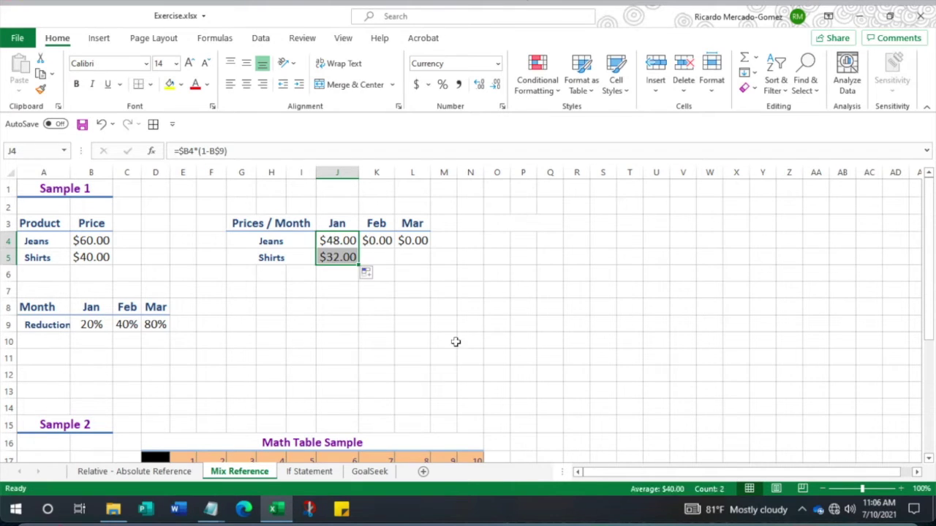
{"action": "left_click", "coordinate": [336, 241]}
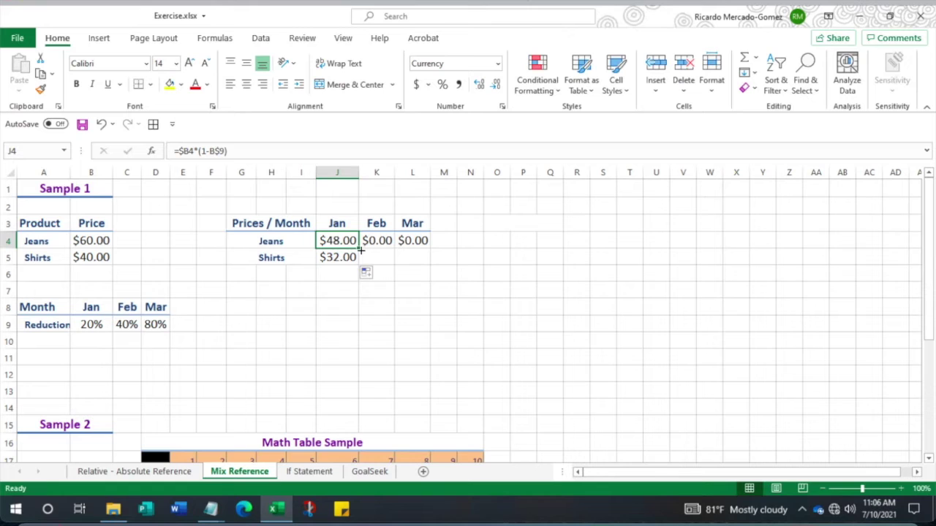
{"action": "left_click_drag", "start_coordinate": [359, 249], "coordinate": [416, 249]}
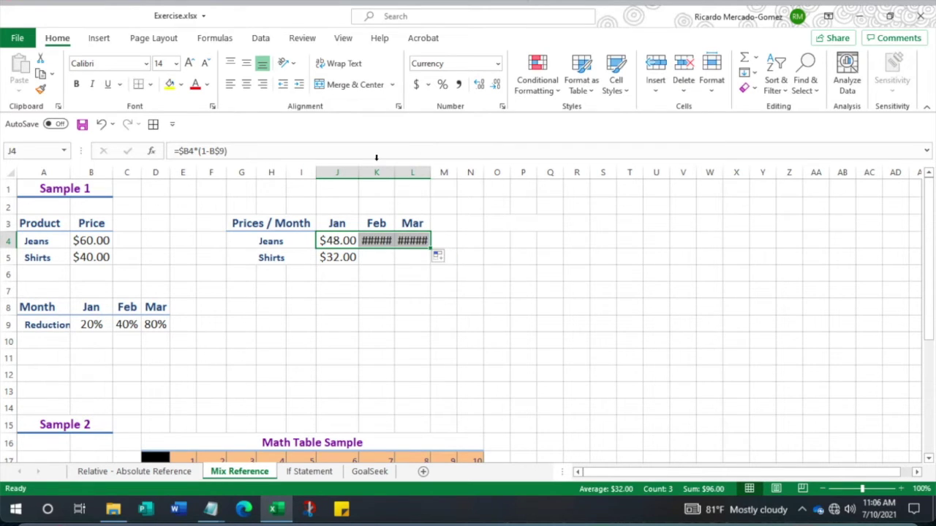
{"action": "left_click_drag", "start_coordinate": [376, 171], "coordinate": [431, 172]}
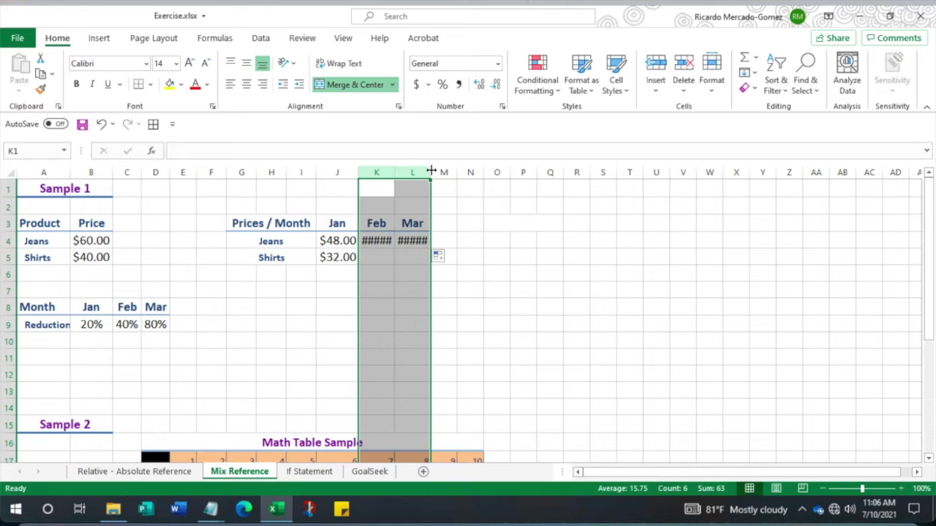
{"action": "double_click", "coordinate": [432, 172]}
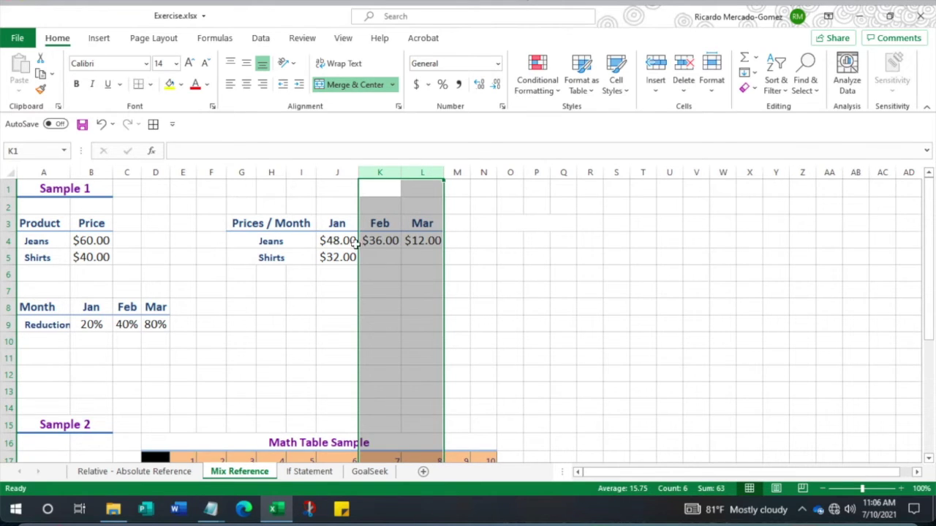
- Fill J4:L4 down to row 5 for Shirts ($32.00, $24.00, $8.00) and recheck J4
{"action": "left_click", "coordinate": [331, 244]}
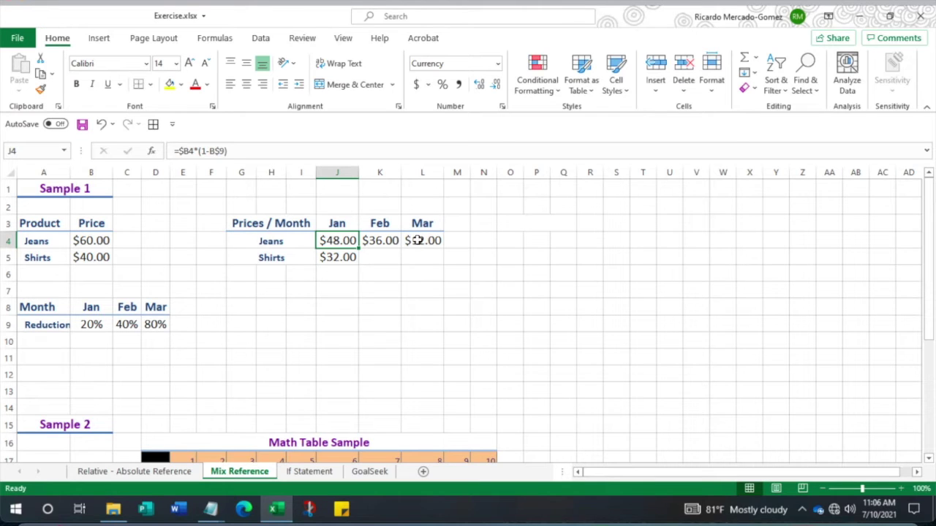
{"action": "left_click_drag", "start_coordinate": [348, 240], "coordinate": [449, 260]}
{"action": "left_click", "coordinate": [445, 329]}
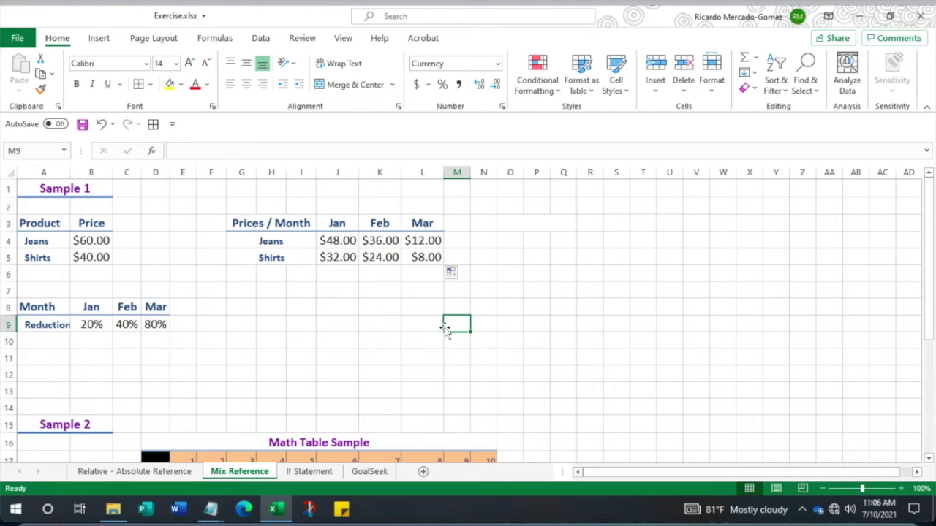
{"action": "left_click", "coordinate": [347, 242]}
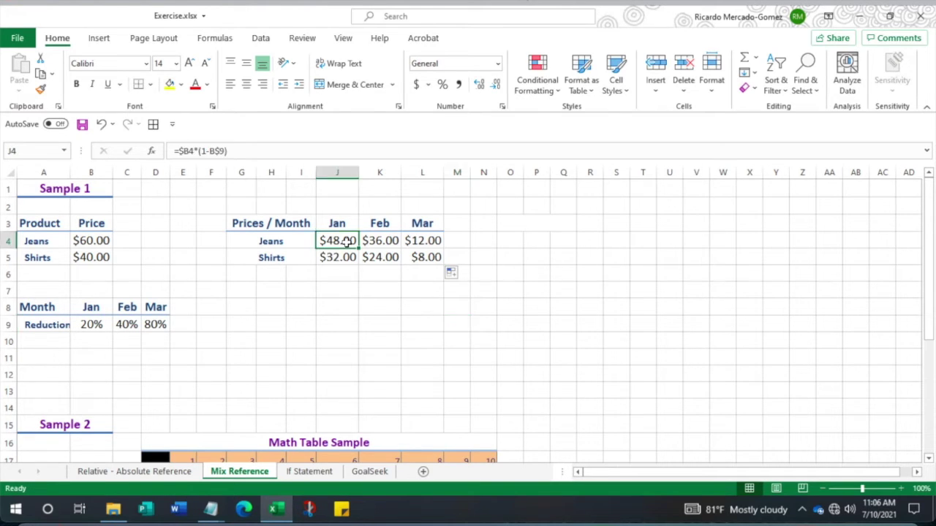
{"action": "left_click", "coordinate": [180, 151]}
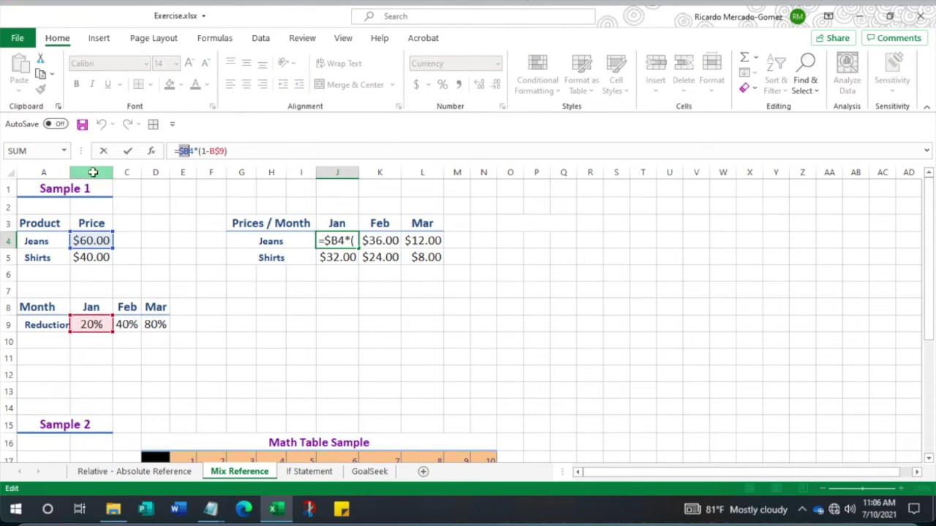
{"action": "left_click_drag", "start_coordinate": [210, 152], "coordinate": [218, 151]}
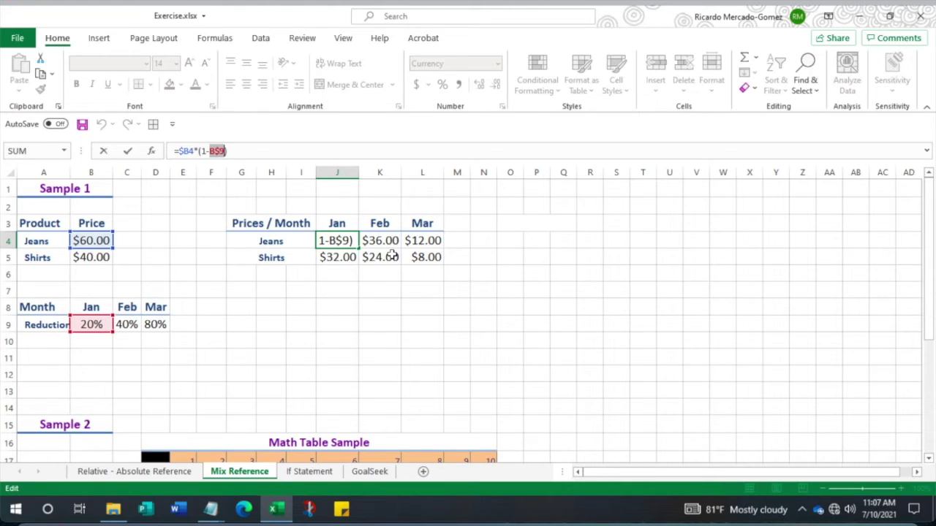
{"action": "key", "text": "ctrl+Return"}
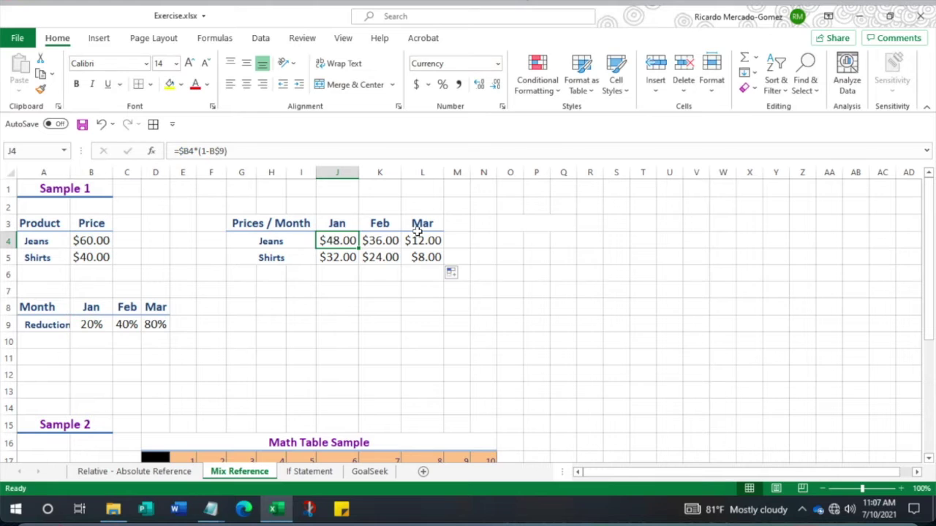
{"action": "scroll", "coordinate": [356, 335], "scroll_direction": "down", "scroll_amount": 1}
- Locate E18 in the Math Table and identify its headers in E17 and D18
{"action": "scroll", "coordinate": [356, 335], "scroll_direction": "down", "scroll_amount": 4}
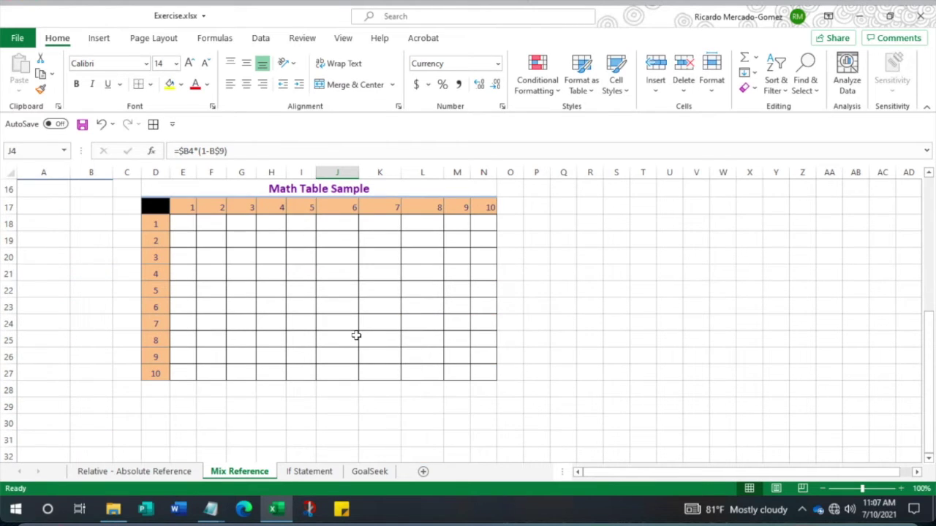
{"action": "scroll", "coordinate": [356, 335], "scroll_direction": "up", "scroll_amount": 1}
{"action": "left_click", "coordinate": [187, 275]}
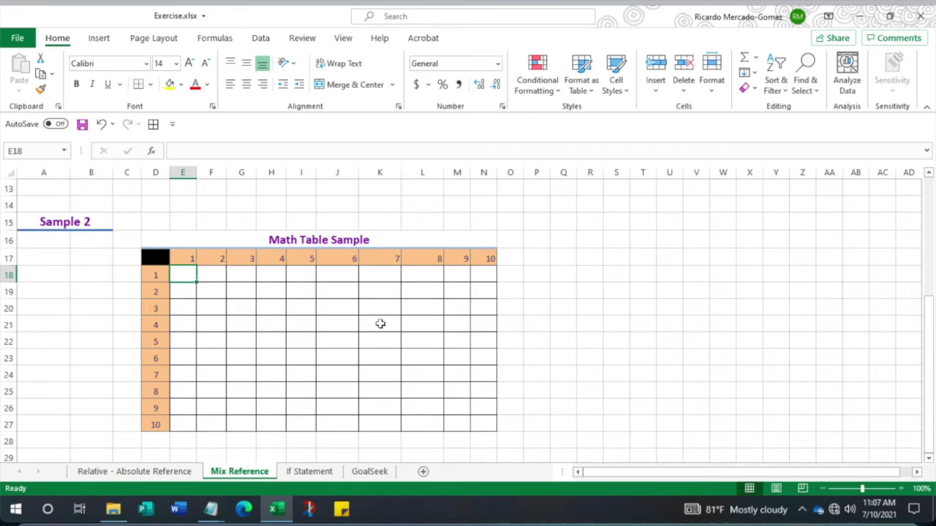
{"action": "left_click", "coordinate": [190, 257]}
{"action": "left_click", "coordinate": [160, 274]}
{"action": "left_click", "coordinate": [188, 274]}
{"action": "left_click", "coordinate": [153, 276]}
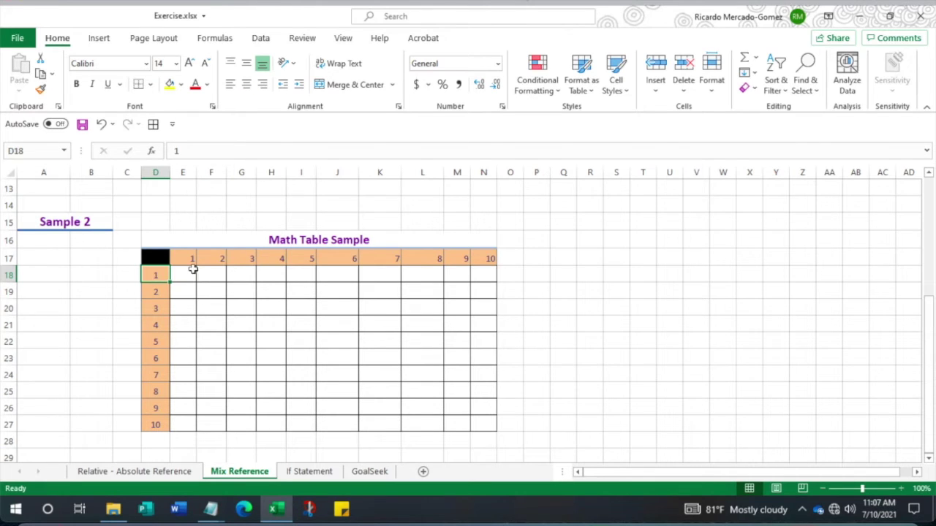
{"action": "left_click", "coordinate": [222, 260]}
{"action": "left_click", "coordinate": [217, 274]}
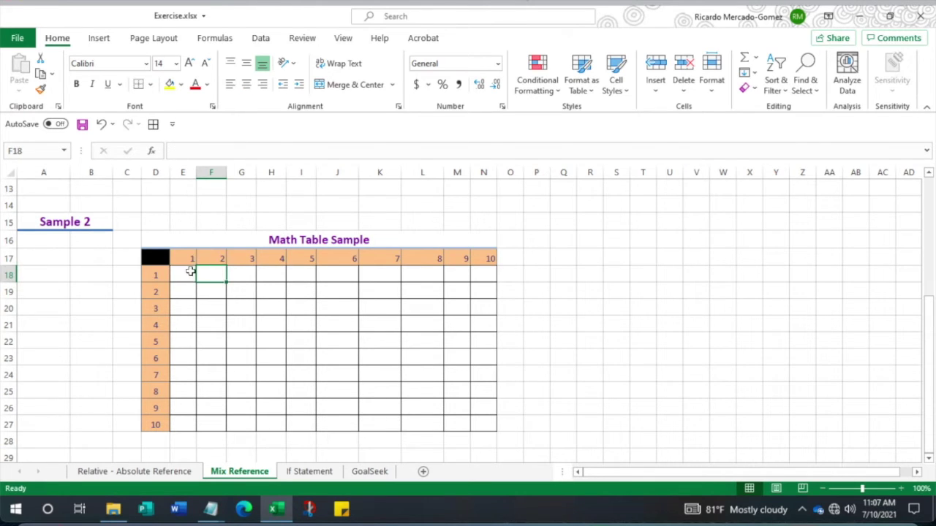
{"action": "left_click", "coordinate": [186, 275]}
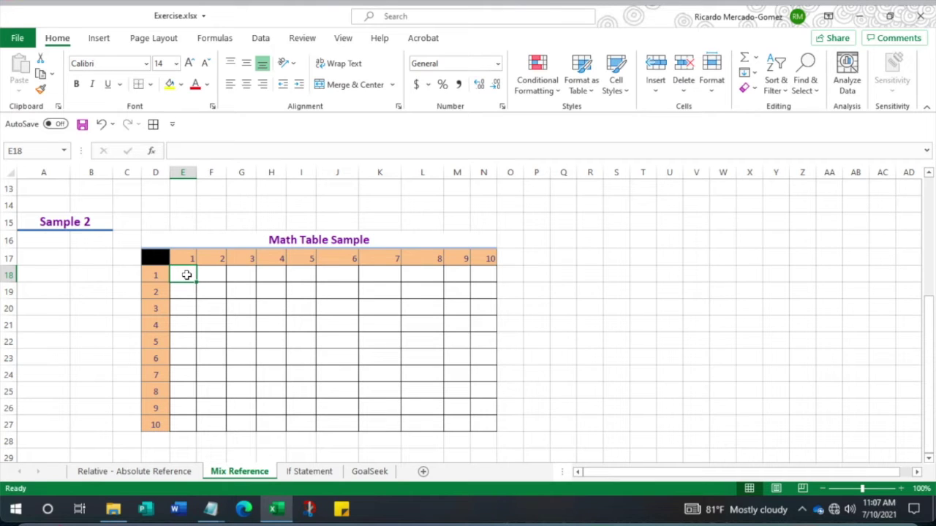
- Enter =E17*D18 in E18, giving 1
{"action": "type", "text": "="}
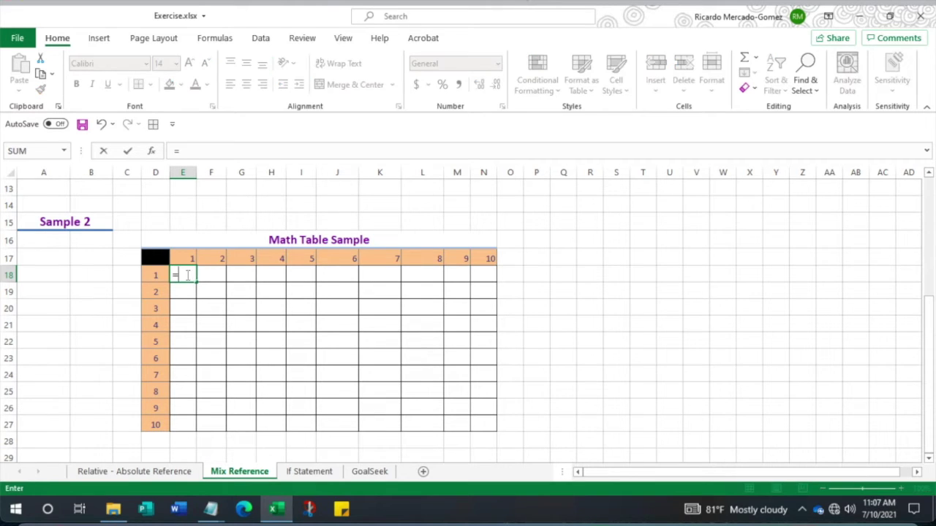
{"action": "left_click", "coordinate": [189, 258]}
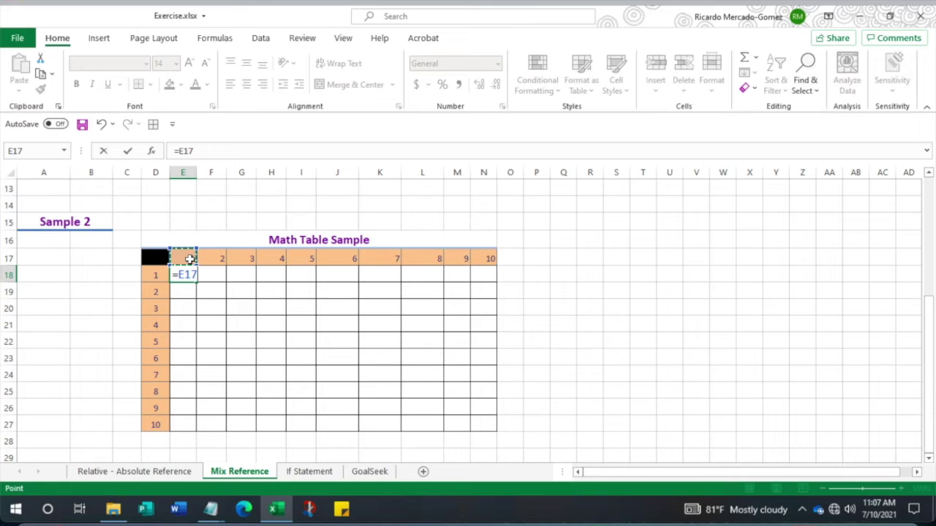
{"action": "type", "text": "*"}
{"action": "left_click", "coordinate": [151, 275]}
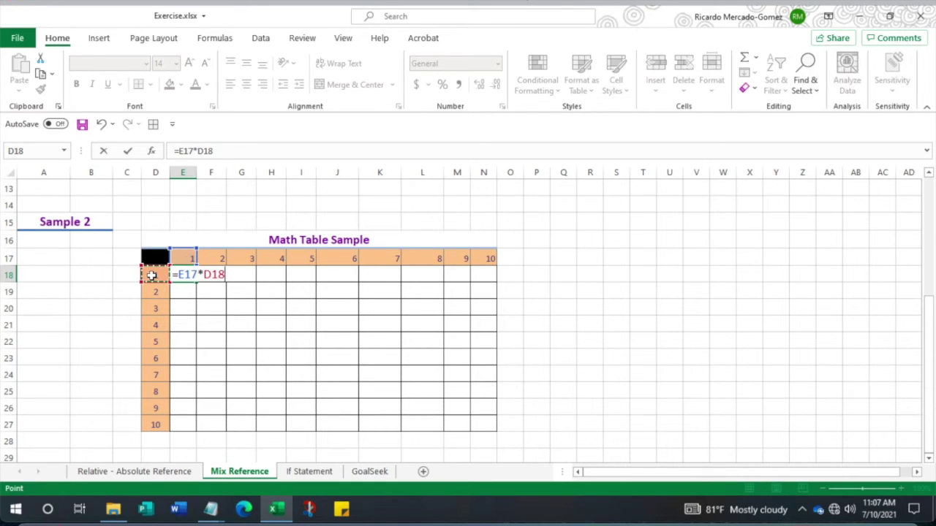
{"action": "key", "text": "Return"}
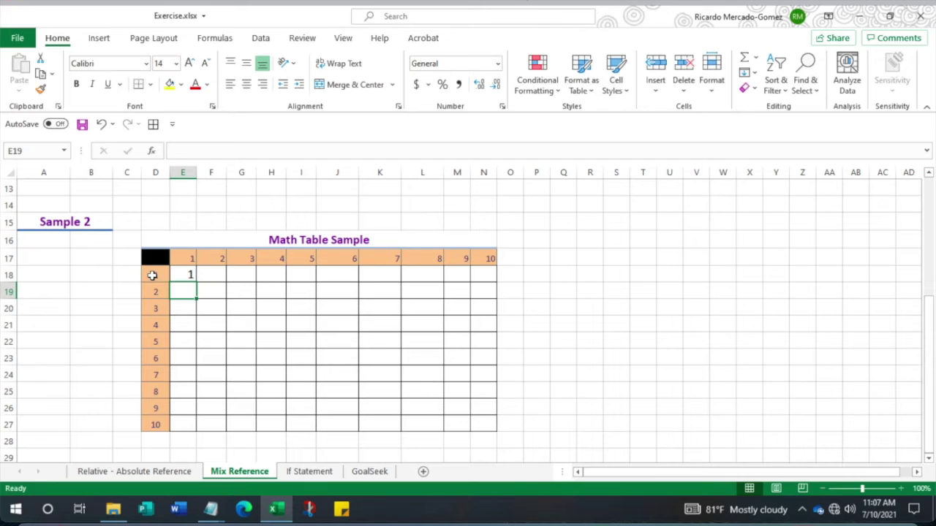
{"action": "left_click", "coordinate": [189, 274]}
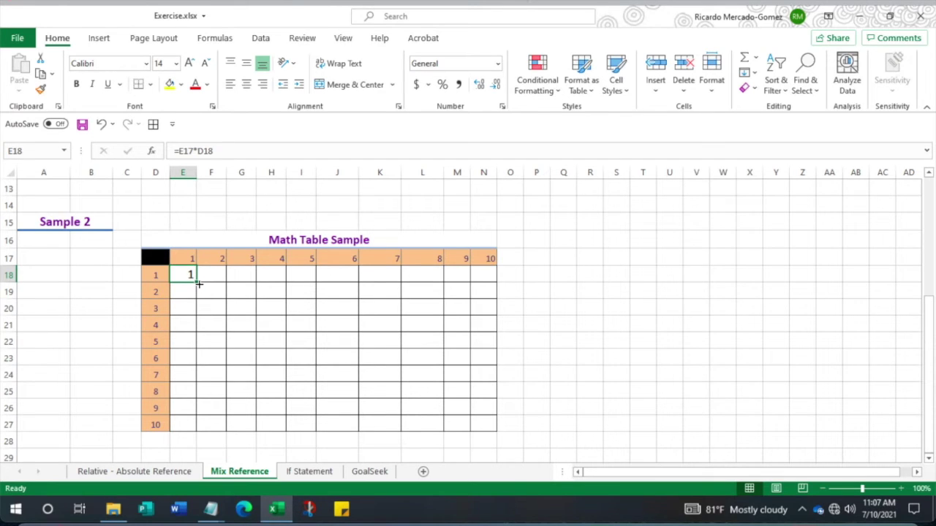
- Fill E18 down to E27, getting compounding 1, 2, 6, 24, 120, 720, and inspect the E17 reference
{"action": "left_click_drag", "start_coordinate": [198, 283], "coordinate": [187, 427]}
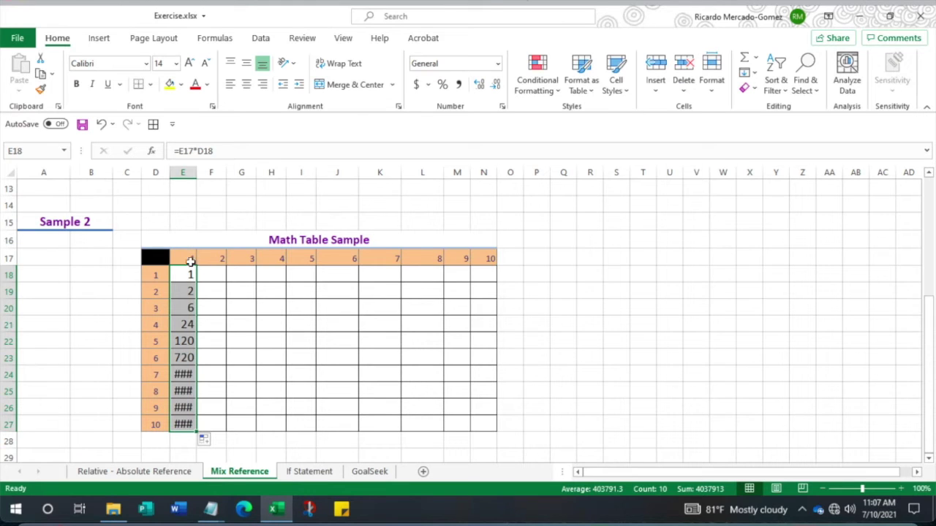
{"action": "left_click", "coordinate": [190, 275]}
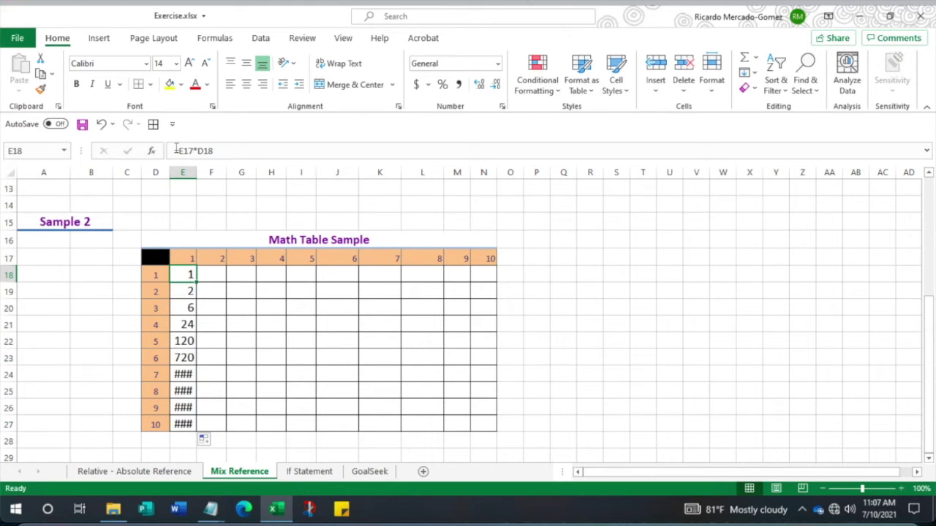
{"action": "left_click", "coordinate": [188, 292]}
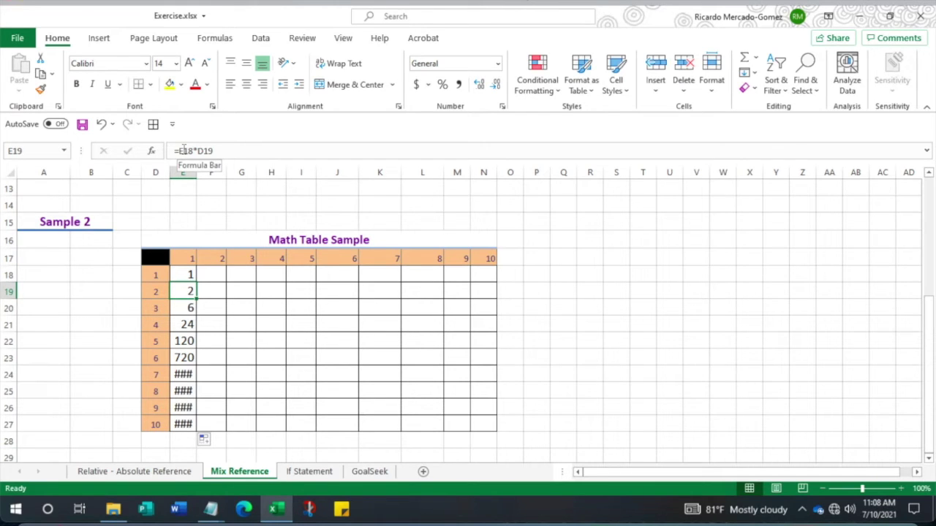
{"action": "left_click", "coordinate": [182, 256]}
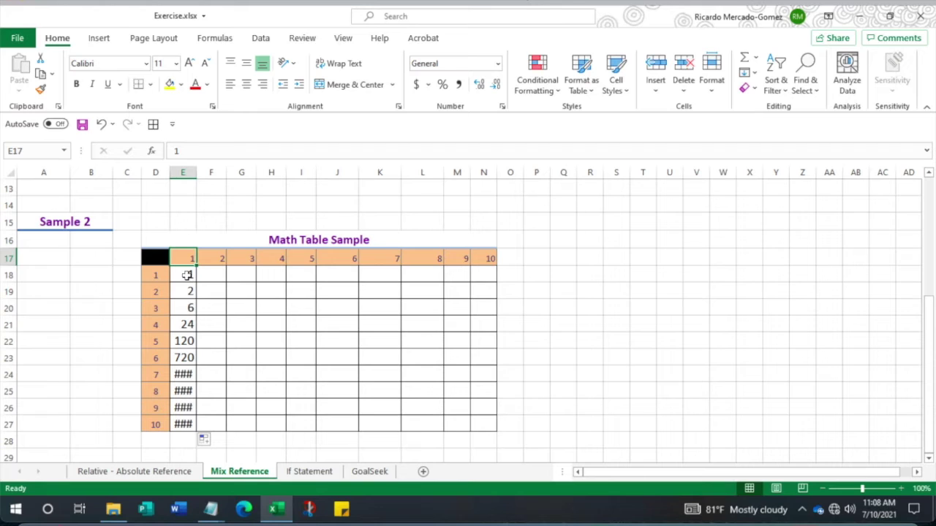
{"action": "left_click", "coordinate": [187, 275]}
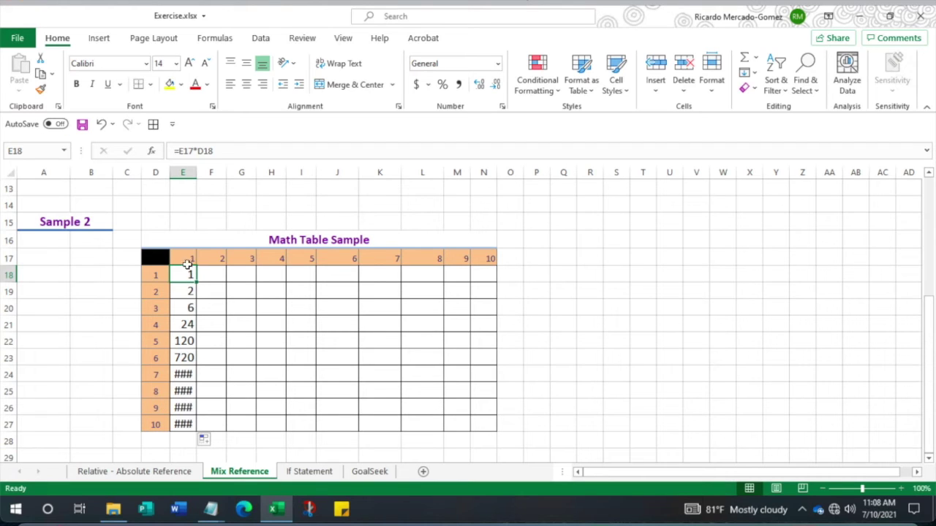
{"action": "left_click", "coordinate": [185, 260]}
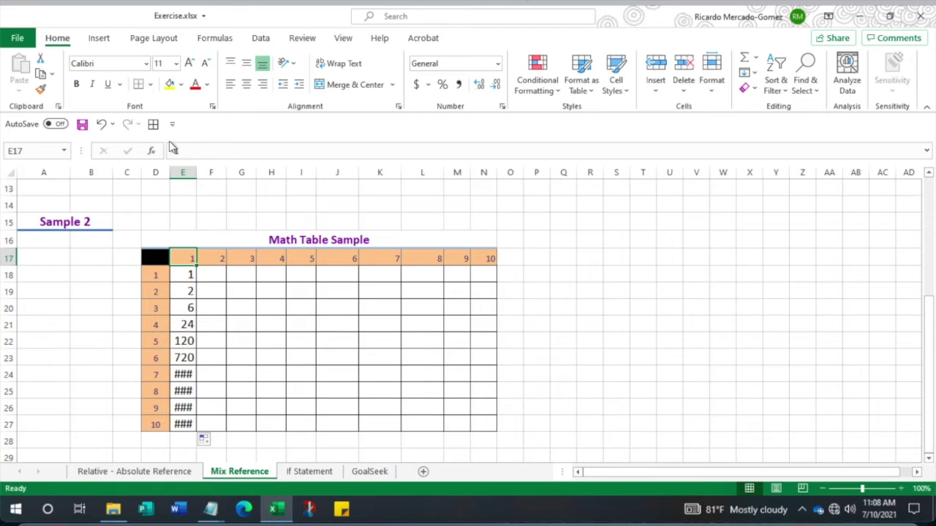
{"action": "left_click", "coordinate": [189, 274]}
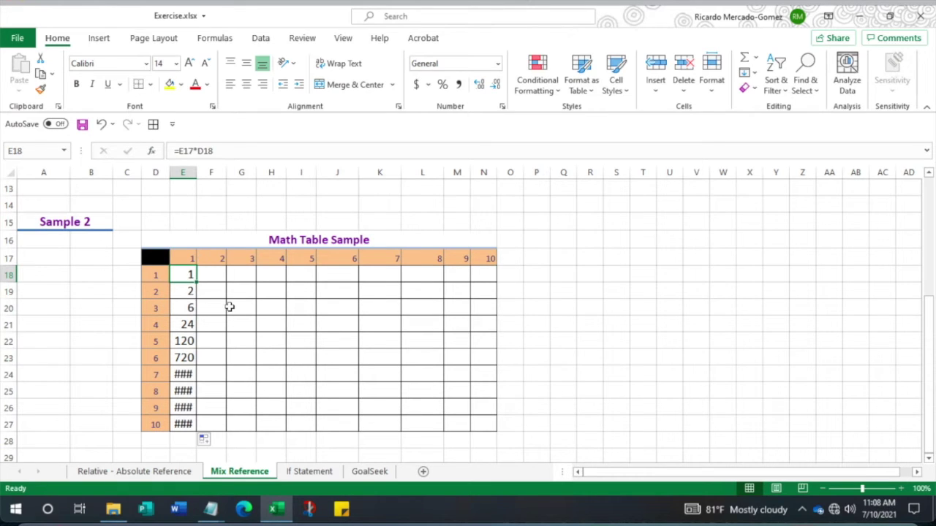
{"action": "left_click", "coordinate": [182, 150]}
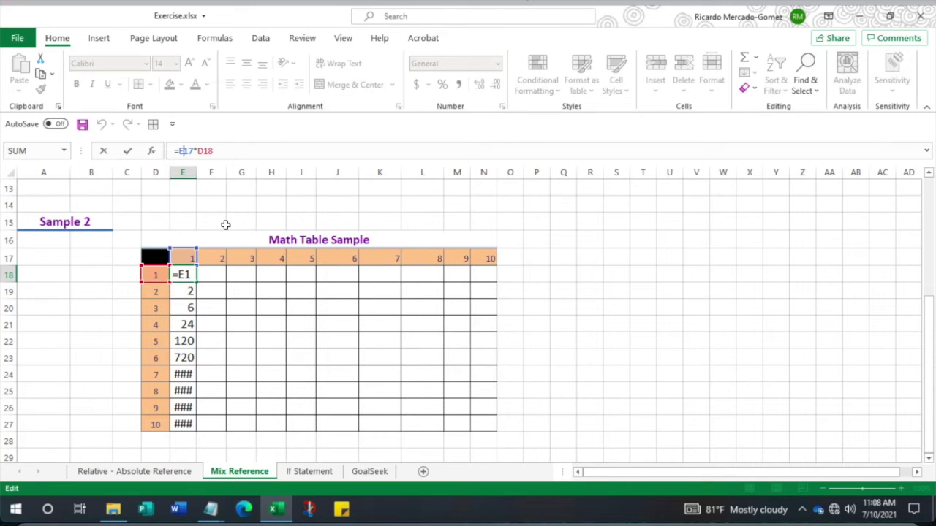
- Lock row 17 so E18 reads =E$17*D18
{"action": "key", "text": "F4"}
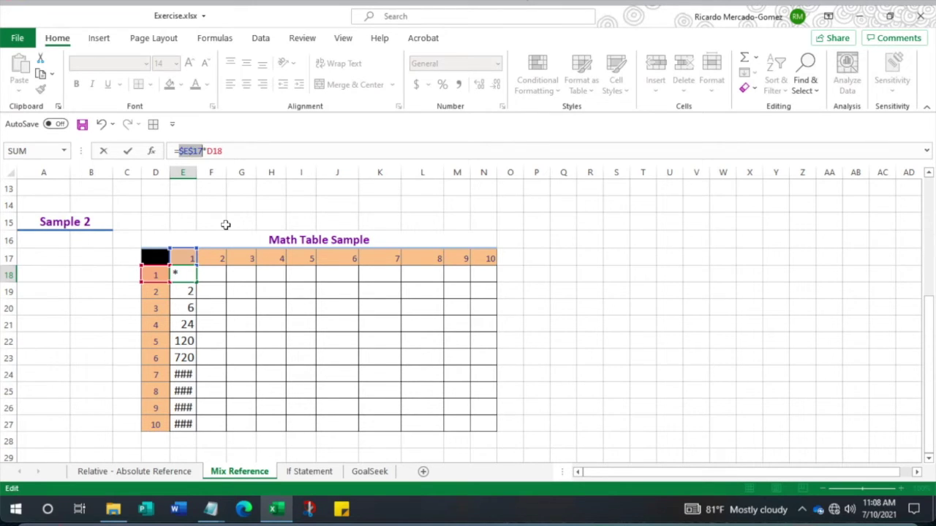
{"action": "key", "text": "F4"}
{"action": "key", "text": "Return"}
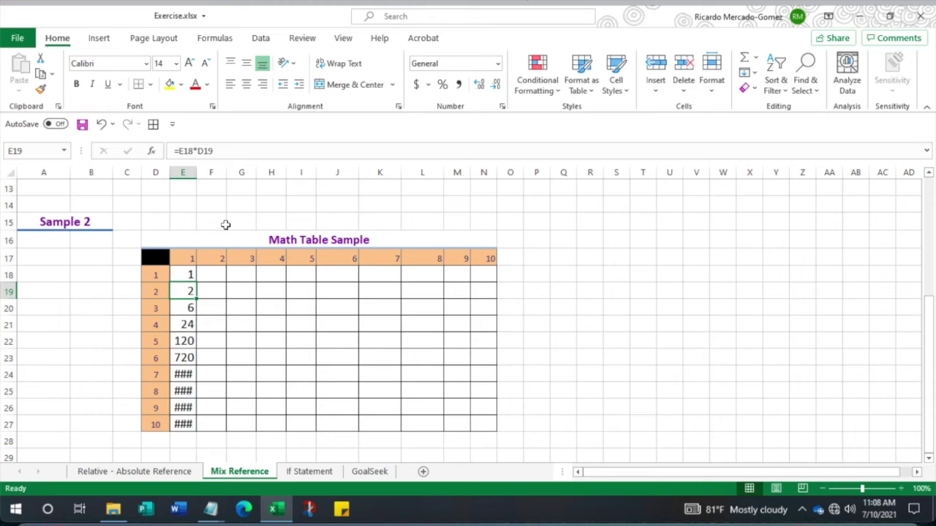
- Fill E18 down to E27, then fill E18:E27 across to column N
{"action": "left_click", "coordinate": [195, 276]}
{"action": "left_click_drag", "start_coordinate": [196, 283], "coordinate": [195, 428]}
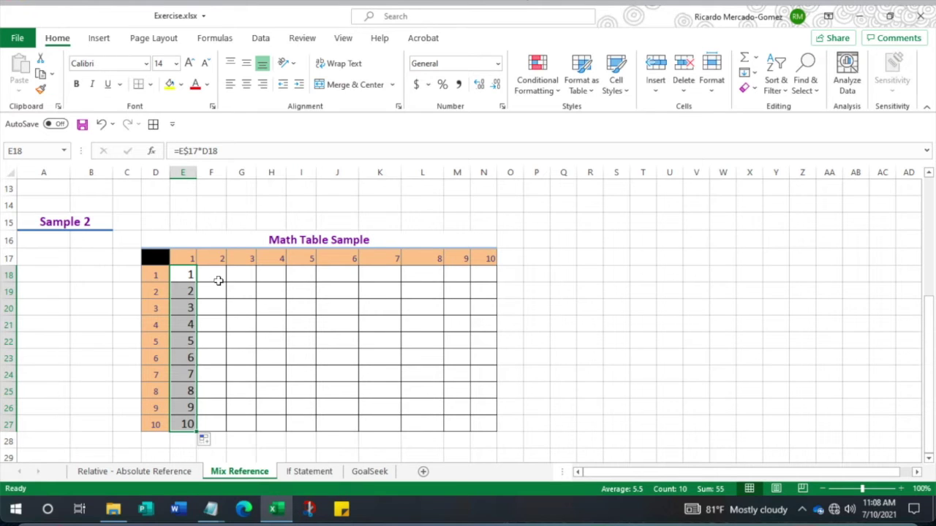
{"action": "left_click", "coordinate": [216, 278]}
{"action": "left_click", "coordinate": [185, 274]}
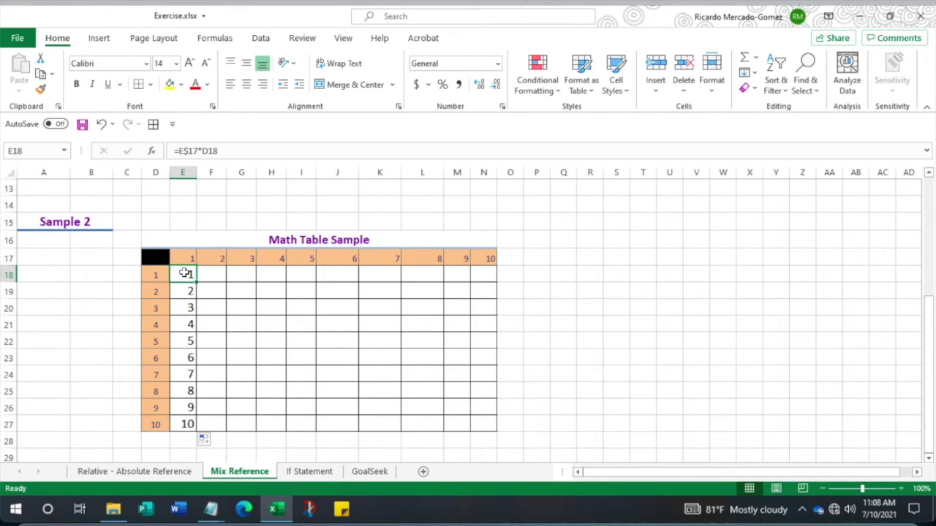
{"action": "left_click_drag", "start_coordinate": [185, 274], "coordinate": [175, 424]}
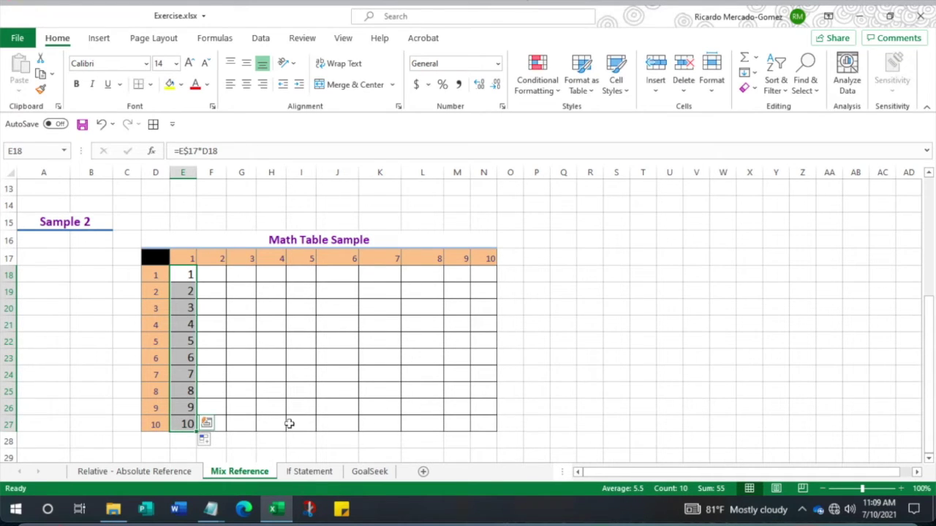
{"action": "left_click_drag", "start_coordinate": [195, 431], "coordinate": [491, 435]}
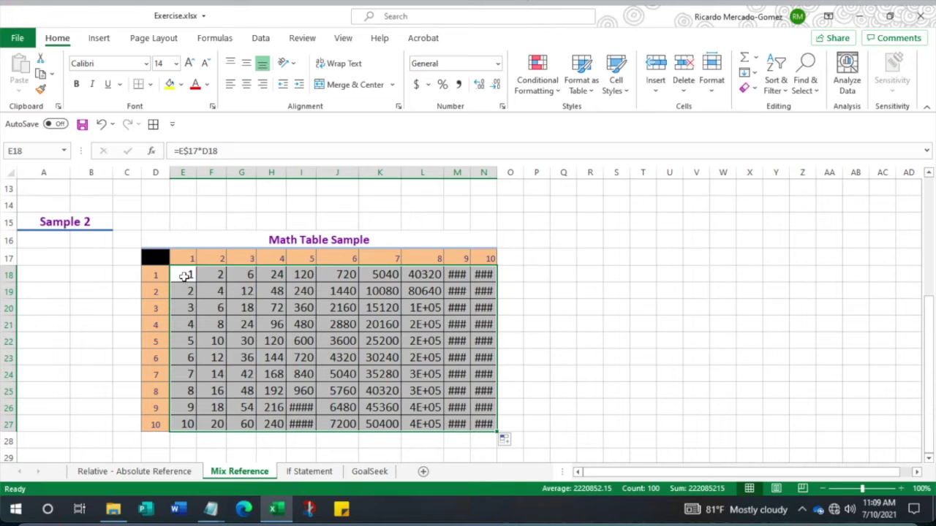
- Compare the formulas in cells E18 and F18
{"action": "left_click", "coordinate": [183, 276]}
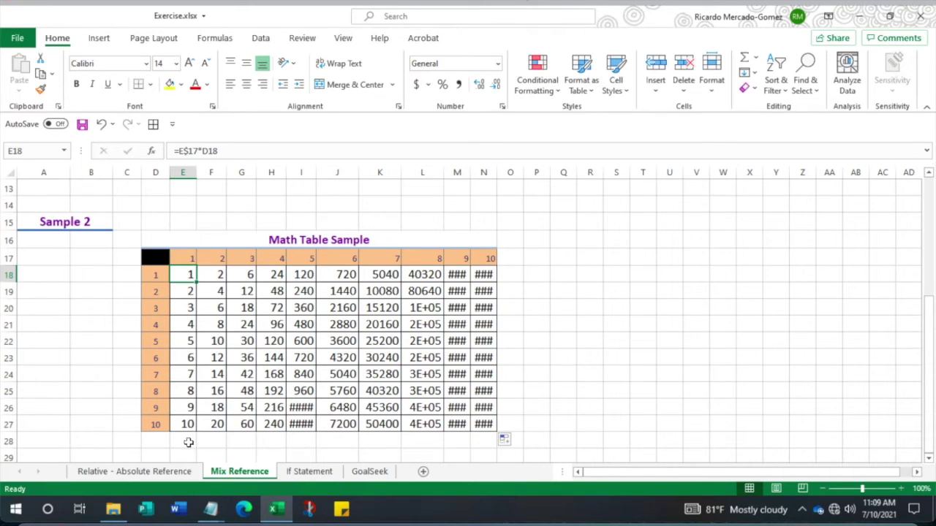
{"action": "left_click", "coordinate": [209, 275]}
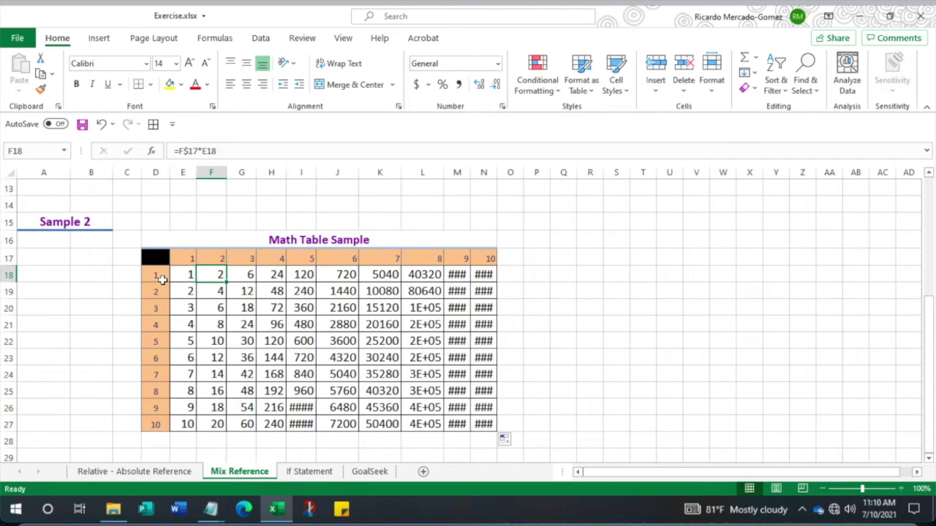
{"action": "left_click", "coordinate": [186, 275]}
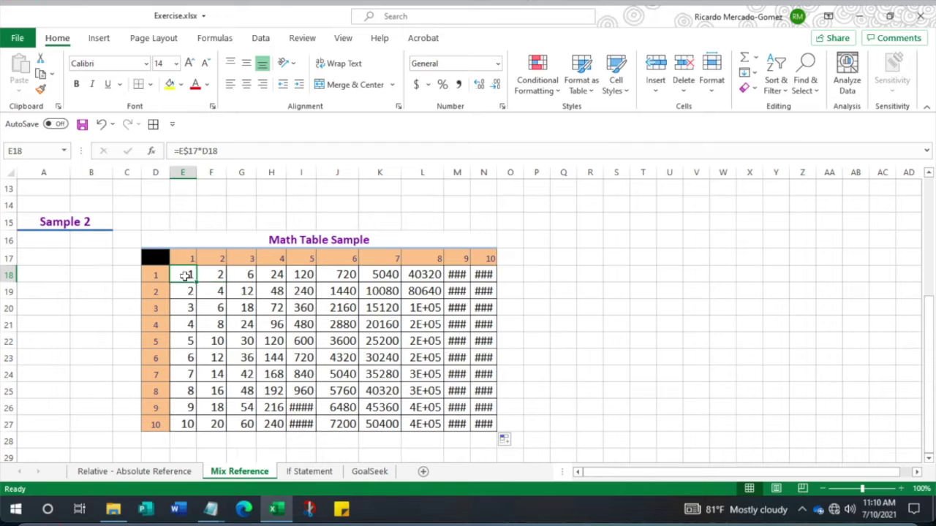
- Lock the column of E18's D18 reference so it reads $D18
{"action": "left_click", "coordinate": [202, 151]}
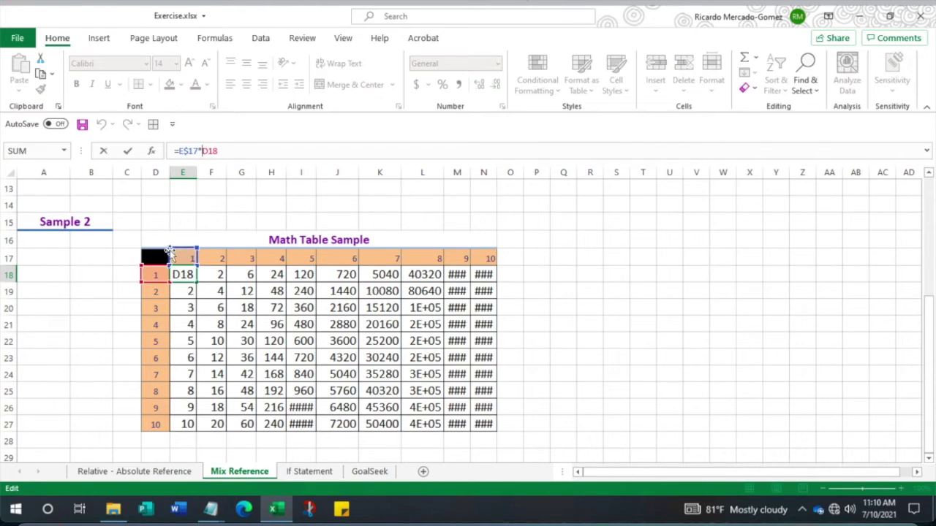
{"action": "left_click", "coordinate": [155, 173]}
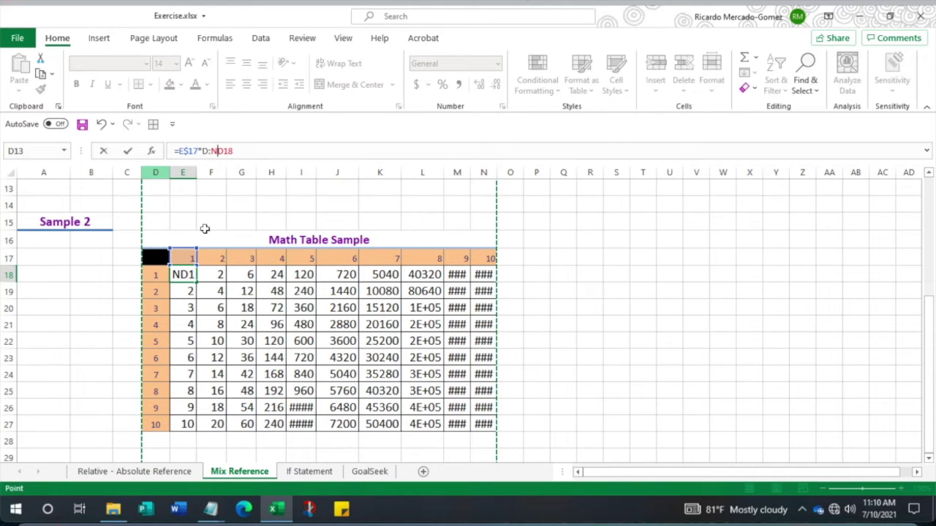
{"action": "key", "text": "Escape"}
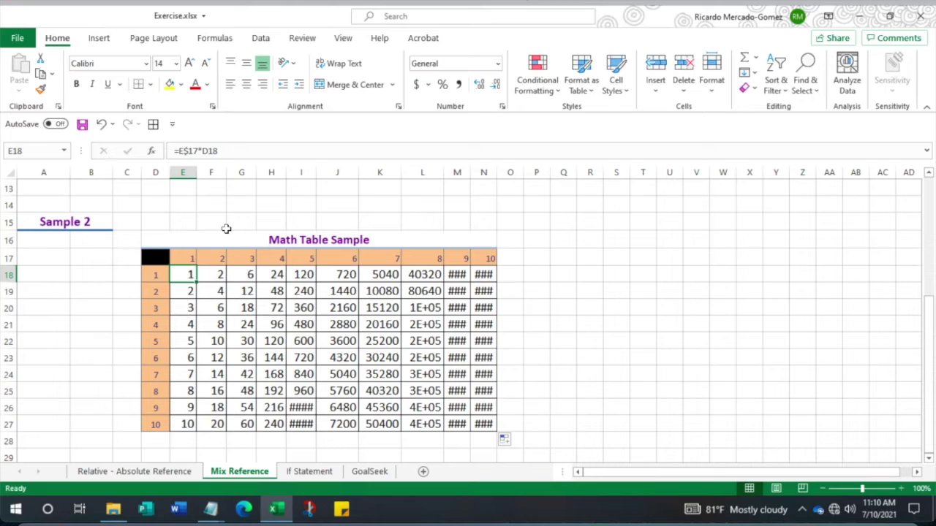
{"action": "left_click", "coordinate": [207, 151]}
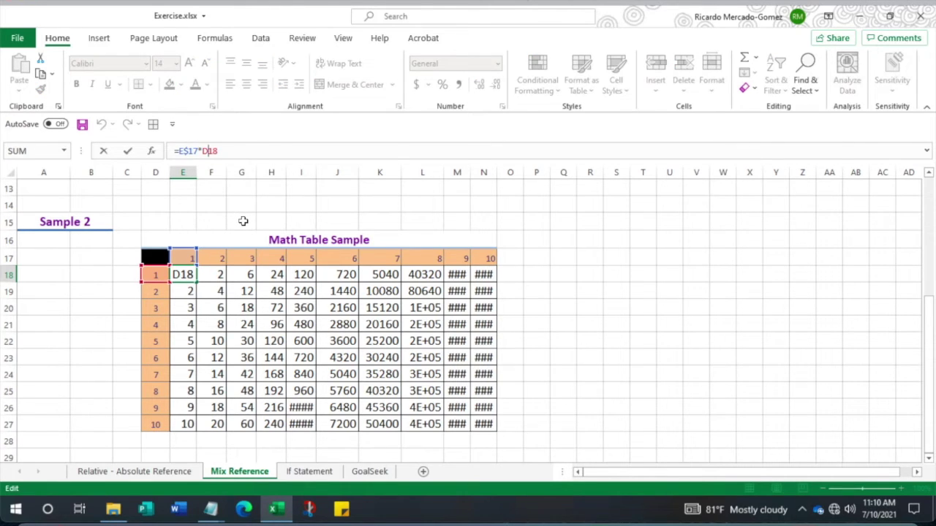
{"action": "key", "text": "F4"}
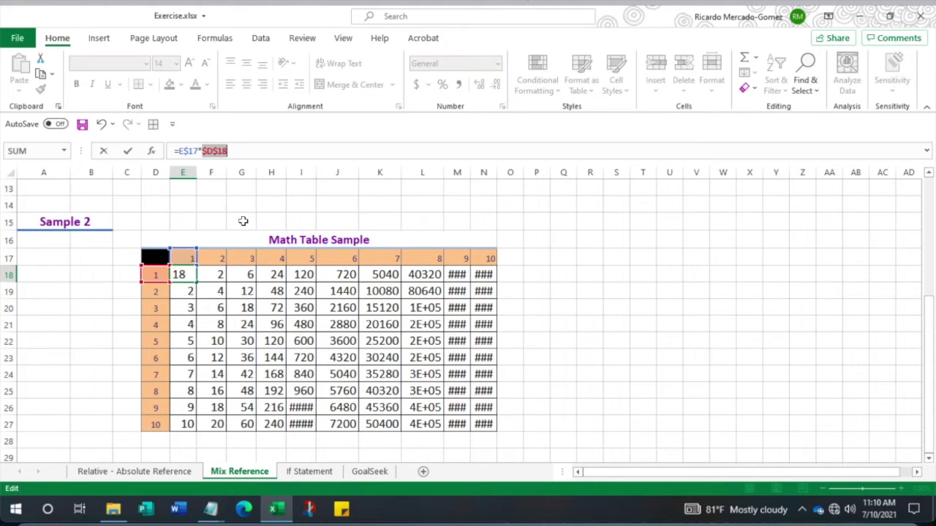
{"action": "key", "text": "F4"}
{"action": "key", "text": "Return"}
- Confirm E18 as =E$17*$D18 and fill it across the table to row 27
{"action": "left_click", "coordinate": [187, 275]}
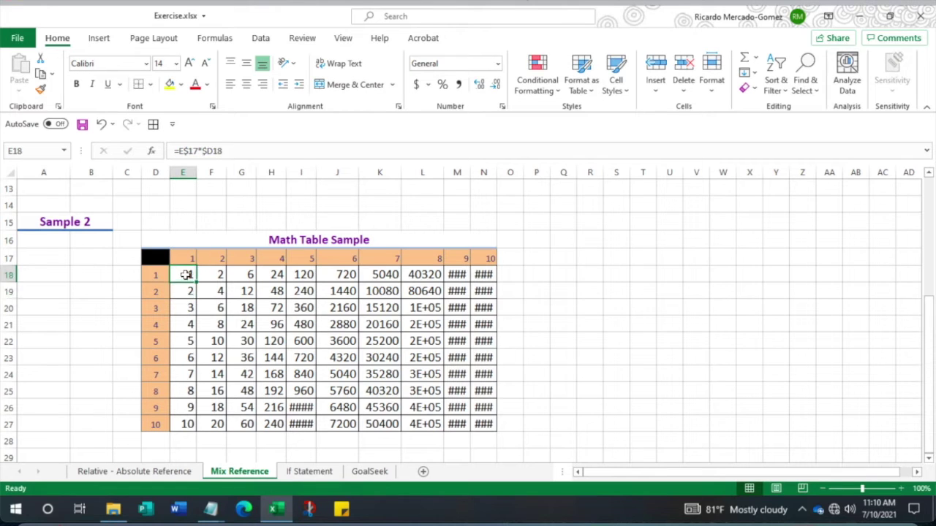
{"action": "left_click", "coordinate": [185, 150]}
{"action": "left_click_drag", "start_coordinate": [183, 150], "coordinate": [194, 150]}
{"action": "double_click", "coordinate": [196, 150]}
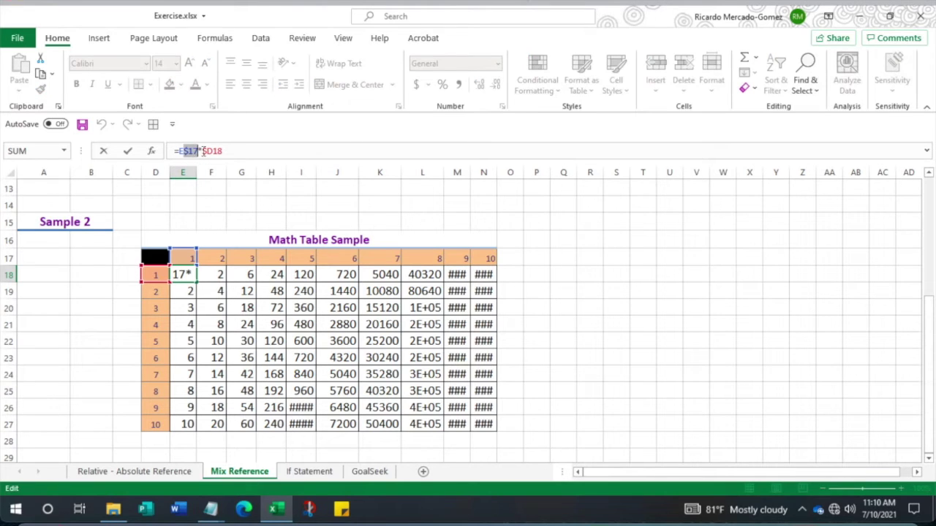
{"action": "left_click", "coordinate": [238, 151]}
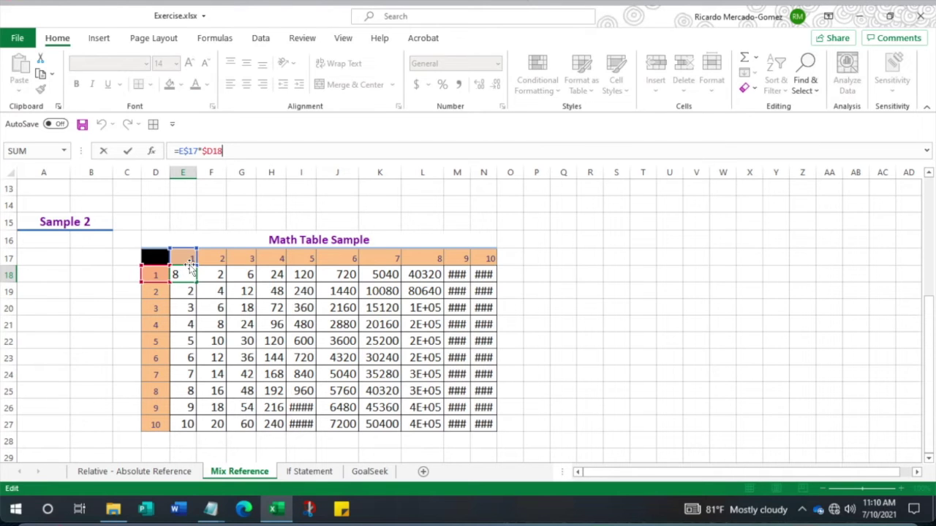
{"action": "key", "text": "ctrl+Return"}
{"action": "left_click_drag", "start_coordinate": [197, 282], "coordinate": [484, 425]}
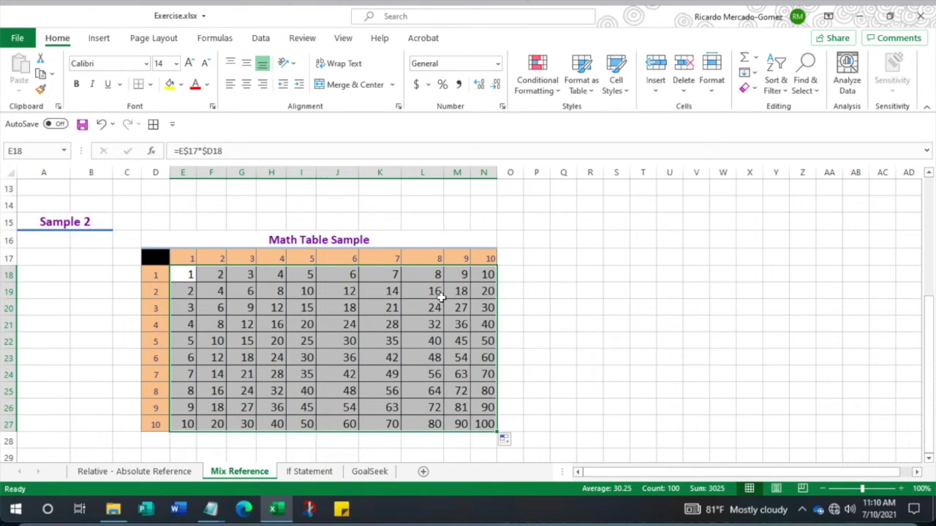
- Highlight row 17 and column D to show the locked header row and label column
{"action": "left_click", "coordinate": [185, 274]}
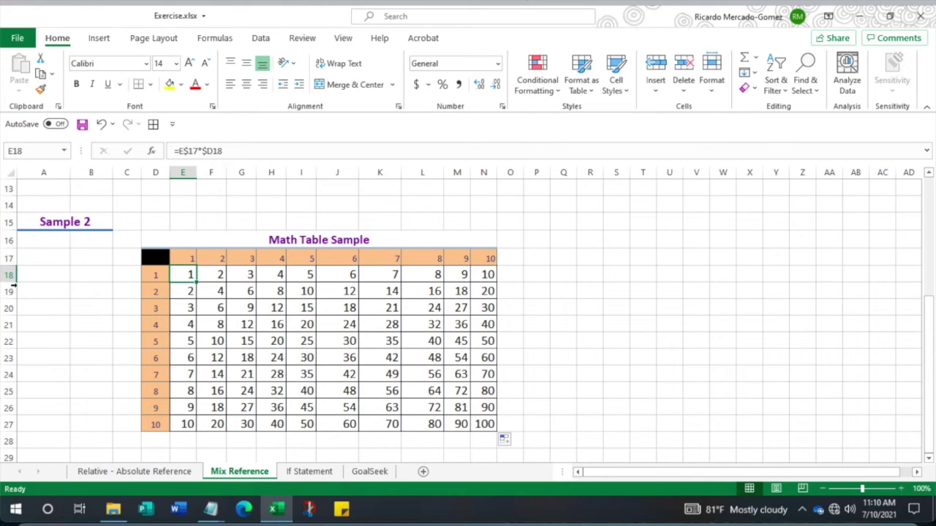
{"action": "left_click", "coordinate": [6, 259]}
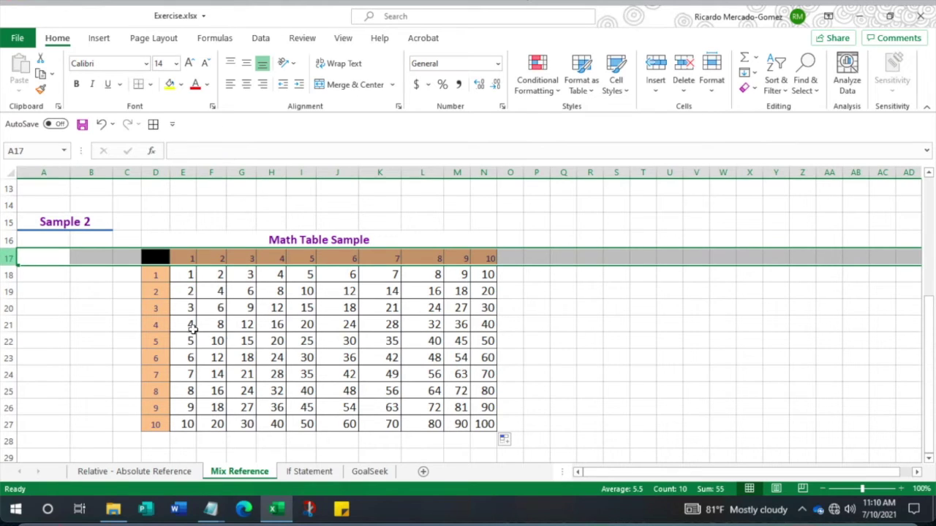
{"action": "left_click", "coordinate": [153, 174]}
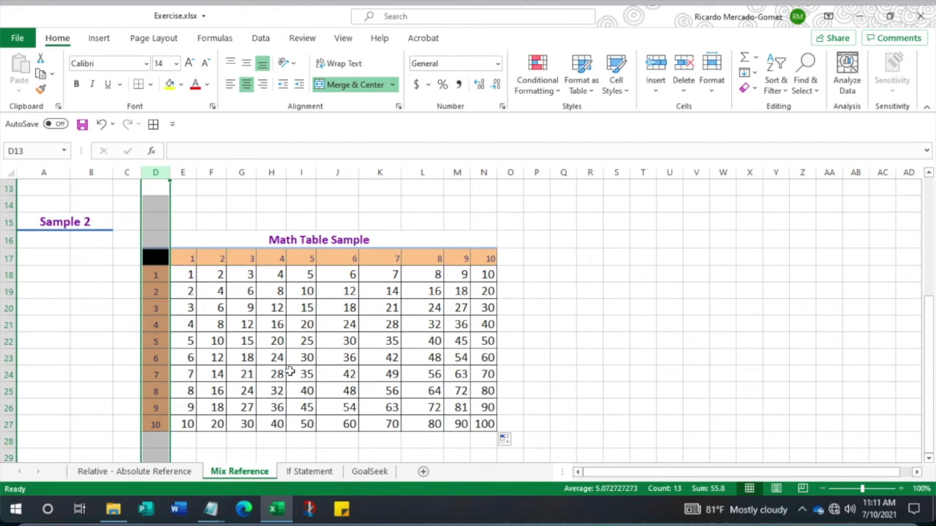
{"action": "left_click", "coordinate": [599, 313]}
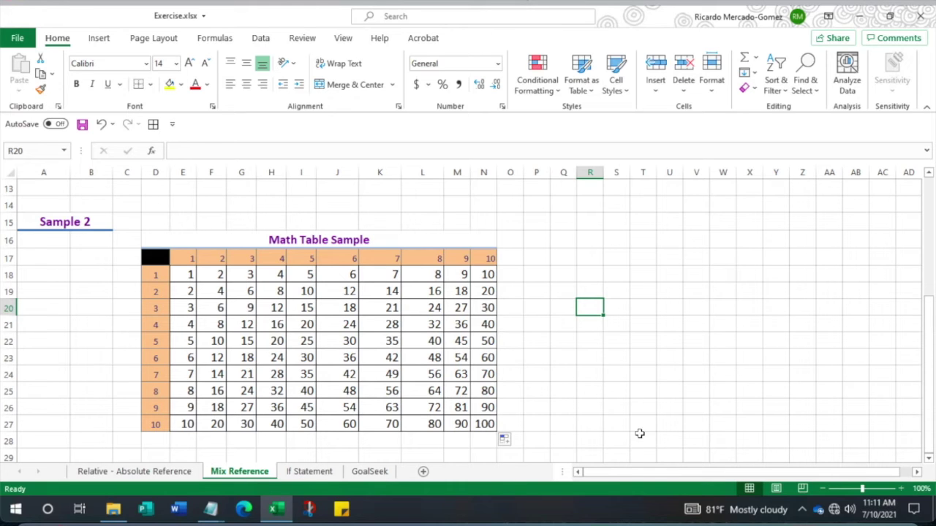
- Switch to the If Statement sheet and select cell D6
{"action": "left_click", "coordinate": [309, 472]}
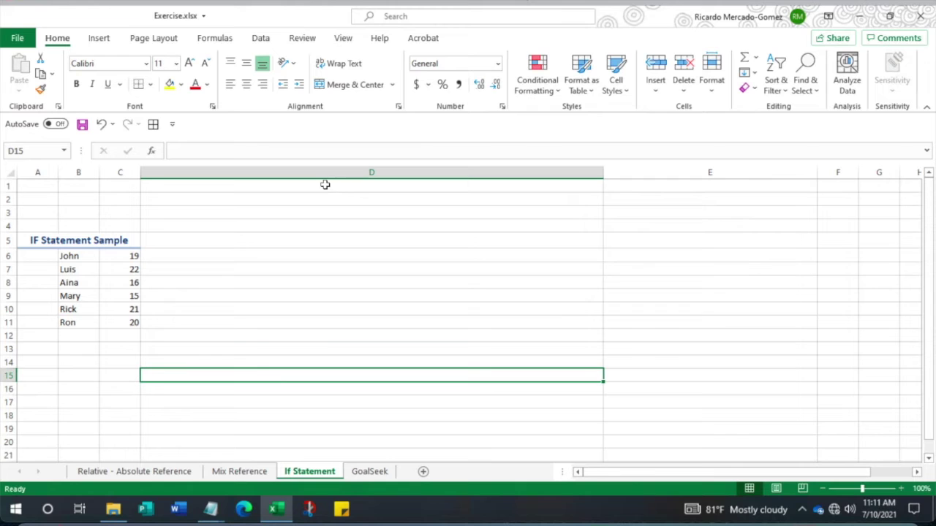
{"action": "scroll", "coordinate": [192, 300], "scroll_direction": "down", "scroll_amount": 3}
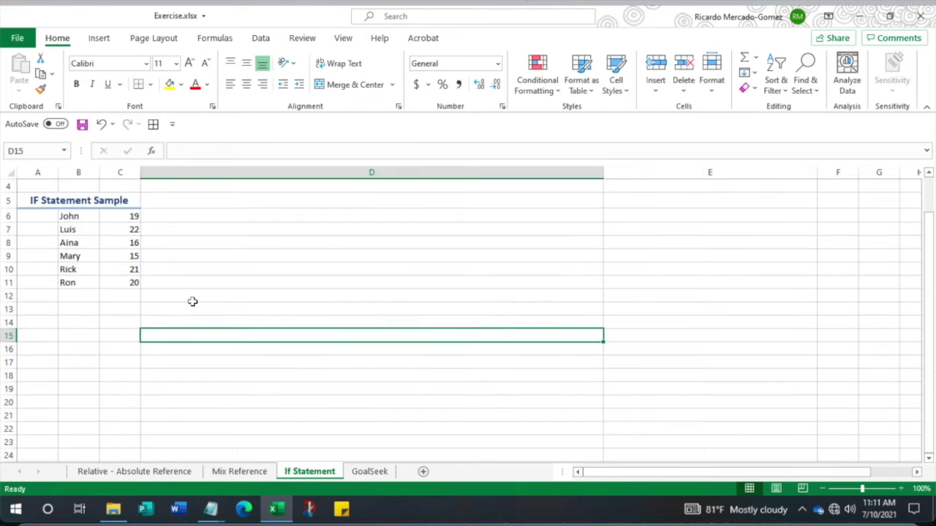
{"action": "scroll", "coordinate": [191, 300], "scroll_direction": "up", "scroll_amount": 3}
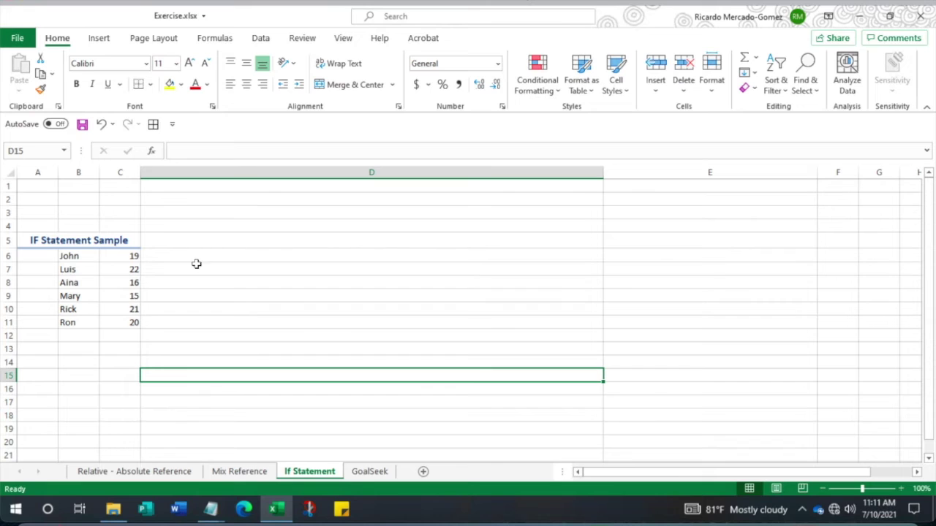
{"action": "left_click", "coordinate": [228, 257]}
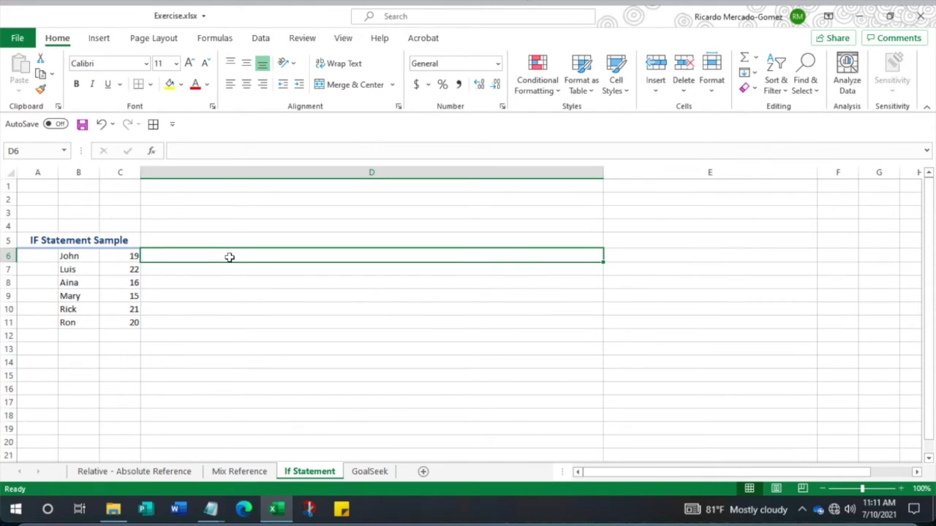
- Enter =IF(C6>18,"You are an Adult","You still a minor") in D6
{"action": "type", "text": "="}
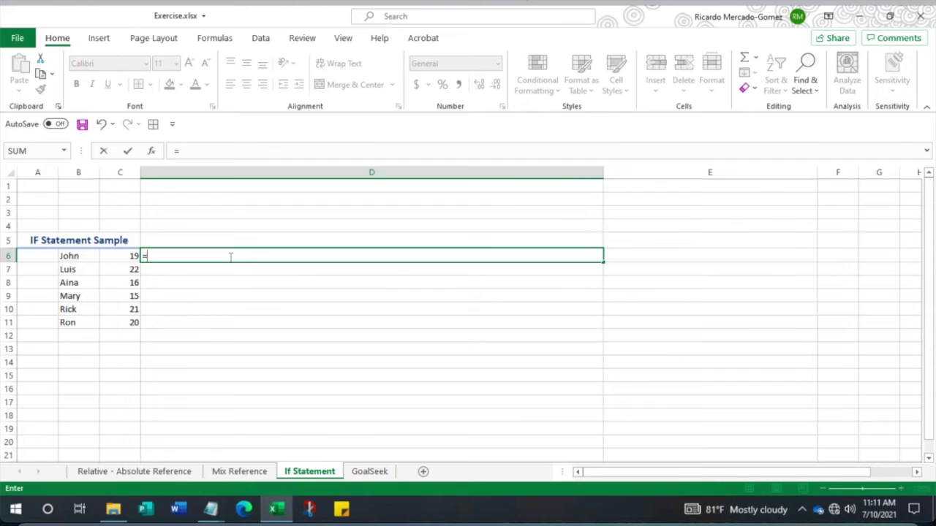
{"action": "type", "text": "if"}
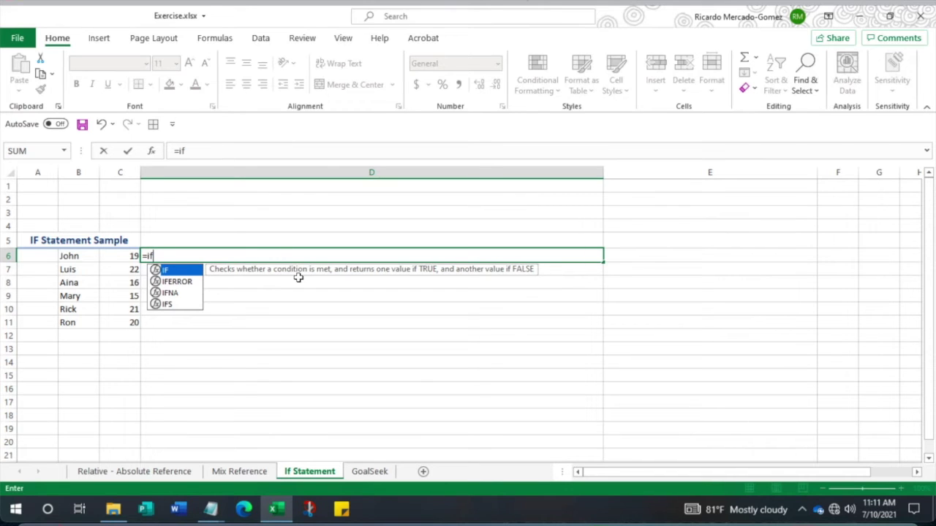
{"action": "key", "text": "Tab"}
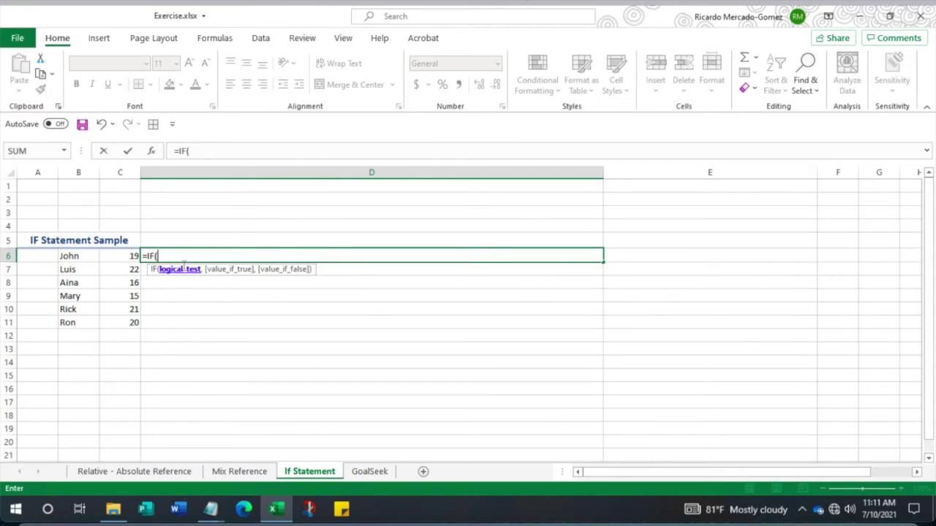
{"action": "left_click", "coordinate": [131, 256]}
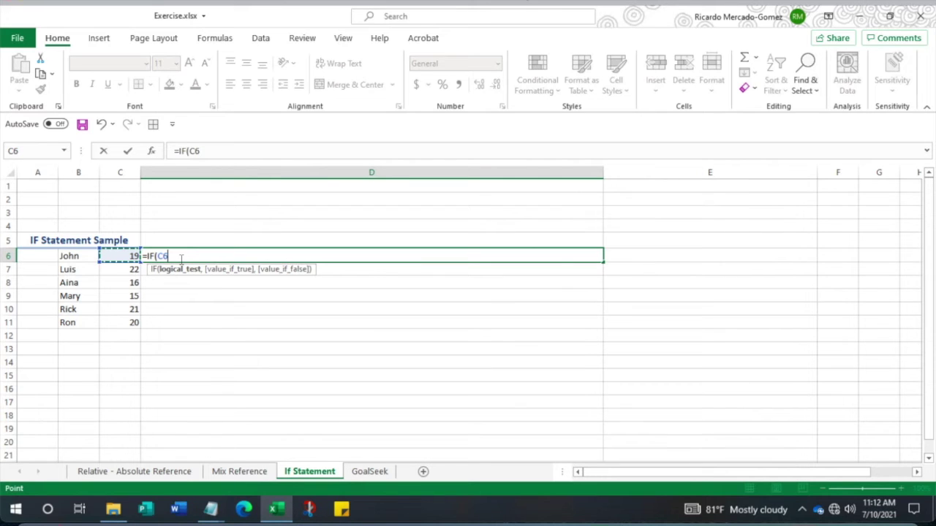
{"action": "type", "text": ">18"}
{"action": "type", "text": ","}
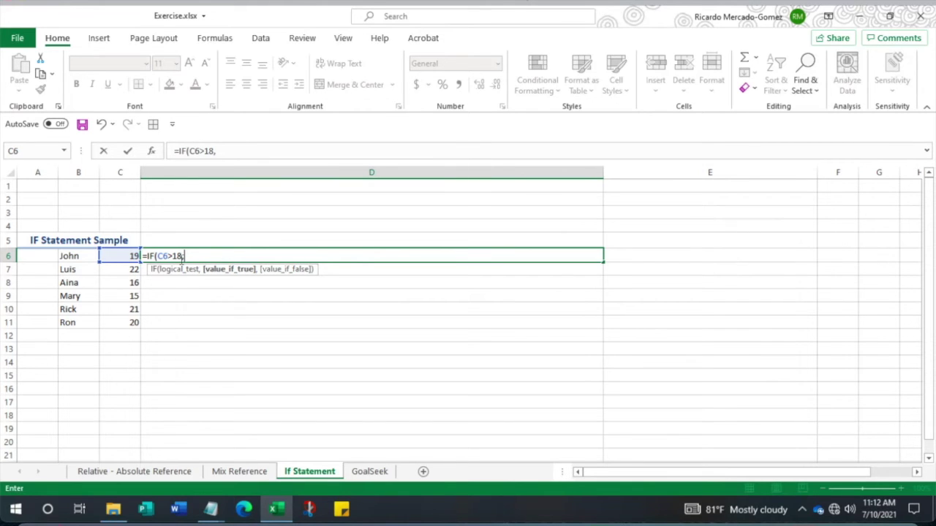
{"action": "type", "text": "\"You areand"}
{"action": "key", "text": "BackSpace"}
{"action": "key", "text": "BackSpace"}
{"action": "key", "text": "BackSpace"}
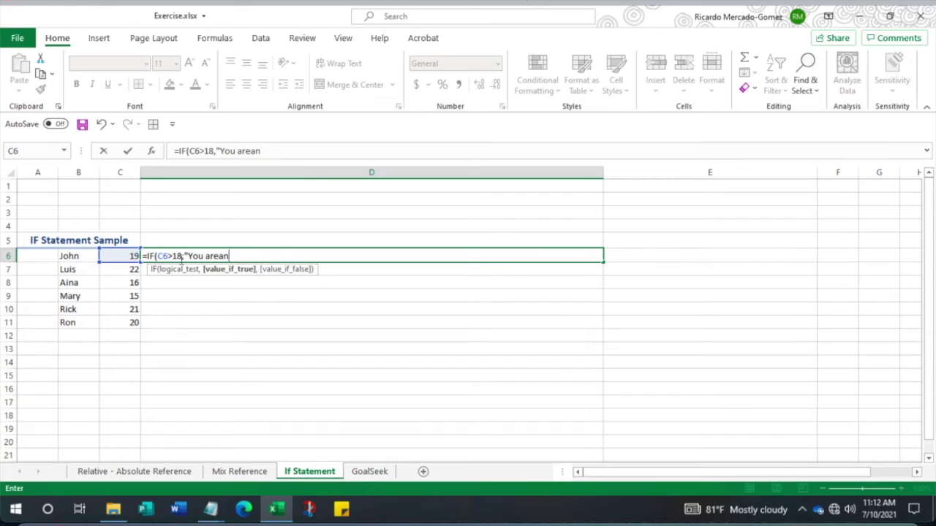
{"action": "type", "text": "an Adult\""}
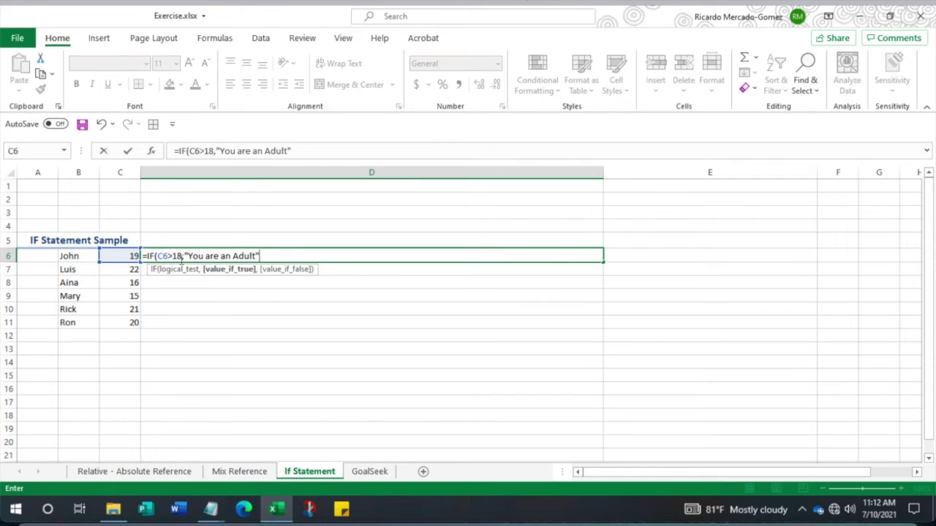
{"action": "type", "text": ","}
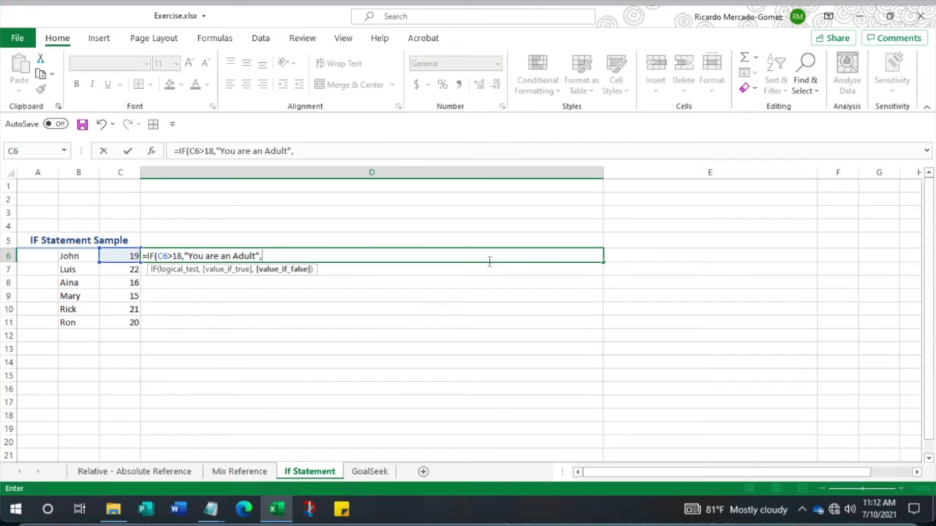
{"action": "type", "text": "\"You still a minor\")"}
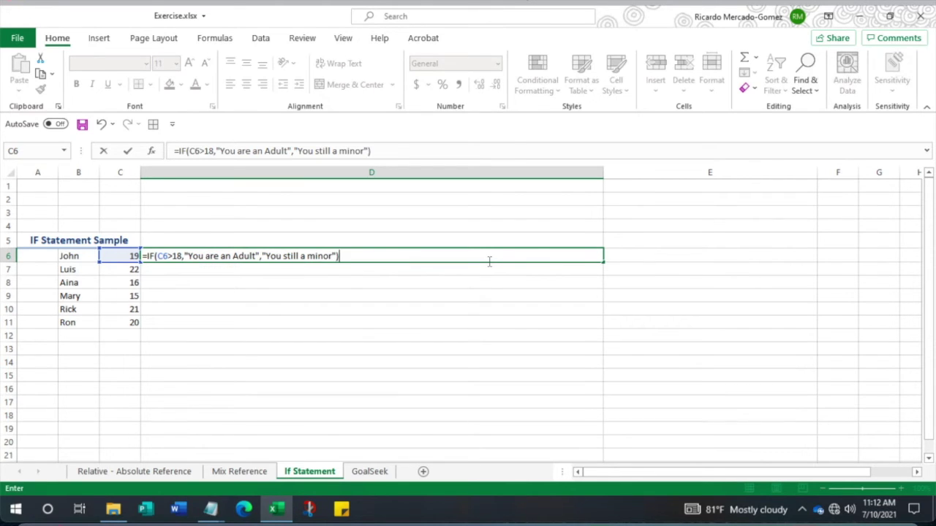
{"action": "key", "text": "Return"}
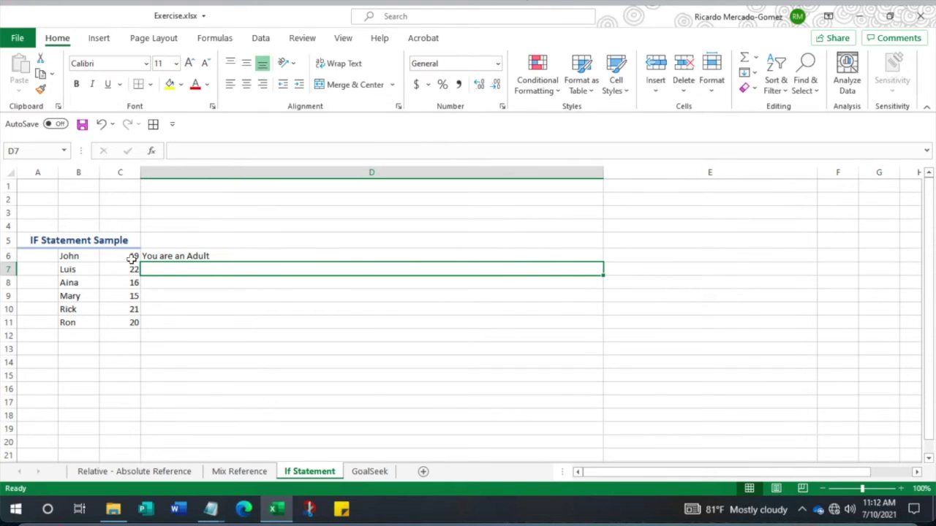
{"action": "left_click", "coordinate": [195, 254]}
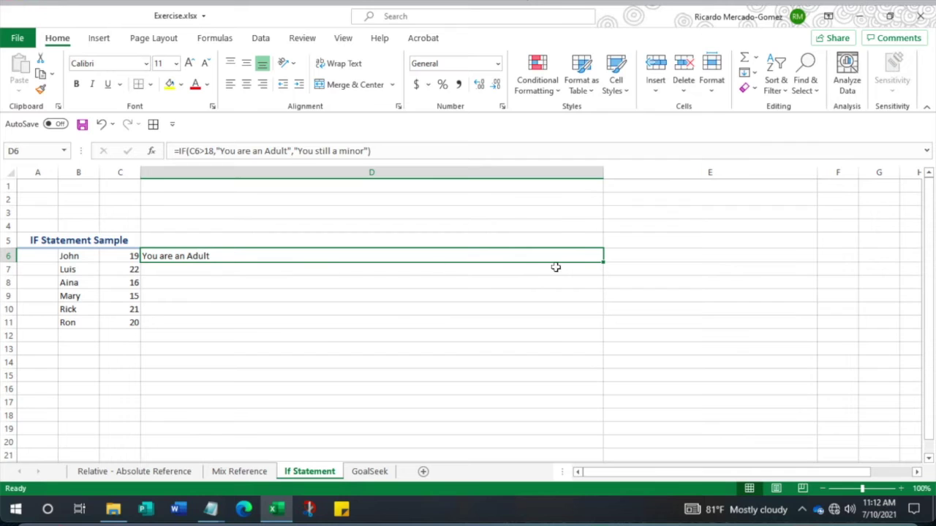
{"action": "left_click_drag", "start_coordinate": [604, 262], "coordinate": [595, 335]}
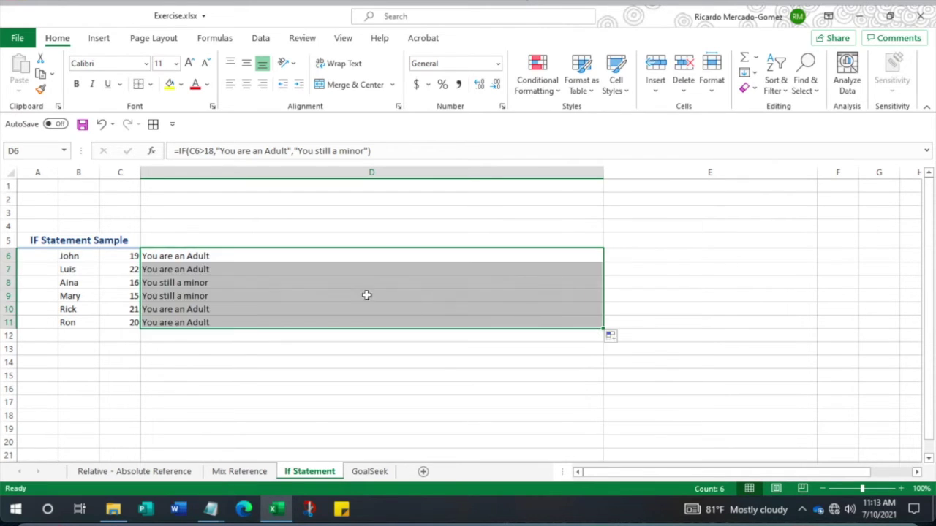
{"action": "left_click", "coordinate": [127, 285]}
{"action": "left_click", "coordinate": [131, 298]}
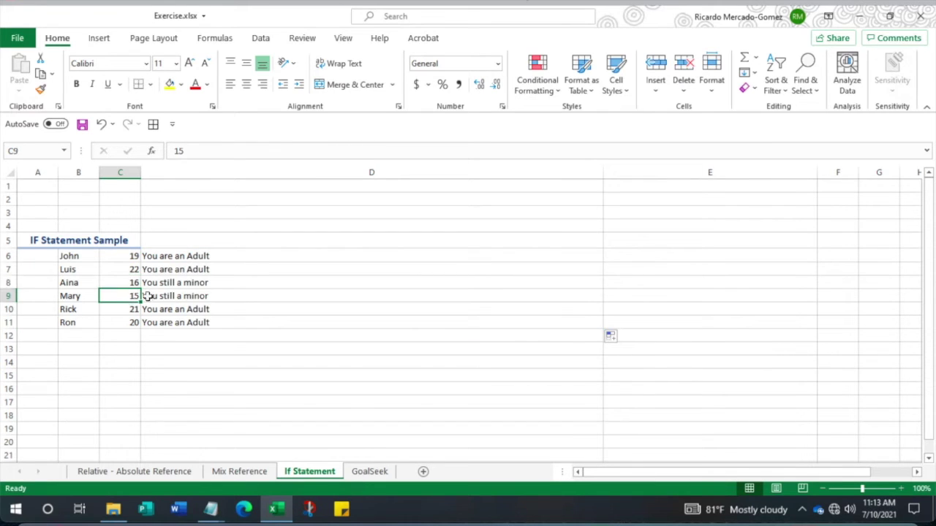
{"action": "left_click", "coordinate": [126, 310]}
{"action": "left_click", "coordinate": [189, 310]}
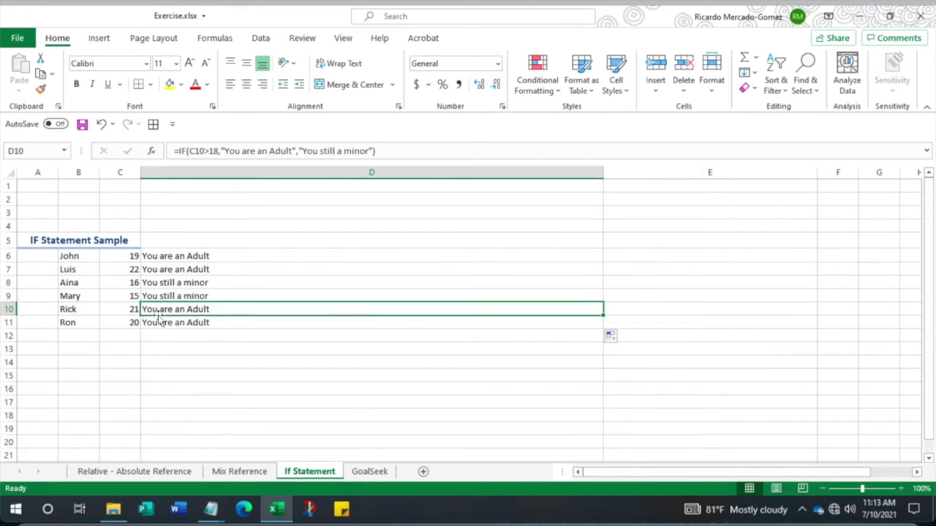
{"action": "left_click", "coordinate": [126, 322]}
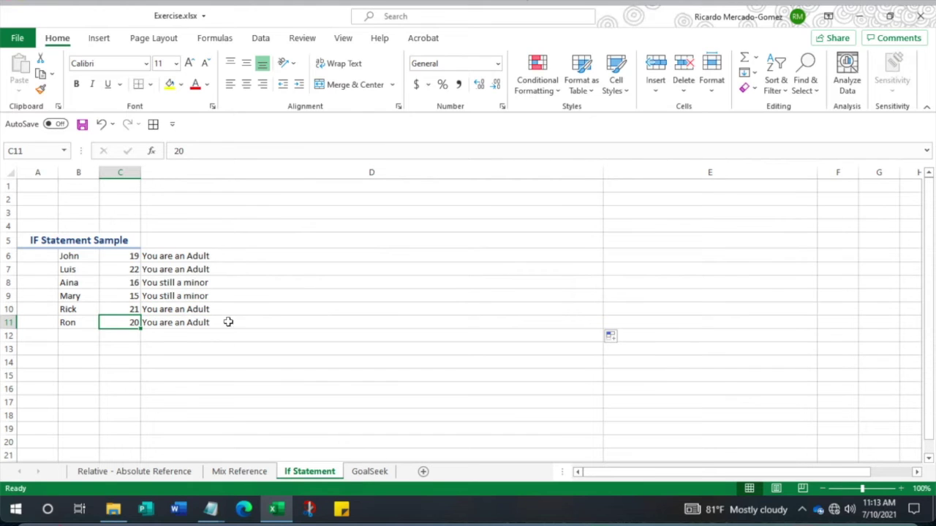
{"action": "left_click", "coordinate": [187, 256]}
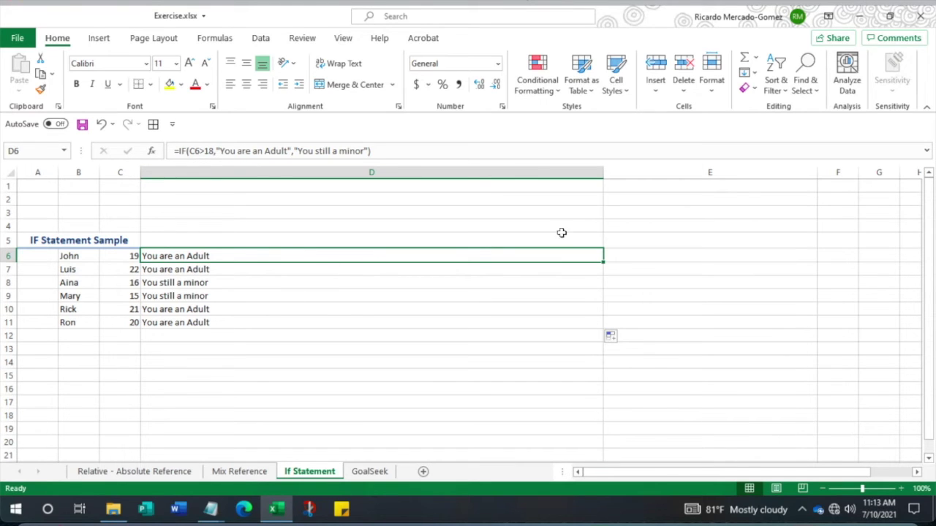
{"action": "left_click", "coordinate": [621, 256]}
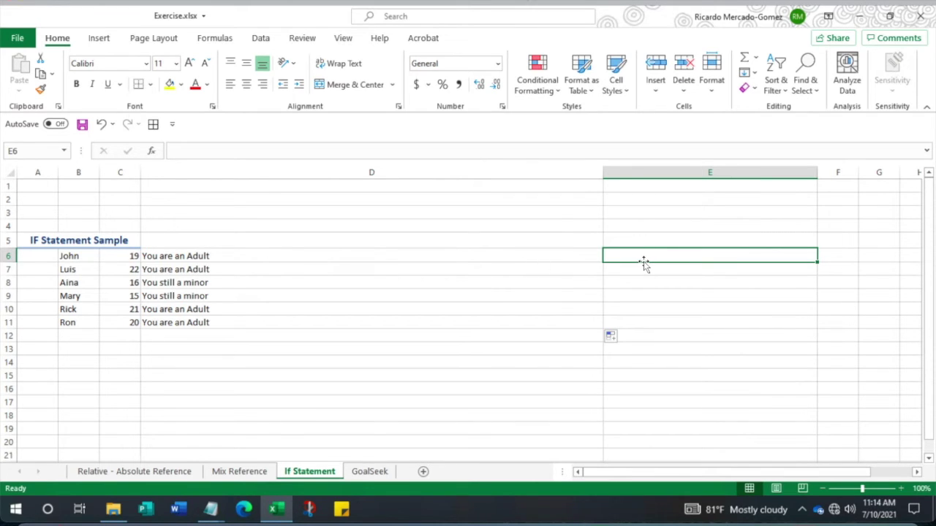
- Enter =C6>21 with "Great let have a drink" and "Sorry let drink Orange Juice" in E6, dismissing the error
{"action": "type", "text": "="}
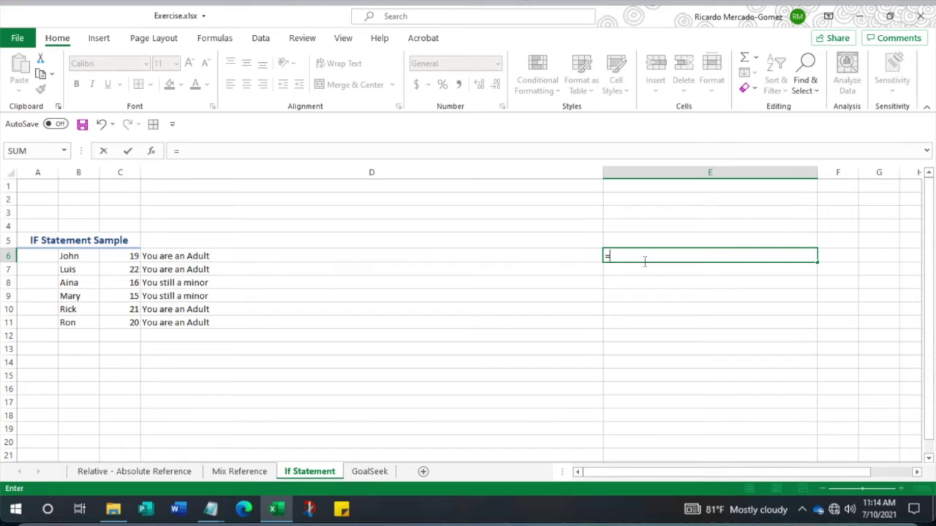
{"action": "left_click", "coordinate": [121, 257]}
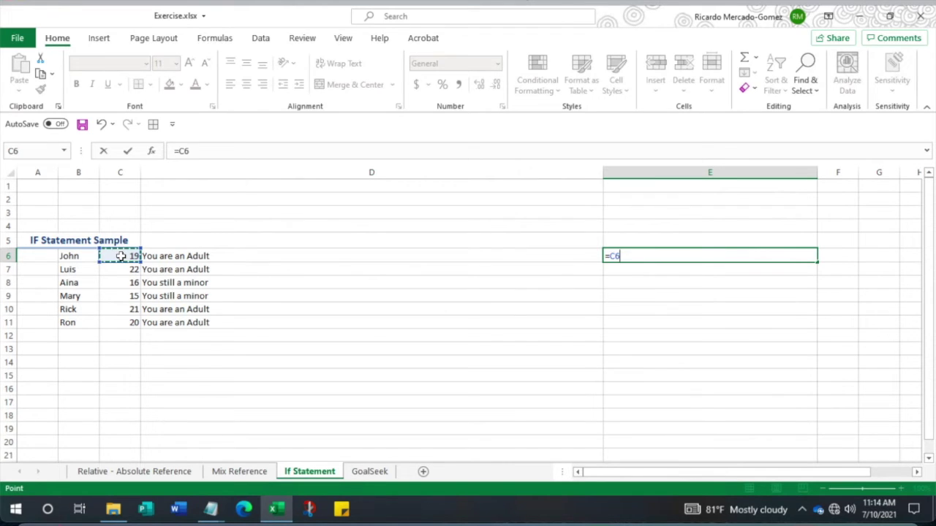
{"action": "type", "text": ">21,\"Gre"}
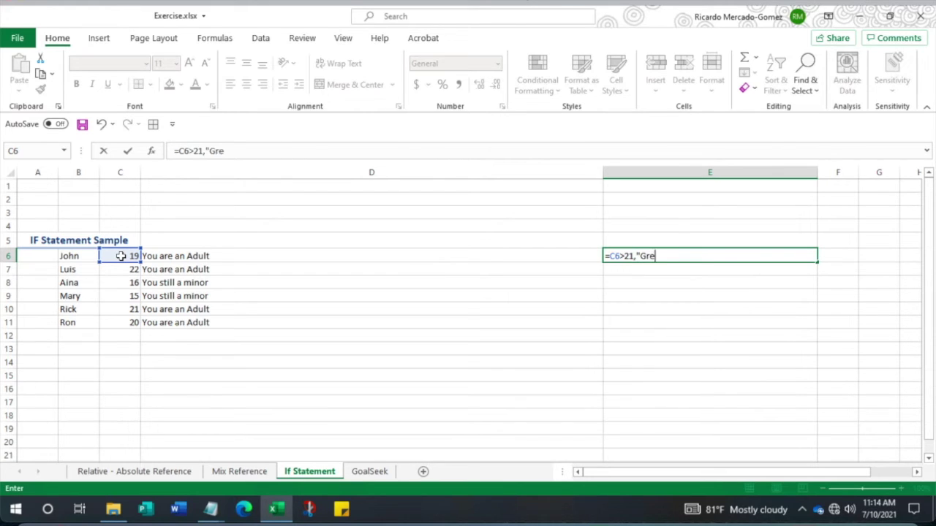
{"action": "type", "text": "at let have a d"}
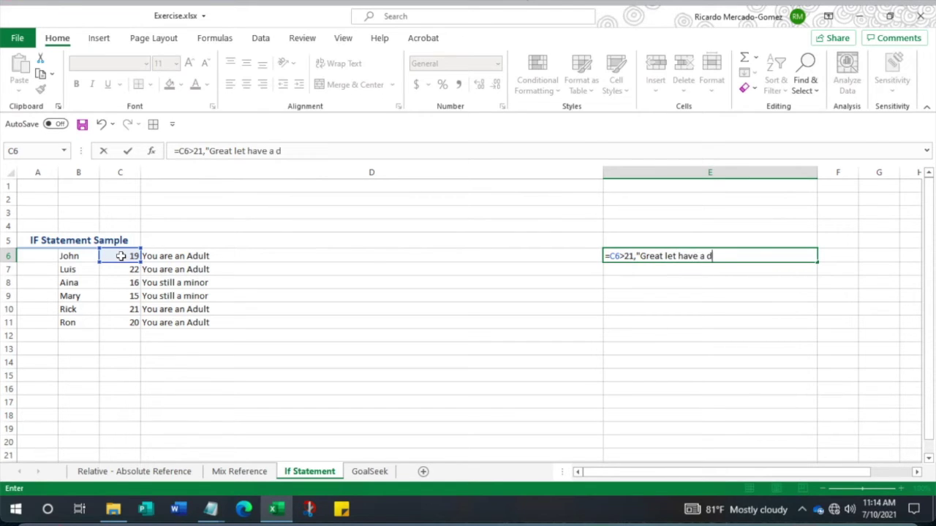
{"action": "type", "text": "rink\",\"Sorry"}
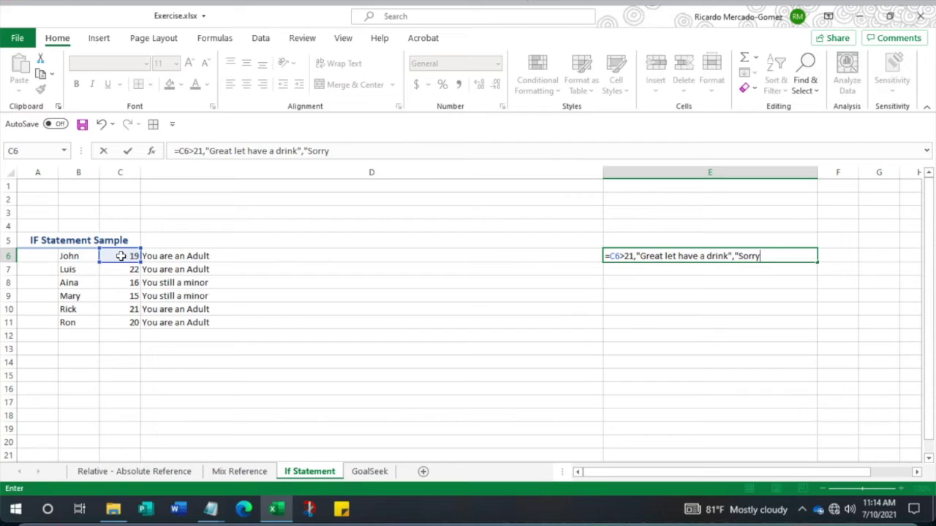
{"action": "type", "text": " let drink O"}
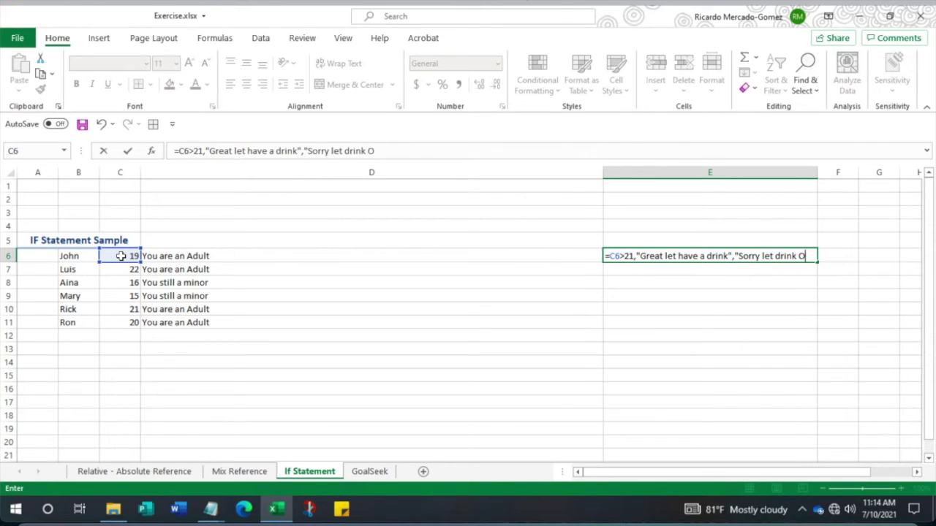
{"action": "type", "text": "range Juice"}
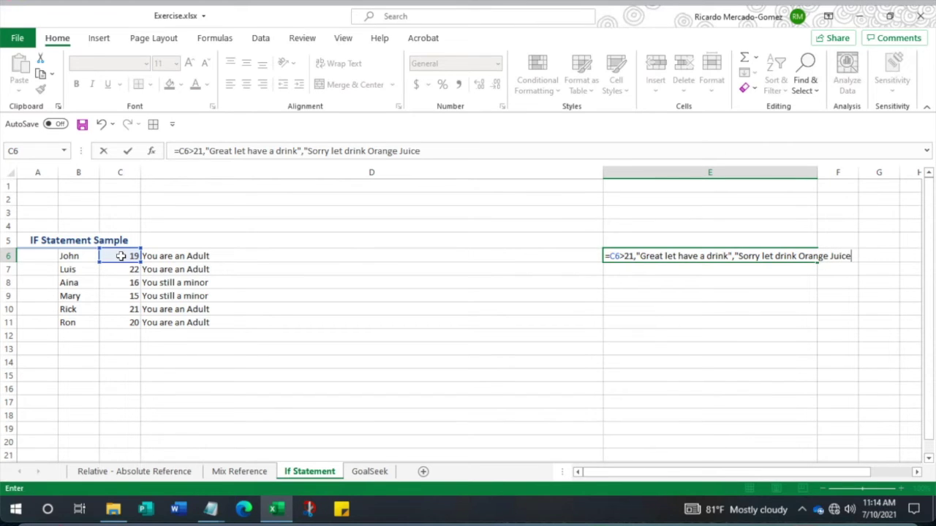
{"action": "type", "text": "\""}
{"action": "key", "text": "Return"}
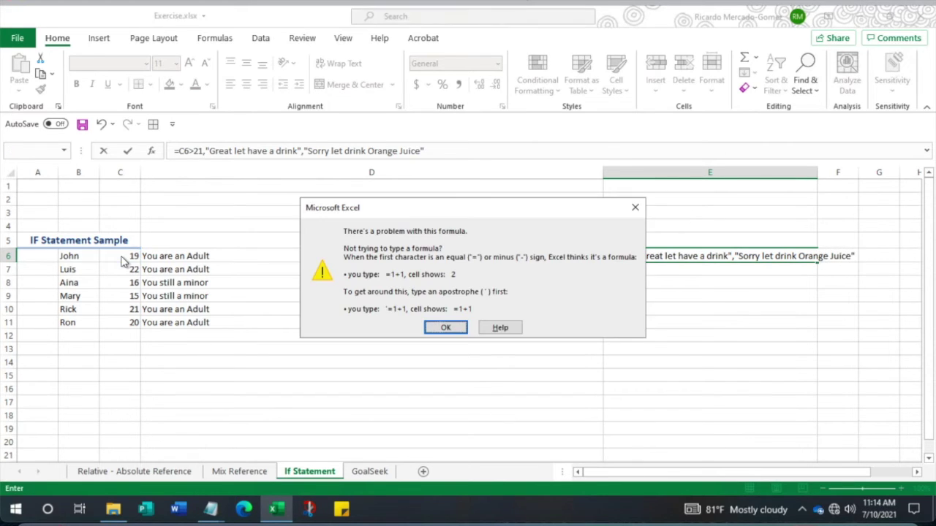
{"action": "left_click_drag", "start_coordinate": [495, 211], "coordinate": [405, 106]}
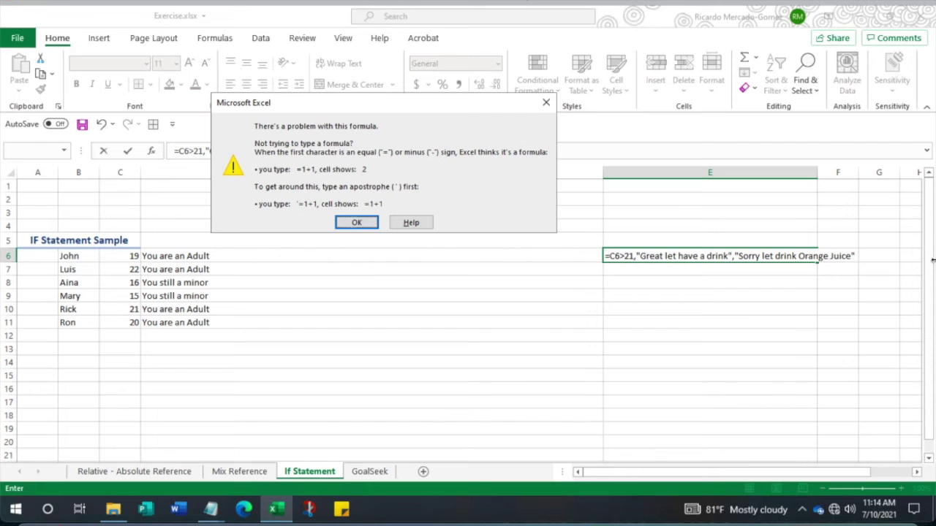
{"action": "left_click", "coordinate": [355, 222]}
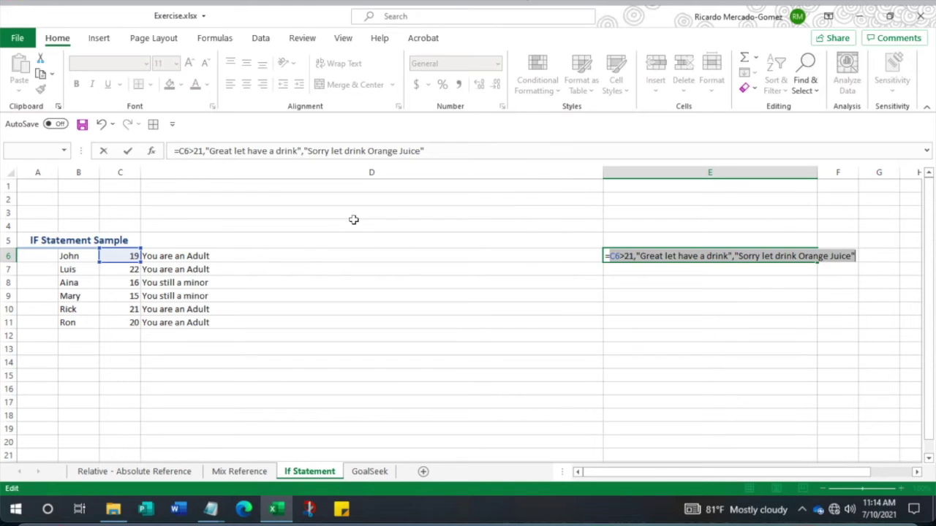
{"action": "left_click", "coordinate": [641, 256]}
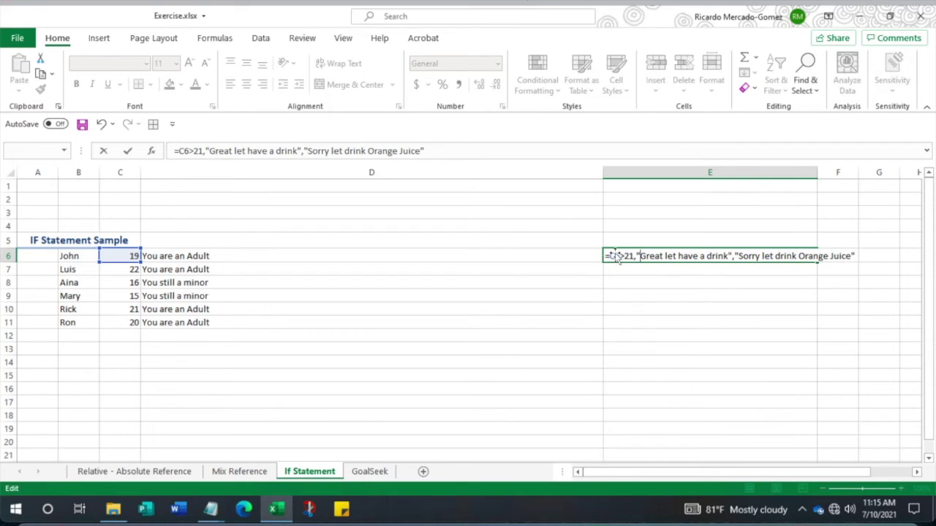
- Wrap E6's formula in IF( ) to make =IF(C6>21,...) with both messages
{"action": "left_click", "coordinate": [177, 151]}
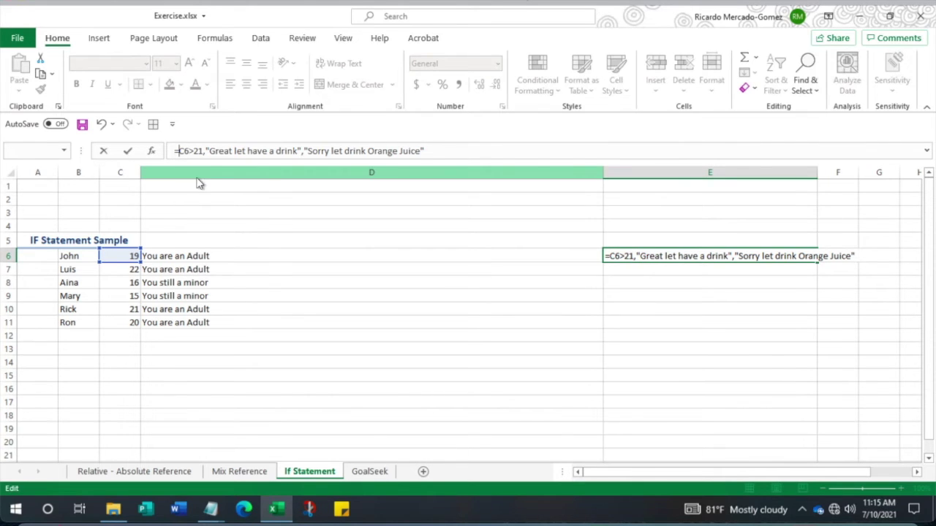
{"action": "type", "text": "if"}
{"action": "double_click", "coordinate": [196, 177]}
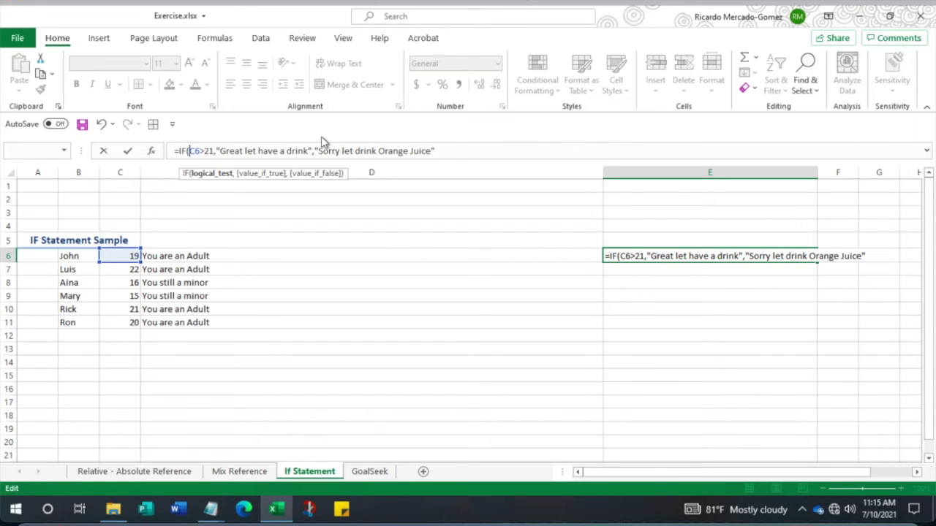
{"action": "left_click", "coordinate": [442, 151]}
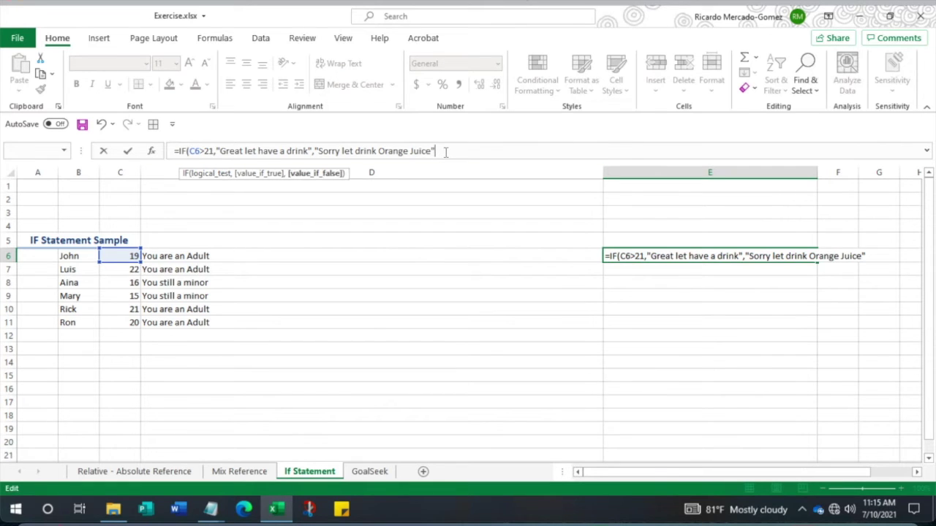
{"action": "type", "text": ")"}
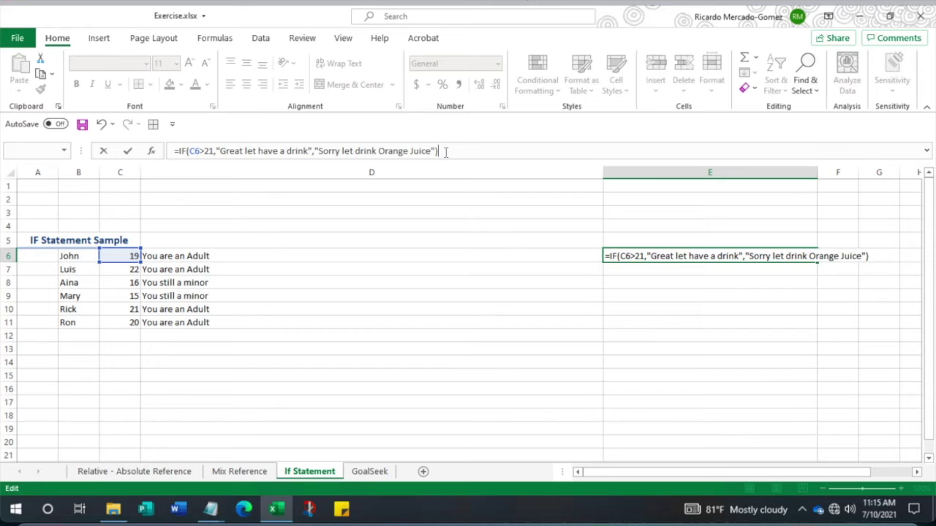
{"action": "key", "text": "Return"}
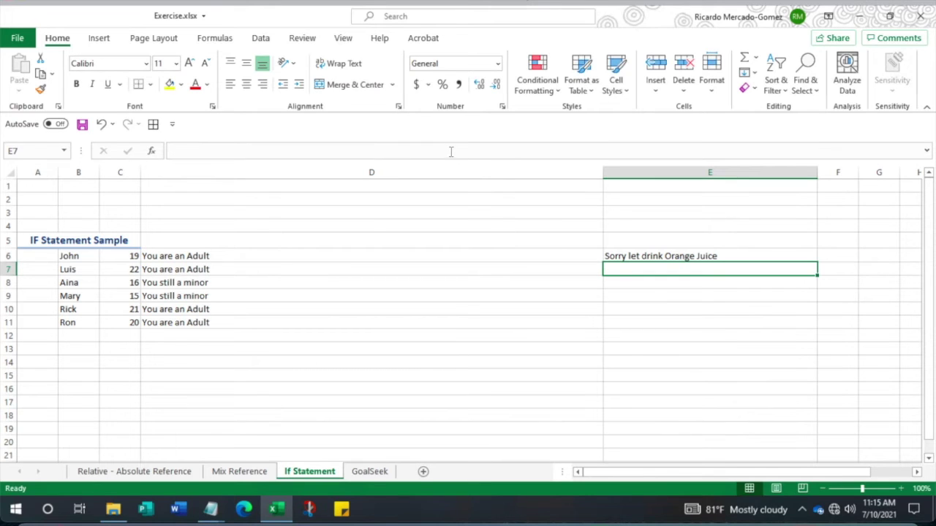
- Fill E6's drink IF formula down through E10
{"action": "left_click", "coordinate": [627, 256]}
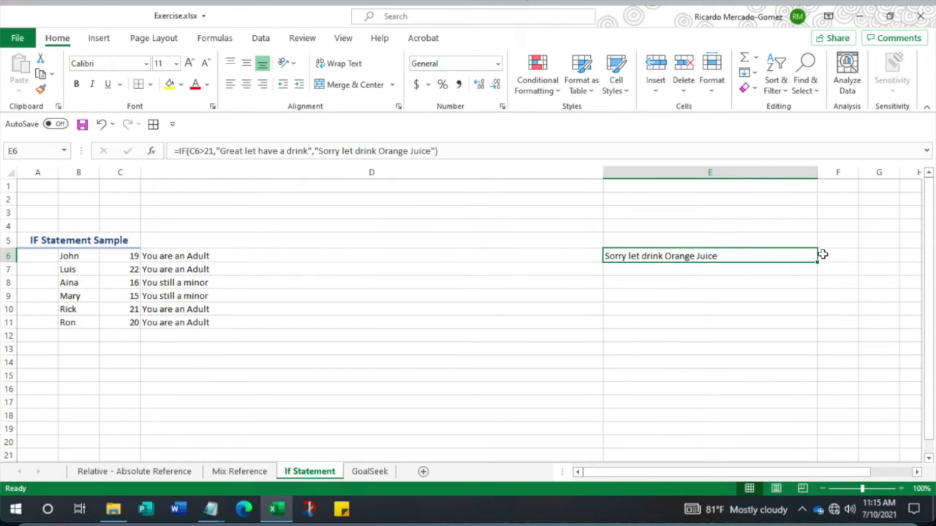
{"action": "left_click_drag", "start_coordinate": [818, 263], "coordinate": [811, 316]}
{"action": "left_click", "coordinate": [631, 270]}
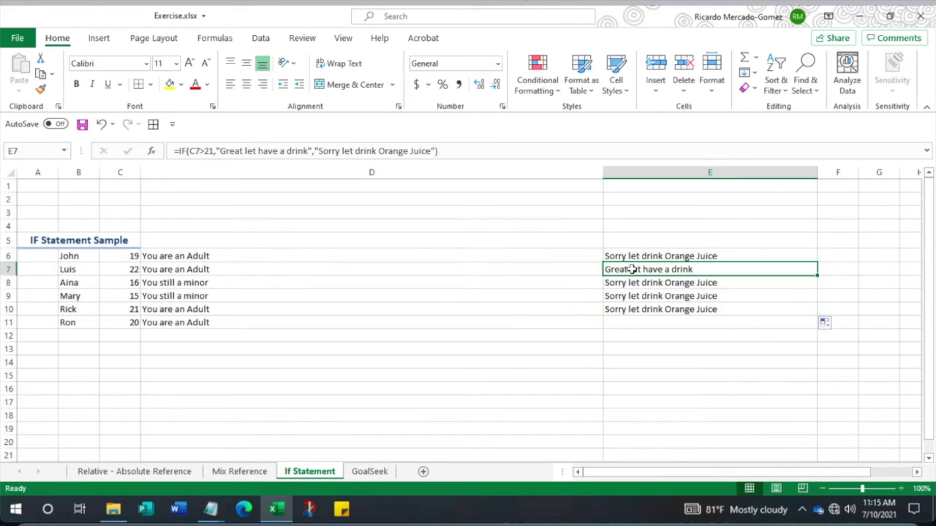
{"action": "left_click", "coordinate": [5, 269]}
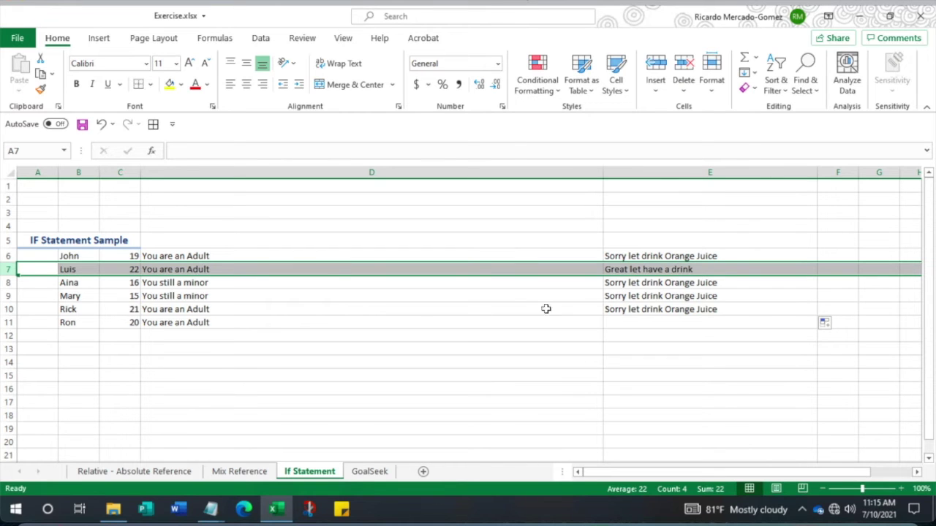
{"action": "left_click", "coordinate": [622, 257]}
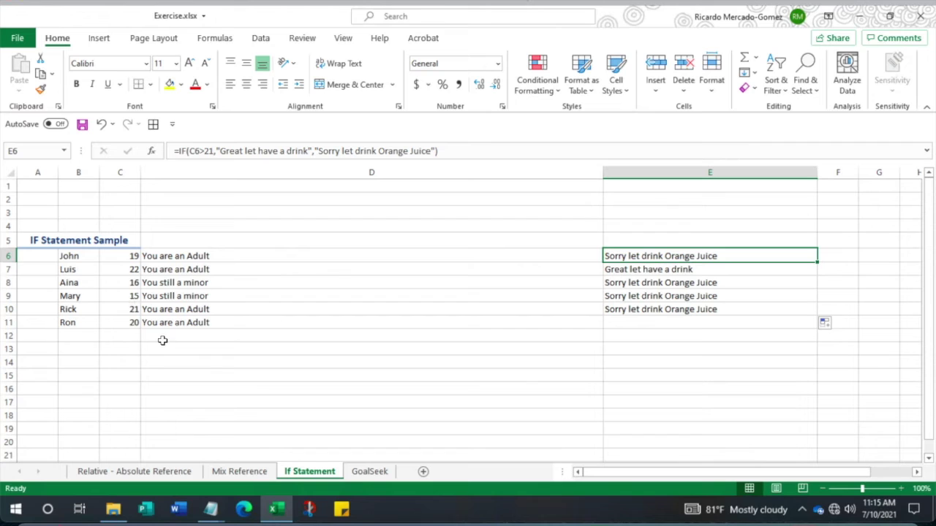
- Change the age in C8 to 18 and review D6's IF formula
{"action": "left_click", "coordinate": [132, 284]}
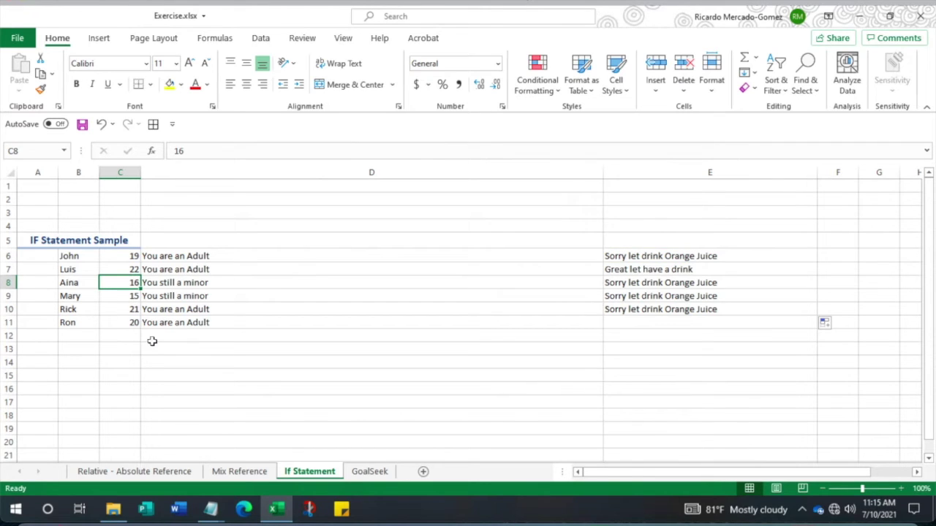
{"action": "type", "text": "1"}
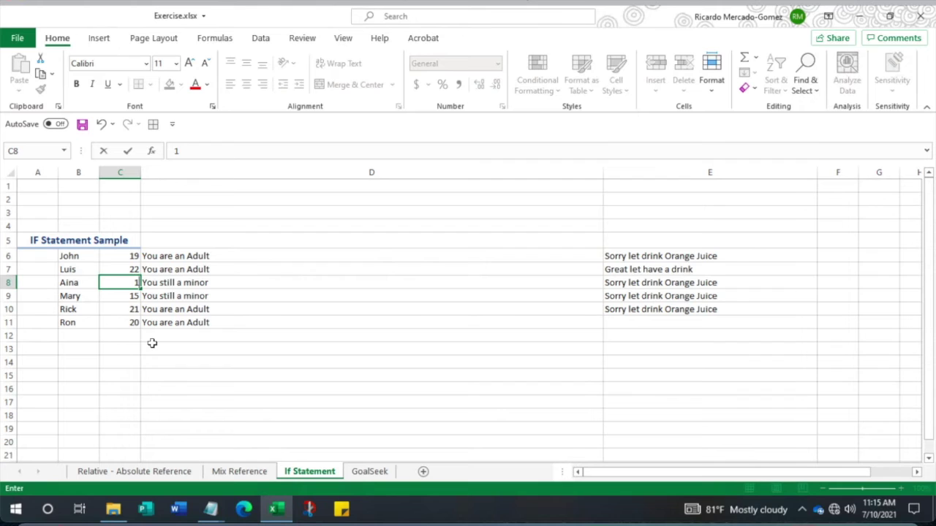
{"action": "type", "text": "8"}
{"action": "key", "text": "Return"}
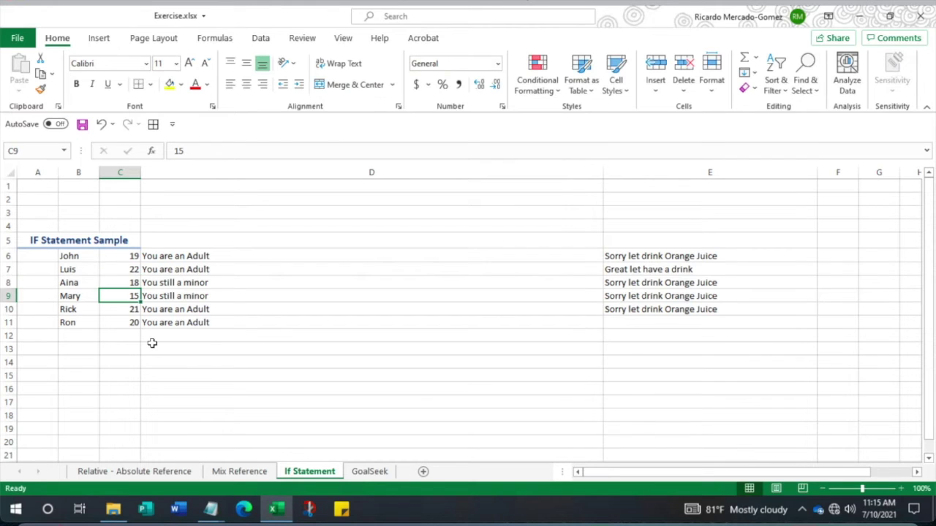
{"action": "left_click", "coordinate": [129, 283]}
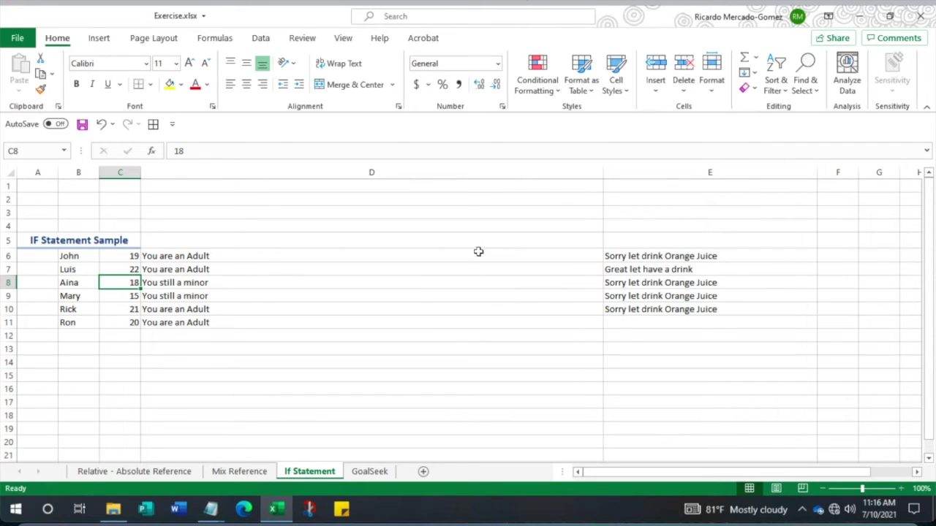
{"action": "left_click", "coordinate": [159, 257]}
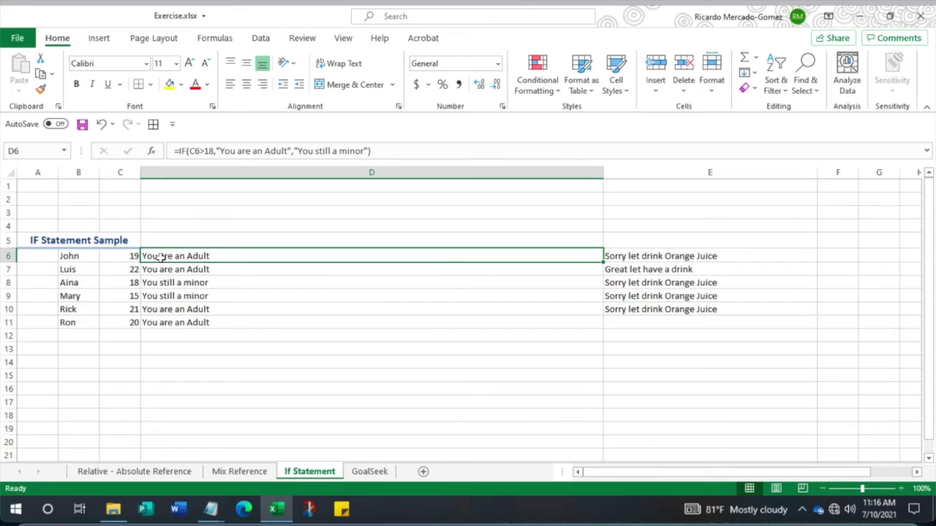
- Change D6's test to C6>=18 and fill it down to D11
{"action": "left_click", "coordinate": [210, 151]}
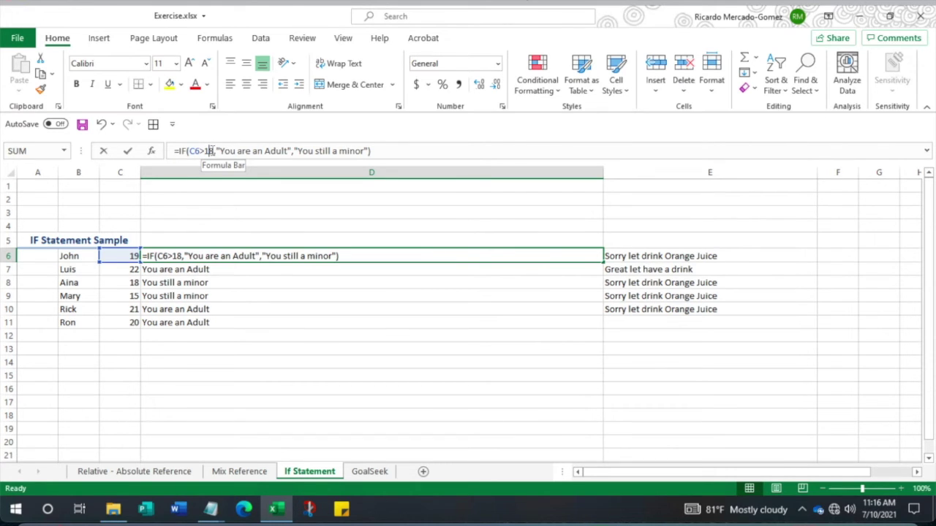
{"action": "double_click", "coordinate": [209, 151]}
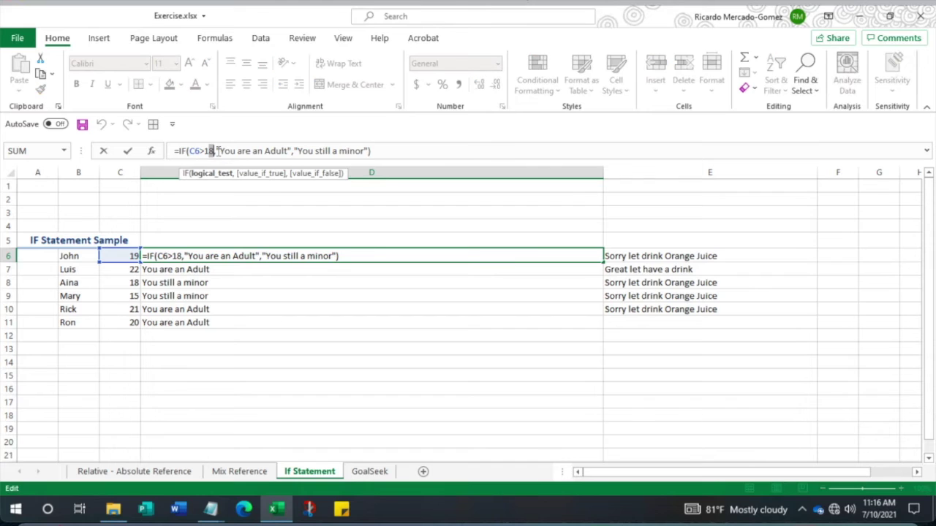
{"action": "type", "text": "17"}
{"action": "key", "text": "BackSpace"}
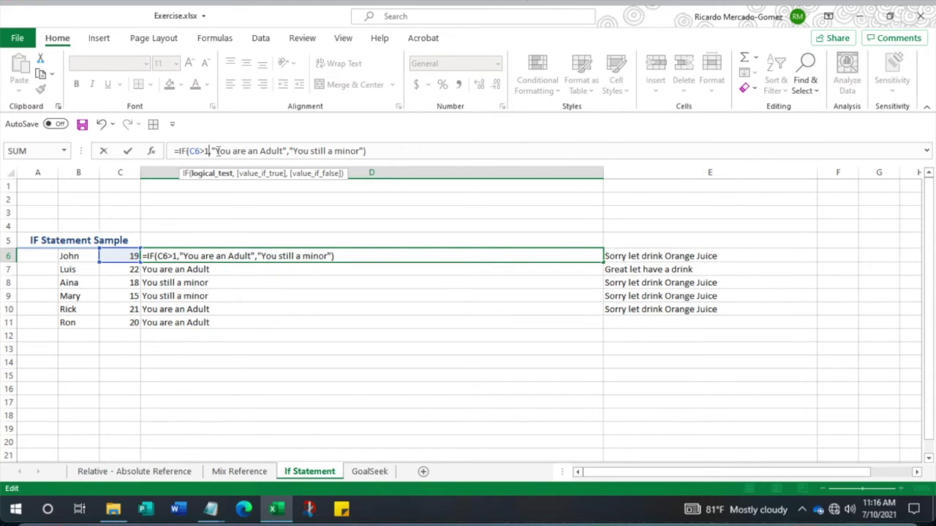
{"action": "type", "text": "8"}
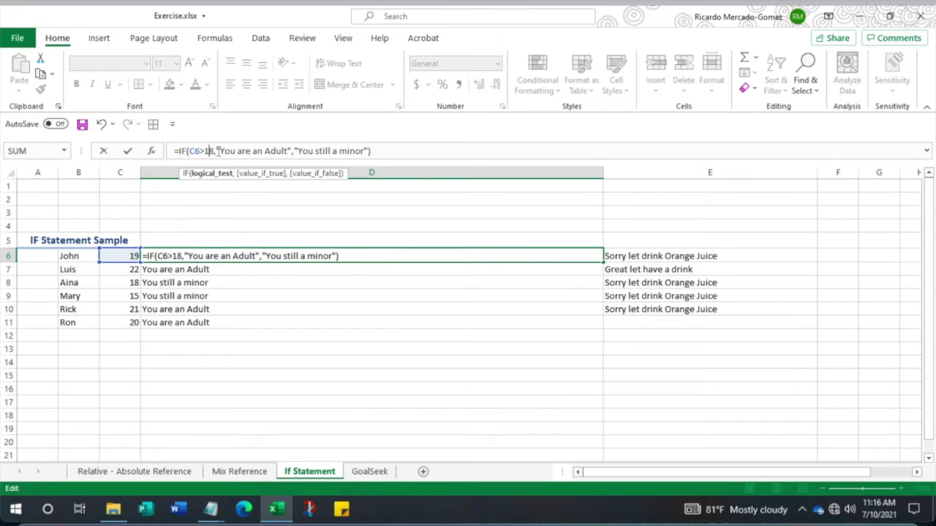
{"action": "type", "text": "="}
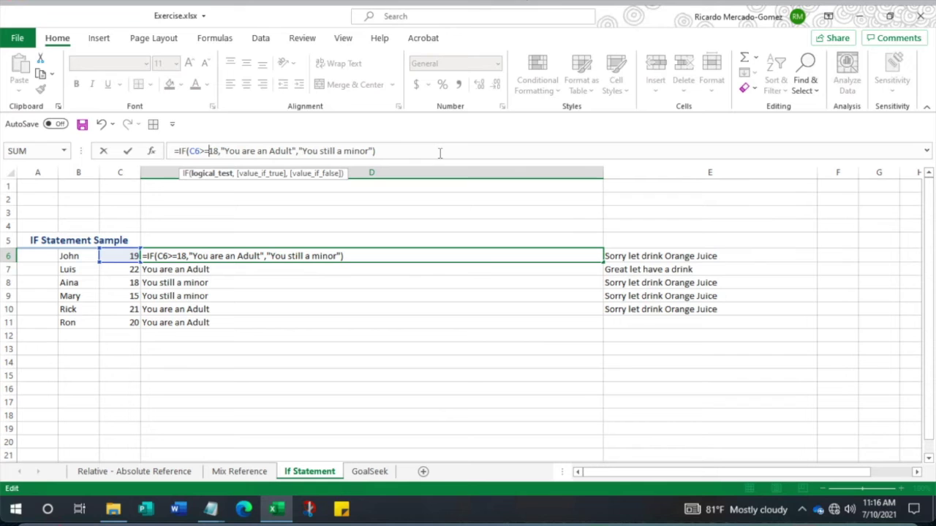
{"action": "key", "text": "Return"}
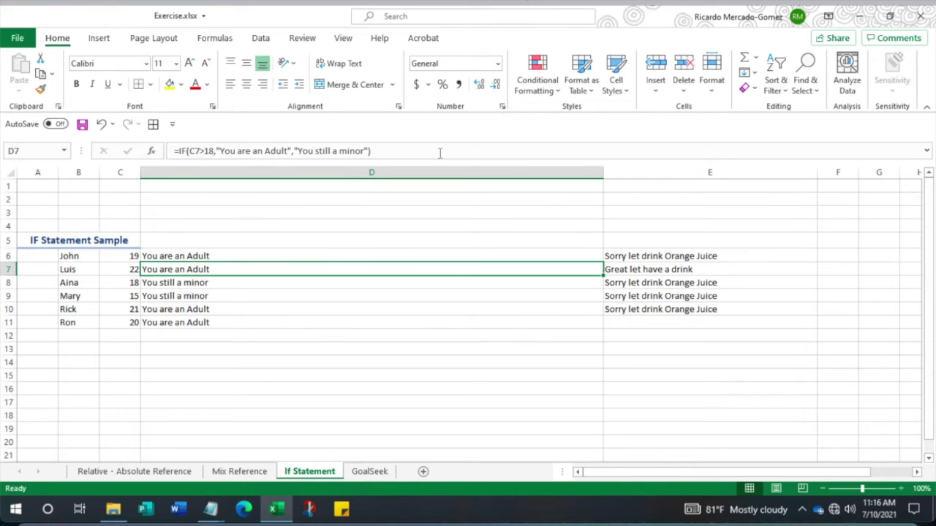
{"action": "left_click", "coordinate": [189, 258]}
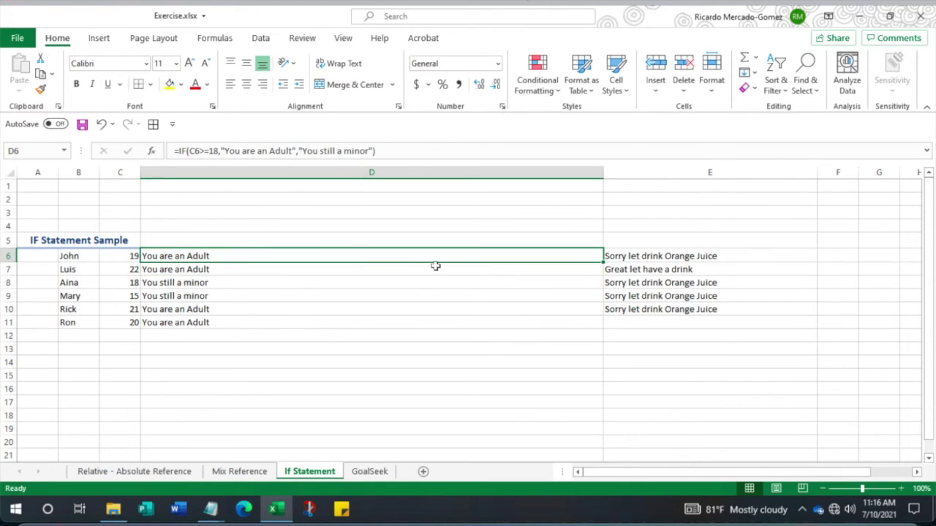
{"action": "left_click_drag", "start_coordinate": [603, 263], "coordinate": [600, 331]}
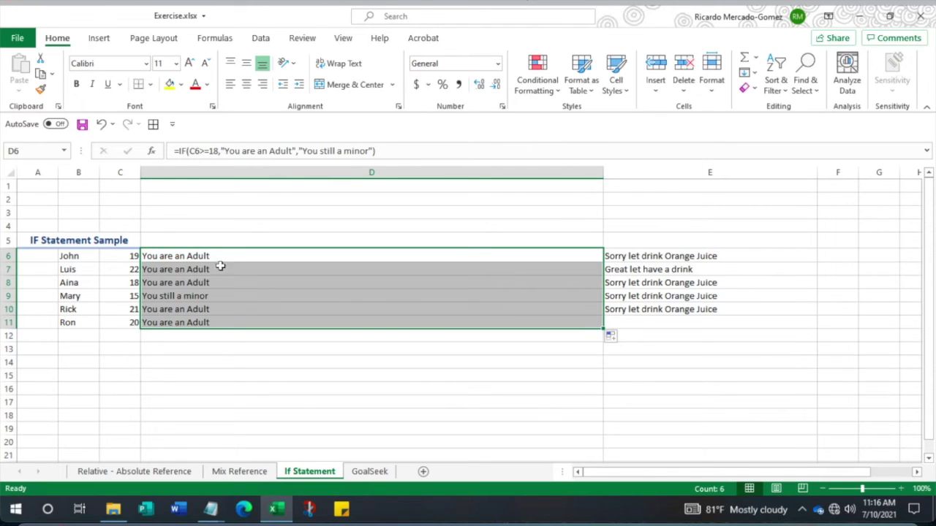
- Change E6's test to C6>=21 and fill it down to E10
{"action": "left_click", "coordinate": [620, 257]}
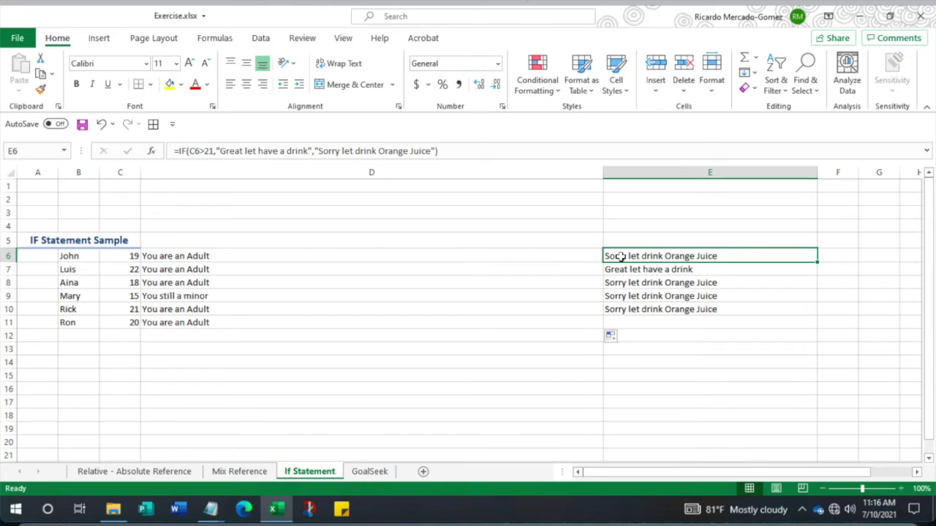
{"action": "left_click", "coordinate": [203, 152]}
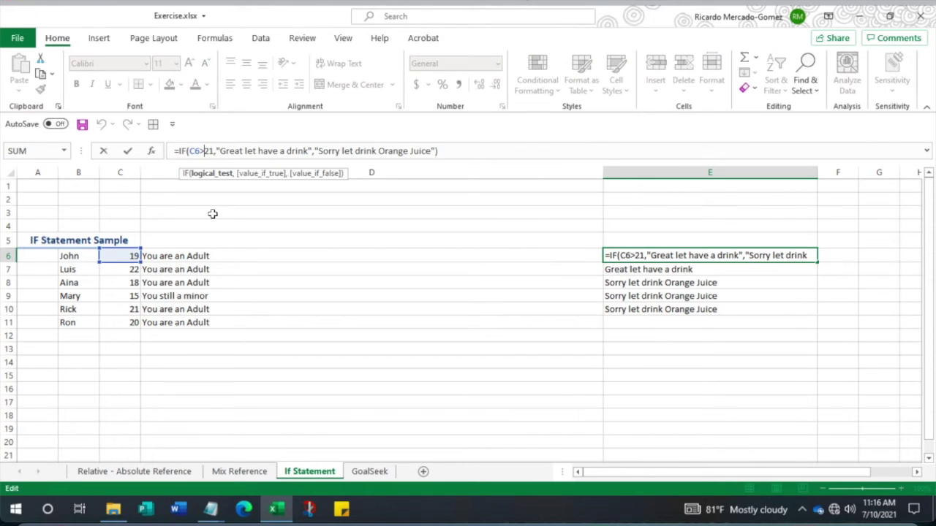
{"action": "type", "text": "="}
{"action": "key", "text": "Return"}
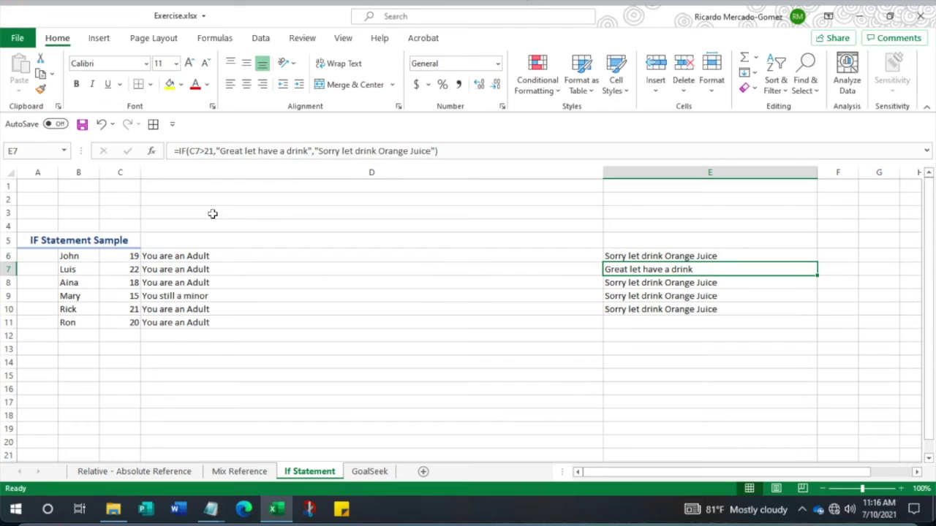
{"action": "left_click", "coordinate": [672, 256]}
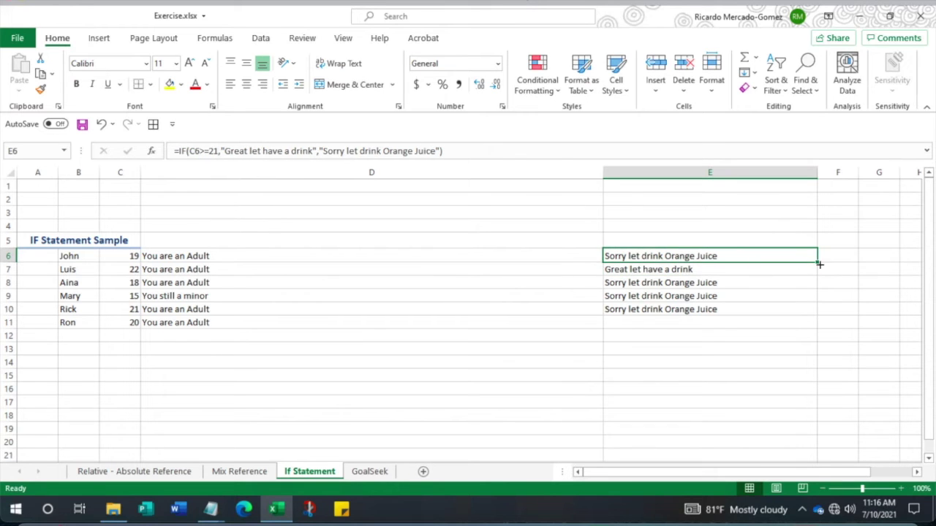
{"action": "left_click_drag", "start_coordinate": [817, 263], "coordinate": [817, 315]}
{"action": "left_click", "coordinate": [732, 359]}
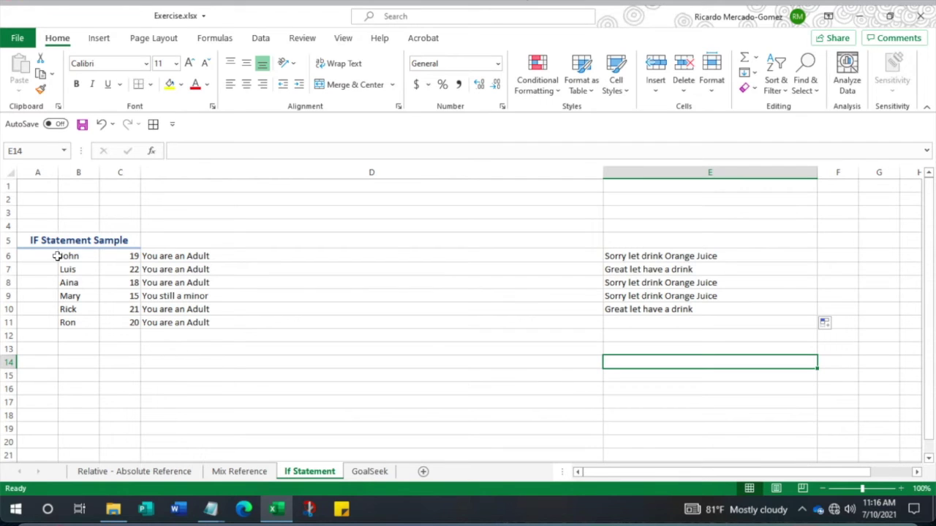
{"action": "left_click_drag", "start_coordinate": [58, 257], "coordinate": [120, 319]}
- Copy the names and ages from B6:C11 into B16:C21
{"action": "key", "text": "ctrl+c"}
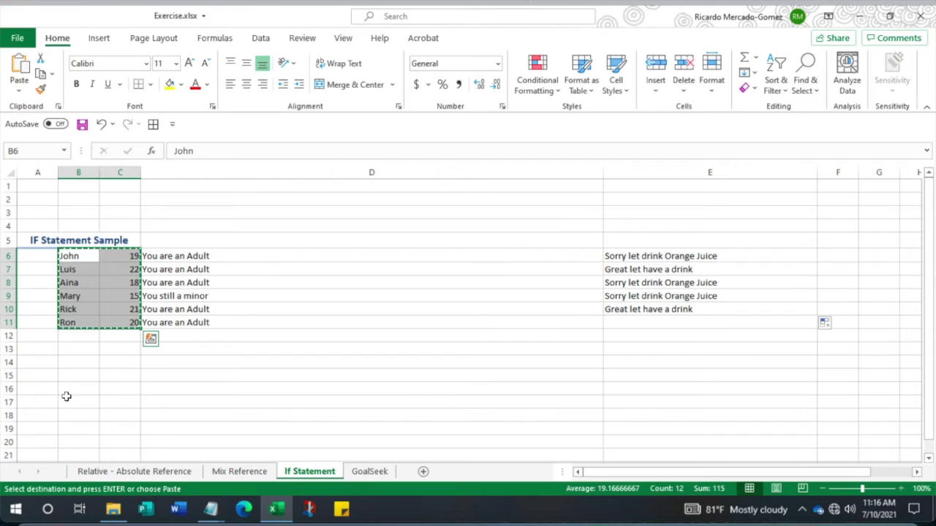
{"action": "left_click", "coordinate": [73, 390]}
{"action": "key", "text": "ctrl+v"}
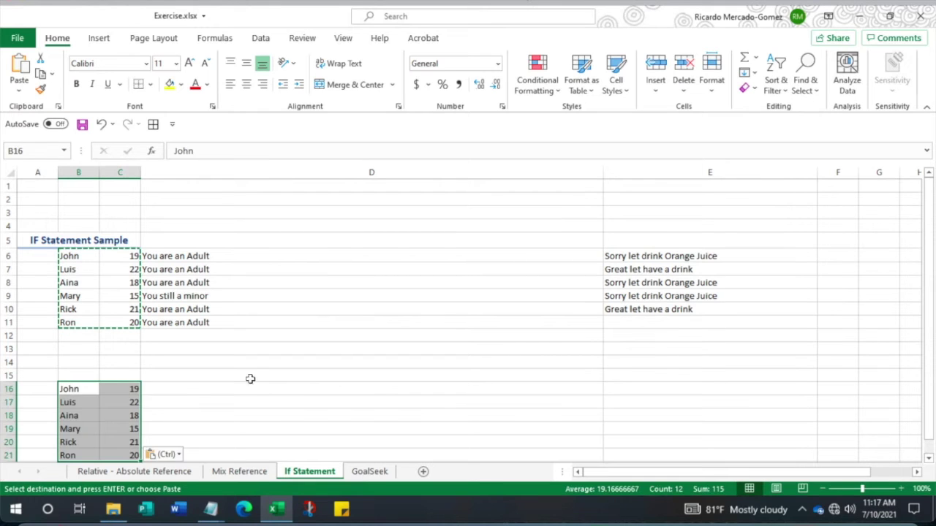
{"action": "left_click", "coordinate": [209, 390]}
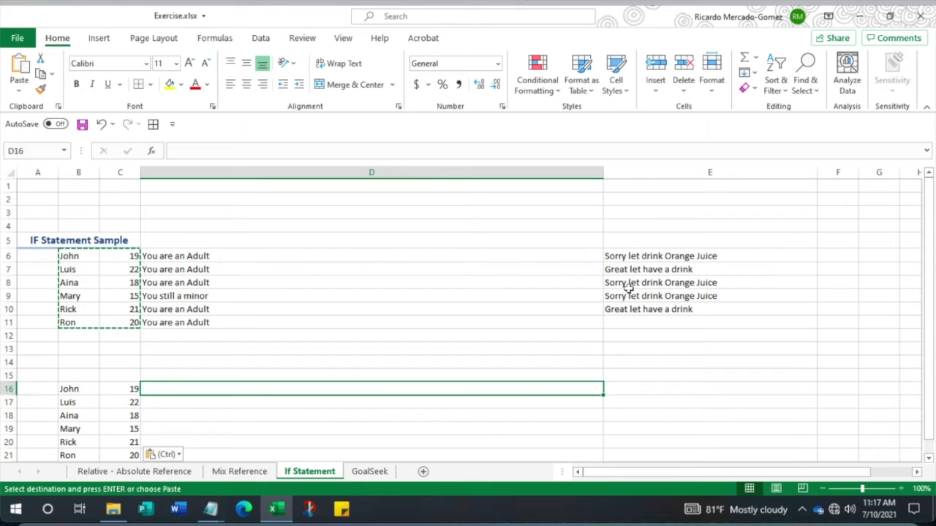
- Copy D6's IF formula text from the formula bar
{"action": "left_click", "coordinate": [161, 257]}
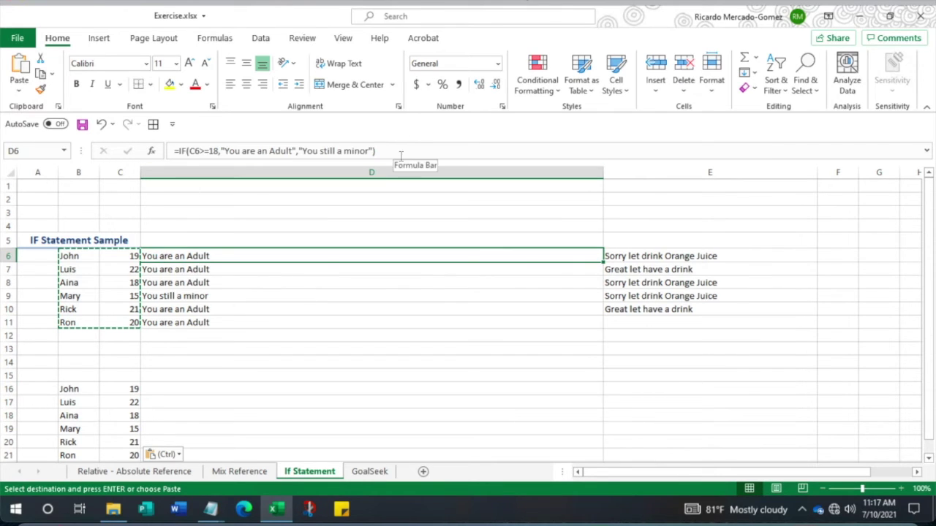
{"action": "left_click_drag", "start_coordinate": [400, 151], "coordinate": [154, 151]}
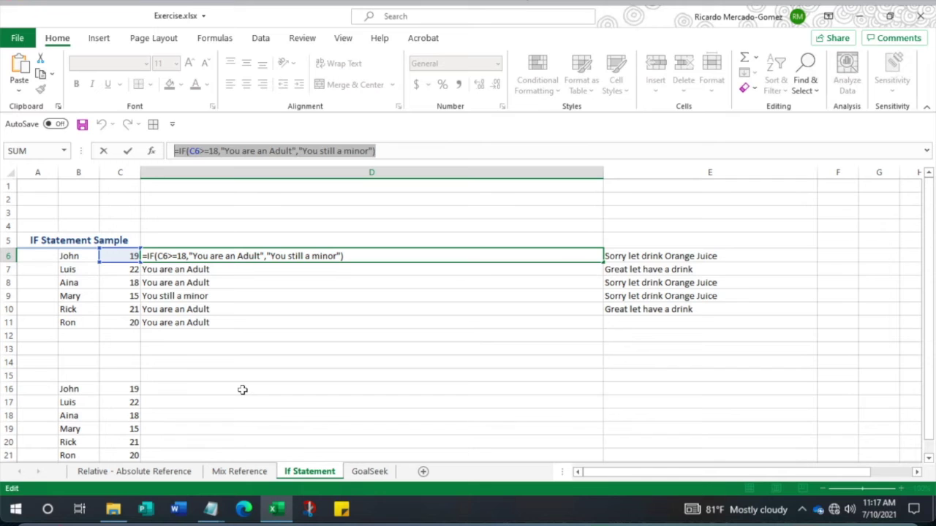
{"action": "key", "text": "Escape"}
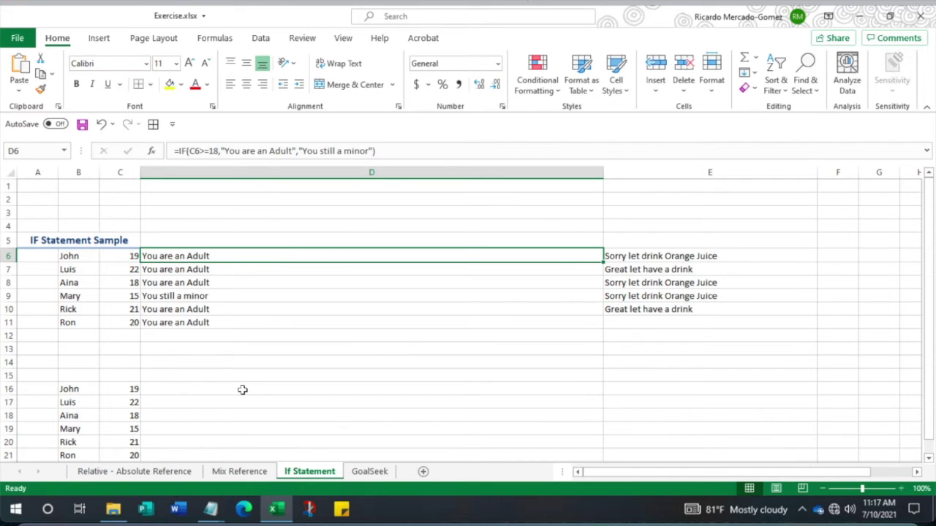
- Paste the age-18 IF formula into D16
{"action": "left_click", "coordinate": [174, 389]}
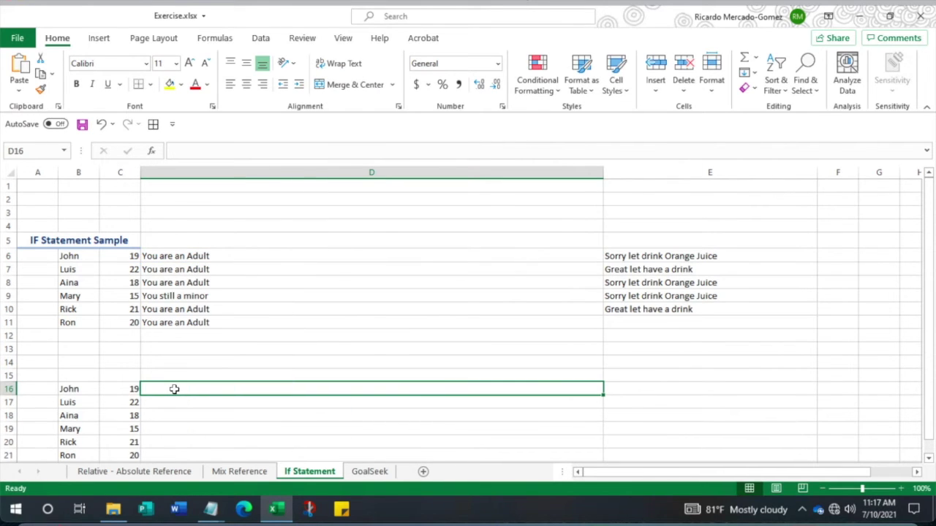
{"action": "key", "text": "ctrl+v"}
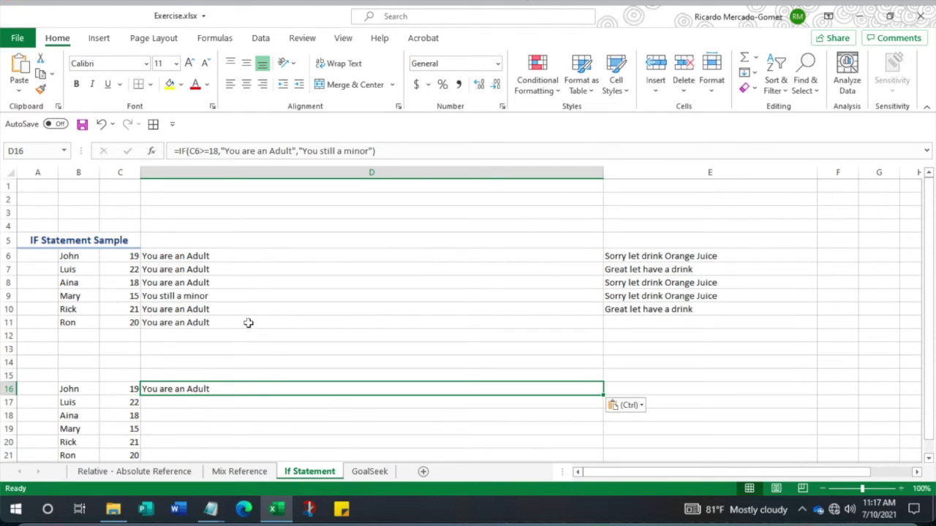
{"action": "left_click", "coordinate": [640, 257]}
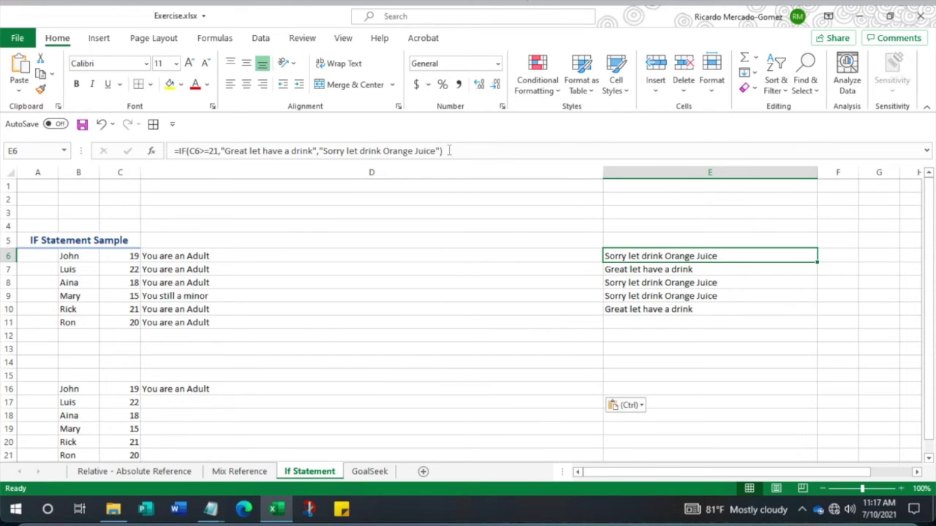
{"action": "left_click_drag", "start_coordinate": [445, 151], "coordinate": [168, 152]}
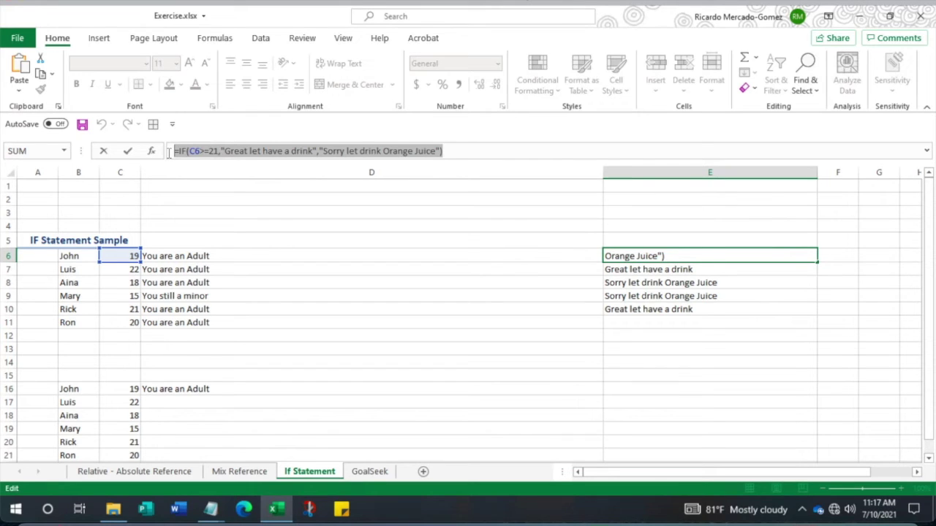
{"action": "key", "text": "Escape"}
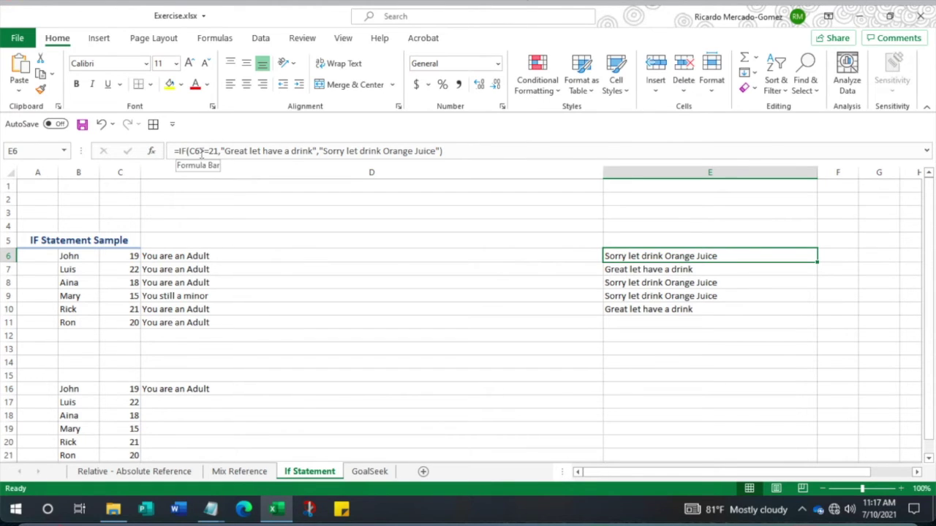
- Copy E6's drinking-age formula text and begin editing D16's formula
{"action": "left_click", "coordinate": [177, 150]}
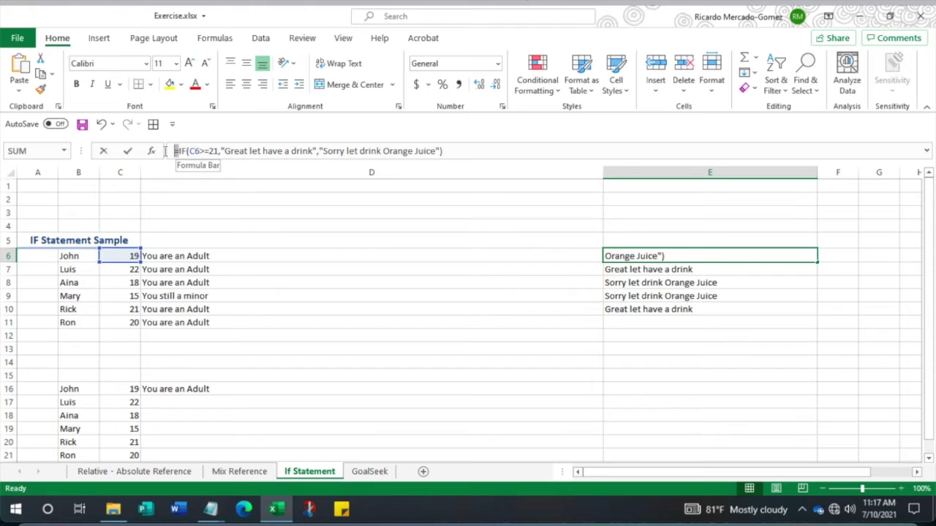
{"action": "left_click", "coordinate": [480, 151]}
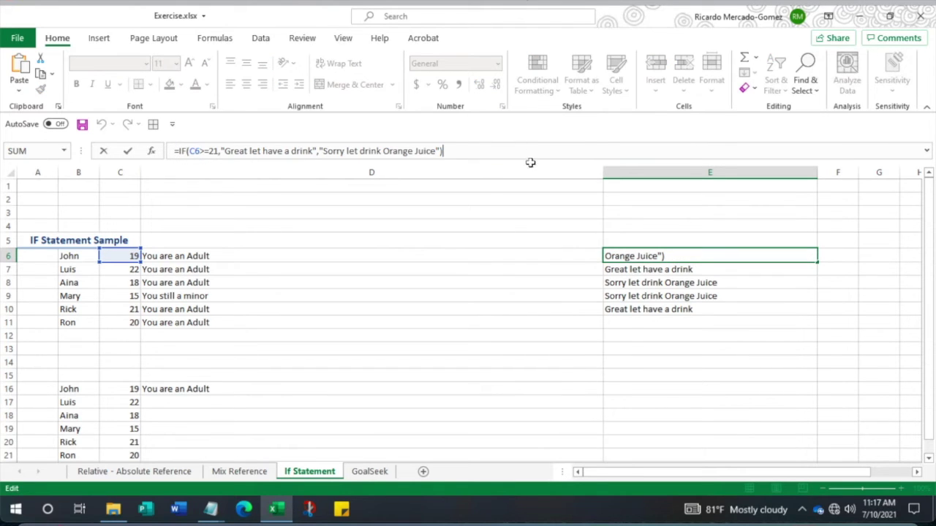
{"action": "left_click_drag", "start_coordinate": [443, 151], "coordinate": [176, 153]}
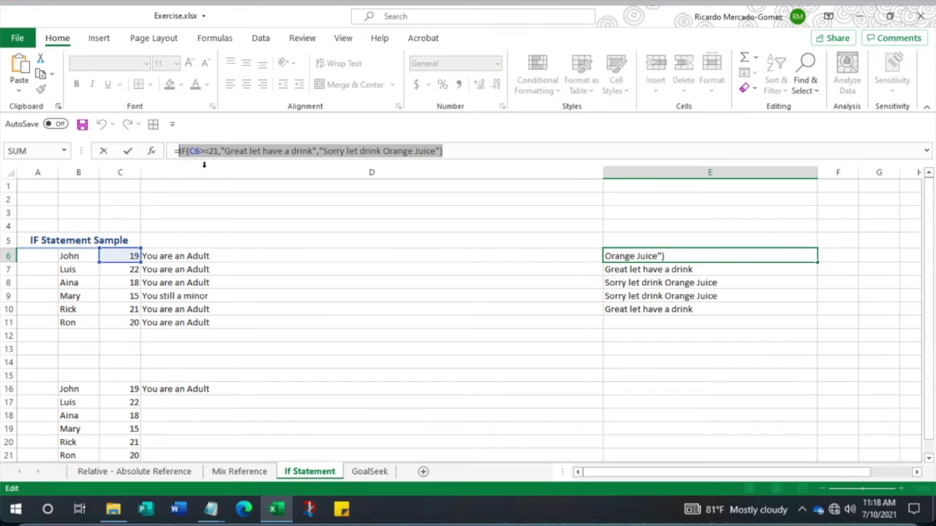
{"action": "left_click", "coordinate": [201, 165]}
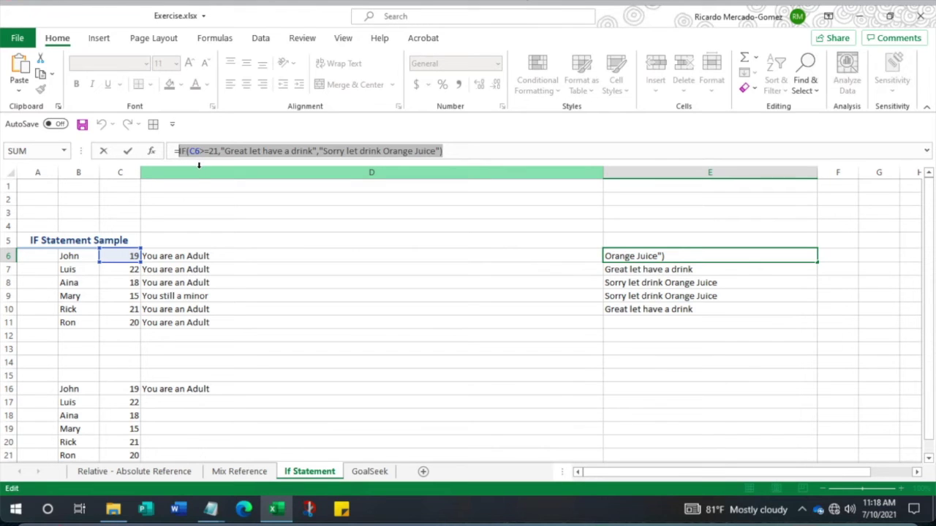
{"action": "key", "text": "Escape"}
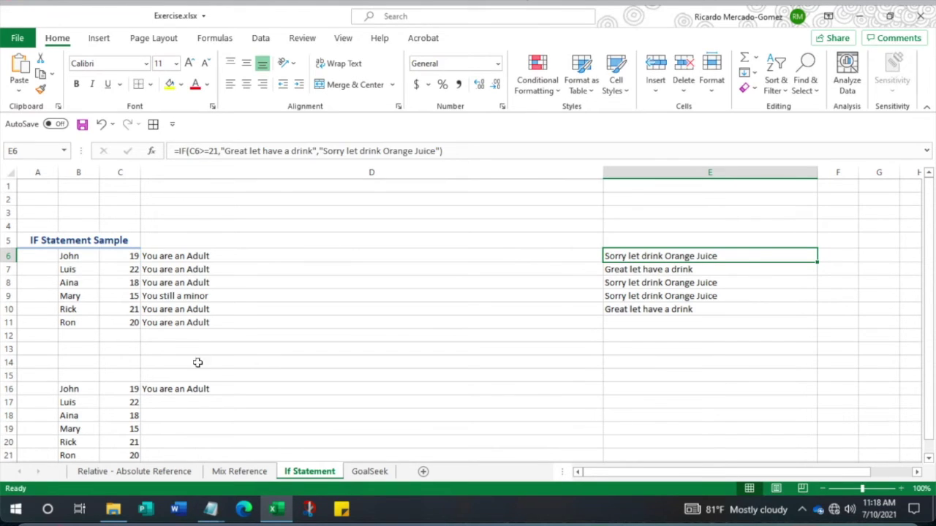
{"action": "left_click", "coordinate": [191, 389]}
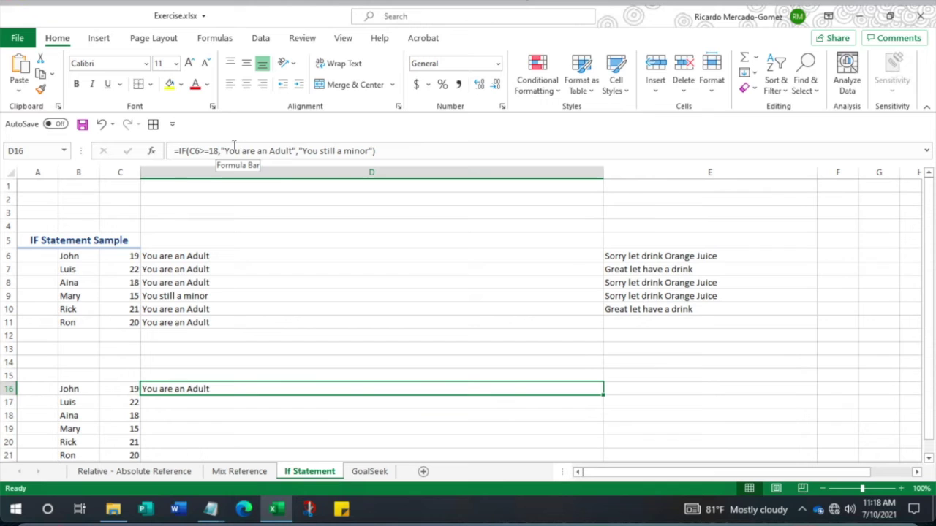
{"action": "left_click", "coordinate": [295, 149]}
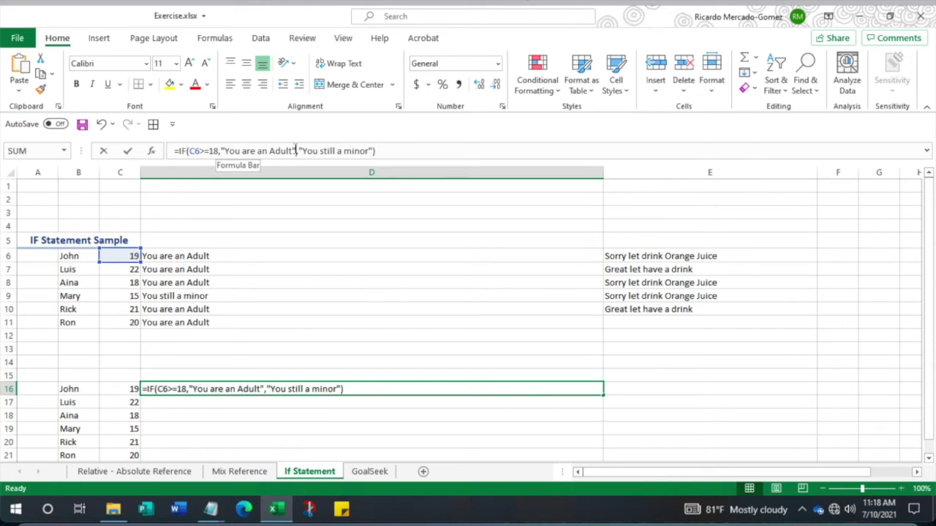
- Replace D16's 'You are an Adult' result with the pasted 18/21 drinking-age IF to form a nested IF
{"action": "left_click_drag", "start_coordinate": [288, 150], "coordinate": [233, 149]}
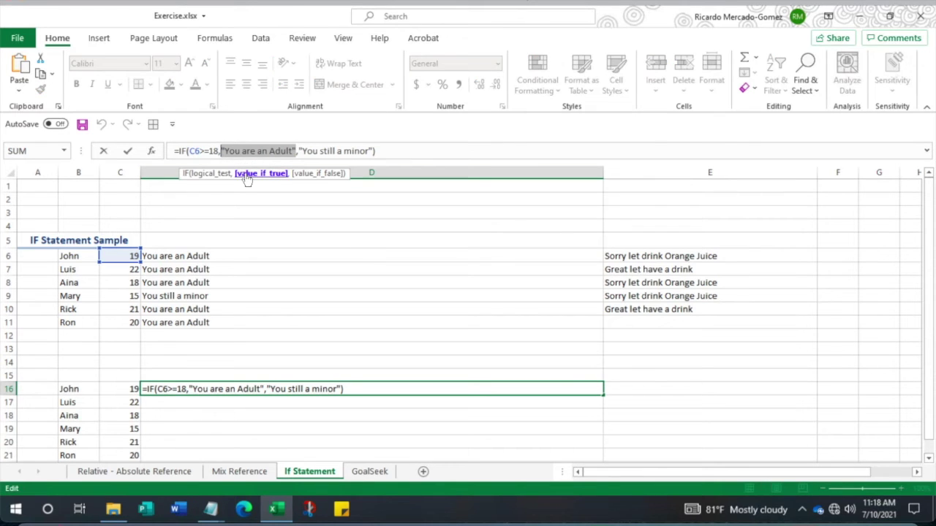
{"action": "key", "text": "Delete"}
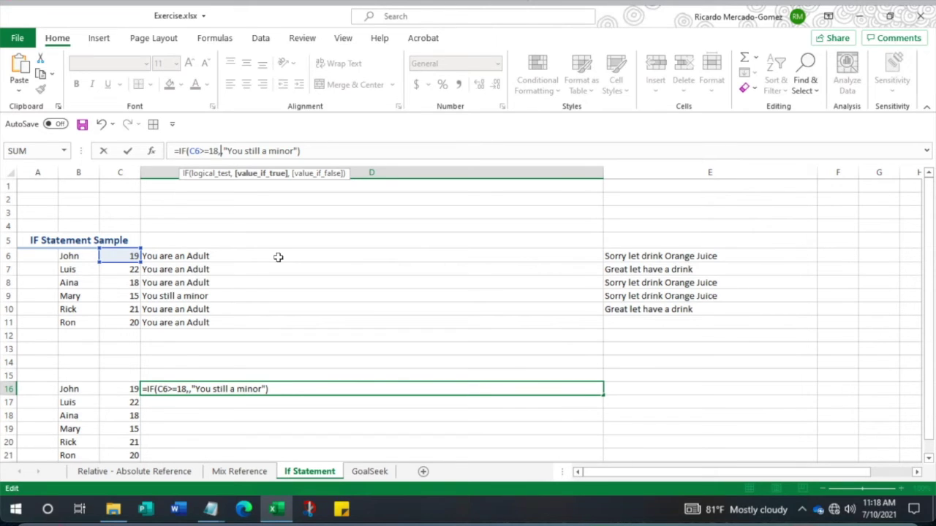
{"action": "key", "text": "ctrl+v"}
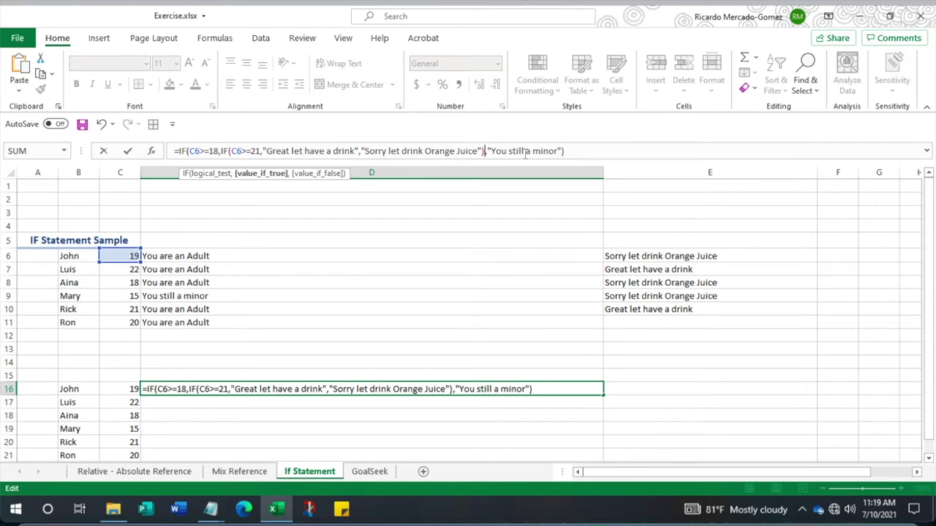
{"action": "key", "text": "Return"}
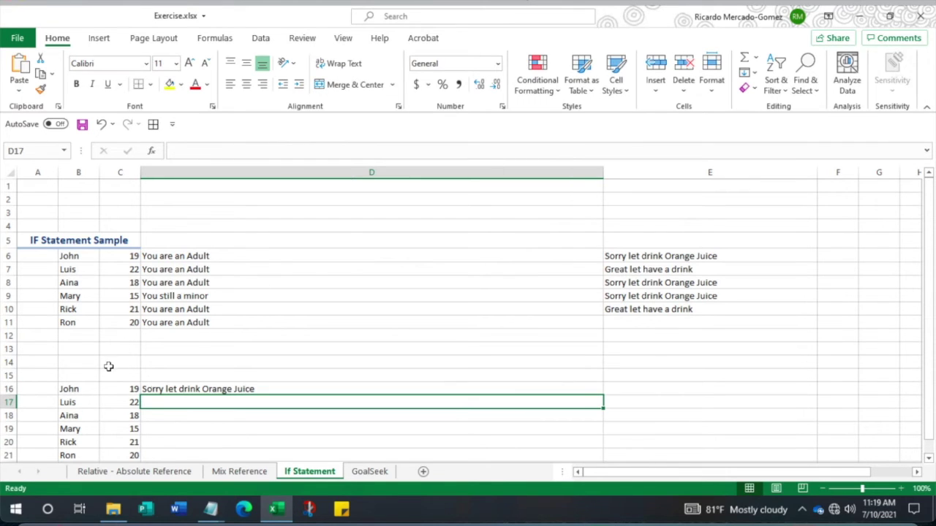
{"action": "left_click", "coordinate": [229, 388]}
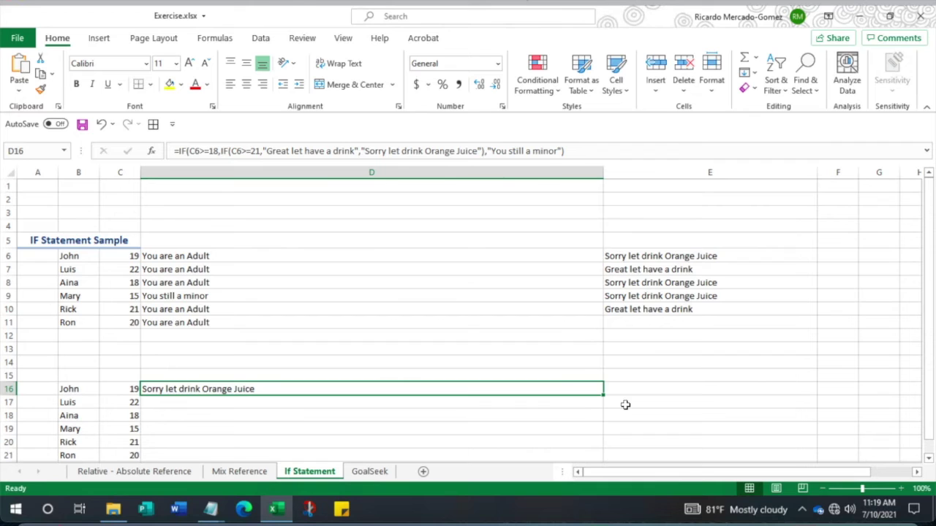
- Fill the nested IF formula down from D16 through D21
{"action": "scroll", "coordinate": [623, 403], "scroll_direction": "down", "scroll_amount": 1}
{"action": "left_click_drag", "start_coordinate": [605, 358], "coordinate": [601, 420]}
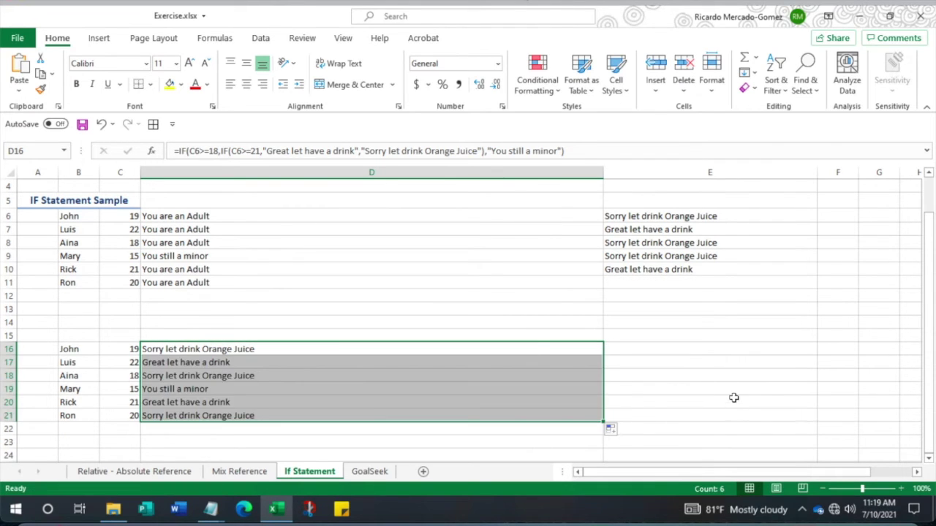
{"action": "left_click", "coordinate": [733, 386]}
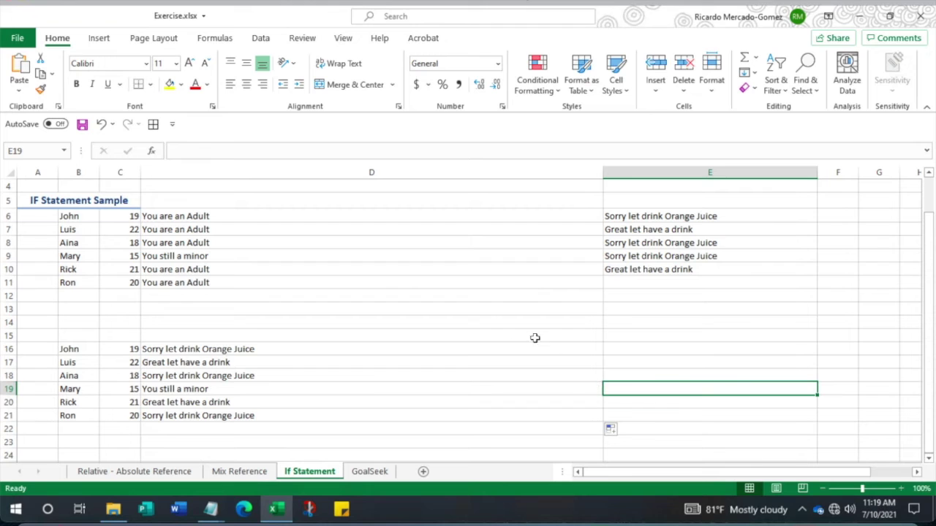
- Compare the IF formulas in D6, E6 and D16, reviewing D16's 21 threshold in the formula bar
{"action": "left_click", "coordinate": [170, 351]}
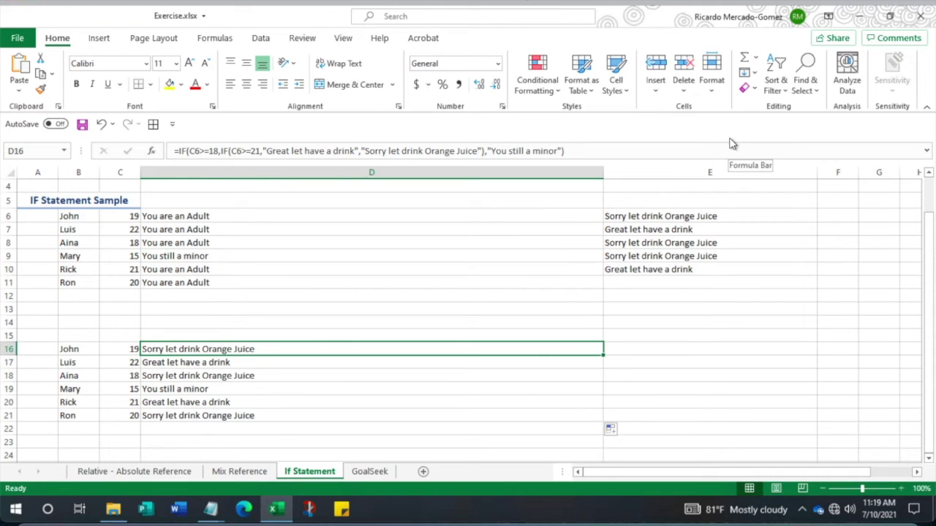
{"action": "left_click", "coordinate": [194, 215]}
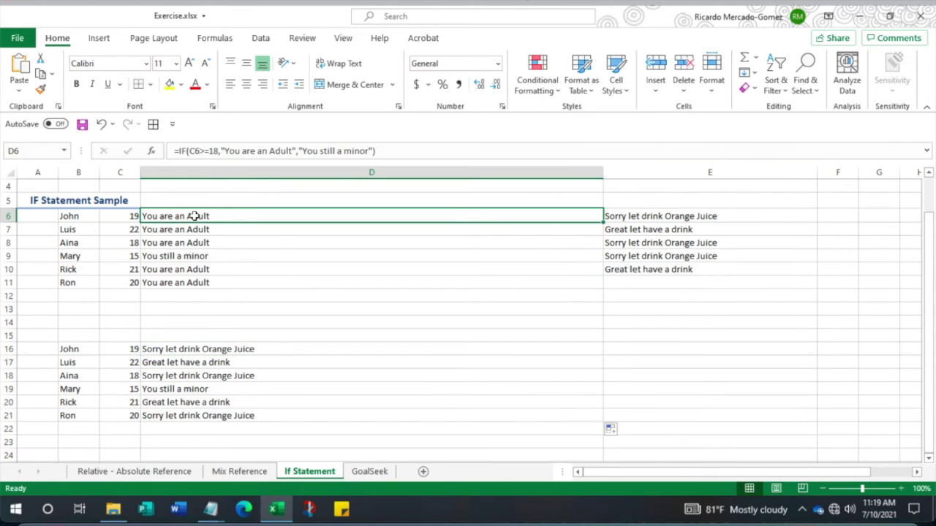
{"action": "left_click", "coordinate": [659, 217]}
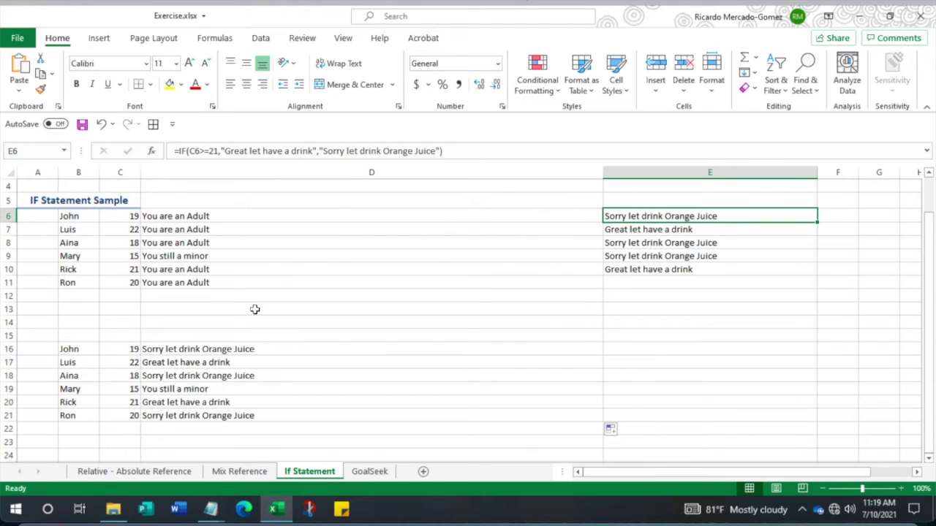
{"action": "left_click", "coordinate": [188, 351]}
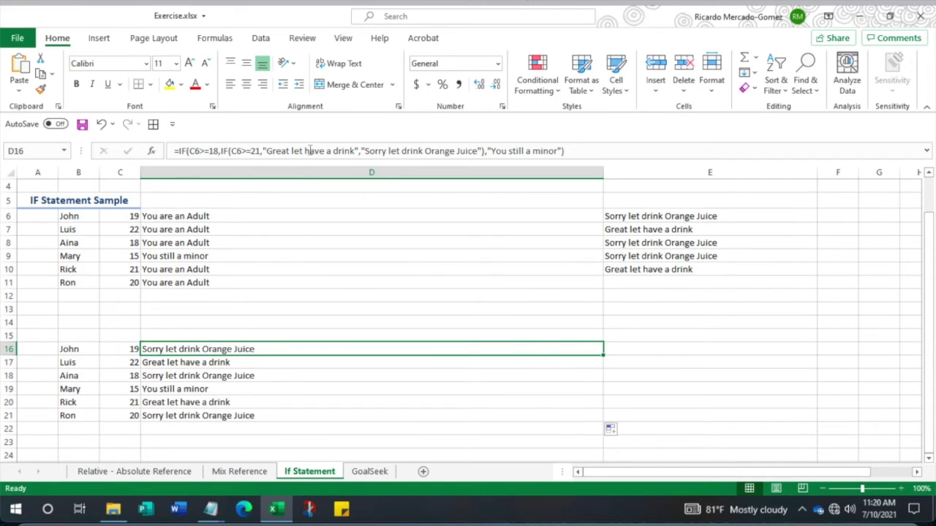
{"action": "left_click", "coordinate": [209, 151]}
{"action": "left_click", "coordinate": [251, 151]}
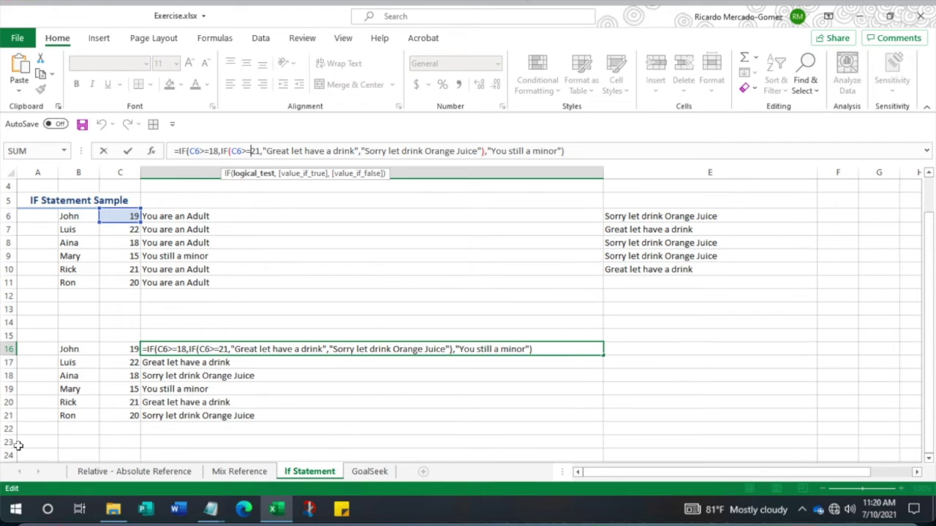
{"action": "key", "text": "ctrl+Return"}
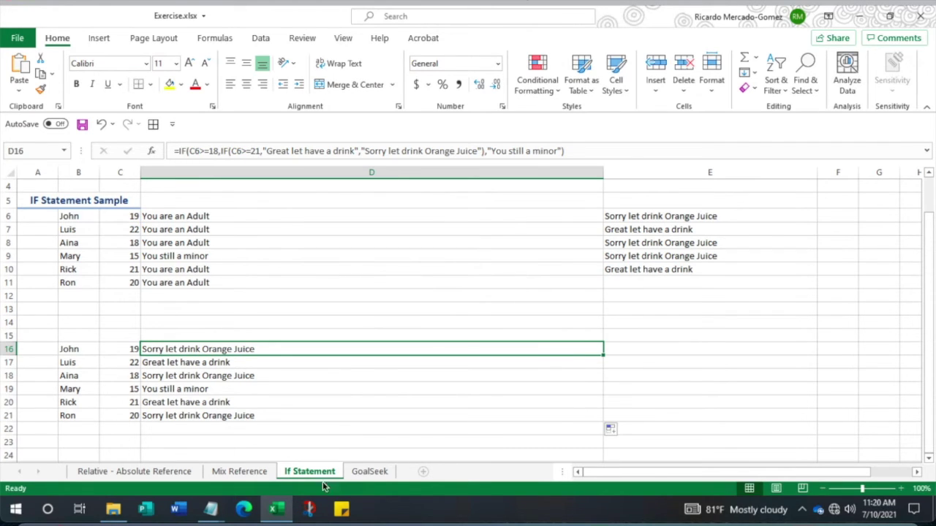
{"action": "left_click", "coordinate": [366, 472]}
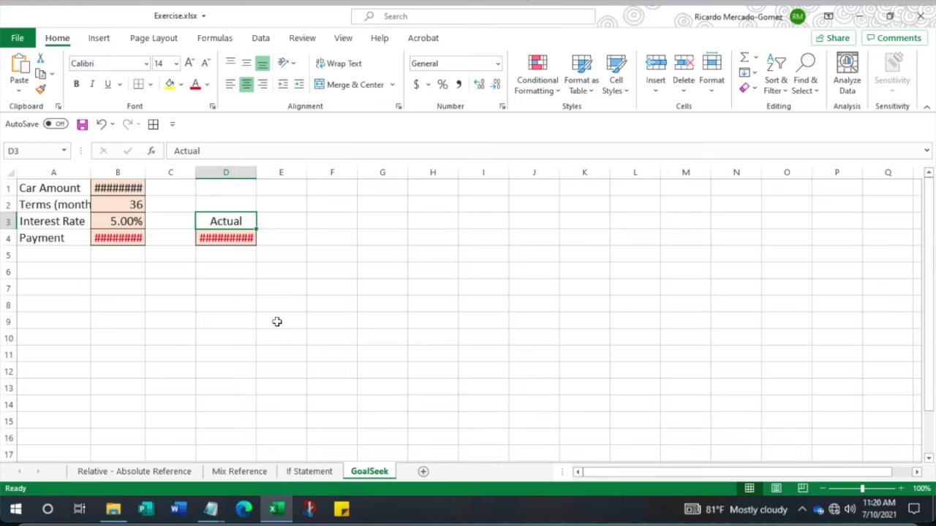
- AutoFit every column on the GoalSeek sheet so the loan values show in full
{"action": "left_click", "coordinate": [10, 170]}
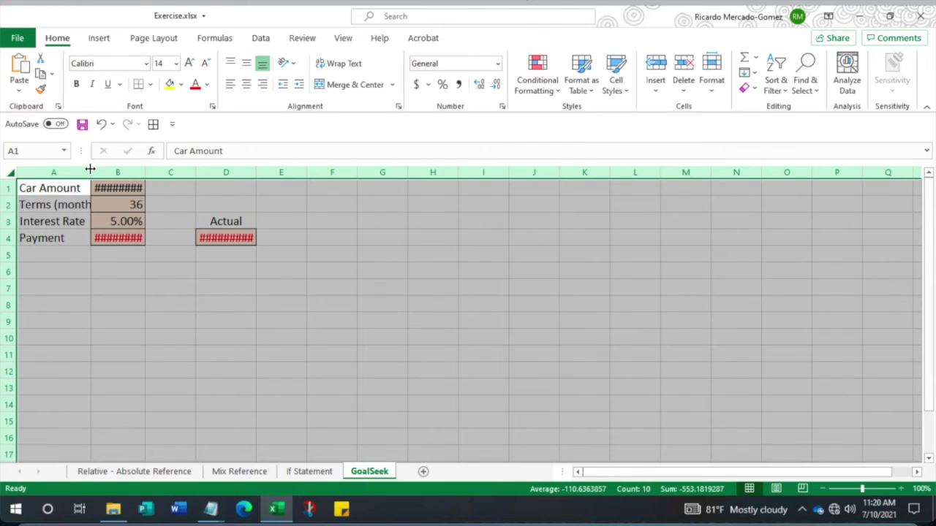
{"action": "double_click", "coordinate": [91, 171]}
{"action": "left_click", "coordinate": [331, 338]}
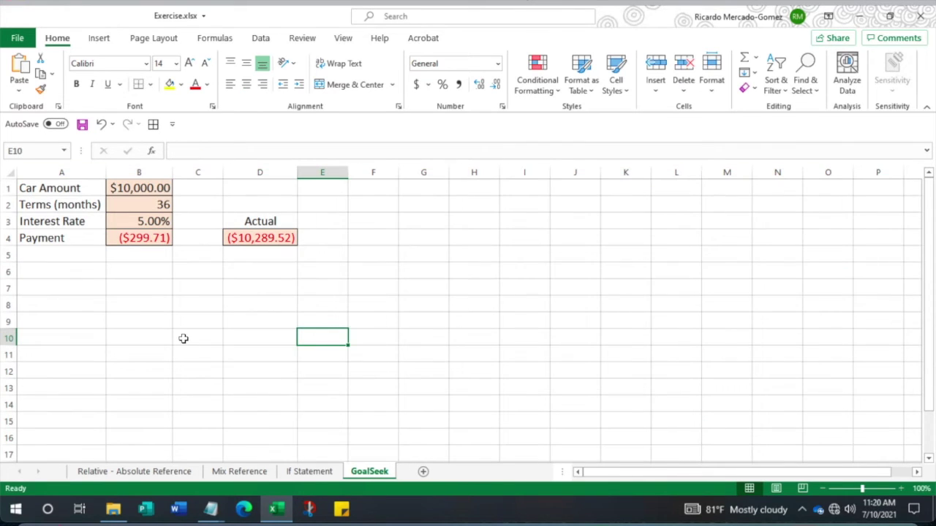
- Review the car amount, term, rate, PMT payment in B4 and total-cost formula in D4, then close Excel
{"action": "left_click", "coordinate": [120, 189]}
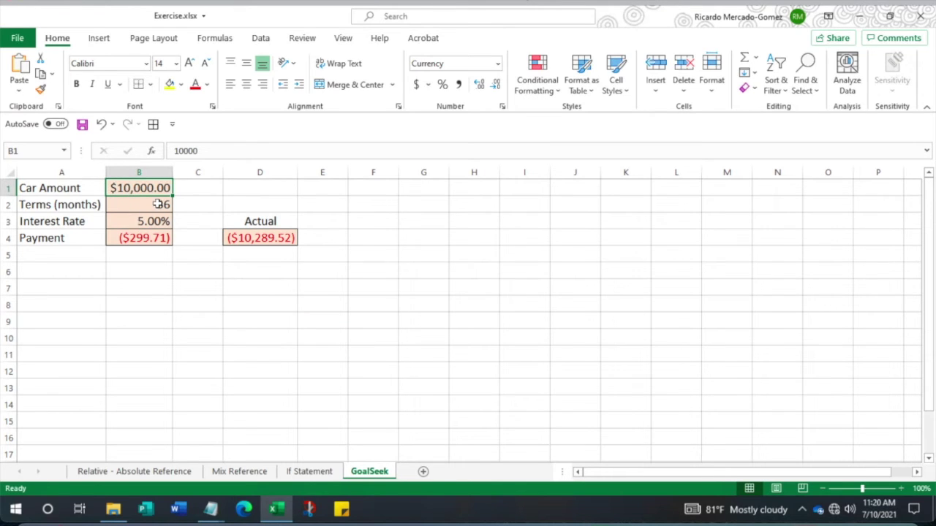
{"action": "left_click", "coordinate": [157, 205]}
{"action": "left_click", "coordinate": [151, 221]}
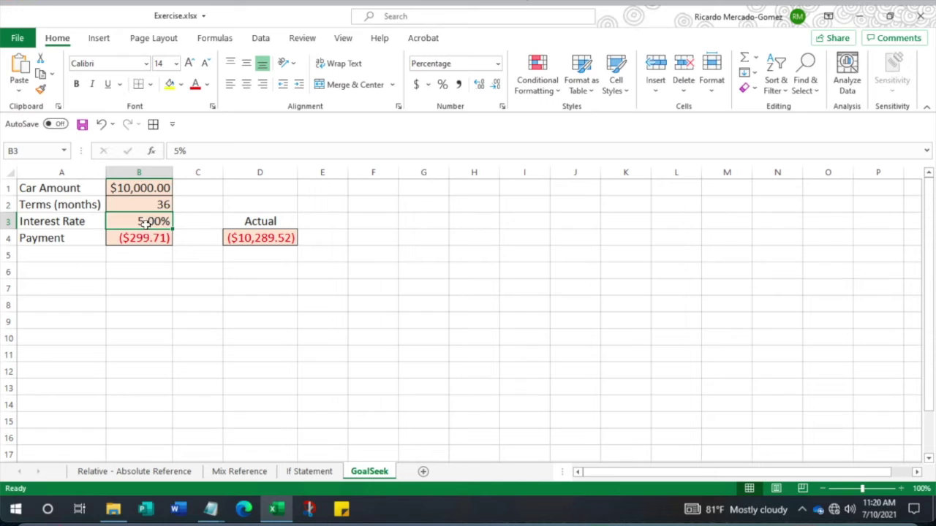
{"action": "left_click", "coordinate": [146, 239]}
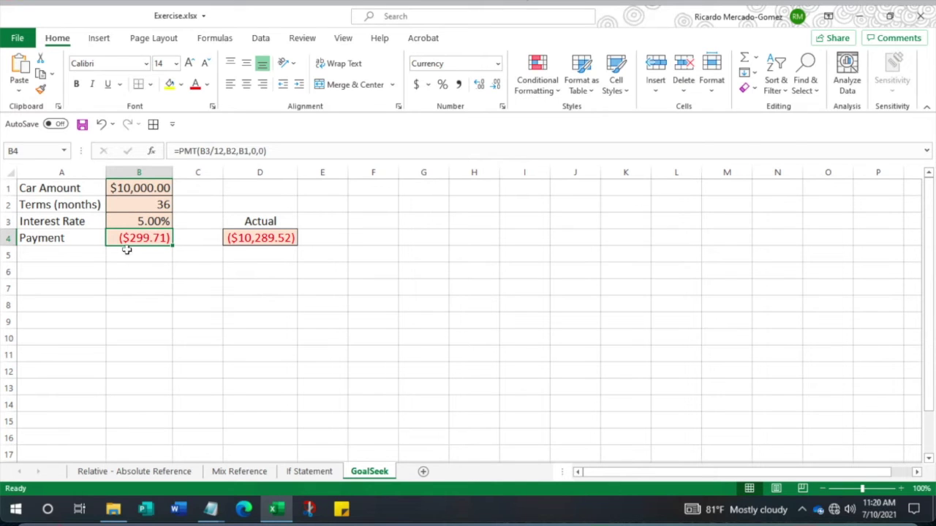
{"action": "left_click", "coordinate": [270, 237]}
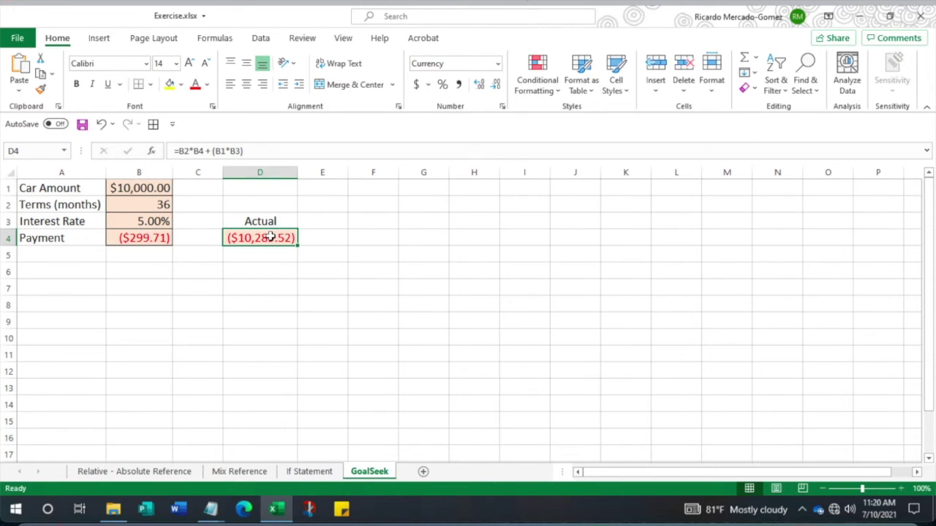
{"action": "left_click", "coordinate": [133, 237]}
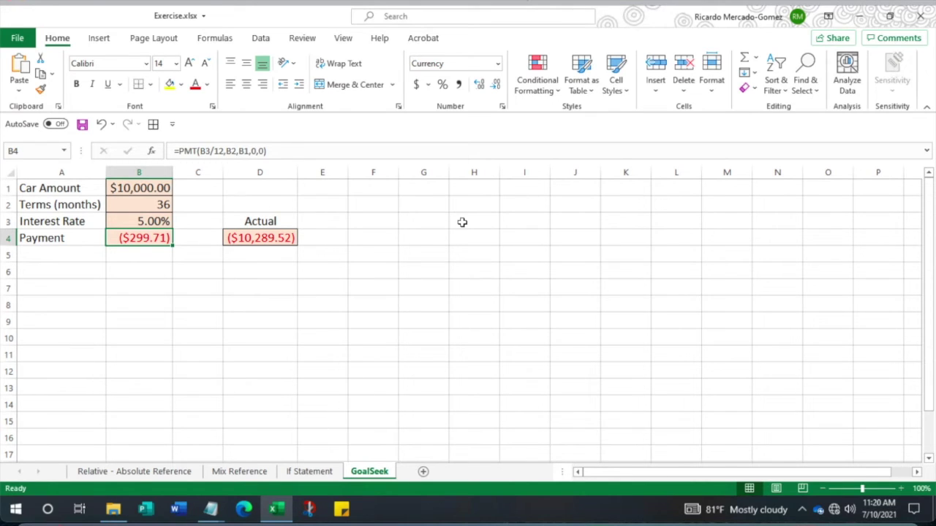
{"action": "left_click", "coordinate": [923, 22]}
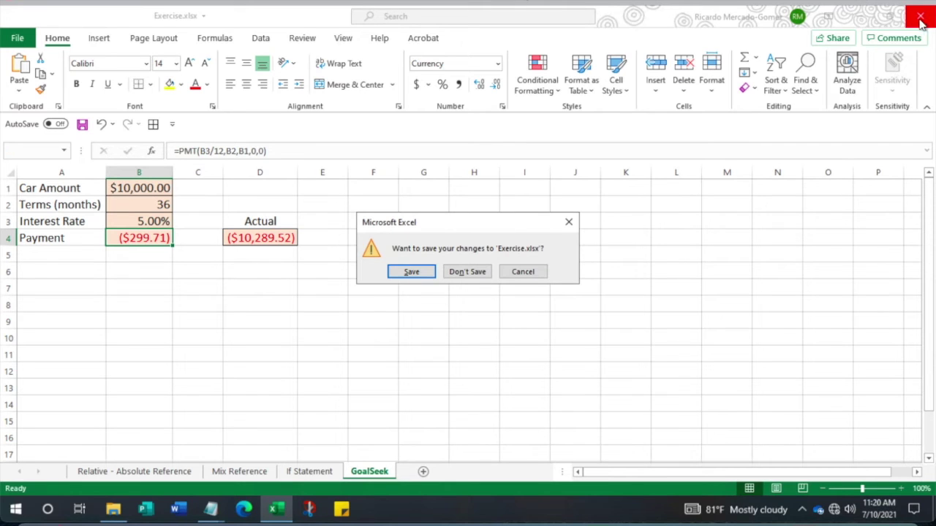
- Discard changes to Exercise.xlsx and bring up FroYoToGo Financial Projection.xlsx in Excel
{"action": "left_click", "coordinate": [475, 272]}
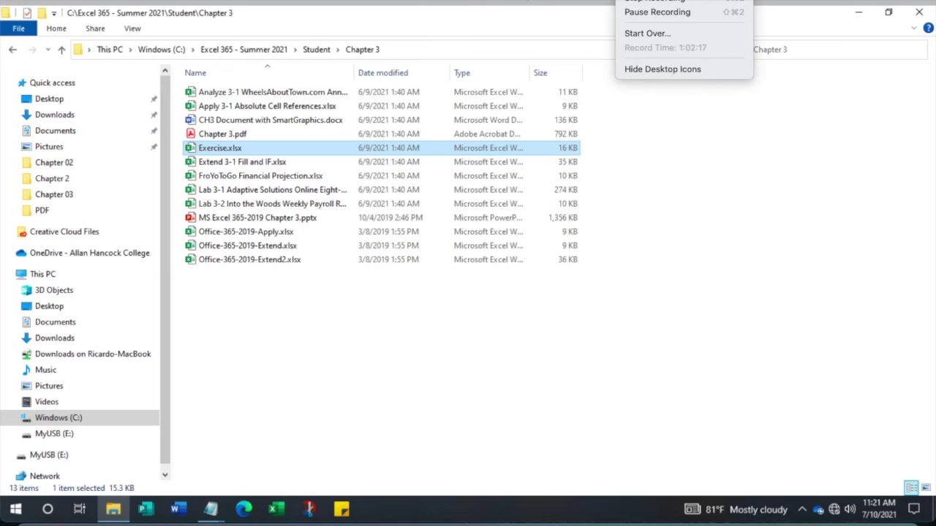
{"action": "left_click", "coordinate": [636, 4]}
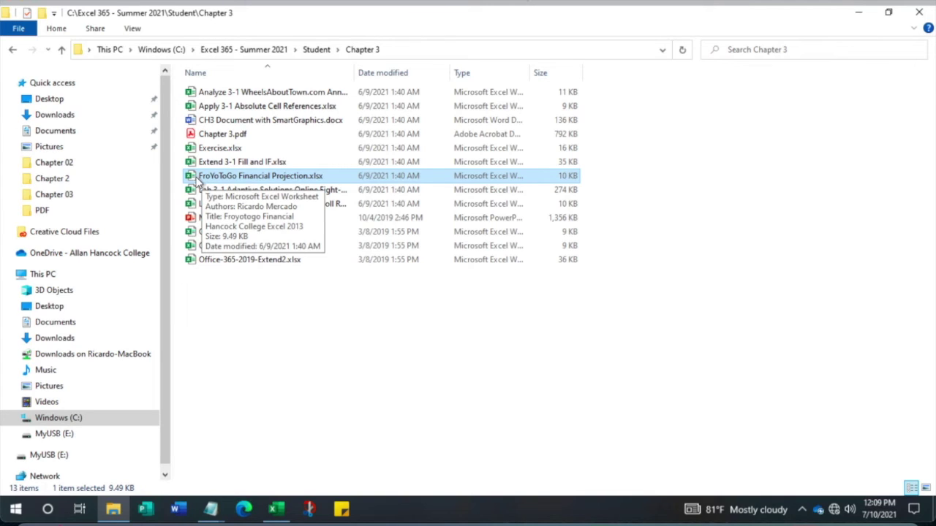
{"action": "left_click", "coordinate": [278, 509]}
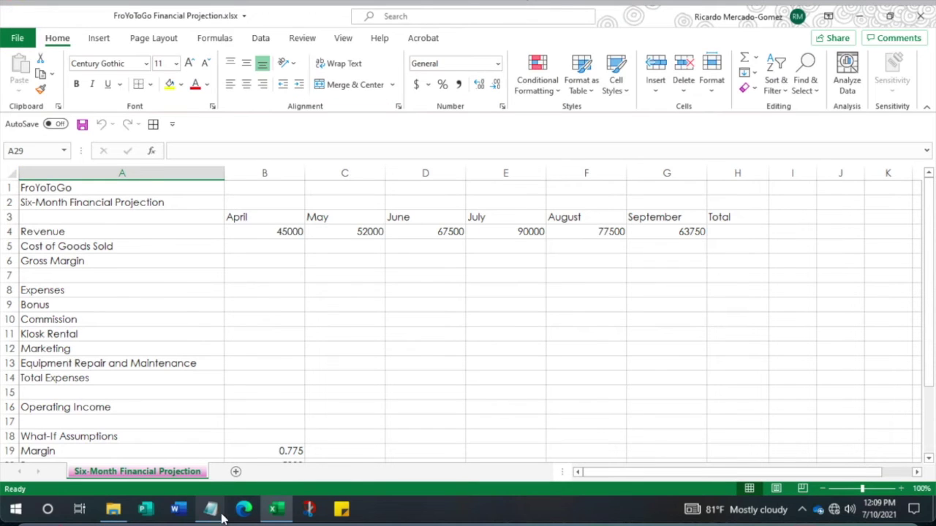
- Close all open Notepad windows from the taskbar and return to the folder window
{"action": "mouse_move", "coordinate": [210, 517]}
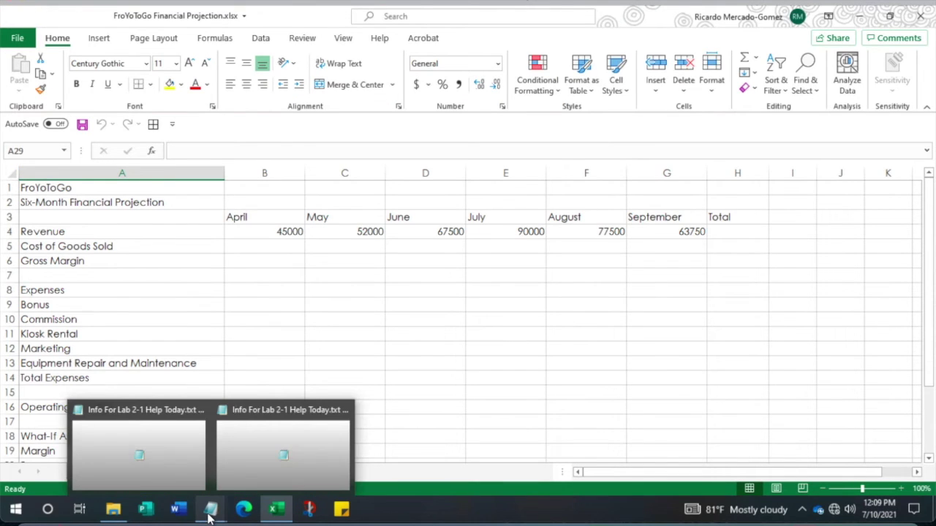
{"action": "right_click", "coordinate": [211, 512]}
{"action": "left_click", "coordinate": [191, 481]}
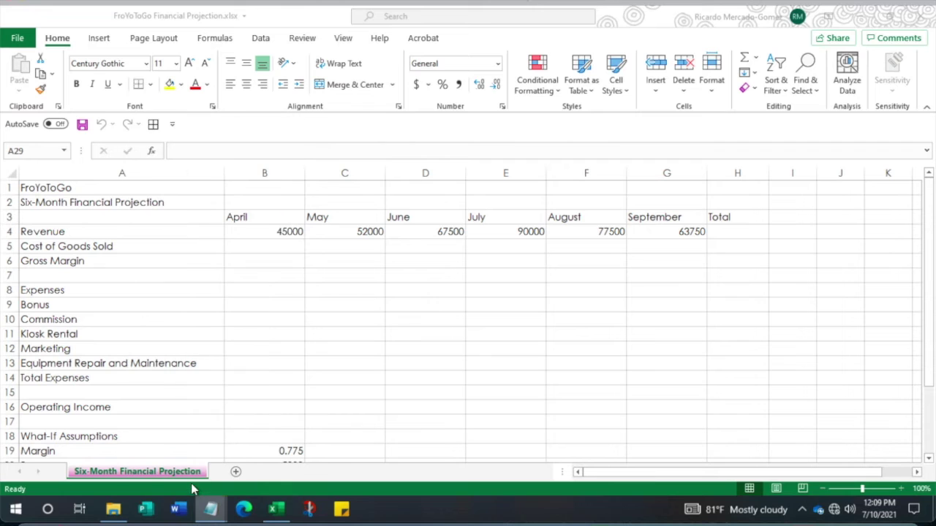
{"action": "left_click", "coordinate": [115, 514]}
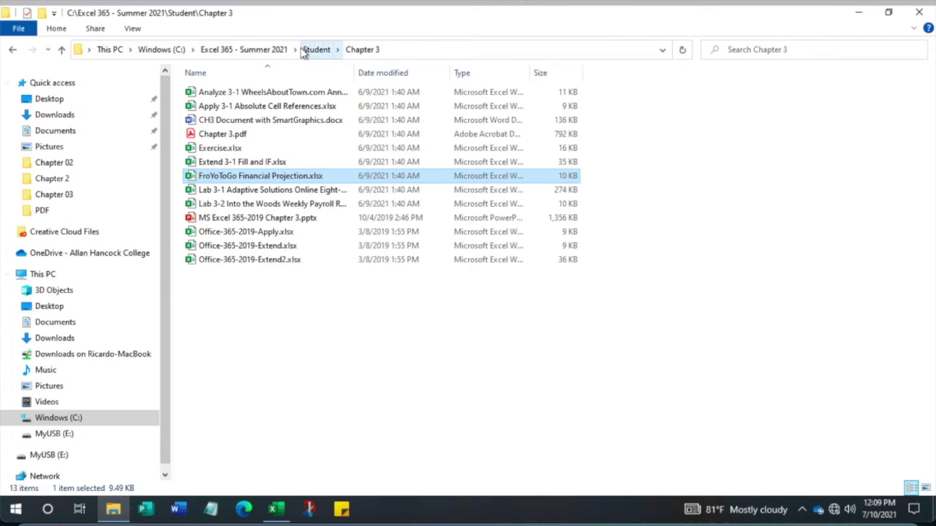
- Open Info.txt and ExcelCH3-Info.txt from Teacher\Chapter 03, then close the folder window
{"action": "left_click", "coordinate": [278, 48]}
{"action": "double_click", "coordinate": [214, 137]}
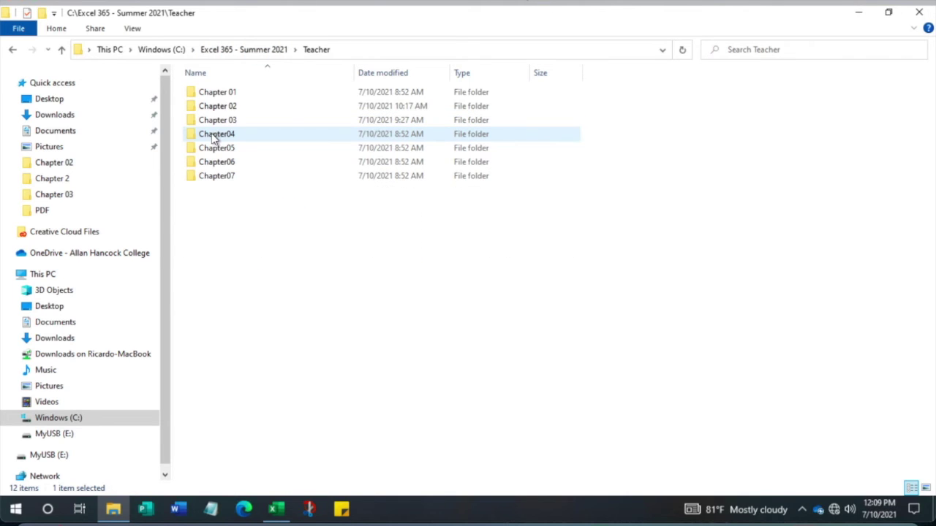
{"action": "double_click", "coordinate": [214, 123]}
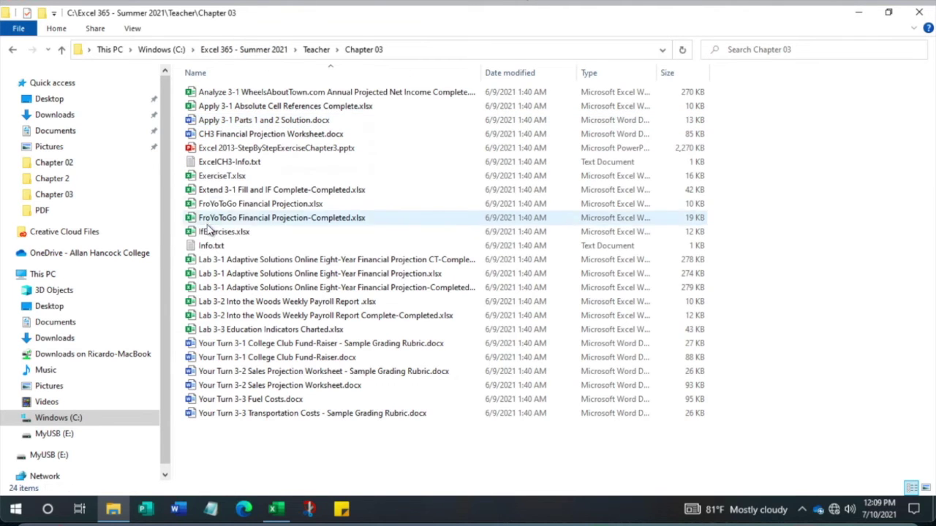
{"action": "double_click", "coordinate": [207, 246]}
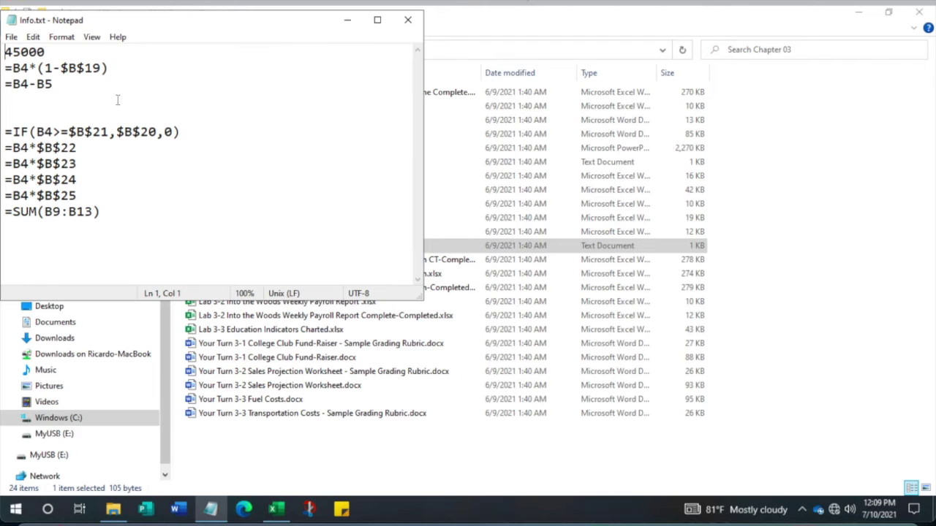
{"action": "left_click_drag", "start_coordinate": [94, 21], "coordinate": [229, 32]}
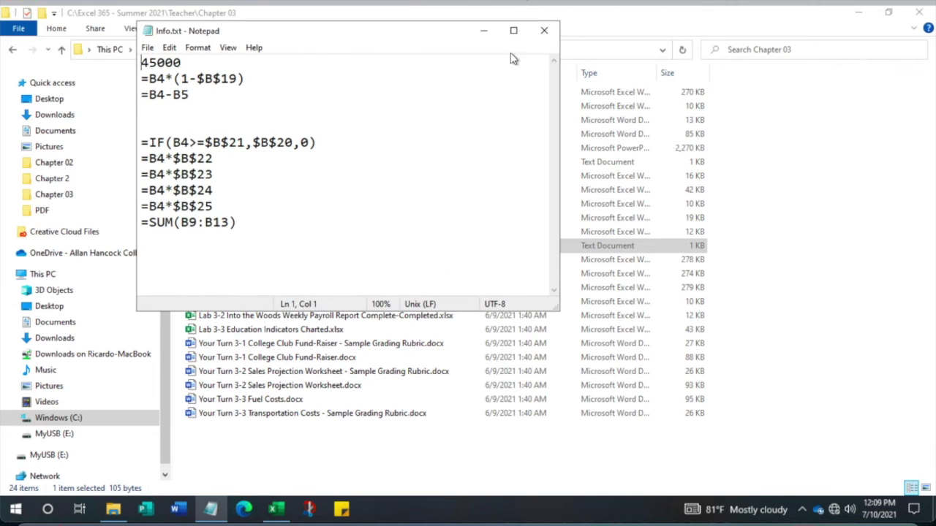
{"action": "left_click", "coordinate": [484, 31]}
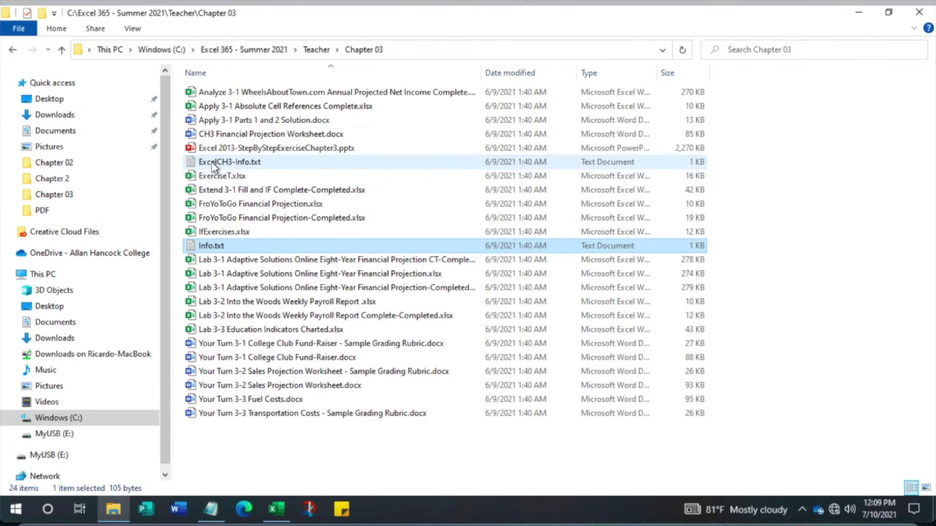
{"action": "double_click", "coordinate": [214, 164]}
{"action": "left_click", "coordinate": [407, 24]}
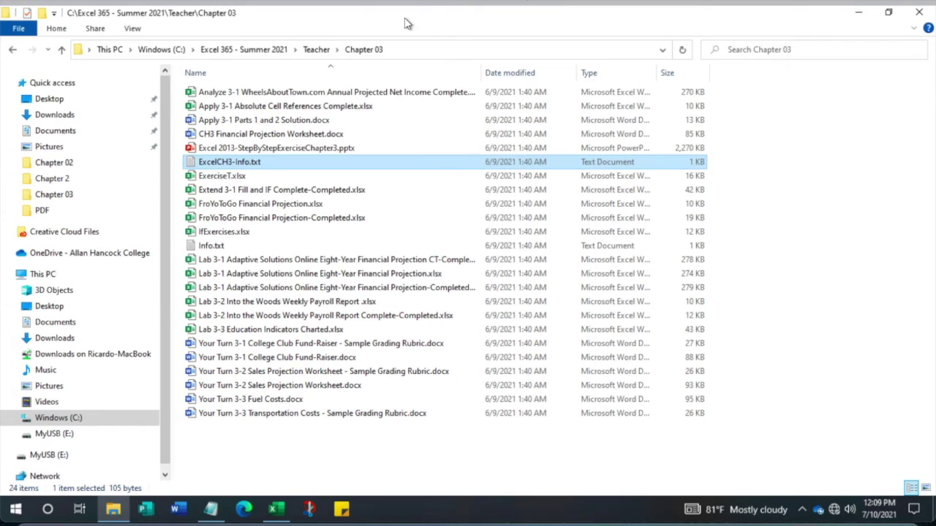
{"action": "left_click", "coordinate": [916, 18]}
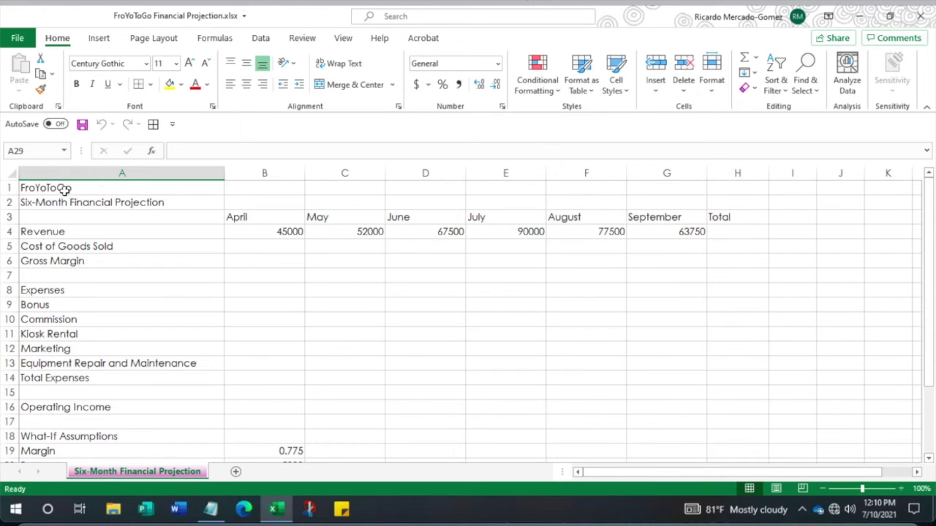
- Merge and centre the FroYoToGo title across A1:H1 and apply the Title cell style
{"action": "left_click_drag", "start_coordinate": [150, 173], "coordinate": [738, 171]}
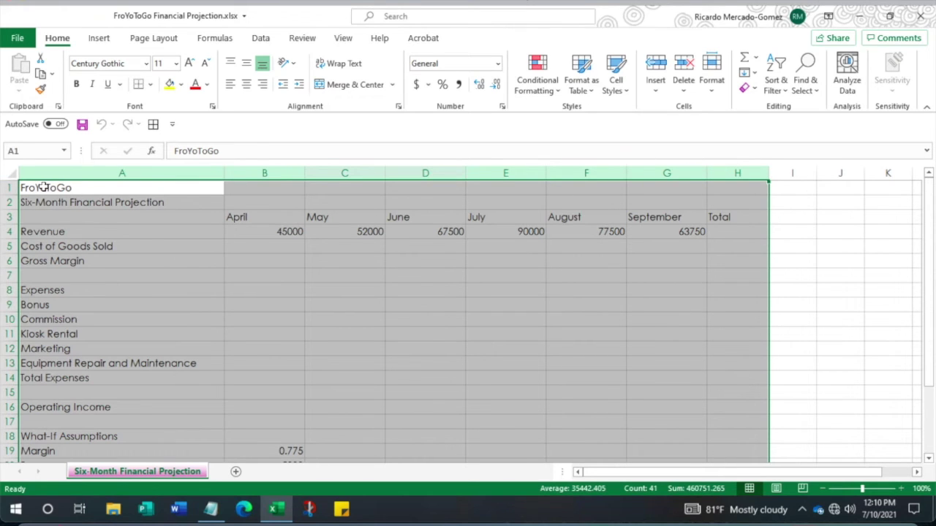
{"action": "left_click", "coordinate": [41, 187]}
{"action": "left_click_drag", "start_coordinate": [144, 188], "coordinate": [726, 190]}
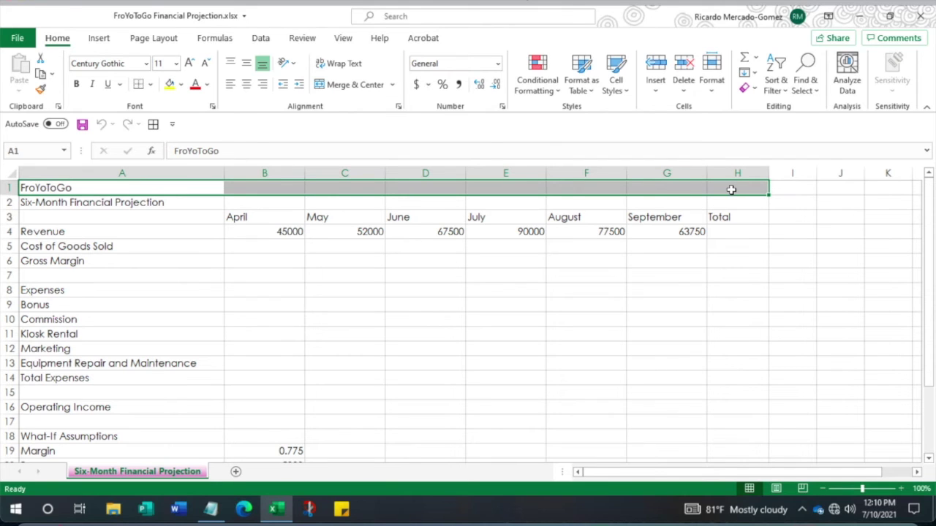
{"action": "left_click", "coordinate": [349, 86]}
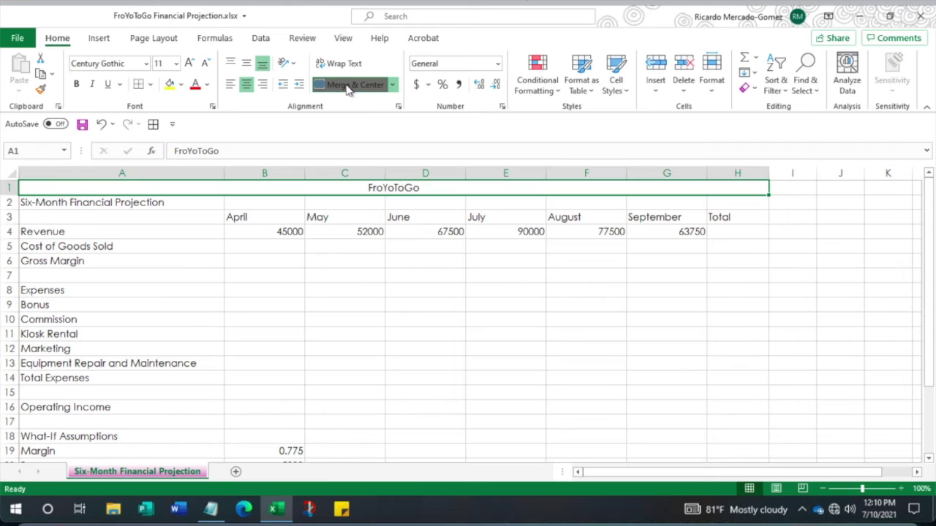
{"action": "left_click", "coordinate": [617, 84]}
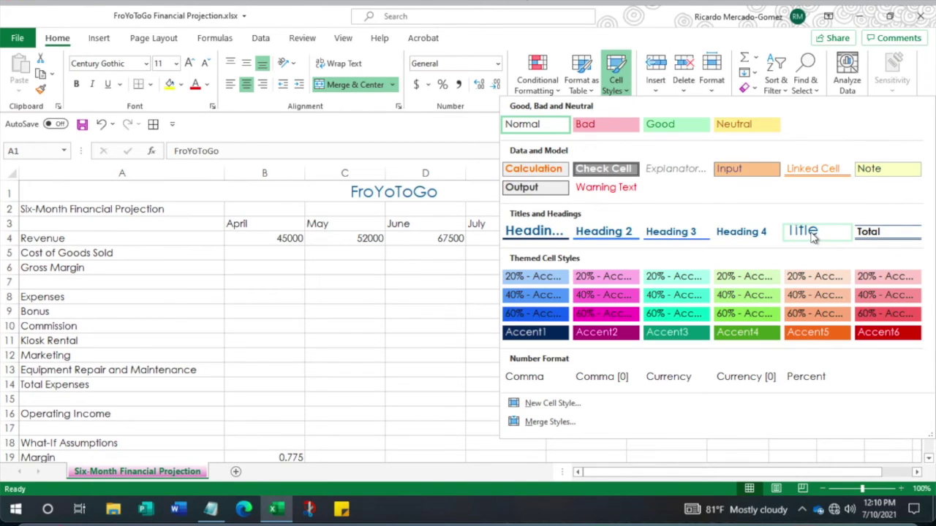
{"action": "left_click", "coordinate": [811, 233]}
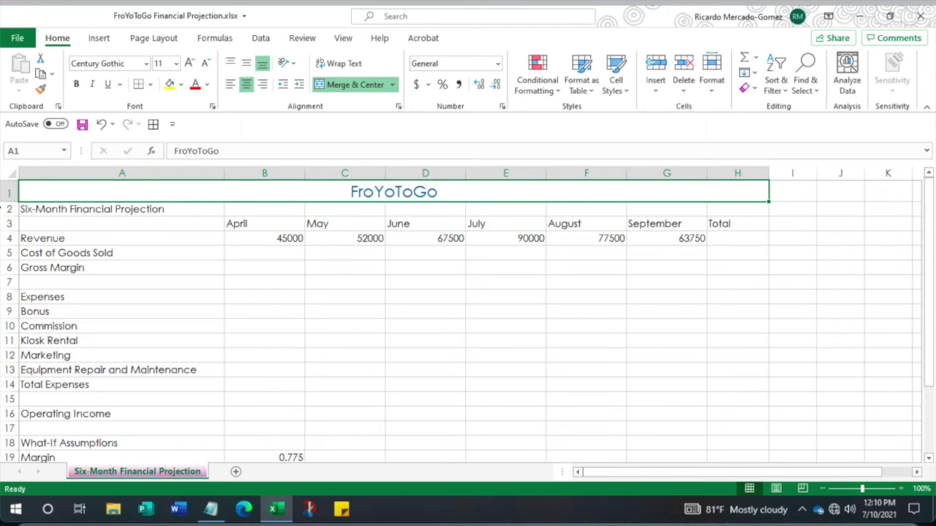
- Apply the Retrospect theme to the workbook
{"action": "left_click", "coordinate": [150, 40]}
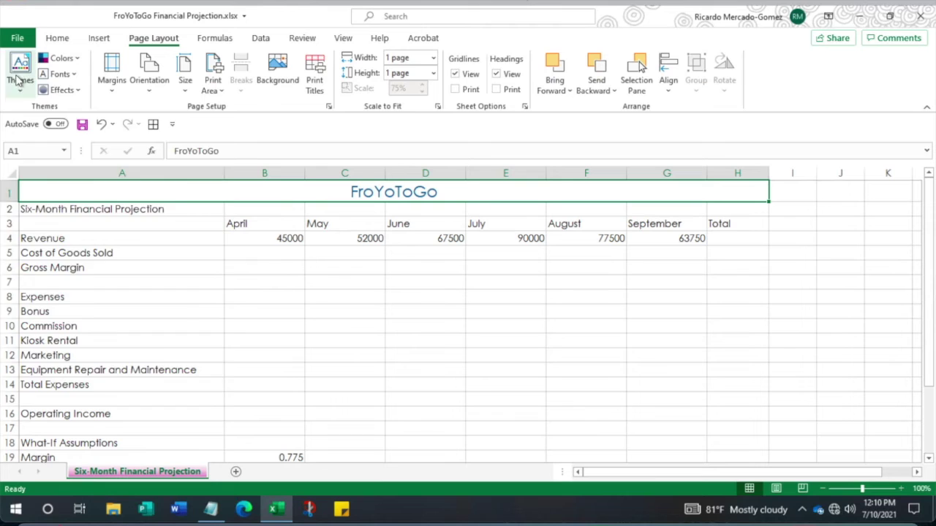
{"action": "left_click", "coordinate": [19, 78]}
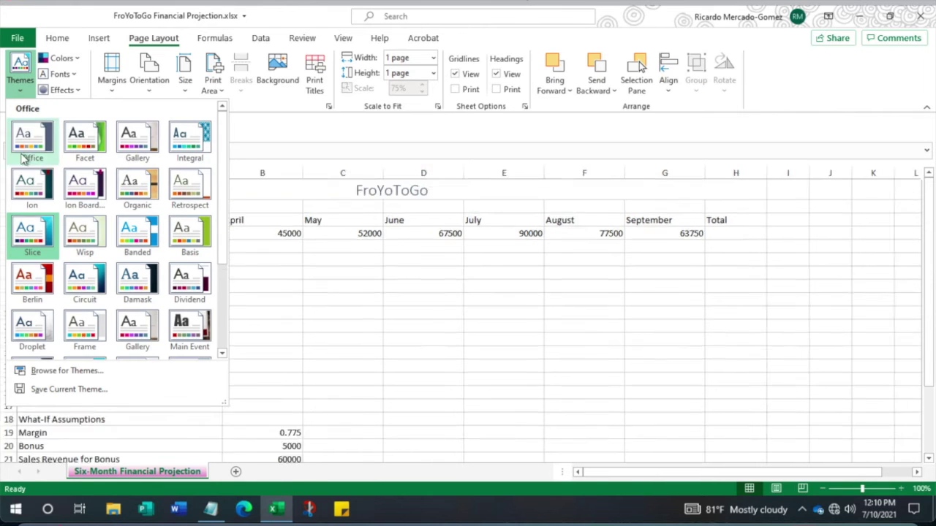
{"action": "left_click", "coordinate": [195, 189]}
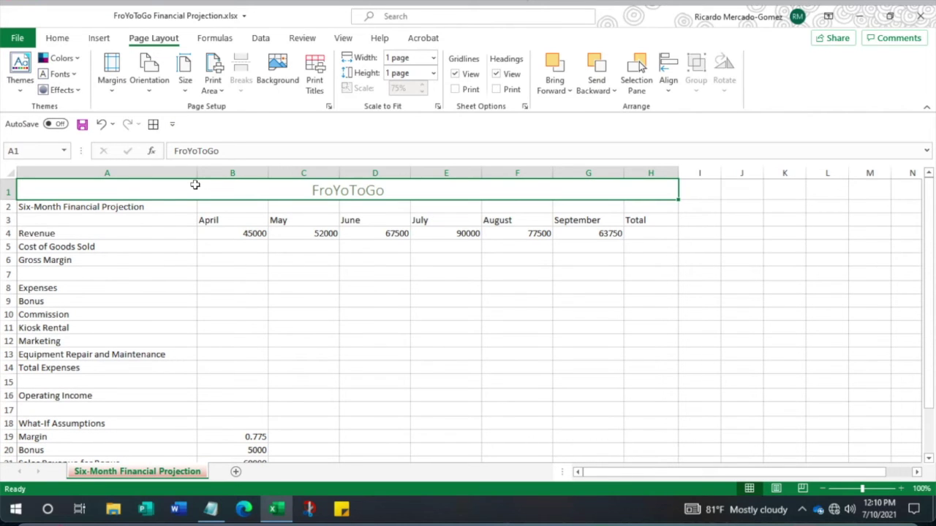
{"action": "left_click", "coordinate": [57, 40]}
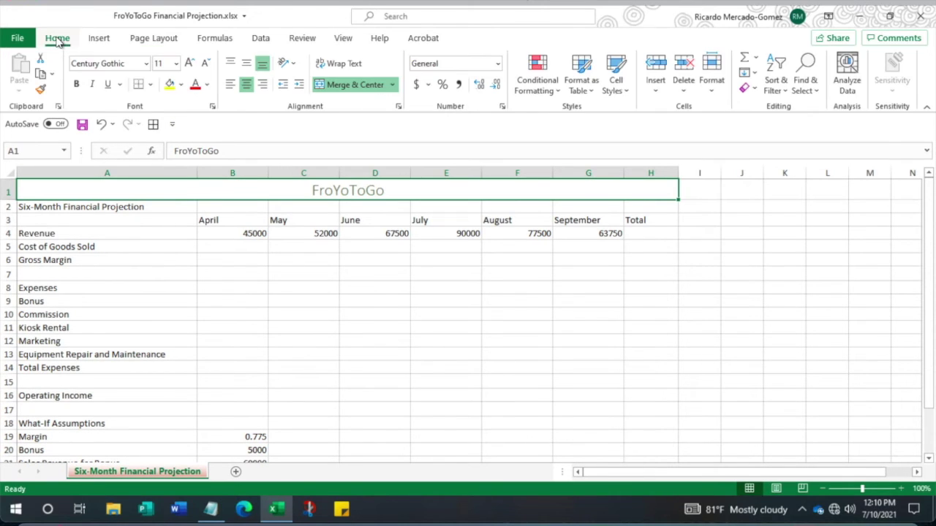
- Format the title with a brown fill and bold white 24-point text
{"action": "left_click", "coordinate": [182, 85]}
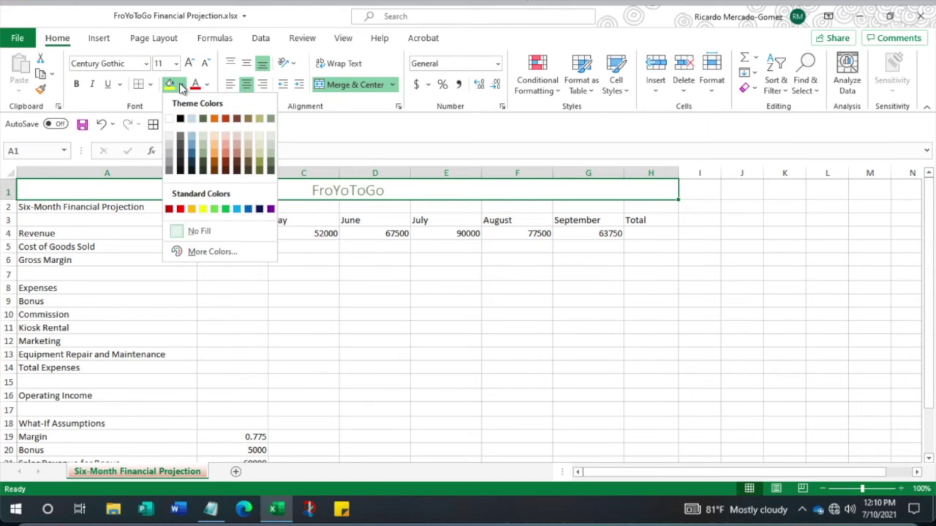
{"action": "left_click", "coordinate": [237, 121]}
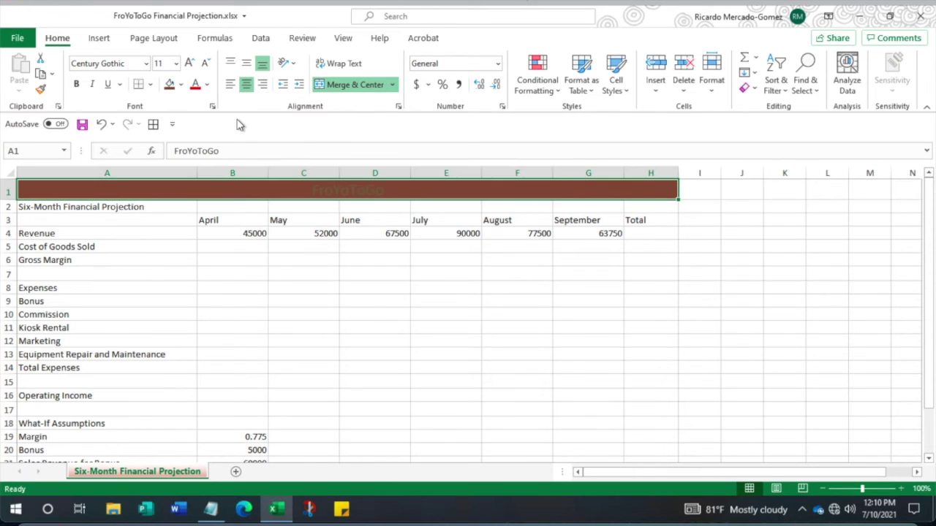
{"action": "left_click", "coordinate": [207, 85]}
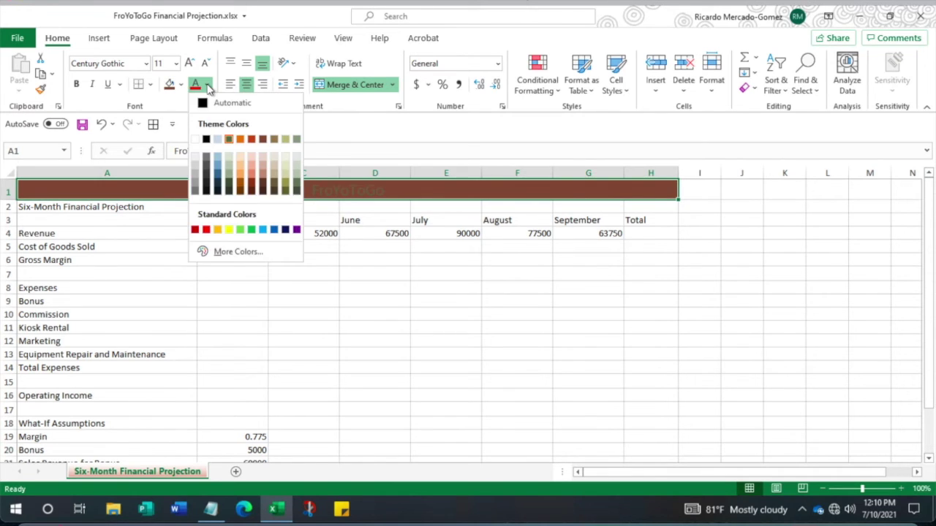
{"action": "left_click", "coordinate": [195, 140]}
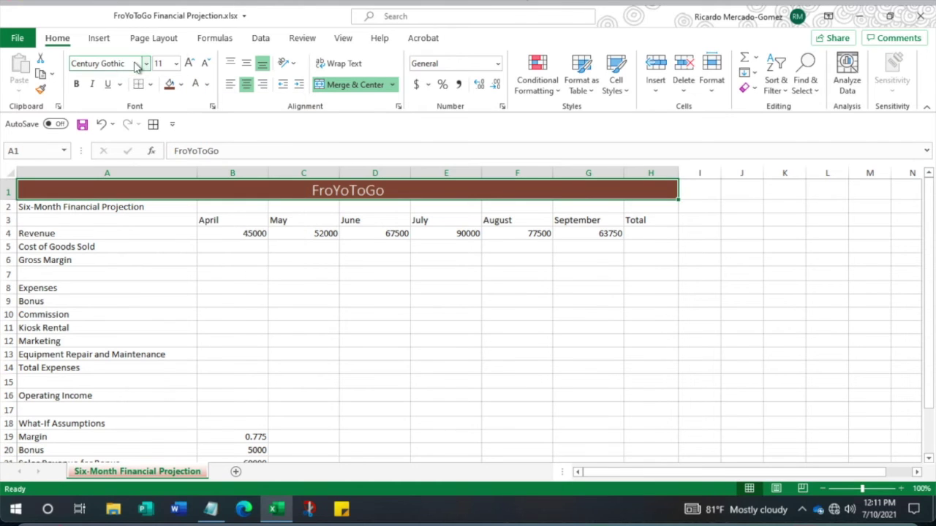
{"action": "key", "text": "ctrl+b"}
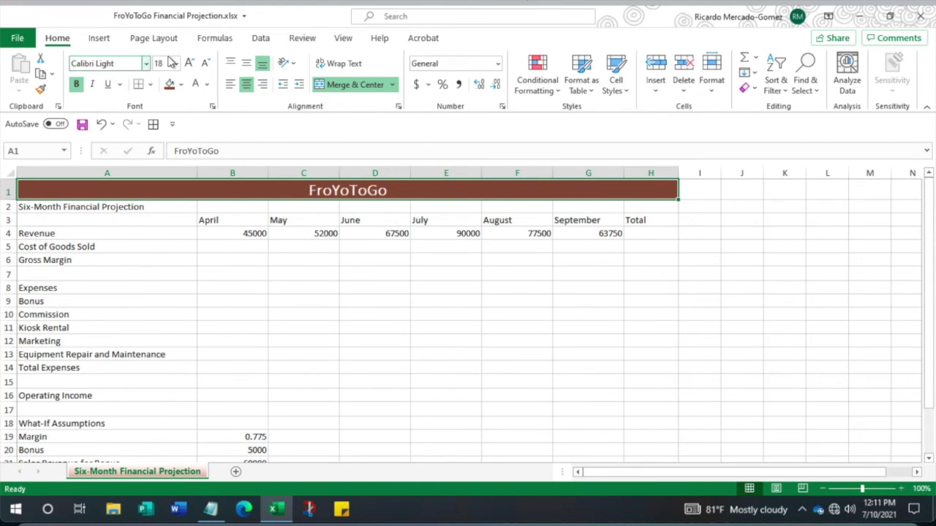
{"action": "left_click", "coordinate": [174, 64]}
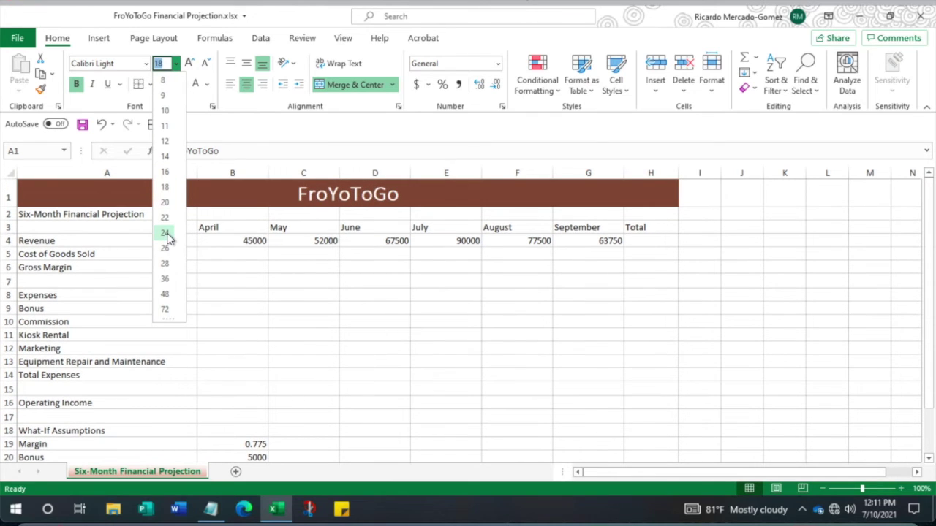
{"action": "left_click", "coordinate": [166, 234]}
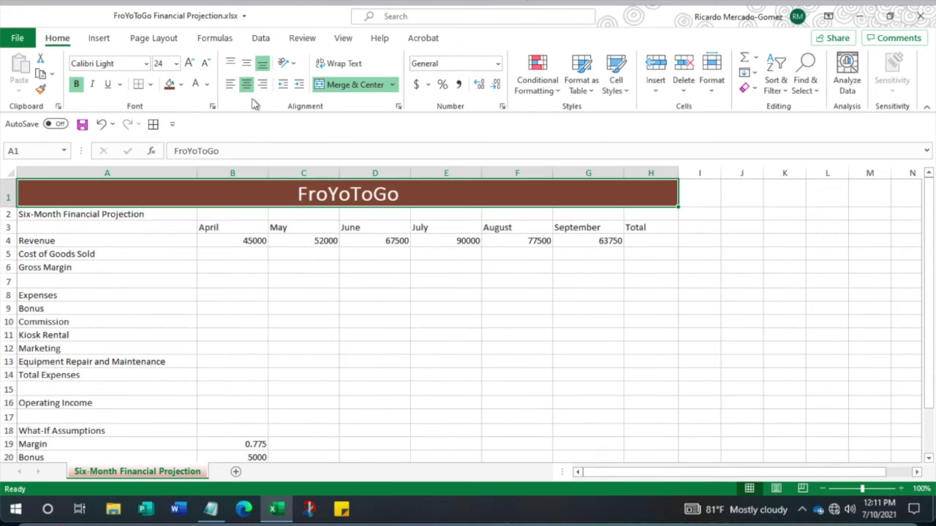
- Copy the title formatting to the row 2 subtitle and reduce it to 16 point
{"action": "left_click", "coordinate": [40, 90]}
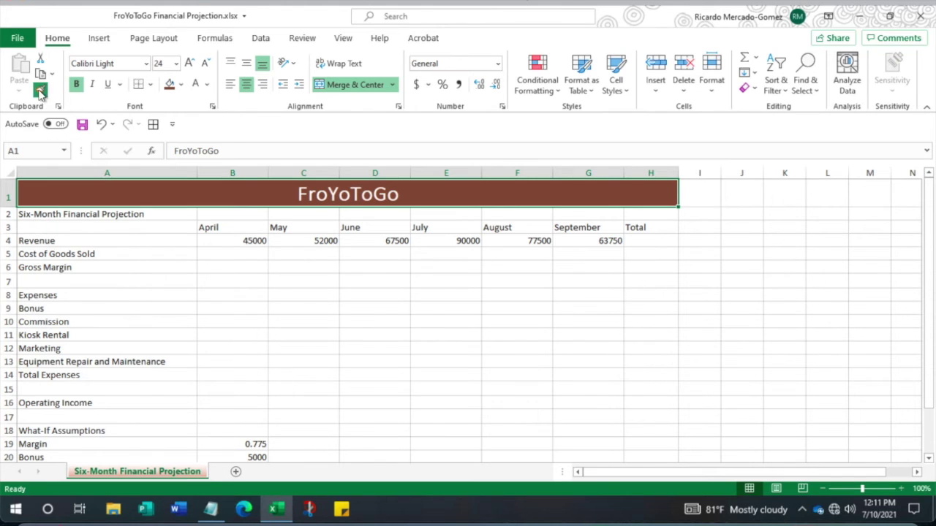
{"action": "left_click", "coordinate": [27, 214]}
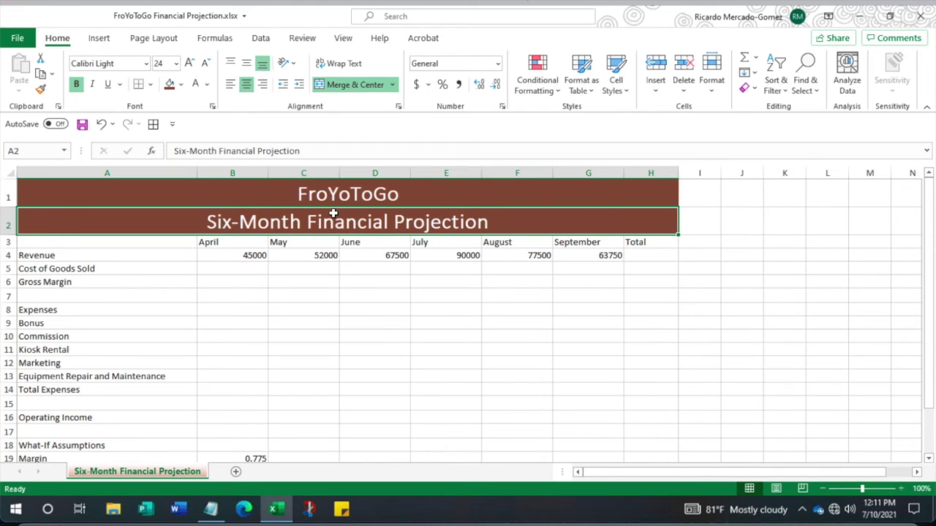
{"action": "left_click", "coordinate": [206, 64]}
{"action": "left_click", "coordinate": [207, 64]}
{"action": "left_click", "coordinate": [207, 66]}
{"action": "left_click", "coordinate": [207, 66]}
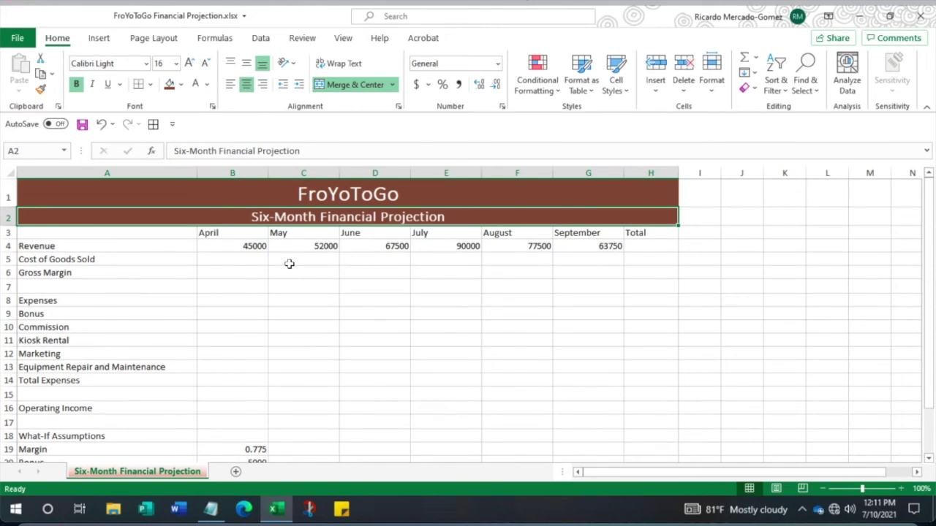
{"action": "left_click", "coordinate": [280, 285]}
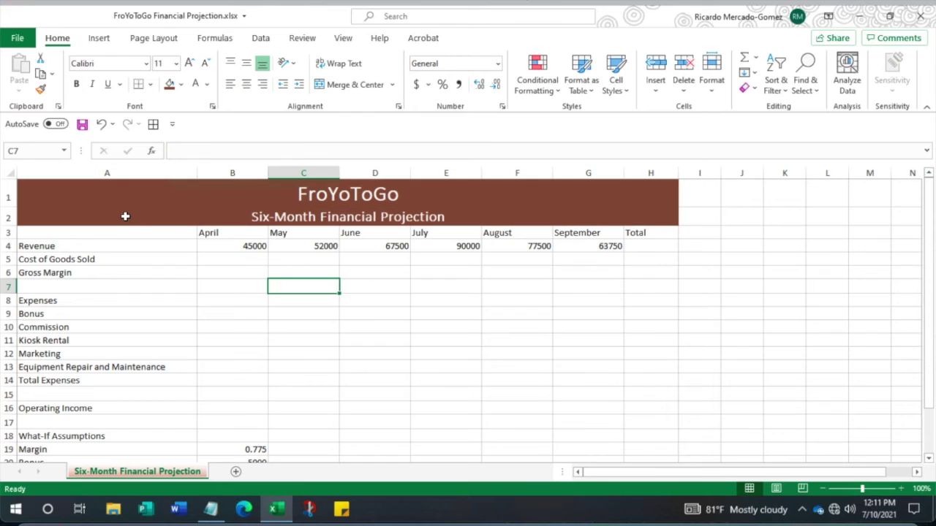
- Apply the Heading 2 cell style to the April through Total headings in B3:H3
{"action": "left_click", "coordinate": [208, 234]}
{"action": "left_click_drag", "start_coordinate": [209, 234], "coordinate": [646, 237]}
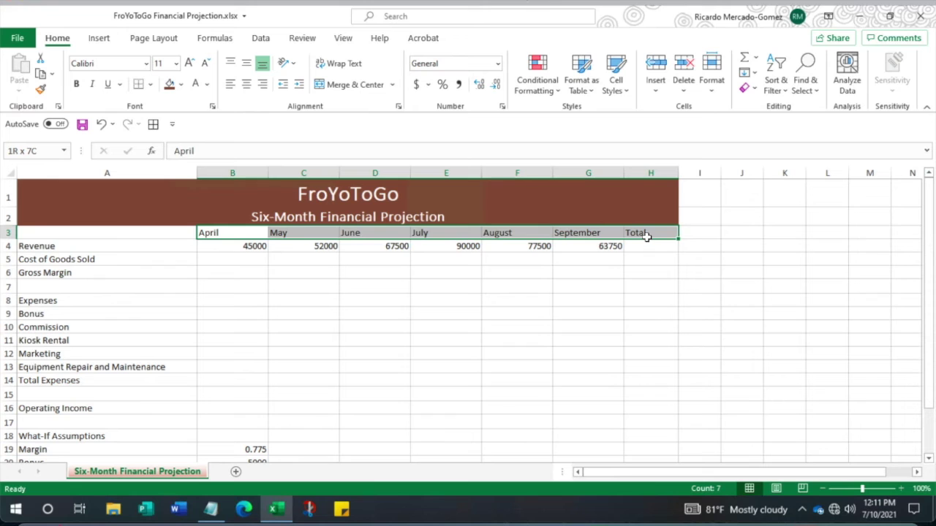
{"action": "left_click", "coordinate": [626, 91]}
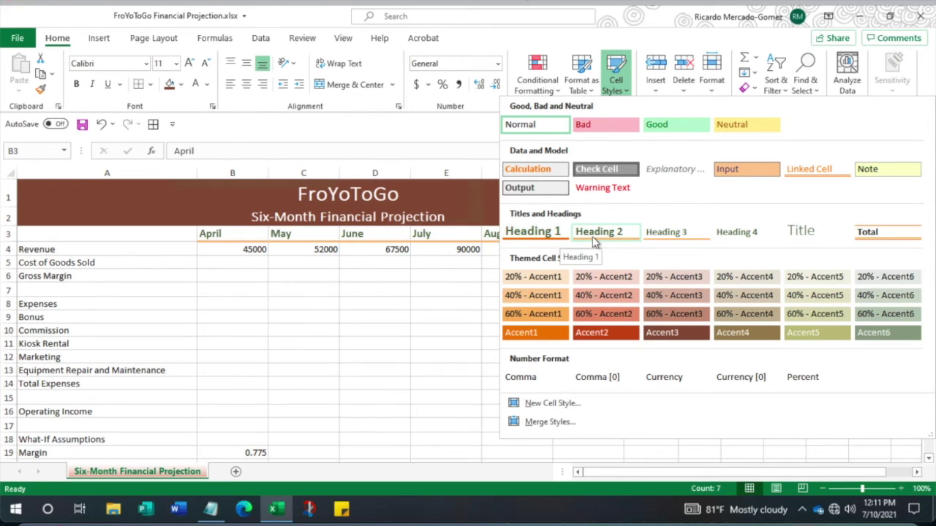
{"action": "left_click", "coordinate": [596, 243]}
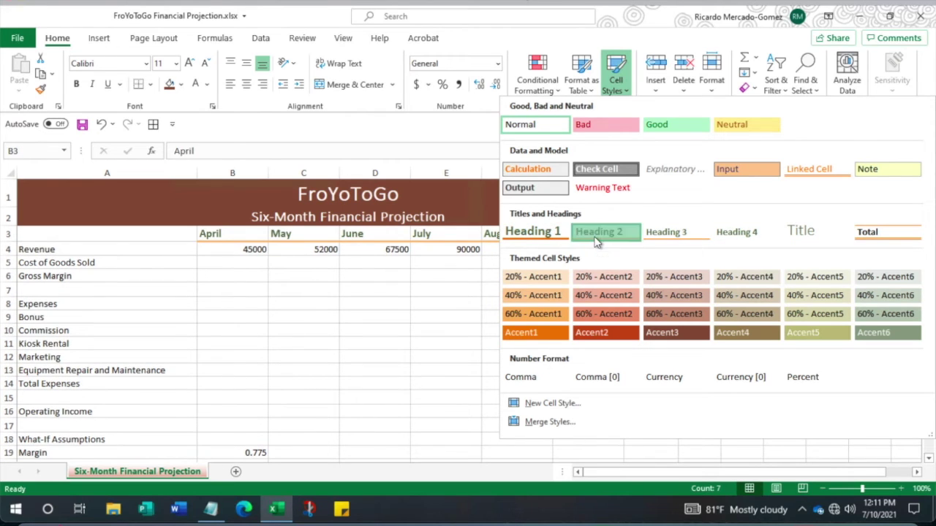
{"action": "left_click", "coordinate": [369, 332]}
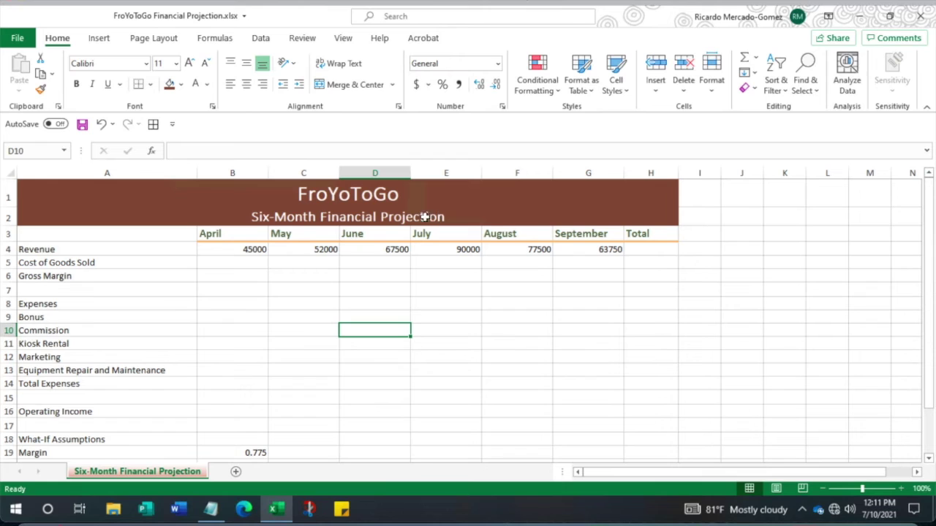
{"action": "left_click", "coordinate": [154, 38]}
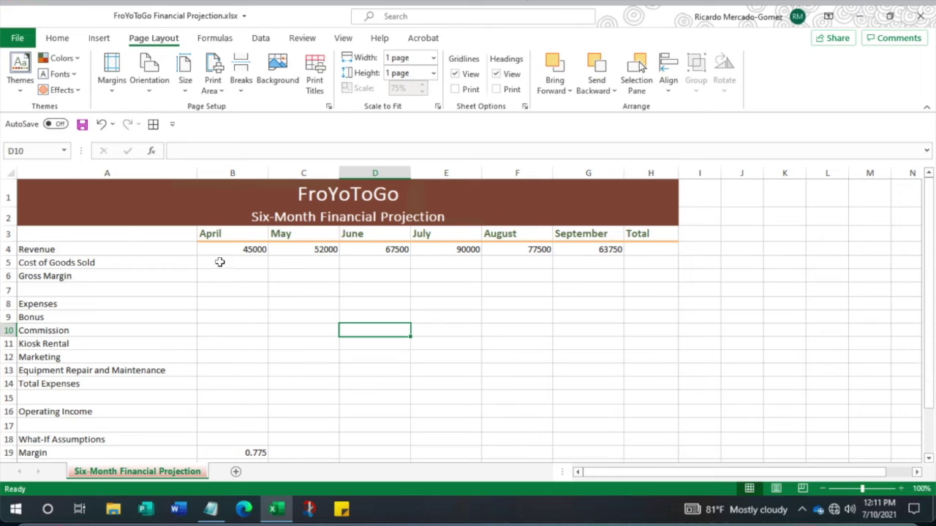
- Review the column A row labels from Revenue down to Total Expenses
{"action": "scroll", "coordinate": [176, 275], "scroll_direction": "down", "scroll_amount": 3}
{"action": "scroll", "coordinate": [176, 275], "scroll_direction": "up", "scroll_amount": 3}
{"action": "left_click", "coordinate": [37, 249]}
{"action": "left_click", "coordinate": [34, 265]}
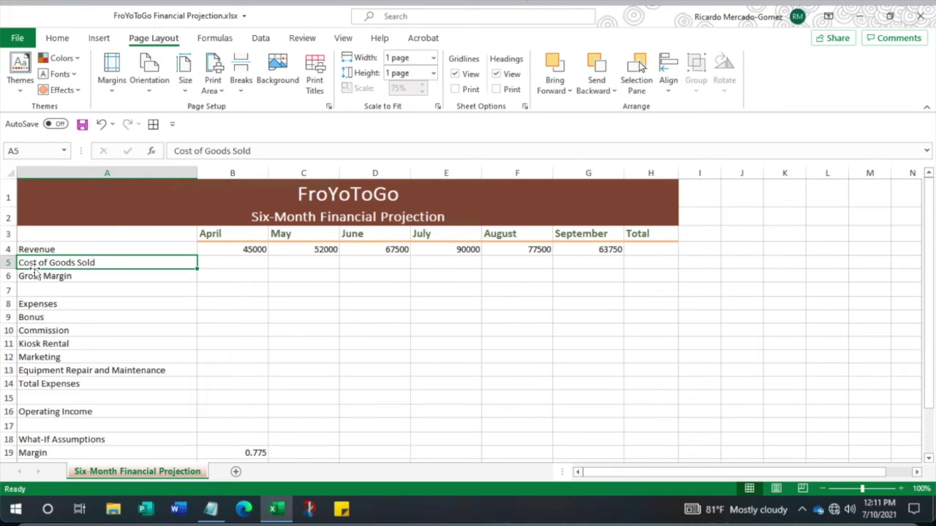
{"action": "left_click", "coordinate": [34, 278]}
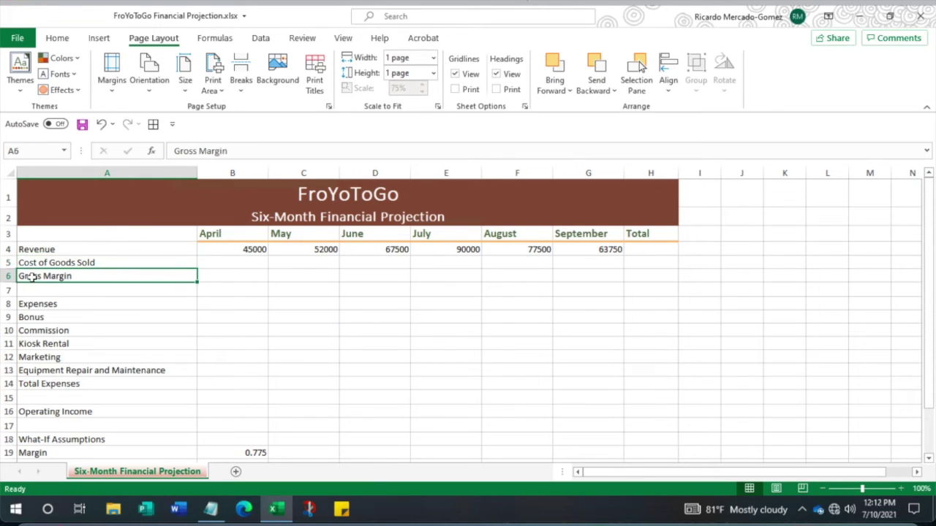
{"action": "left_click", "coordinate": [35, 305]}
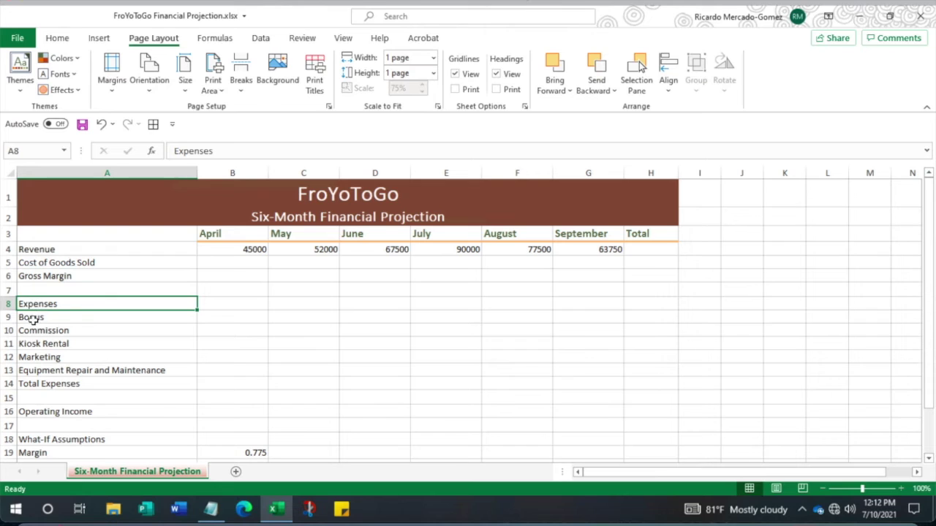
{"action": "left_click", "coordinate": [31, 317]}
{"action": "left_click", "coordinate": [36, 330]}
{"action": "left_click", "coordinate": [36, 343]}
{"action": "left_click", "coordinate": [36, 384]}
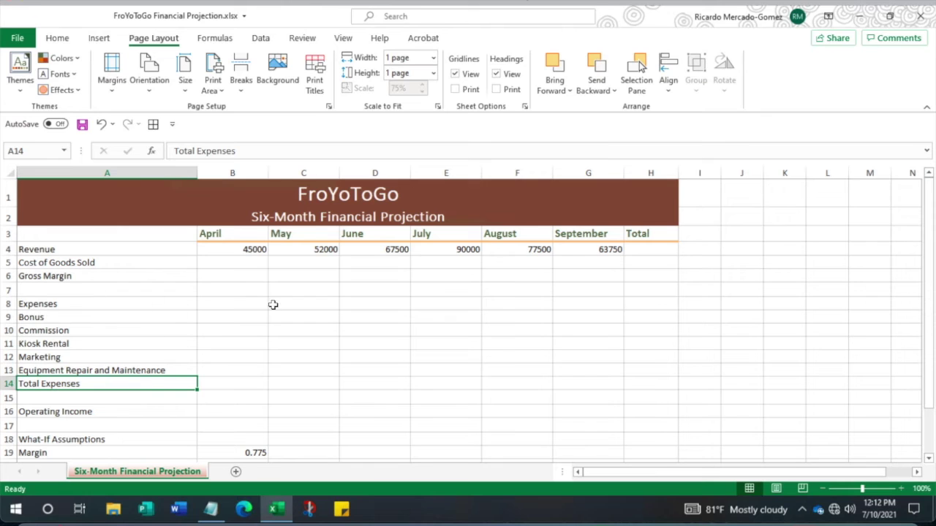
{"action": "scroll", "coordinate": [56, 407], "scroll_direction": "down", "scroll_amount": 3}
{"action": "scroll", "coordinate": [73, 309], "scroll_direction": "up", "scroll_amount": 2}
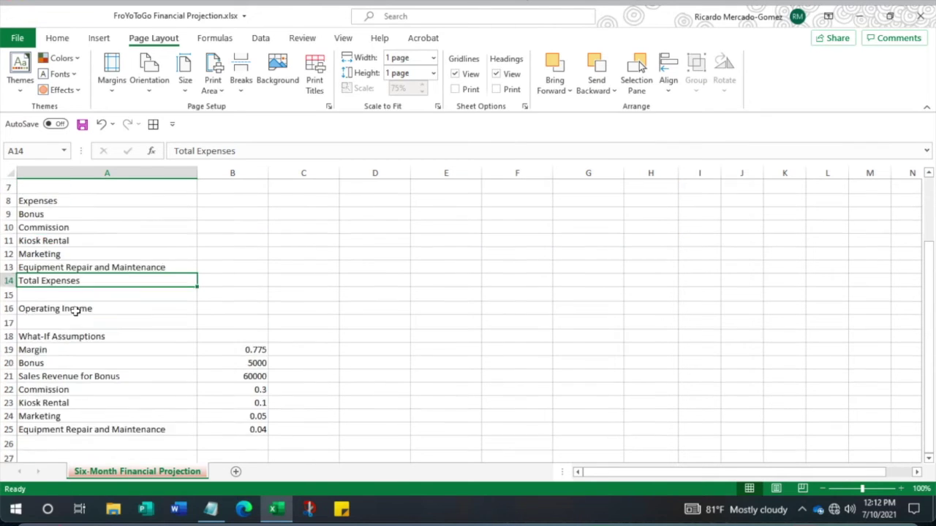
- Increase the indent of the expense labels in A9:A13 by one level
{"action": "left_click_drag", "start_coordinate": [33, 255], "coordinate": [39, 308]}
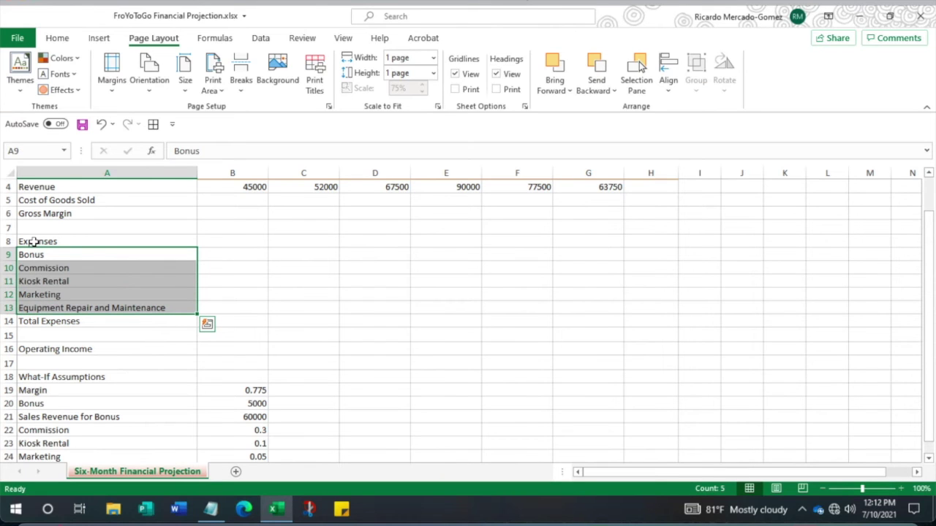
{"action": "left_click", "coordinate": [58, 41]}
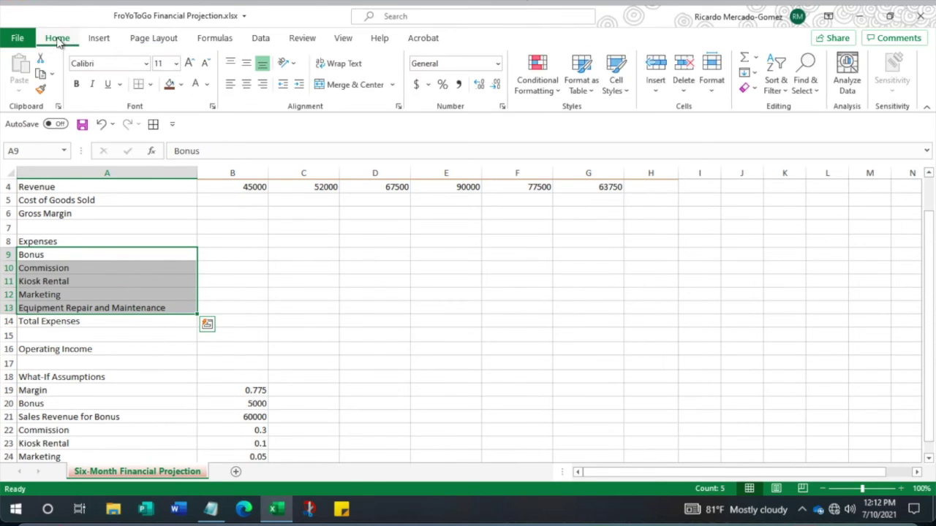
{"action": "left_click", "coordinate": [300, 86]}
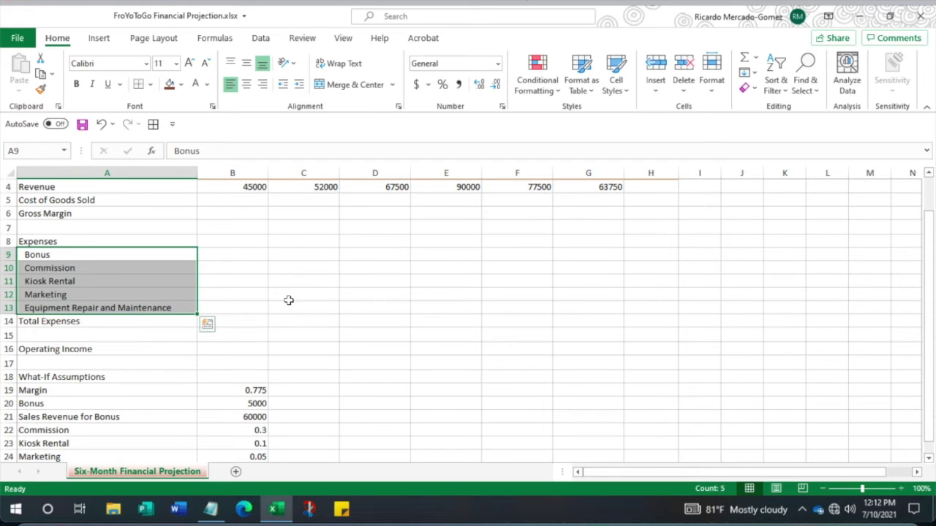
{"action": "scroll", "coordinate": [233, 388], "scroll_direction": "down", "scroll_amount": 2}
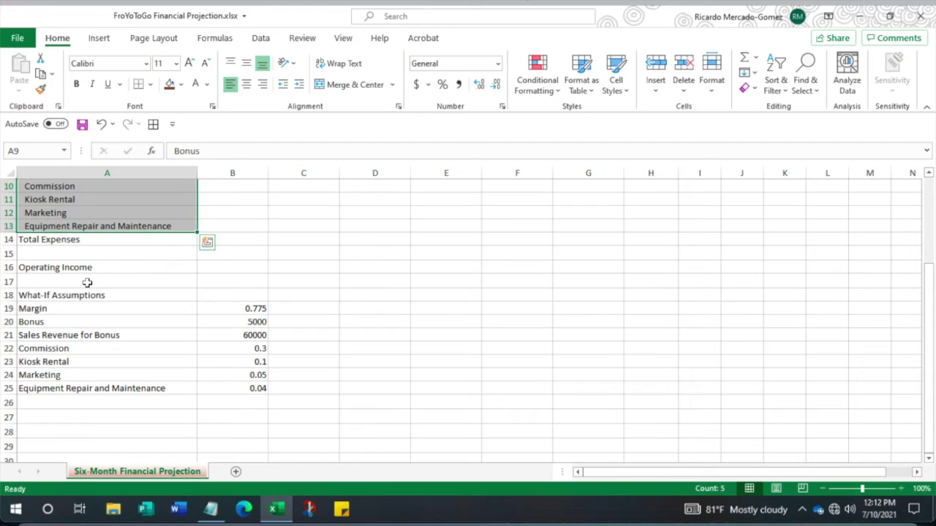
{"action": "left_click_drag", "start_coordinate": [40, 295], "coordinate": [240, 389]}
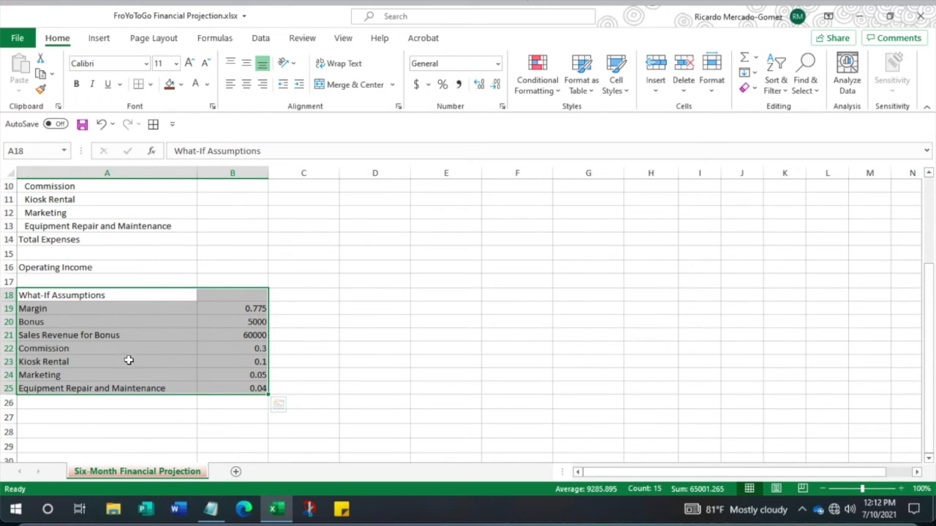
- Put an outside border around the What-If Assumptions block A18:B25
{"action": "scroll", "coordinate": [141, 349], "scroll_direction": "up", "scroll_amount": 2}
{"action": "scroll", "coordinate": [141, 350], "scroll_direction": "up", "scroll_amount": 1}
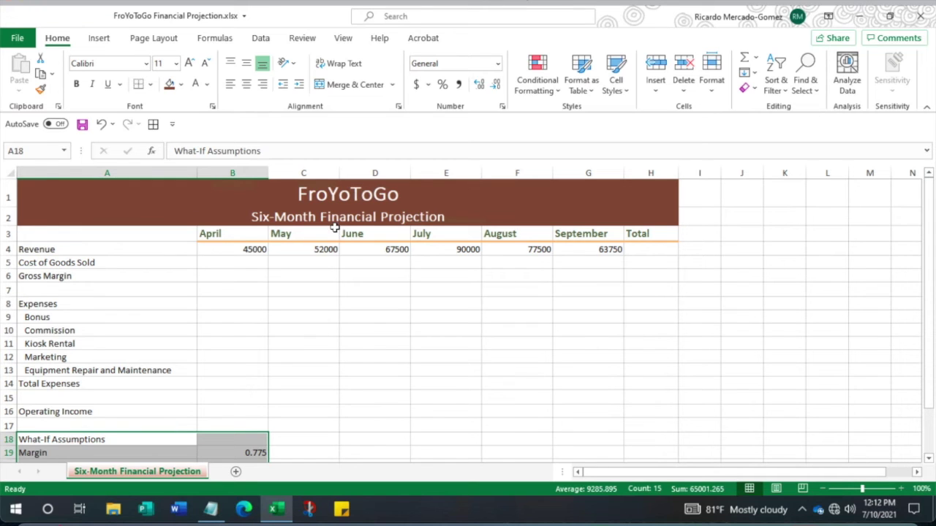
{"action": "scroll", "coordinate": [157, 322], "scroll_direction": "down", "scroll_amount": 2}
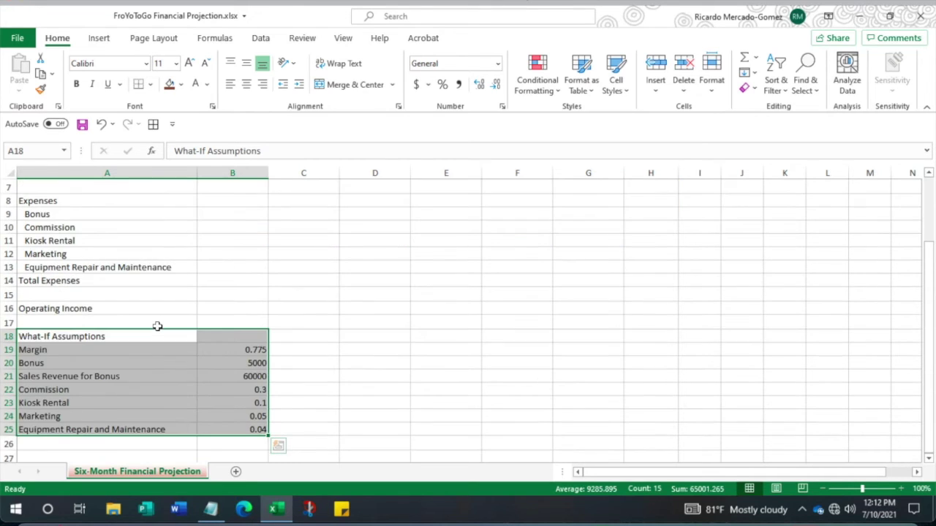
{"action": "scroll", "coordinate": [157, 327], "scroll_direction": "up", "scroll_amount": 1}
{"action": "scroll", "coordinate": [157, 326], "scroll_direction": "down", "scroll_amount": 2}
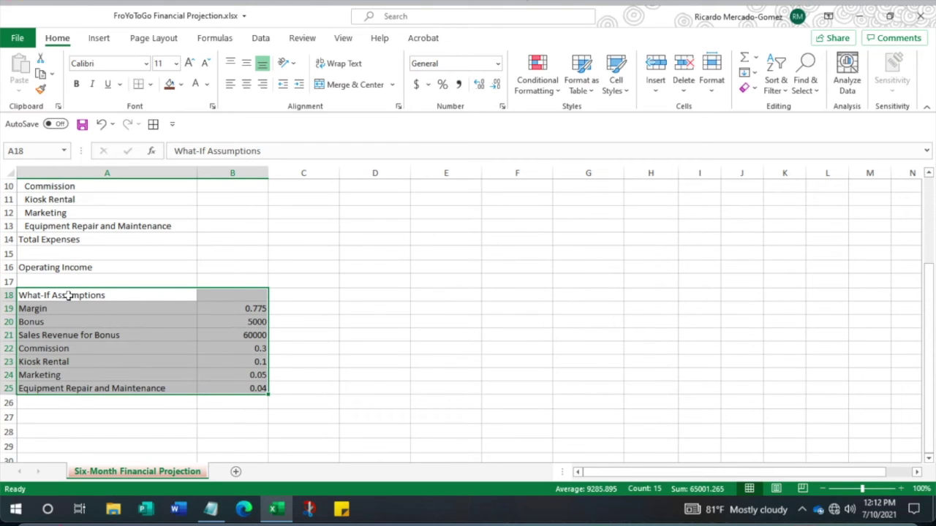
{"action": "left_click", "coordinate": [152, 85]}
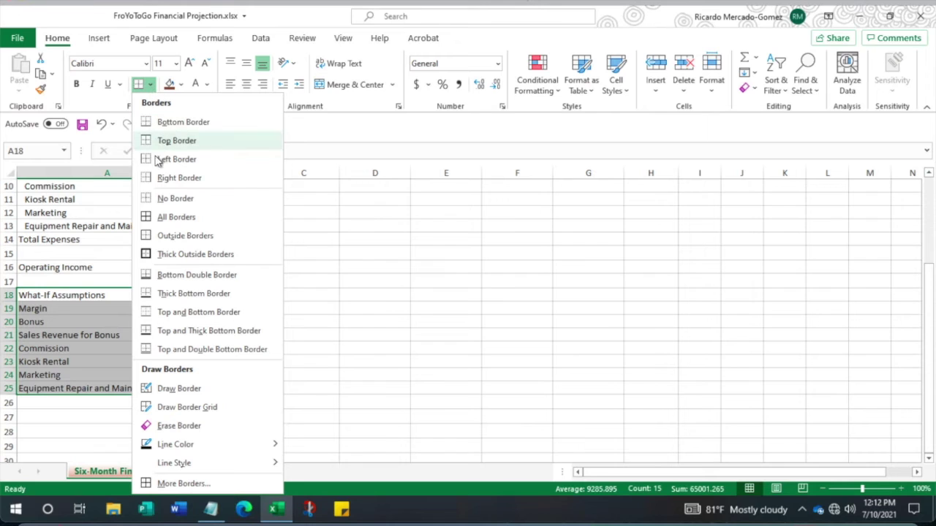
{"action": "left_click", "coordinate": [162, 238]}
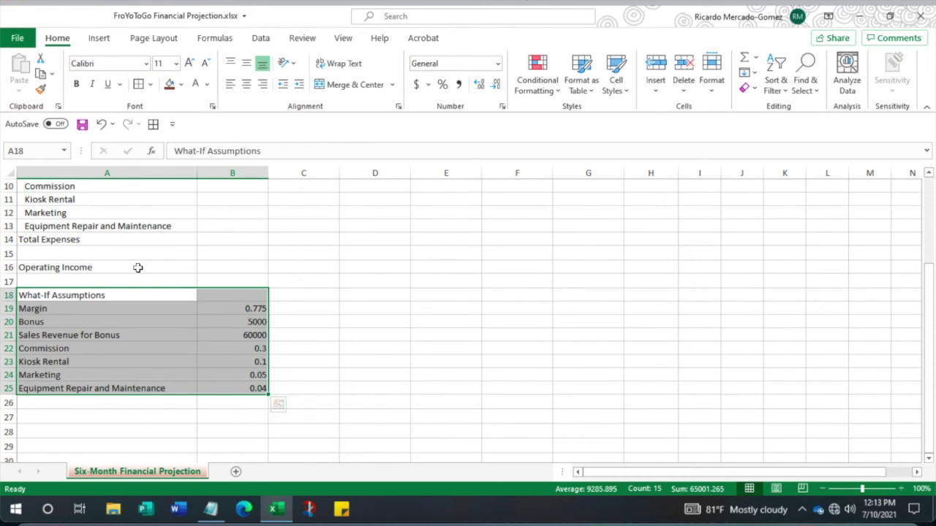
- Merge and centre the heading across A18:B18 as bold 16-point text on dark brown fill
{"action": "left_click", "coordinate": [36, 295]}
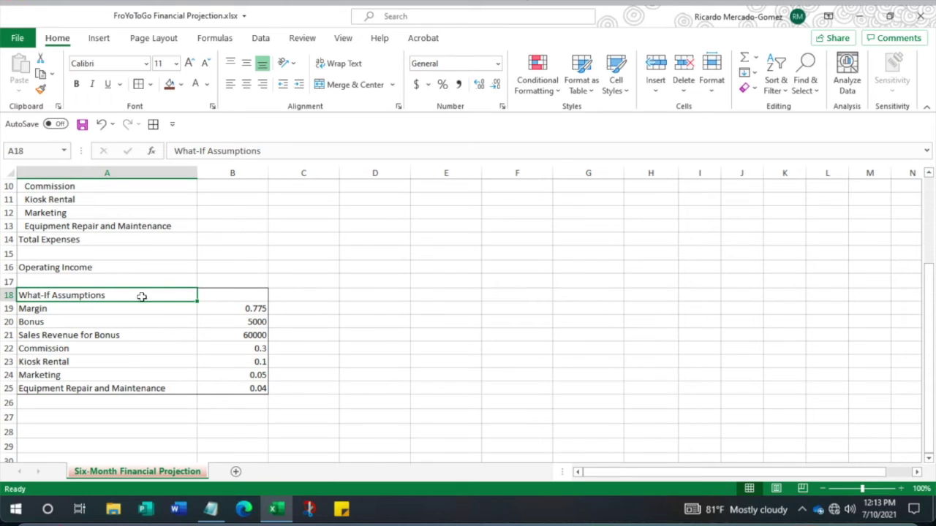
{"action": "left_click_drag", "start_coordinate": [188, 296], "coordinate": [215, 298]}
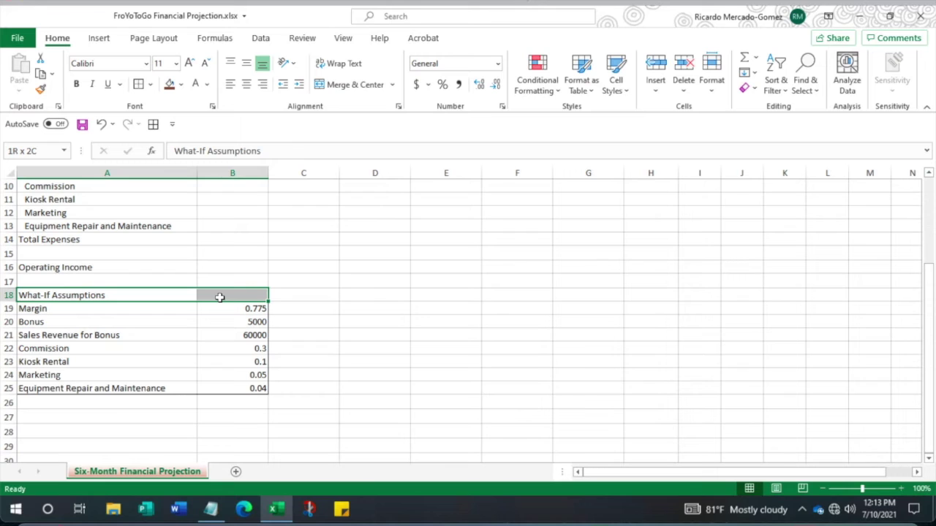
{"action": "left_click", "coordinate": [351, 85]}
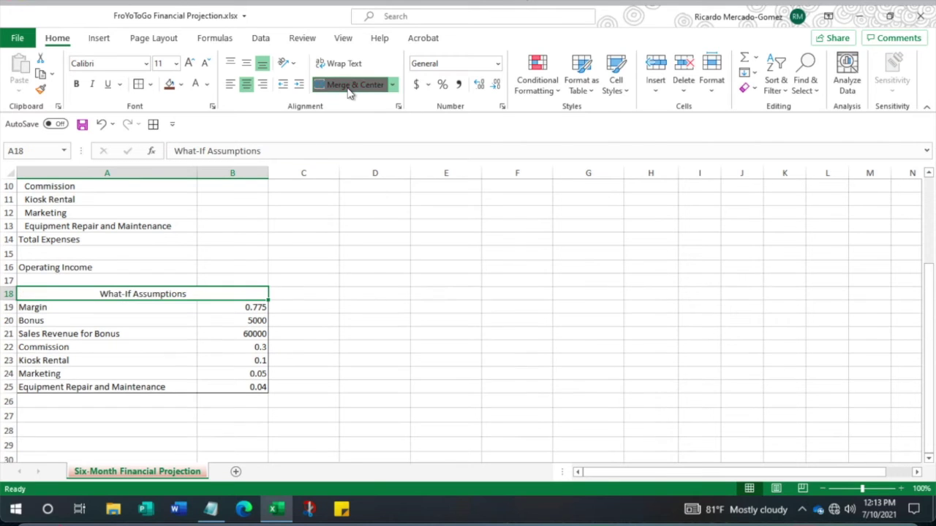
{"action": "left_click", "coordinate": [176, 64]}
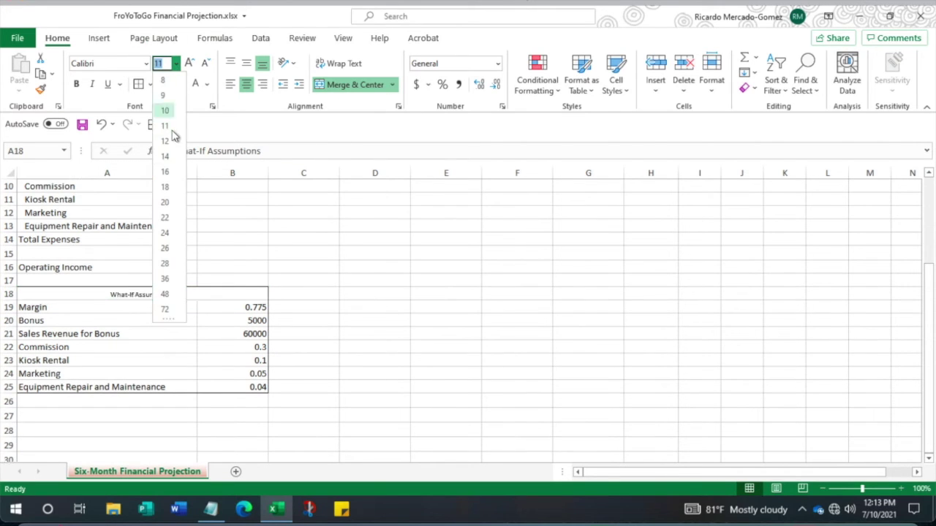
{"action": "left_click", "coordinate": [165, 171]}
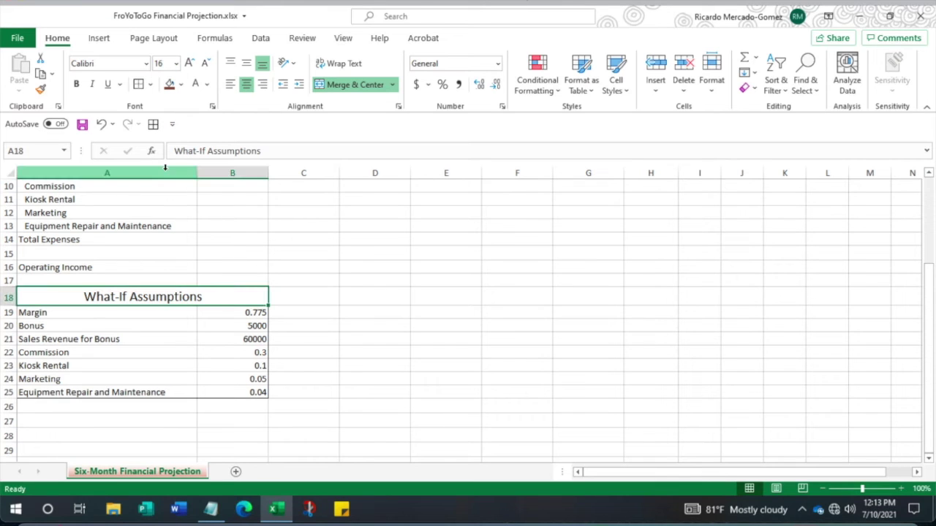
{"action": "left_click", "coordinate": [169, 84]}
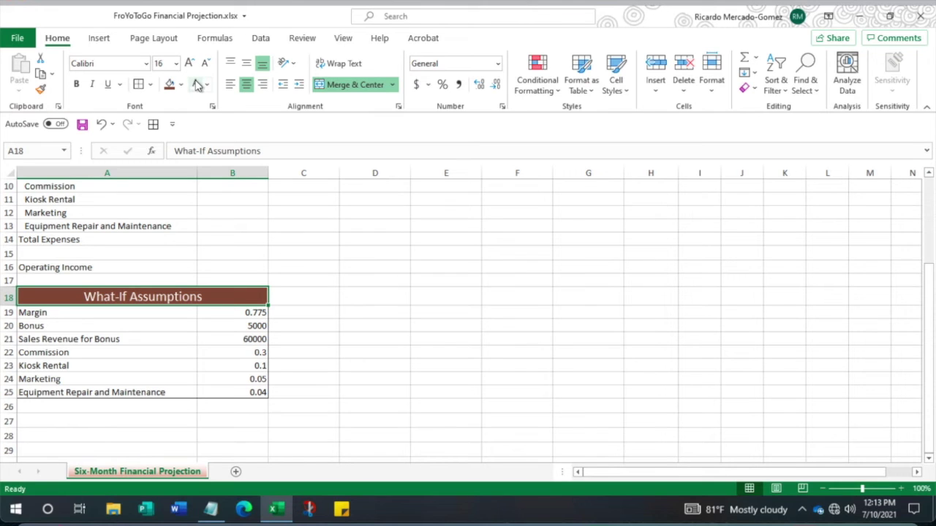
{"action": "left_click", "coordinate": [76, 84]}
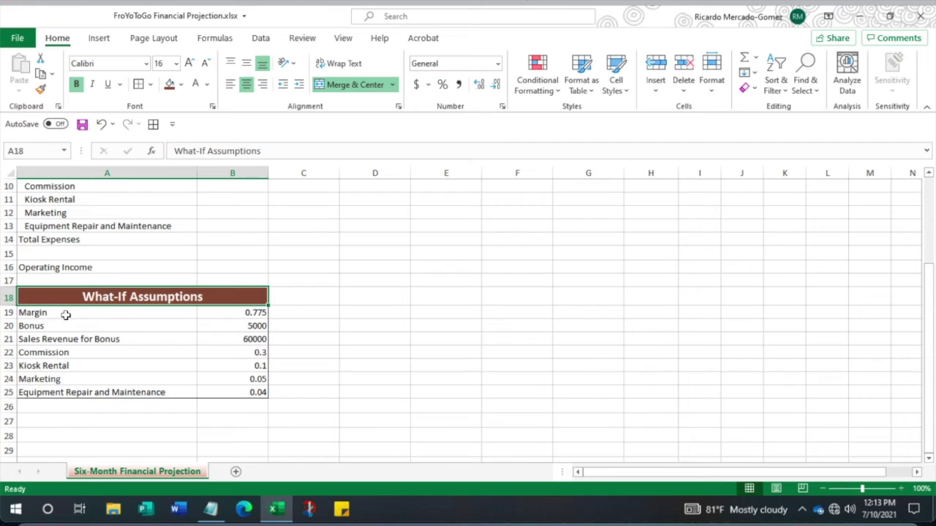
{"action": "left_click_drag", "start_coordinate": [32, 312], "coordinate": [222, 394]}
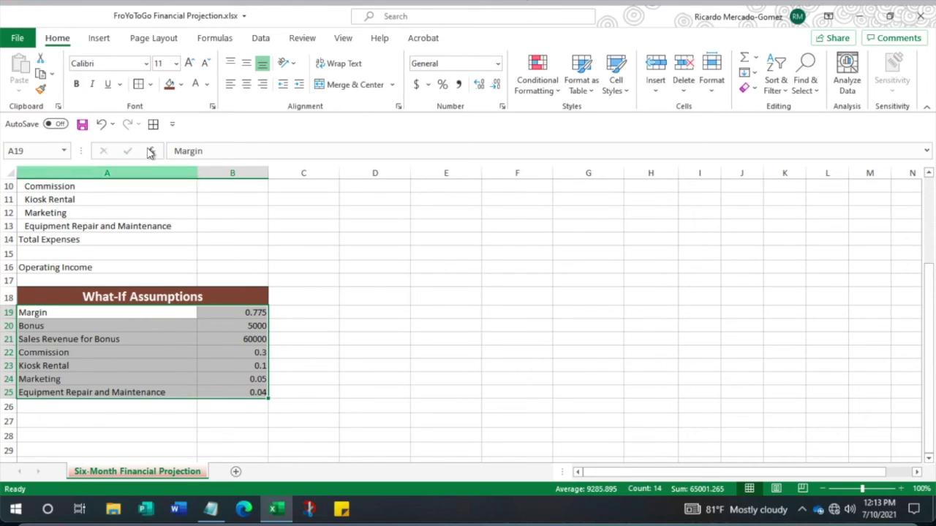
- Add an inside vertical border between the labels and values in A19:B25
{"action": "left_click", "coordinate": [151, 85]}
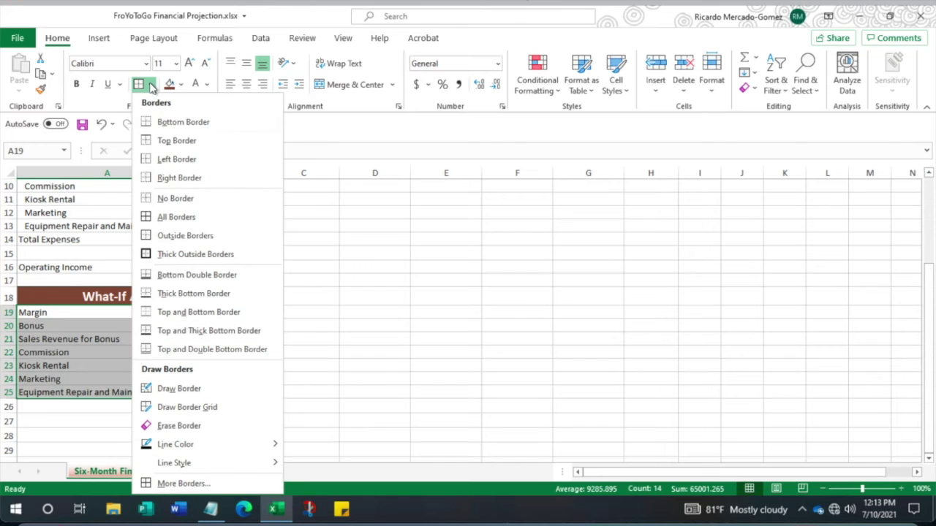
{"action": "left_click", "coordinate": [183, 484]}
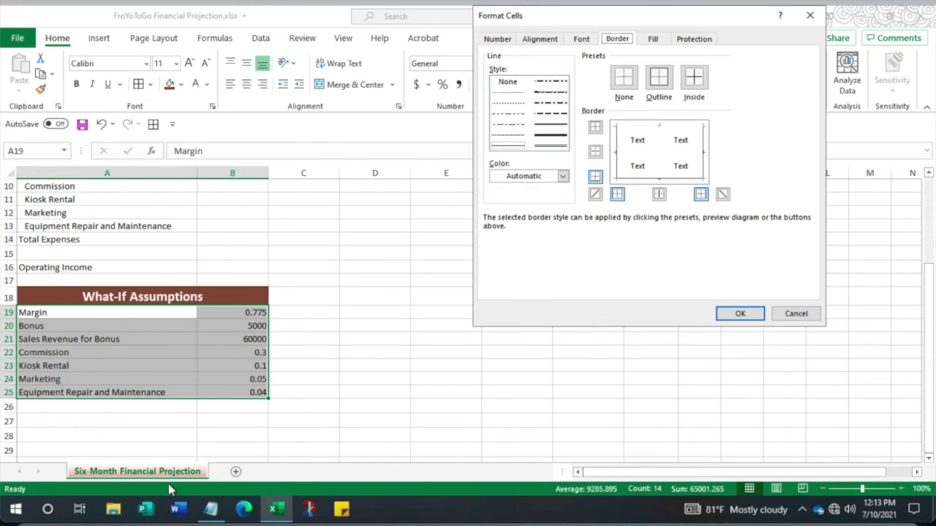
{"action": "left_click", "coordinate": [660, 154]}
{"action": "left_click", "coordinate": [736, 313]}
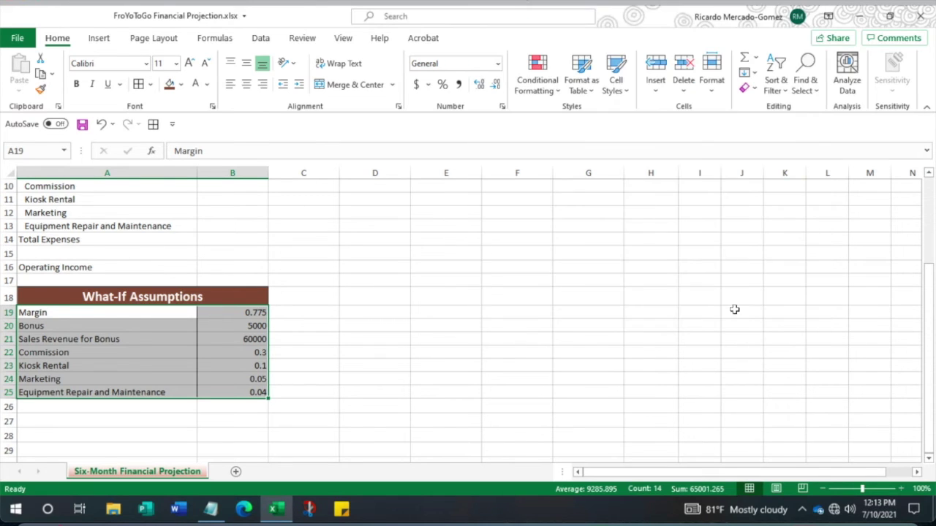
{"action": "left_click", "coordinate": [478, 370]}
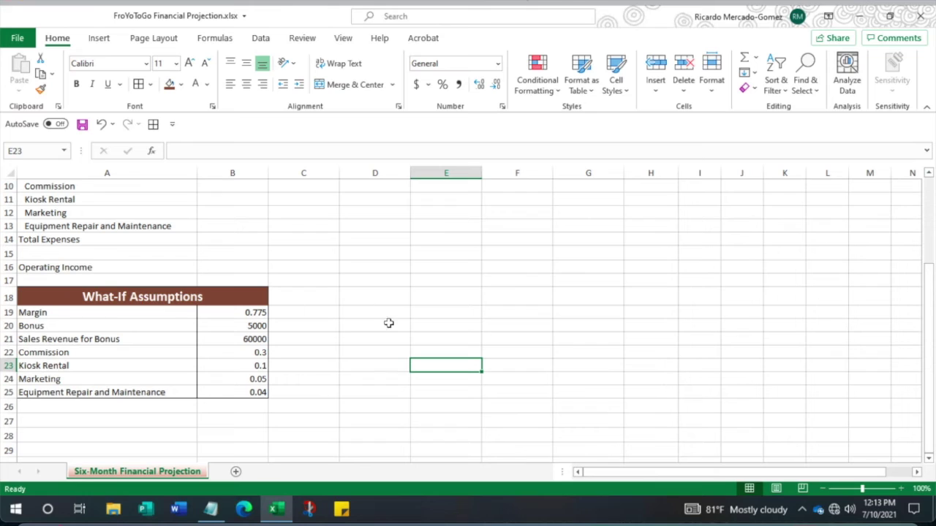
- Right-align the assumption labels Margin through Equipment Repair and Maintenance in A19:A25
{"action": "left_click_drag", "start_coordinate": [38, 312], "coordinate": [42, 393]}
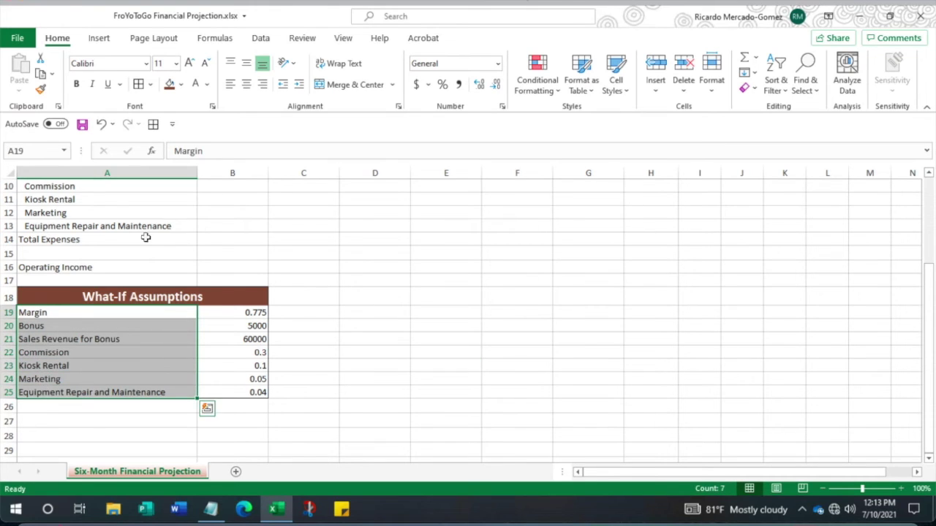
{"action": "left_click", "coordinate": [263, 85]}
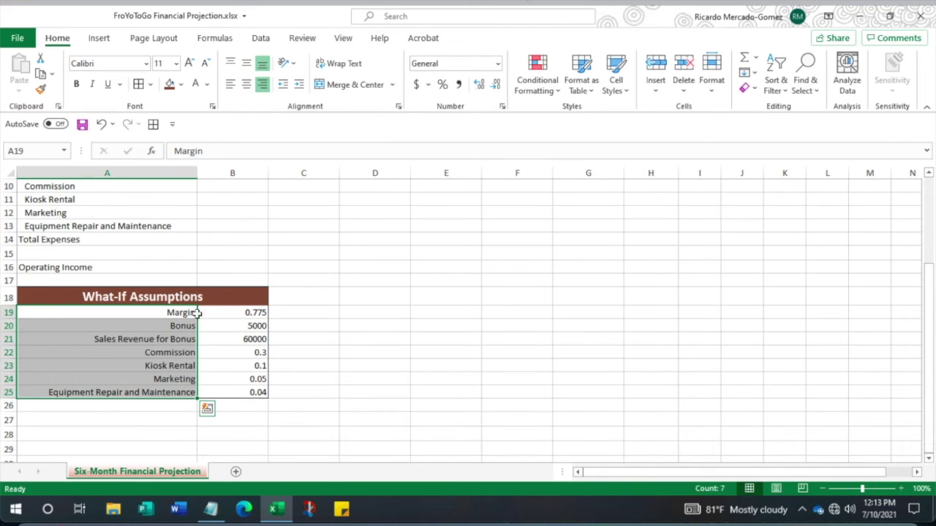
{"action": "left_click", "coordinate": [343, 365]}
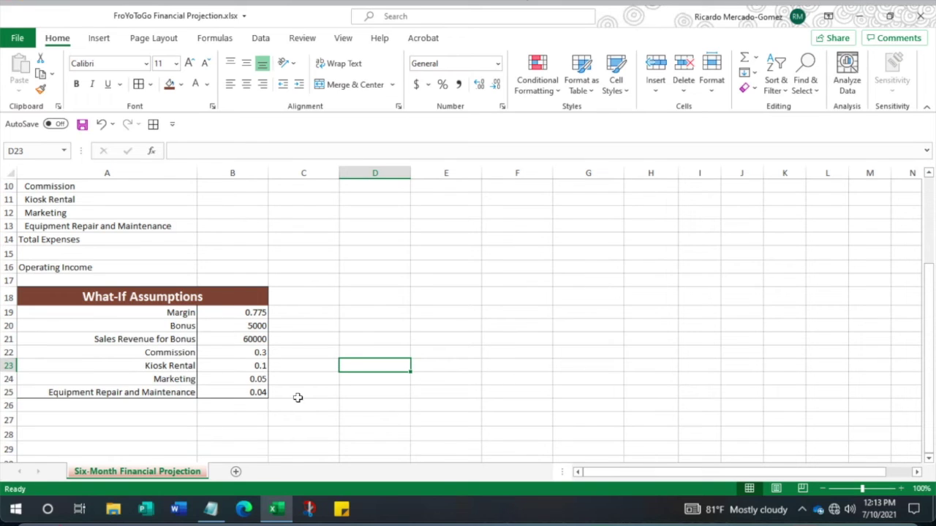
{"action": "left_click_drag", "start_coordinate": [38, 312], "coordinate": [232, 395]}
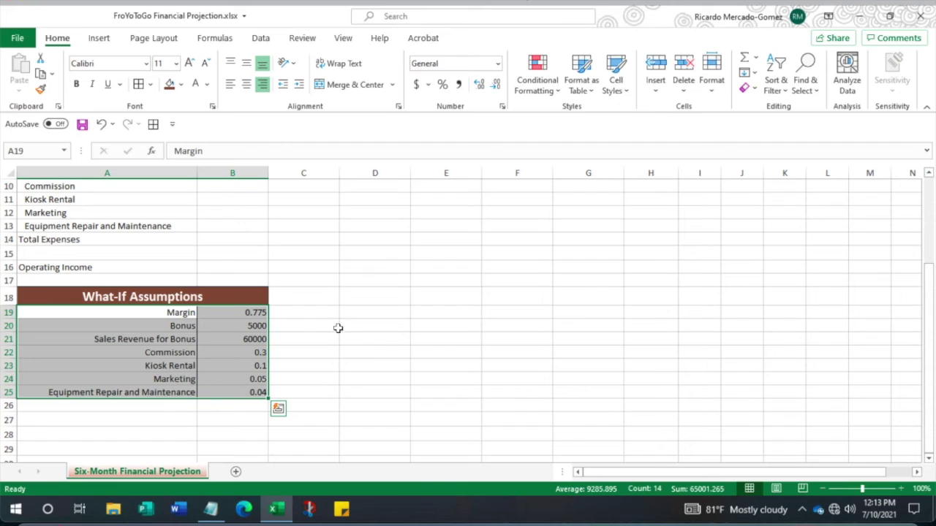
- Apply a light tan theme fill colour to the assumption cells A19:B25
{"action": "left_click", "coordinate": [181, 85]}
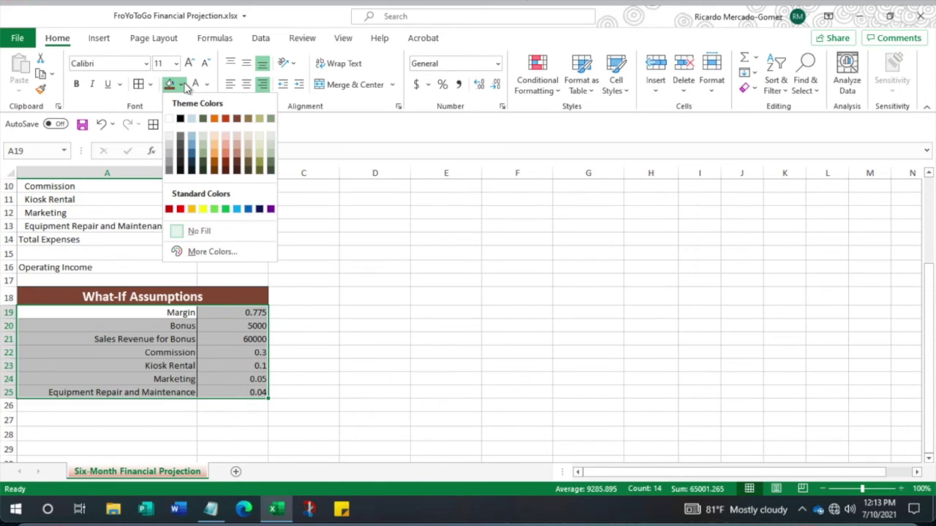
{"action": "left_click", "coordinate": [250, 136]}
{"action": "left_click", "coordinate": [368, 251]}
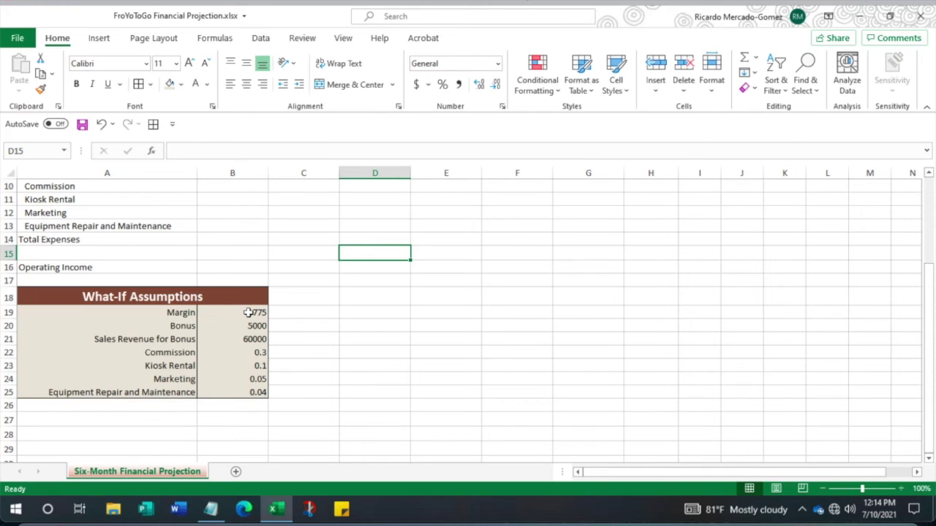
{"action": "left_click", "coordinate": [249, 313]}
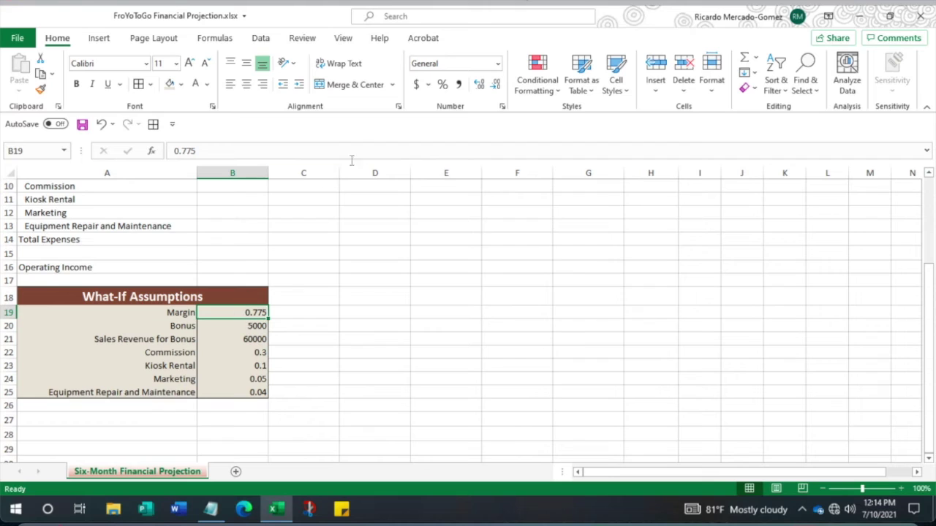
- Show the Margin in B19 as a percentage with two decimals (77.50%)
{"action": "left_click", "coordinate": [444, 87]}
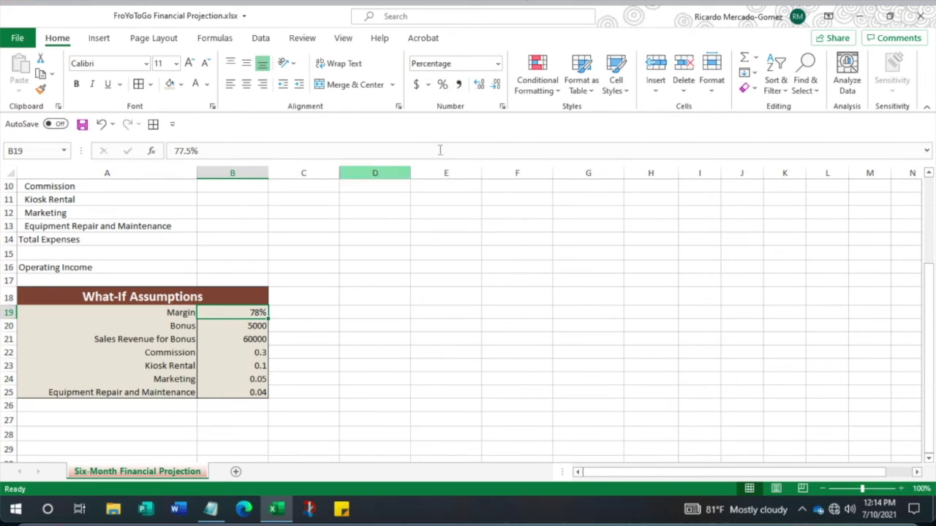
{"action": "left_click", "coordinate": [481, 86]}
{"action": "left_click", "coordinate": [480, 86]}
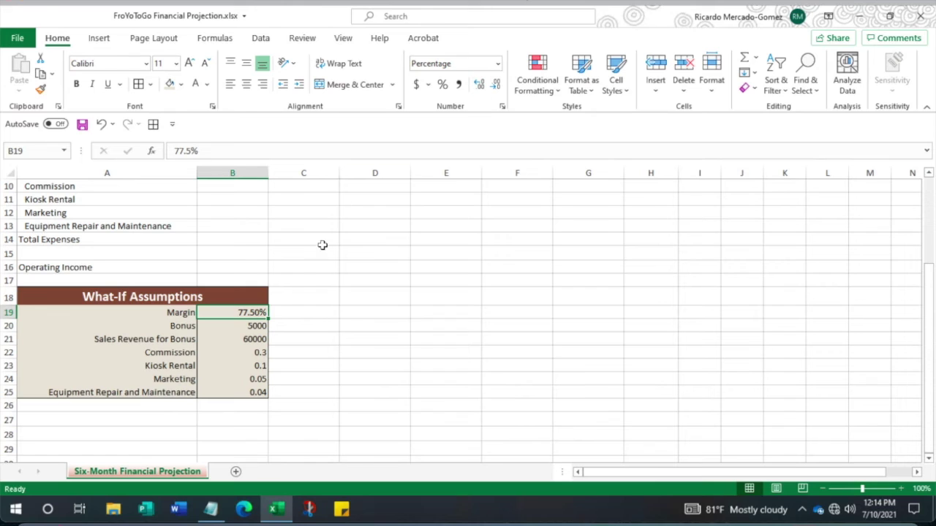
- Format the Bonus and Sales Revenue values in B20:B21 as currency
{"action": "left_click", "coordinate": [245, 329]}
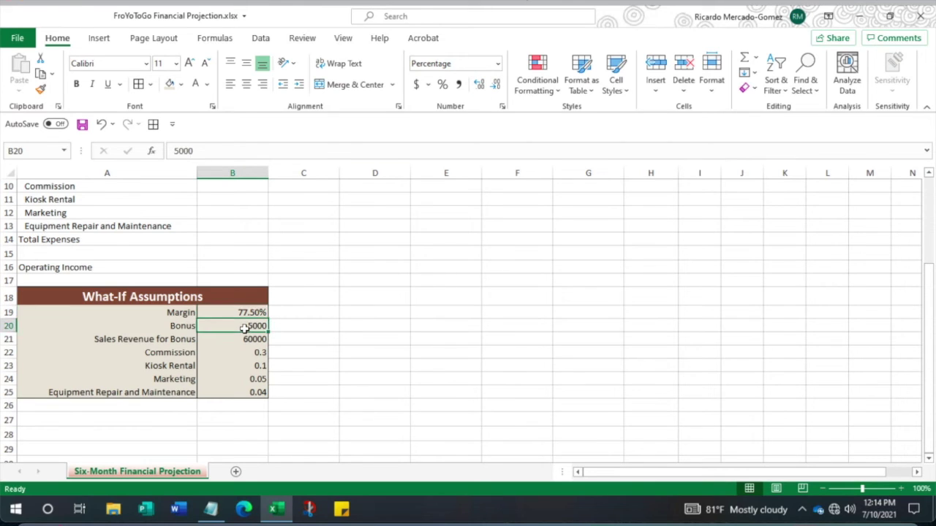
{"action": "left_click_drag", "start_coordinate": [245, 327], "coordinate": [246, 340]}
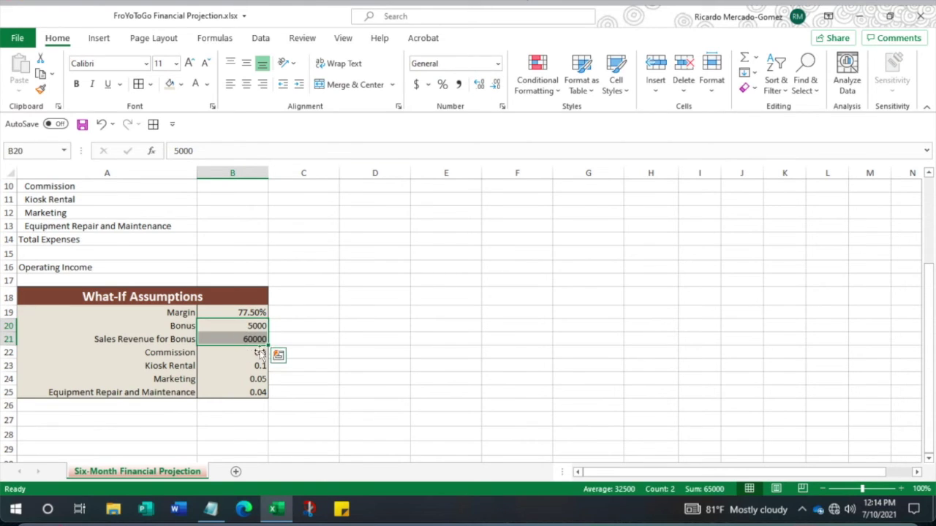
{"action": "left_click", "coordinate": [497, 63]}
{"action": "left_click", "coordinate": [472, 159]}
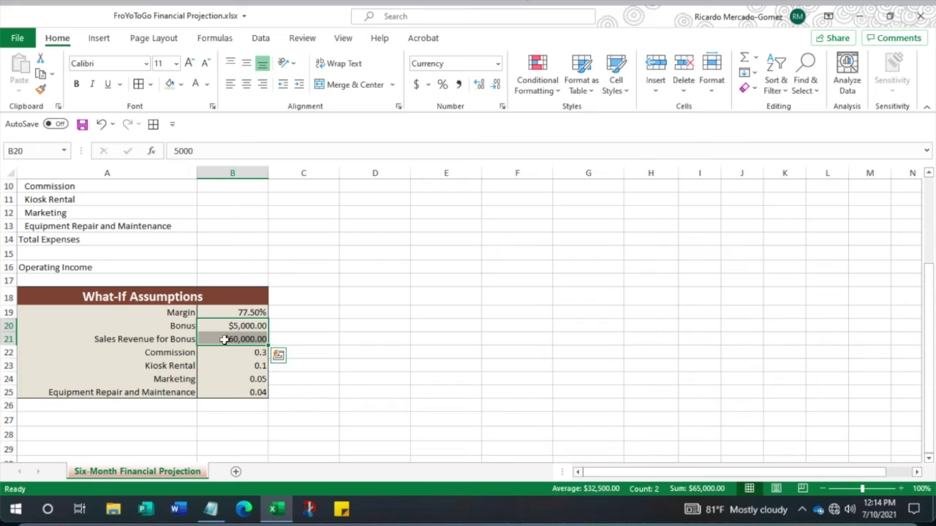
- Show the expense rates in B22:B25 as percentages with two decimals
{"action": "left_click_drag", "start_coordinate": [259, 353], "coordinate": [259, 392]}
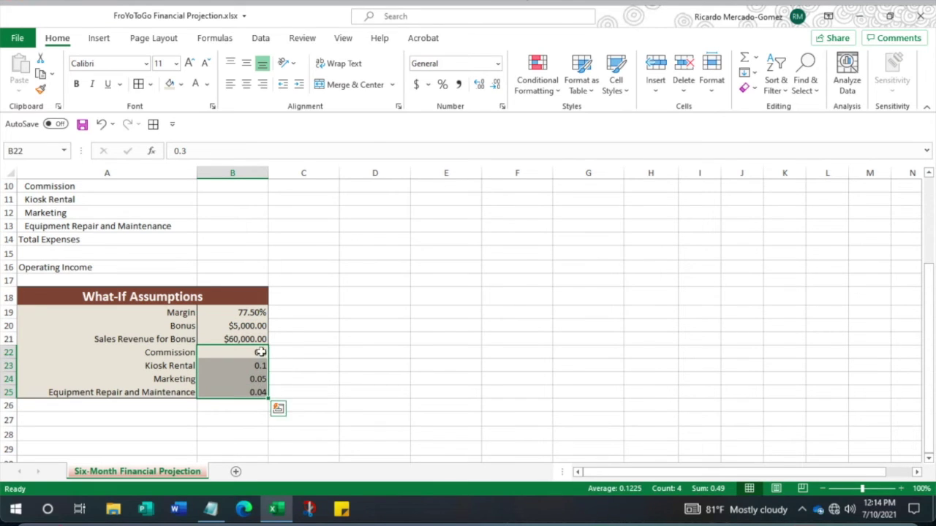
{"action": "left_click", "coordinate": [444, 85]}
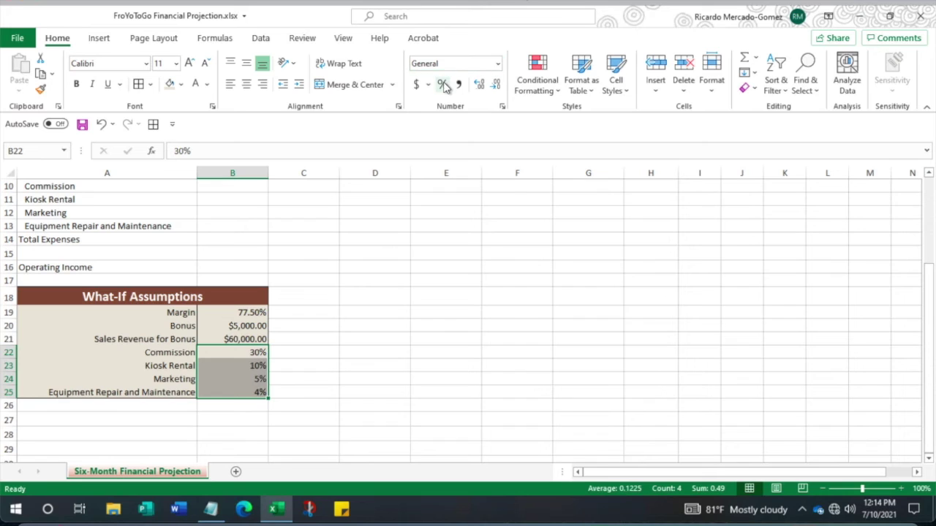
{"action": "left_click", "coordinate": [480, 86]}
{"action": "left_click", "coordinate": [481, 86]}
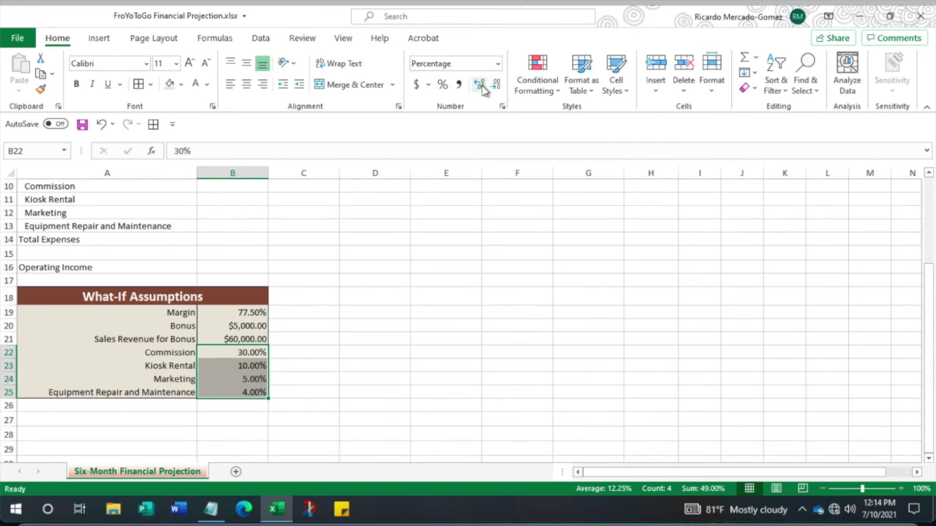
{"action": "left_click", "coordinate": [311, 341]}
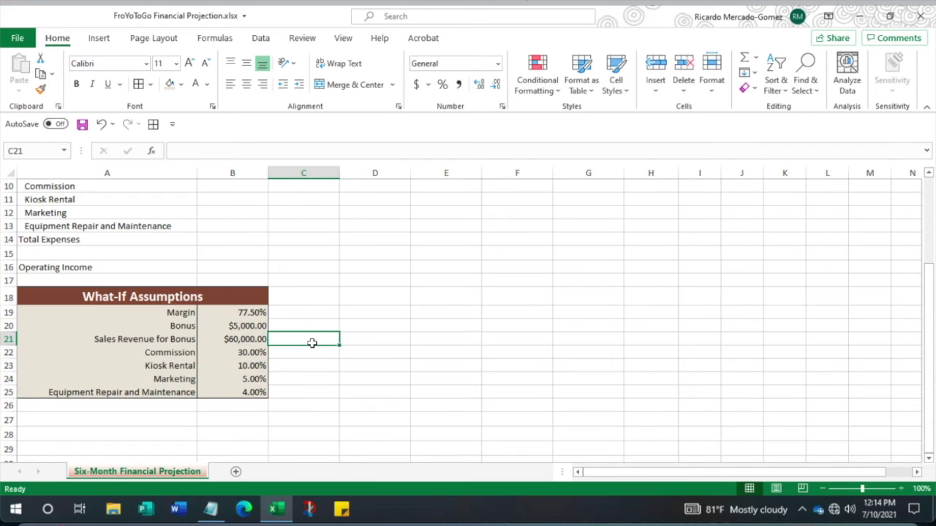
{"action": "left_click", "coordinate": [190, 315]}
{"action": "left_click_drag", "start_coordinate": [170, 314], "coordinate": [234, 389]}
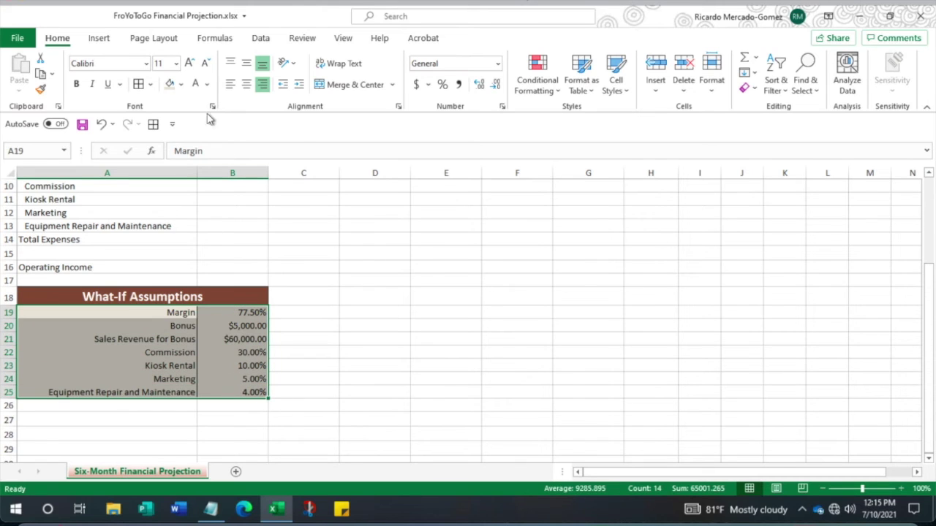
- Set the What-If Assumptions table A19:B25 to 12-point text
{"action": "left_click", "coordinate": [206, 64]}
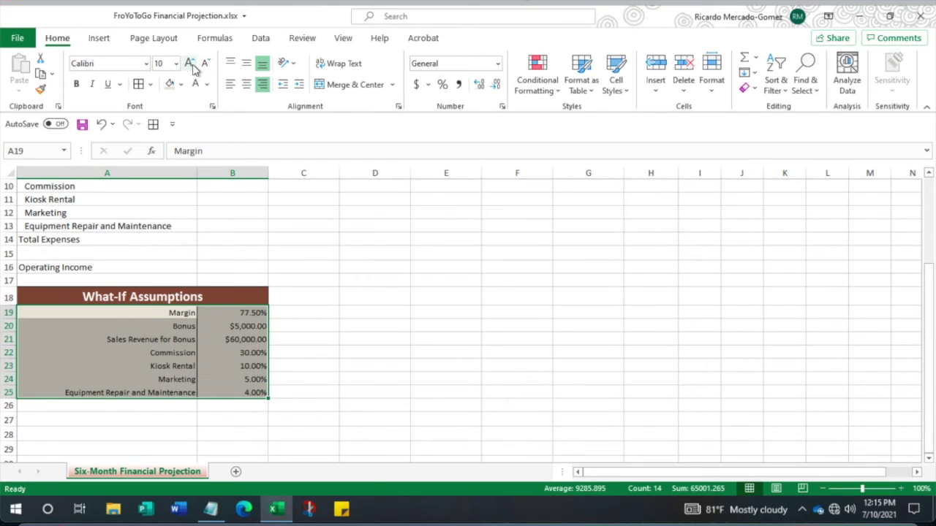
{"action": "left_click", "coordinate": [191, 65]}
{"action": "left_click", "coordinate": [191, 64]}
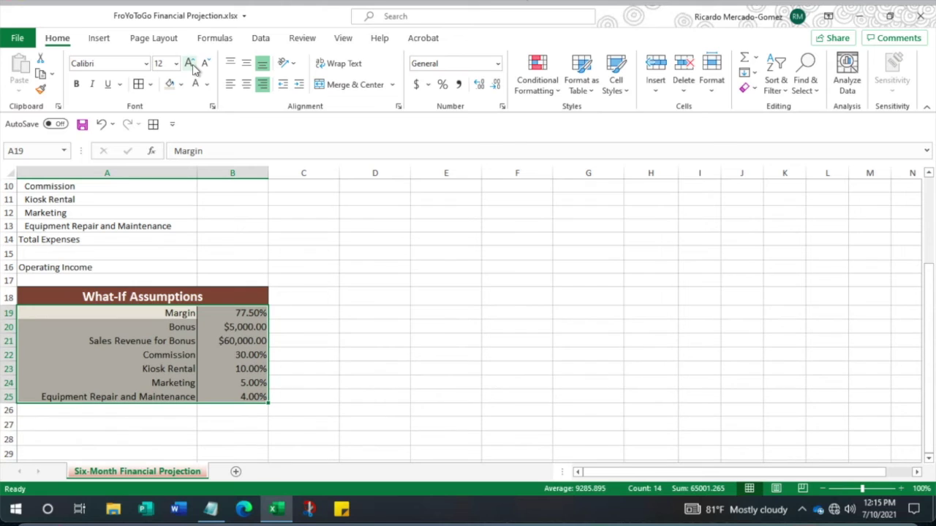
{"action": "left_click", "coordinate": [421, 272]}
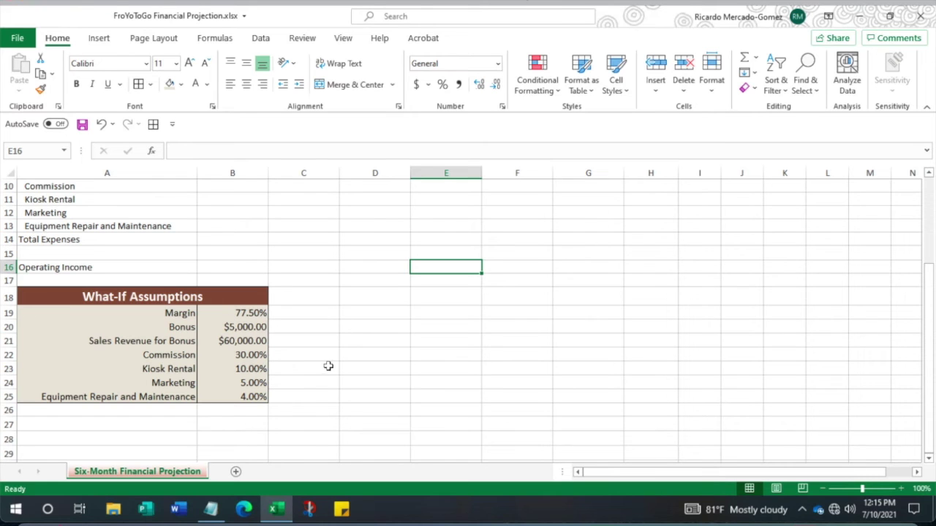
{"action": "scroll", "coordinate": [475, 294], "scroll_direction": "up", "scroll_amount": 3}
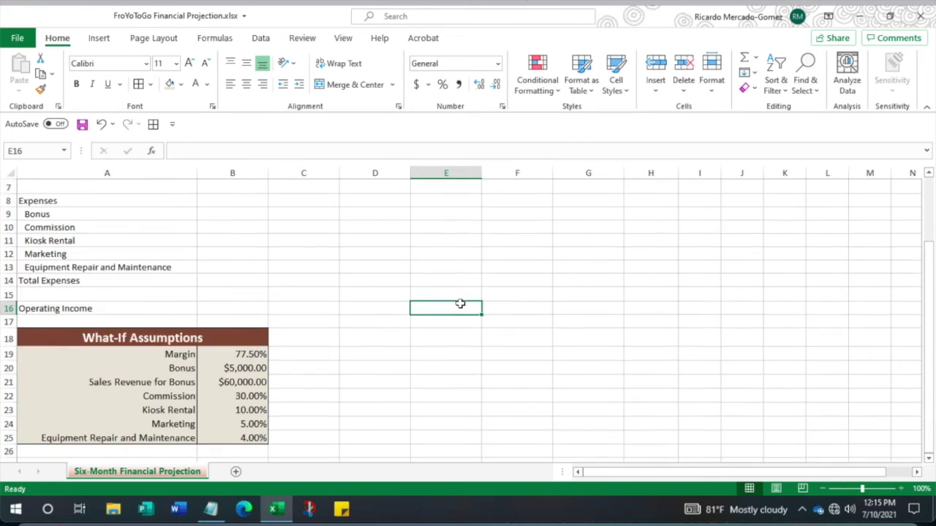
{"action": "scroll", "coordinate": [147, 424], "scroll_direction": "down", "scroll_amount": 2}
- Select the monthly figures in rows 4 to 6 for number formatting
{"action": "scroll", "coordinate": [167, 395], "scroll_direction": "up", "scroll_amount": 1}
{"action": "scroll", "coordinate": [167, 394], "scroll_direction": "up", "scroll_amount": 1}
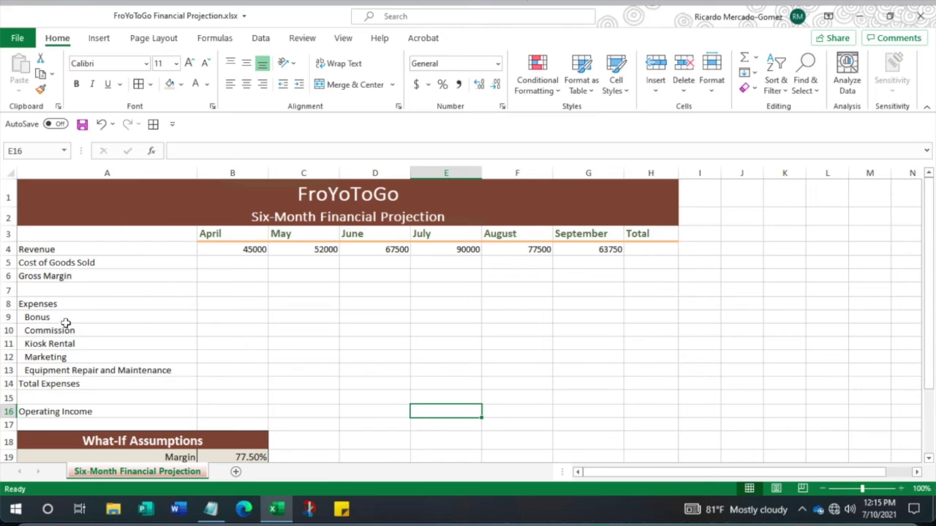
{"action": "scroll", "coordinate": [226, 338], "scroll_direction": "down", "scroll_amount": 2}
{"action": "scroll", "coordinate": [226, 338], "scroll_direction": "up", "scroll_amount": 2}
{"action": "left_click_drag", "start_coordinate": [240, 260], "coordinate": [636, 276]}
{"action": "left_click", "coordinate": [497, 67]}
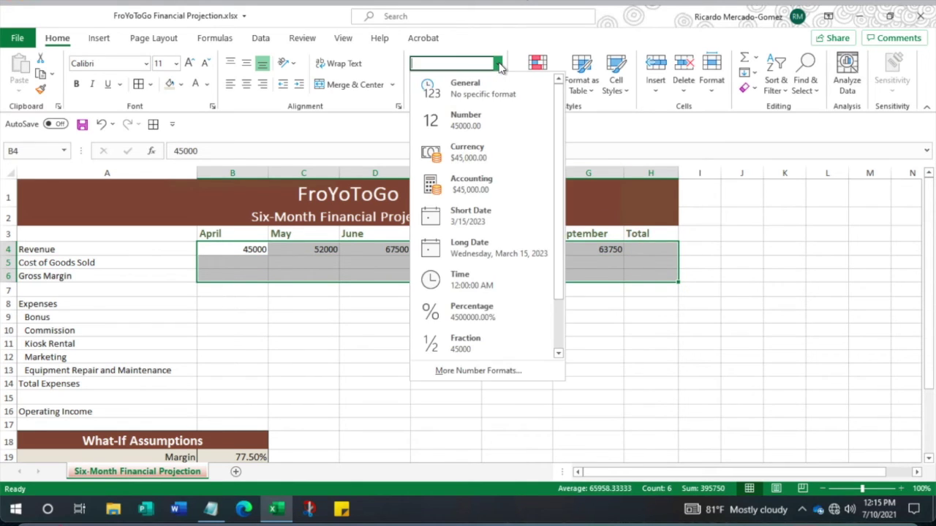
- Apply Currency format to the monthly figures in B4:H6, e.g. $45,000.00 for April
{"action": "left_click", "coordinate": [481, 157]}
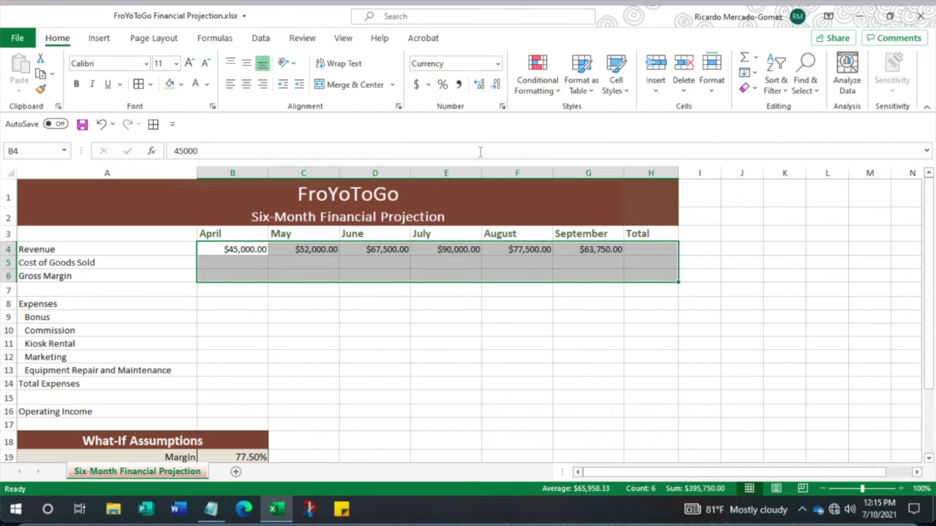
{"action": "left_click", "coordinate": [317, 320]}
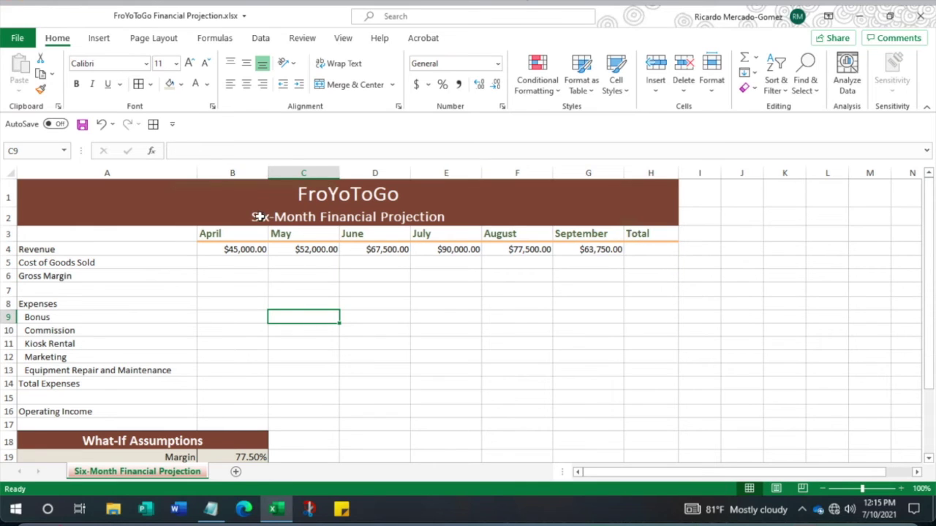
{"action": "left_click", "coordinate": [292, 217]}
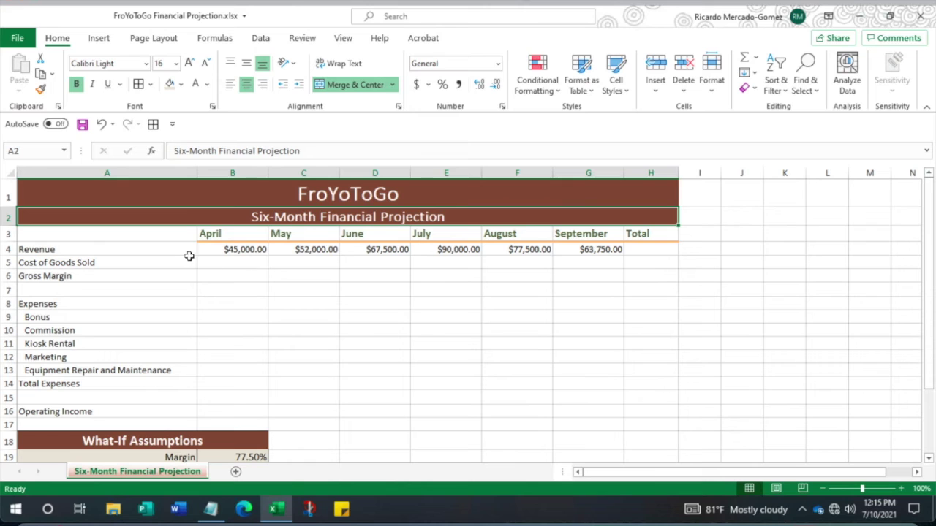
- Select the whole Expenses row from A8 to H8
{"action": "scroll", "coordinate": [249, 273], "scroll_direction": "down", "scroll_amount": 3}
{"action": "scroll", "coordinate": [249, 273], "scroll_direction": "up", "scroll_amount": 3}
{"action": "left_click_drag", "start_coordinate": [209, 306], "coordinate": [643, 304]}
{"action": "left_click_drag", "start_coordinate": [30, 303], "coordinate": [639, 305]}
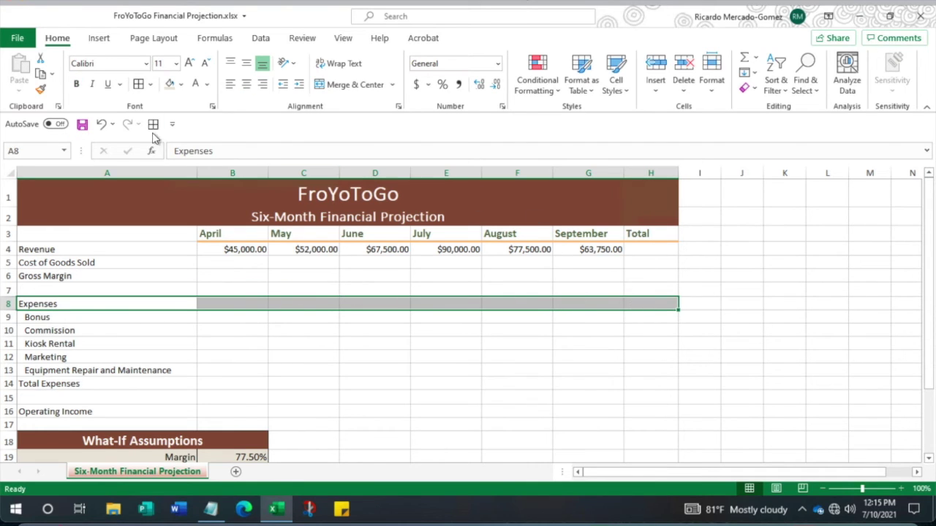
- Fill A8:H8 with light tan to match the What-If Assumptions rows
{"action": "left_click", "coordinate": [182, 85]}
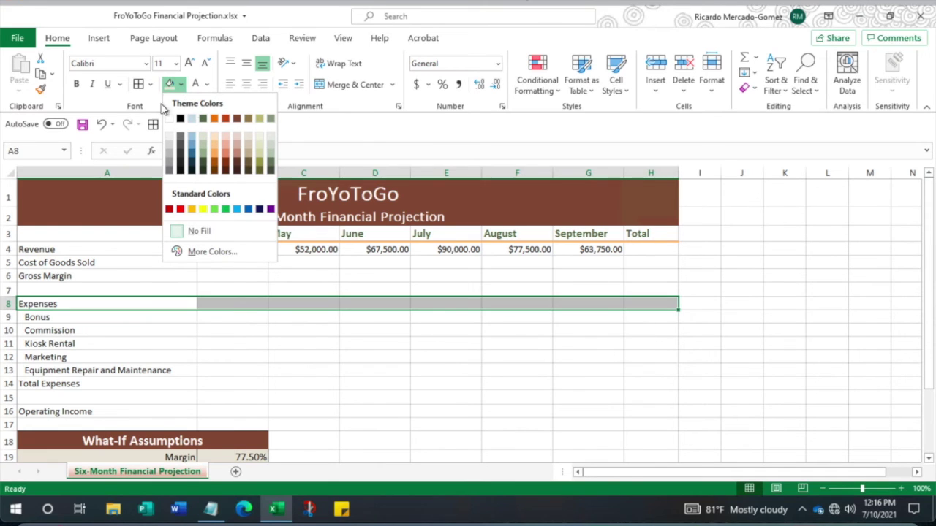
{"action": "left_click", "coordinate": [170, 85]}
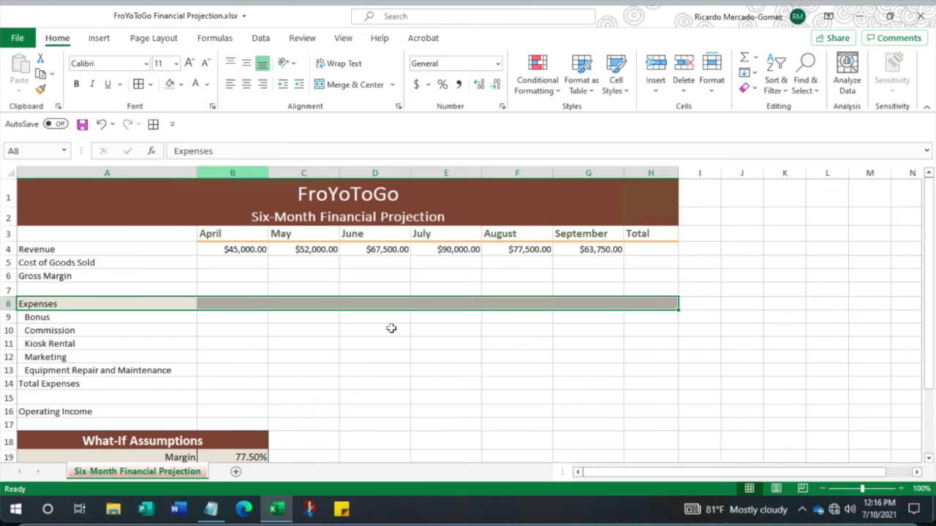
{"action": "left_click", "coordinate": [499, 379]}
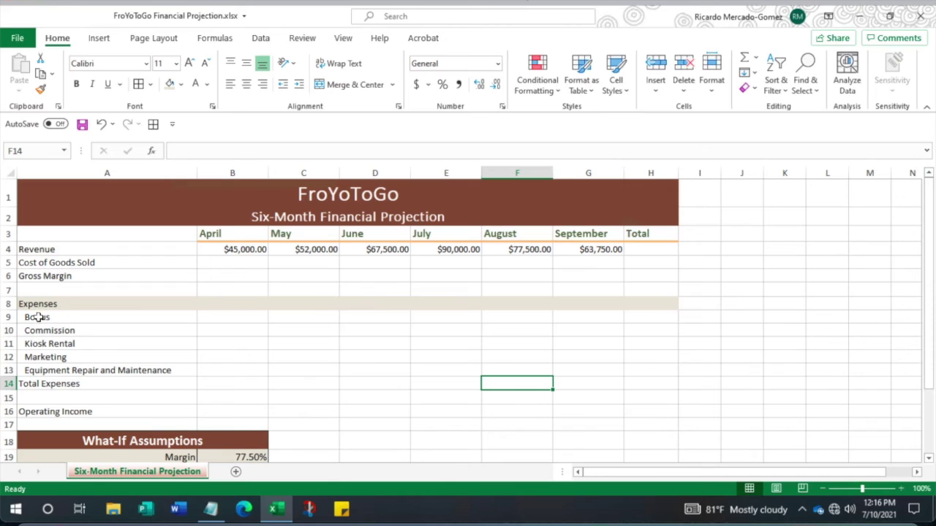
- Apply Currency format to the expense cells B9:H14
{"action": "left_click", "coordinate": [226, 318]}
{"action": "left_click_drag", "start_coordinate": [228, 322], "coordinate": [651, 385]}
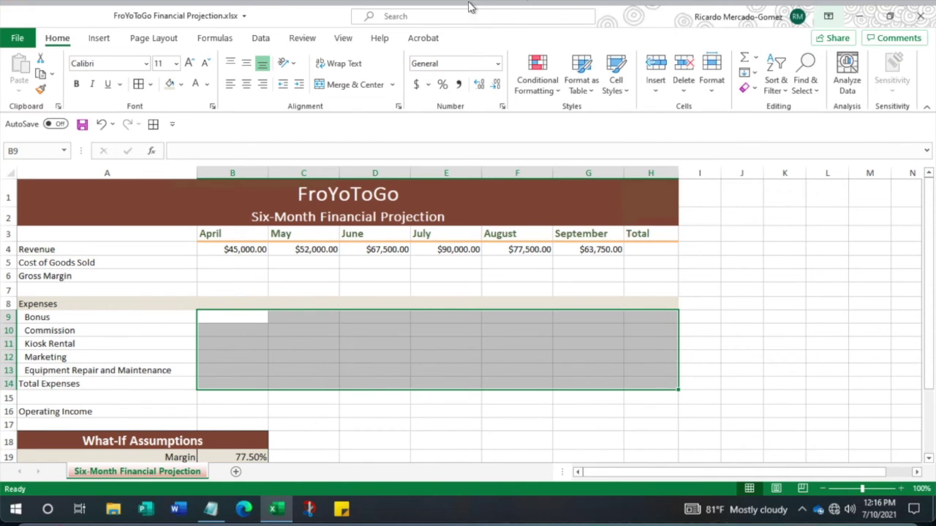
{"action": "left_click", "coordinate": [497, 63]}
{"action": "left_click", "coordinate": [471, 149]}
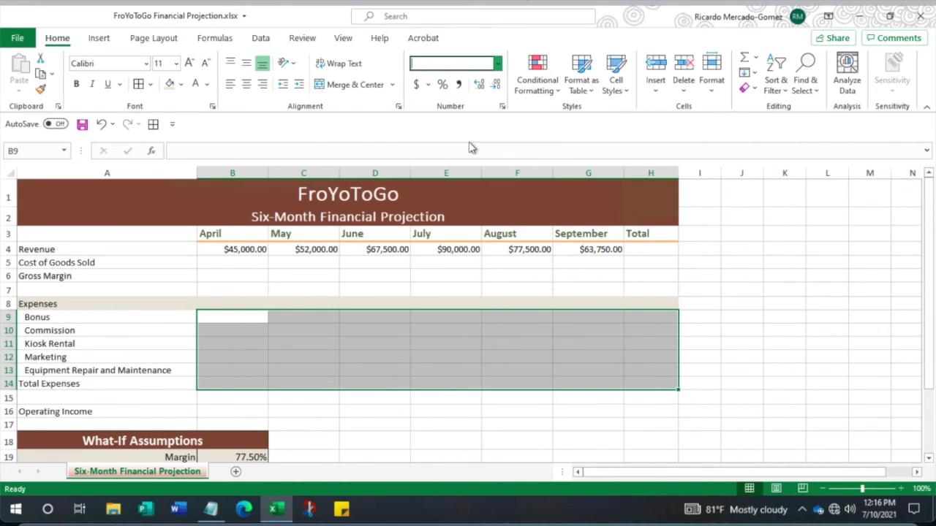
- Apply Currency format to the Operating Income cells B16:H16
{"action": "left_click_drag", "start_coordinate": [221, 410], "coordinate": [645, 421]}
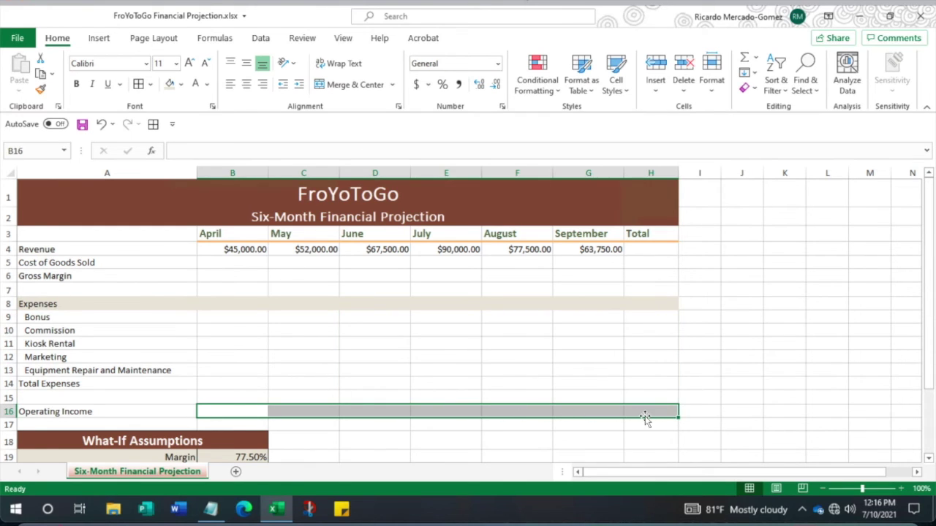
{"action": "left_click", "coordinate": [498, 65]}
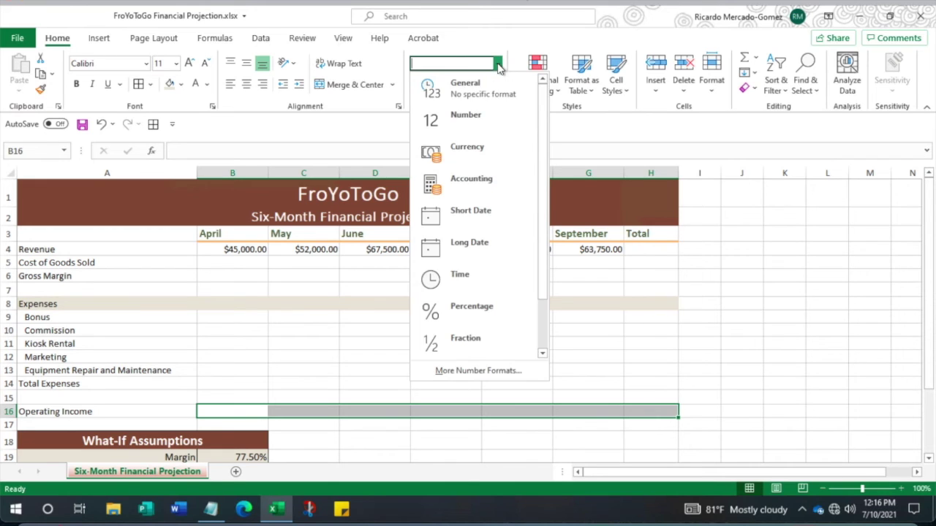
{"action": "left_click", "coordinate": [473, 150]}
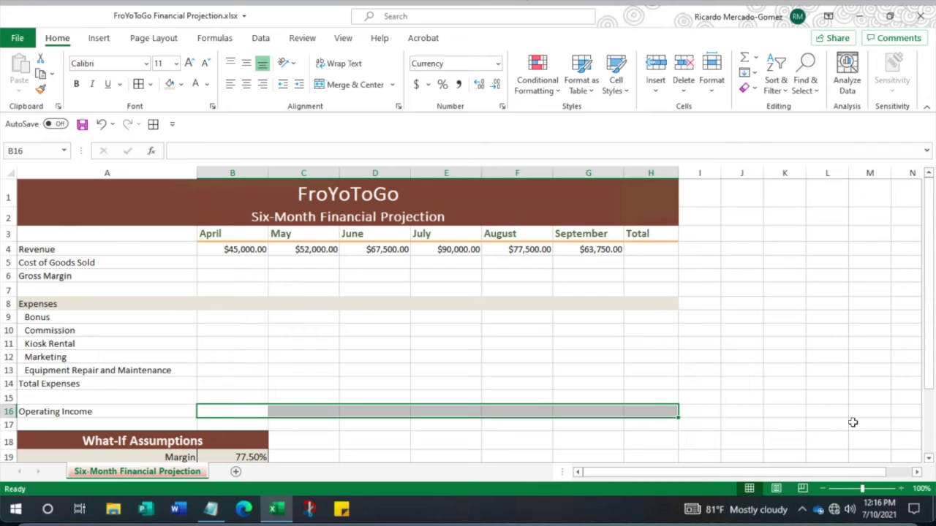
{"action": "left_click", "coordinate": [900, 489]}
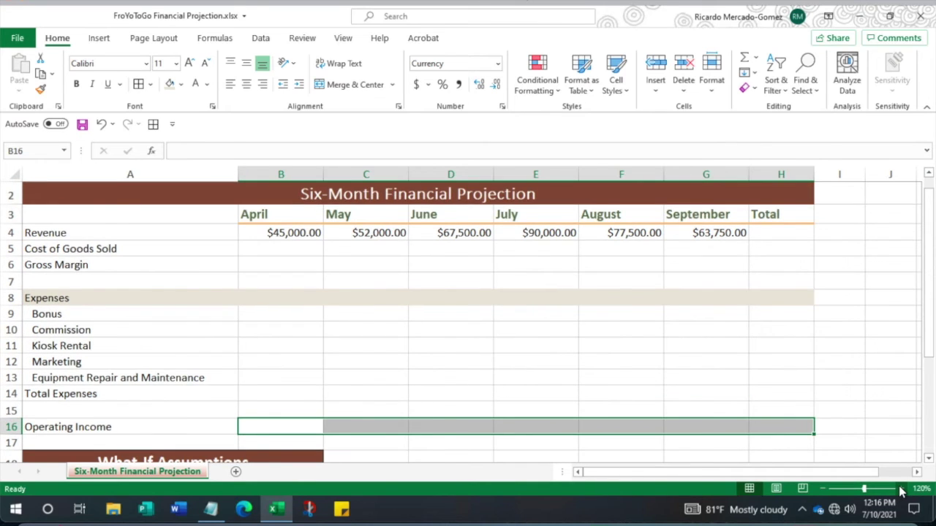
- Zoom the sheet to 130% and collapse the ribbon to its tab names only
{"action": "left_click", "coordinate": [902, 489]}
{"action": "scroll", "coordinate": [904, 382], "scroll_direction": "up", "scroll_amount": 1}
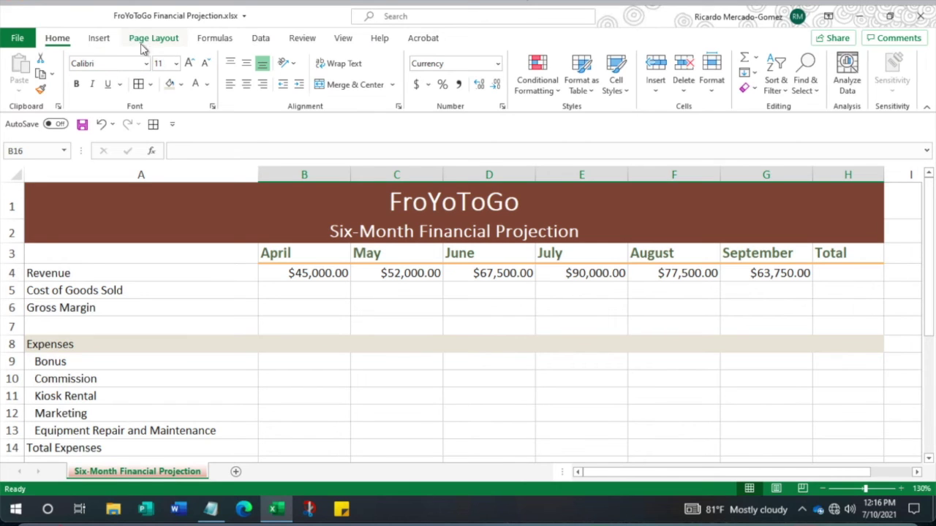
{"action": "left_click", "coordinate": [928, 110]}
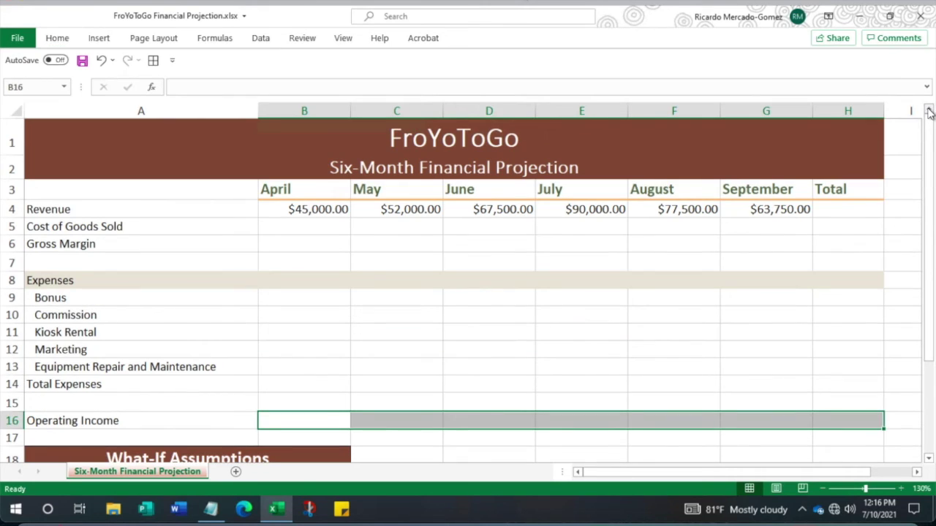
{"action": "left_click", "coordinate": [57, 40]}
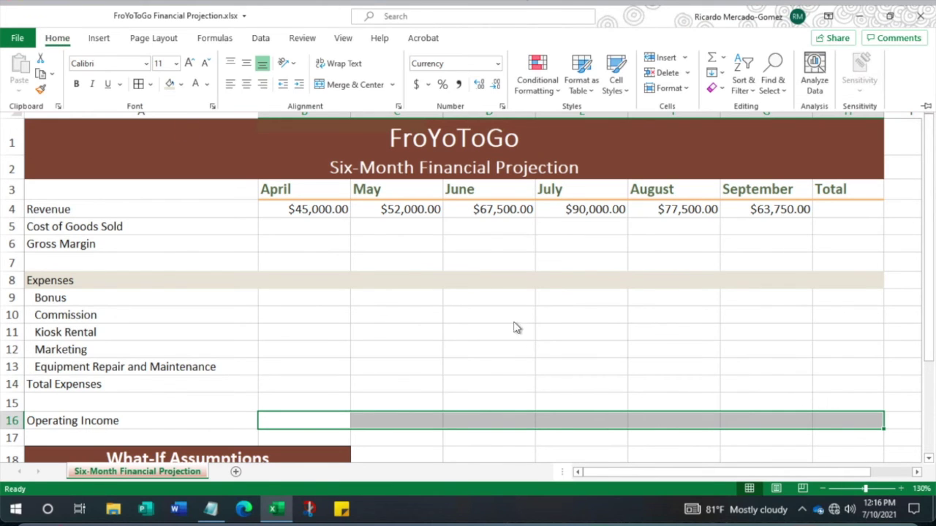
{"action": "left_click", "coordinate": [539, 344]}
{"action": "left_click", "coordinate": [56, 39]}
{"action": "left_click", "coordinate": [927, 106]}
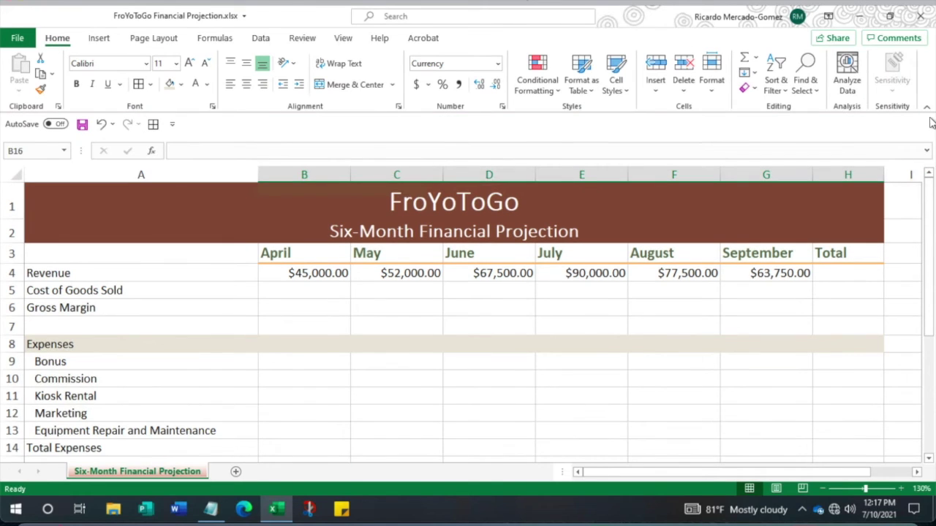
{"action": "left_click", "coordinate": [927, 109]}
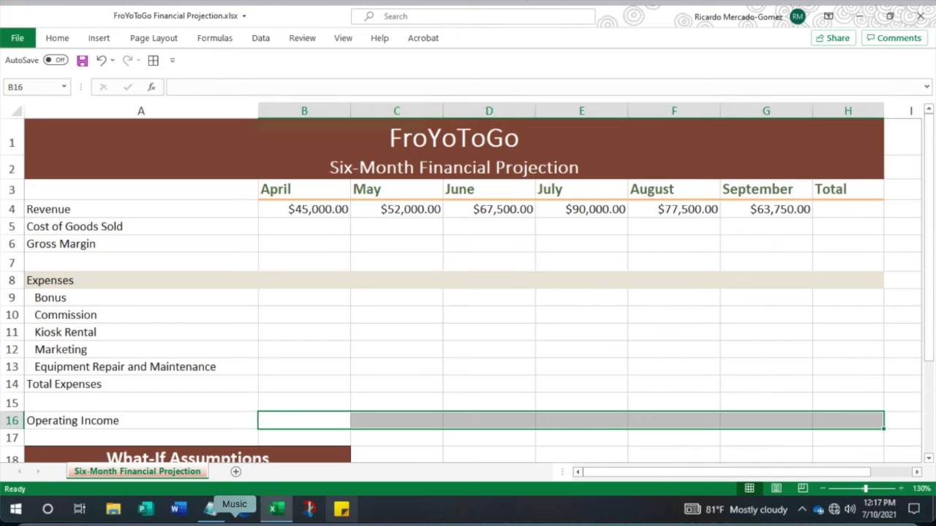
{"action": "left_click", "coordinate": [210, 510]}
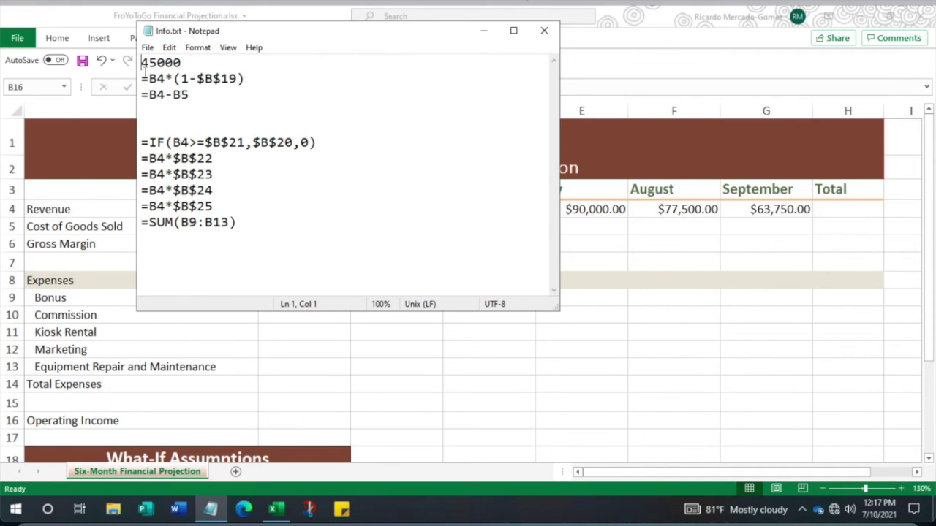
- Copy =B4*(1-$B$19) from Info.txt into B5, giving $10,125.00
{"action": "left_click_drag", "start_coordinate": [139, 78], "coordinate": [247, 78]}
{"action": "key", "text": "ctrl+c"}
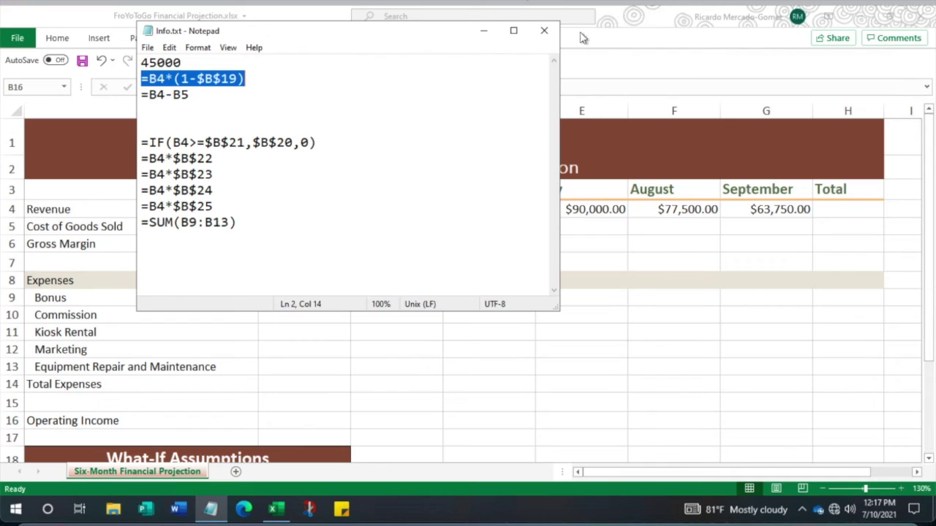
{"action": "left_click", "coordinate": [481, 31]}
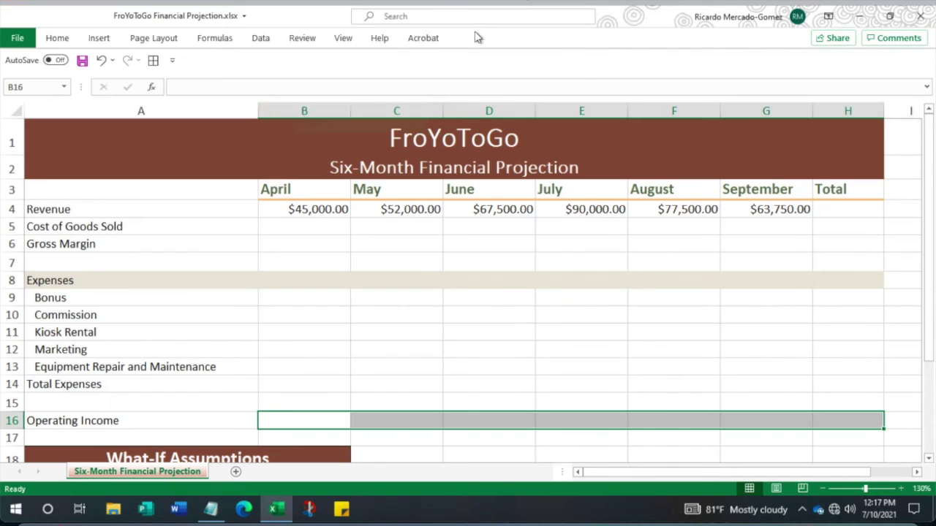
{"action": "left_click", "coordinate": [286, 227]}
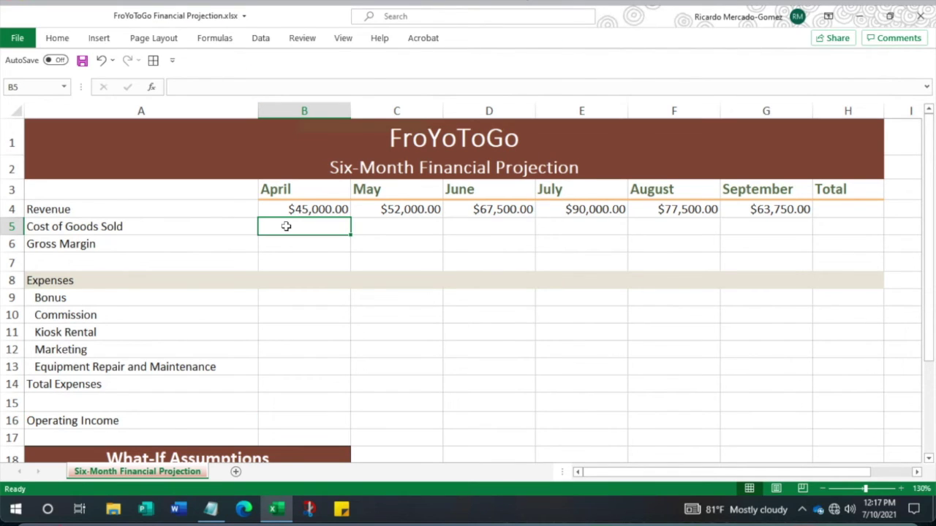
{"action": "key", "text": "ctrl+v"}
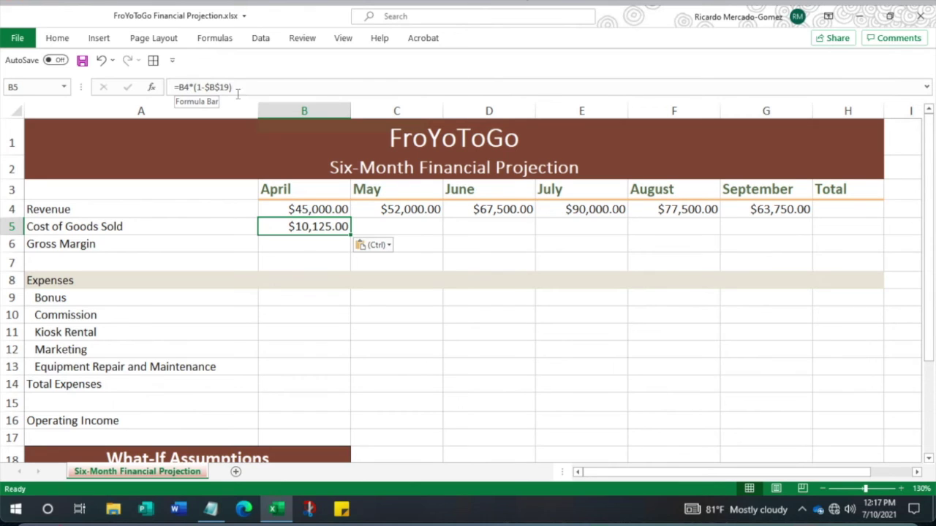
{"action": "left_click", "coordinate": [198, 86]}
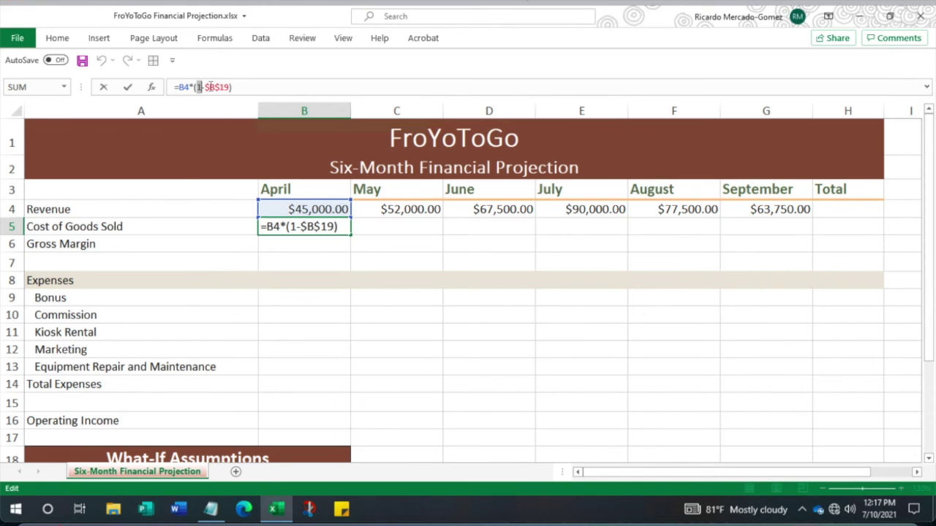
{"action": "left_click_drag", "start_coordinate": [207, 86], "coordinate": [225, 86]}
{"action": "scroll", "coordinate": [222, 168], "scroll_direction": "down", "scroll_amount": 3}
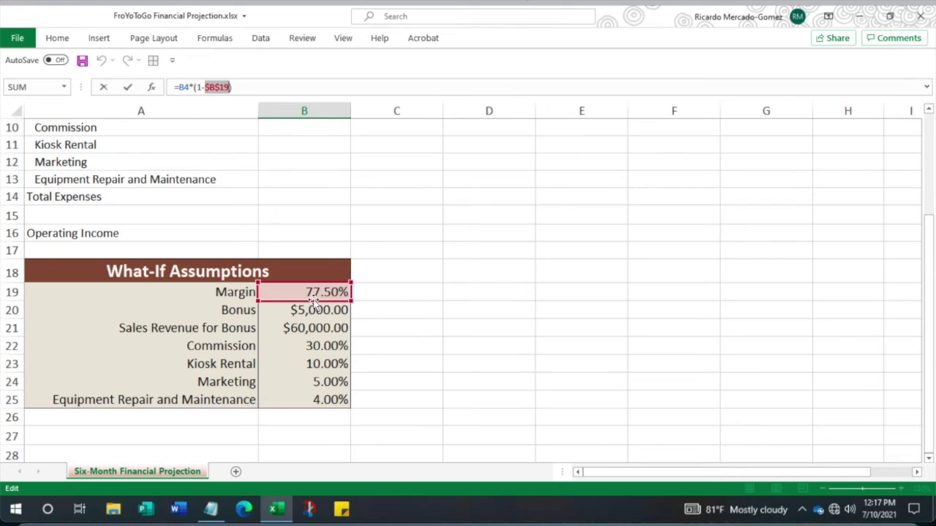
{"action": "scroll", "coordinate": [314, 300], "scroll_direction": "up", "scroll_amount": 2}
{"action": "scroll", "coordinate": [314, 301], "scroll_direction": "down", "scroll_amount": 1}
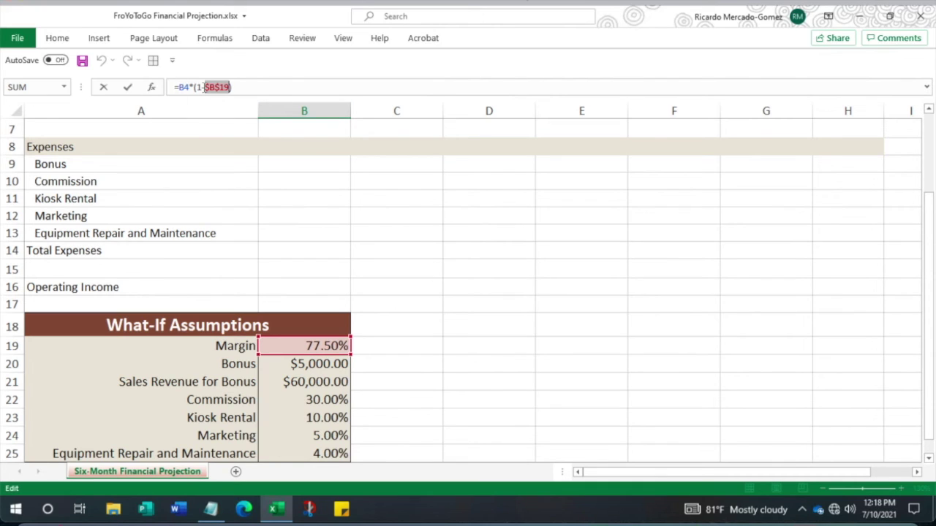
{"action": "left_click_drag", "start_coordinate": [194, 87], "coordinate": [226, 87]}
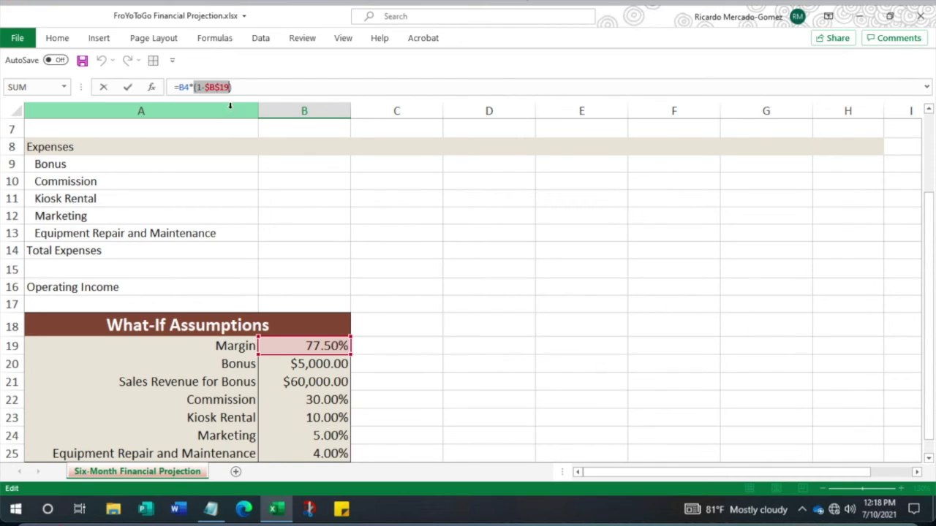
{"action": "key", "text": "F9"}
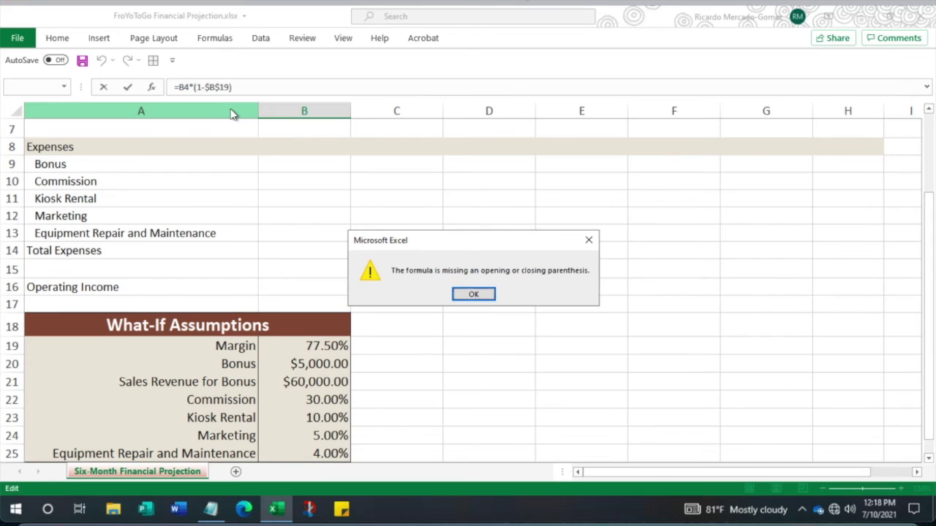
{"action": "left_click", "coordinate": [474, 294]}
{"action": "left_click_drag", "start_coordinate": [194, 87], "coordinate": [239, 86]}
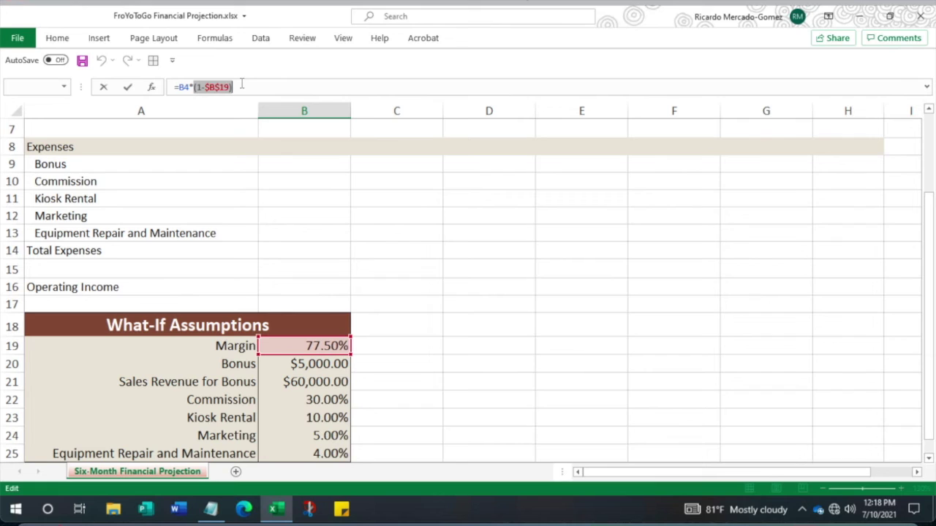
{"action": "key", "text": "F9"}
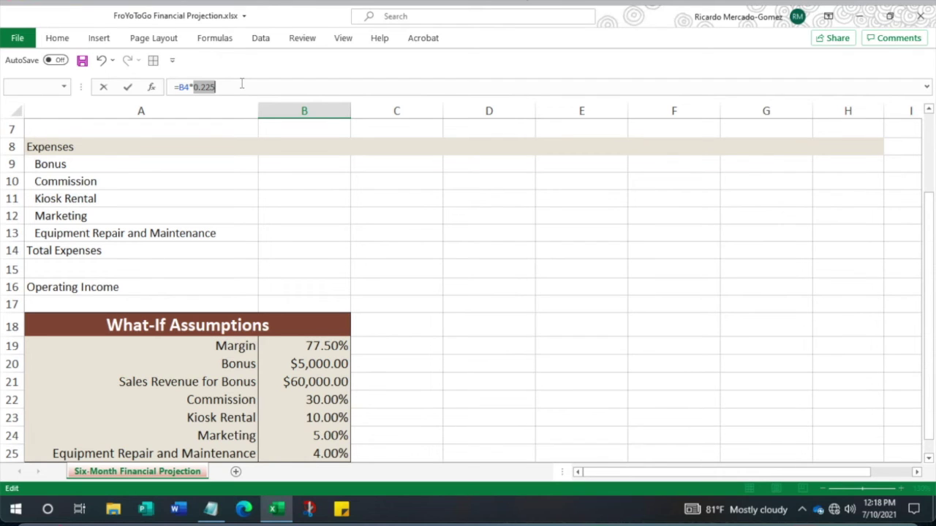
{"action": "key", "text": "Escape"}
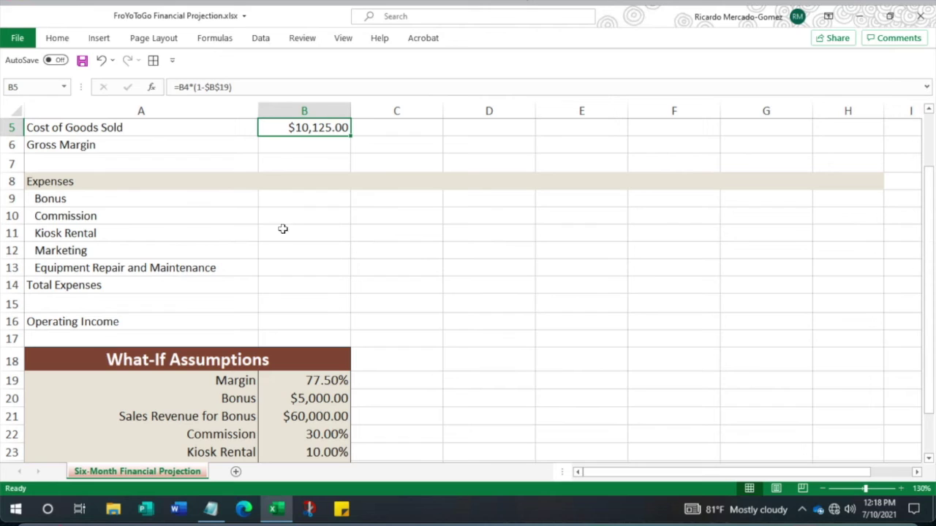
{"action": "left_click_drag", "start_coordinate": [194, 87], "coordinate": [240, 88]}
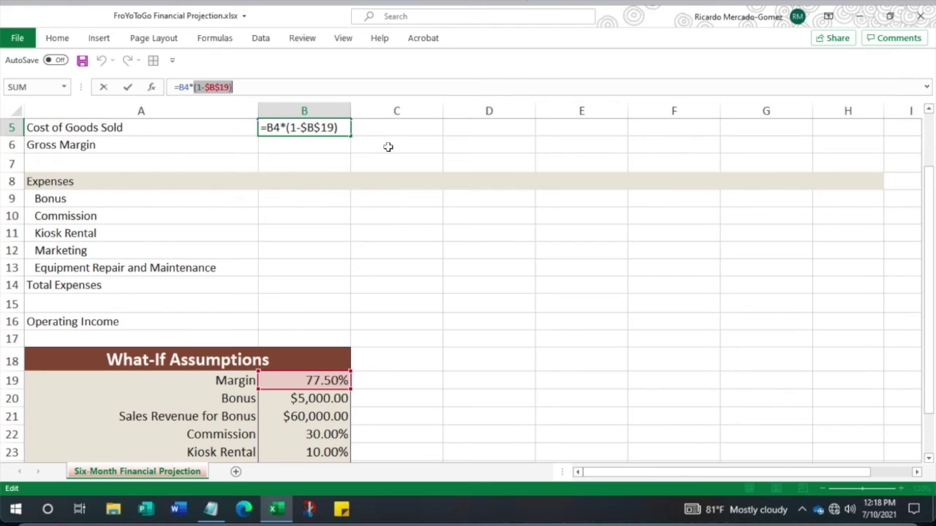
{"action": "key", "text": "Return"}
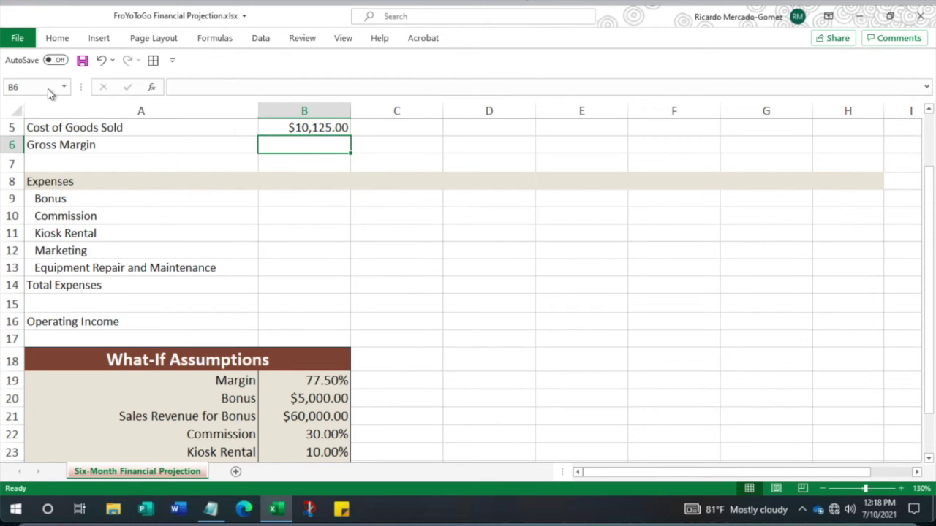
{"action": "scroll", "coordinate": [304, 213], "scroll_direction": "up", "scroll_amount": 2}
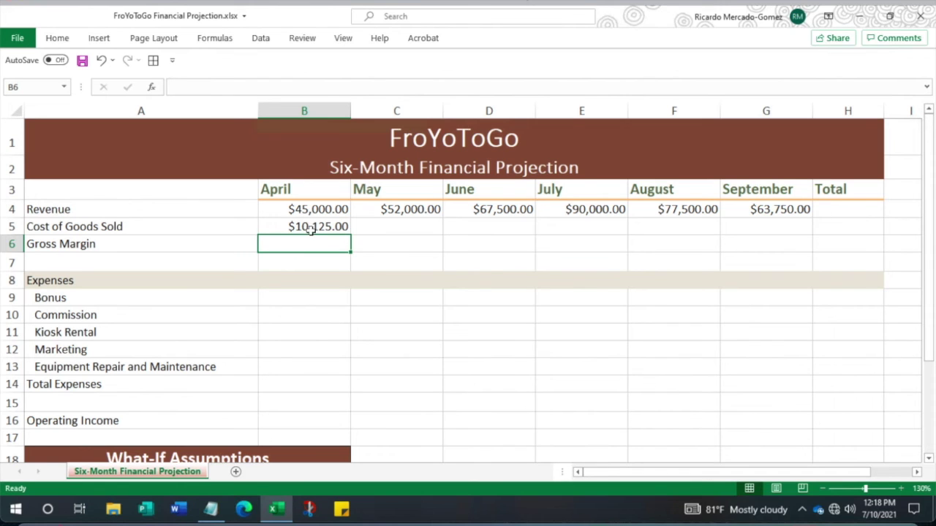
- Check the Info.txt formula notes and April's Revenue and Cost of Goods Sold cells
{"action": "scroll", "coordinate": [307, 389], "scroll_direction": "down", "scroll_amount": 2}
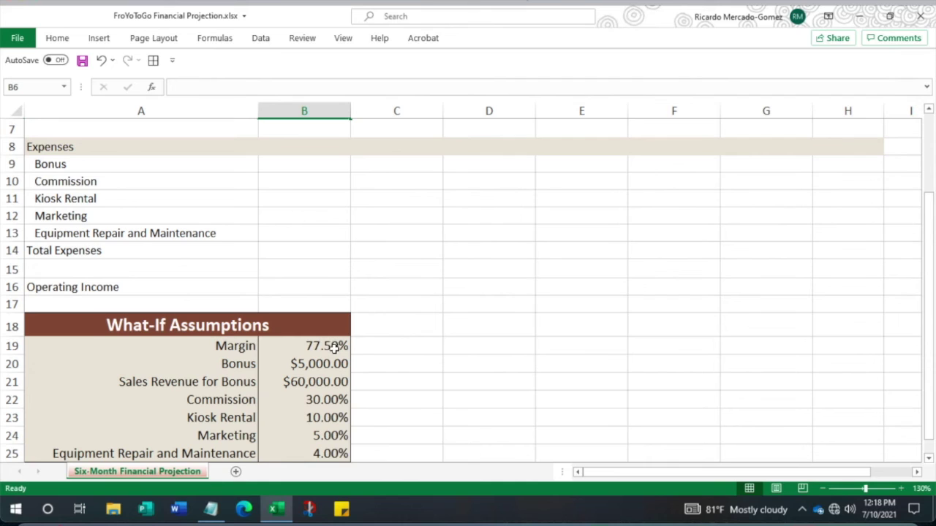
{"action": "scroll", "coordinate": [330, 347], "scroll_direction": "up", "scroll_amount": 2}
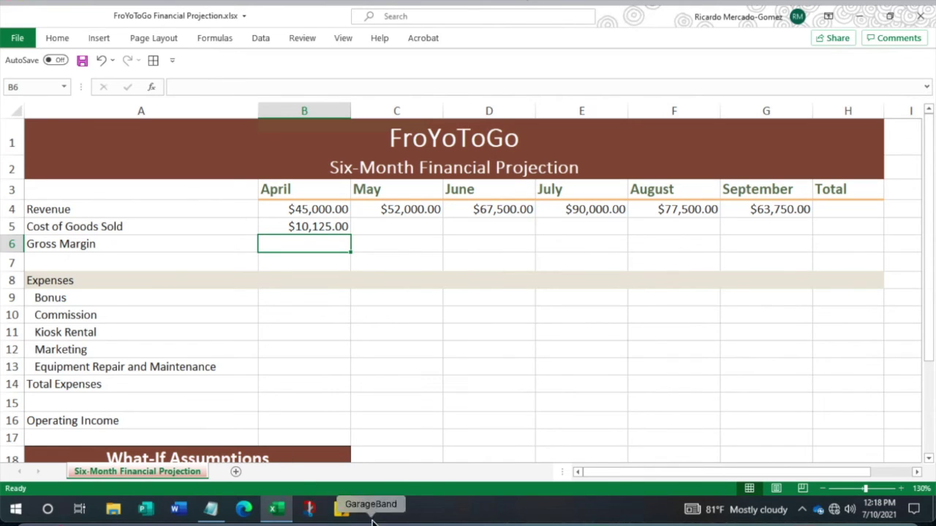
{"action": "left_click", "coordinate": [210, 510]}
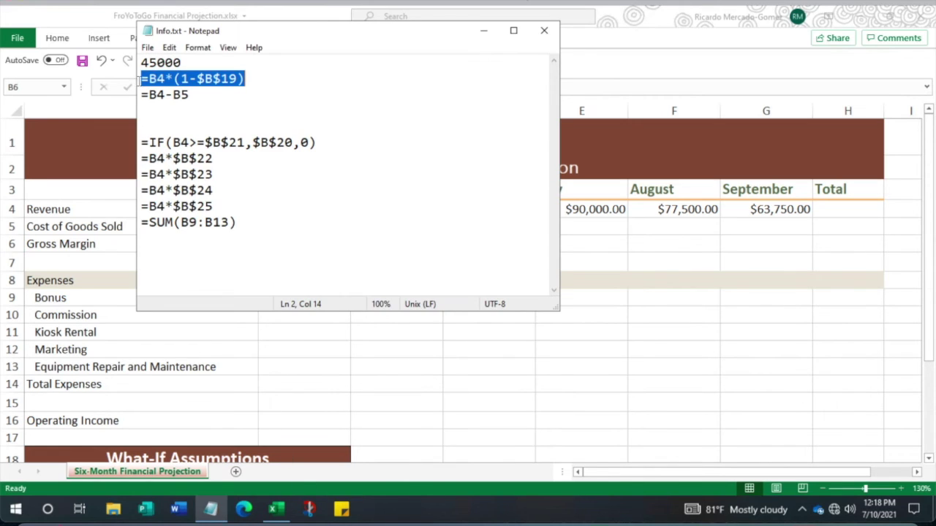
{"action": "key", "text": "alt+Tab"}
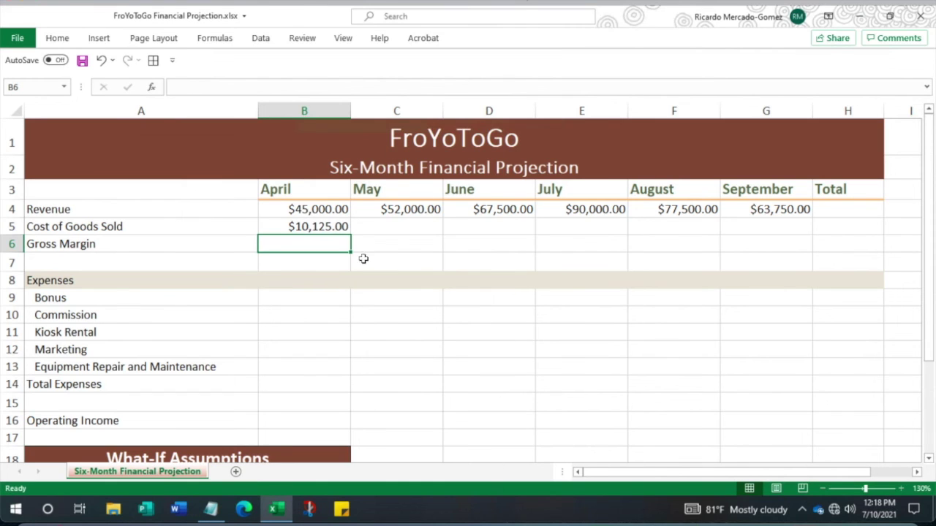
{"action": "left_click", "coordinate": [313, 212]}
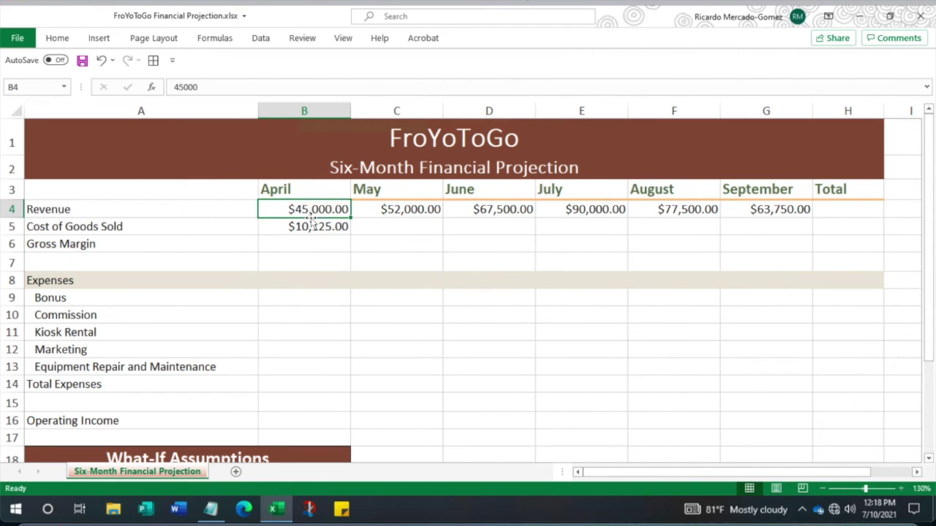
{"action": "left_click", "coordinate": [305, 227]}
- Enter =B4-B5 in B6 for April's Gross Margin of $34,875.00
{"action": "left_click", "coordinate": [307, 244]}
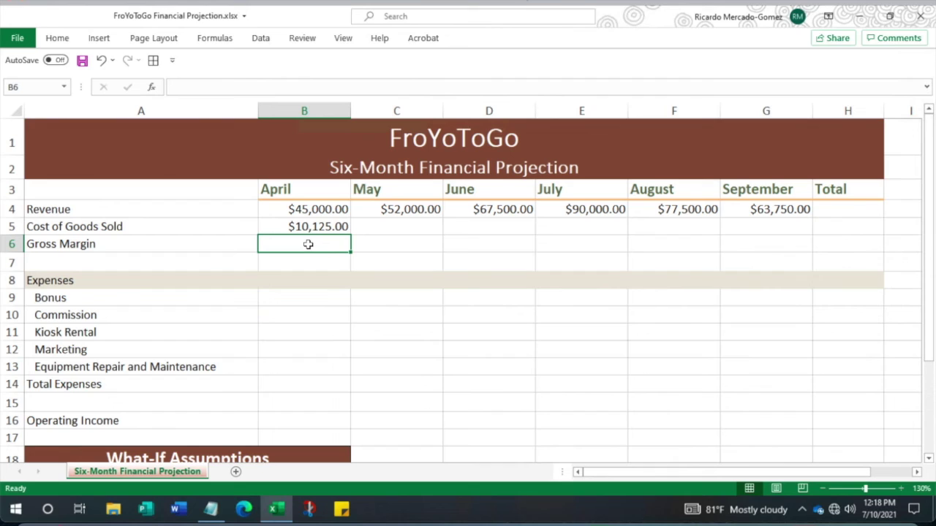
{"action": "type", "text": "="}
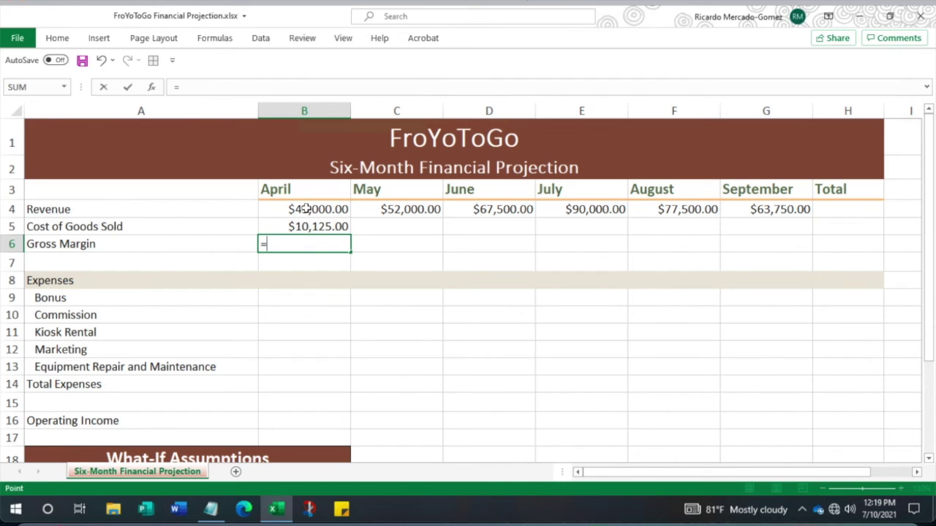
{"action": "left_click", "coordinate": [307, 210]}
{"action": "type", "text": "-"}
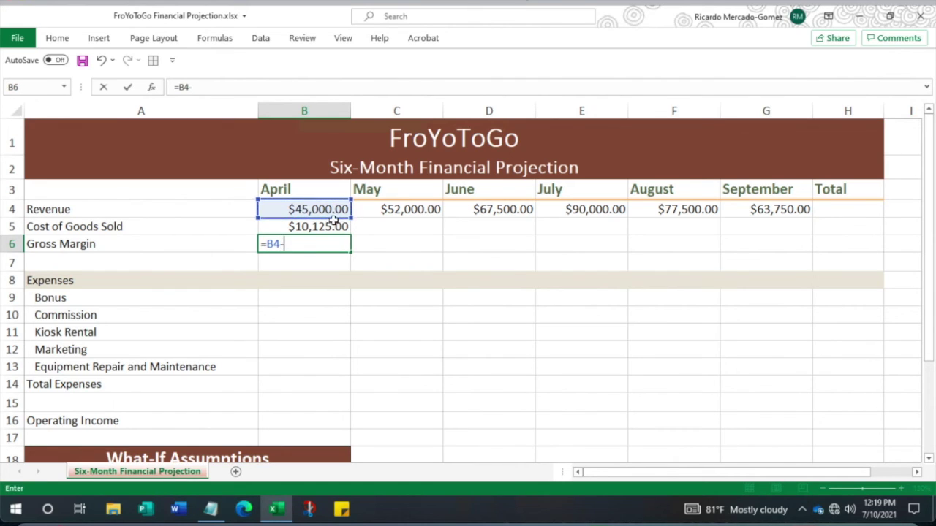
{"action": "left_click", "coordinate": [321, 227]}
{"action": "key", "text": "Return"}
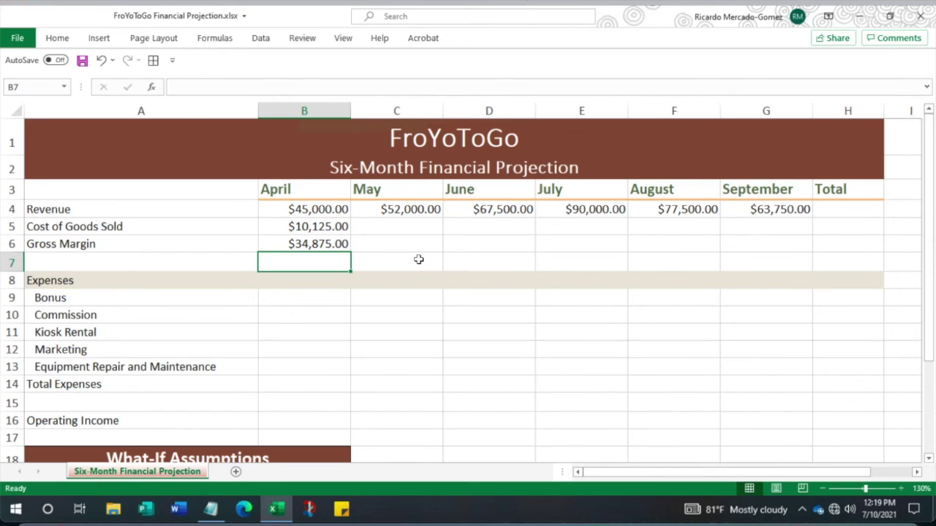
{"action": "left_click_drag", "start_coordinate": [42, 244], "coordinate": [860, 240]}
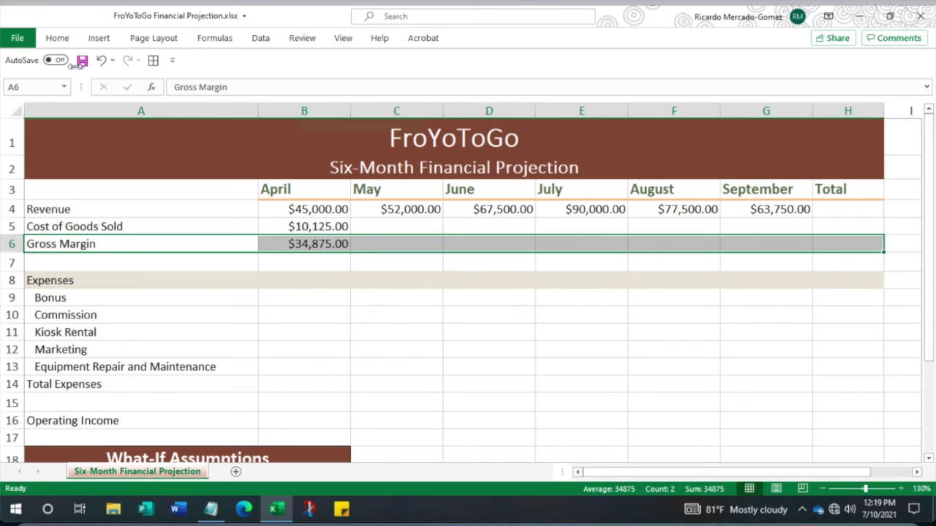
- Give the Gross Margin row A6:H6 a light tan fill and bold text, then deselect it
{"action": "left_click", "coordinate": [57, 38]}
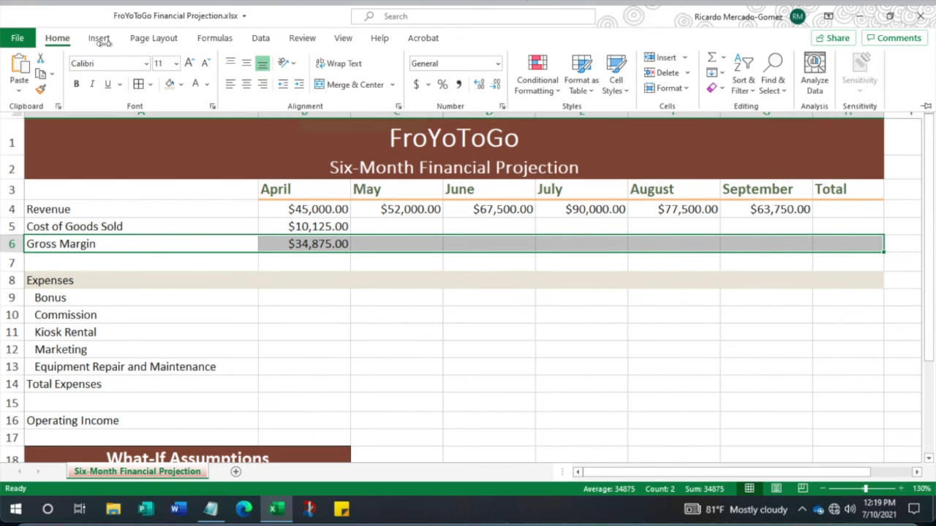
{"action": "left_click", "coordinate": [168, 84]}
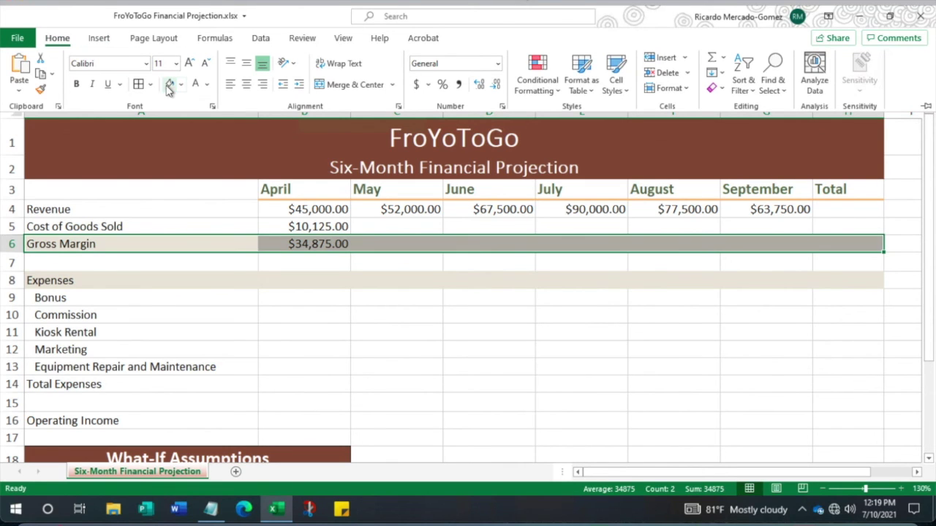
{"action": "left_click", "coordinate": [76, 85]}
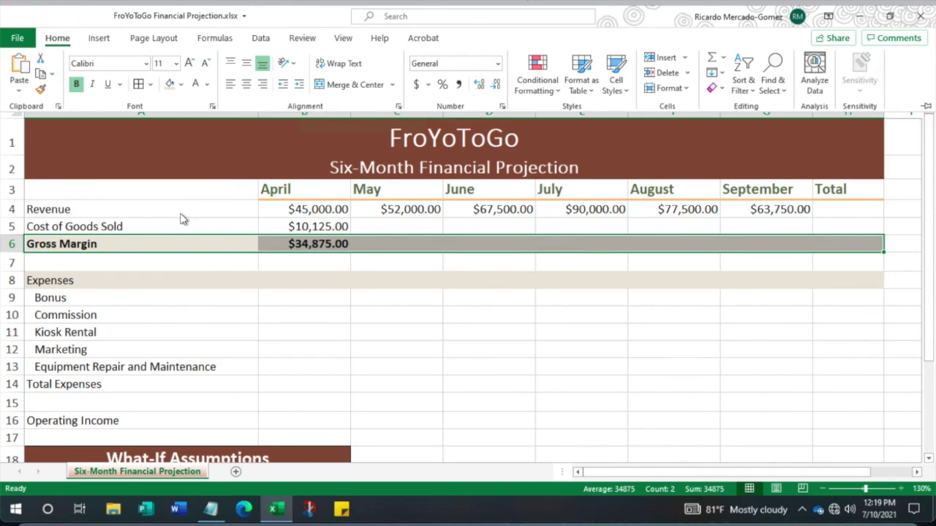
{"action": "left_click", "coordinate": [568, 365]}
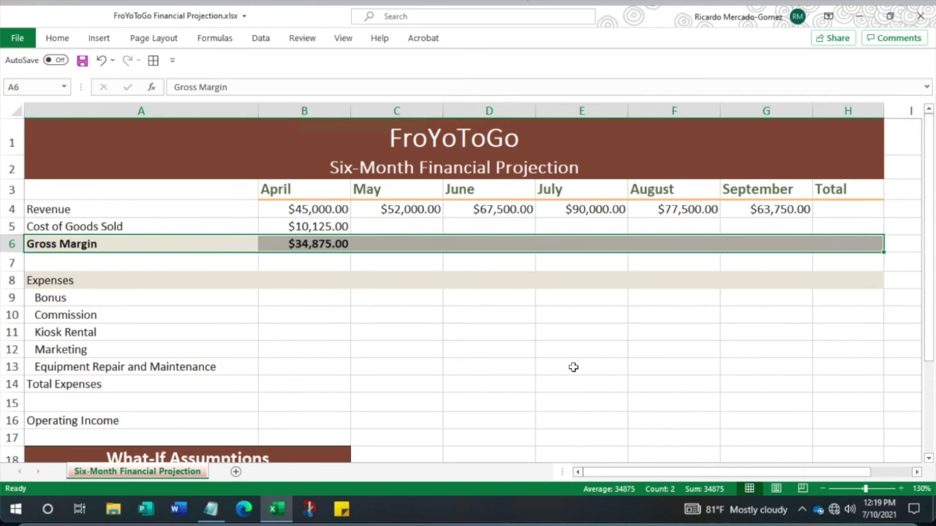
{"action": "left_click", "coordinate": [598, 349]}
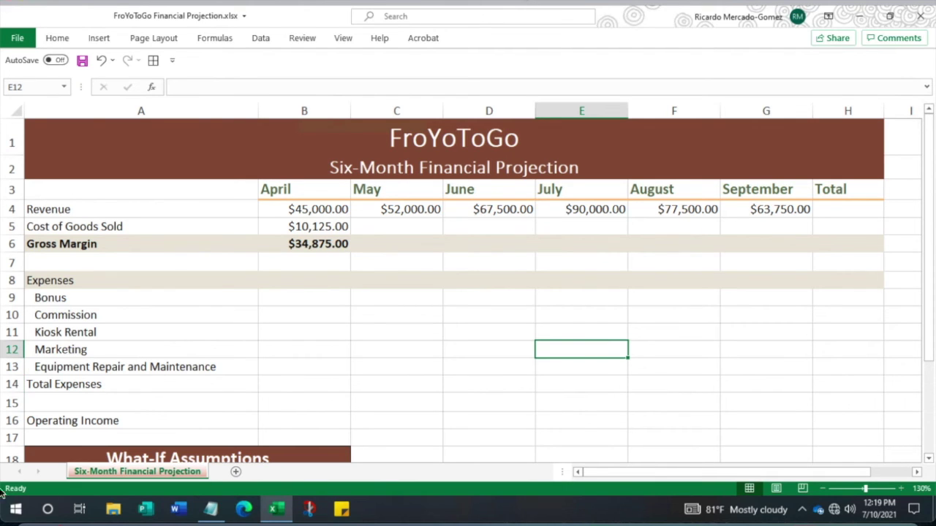
- Move the Info.txt notes beside the worksheet and select the bonus formula =IF(B4>=$B$21,$B$20,0)
{"action": "scroll", "coordinate": [229, 471], "scroll_direction": "down", "scroll_amount": 1}
{"action": "scroll", "coordinate": [229, 471], "scroll_direction": "down", "scroll_amount": 1}
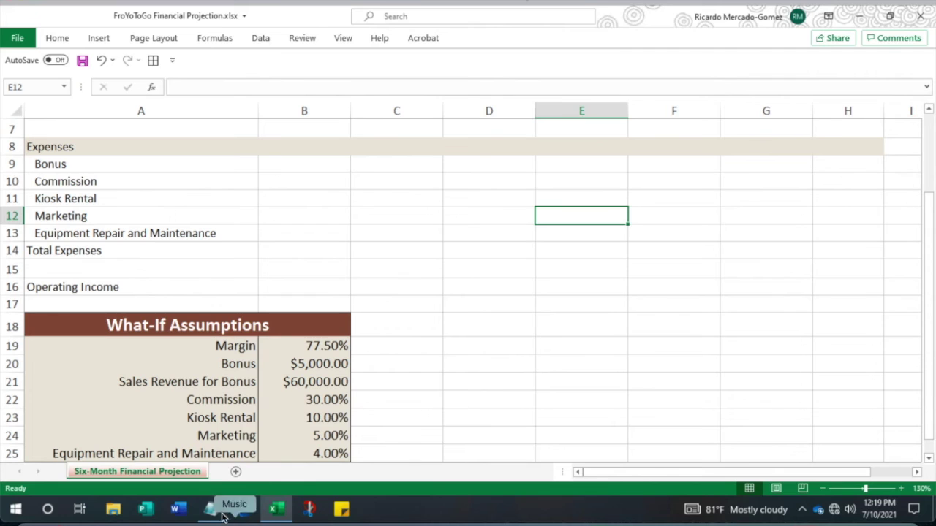
{"action": "left_click", "coordinate": [210, 510]}
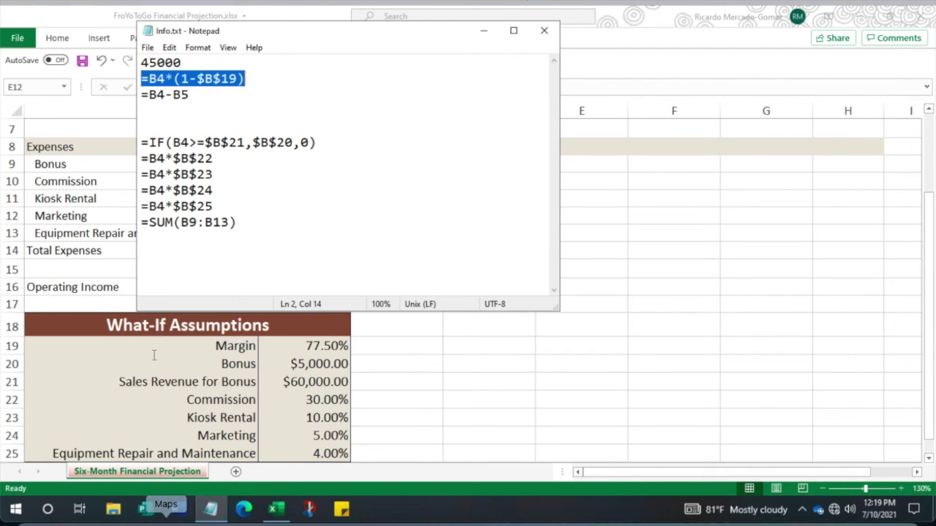
{"action": "left_click_drag", "start_coordinate": [285, 35], "coordinate": [610, 71]}
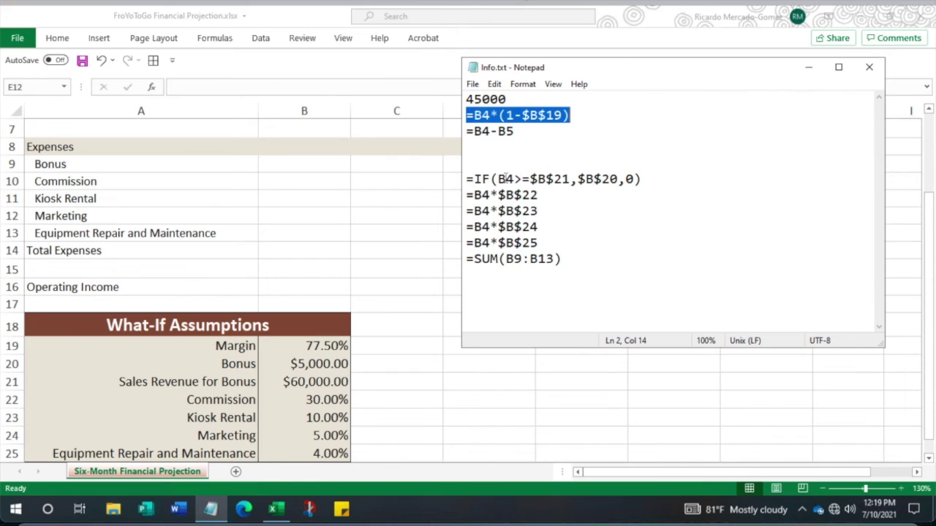
{"action": "left_click_drag", "start_coordinate": [467, 179], "coordinate": [646, 180]}
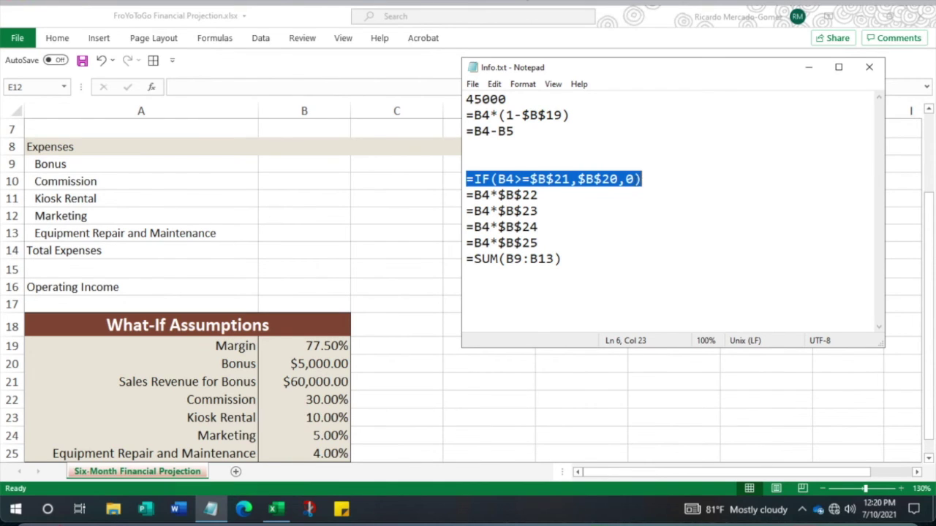
- Paste the bonus IF formula from Notepad into April's Bonus cell B9
{"action": "right_click", "coordinate": [511, 187]}
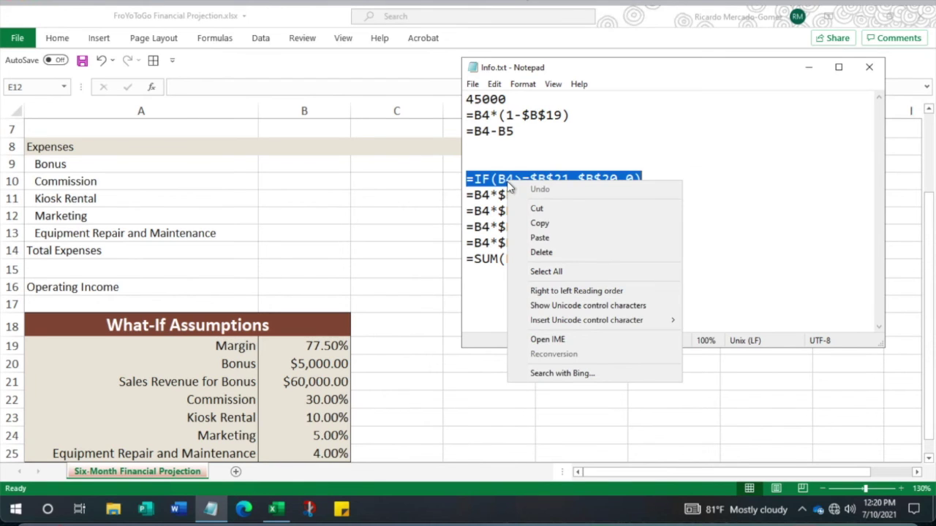
{"action": "left_click", "coordinate": [528, 221]}
{"action": "left_click", "coordinate": [304, 213]}
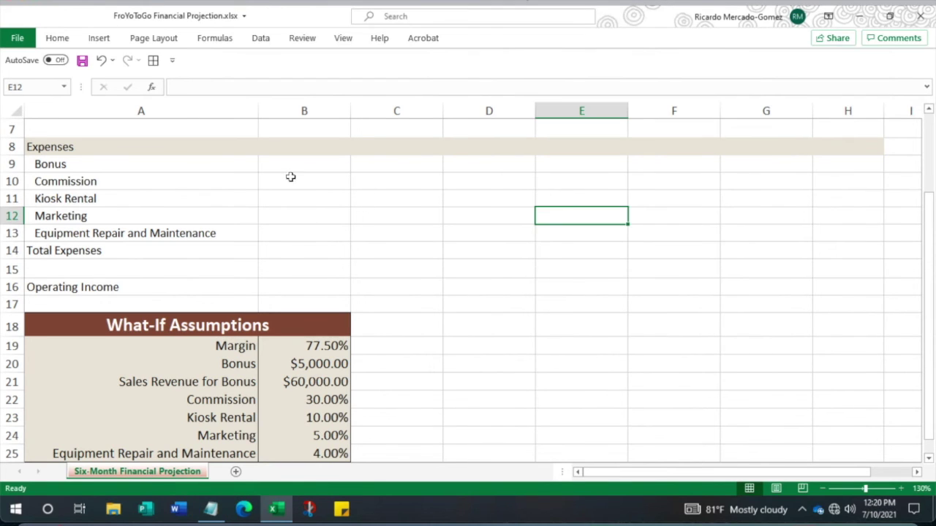
{"action": "left_click", "coordinate": [282, 162]}
{"action": "right_click", "coordinate": [283, 167]}
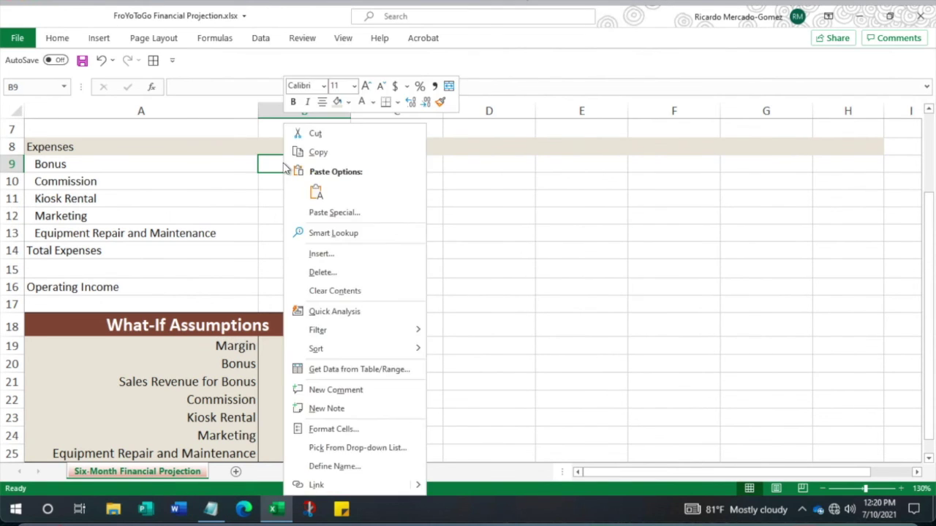
{"action": "left_click", "coordinate": [316, 192]}
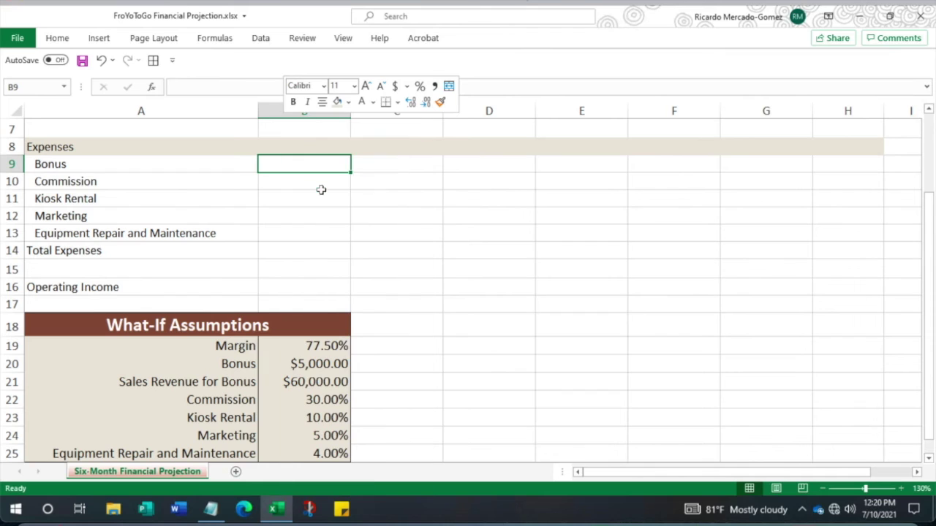
- Review the formula's B4>=$B$21 condition and $B$20 bonus, then confirm it, showing $0.00
{"action": "left_click", "coordinate": [190, 86]}
{"action": "left_click_drag", "start_coordinate": [189, 87], "coordinate": [233, 86]}
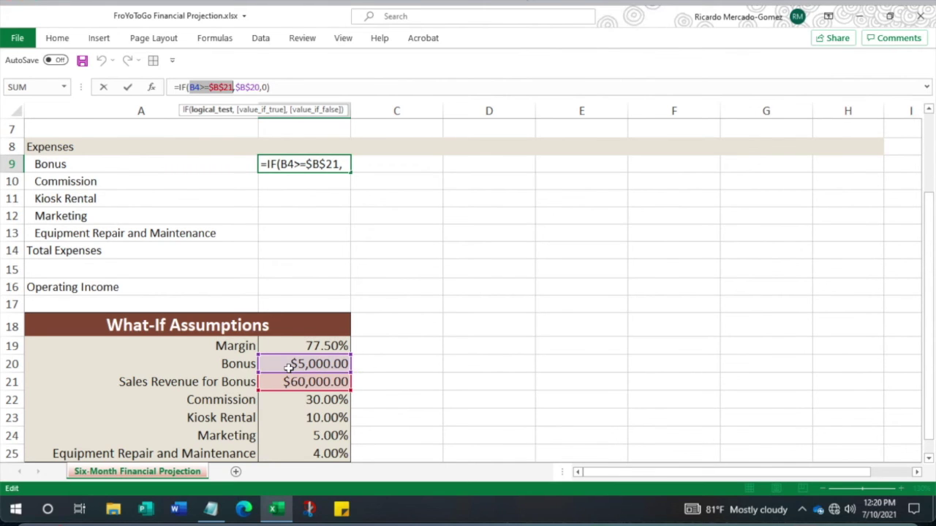
{"action": "scroll", "coordinate": [289, 368], "scroll_direction": "up", "scroll_amount": 2}
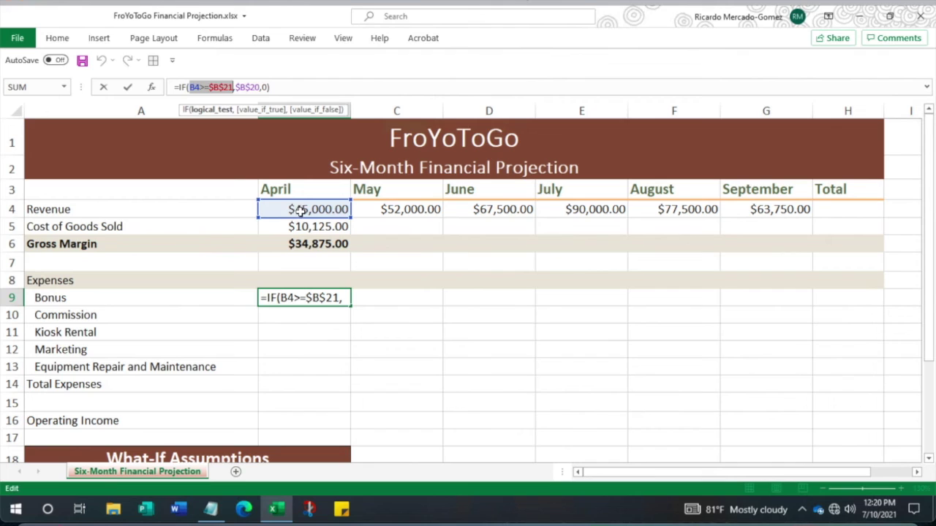
{"action": "left_click", "coordinate": [263, 87]}
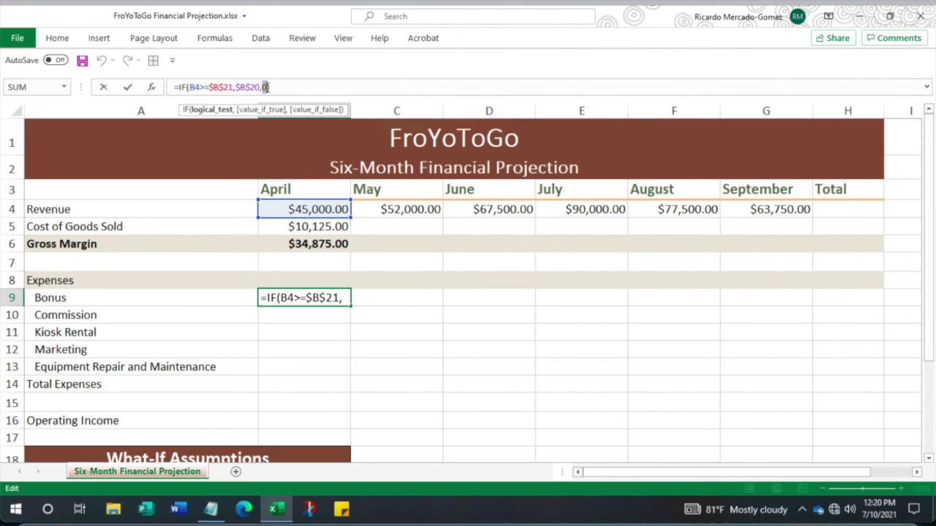
{"action": "left_click", "coordinate": [265, 87]}
{"action": "left_click_drag", "start_coordinate": [235, 87], "coordinate": [260, 87]}
{"action": "scroll", "coordinate": [201, 292], "scroll_direction": "down", "scroll_amount": 4}
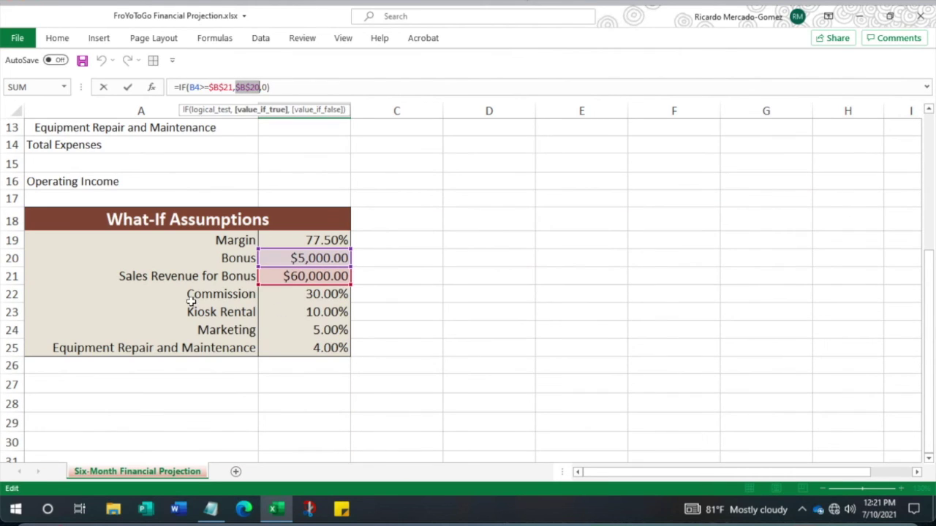
{"action": "scroll", "coordinate": [191, 302], "scroll_direction": "up", "scroll_amount": 3}
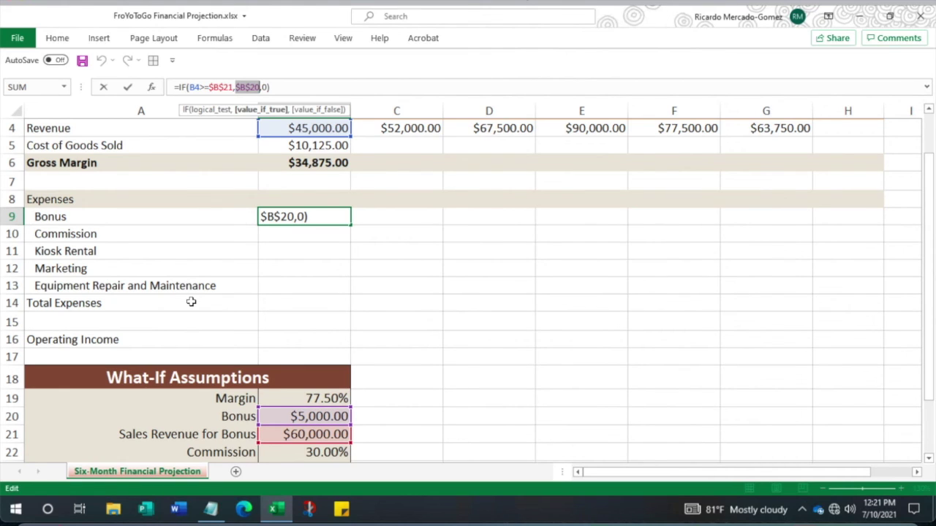
{"action": "key", "text": "Return"}
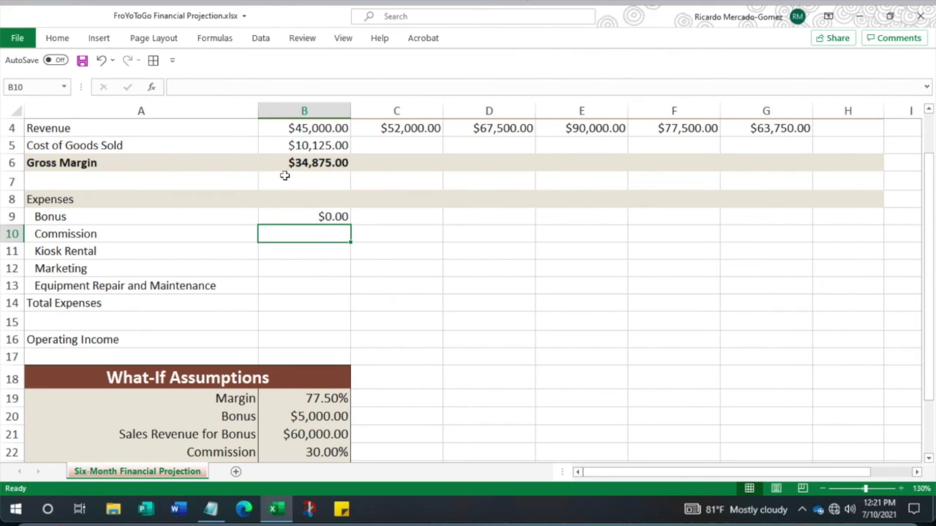
{"action": "left_click", "coordinate": [319, 146]}
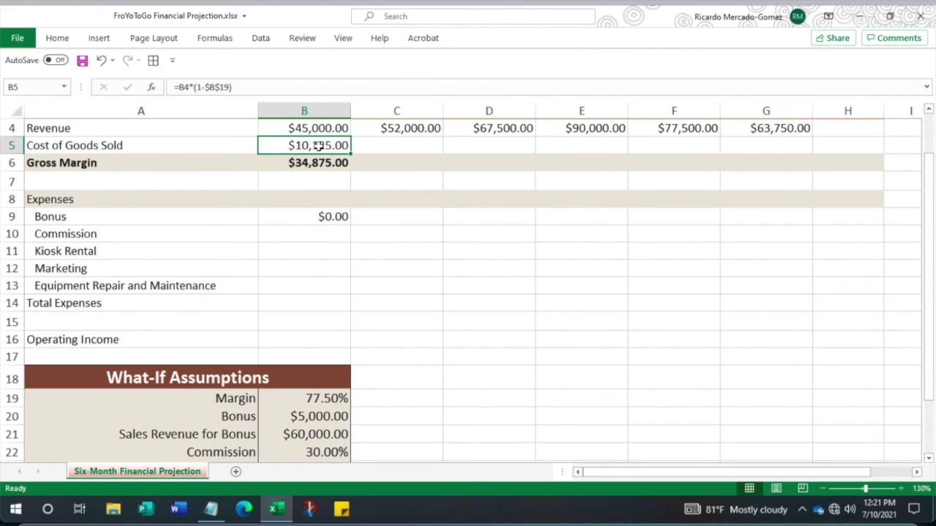
- Fill April's Cost of Goods Sold and Gross Margin formulas across through September
{"action": "left_click_drag", "start_coordinate": [351, 154], "coordinate": [778, 157]}
{"action": "scroll", "coordinate": [693, 260], "scroll_direction": "up", "scroll_amount": 1}
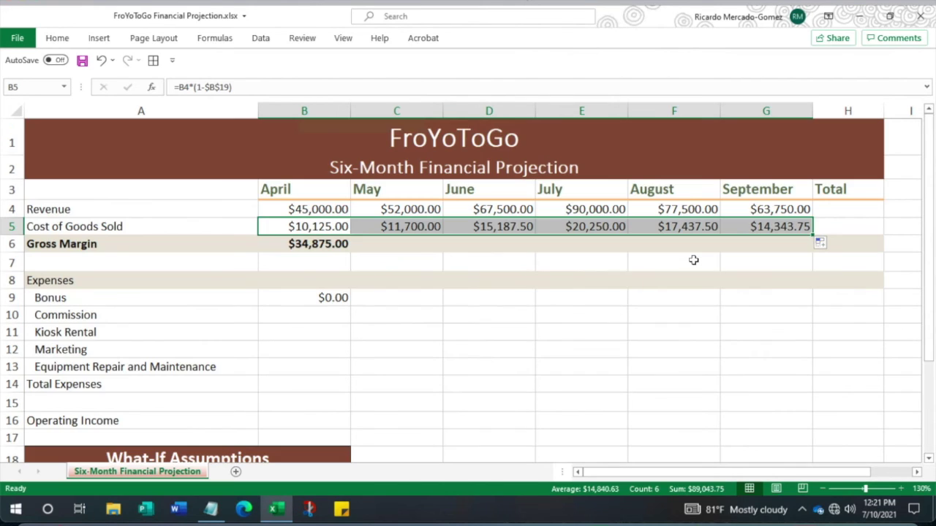
{"action": "left_click", "coordinate": [291, 244]}
{"action": "left_click_drag", "start_coordinate": [350, 254], "coordinate": [789, 248]}
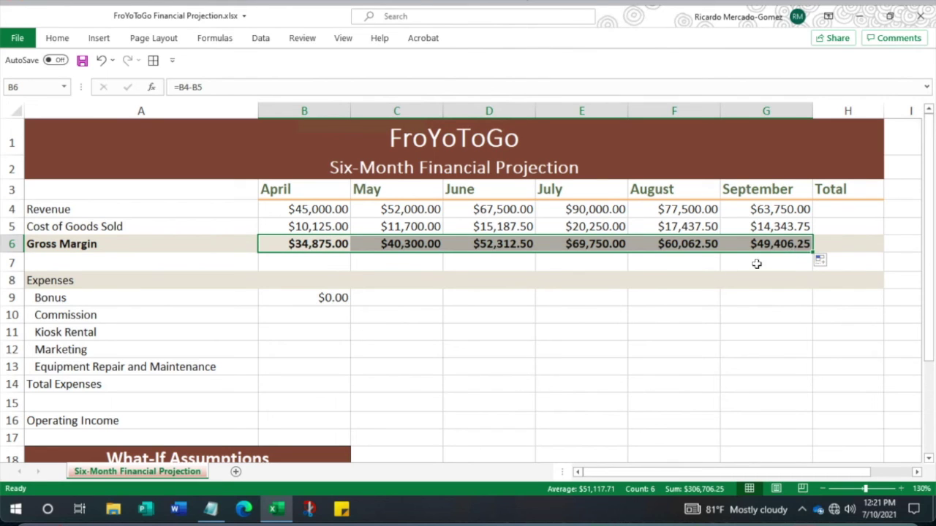
{"action": "left_click", "coordinate": [529, 317]}
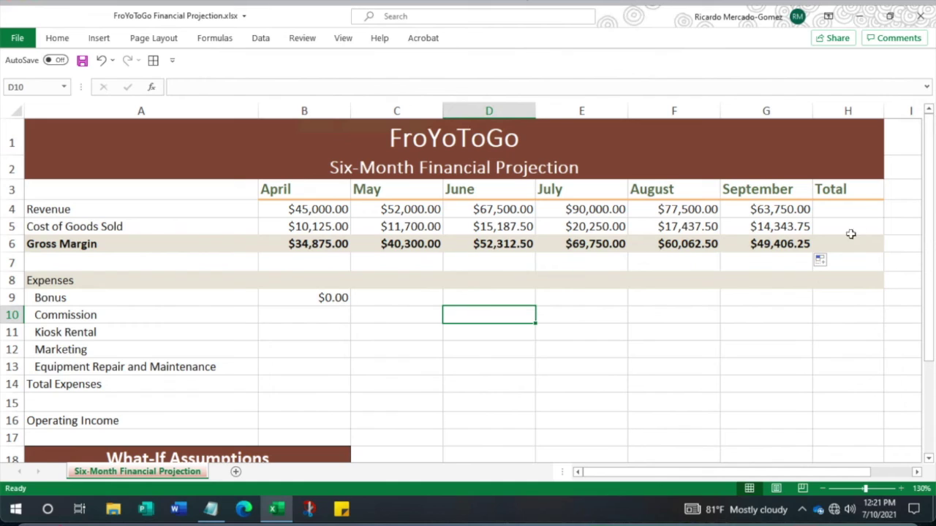
{"action": "left_click", "coordinate": [854, 209]}
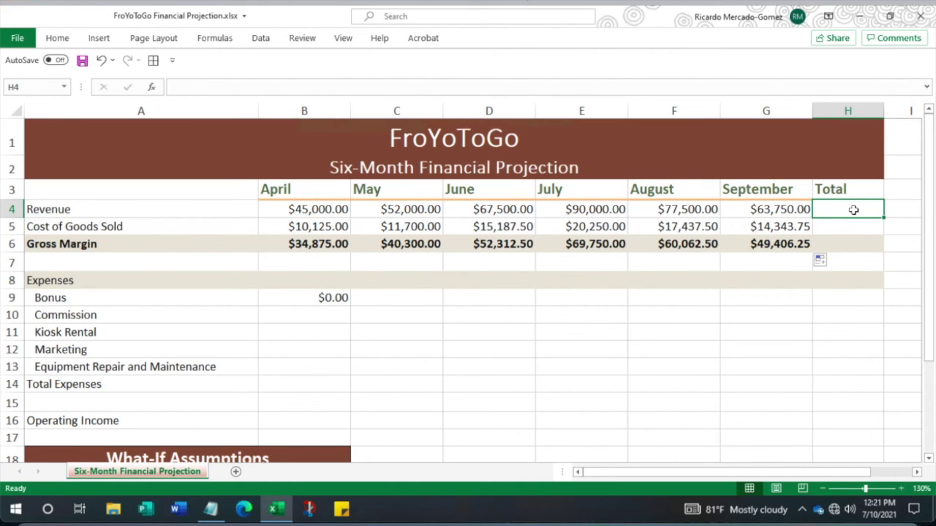
{"action": "key", "text": "alt+equal"}
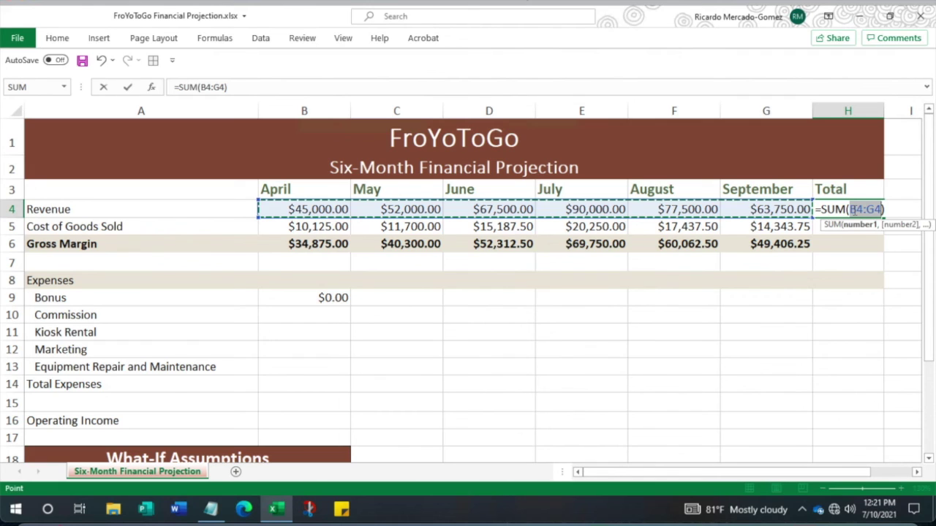
- Sum Revenue, Cost of Goods Sold and Gross Margin in H4:H6 ($395,750.00, $89,043.75, $306,706.25)
{"action": "key", "text": "Return"}
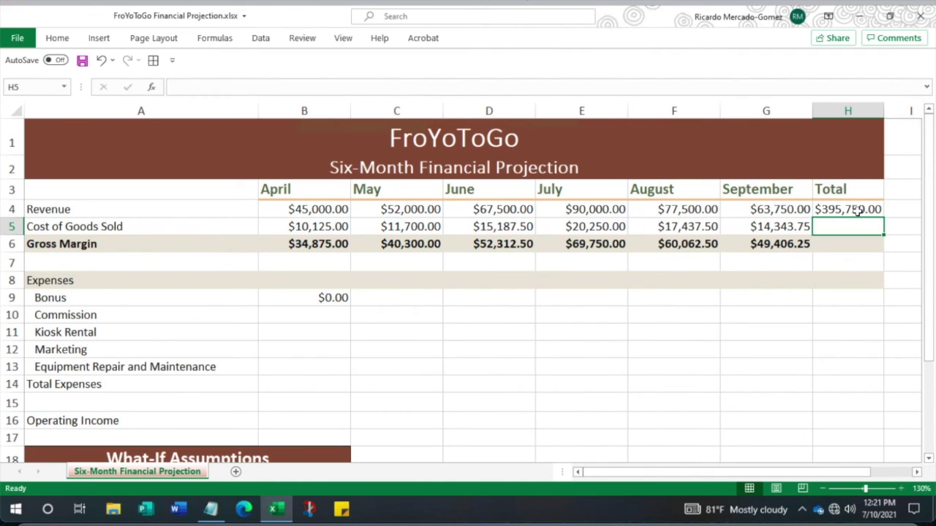
{"action": "left_click", "coordinate": [856, 210]}
{"action": "left_click_drag", "start_coordinate": [884, 220], "coordinate": [885, 250]}
{"action": "left_click", "coordinate": [807, 388]}
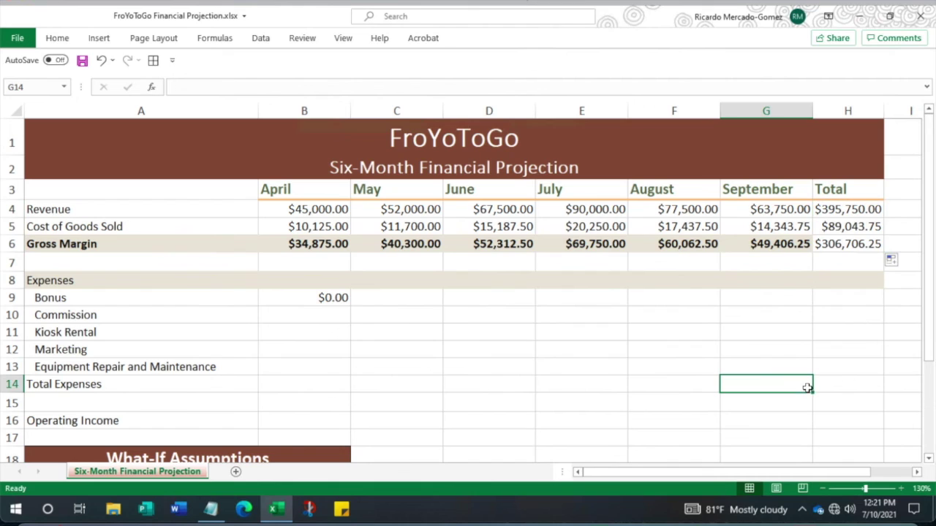
{"action": "left_click", "coordinate": [834, 245]}
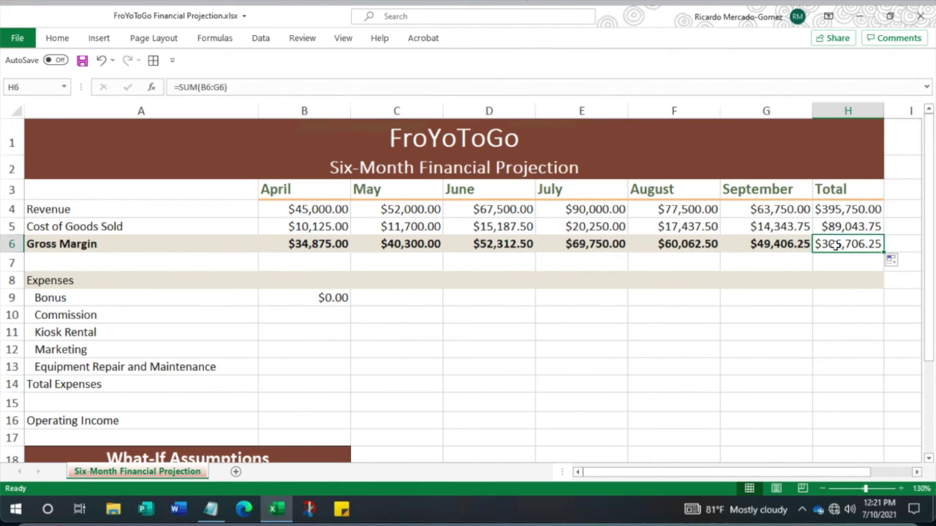
- Copy September Gross Margin's bold formatting onto the Gross Margin total in H6
{"action": "left_click", "coordinate": [768, 241]}
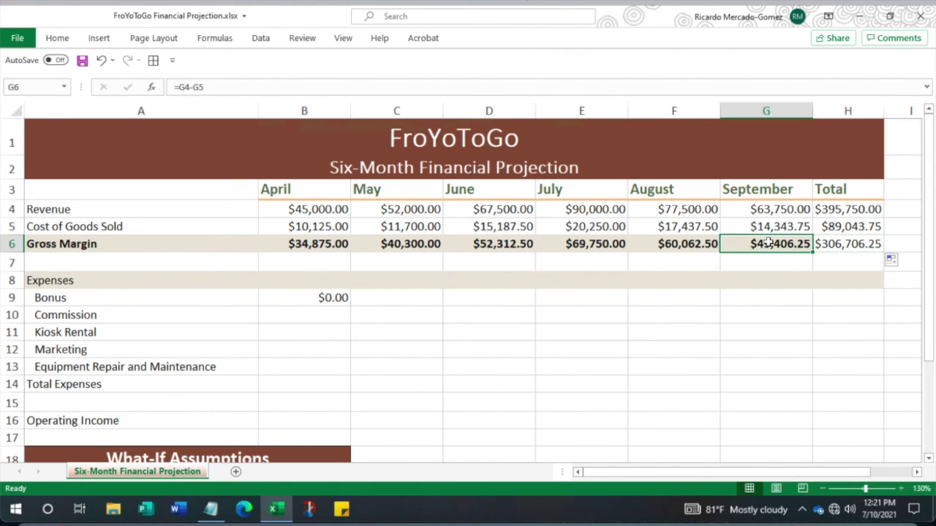
{"action": "left_click", "coordinate": [57, 38]}
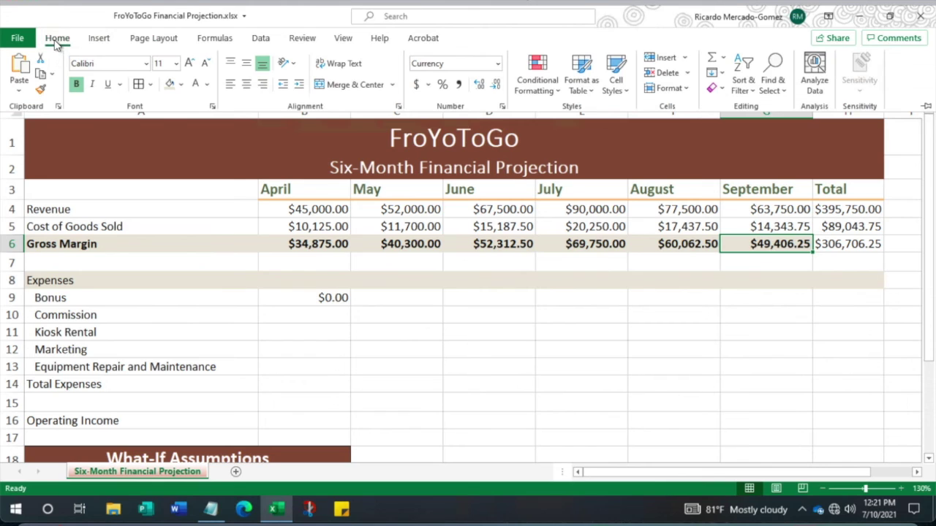
{"action": "left_click", "coordinate": [40, 90]}
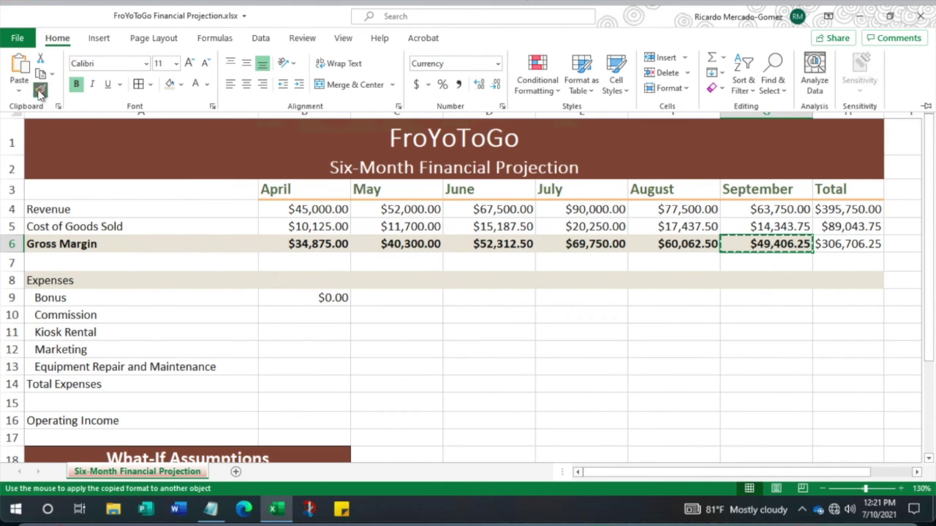
{"action": "left_click", "coordinate": [839, 246]}
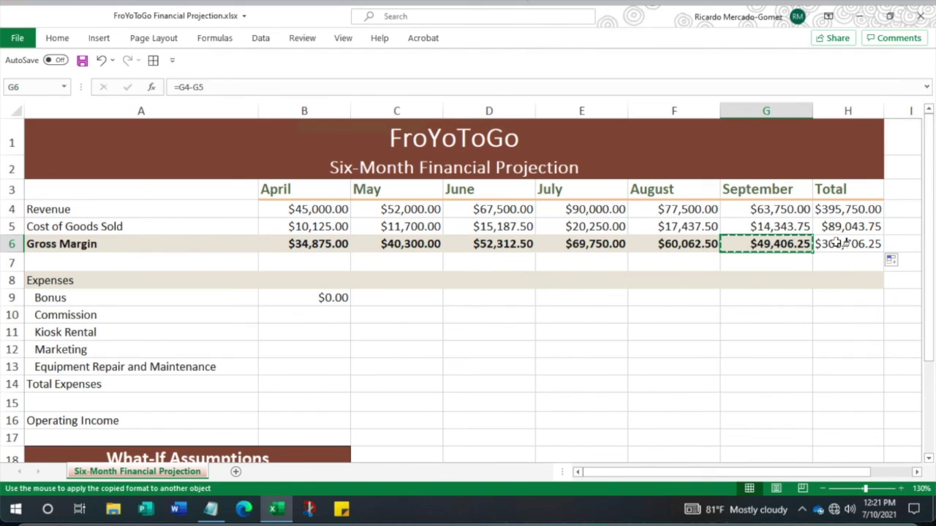
{"action": "left_click", "coordinate": [868, 335]}
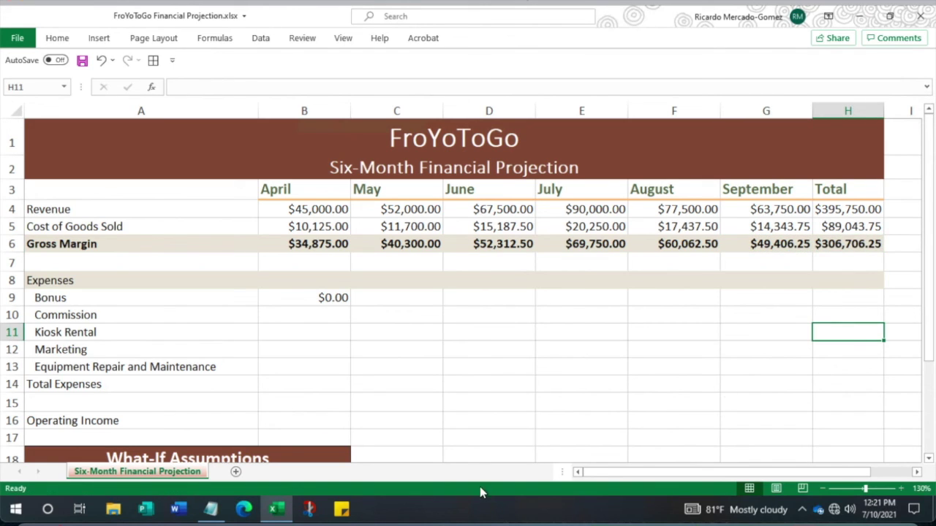
{"action": "left_click", "coordinate": [321, 298]}
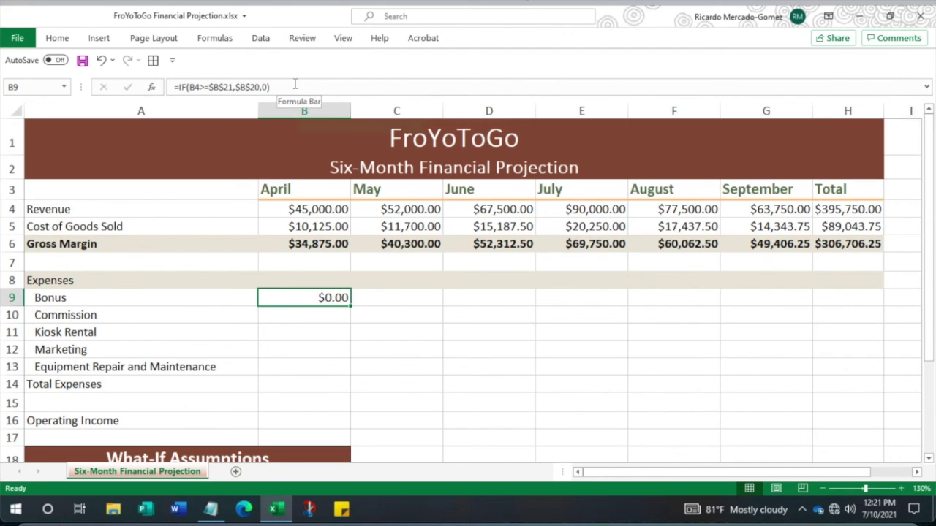
- Fill the Bonus formula through September: $0.00 for April–May, $5,000.00 for June–September
{"action": "left_click", "coordinate": [298, 208]}
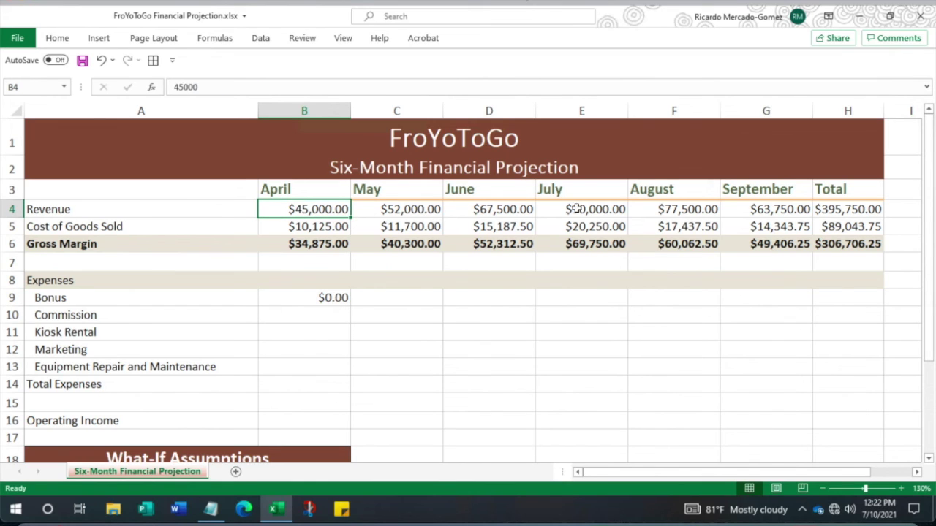
{"action": "left_click", "coordinate": [342, 298]}
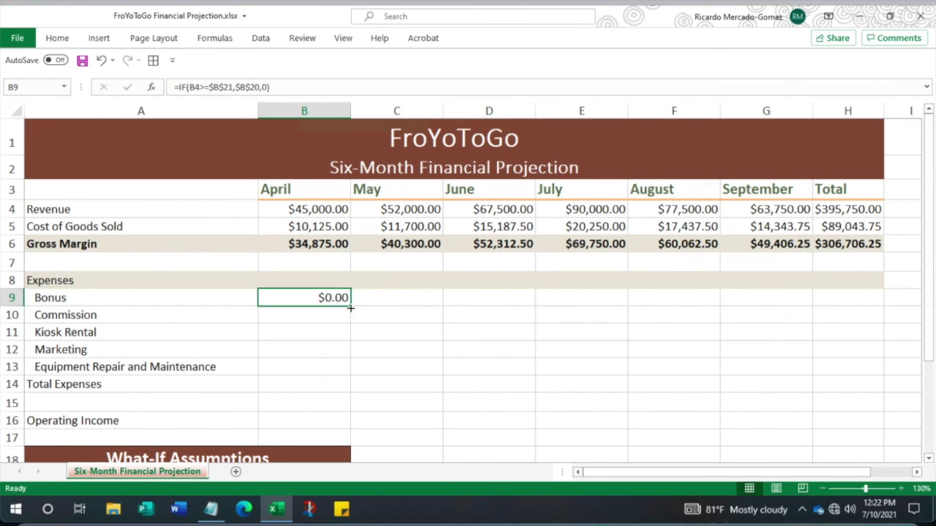
{"action": "left_click_drag", "start_coordinate": [351, 309], "coordinate": [785, 303]}
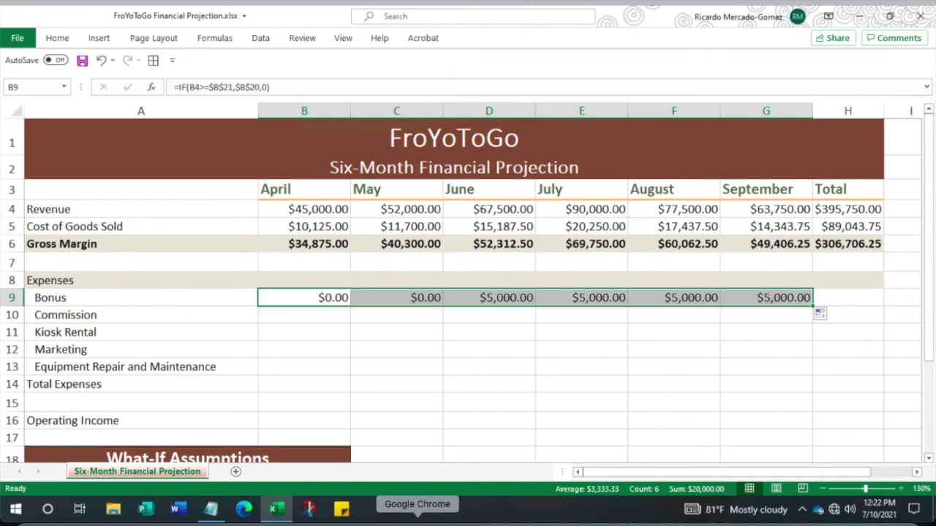
{"action": "left_click", "coordinate": [436, 384]}
{"action": "left_click_drag", "start_coordinate": [514, 300], "coordinate": [786, 296]}
{"action": "left_click_drag", "start_coordinate": [319, 294], "coordinate": [426, 300]}
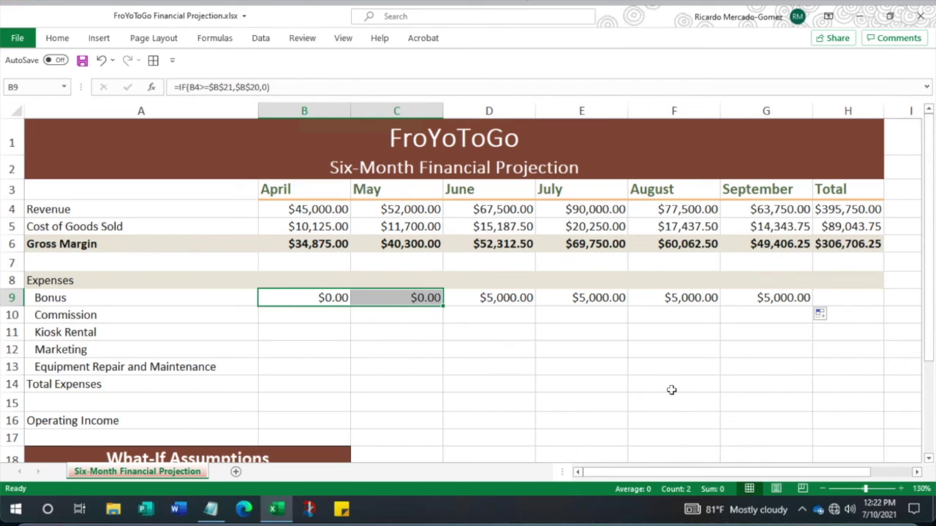
- Review the What-If Assumptions below the projection against April's revenue
{"action": "left_click", "coordinate": [300, 318]}
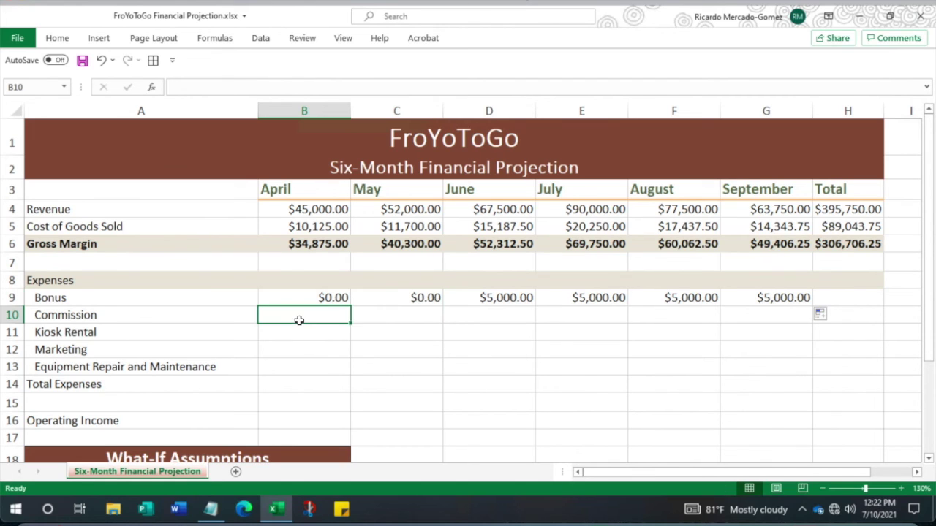
{"action": "scroll", "coordinate": [322, 415], "scroll_direction": "down", "scroll_amount": 2}
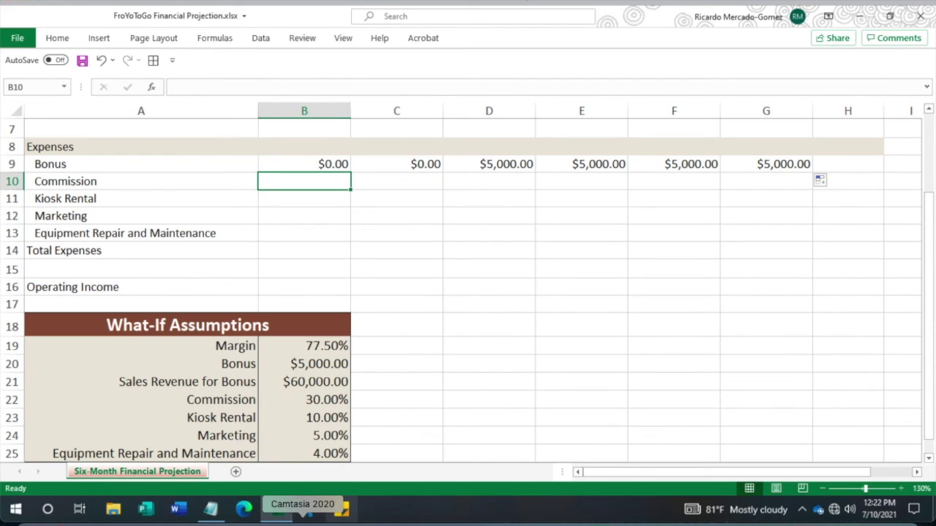
{"action": "mouse_move", "coordinate": [251, 493]}
{"action": "scroll", "coordinate": [257, 269], "scroll_direction": "up", "scroll_amount": 2}
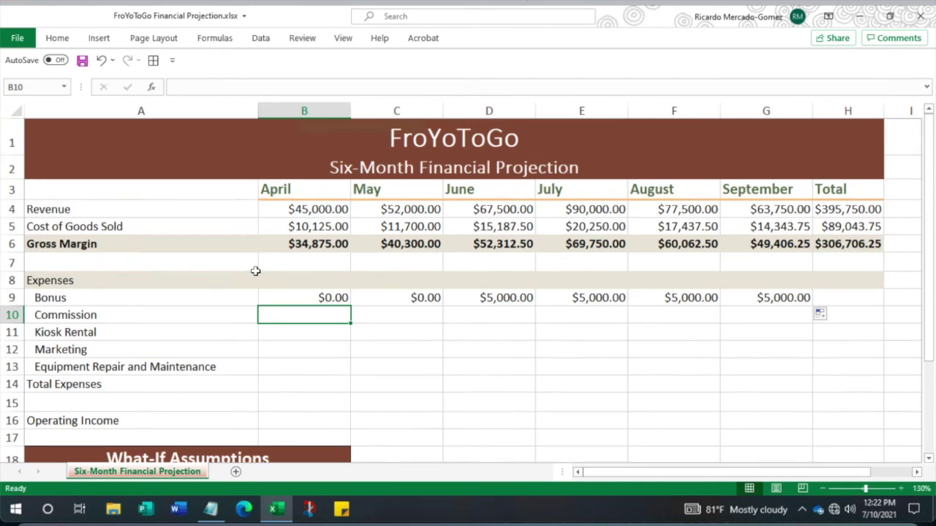
{"action": "left_click", "coordinate": [310, 209]}
{"action": "scroll", "coordinate": [282, 329], "scroll_direction": "down", "scroll_amount": 4}
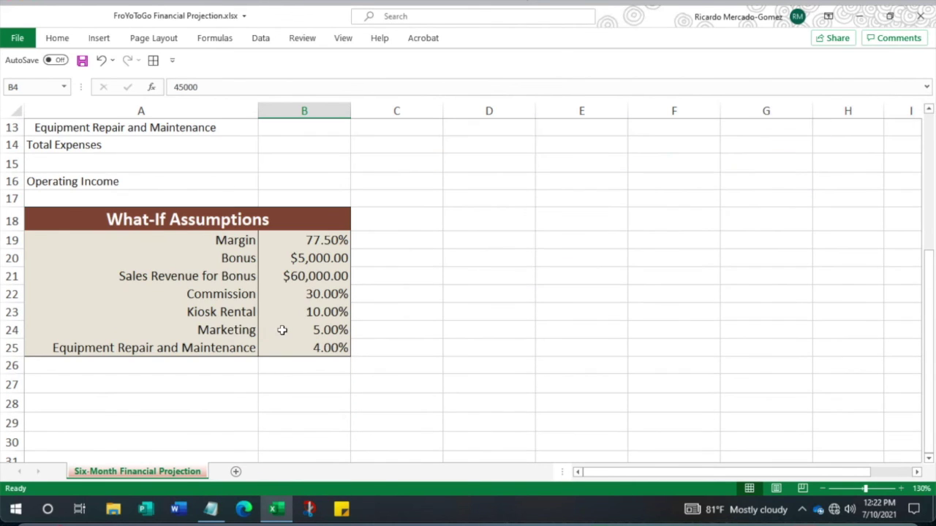
- Paste =B4*$B$22 from Info.txt into April's Commission cell B10, giving $13,500.00
{"action": "left_click", "coordinate": [324, 296]}
{"action": "left_click", "coordinate": [211, 509]}
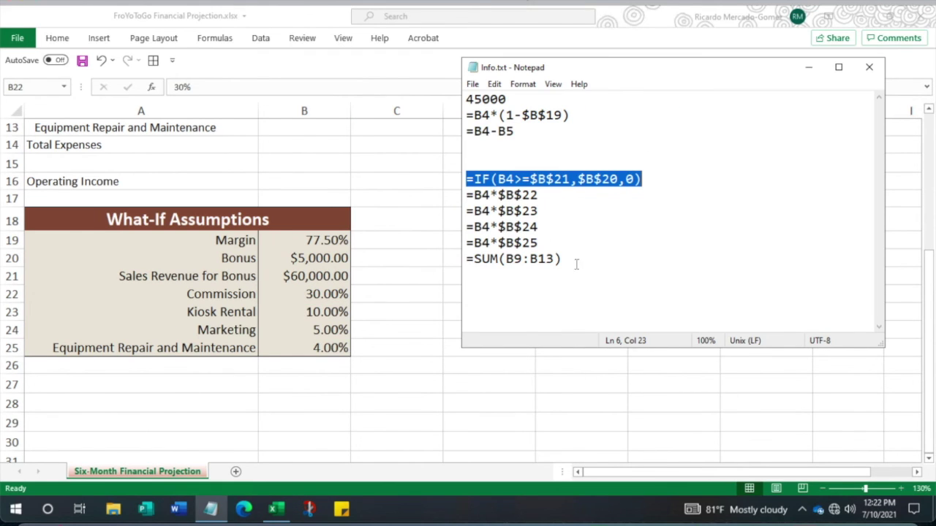
{"action": "left_click_drag", "start_coordinate": [466, 194], "coordinate": [548, 197]}
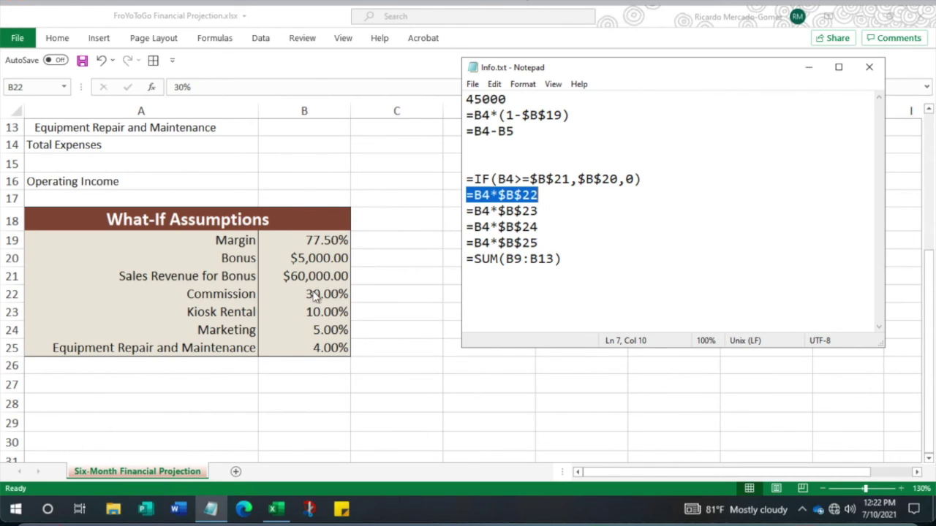
{"action": "scroll", "coordinate": [309, 234], "scroll_direction": "up", "scroll_amount": 4}
{"action": "left_click", "coordinate": [306, 316]}
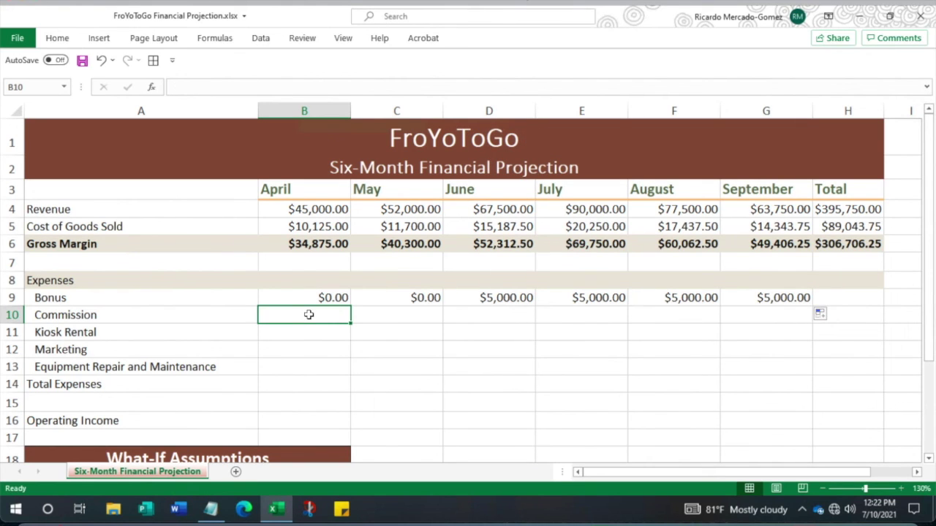
{"action": "key", "text": "ctrl+v"}
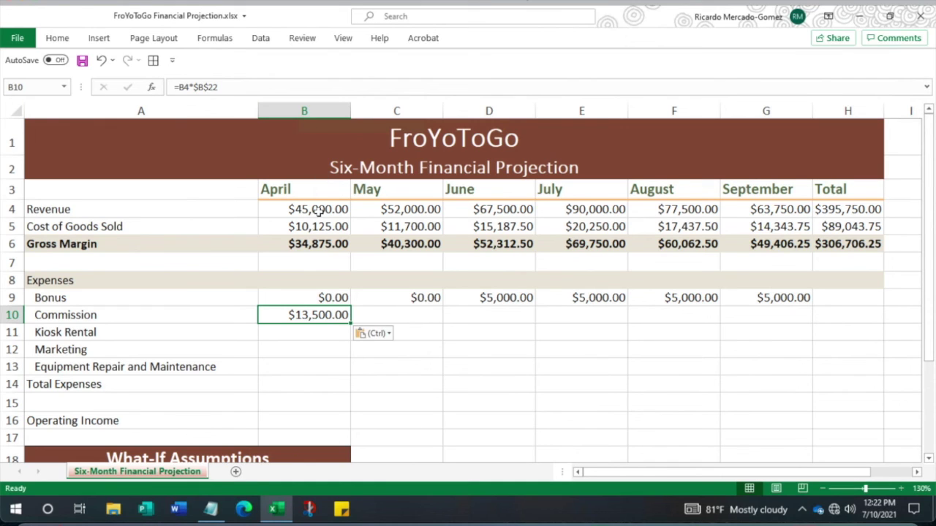
{"action": "scroll", "coordinate": [315, 300], "scroll_direction": "down", "scroll_amount": 3}
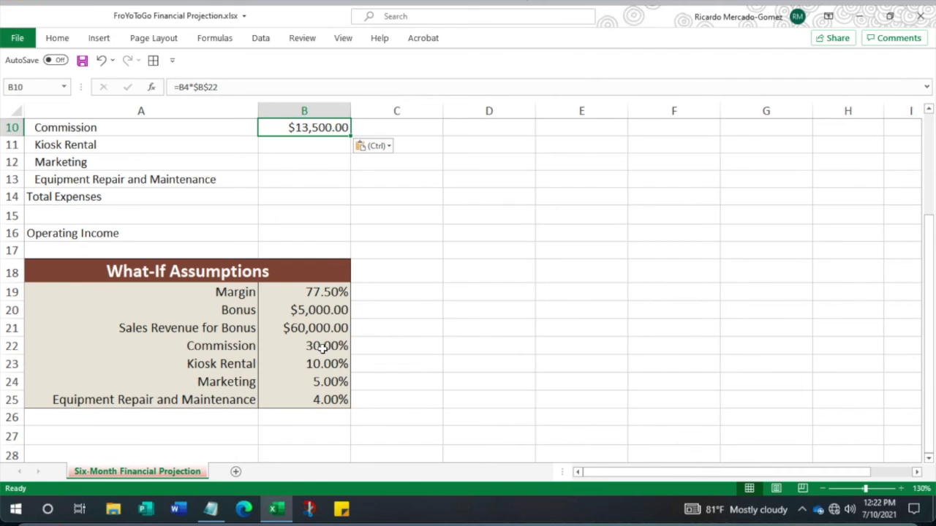
{"action": "scroll", "coordinate": [301, 277], "scroll_direction": "up", "scroll_amount": 2}
{"action": "left_click", "coordinate": [302, 254]}
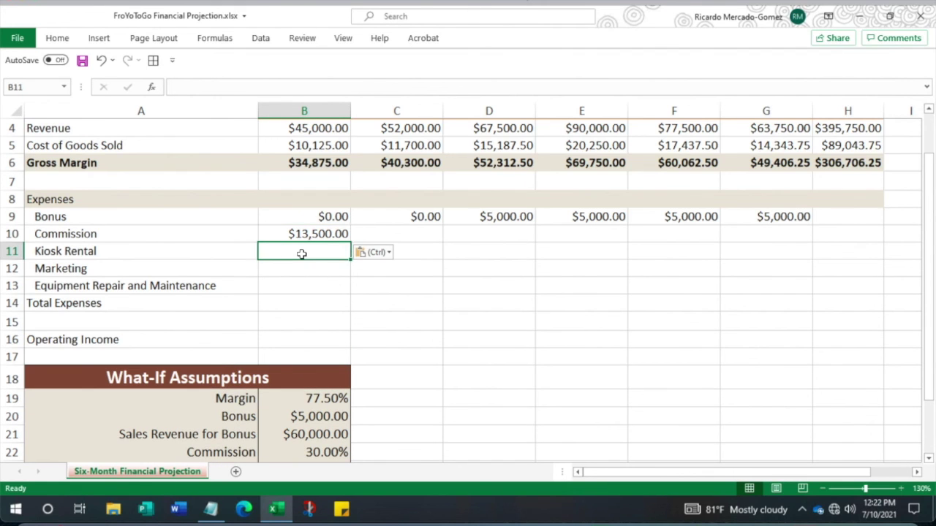
- Enter April's Kiosk Rental as =B4*$B$23, giving $4,500.00
{"action": "type", "text": "="}
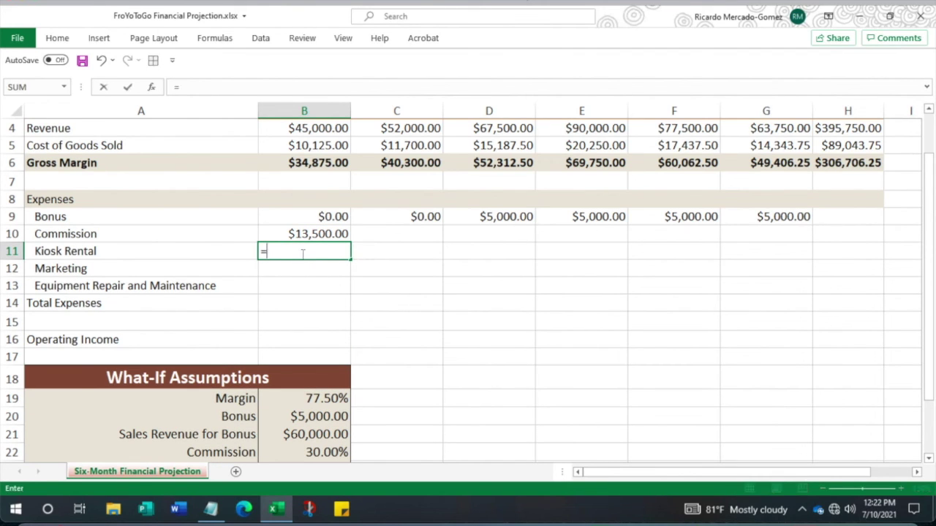
{"action": "scroll", "coordinate": [307, 252], "scroll_direction": "up", "scroll_amount": 1}
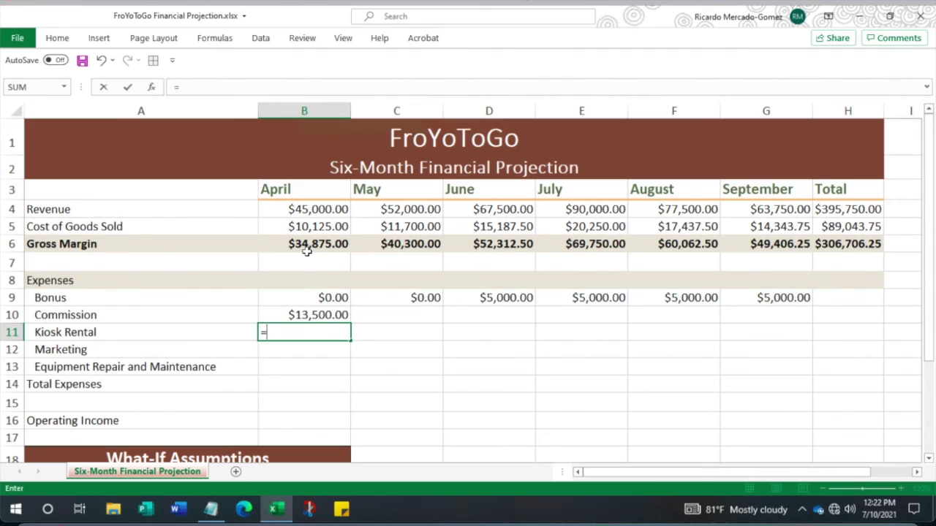
{"action": "left_click", "coordinate": [307, 210]}
{"action": "type", "text": "*"}
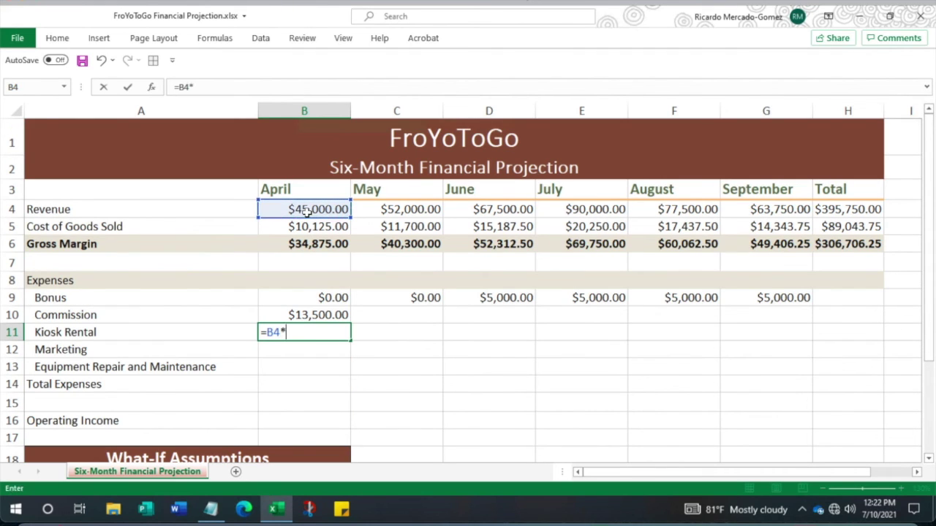
{"action": "scroll", "coordinate": [323, 321], "scroll_direction": "down", "scroll_amount": 3}
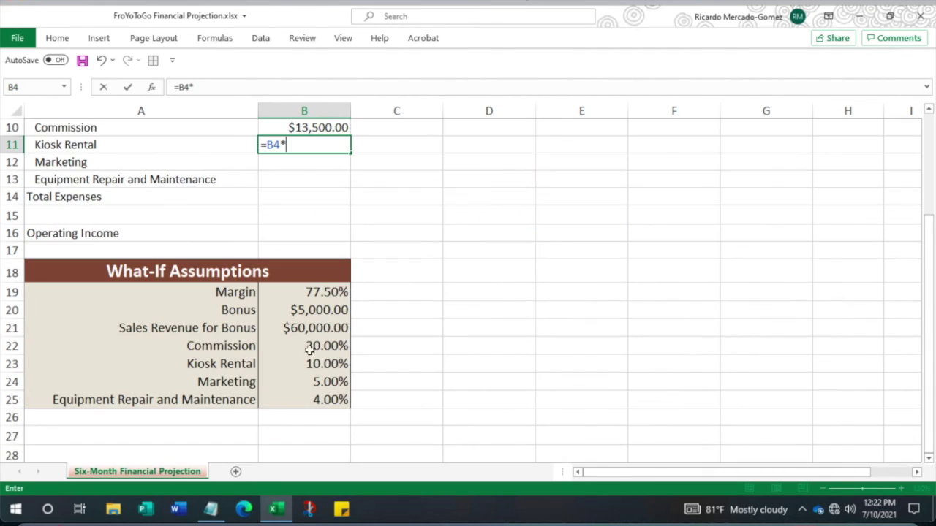
{"action": "scroll", "coordinate": [241, 292], "scroll_direction": "up", "scroll_amount": 1}
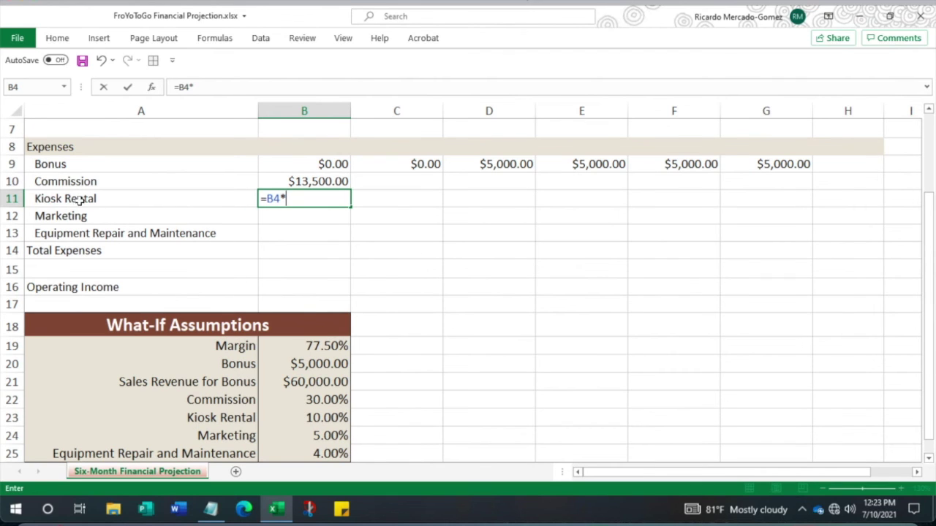
{"action": "scroll", "coordinate": [231, 349], "scroll_direction": "down", "scroll_amount": 1}
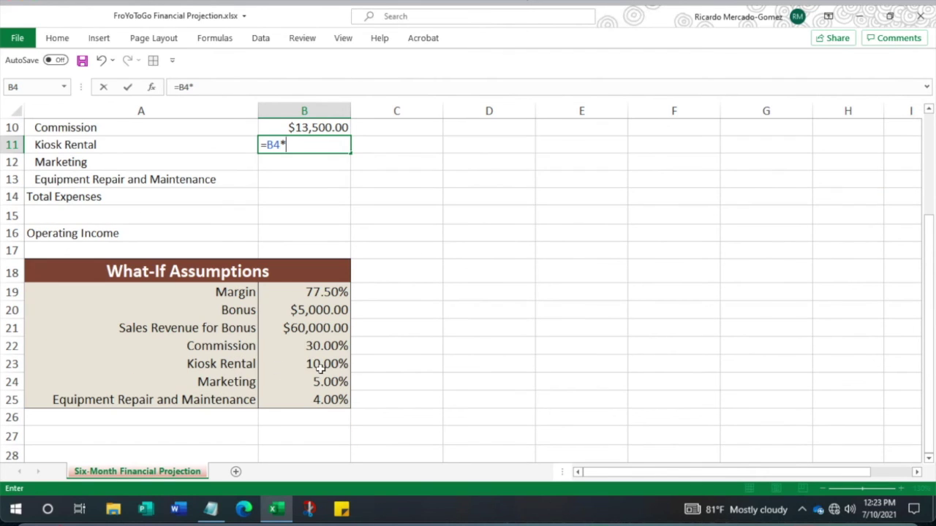
{"action": "left_click", "coordinate": [321, 369]}
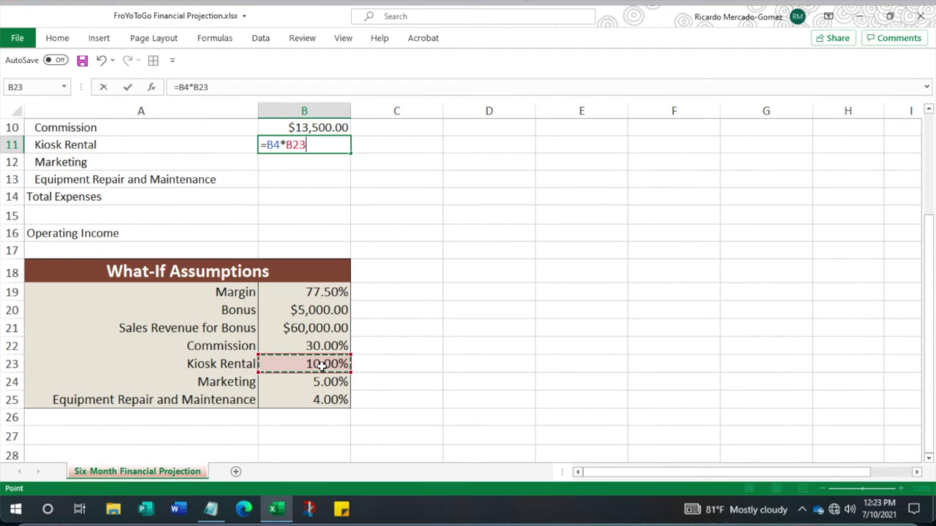
{"action": "key", "text": "F5"}
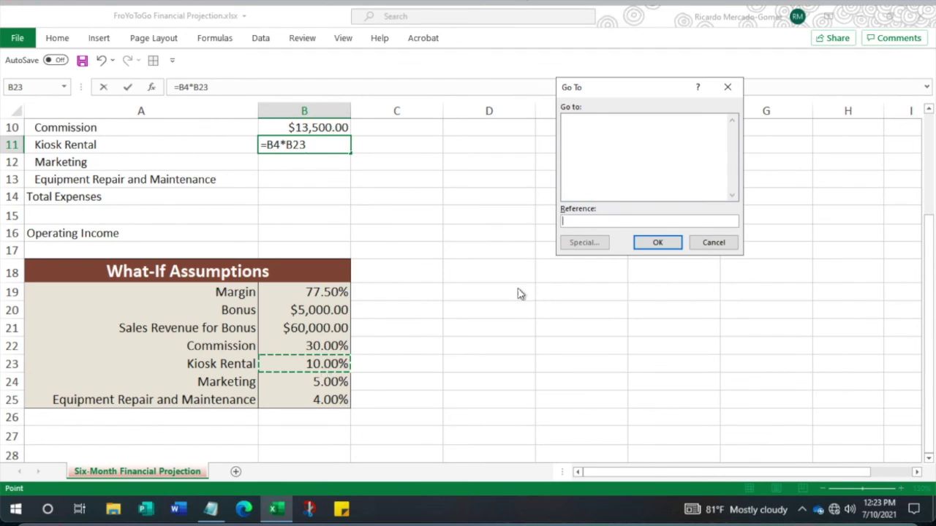
{"action": "left_click", "coordinate": [722, 241]}
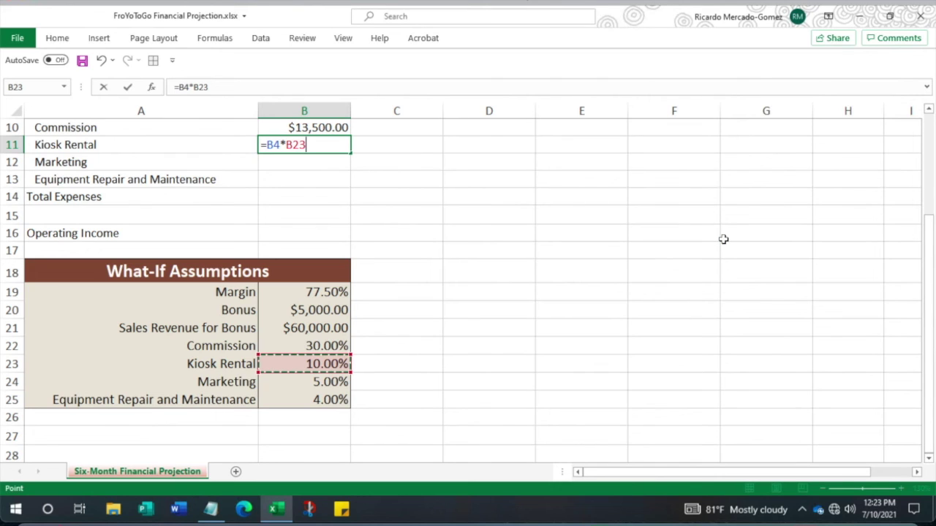
{"action": "key", "text": "F4"}
{"action": "key", "text": "Return"}
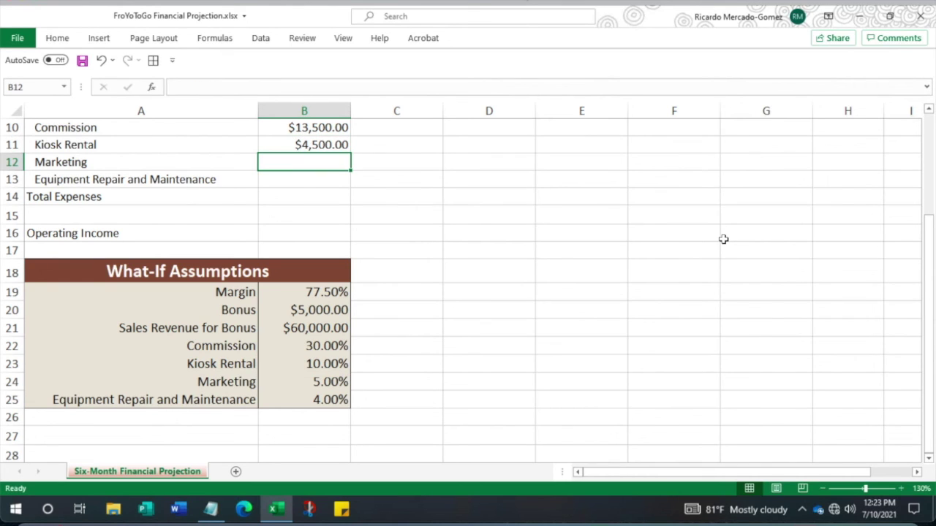
- Enter Marketing =B4*$B$24 ($2,250.00) and Equipment Repair =B4*$B$25 ($1,800.00) for April
{"action": "type", "text": "="}
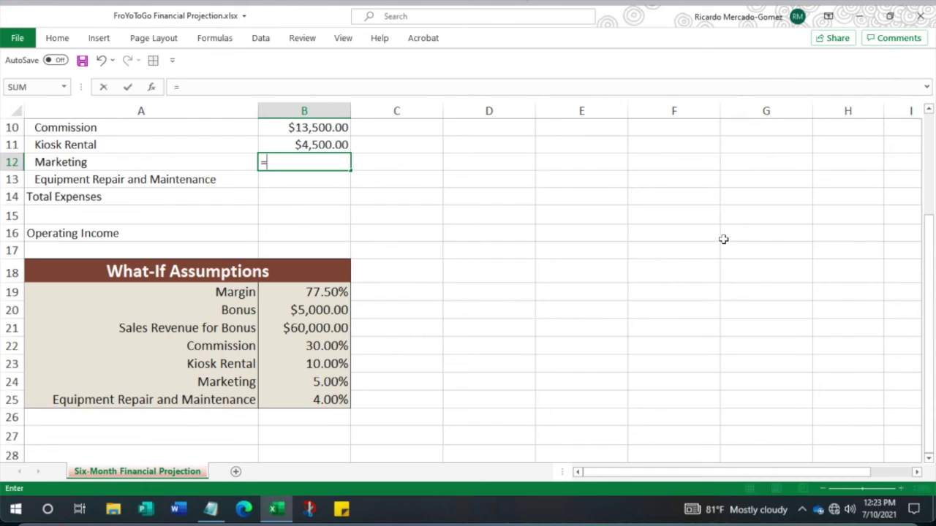
{"action": "type", "text": "b4*"}
{"action": "left_click", "coordinate": [330, 382]}
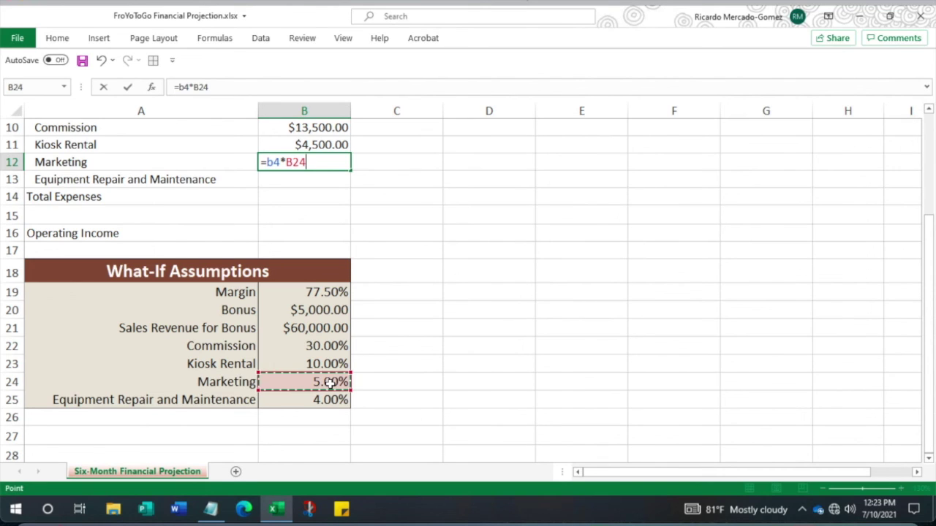
{"action": "key", "text": "F4"}
{"action": "key", "text": "Return"}
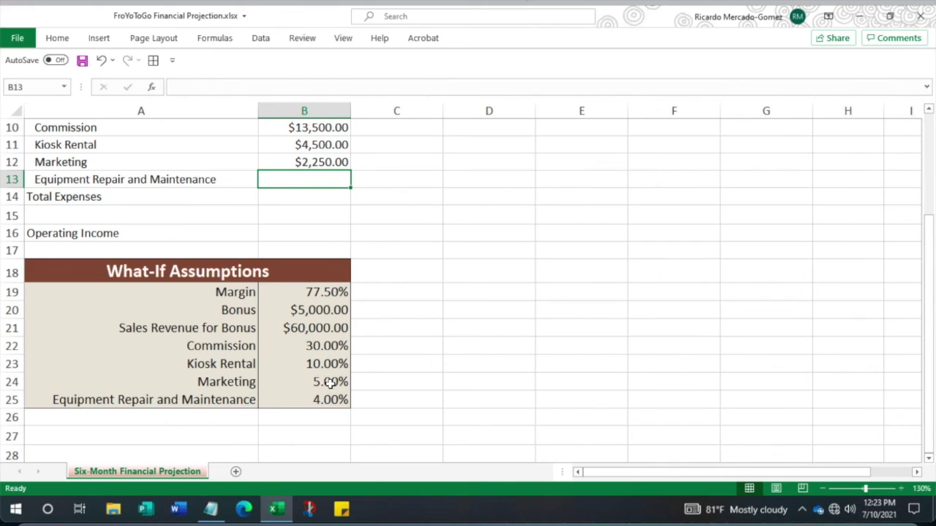
{"action": "type", "text": "="}
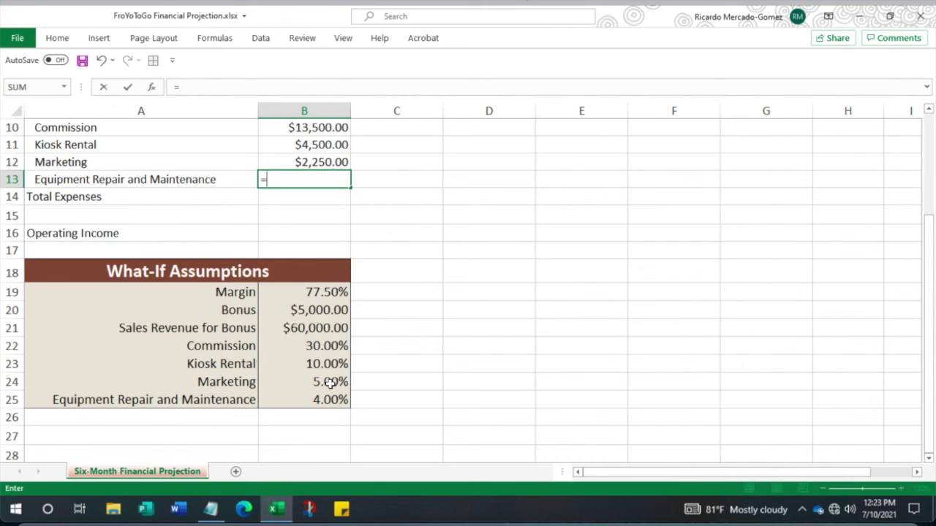
{"action": "type", "text": "b"}
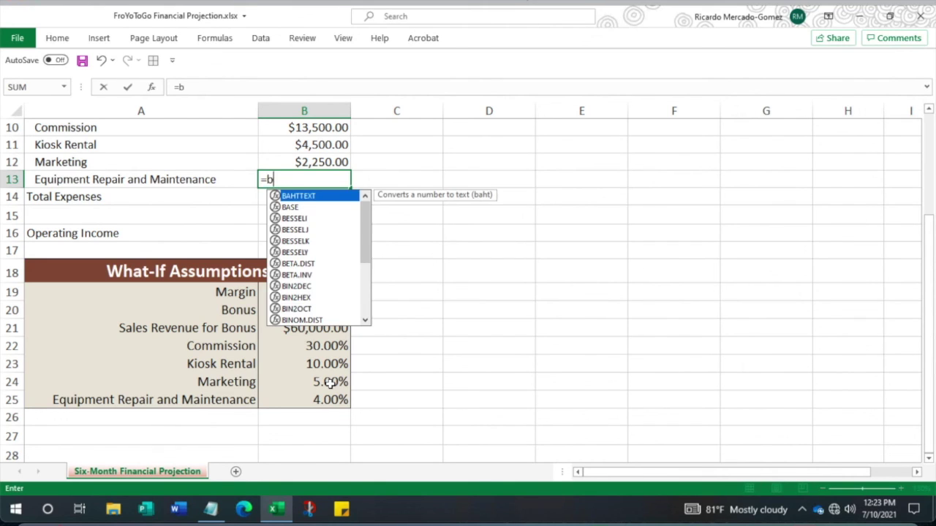
{"action": "type", "text": "4*"}
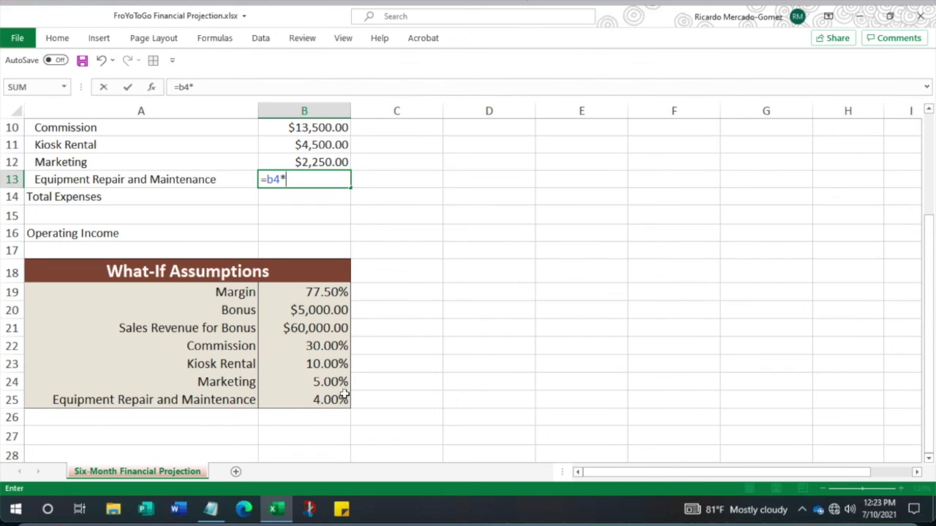
{"action": "left_click", "coordinate": [331, 400]}
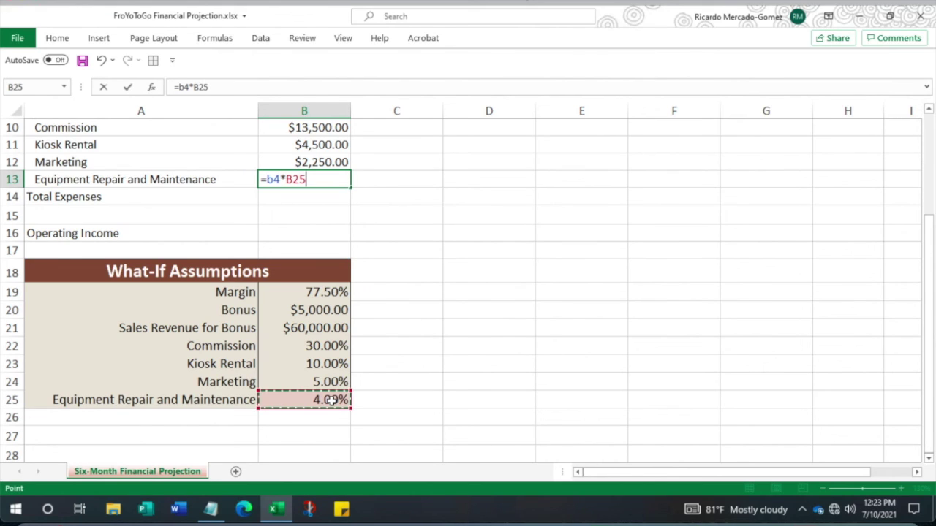
{"action": "key", "text": "F4"}
{"action": "key", "text": "Return"}
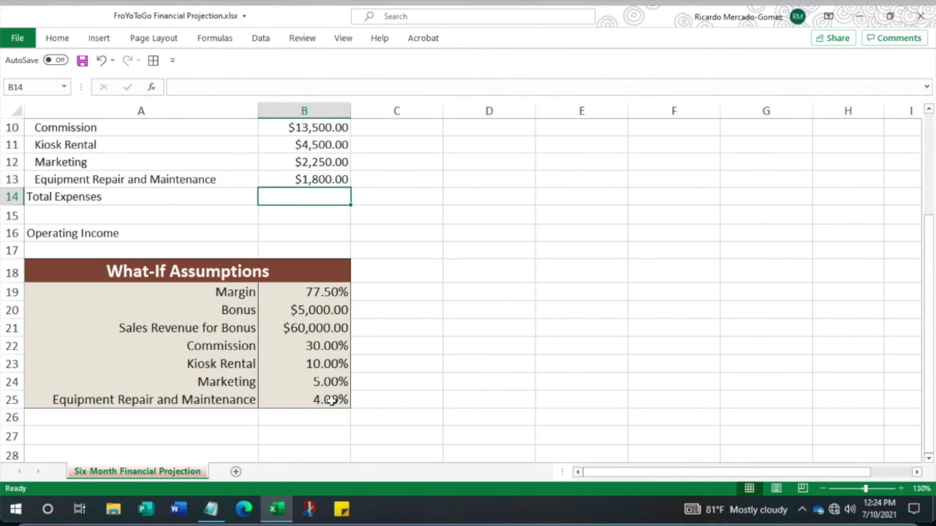
{"action": "scroll", "coordinate": [334, 209], "scroll_direction": "up", "scroll_amount": 1}
- Paint the Gross Margin row's bold, shaded formatting onto the Total Expenses row A14:H14
{"action": "scroll", "coordinate": [334, 210], "scroll_direction": "up", "scroll_amount": 1}
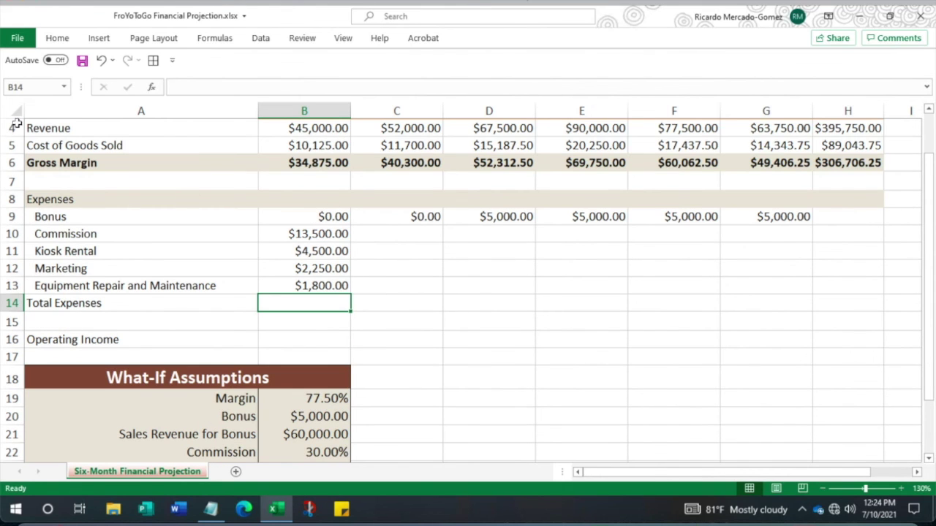
{"action": "left_click_drag", "start_coordinate": [334, 212], "coordinate": [331, 285]}
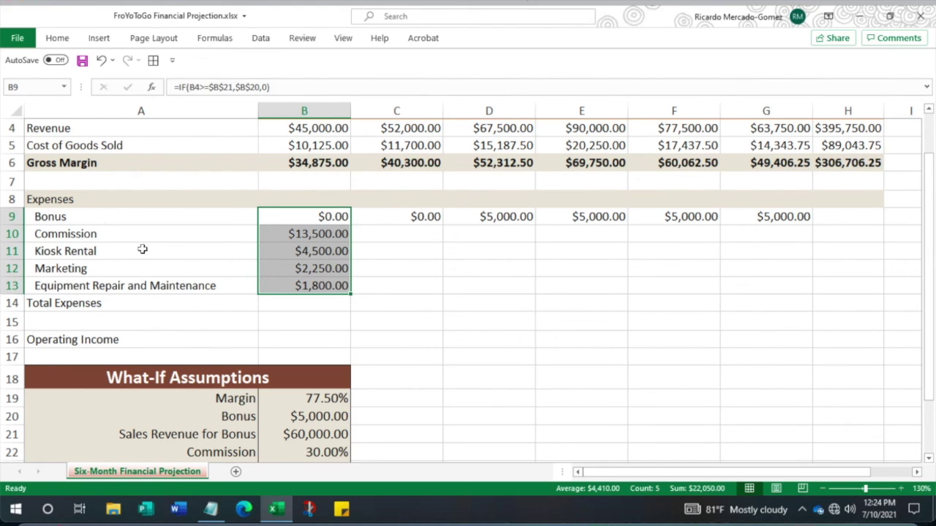
{"action": "left_click", "coordinate": [29, 163]}
{"action": "left_click_drag", "start_coordinate": [160, 161], "coordinate": [848, 168]}
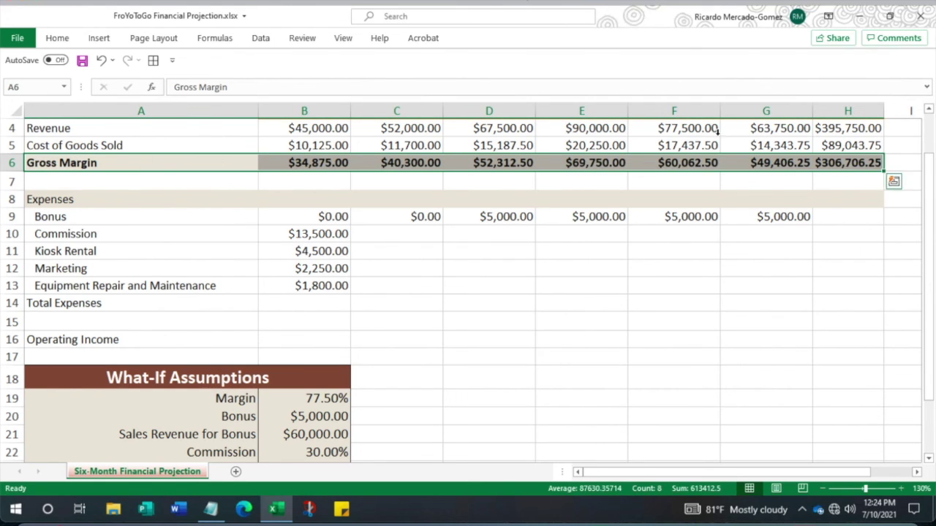
{"action": "left_click", "coordinate": [51, 44]}
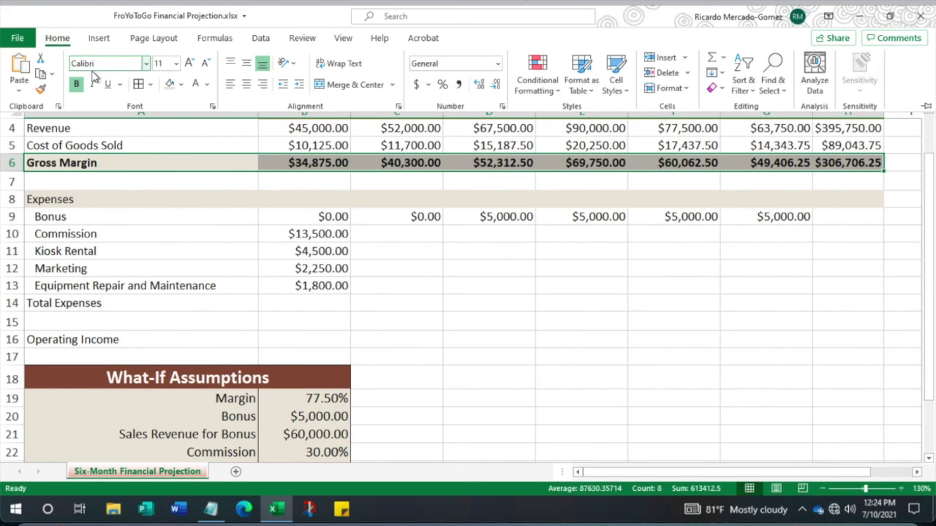
{"action": "left_click", "coordinate": [40, 89]}
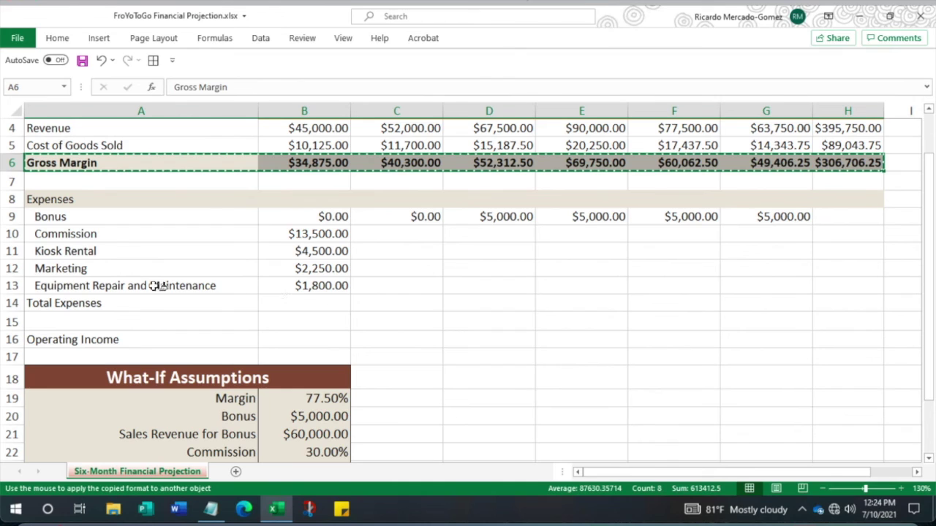
{"action": "left_click_drag", "start_coordinate": [71, 302], "coordinate": [834, 301]}
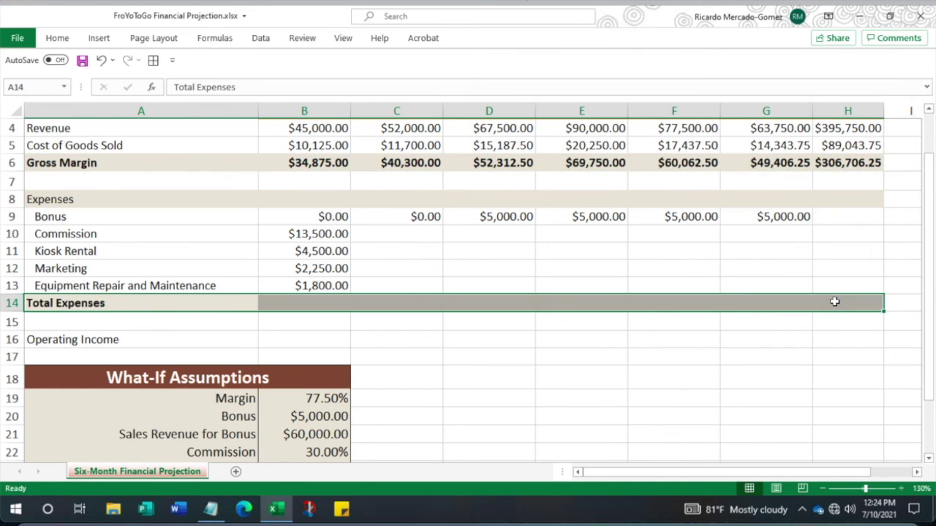
{"action": "left_click", "coordinate": [781, 370]}
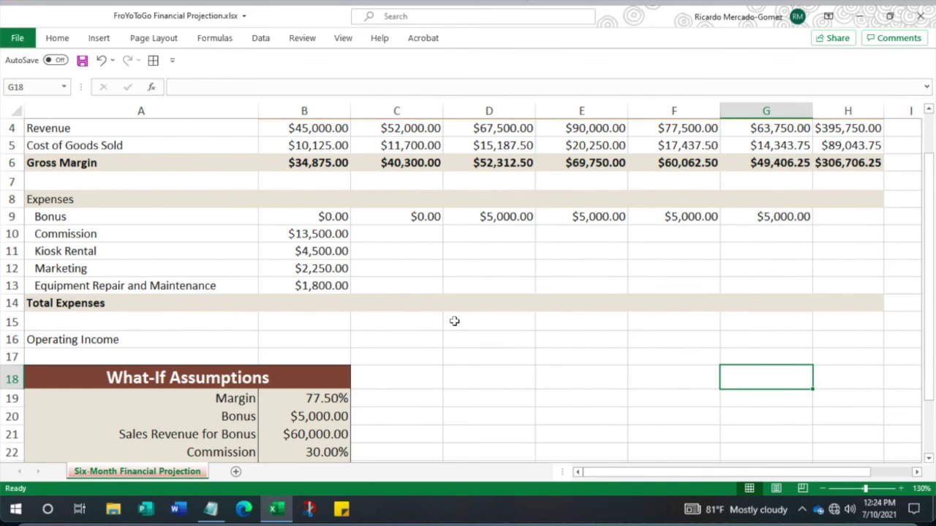
- Start an AutoSum of April's expenses, =SUM(B9:B13), in cell B14
{"action": "left_click", "coordinate": [333, 303]}
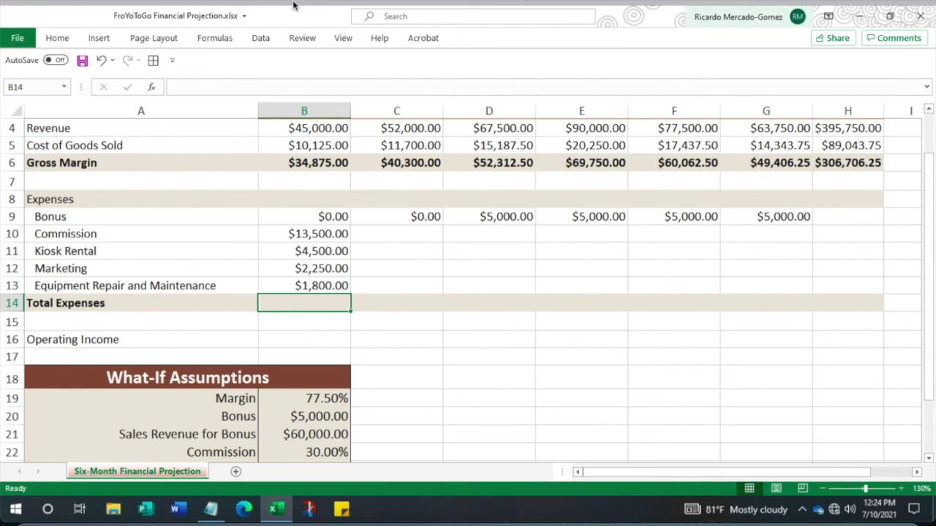
{"action": "left_click", "coordinate": [57, 37]}
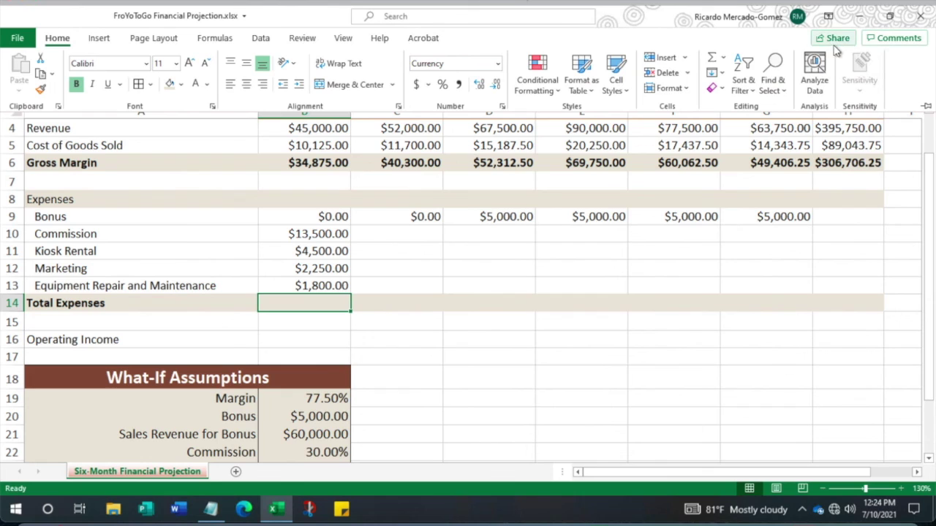
{"action": "left_click", "coordinate": [713, 60]}
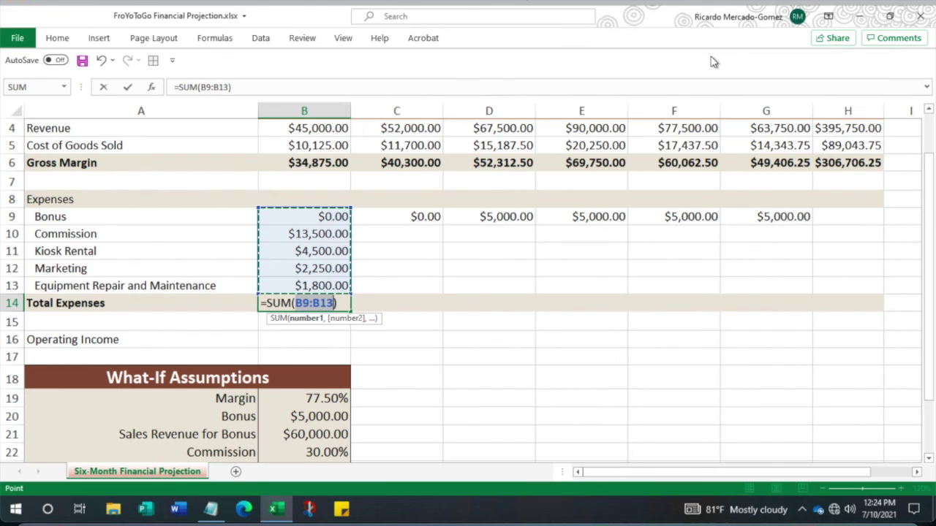
- Confirm April's Total Expenses of $22,050.00 and note May–September expense cells are empty
{"action": "key", "text": "Return"}
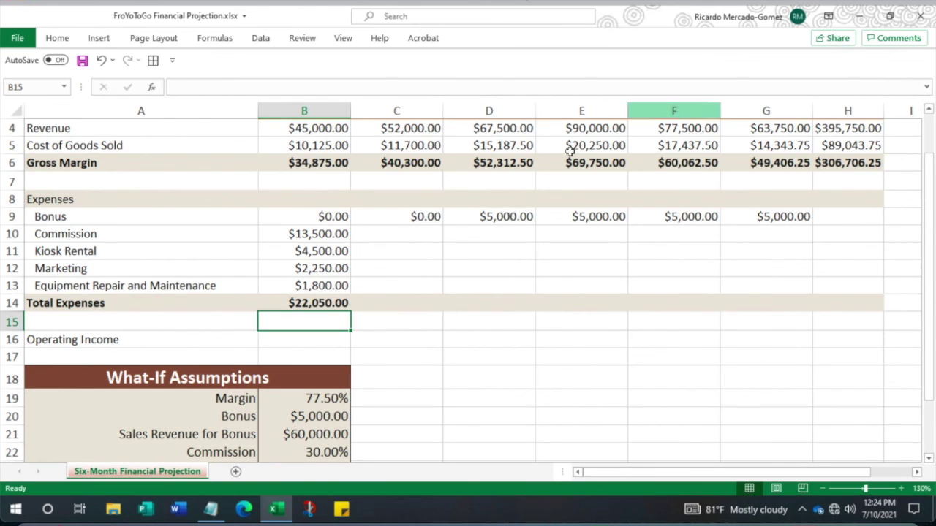
{"action": "left_click_drag", "start_coordinate": [332, 233], "coordinate": [333, 302]}
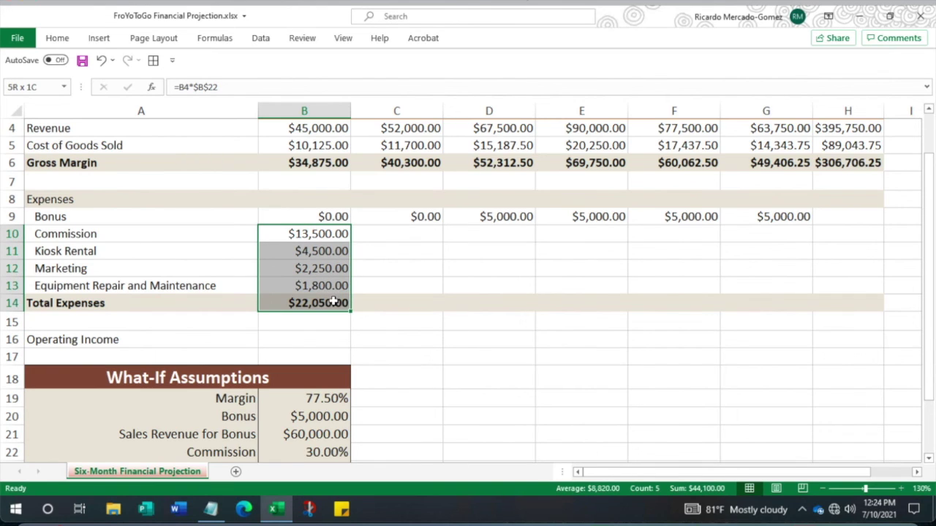
{"action": "left_click_drag", "start_coordinate": [407, 241], "coordinate": [409, 303]}
{"action": "left_click", "coordinate": [513, 230]}
{"action": "left_click_drag", "start_coordinate": [517, 253], "coordinate": [517, 302]}
{"action": "left_click_drag", "start_coordinate": [602, 234], "coordinate": [621, 302]}
{"action": "left_click_drag", "start_coordinate": [670, 234], "coordinate": [687, 305]}
{"action": "left_click_drag", "start_coordinate": [762, 241], "coordinate": [785, 286]}
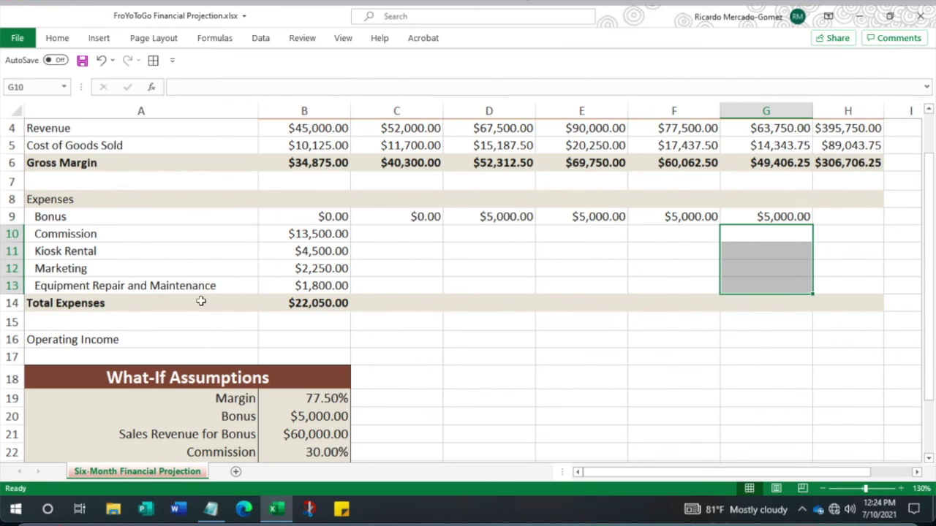
- Fill B10:B14 across to September, with Total Expenses reaching $36,237.50
{"action": "left_click", "coordinate": [311, 233]}
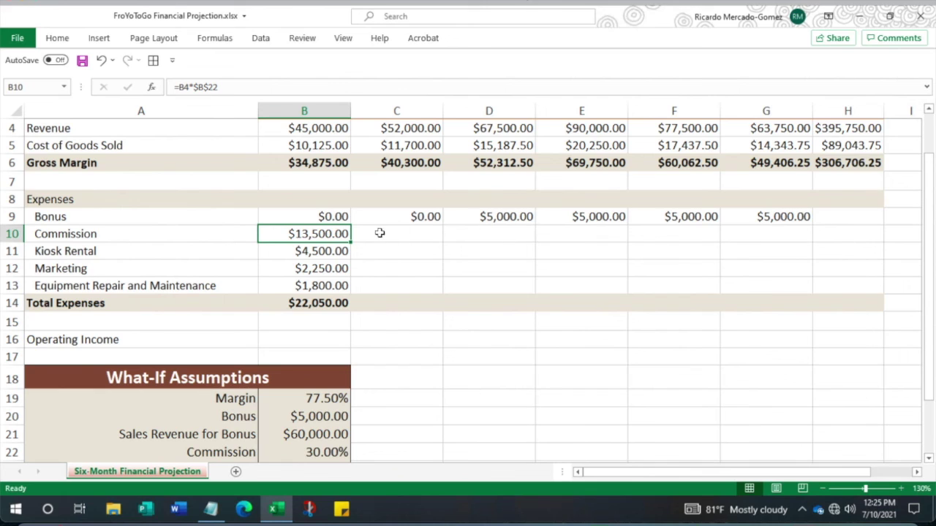
{"action": "left_click_drag", "start_coordinate": [317, 233], "coordinate": [768, 296]}
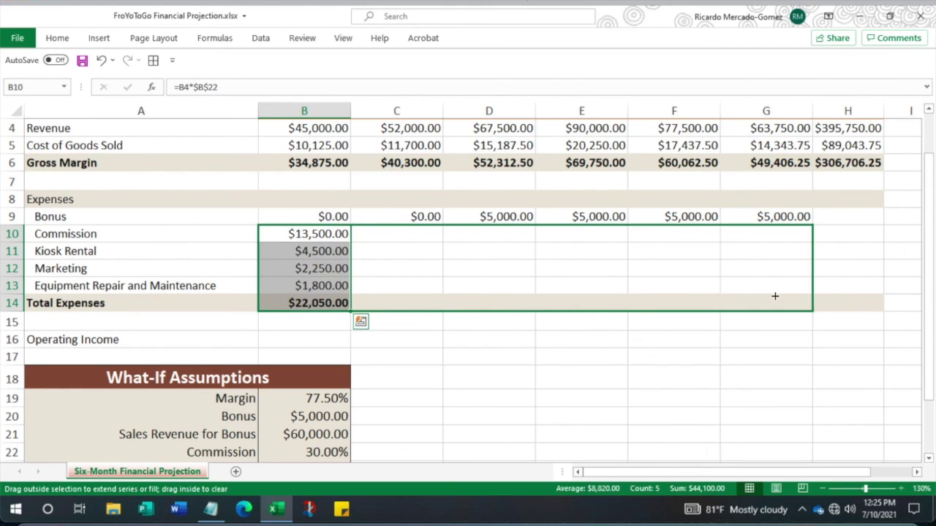
{"action": "left_click_drag", "start_coordinate": [774, 295], "coordinate": [777, 294]}
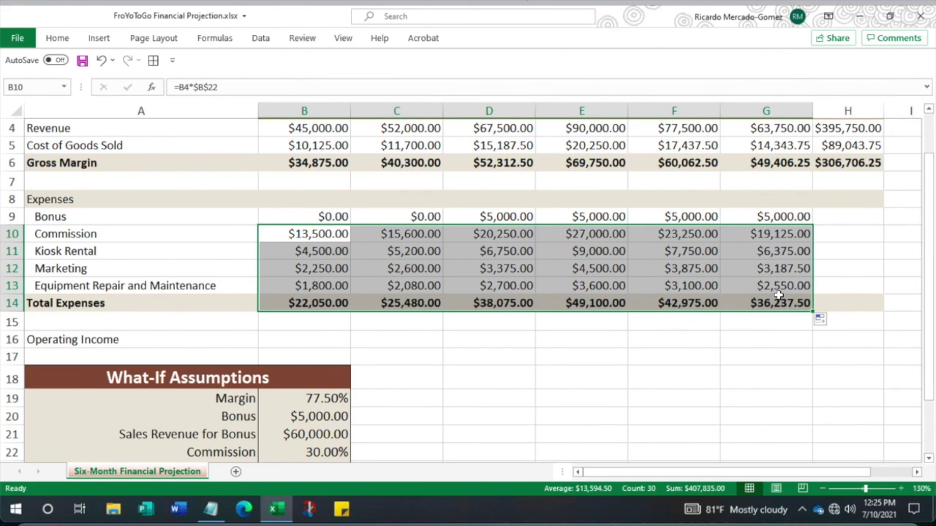
{"action": "left_click", "coordinate": [845, 216]}
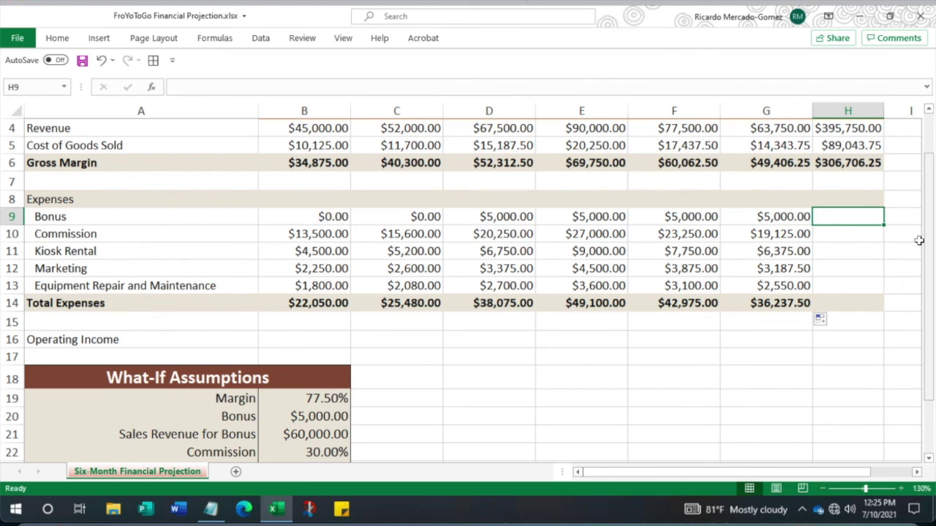
{"action": "left_click", "coordinate": [57, 38]}
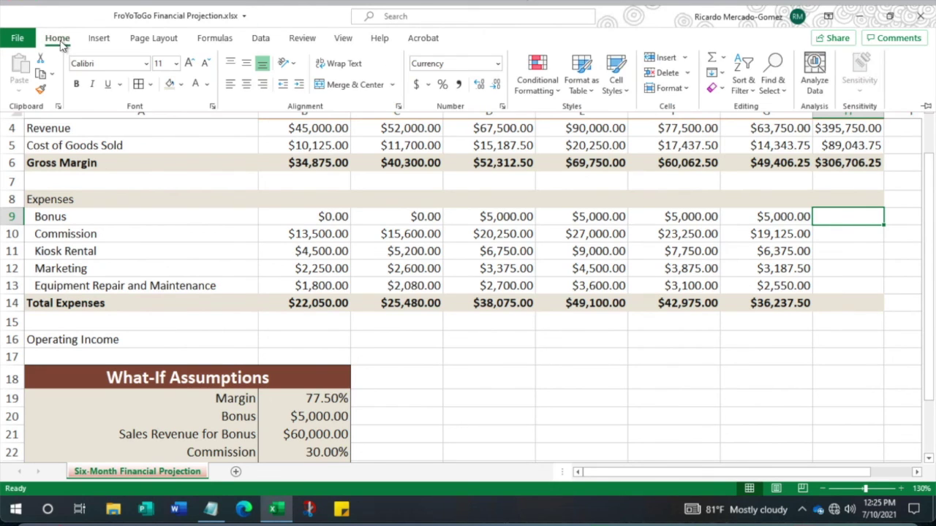
- Sum each expense row in Total column H9:H14, reaching $213,917.50 total expenses
{"action": "left_click", "coordinate": [712, 59]}
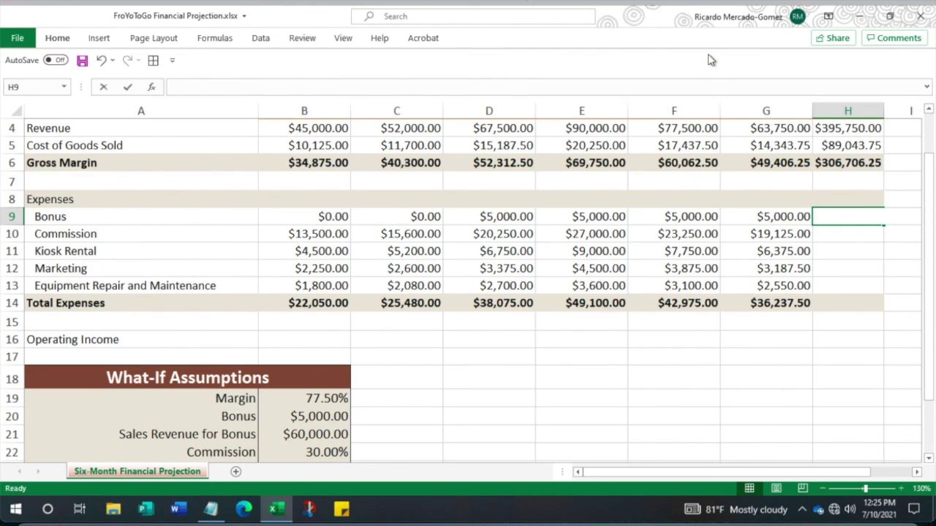
{"action": "key", "text": "Return"}
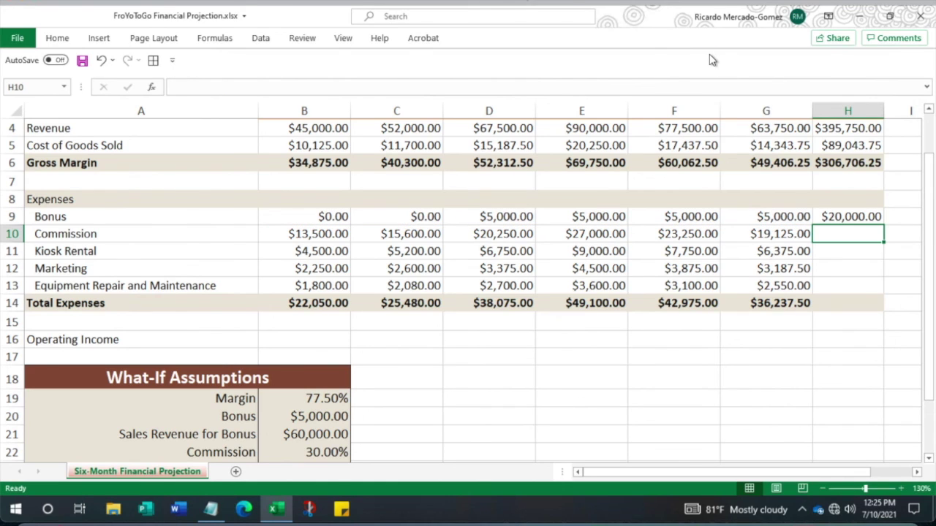
{"action": "left_click", "coordinate": [846, 214]}
{"action": "left_click_drag", "start_coordinate": [884, 228], "coordinate": [882, 307]}
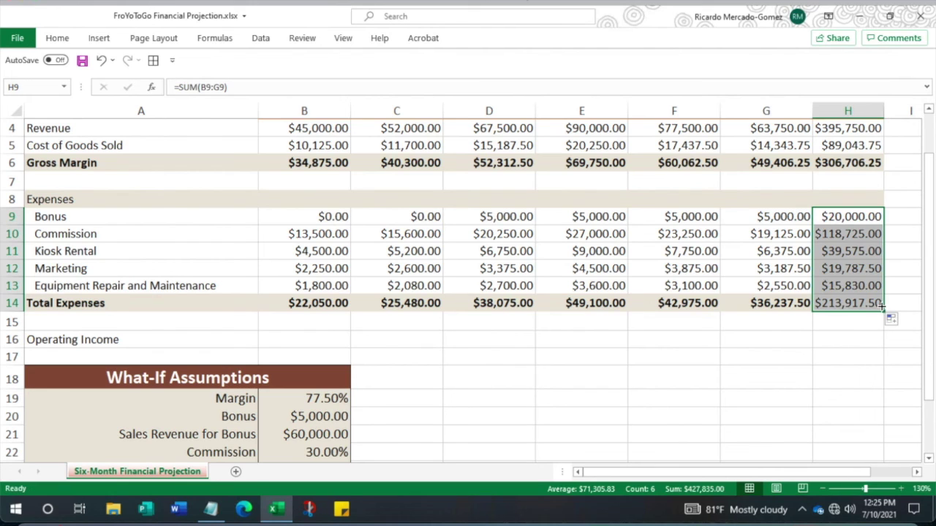
{"action": "left_click", "coordinate": [762, 373]}
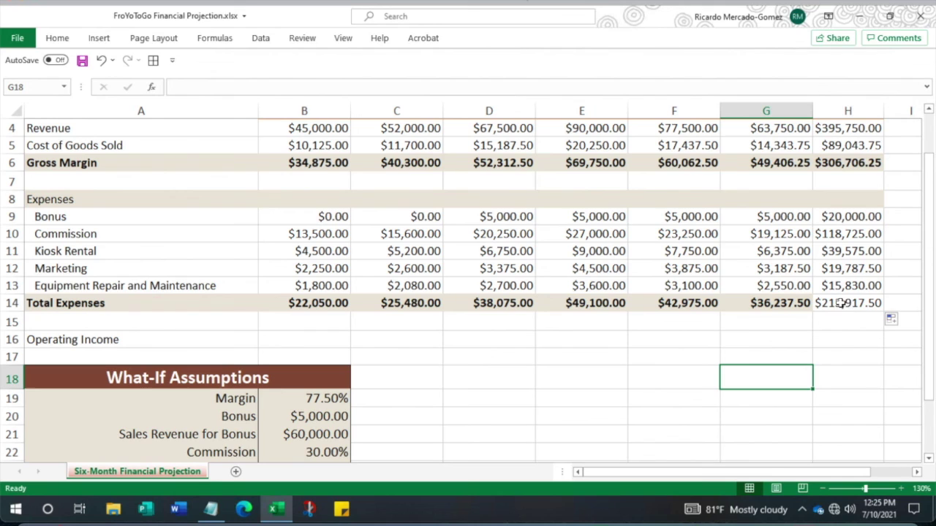
- Copy September Total Expenses' bold formatting onto the H14 total
{"action": "left_click", "coordinate": [757, 307]}
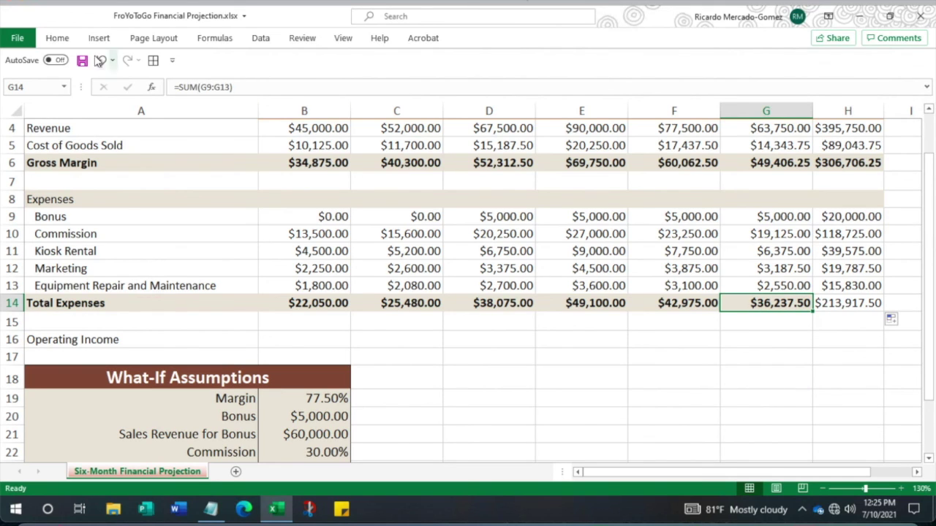
{"action": "left_click", "coordinate": [56, 40]}
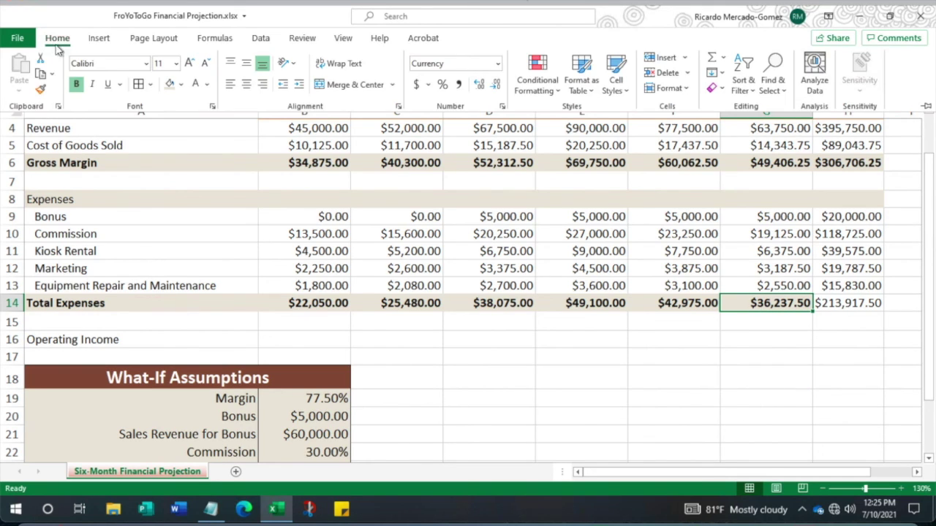
{"action": "left_click", "coordinate": [40, 89]}
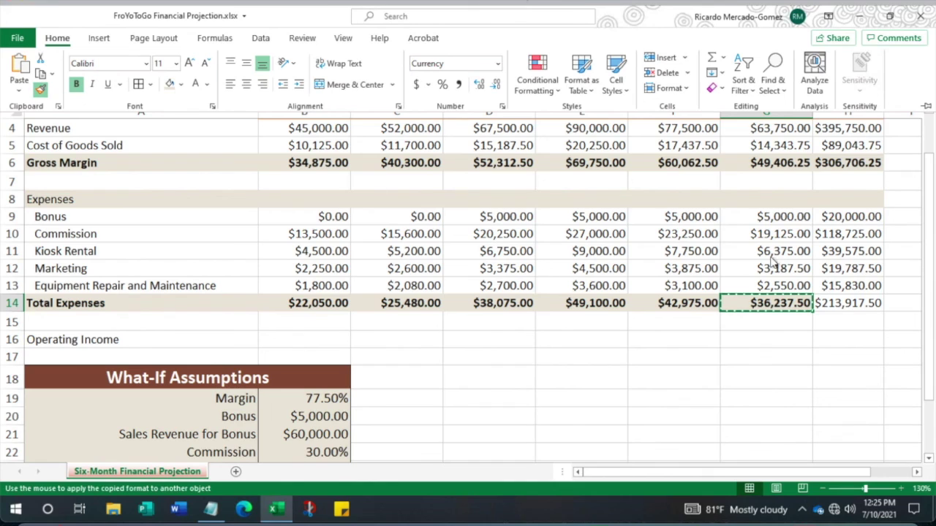
{"action": "left_click", "coordinate": [839, 305]}
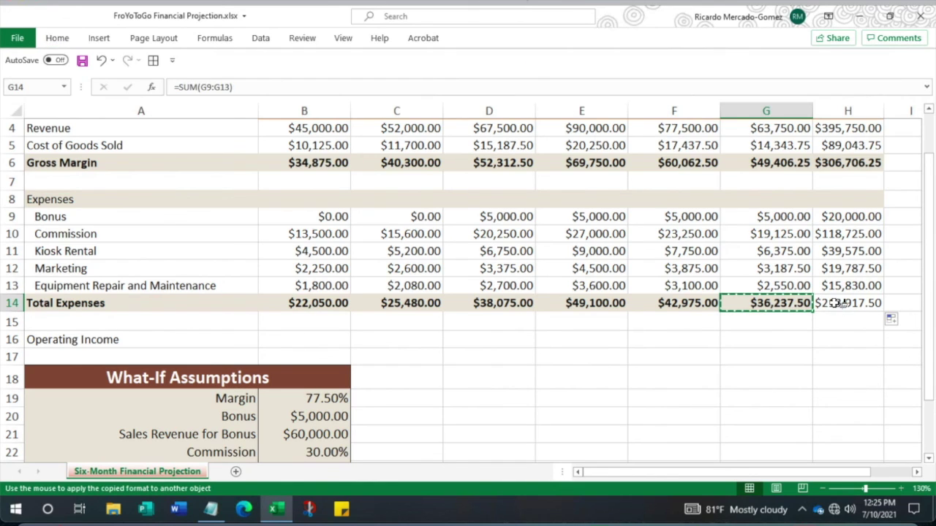
{"action": "left_click", "coordinate": [860, 384]}
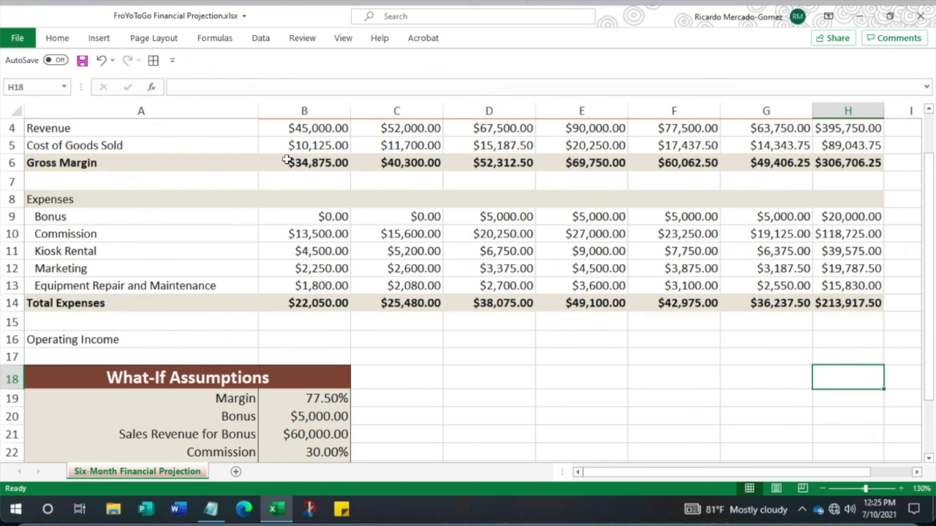
{"action": "scroll", "coordinate": [524, 291], "scroll_direction": "up", "scroll_amount": 1}
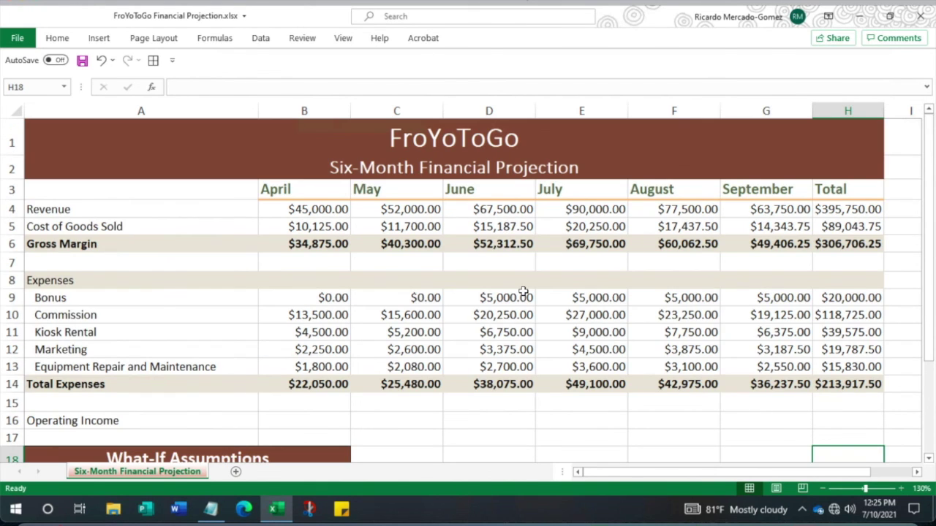
{"action": "scroll", "coordinate": [523, 292], "scroll_direction": "down", "scroll_amount": 2}
{"action": "scroll", "coordinate": [524, 292], "scroll_direction": "down", "scroll_amount": 1}
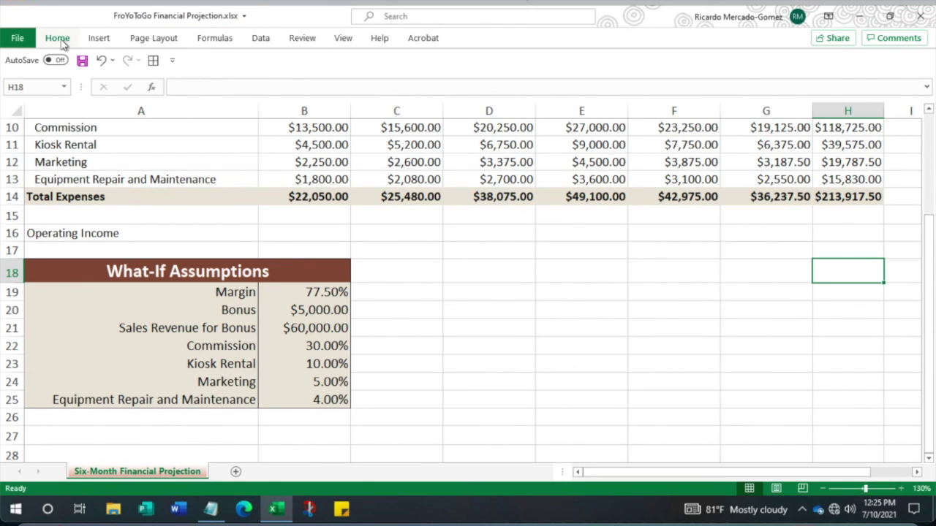
{"action": "left_click", "coordinate": [261, 39]}
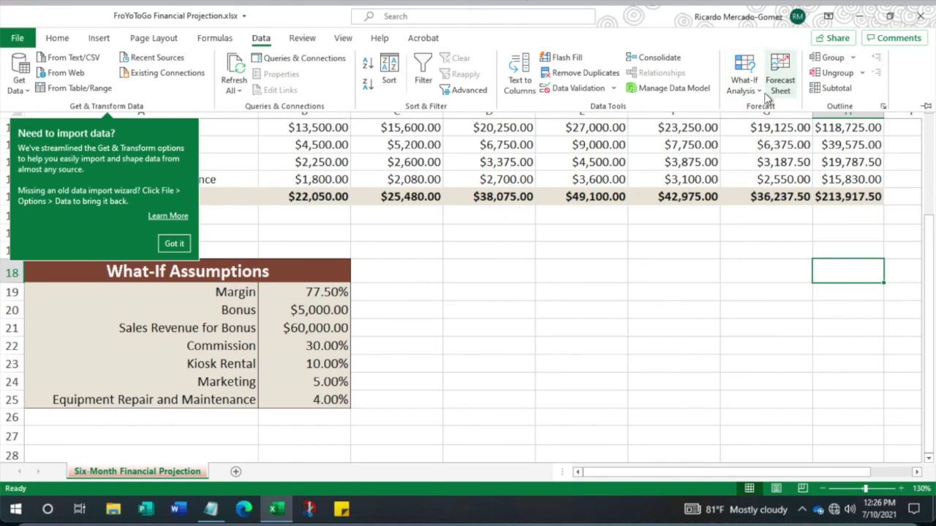
{"action": "left_click", "coordinate": [763, 92]}
{"action": "left_click", "coordinate": [763, 92]}
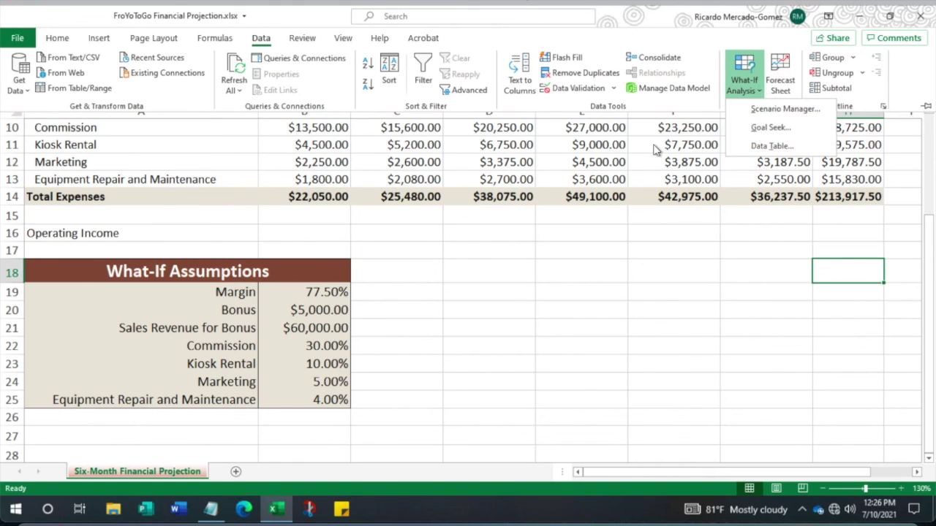
{"action": "left_click", "coordinate": [768, 129]}
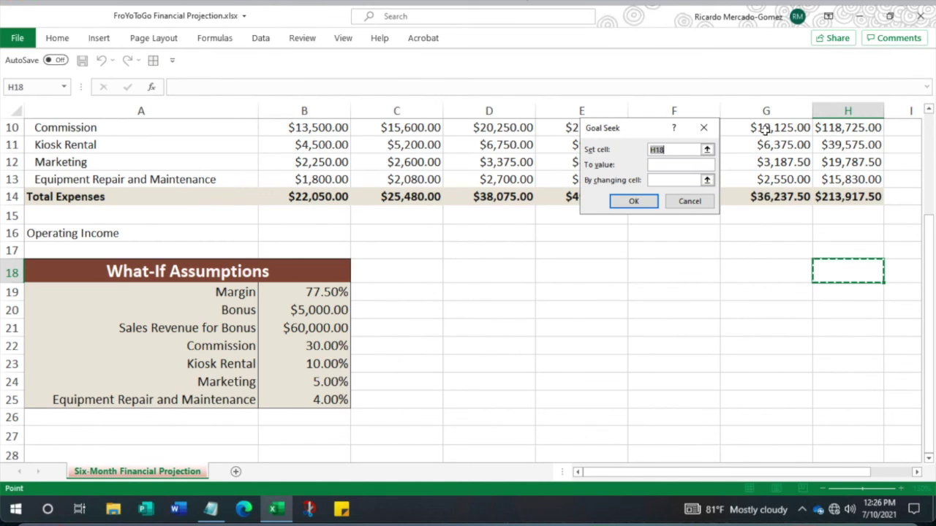
{"action": "left_click_drag", "start_coordinate": [633, 129], "coordinate": [543, 297]}
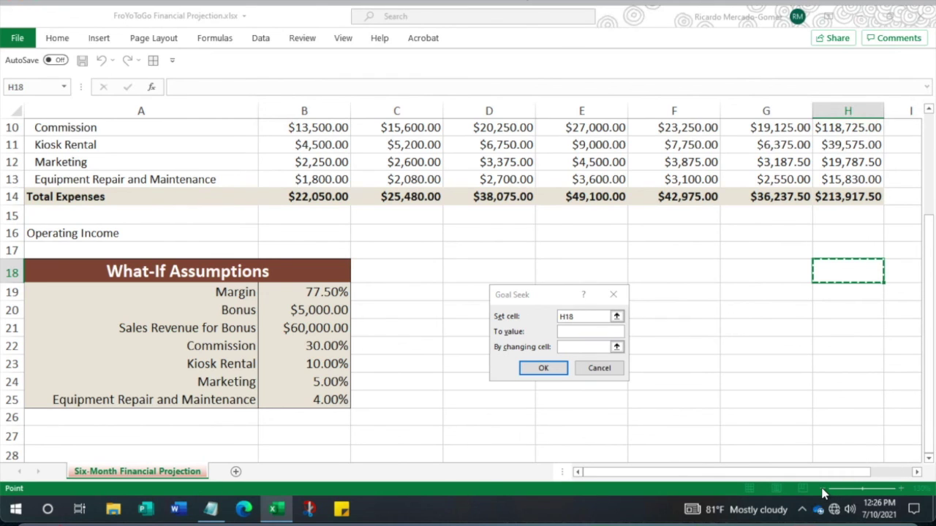
{"action": "left_click", "coordinate": [603, 368]}
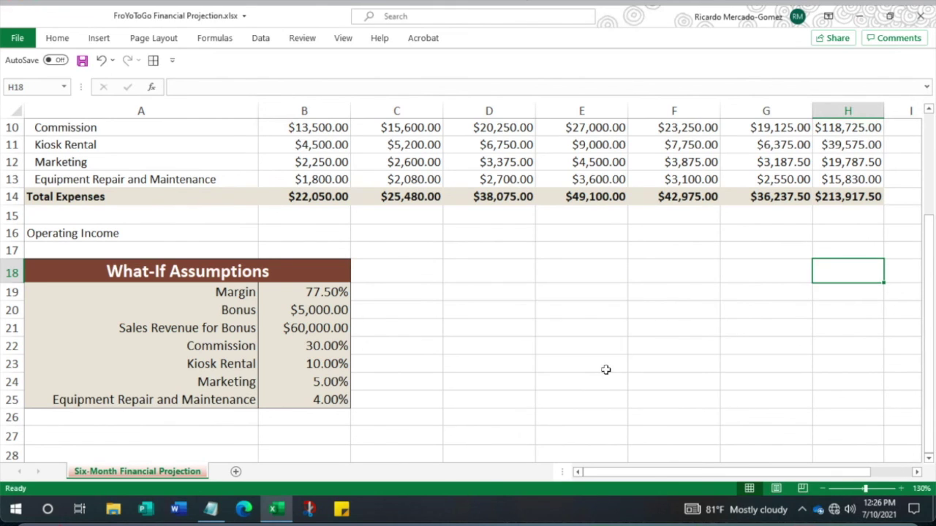
{"action": "left_click", "coordinate": [825, 490]}
{"action": "left_click", "coordinate": [825, 488]}
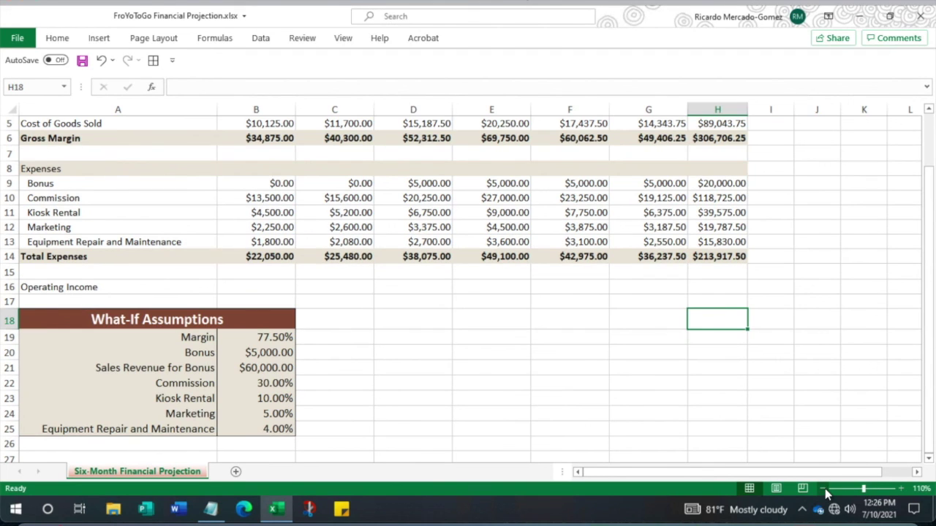
{"action": "left_click_drag", "start_coordinate": [933, 244], "coordinate": [929, 239]}
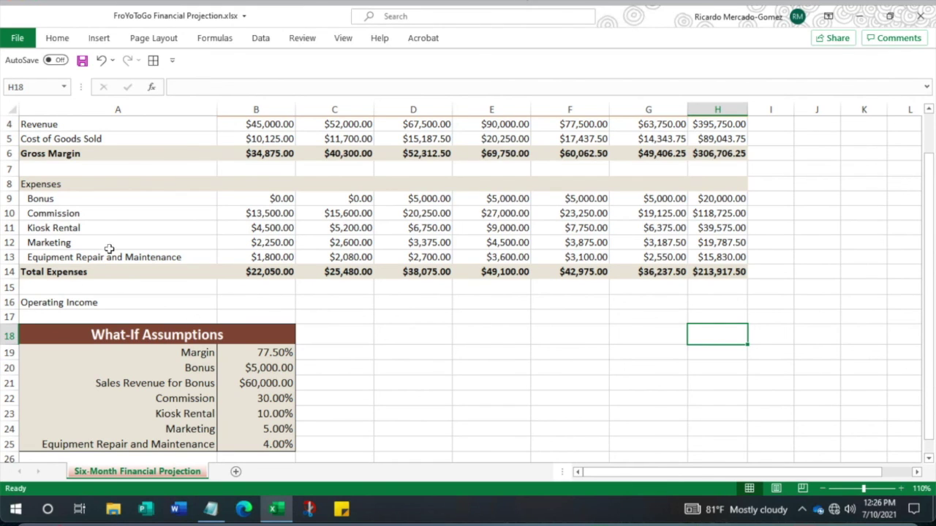
{"action": "left_click_drag", "start_coordinate": [25, 272], "coordinate": [481, 272]}
- Paint the Total Expenses row formatting from A14:H14 onto Operating Income row A16:H16
{"action": "left_click_drag", "start_coordinate": [709, 276], "coordinate": [709, 276]}
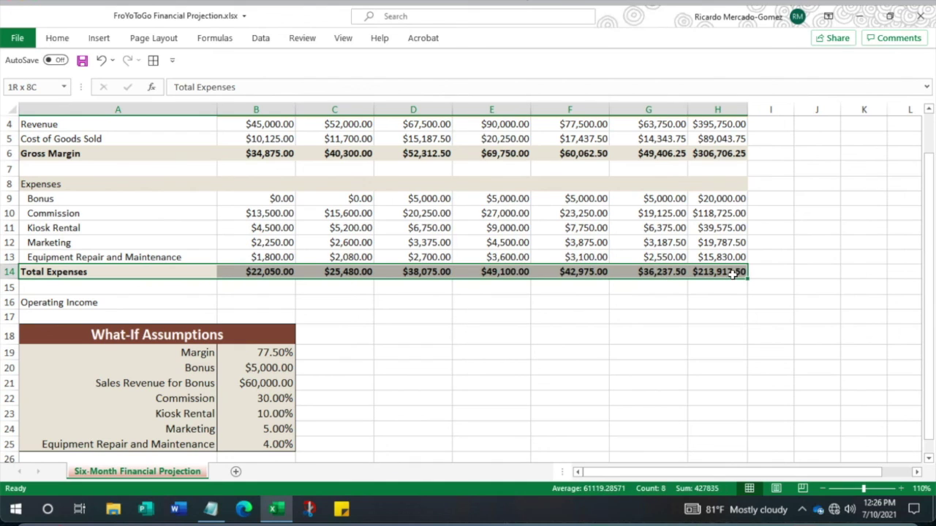
{"action": "left_click", "coordinate": [57, 39]}
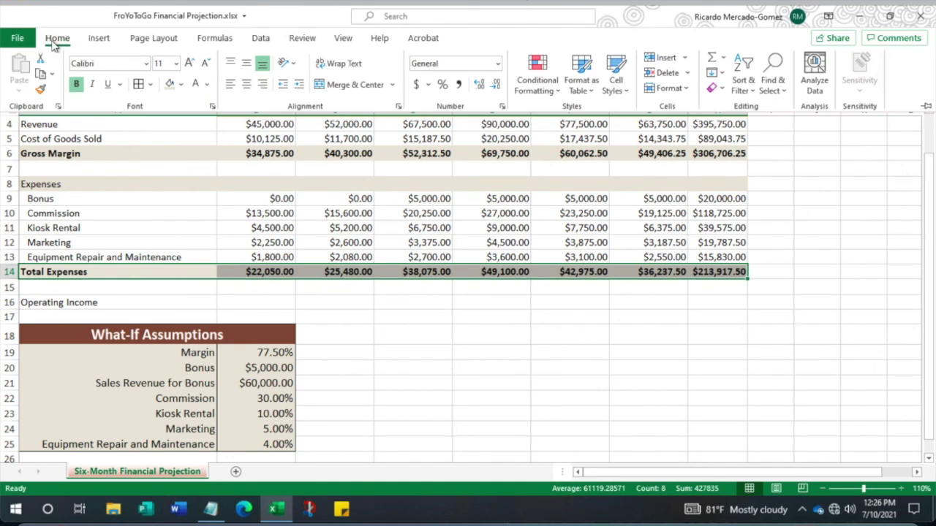
{"action": "left_click", "coordinate": [40, 89]}
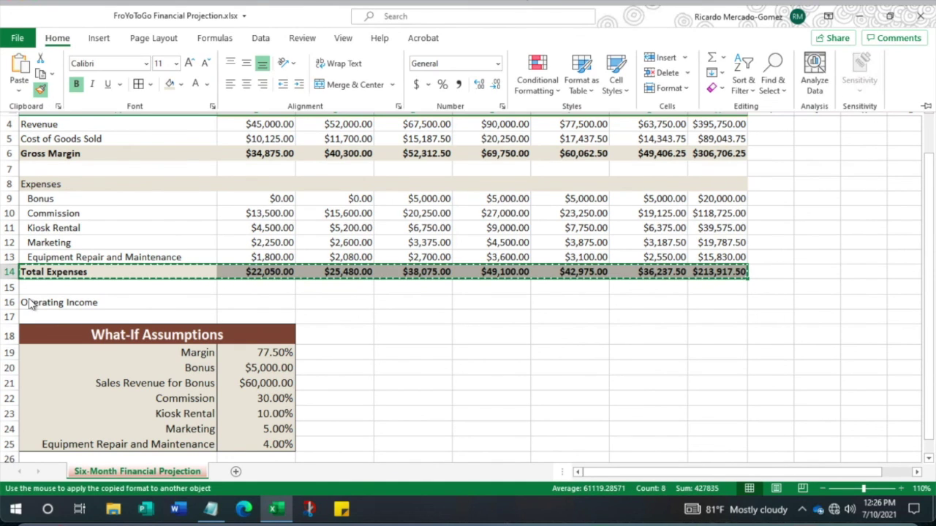
{"action": "mouse_move", "coordinate": [32, 306]}
{"action": "left_mouse_down"}
{"action": "mouse_move", "coordinate": [229, 297]}
{"action": "mouse_move", "coordinate": [705, 308]}
{"action": "left_mouse_up"}
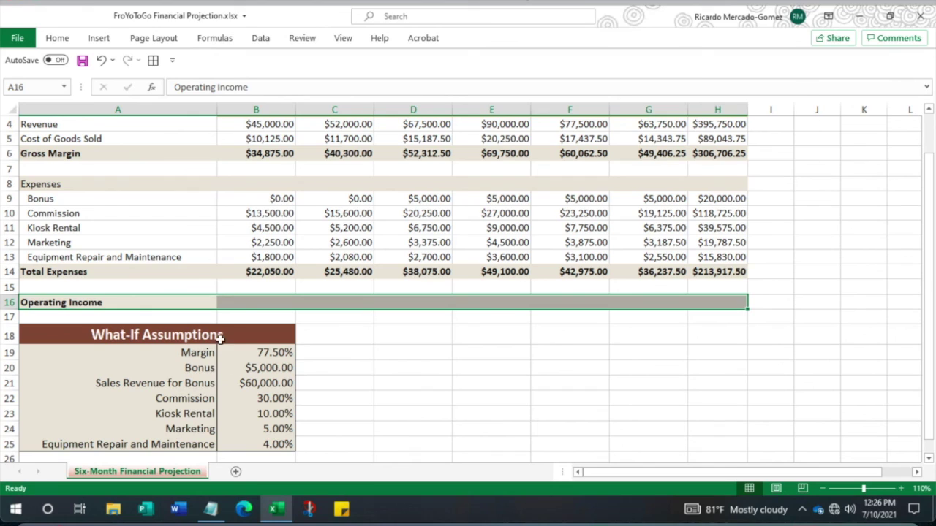
{"action": "left_click", "coordinate": [278, 302]}
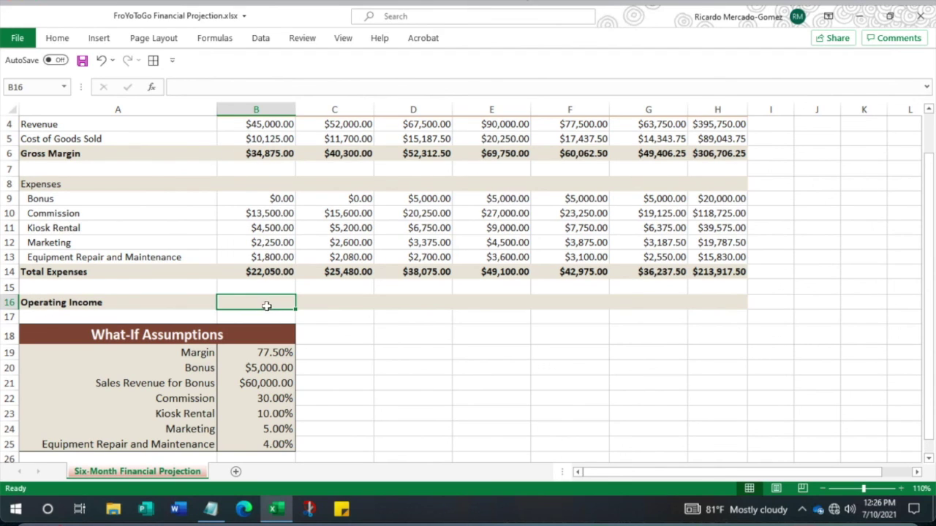
- Enter =B6-B14 for April's Operating Income in B16 and fill it through G16
{"action": "type", "text": "="}
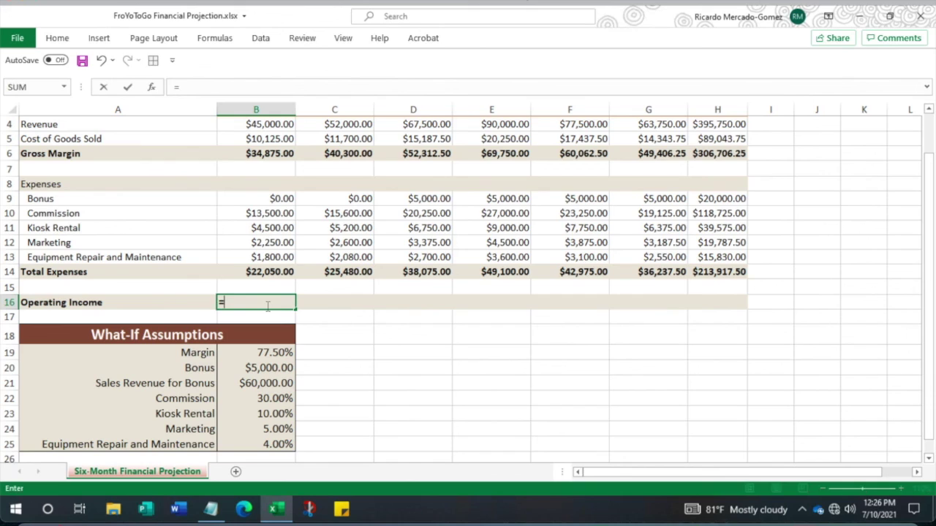
{"action": "left_click", "coordinate": [263, 154]}
{"action": "type", "text": "-"}
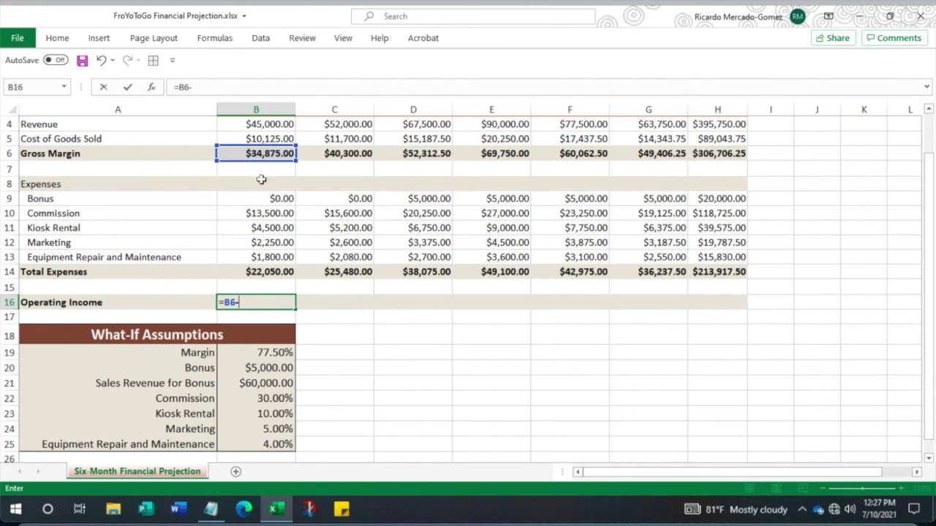
{"action": "left_click", "coordinate": [269, 272]}
{"action": "key", "text": "Return"}
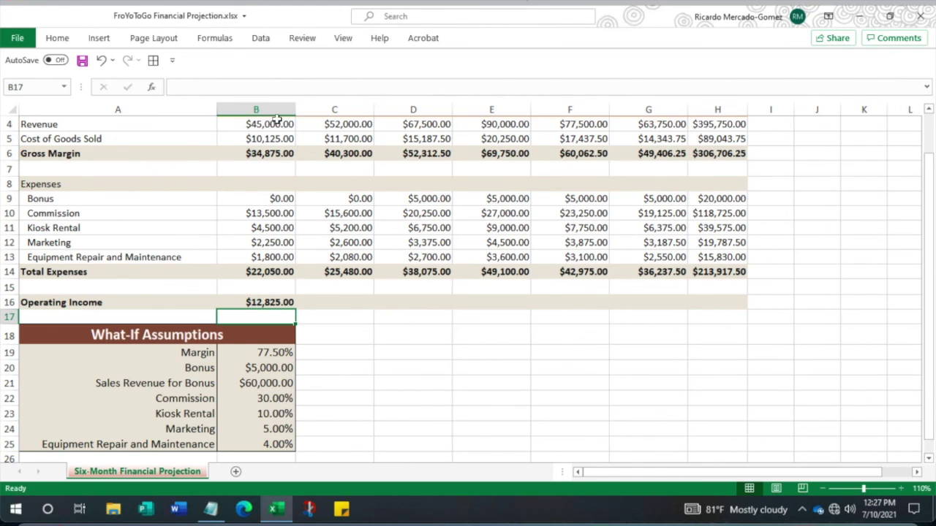
{"action": "scroll", "coordinate": [284, 208], "scroll_direction": "up", "scroll_amount": 1}
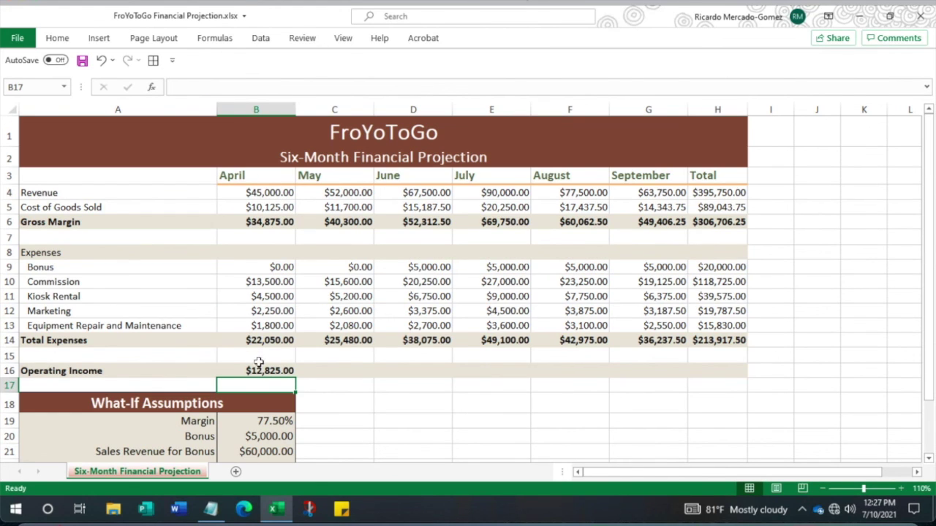
{"action": "left_click", "coordinate": [256, 368]}
{"action": "left_click_drag", "start_coordinate": [294, 378], "coordinate": [667, 379]}
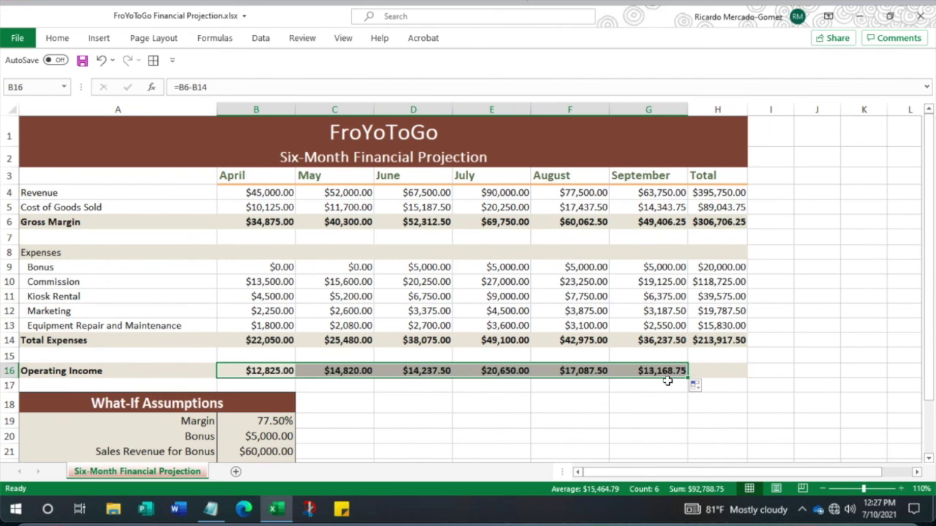
- Total the Operating Income in H16 with =H6+H14, giving $520,623.75
{"action": "left_click", "coordinate": [733, 370]}
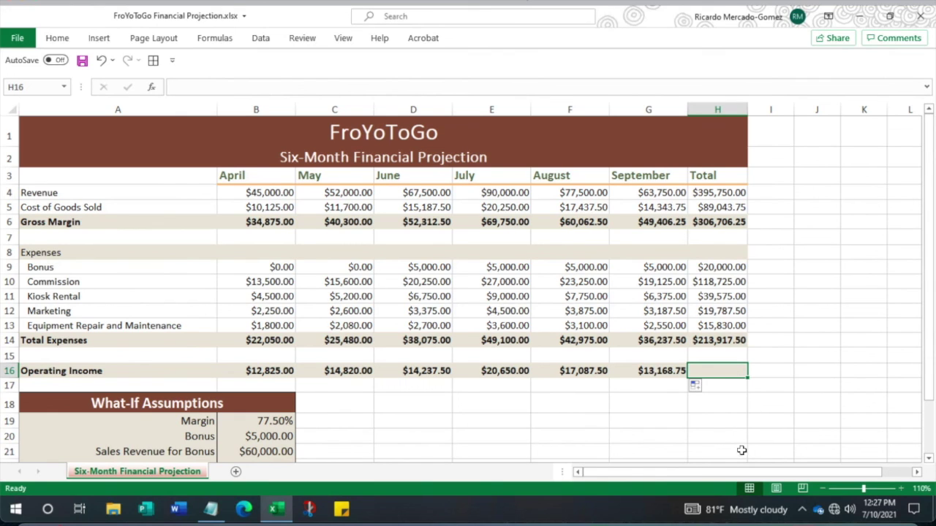
{"action": "type", "text": "="}
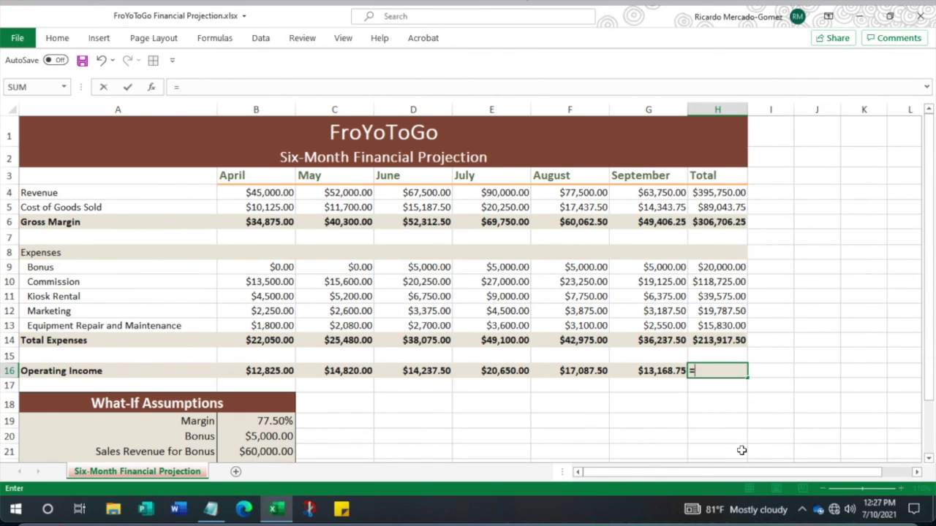
{"action": "left_click", "coordinate": [720, 223]}
{"action": "type", "text": "+"}
{"action": "left_click", "coordinate": [724, 341]}
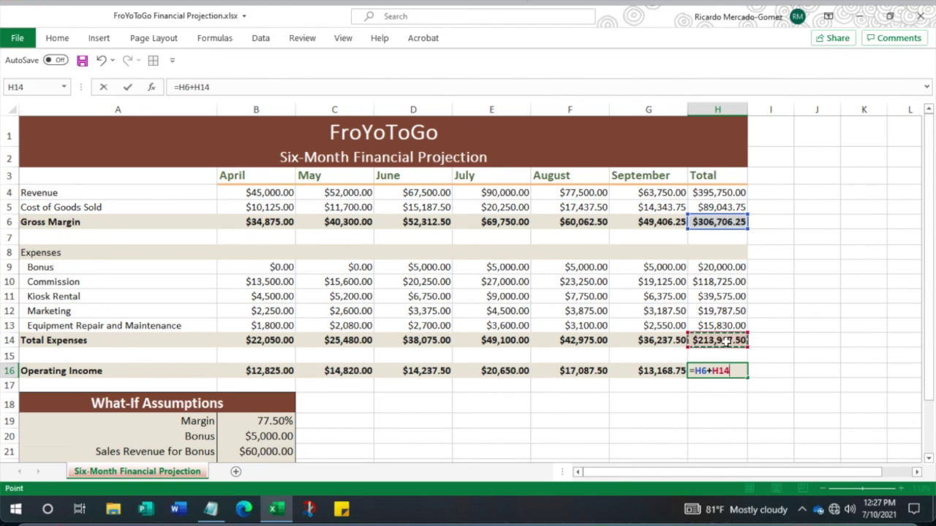
{"action": "key", "text": "Return"}
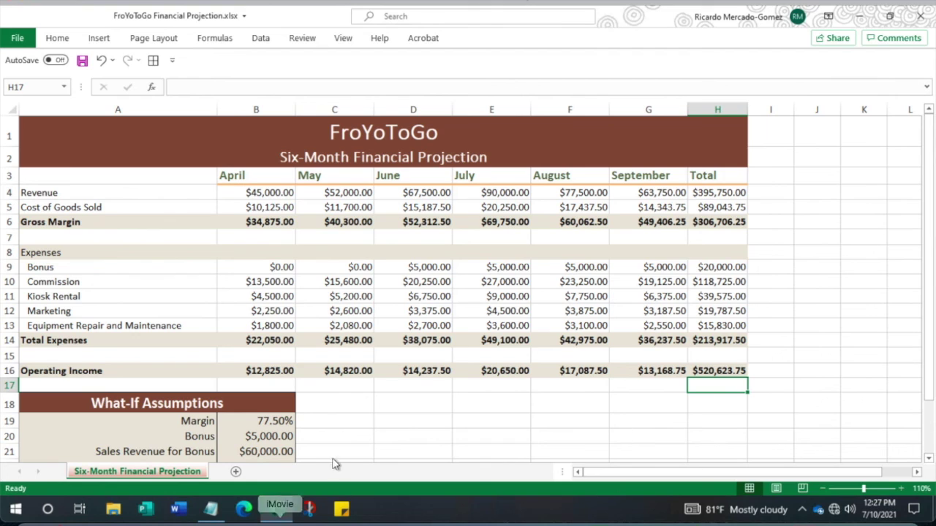
{"action": "left_click", "coordinate": [210, 510]}
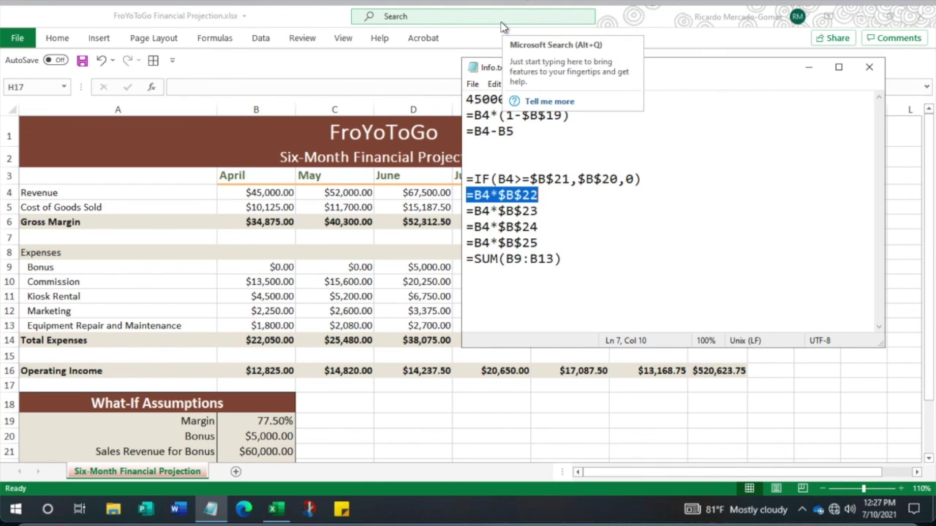
{"action": "left_click", "coordinate": [808, 70]}
{"action": "left_click", "coordinate": [662, 462]}
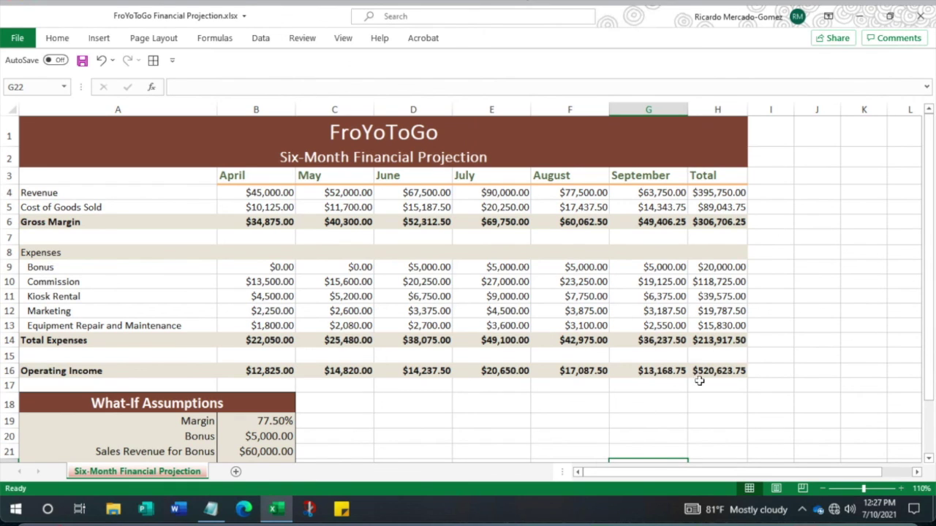
{"action": "left_click", "coordinate": [661, 370]}
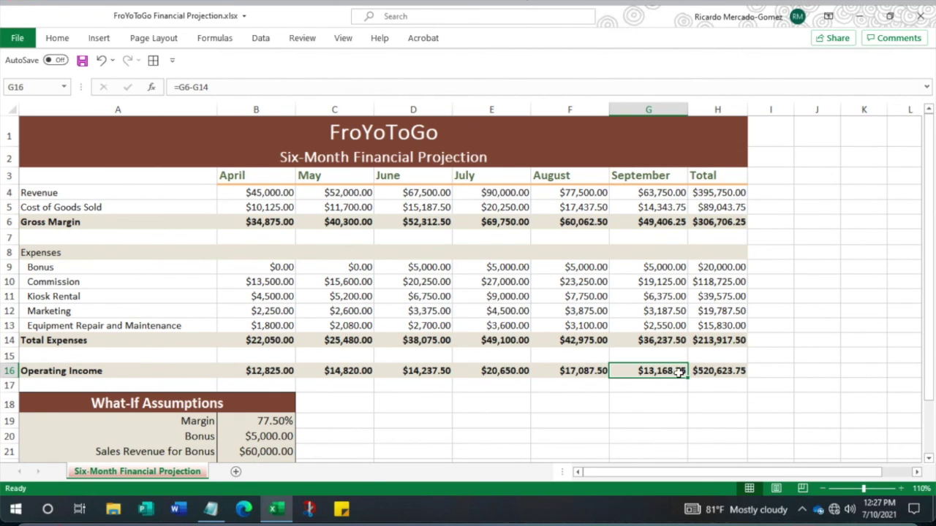
{"action": "scroll", "coordinate": [662, 400], "scroll_direction": "down", "scroll_amount": 2}
{"action": "scroll", "coordinate": [662, 400], "scroll_direction": "up", "scroll_amount": 1}
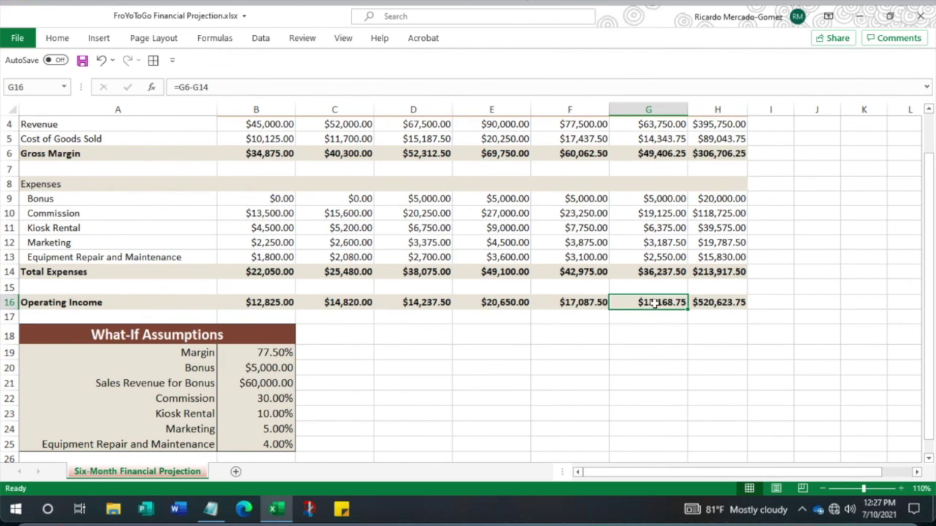
{"action": "scroll", "coordinate": [515, 364], "scroll_direction": "up", "scroll_amount": 1}
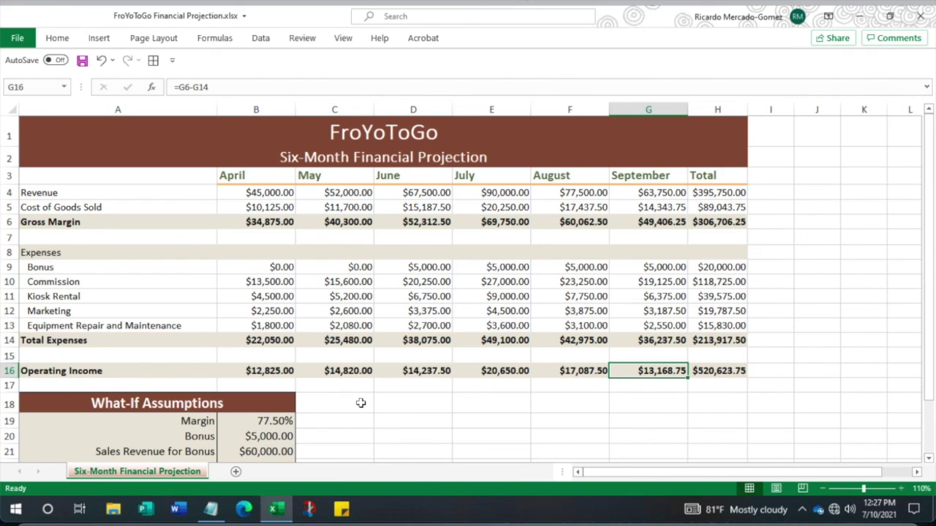
{"action": "left_click", "coordinate": [270, 372]}
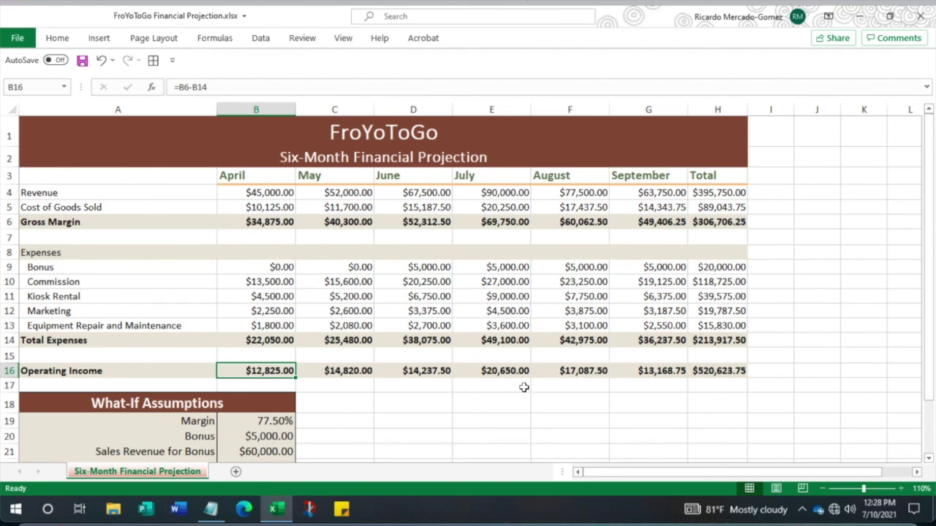
{"action": "left_click", "coordinate": [492, 371]}
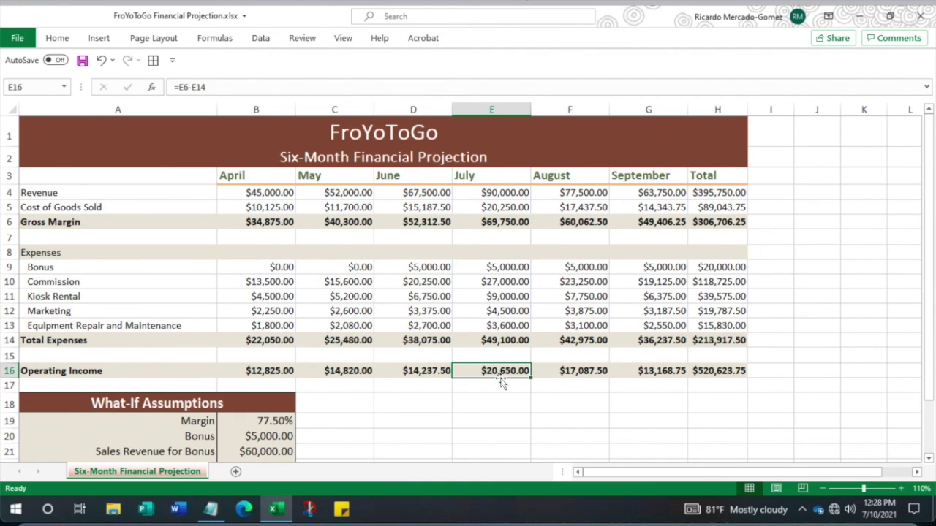
{"action": "scroll", "coordinate": [505, 382], "scroll_direction": "down", "scroll_amount": 1}
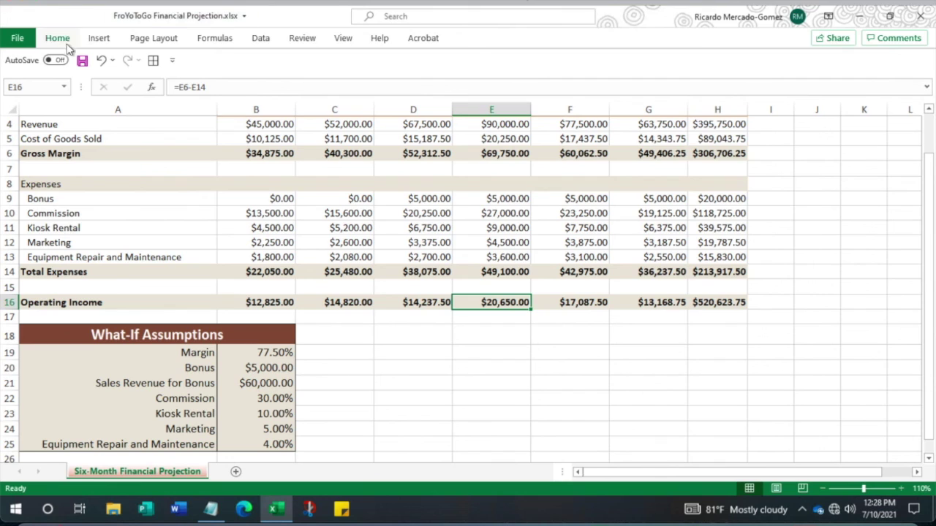
{"action": "left_click", "coordinate": [261, 40]}
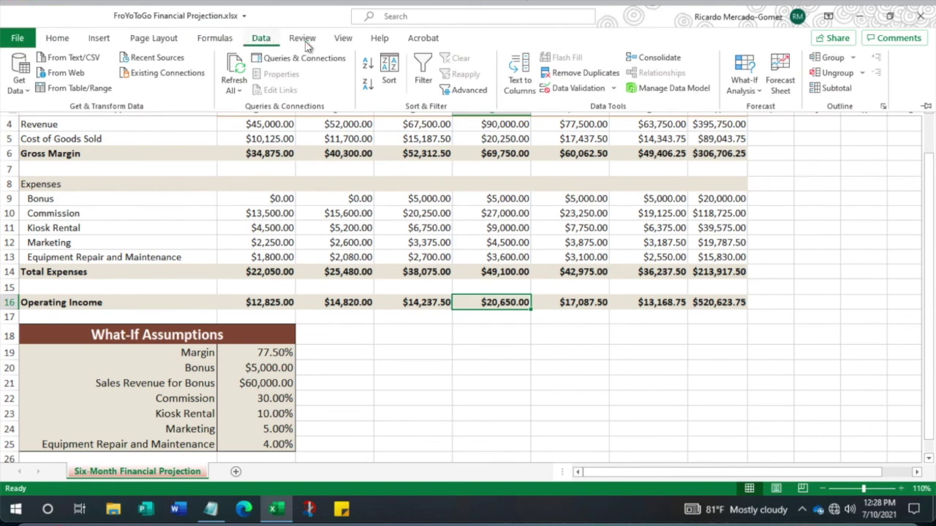
{"action": "left_click", "coordinate": [761, 91]}
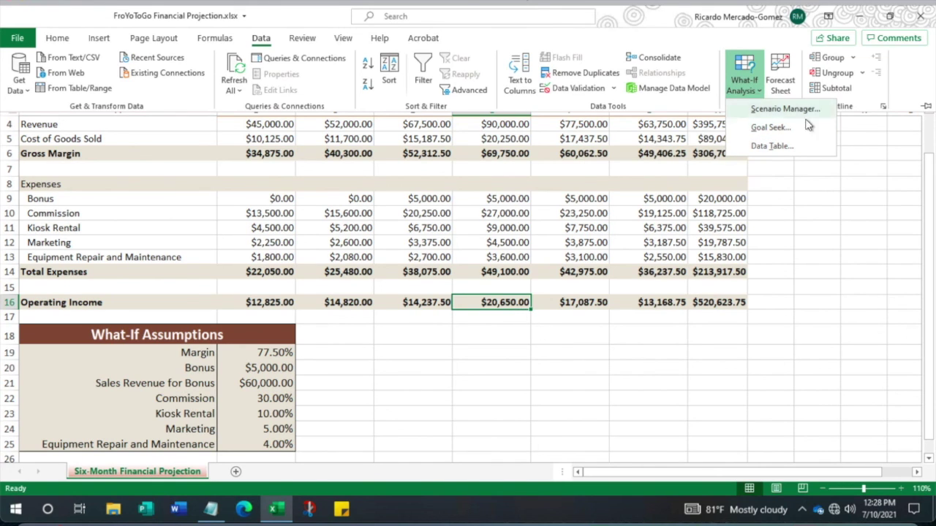
{"action": "left_click", "coordinate": [765, 128]}
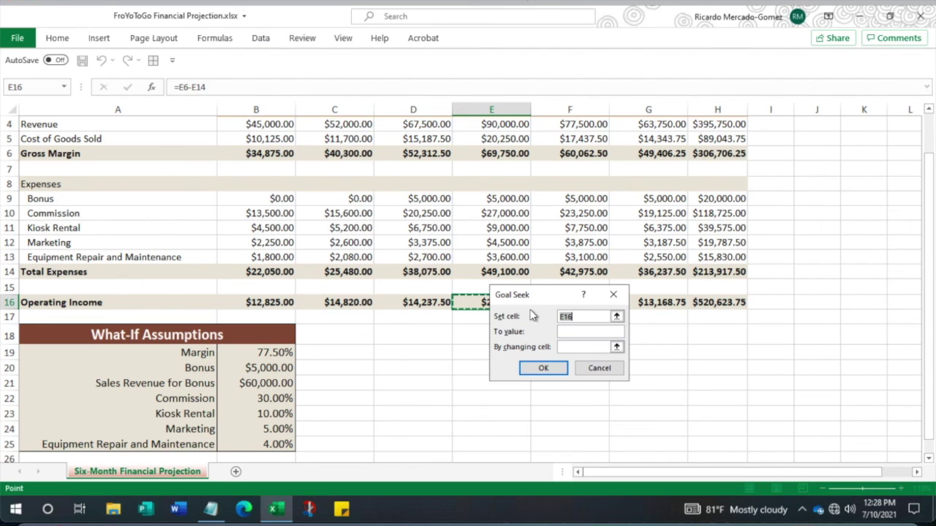
{"action": "left_click_drag", "start_coordinate": [530, 300], "coordinate": [788, 196]}
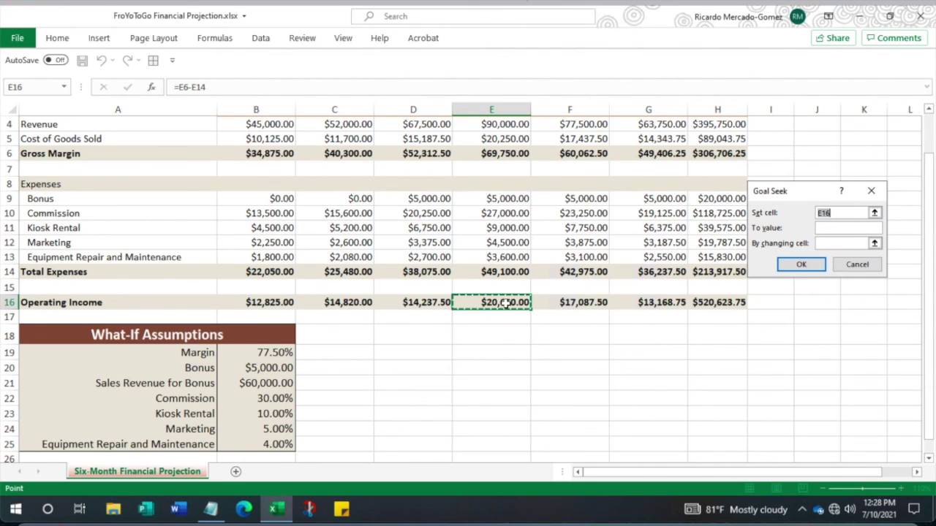
{"action": "left_click", "coordinate": [823, 228]}
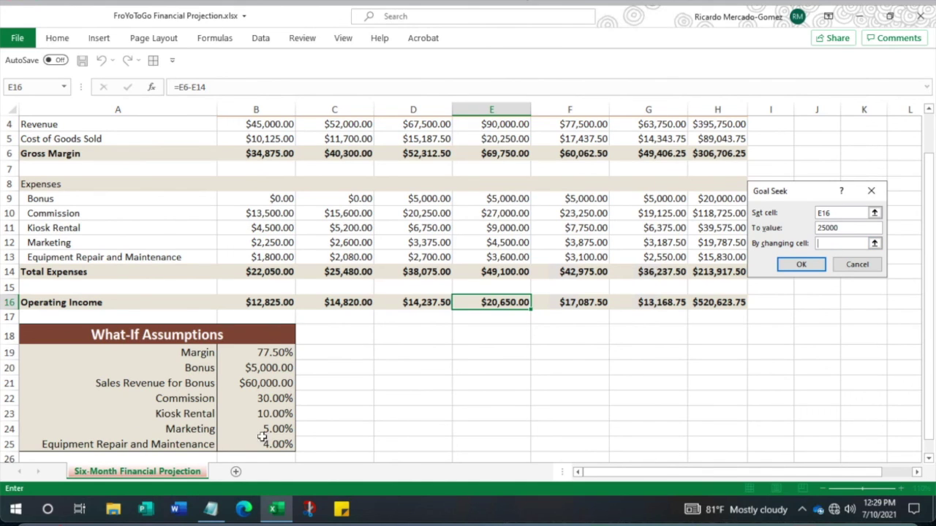
{"action": "left_click", "coordinate": [250, 371]}
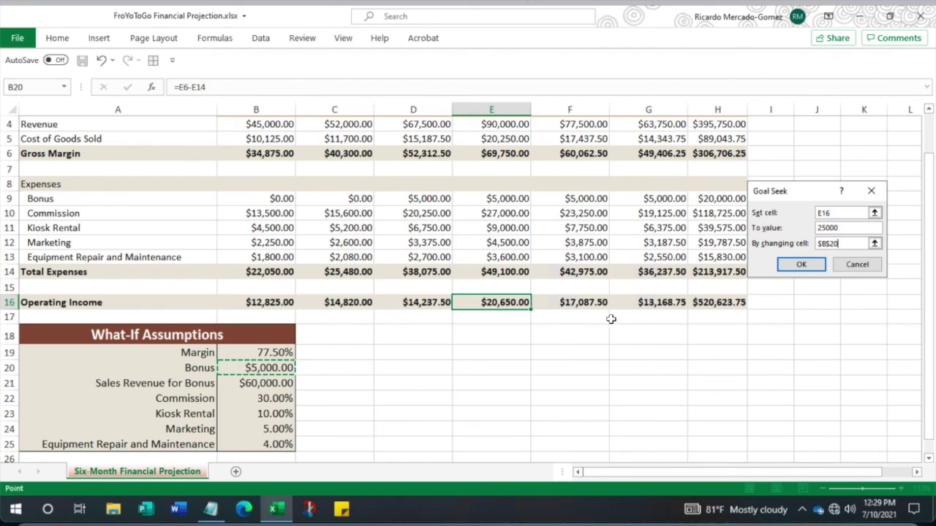
{"action": "left_click", "coordinate": [802, 264]}
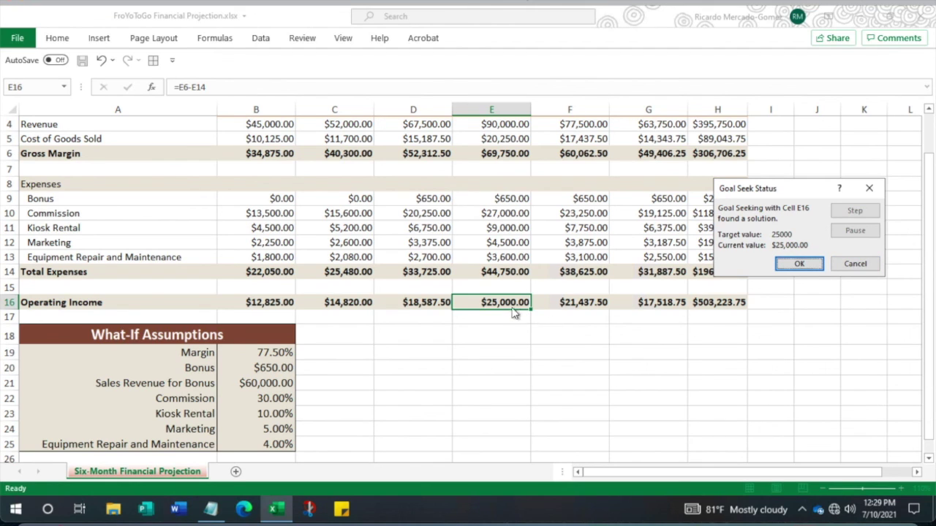
{"action": "left_click", "coordinate": [856, 265]}
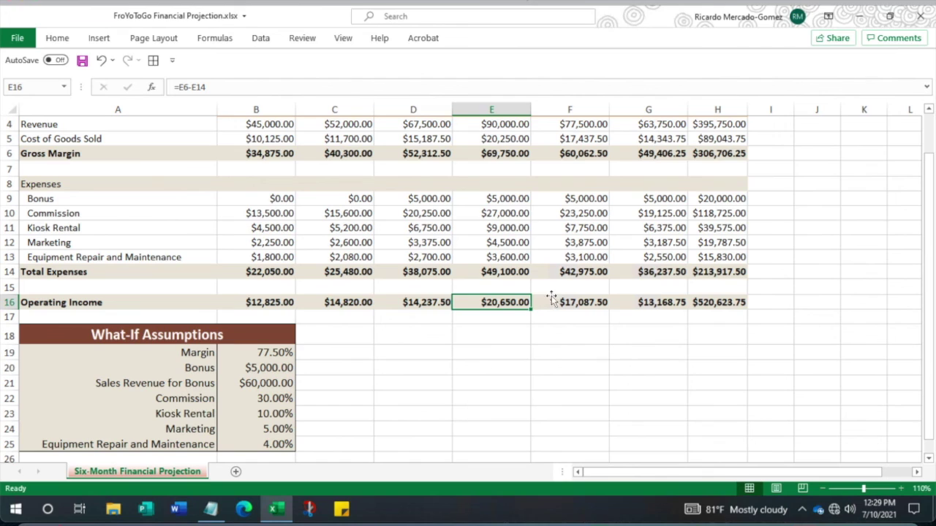
- Goal Seek B16 to 15000 by changing Commission B22 (25.17%), then cancel the result
{"action": "left_click", "coordinate": [269, 304]}
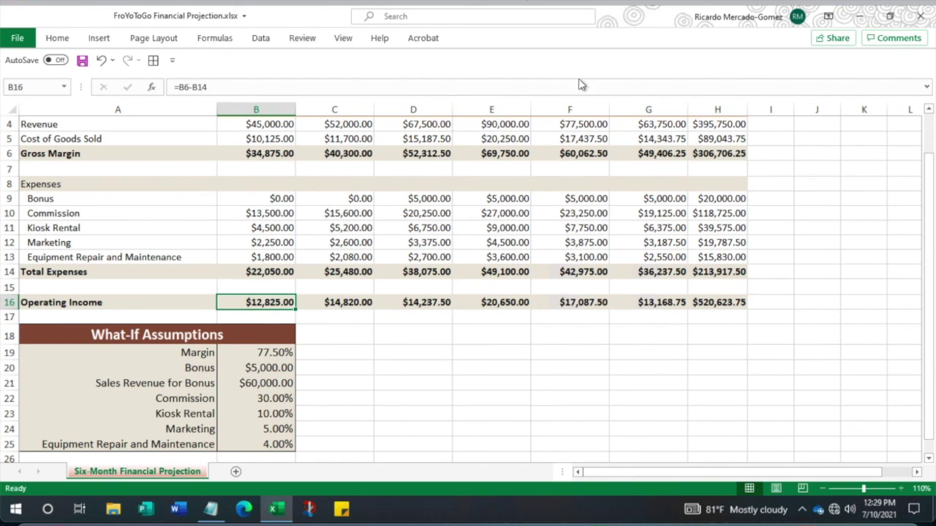
{"action": "left_click", "coordinate": [266, 45]}
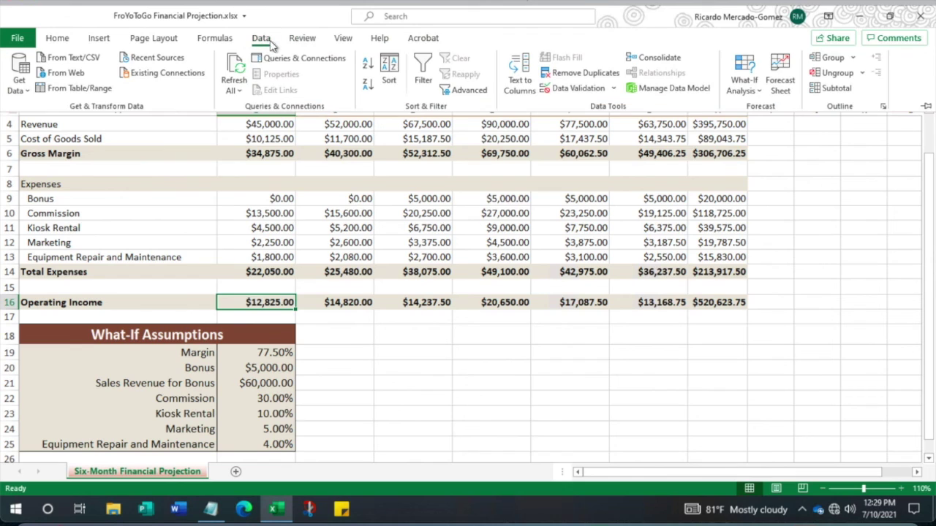
{"action": "left_click", "coordinate": [753, 90]}
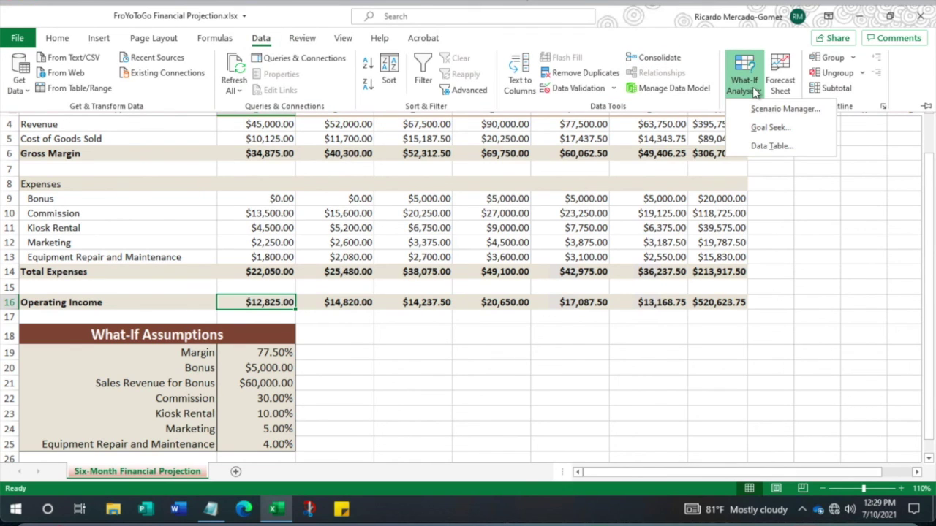
{"action": "left_click", "coordinate": [770, 127]}
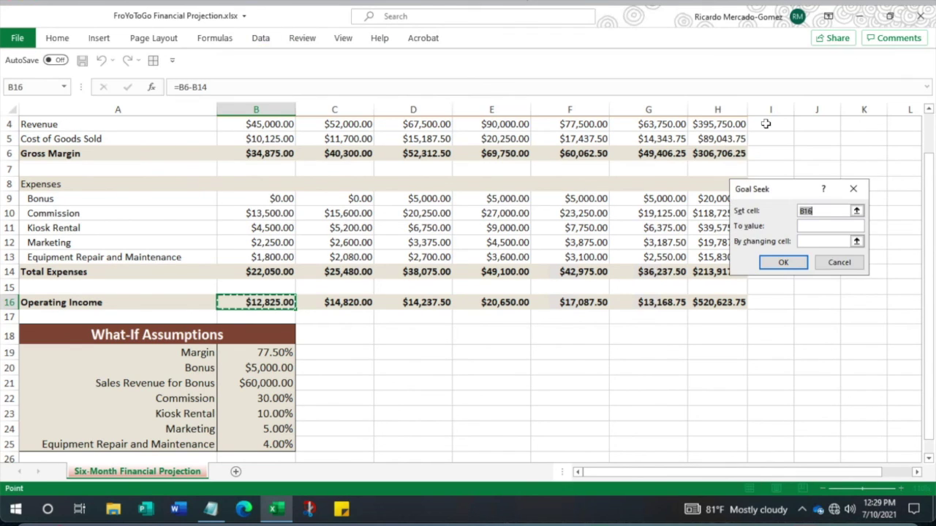
{"action": "left_click", "coordinate": [819, 227]}
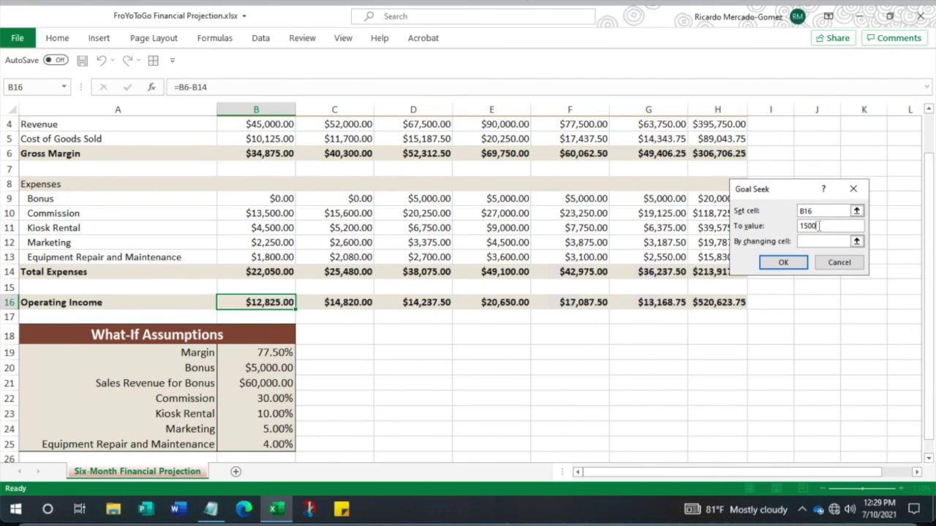
{"action": "left_click", "coordinate": [842, 241]}
{"action": "left_click", "coordinate": [277, 401]}
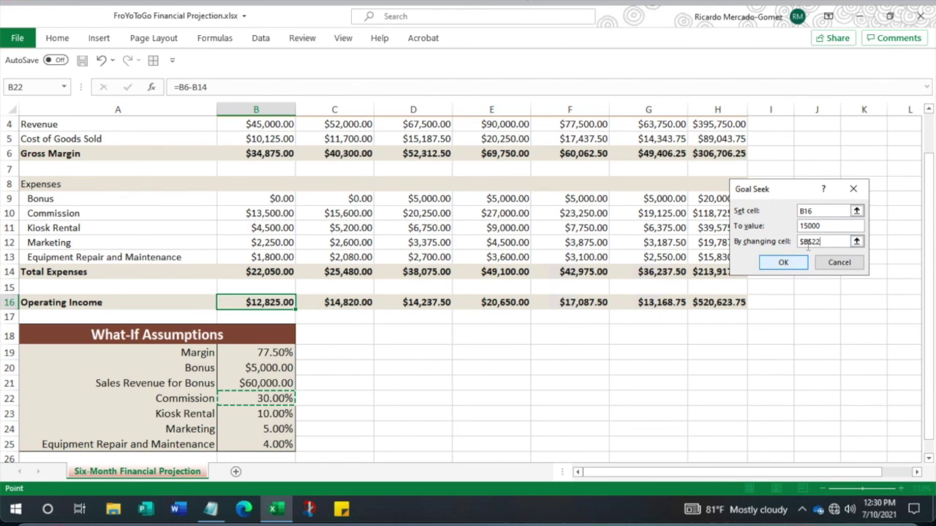
{"action": "left_click", "coordinate": [783, 263]}
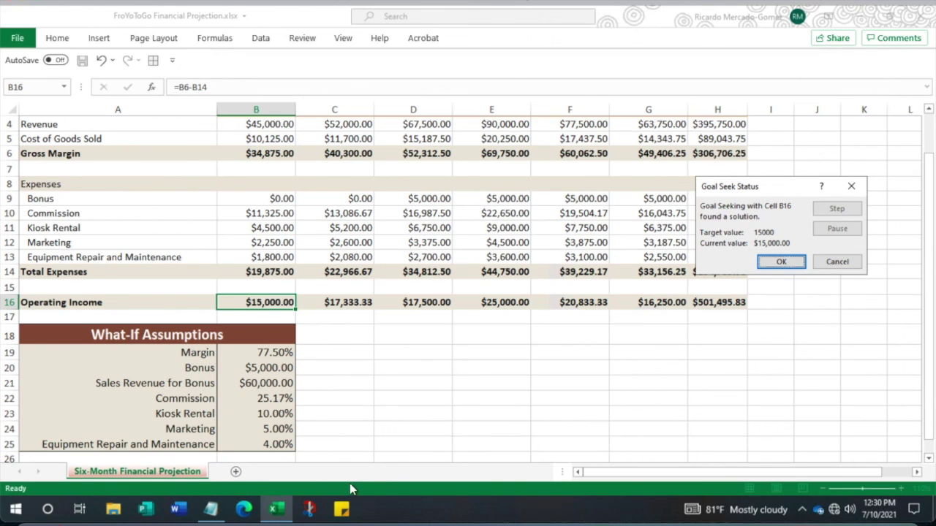
{"action": "left_click", "coordinate": [835, 261]}
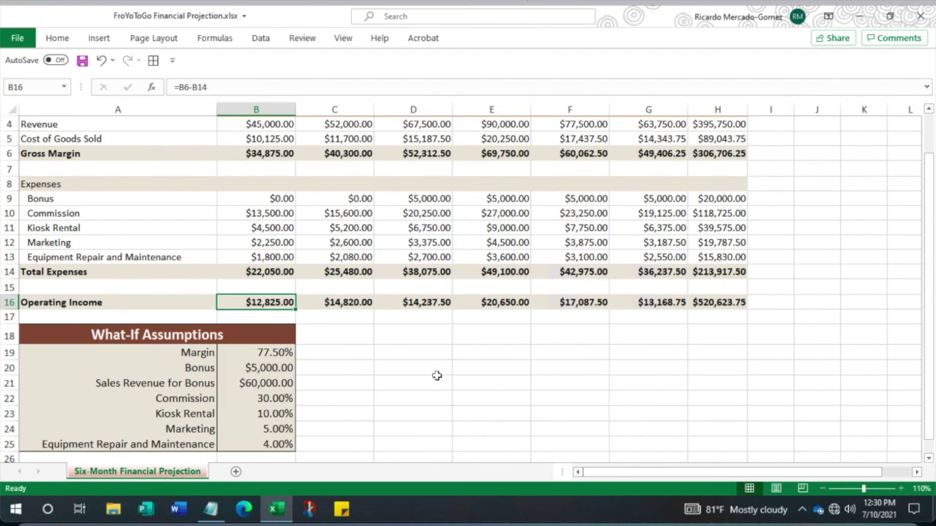
- Open the What-If Analysis list and dismiss it without choosing a tool
{"action": "scroll", "coordinate": [436, 375], "scroll_direction": "up", "scroll_amount": 1}
{"action": "scroll", "coordinate": [437, 375], "scroll_direction": "down", "scroll_amount": 1}
{"action": "scroll", "coordinate": [437, 376], "scroll_direction": "up", "scroll_amount": 1}
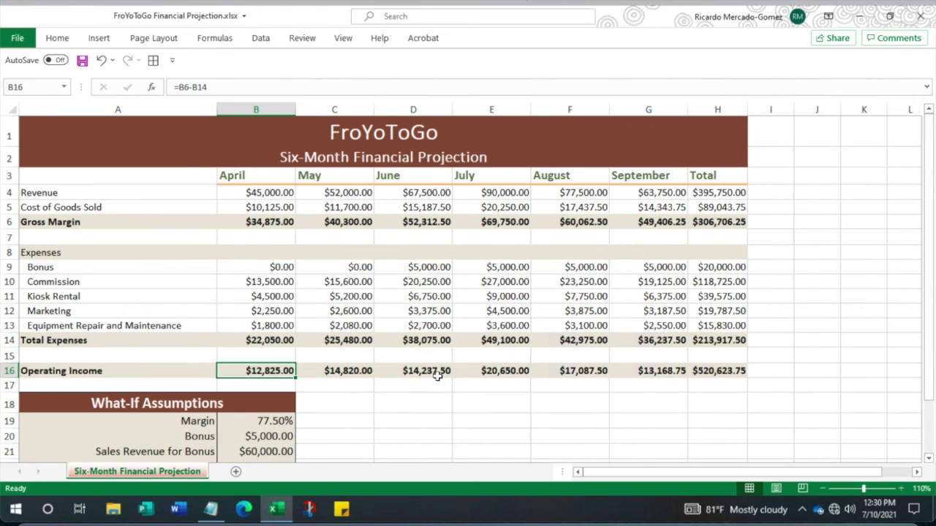
{"action": "scroll", "coordinate": [437, 376], "scroll_direction": "down", "scroll_amount": 2}
{"action": "scroll", "coordinate": [436, 375], "scroll_direction": "up", "scroll_amount": 2}
{"action": "left_click", "coordinate": [264, 40]}
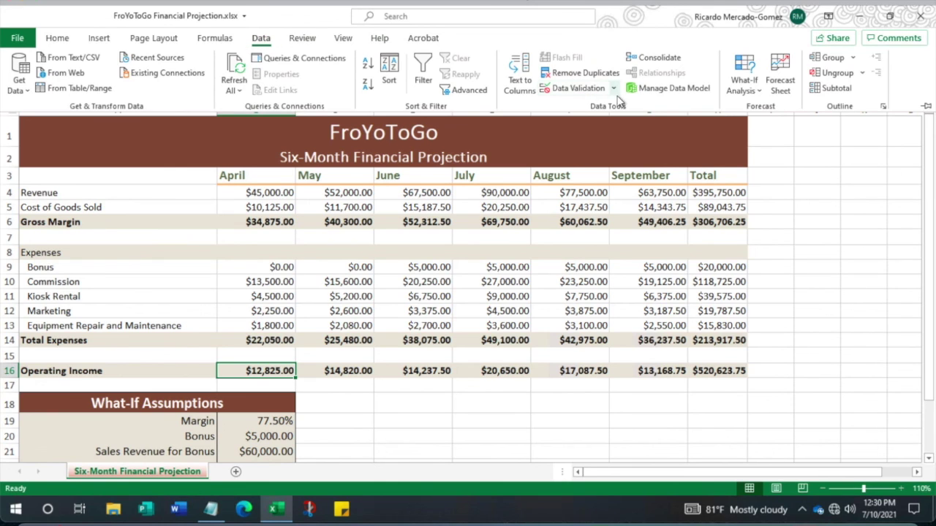
{"action": "left_click", "coordinate": [758, 90]}
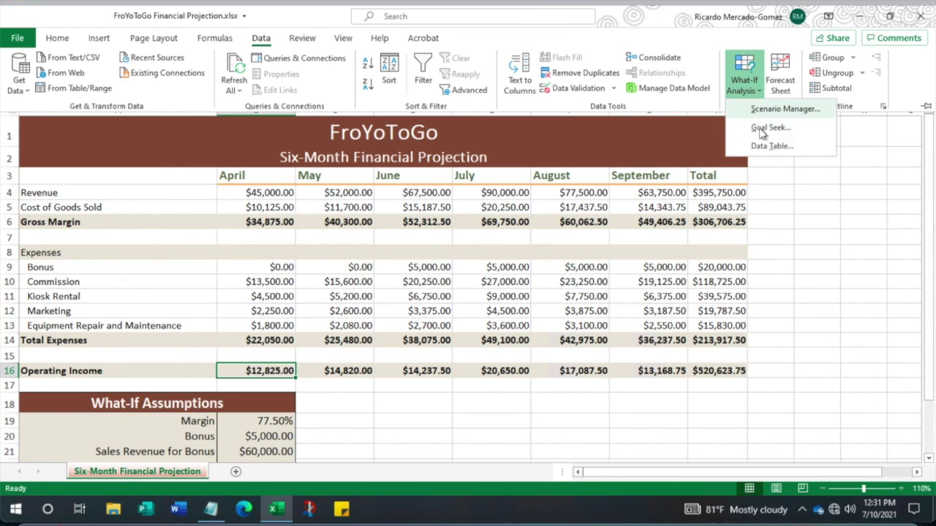
{"action": "left_click", "coordinate": [521, 400]}
- Select the What-If Assumptions values B19:B21, then clear the selection
{"action": "scroll", "coordinate": [618, 407], "scroll_direction": "down", "scroll_amount": 2}
{"action": "scroll", "coordinate": [617, 406], "scroll_direction": "down", "scroll_amount": 1}
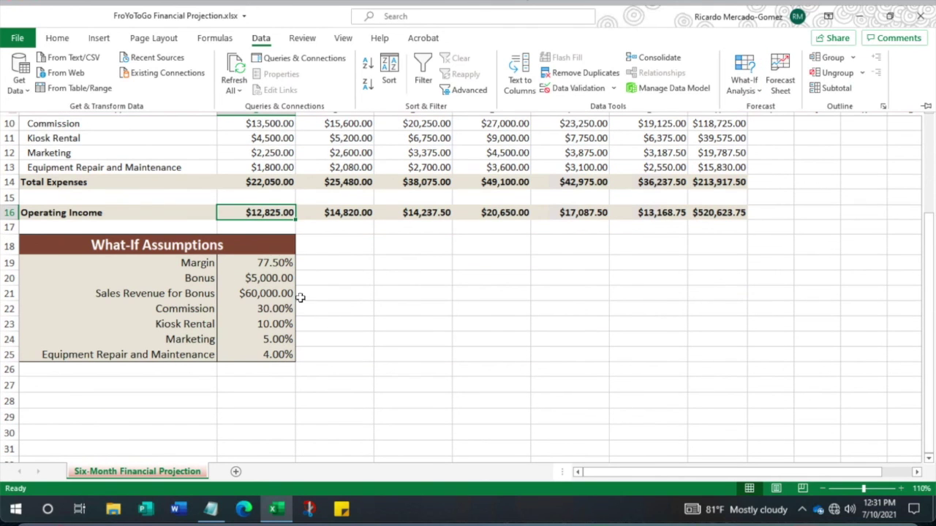
{"action": "left_click_drag", "start_coordinate": [274, 264], "coordinate": [278, 355]}
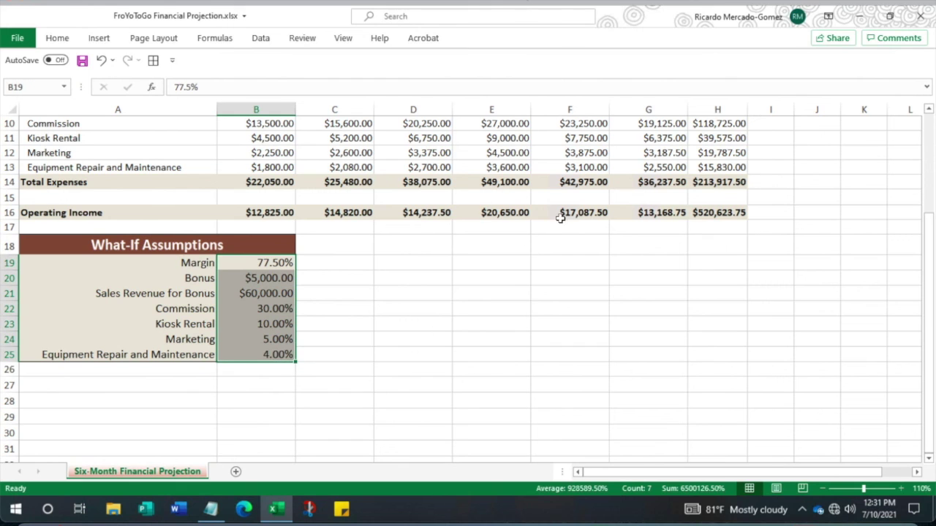
{"action": "scroll", "coordinate": [547, 248], "scroll_direction": "up", "scroll_amount": 3}
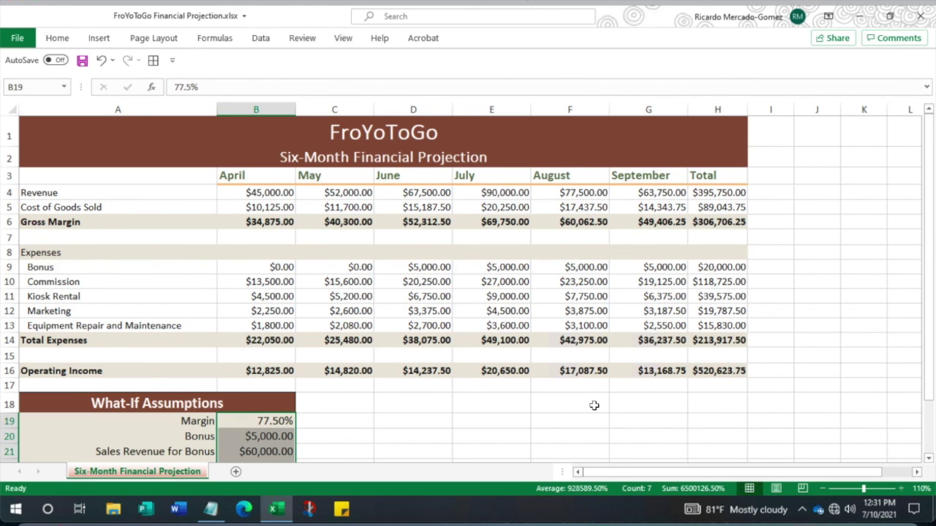
{"action": "left_click", "coordinate": [524, 383]}
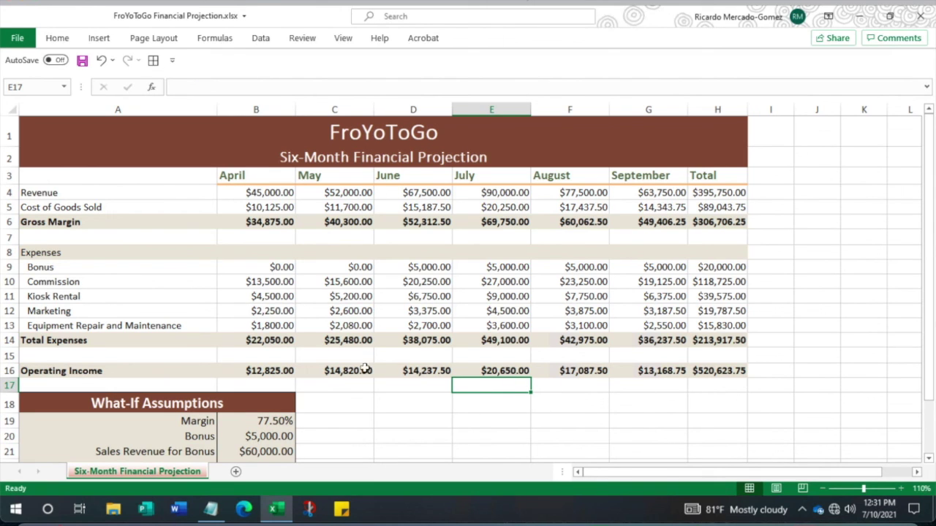
{"action": "scroll", "coordinate": [371, 402], "scroll_direction": "down", "scroll_amount": 2}
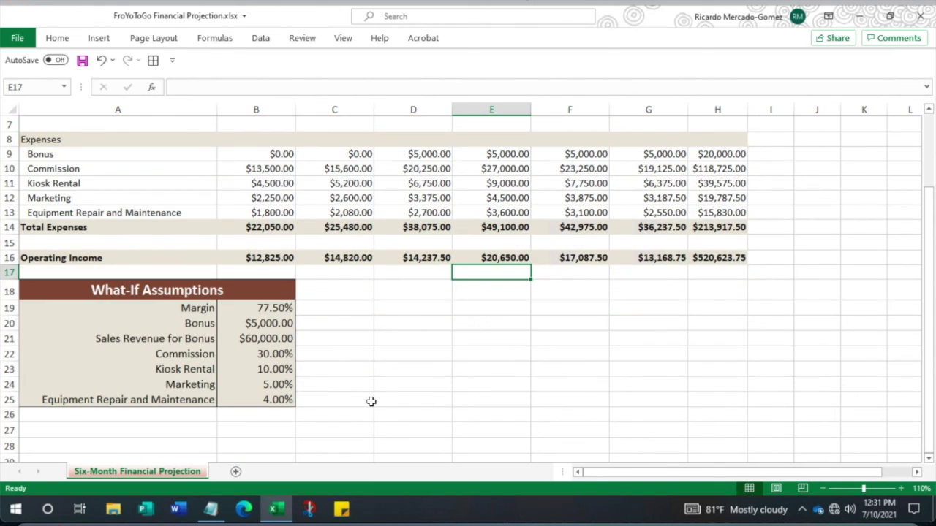
{"action": "scroll", "coordinate": [371, 402], "scroll_direction": "down", "scroll_amount": 3}
{"action": "scroll", "coordinate": [370, 401], "scroll_direction": "up", "scroll_amount": 4}
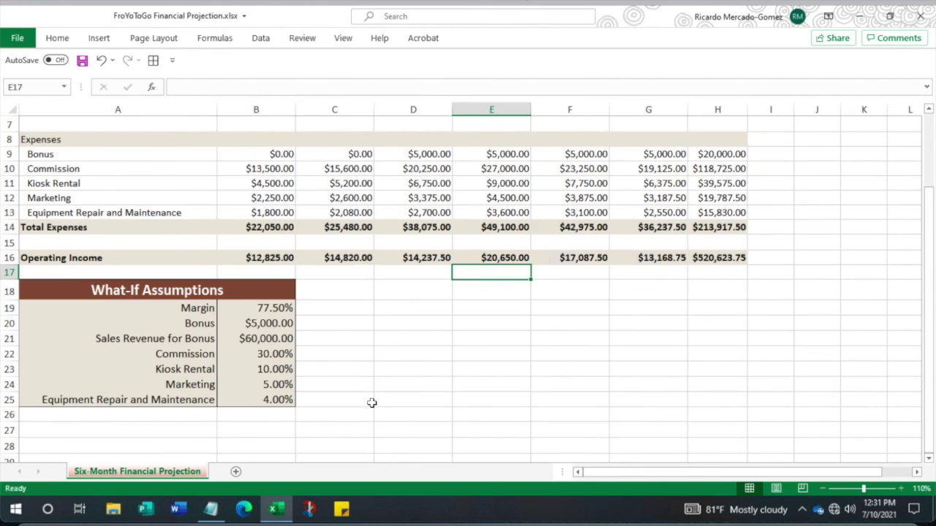